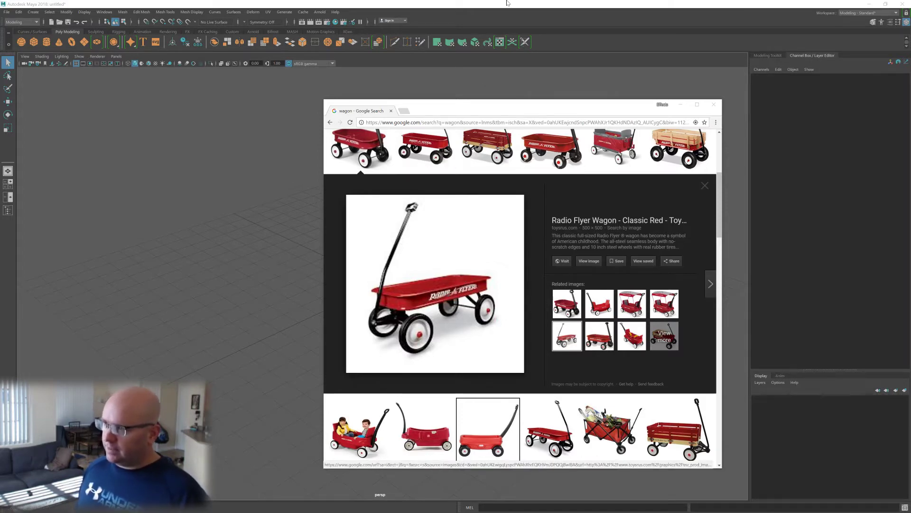
- Move the wagon reference browser window out of the viewport and create a polygon cube at the grid's origin
drag(532, 108, 0, 85)
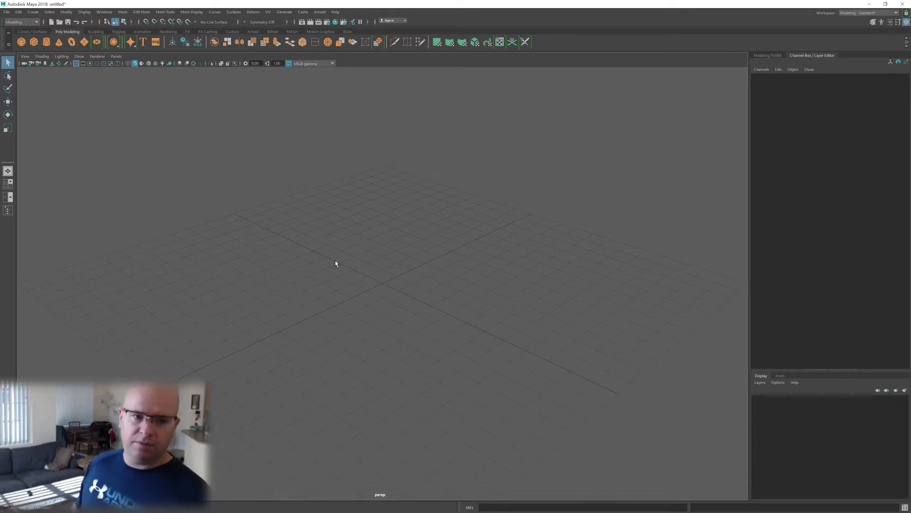
shift+right_click(387, 276)
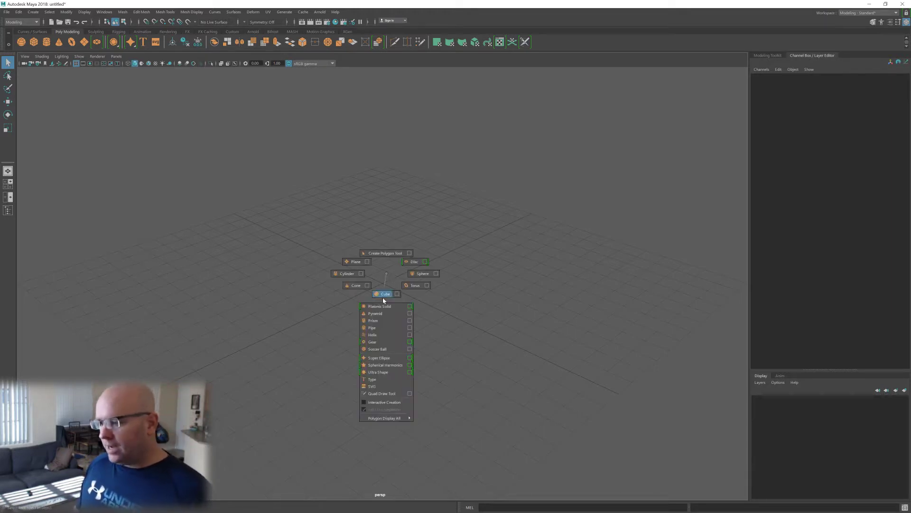
shift+right_drag(383, 291, 383, 291)
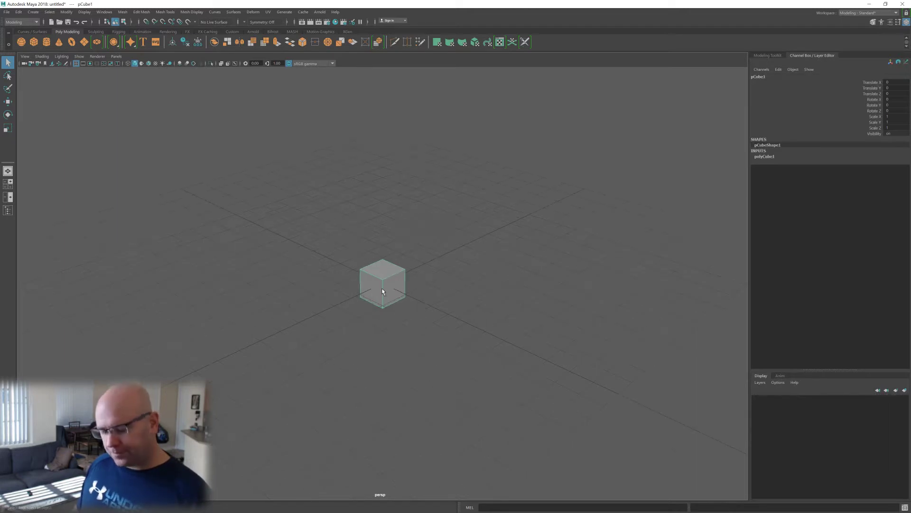
- Raise the cube to about 1.18 in Y and scale it into a long, flat box for the wagon bed
key(w)
drag(383, 259, 319, 283)
key(r)
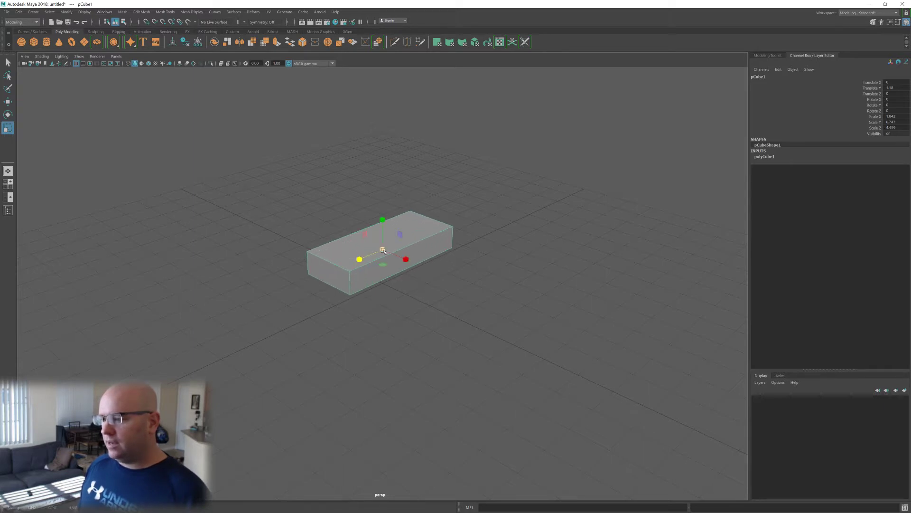
mouse_move(383, 251)
mouse_down()
mouse_move(449, 243)
mouse_move(394, 227)
mouse_move(416, 285)
mouse_move(394, 257)
mouse_up()
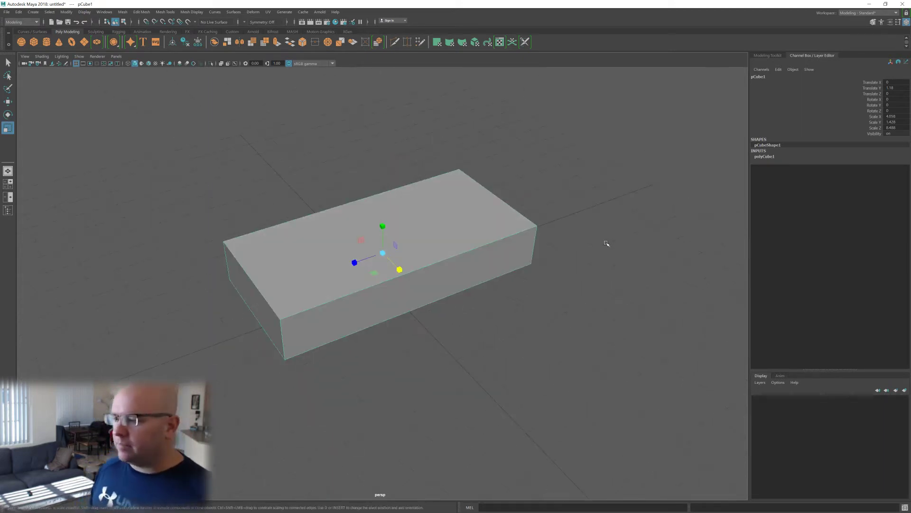
- Widen and lengthen the box to a scale of about 5.02 in X and 9.17 in Z
alt+drag(607, 244, 479, 285)
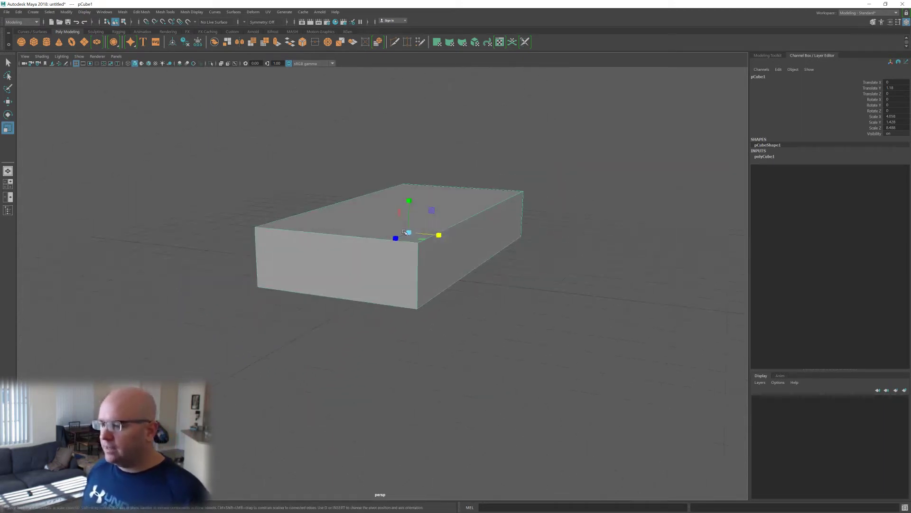
drag(437, 236, 439, 238)
alt+drag(438, 238, 405, 275)
click(391, 257)
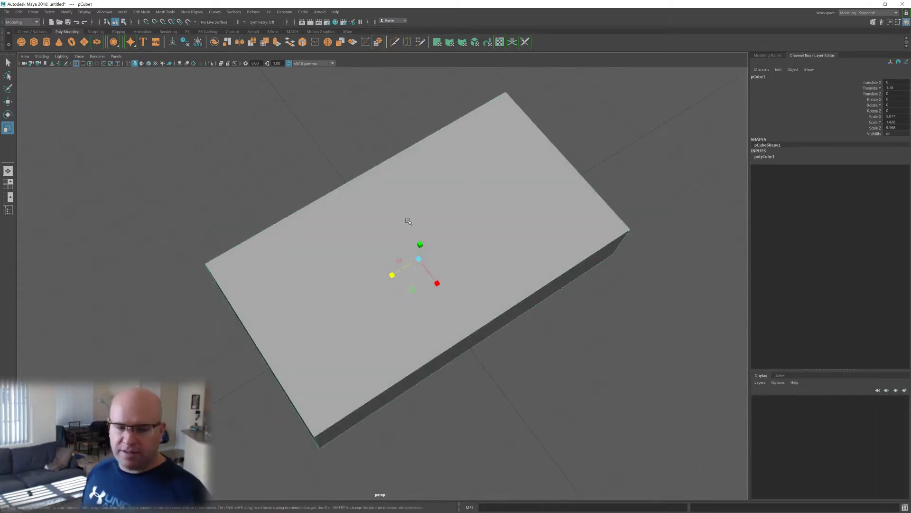
middle_drag(453, 255, 462, 264)
alt+drag(461, 263, 466, 237)
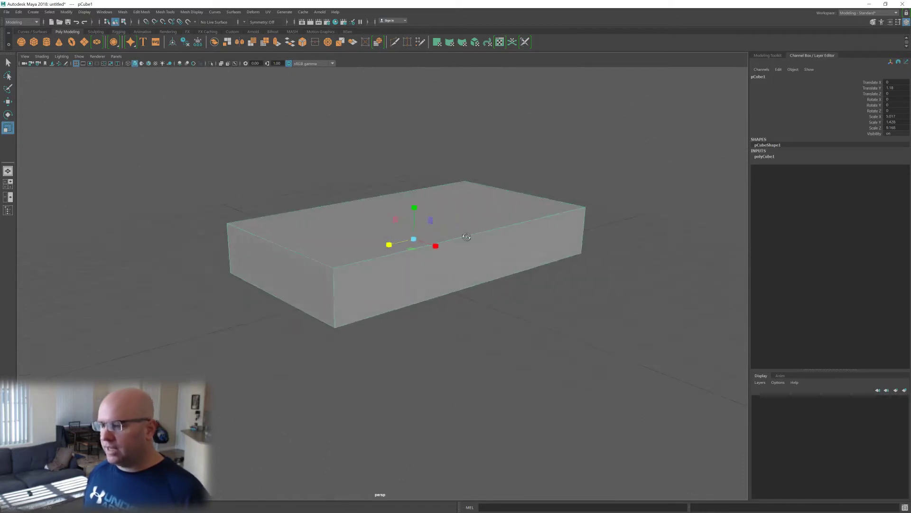
alt+drag(410, 212, 443, 230)
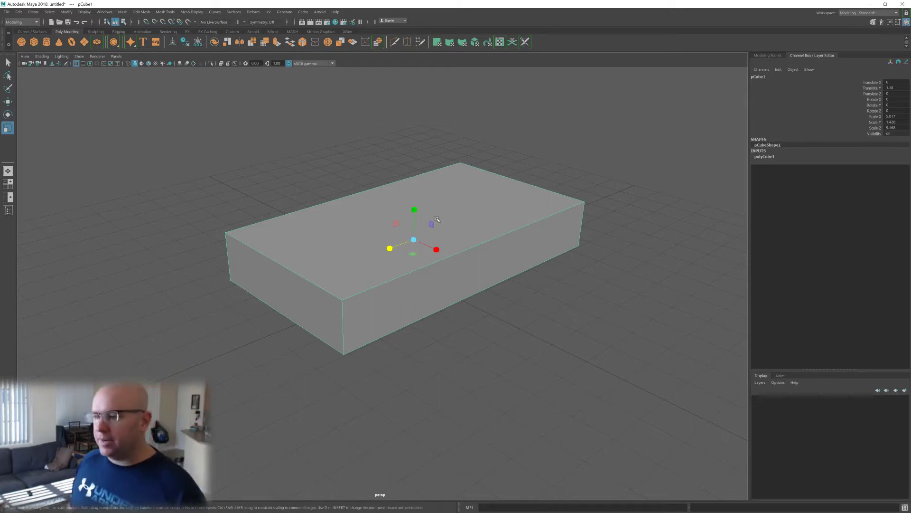
- Extrude the box's top face and scale the new face inward in X and Z to leave a narrow rim
right_click(437, 219)
click(436, 238)
click(431, 219)
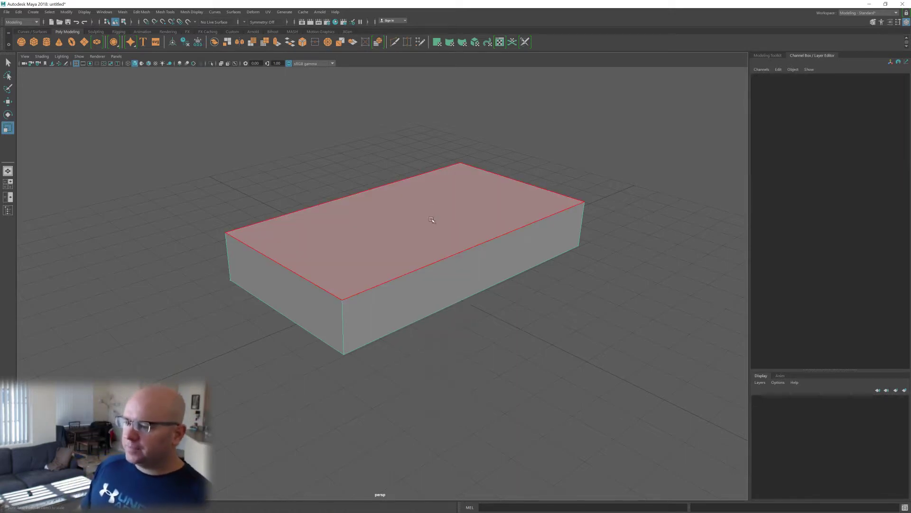
click(431, 220)
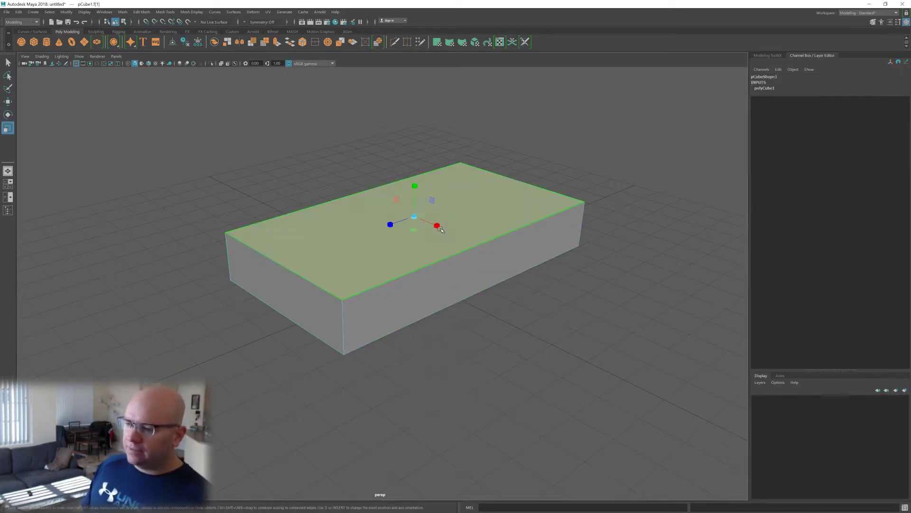
mouse_move(435, 243)
alt+mouse_down()
mouse_move(448, 257)
mouse_move(436, 231)
alt+mouse_up()
shift+right_click(420, 225)
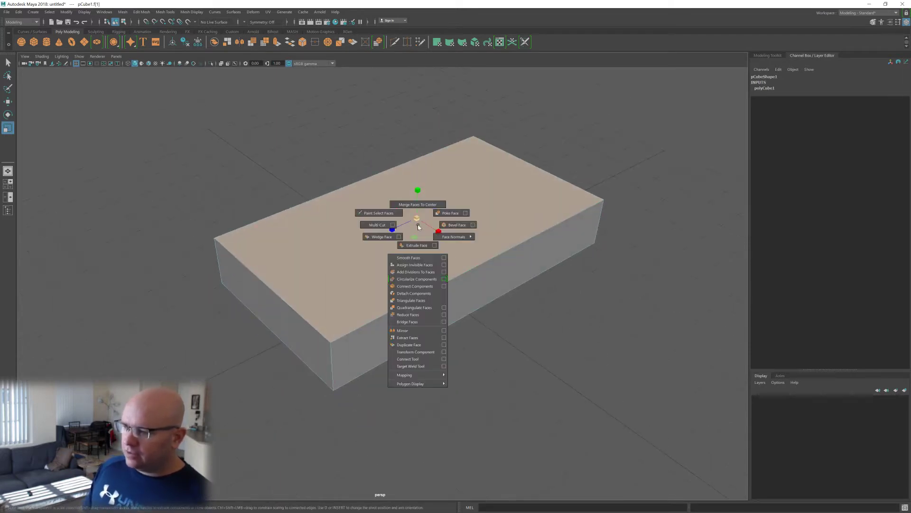
click(416, 245)
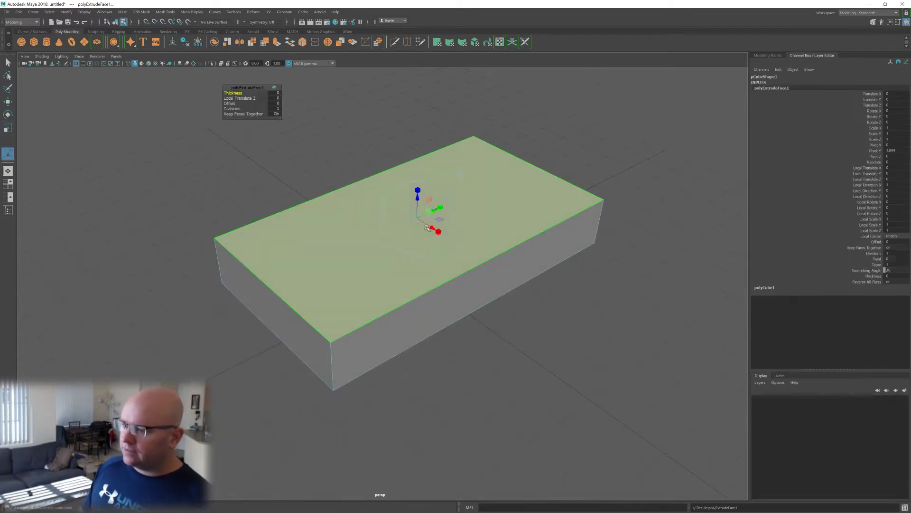
drag(438, 232, 395, 227)
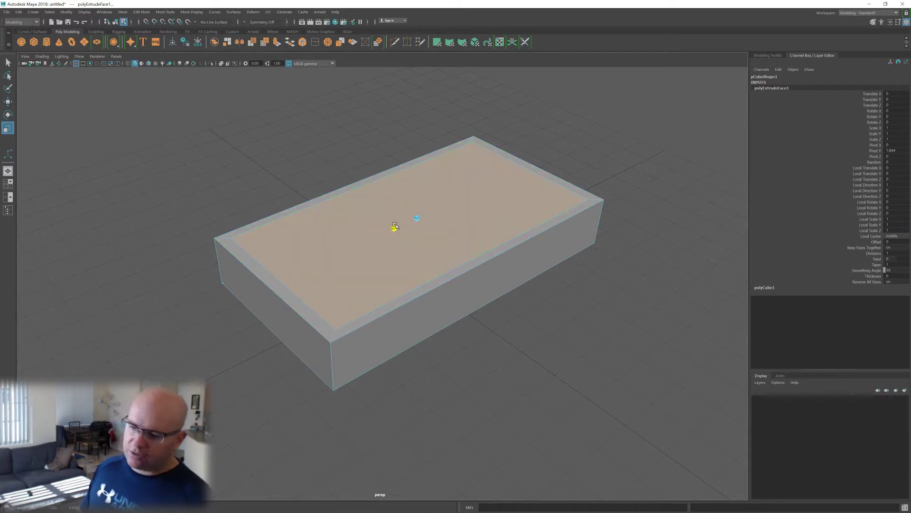
drag(395, 224, 395, 225)
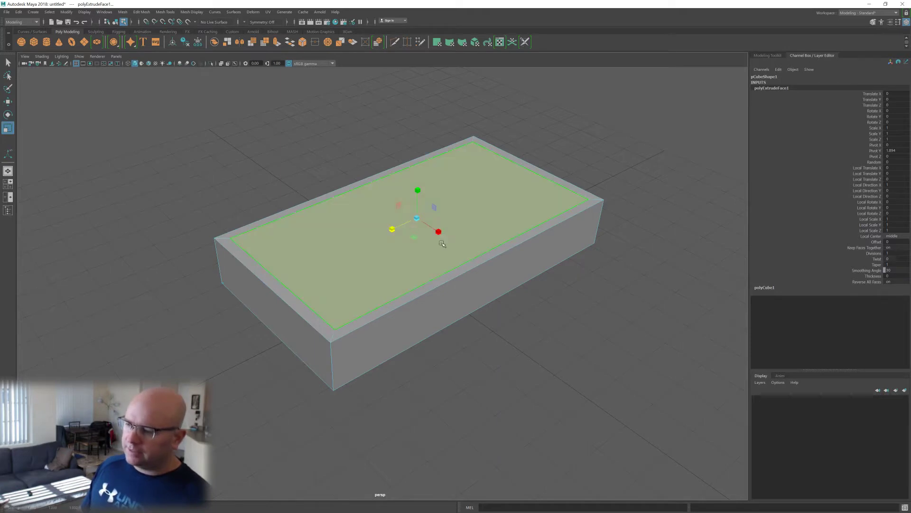
- Even out the rim width by slightly scaling the inset top face in X
alt+drag(440, 242, 438, 253)
alt+drag(421, 291, 447, 325)
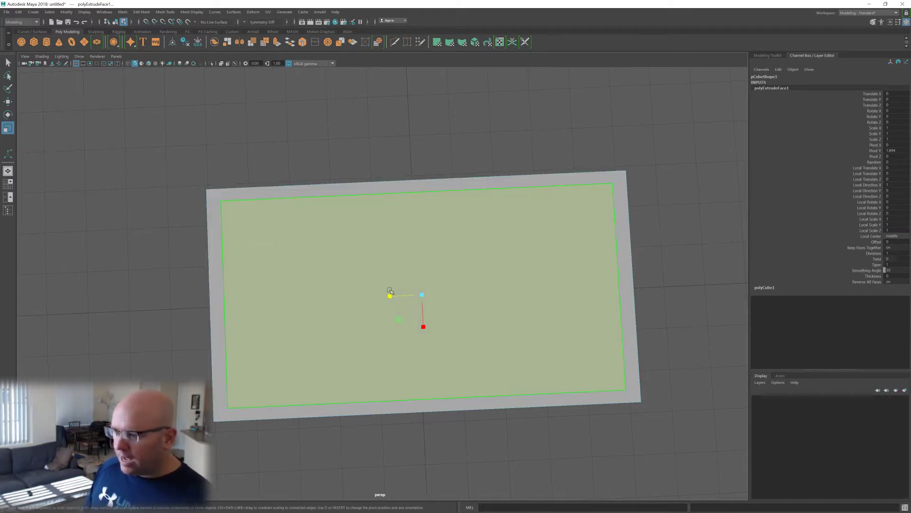
scroll(436, 296, up, 4)
alt+middle_drag(436, 297, 419, 281)
scroll(418, 281, down, 1)
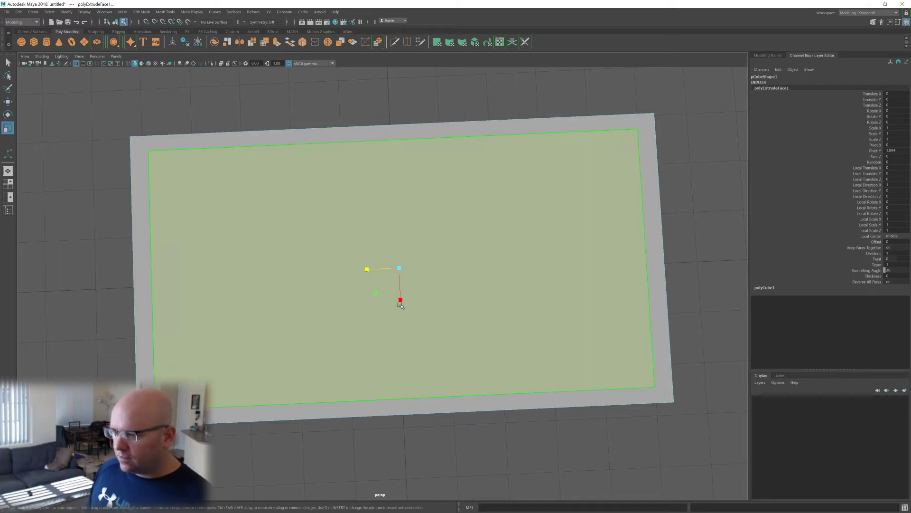
drag(401, 300, 400, 299)
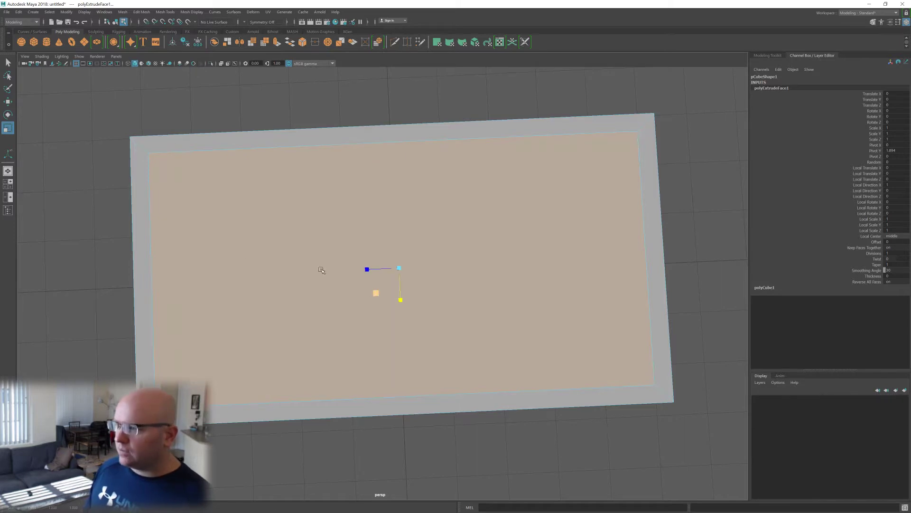
alt+drag(301, 277, 326, 260)
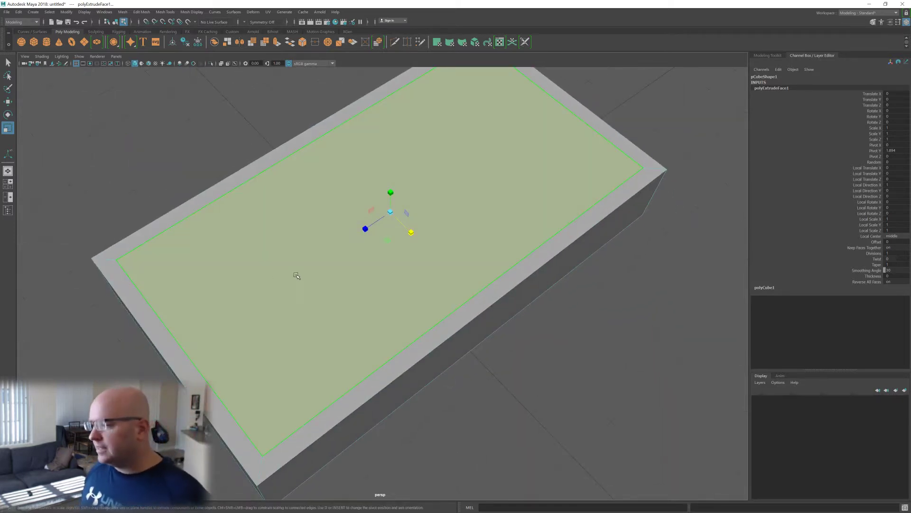
alt+drag(345, 278, 389, 279)
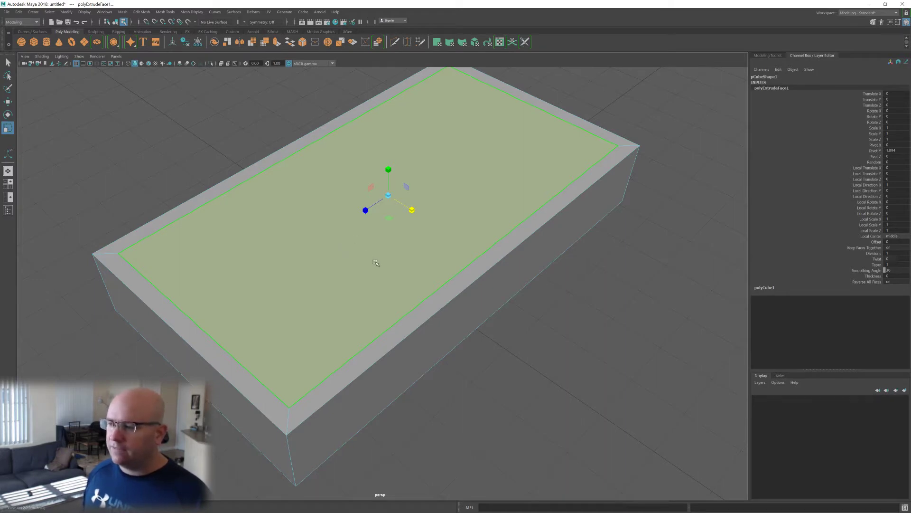
mouse_move(375, 262)
alt+mouse_down()
mouse_move(407, 260)
mouse_move(387, 262)
alt+mouse_up()
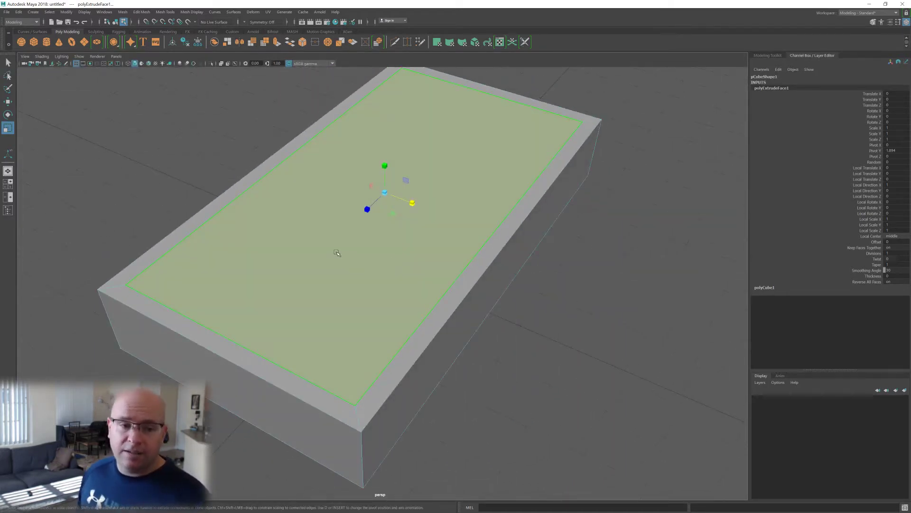
alt+drag(383, 226, 387, 229)
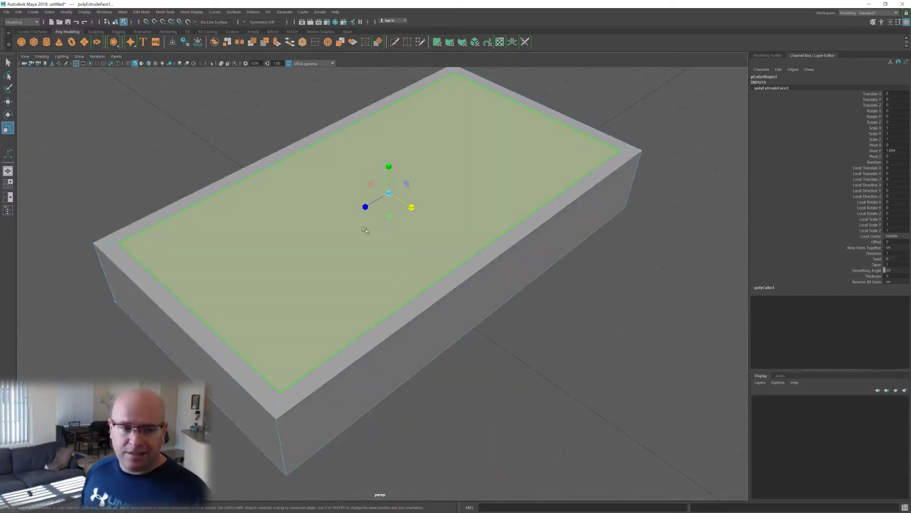
alt+drag(406, 227, 334, 205)
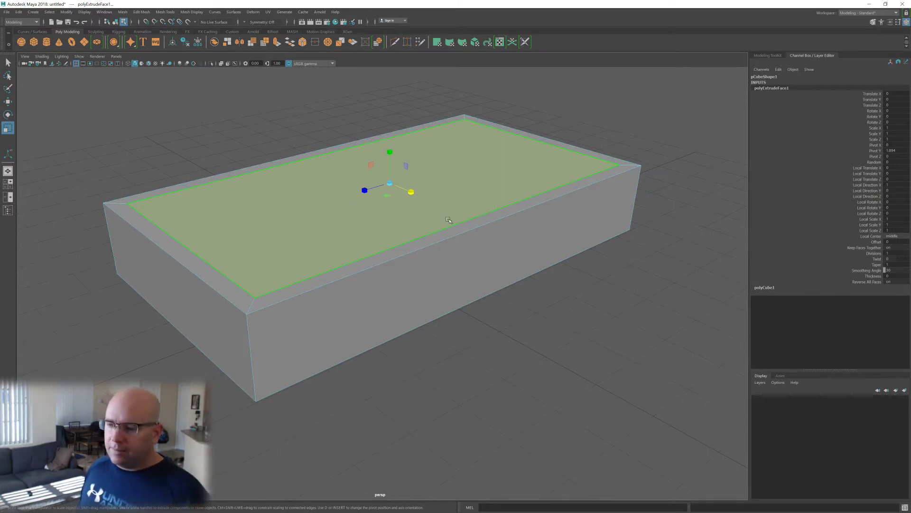
- Try moving the inset top face vertically without extruding it, and undo the move
alt+drag(449, 219, 423, 205)
key(w)
drag(390, 156, 393, 138)
key(ctrl+z)
mouse_move(359, 194)
mouse_down()
mouse_move(346, 198)
mouse_move(371, 198)
mouse_up()
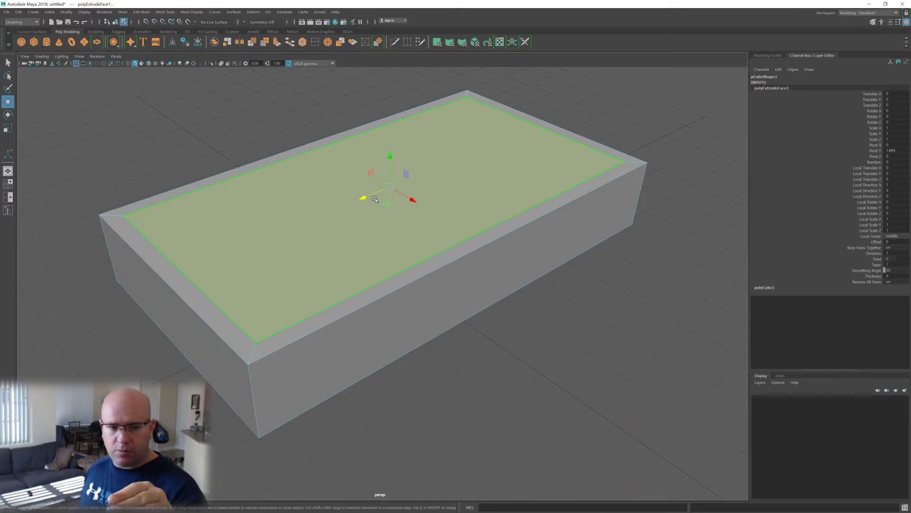
- Extrude the inset top face downward by about 0.95 to hollow out the wagon bed
alt+drag(385, 198, 383, 231)
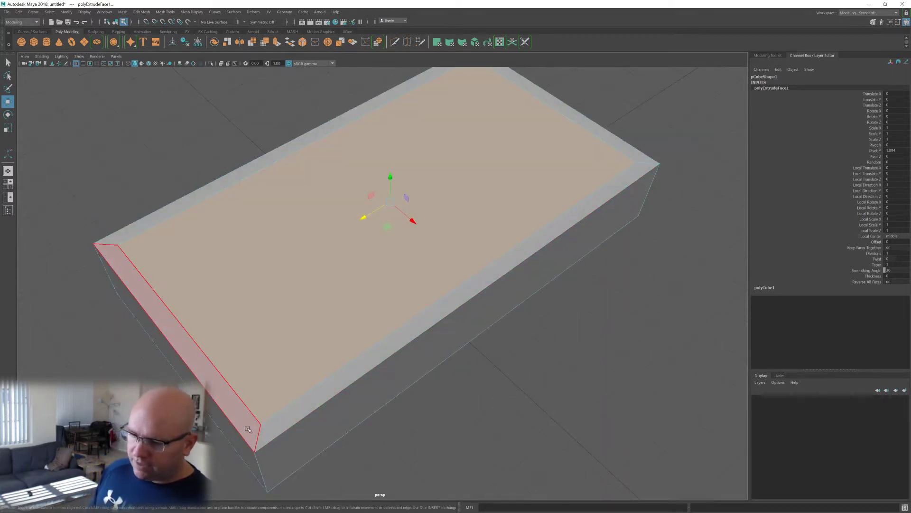
alt+drag(384, 333, 402, 264)
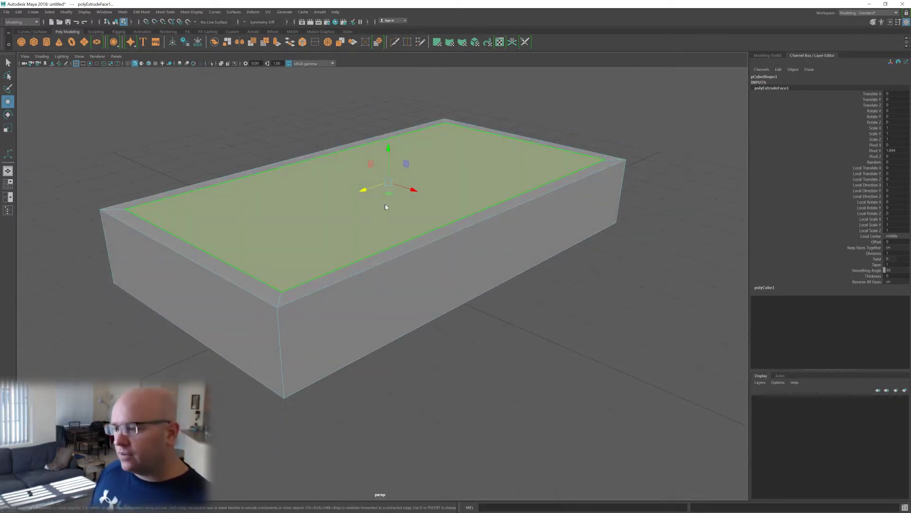
shift+right_drag(385, 207, 387, 183)
drag(390, 164, 392, 212)
alt+middle_drag(420, 230, 444, 234)
alt+drag(448, 236, 442, 235)
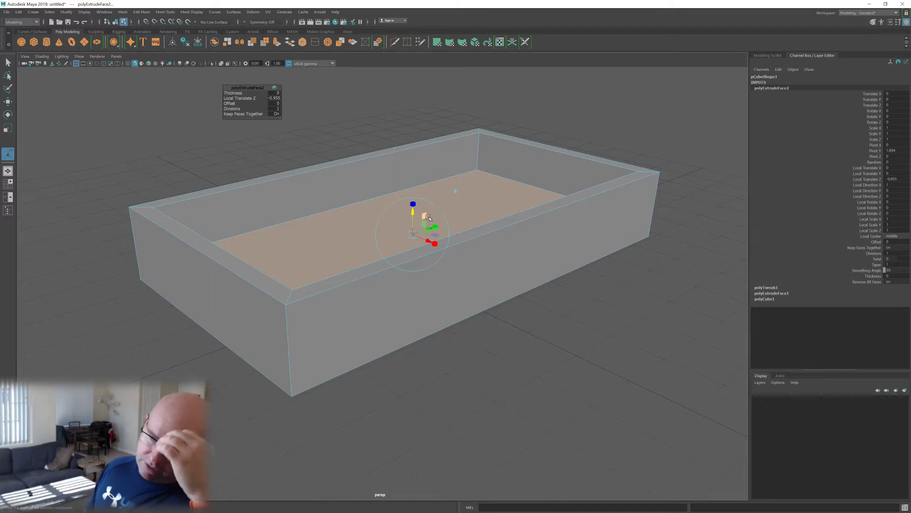
- Toggle X-ray display on and off to check the depth of the hollowed floor
key(alt+x)
key(alt+x)
key(alt+x)
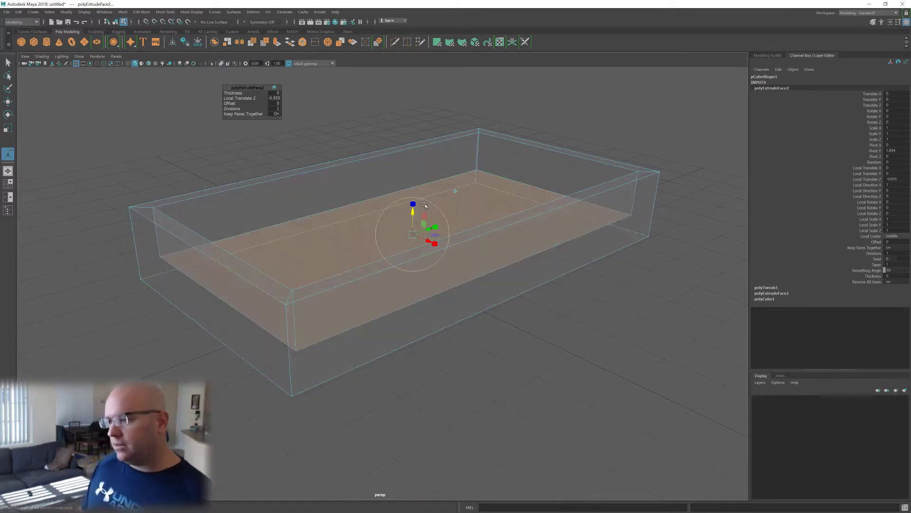
key(alt+x)
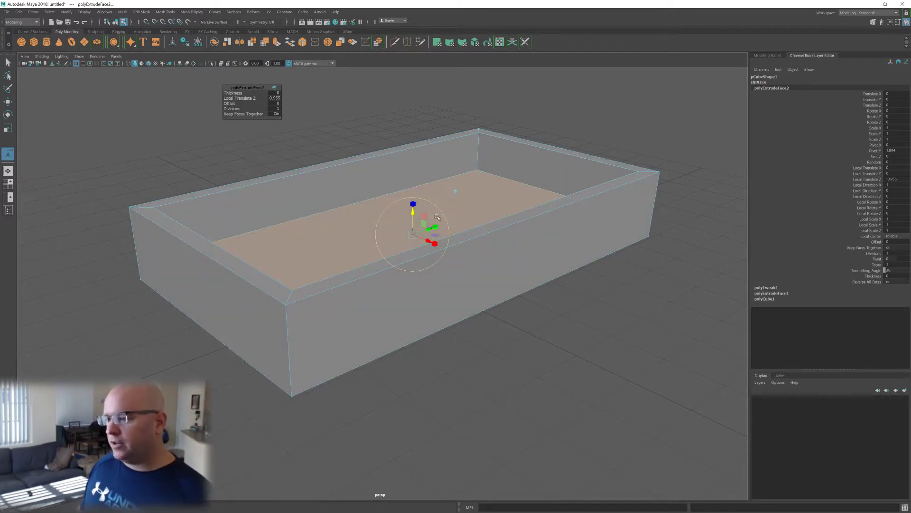
- Examine the bed's floor and walls in X-ray display from several angles, and return to opaque shading
click(221, 64)
click(222, 63)
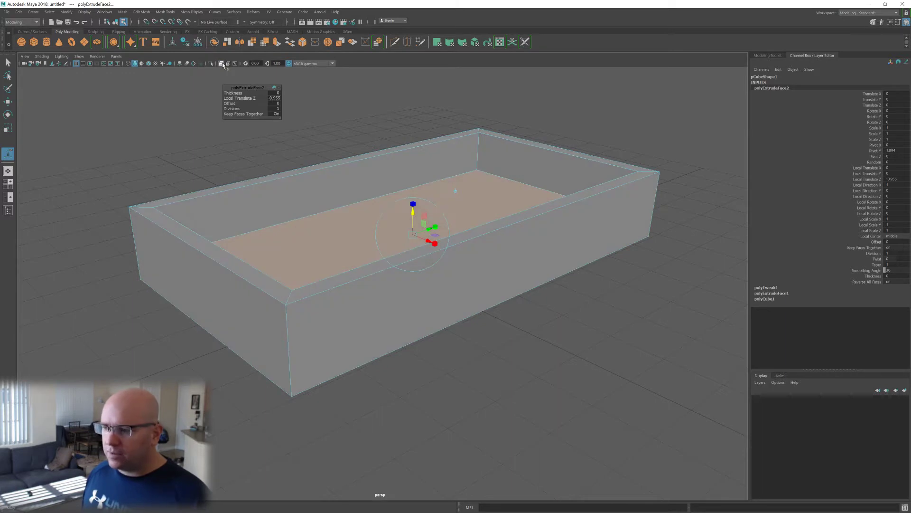
click(222, 64)
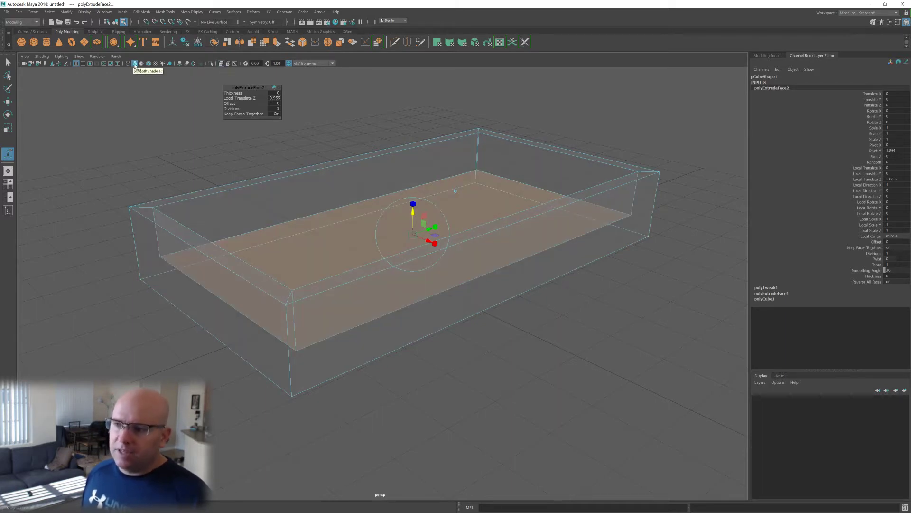
click(150, 65)
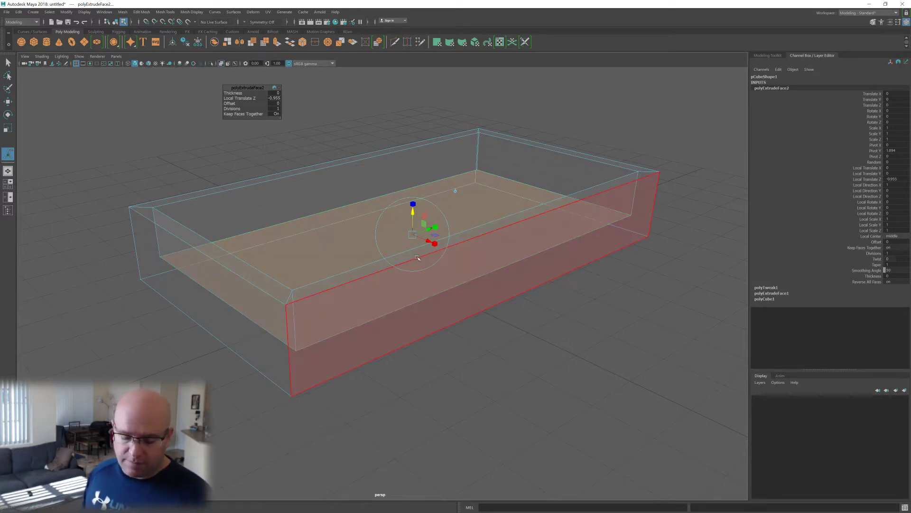
alt+drag(432, 254, 448, 271)
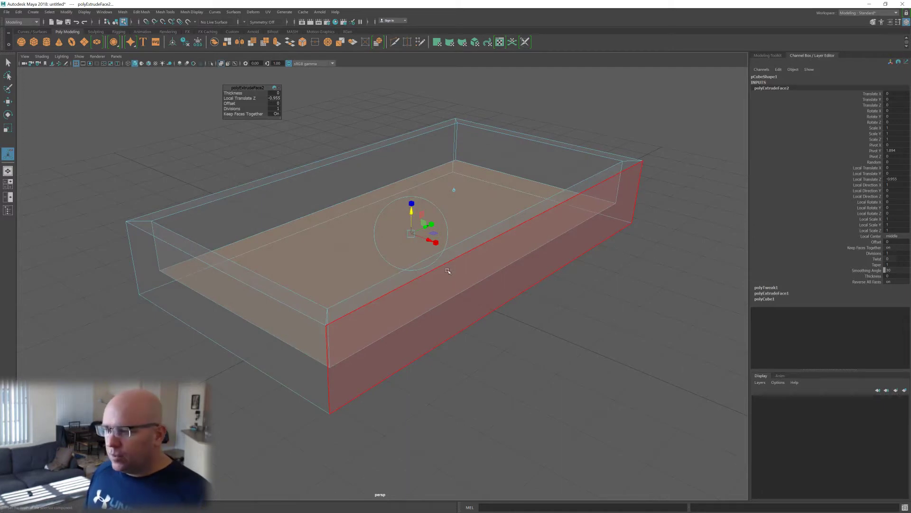
alt+drag(454, 264, 458, 267)
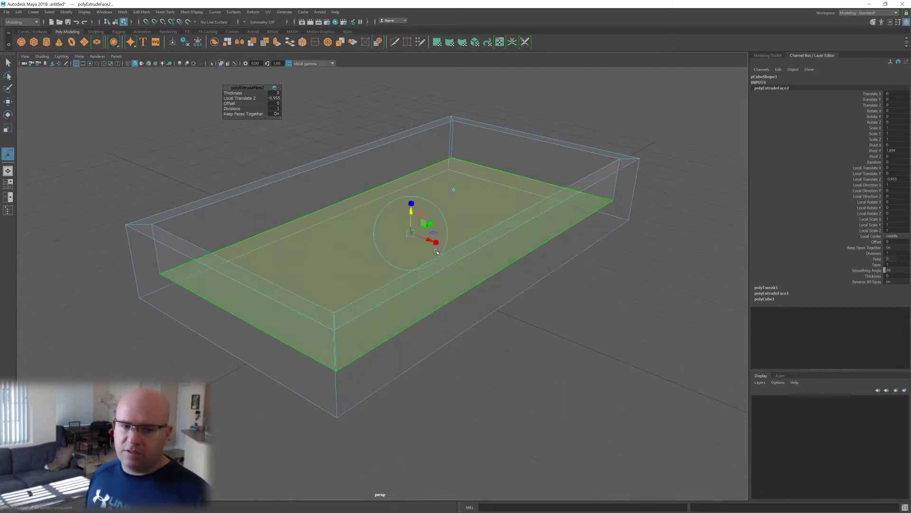
alt+middle_drag(438, 247, 426, 261)
key(alt+x)
key(alt+x)
key(alt+x)
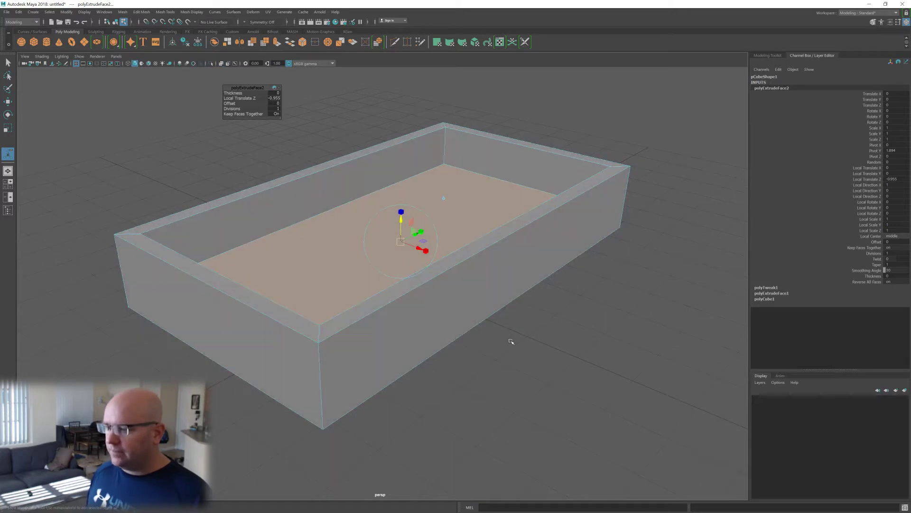
- Deepen the floor extrusion to a local Z translation of about -1.08, using X-ray display to judge the depth
key(alt+x)
alt+drag(476, 324, 407, 266)
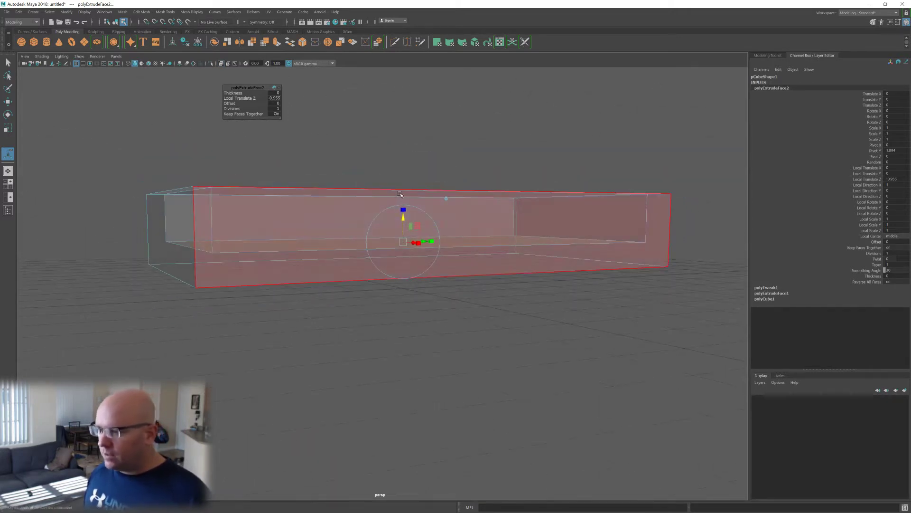
mouse_move(402, 217)
mouse_down()
mouse_move(403, 206)
mouse_move(395, 237)
mouse_move(435, 235)
mouse_move(436, 258)
mouse_up()
key(alt+x)
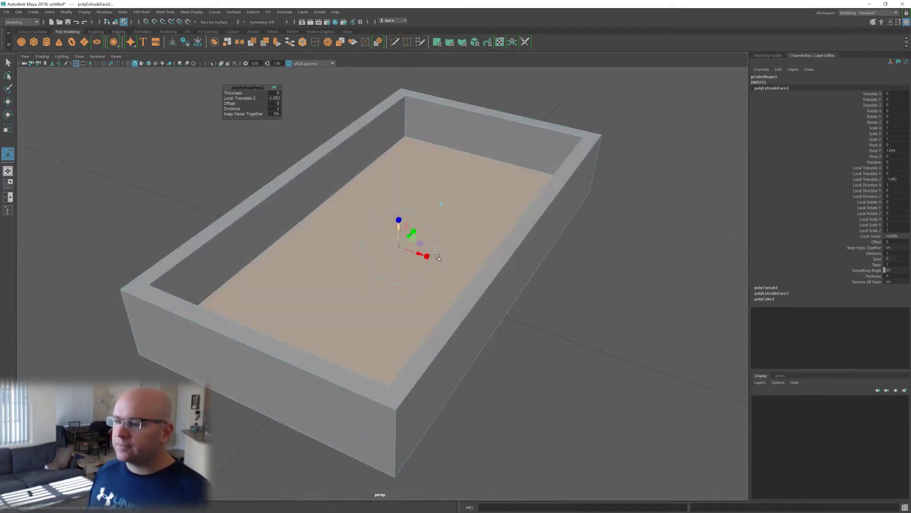
- Examine the deepened bed's floor and outer walls from several angles
scroll(418, 267, down, 2)
alt+middle_drag(415, 264, 384, 241)
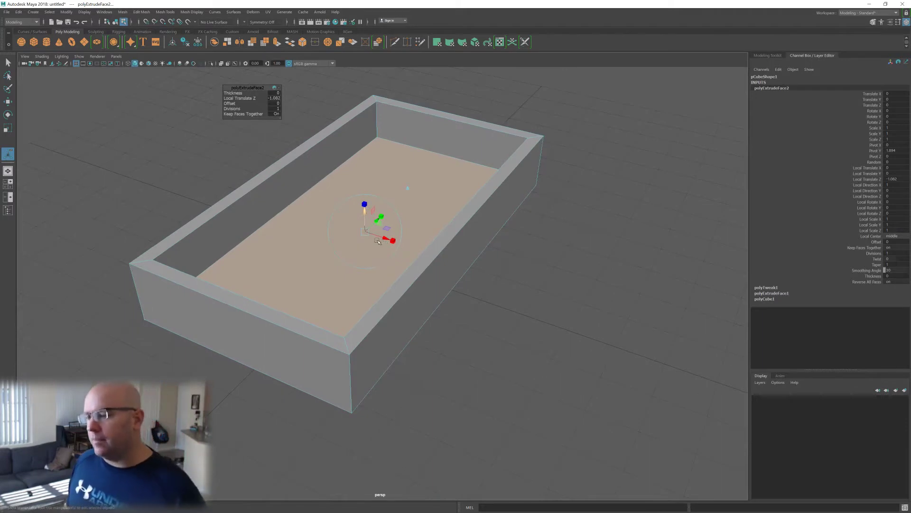
alt+drag(378, 241, 412, 262)
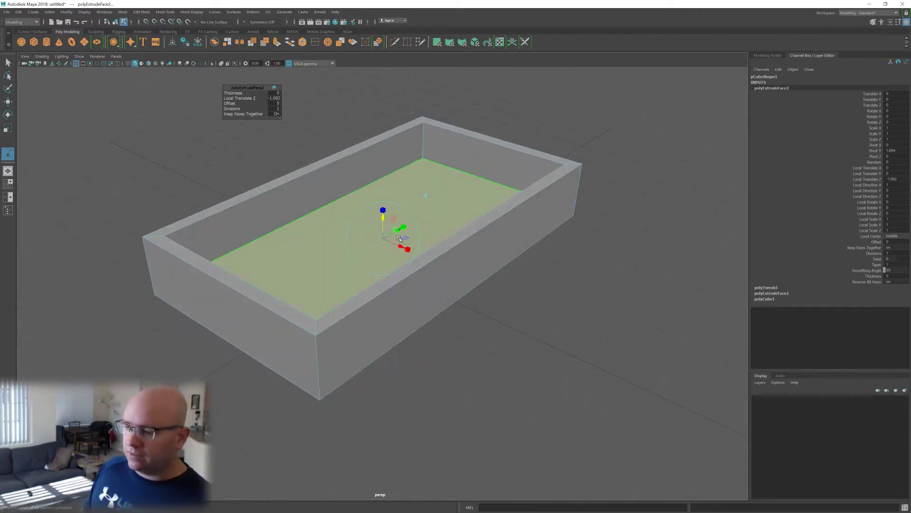
alt+middle_drag(389, 246, 416, 252)
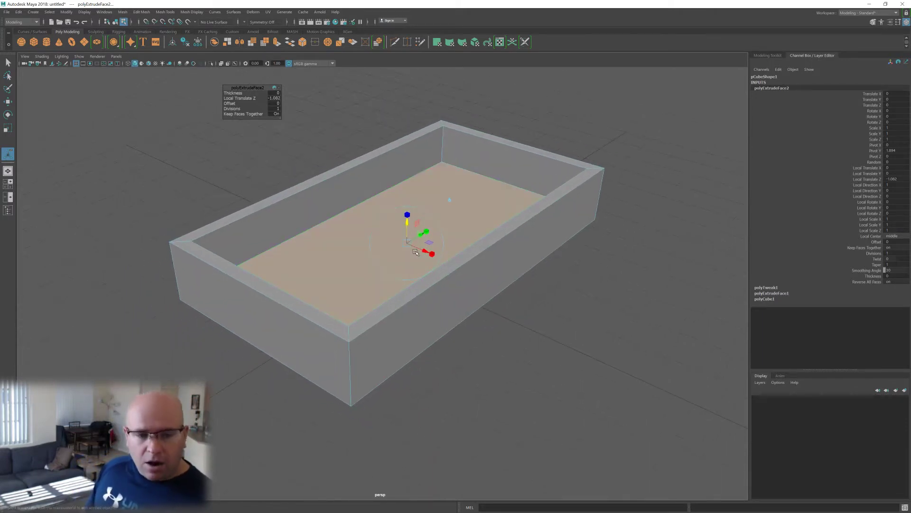
alt+drag(416, 252, 422, 253)
mouse_move(443, 277)
alt+mouse_down()
mouse_move(413, 277)
mouse_move(436, 280)
alt+mouse_up()
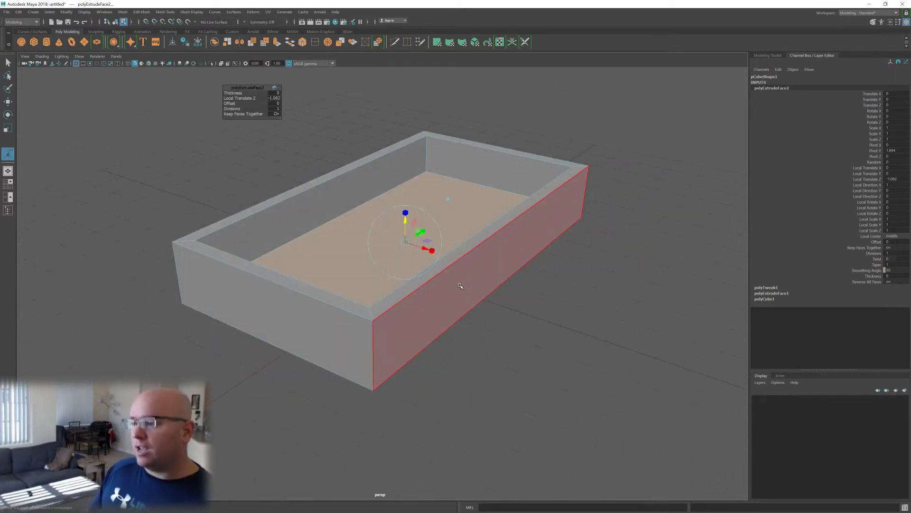
mouse_move(443, 296)
alt+mouse_down()
mouse_move(437, 309)
mouse_move(449, 301)
alt+mouse_up()
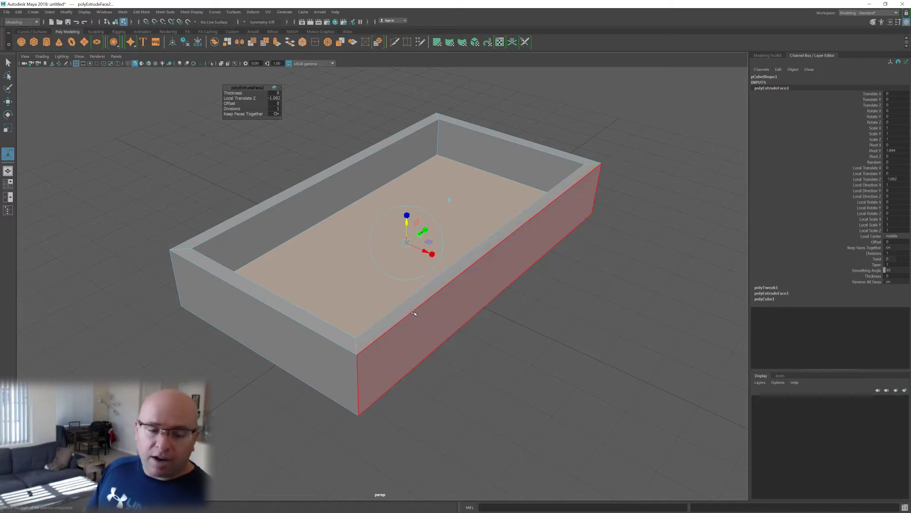
alt+drag(444, 318, 438, 278)
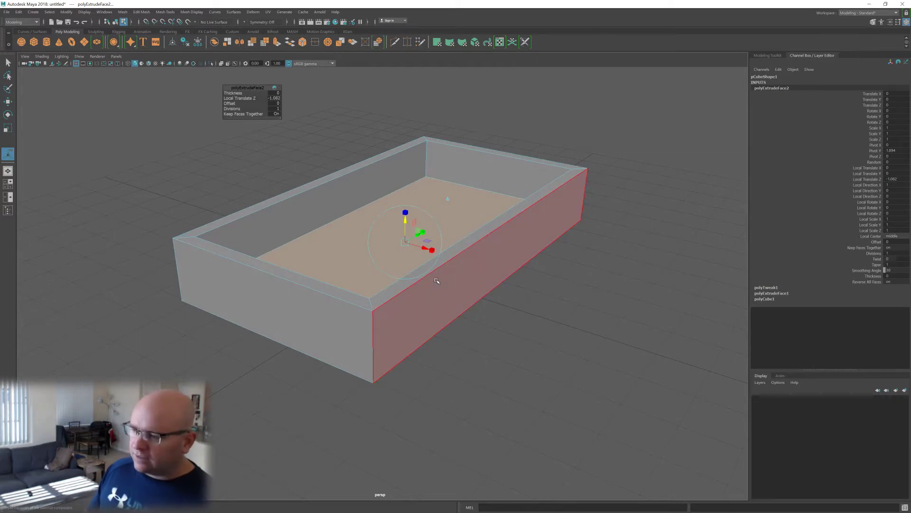
- Compare the bed's unsmoothed mesh with its smooth mesh previews, and return to the unsmoothed display
key(2)
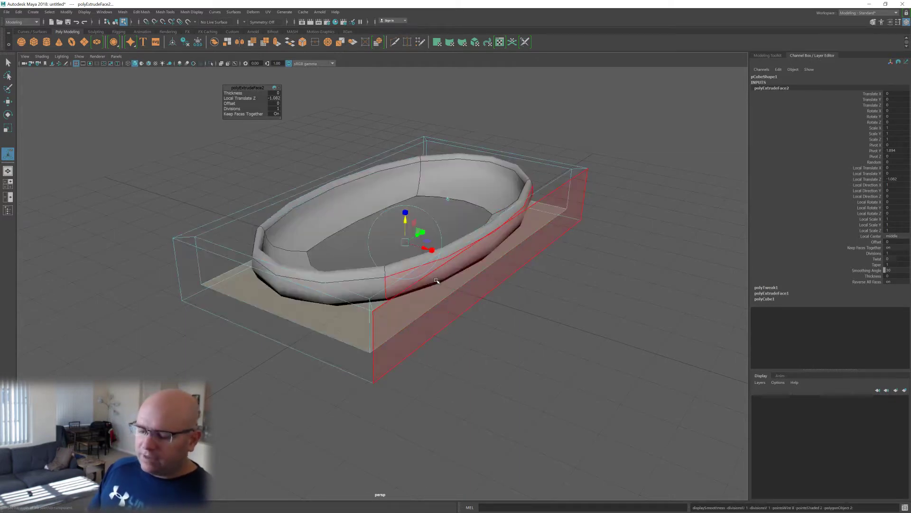
key(1)
key(3)
key(1)
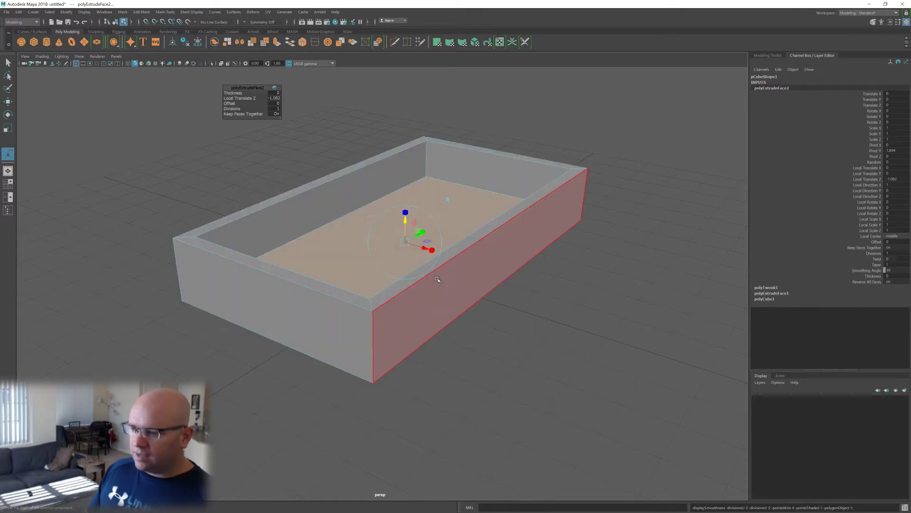
key(3)
key(1)
key(2)
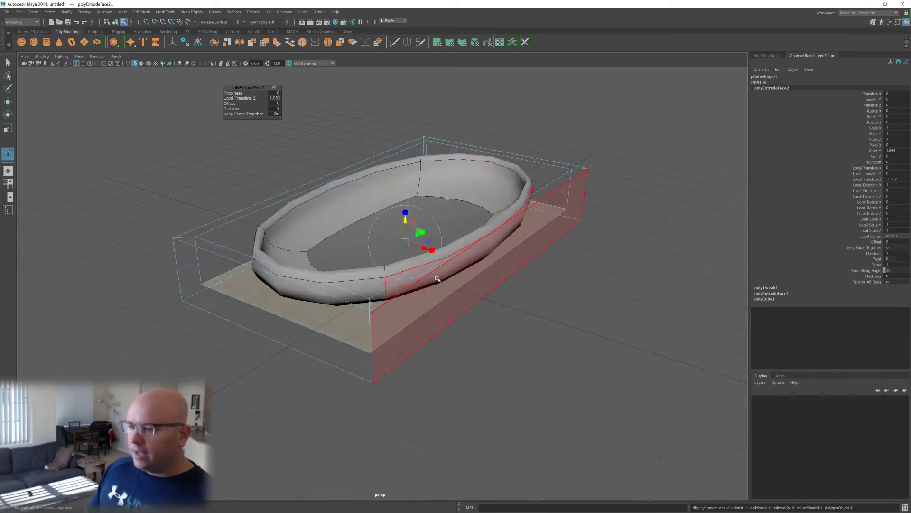
key(1)
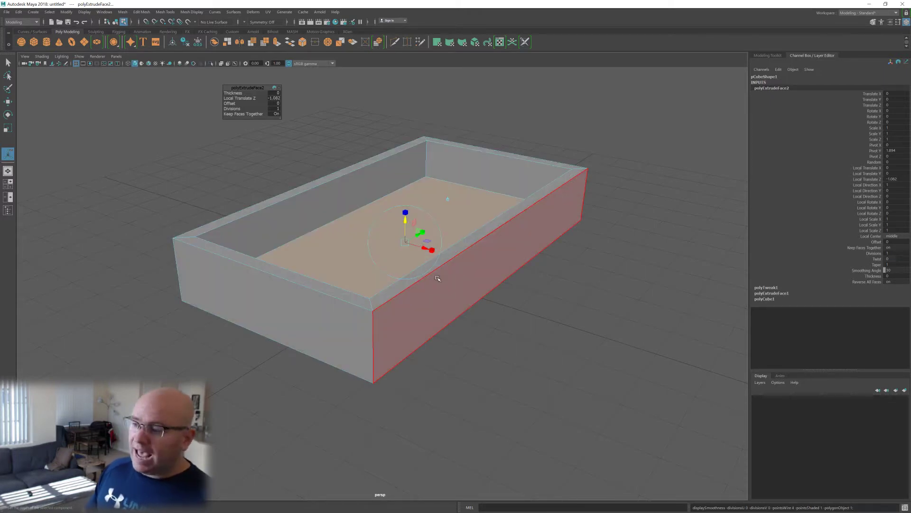
- Cycle through the cage-plus-smooth, full smooth and unsmoothed displays, and leave the bed in the cage-plus-smooth preview
key(2)
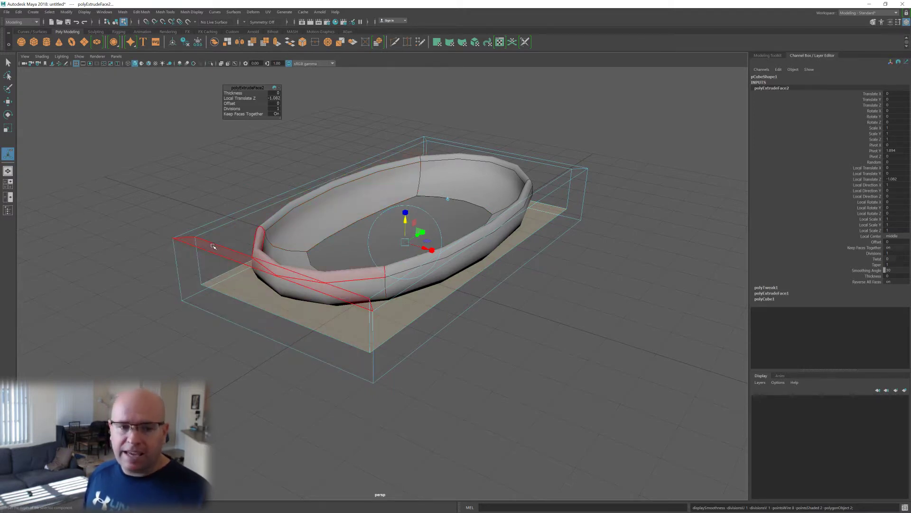
key(3)
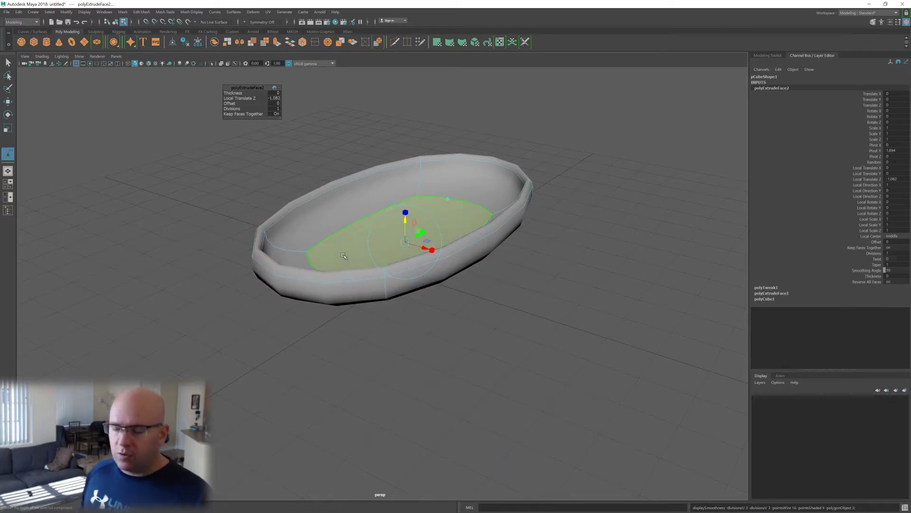
key(1)
key(2)
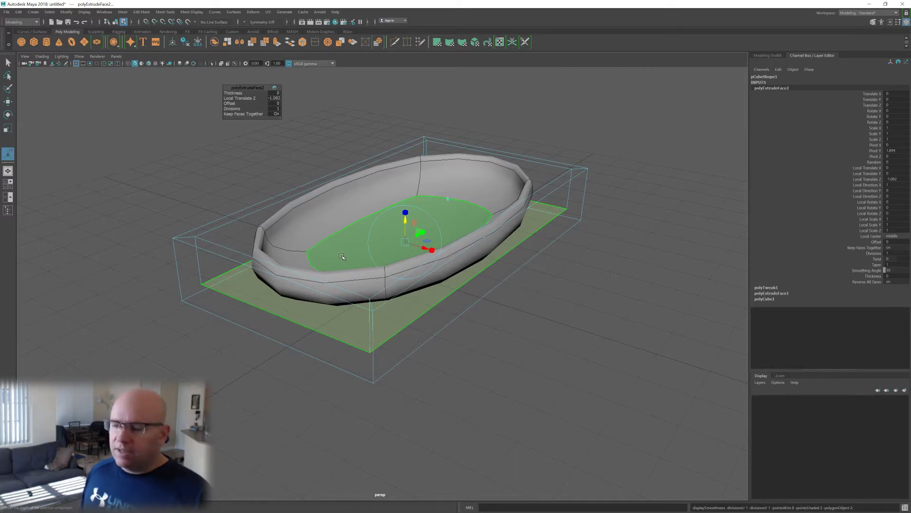
key(3)
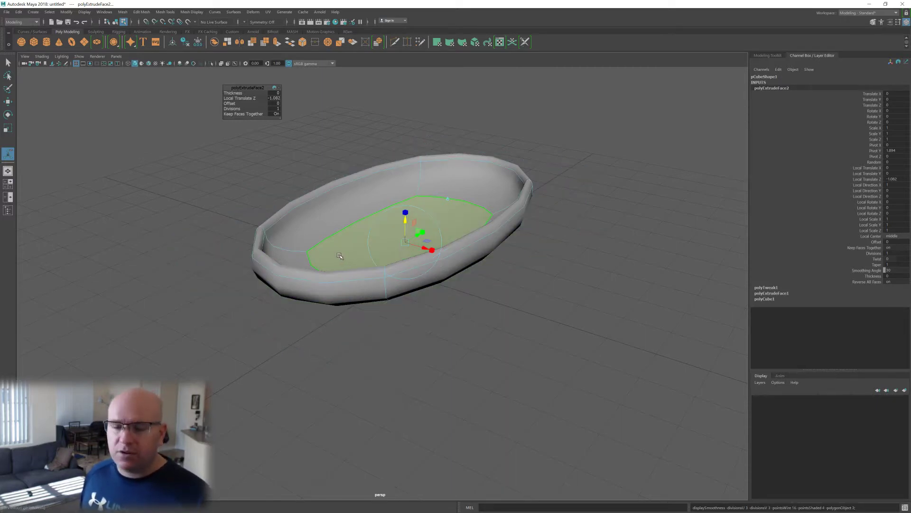
key(1)
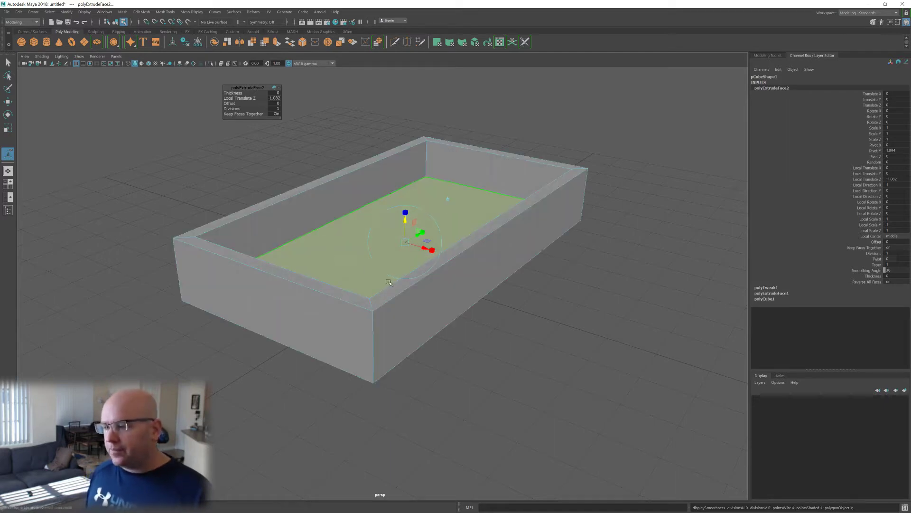
key(2)
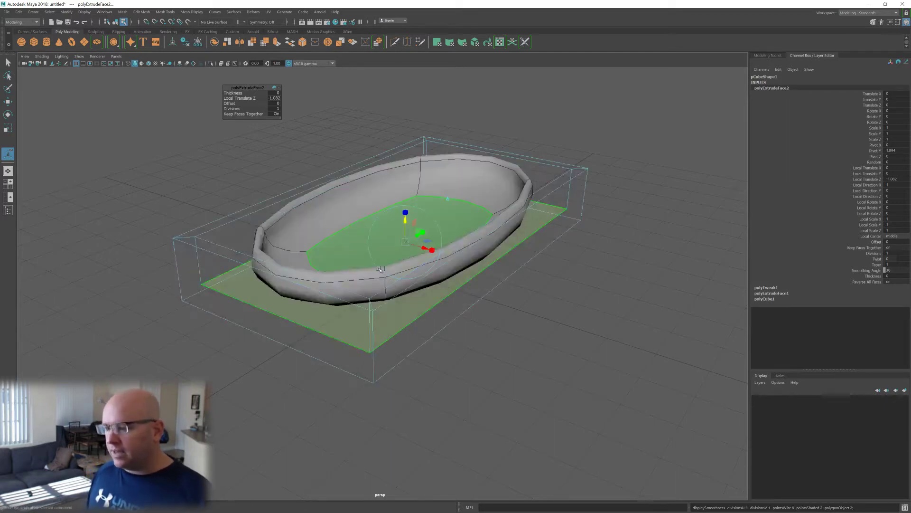
- Leave face selection and select the whole wagon bed in object mode
alt+drag(380, 269, 376, 275)
right_drag(357, 244, 385, 236)
scroll(349, 252, up, 2)
right_click(338, 259)
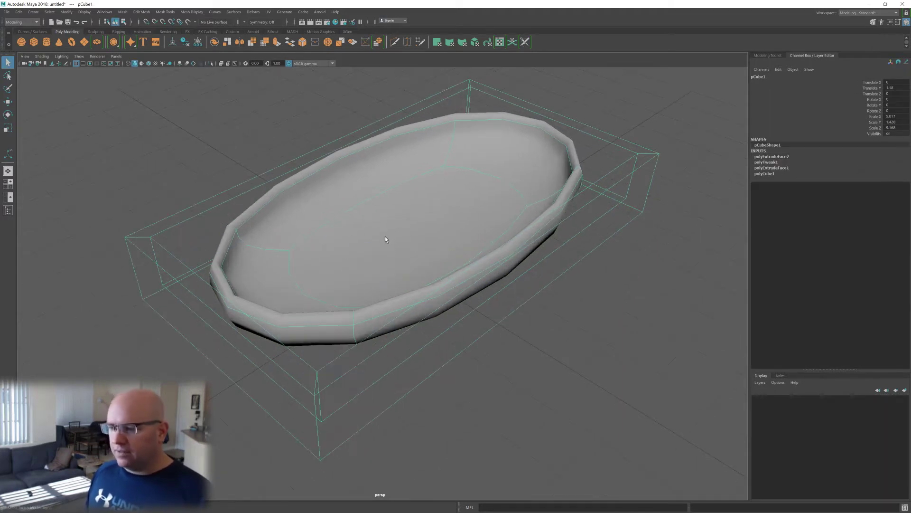
right_drag(301, 221, 334, 206)
alt+drag(335, 205, 381, 214)
- Turn on Display Subdivisions in the Smooth Mesh attributes of the bed's shape node
key(ctrl+a)
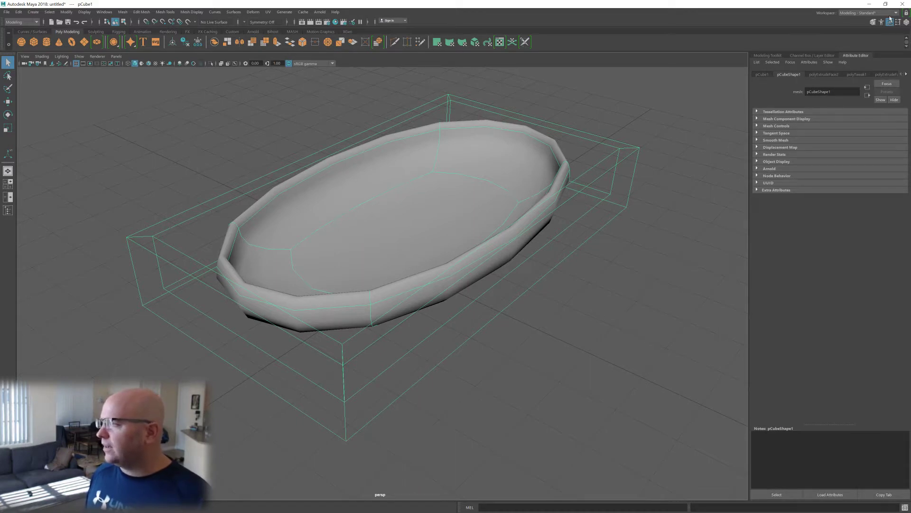
click(757, 141)
click(757, 141)
click(757, 141)
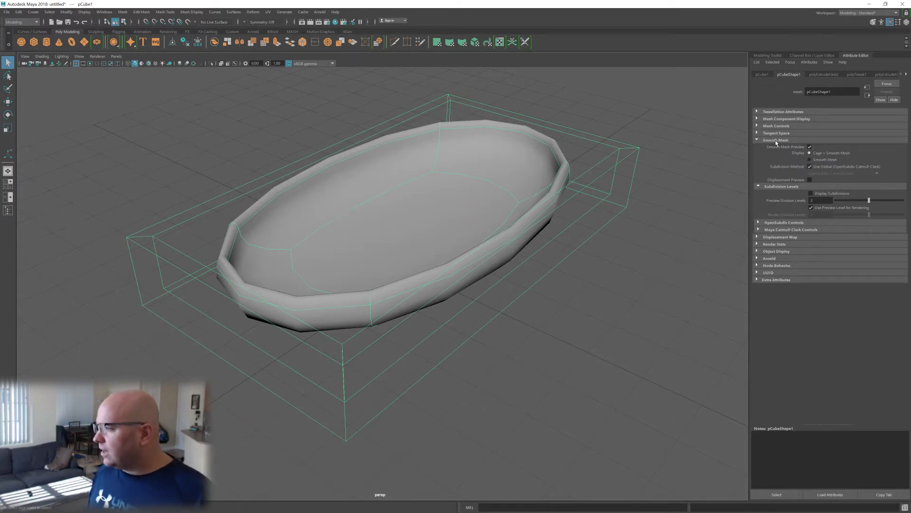
click(811, 194)
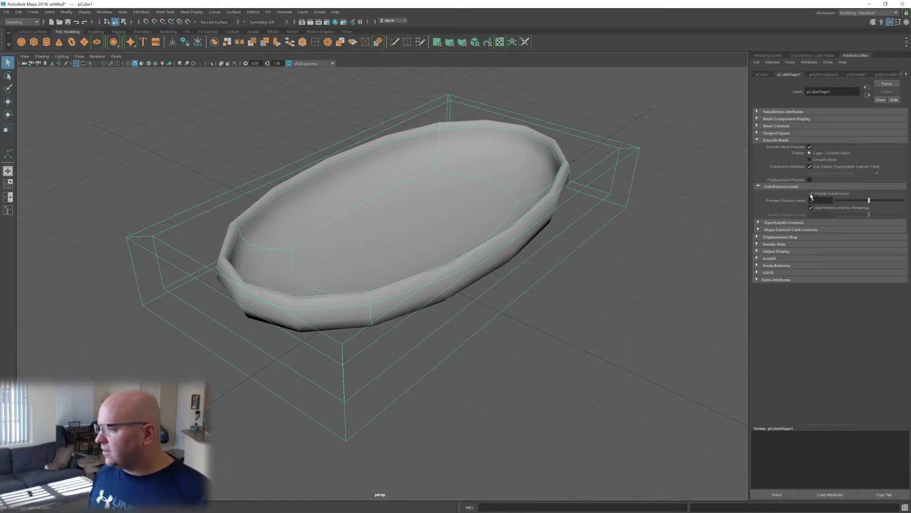
- Set the bed's smooth mesh Preview Division Levels to 1
scroll(472, 270, up, 3)
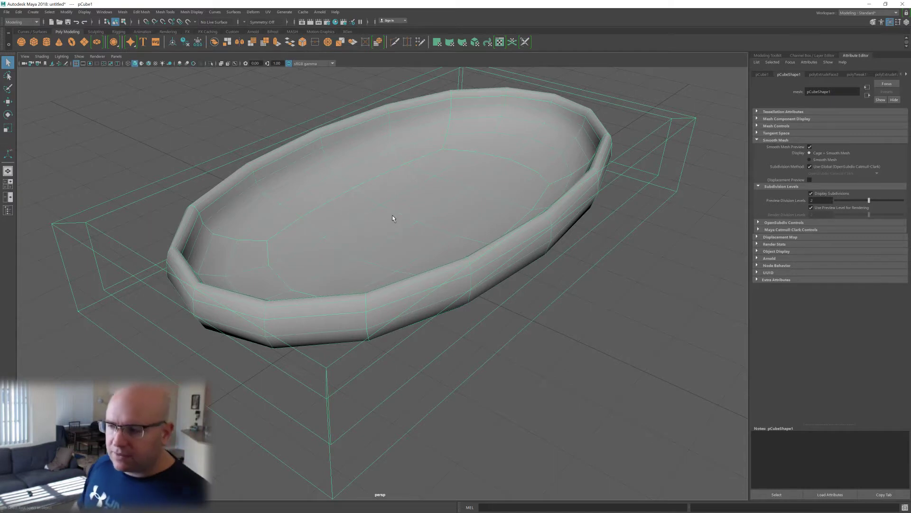
mouse_move(415, 210)
alt+mouse_down()
mouse_move(436, 207)
mouse_move(415, 208)
alt+mouse_up()
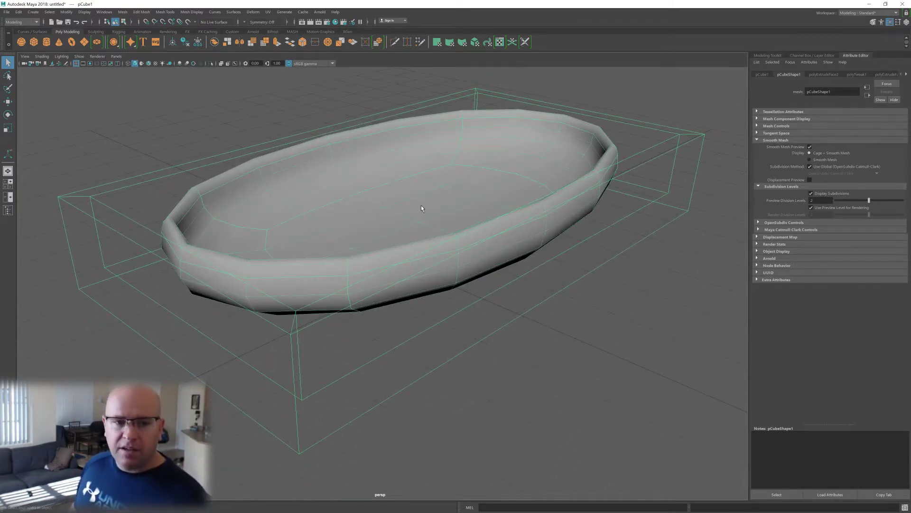
alt+drag(444, 200, 442, 212)
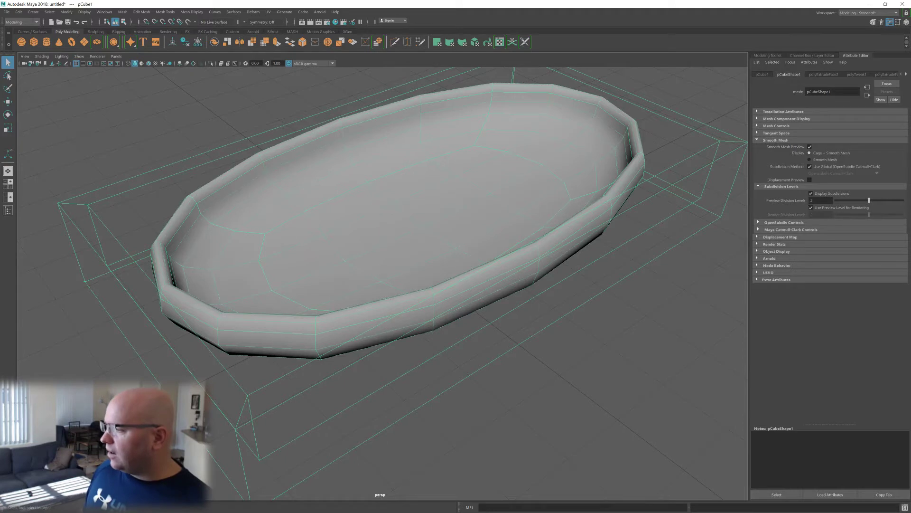
double_click(812, 200)
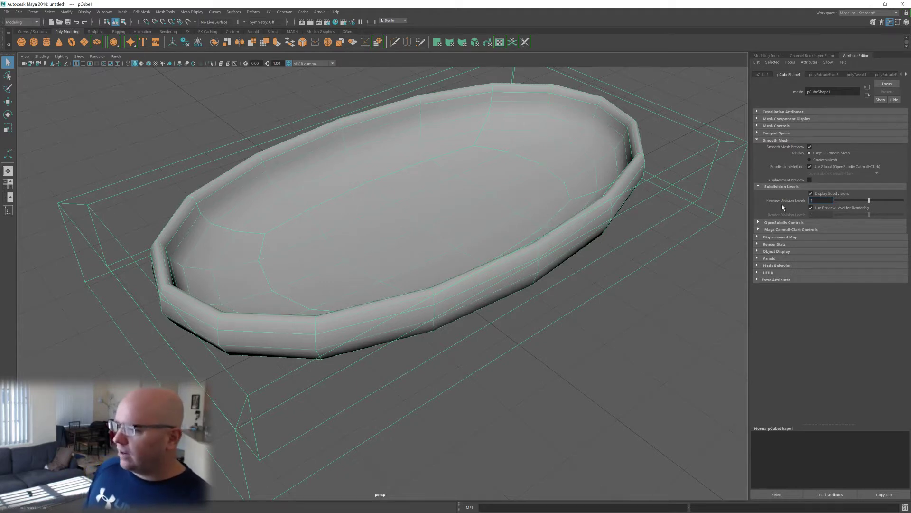
key(Return)
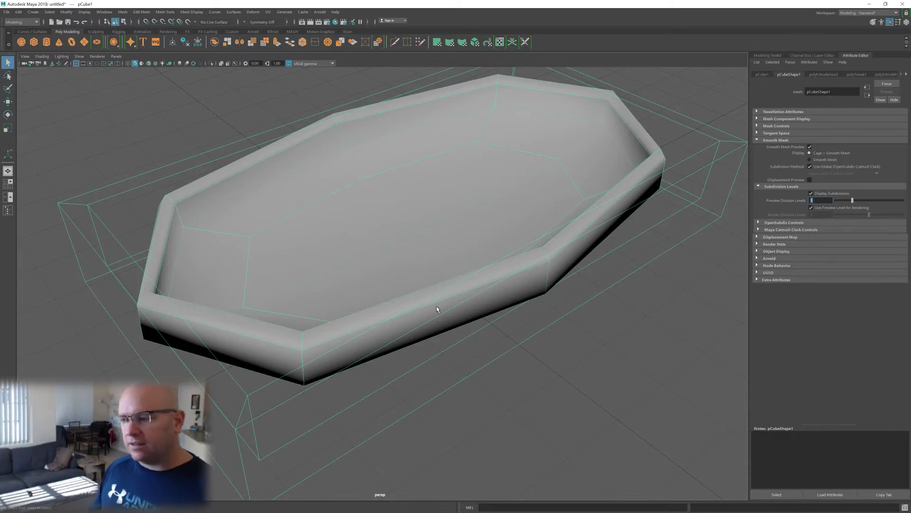
- Inspect the coarser smooth preview, and toggle Display Subdivisions off and back on to compare
alt+drag(430, 287, 437, 290)
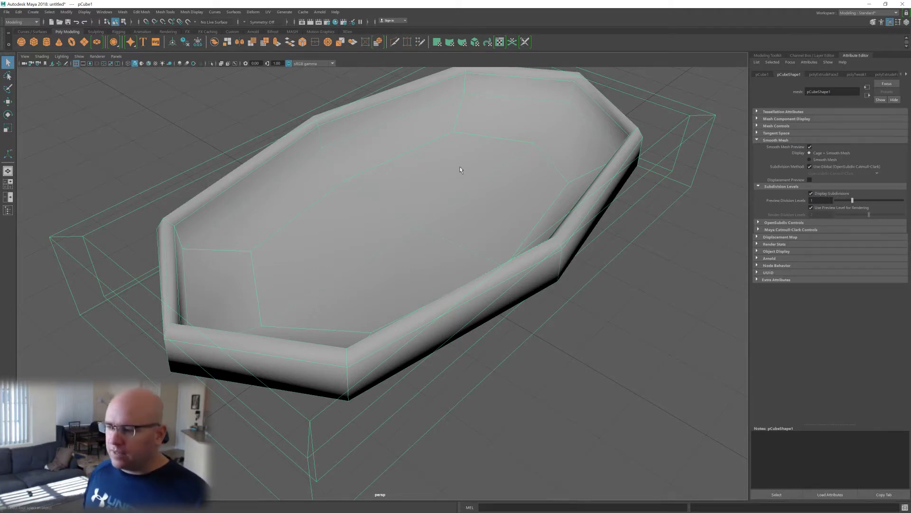
alt+drag(460, 170, 458, 195)
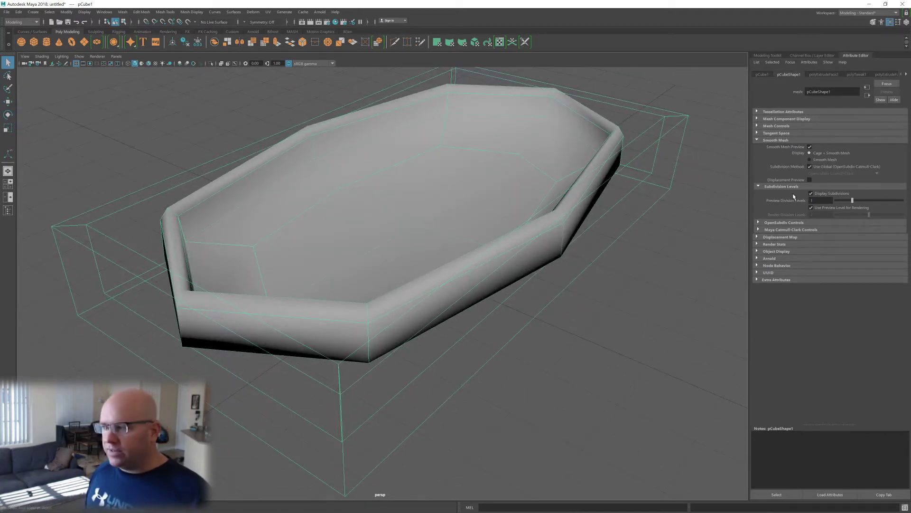
click(810, 193)
click(810, 193)
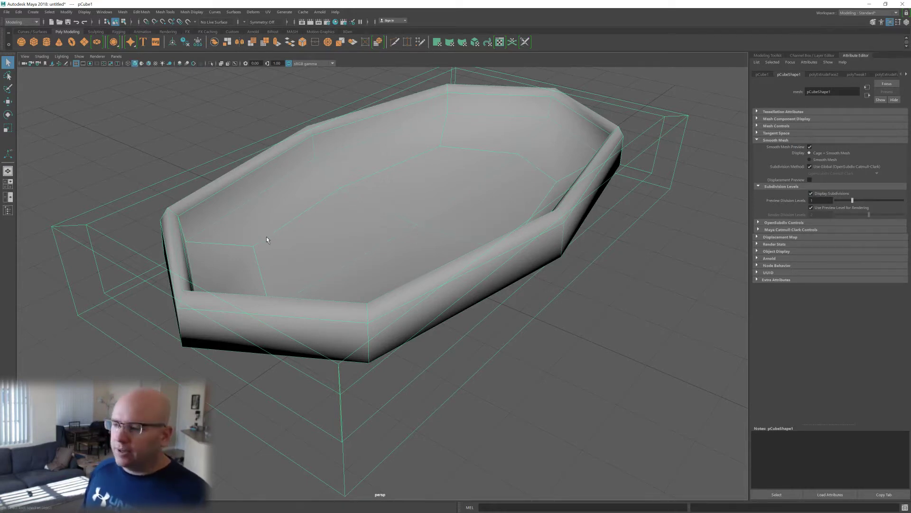
alt+drag(267, 236, 447, 265)
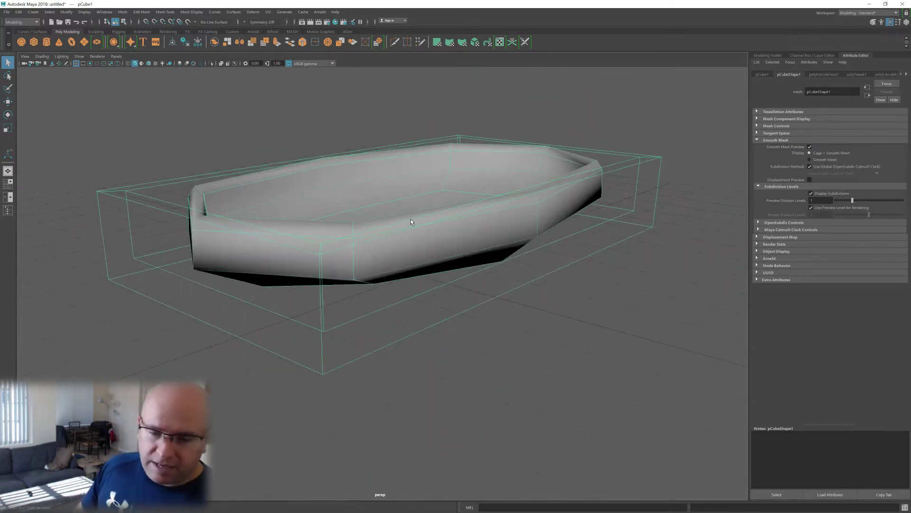
alt+drag(388, 223, 434, 239)
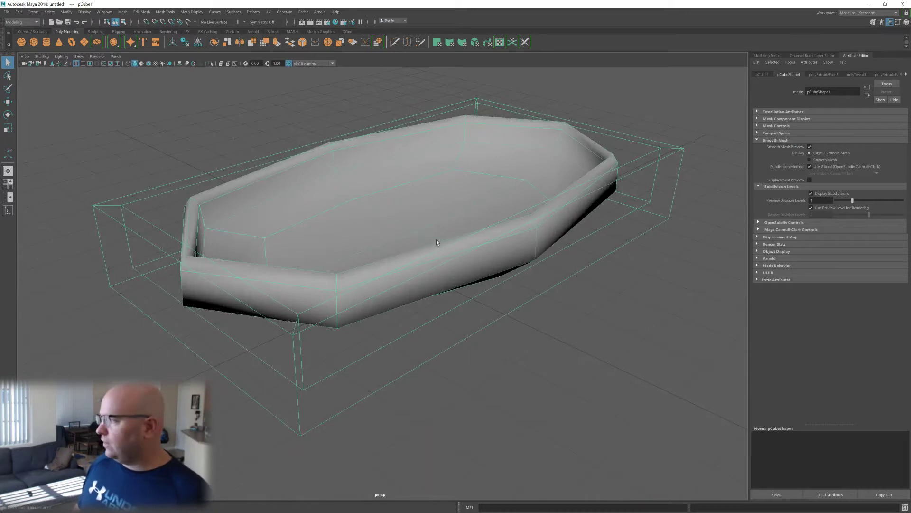
alt+middle_drag(420, 203, 439, 220)
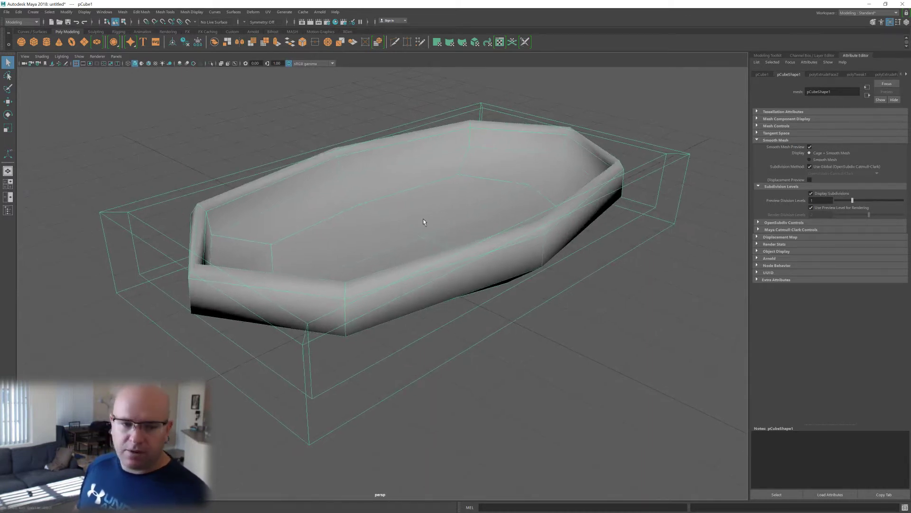
alt+drag(436, 224, 445, 279)
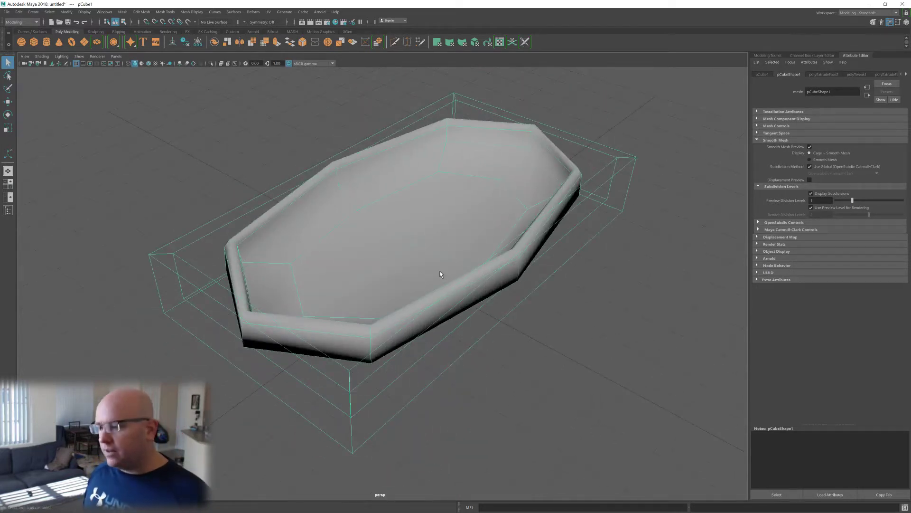
- Insert an edge loop with the Multi-Cut tool along one long side of the wagon bed, close to the wall
shift+right_click(440, 273)
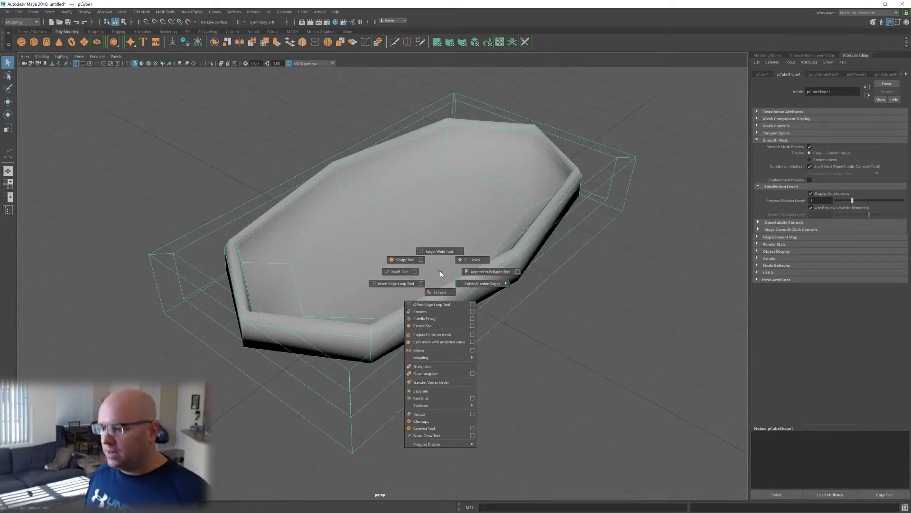
click(400, 274)
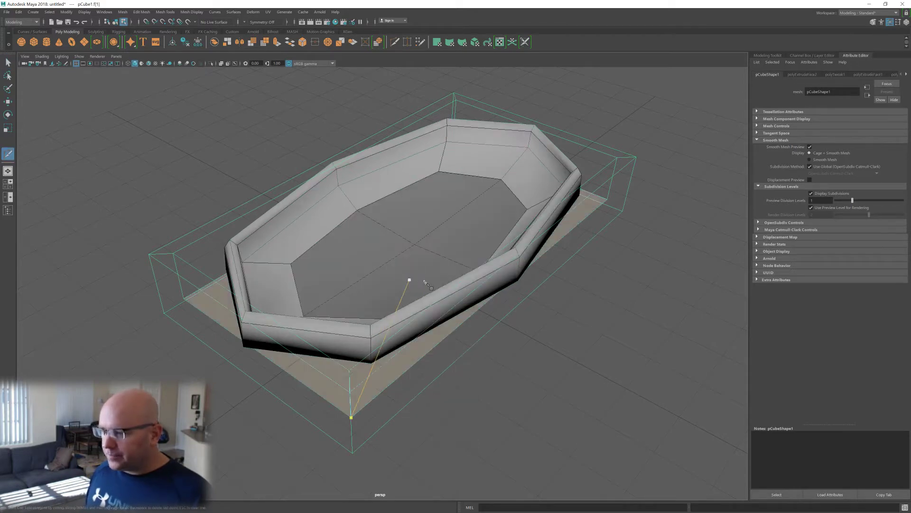
alt+drag(408, 280, 446, 283)
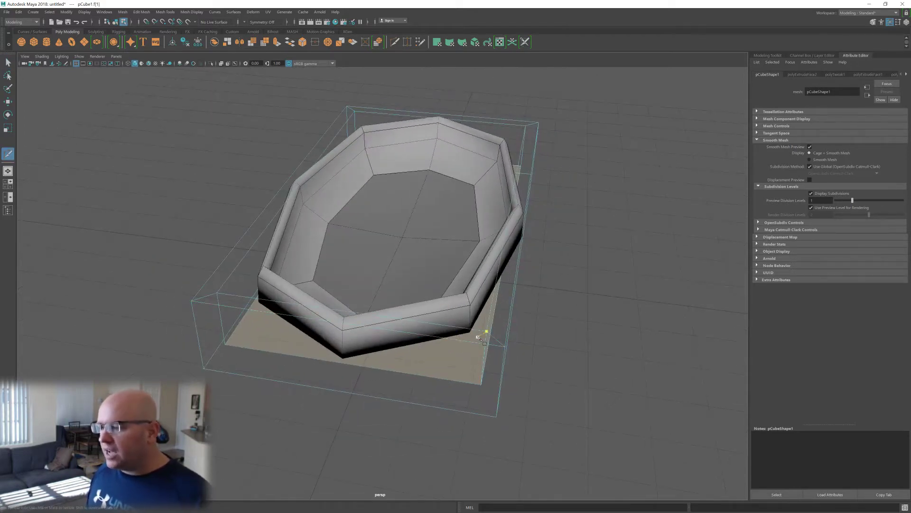
alt+drag(479, 338, 477, 340)
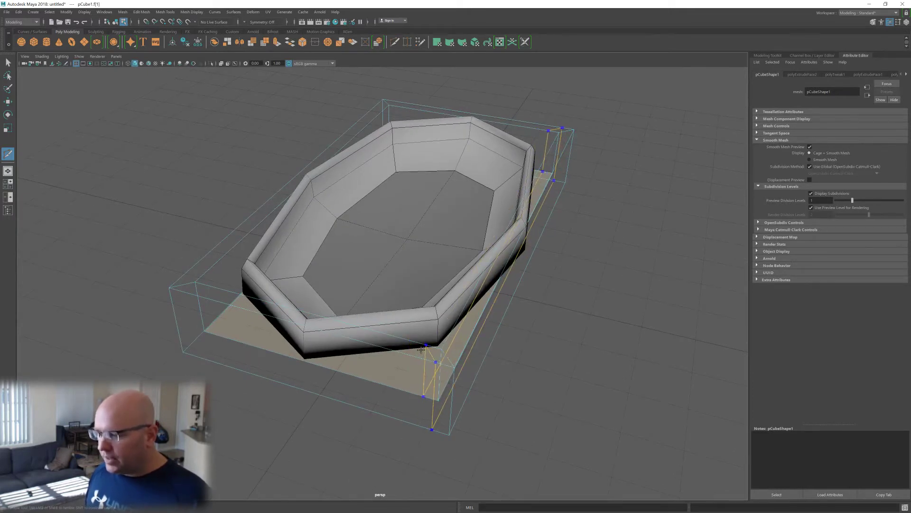
alt+drag(419, 349, 419, 326)
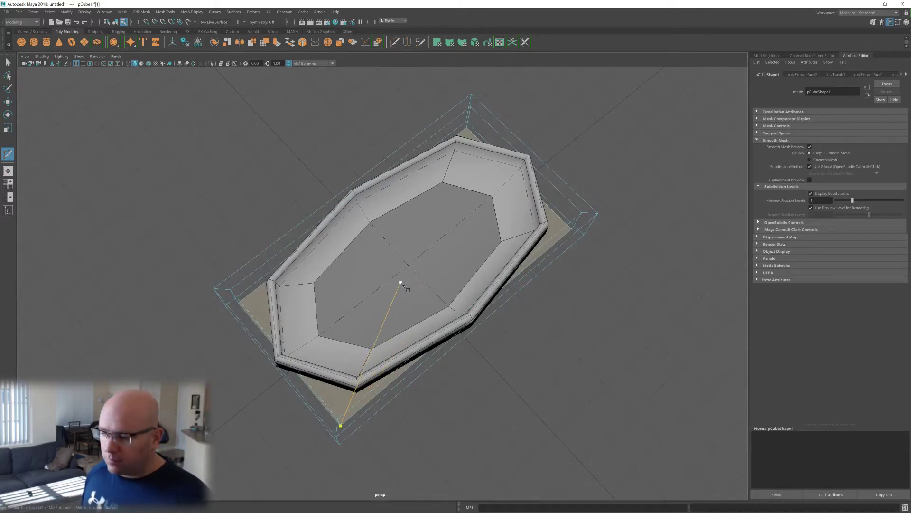
alt+drag(400, 283, 415, 297)
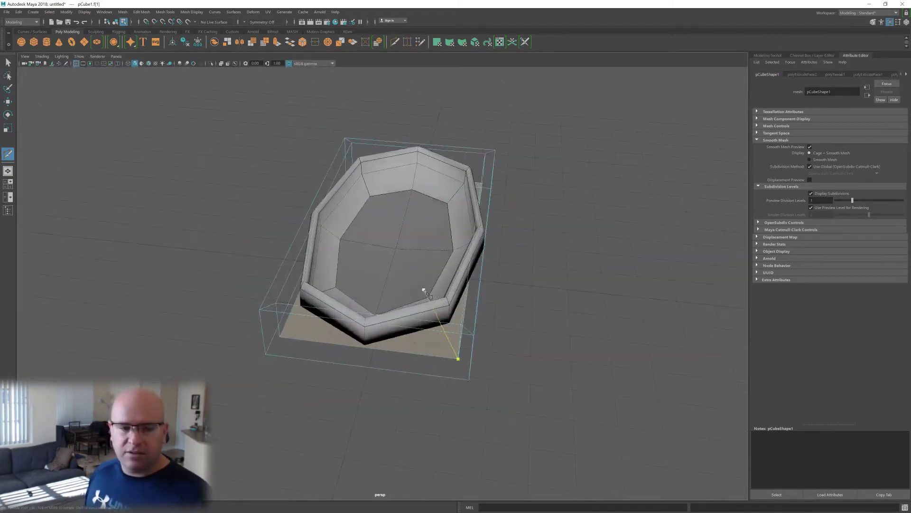
alt+right_drag(421, 288, 471, 300)
key(ctrl)
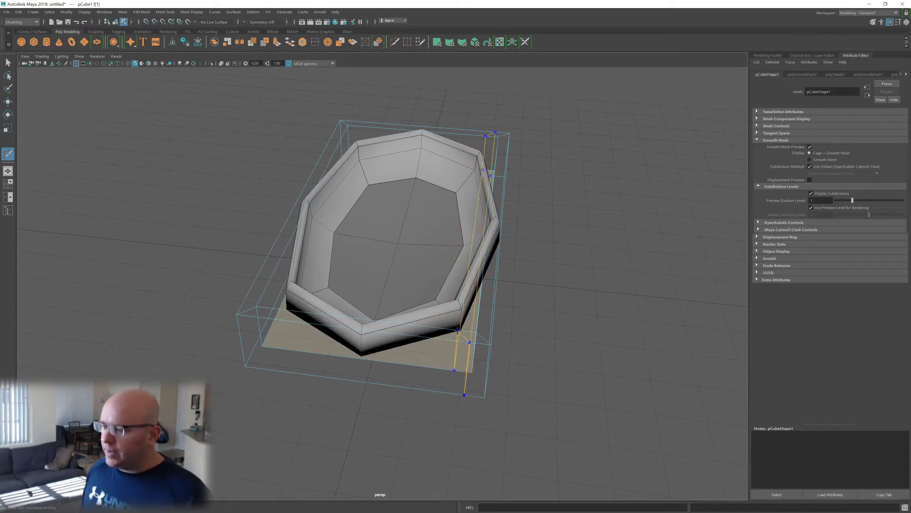
ctrl+click(470, 339)
alt+drag(474, 340, 520, 362)
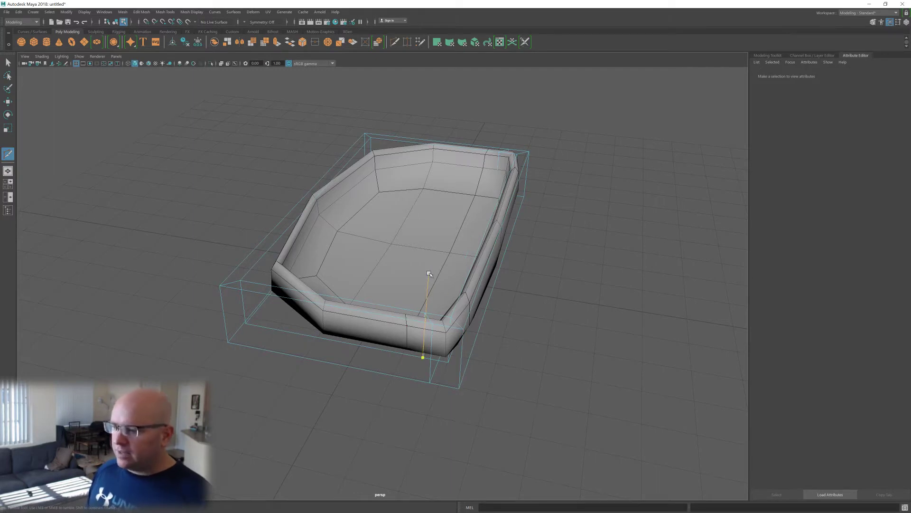
- Return the bed to its unsmoothed display and turn on X-ray shading in the viewport
key(w)
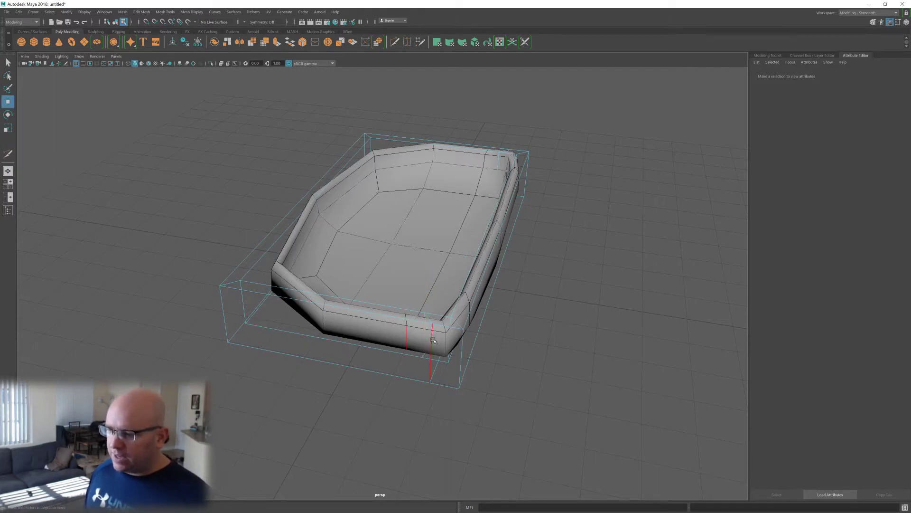
key(1)
mouse_move(433, 340)
alt+mouse_down()
mouse_move(423, 356)
mouse_move(440, 342)
alt+mouse_up()
double_click(412, 362)
key(alt+x)
key(alt+x)
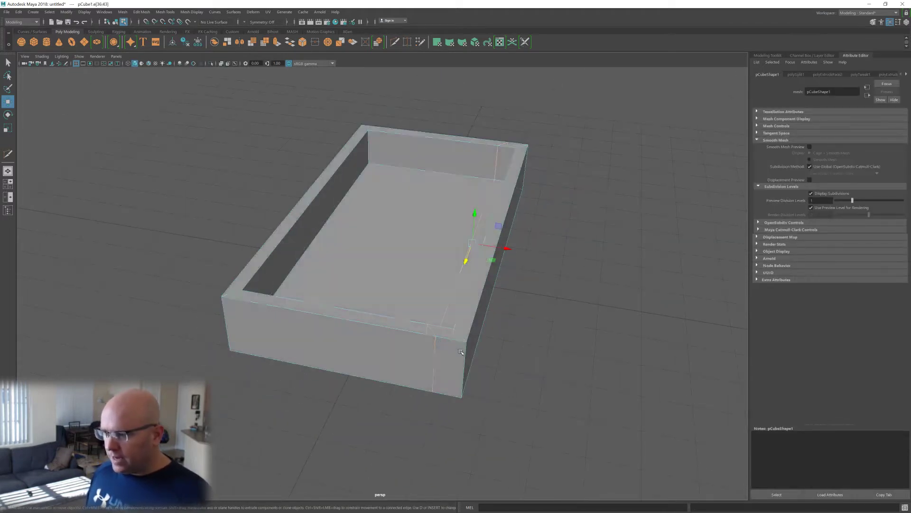
key(alt+x)
- Switch to edge selection and select the full inserted edge loop beside the long side wall
click(479, 373)
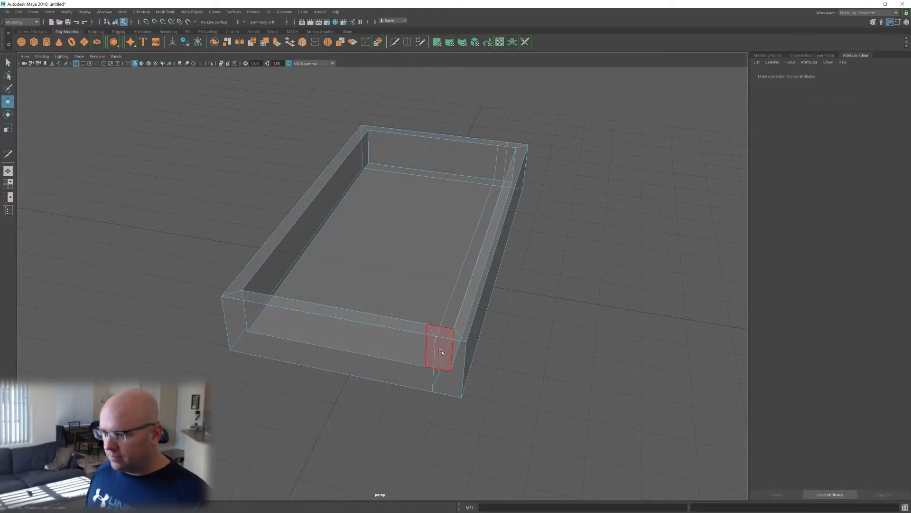
double_click(436, 351)
key(F10)
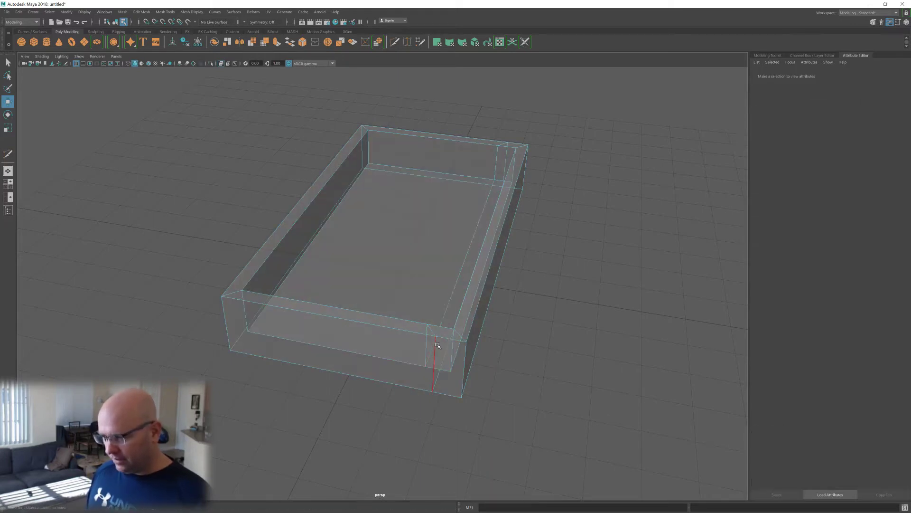
double_click(435, 354)
alt+drag(457, 313, 468, 301)
scroll(444, 262, up, 2)
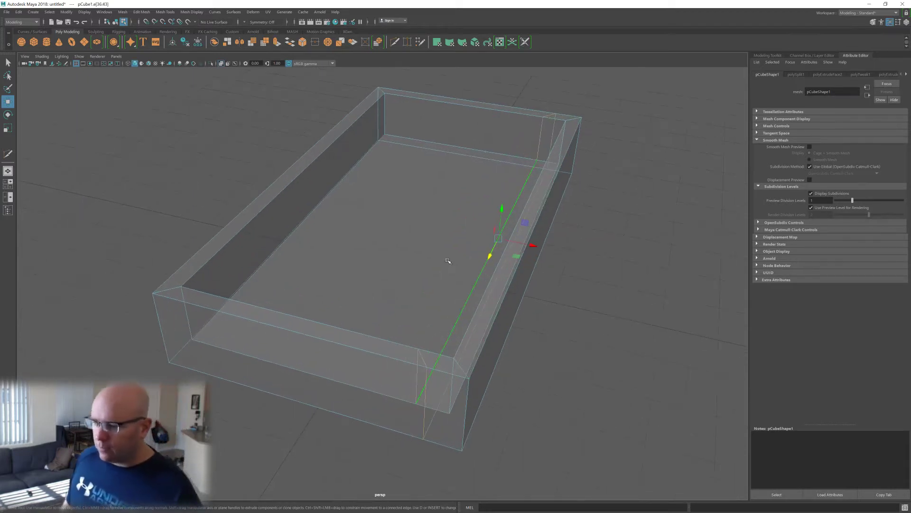
- Flatten the selected edge loop by scaling it along the X axis
alt+drag(435, 245, 462, 275)
scroll(523, 260, down, 3)
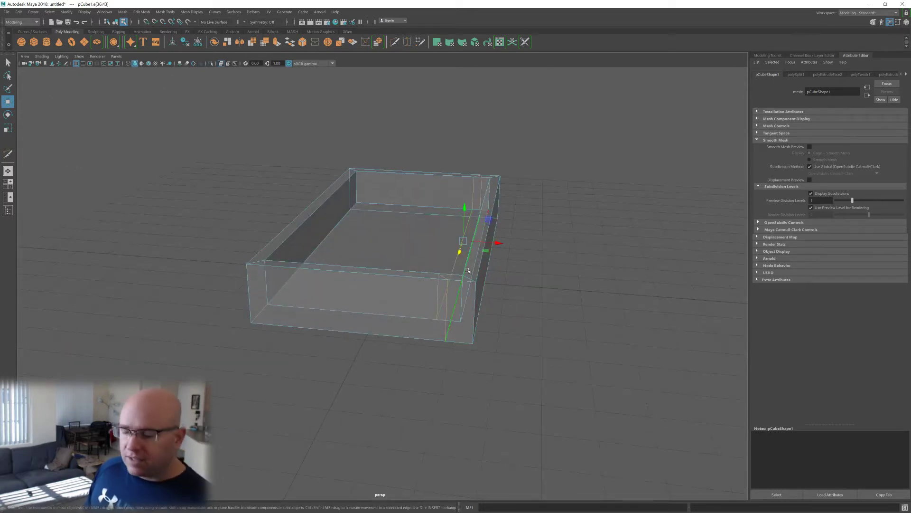
alt+drag(469, 240, 459, 269)
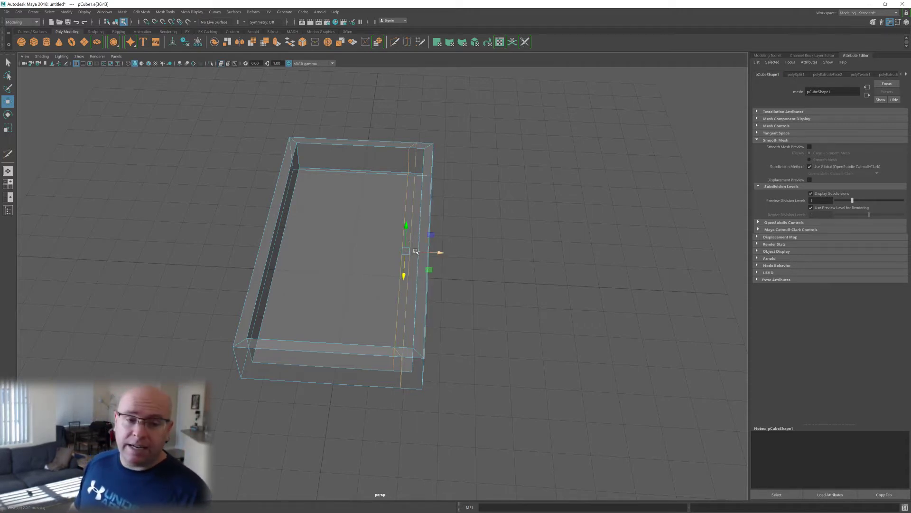
key(r)
mouse_move(416, 251)
alt+mouse_down()
mouse_move(437, 262)
mouse_move(446, 250)
mouse_move(411, 245)
alt+mouse_up()
scroll(441, 260, up, 3)
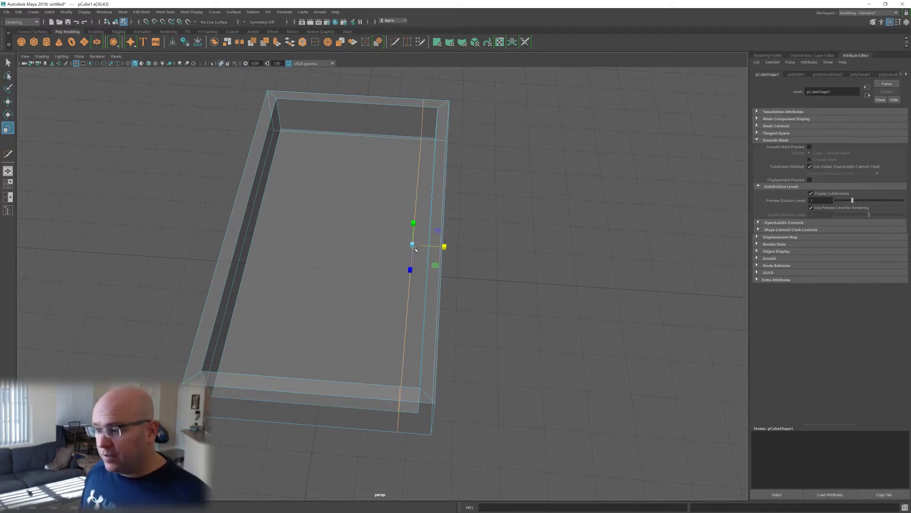
alt+drag(414, 249, 431, 304)
- Turn the smooth mesh preview back on and move the edge loop along X to adjust the sharpness of the side corners
key(2)
key(w)
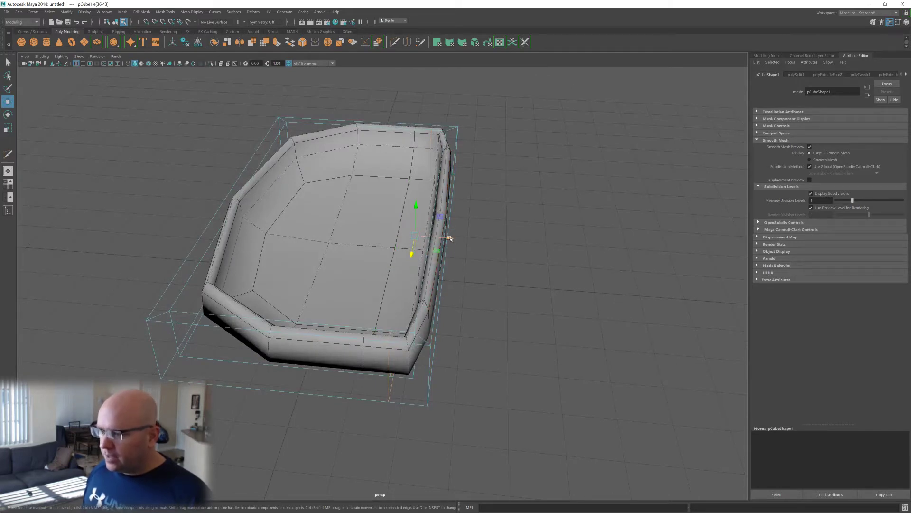
drag(451, 238, 468, 238)
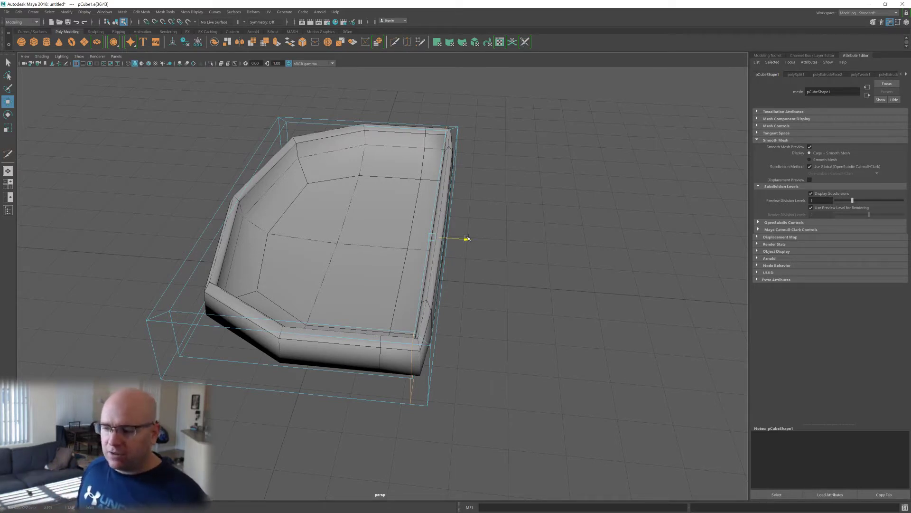
drag(468, 238, 455, 257)
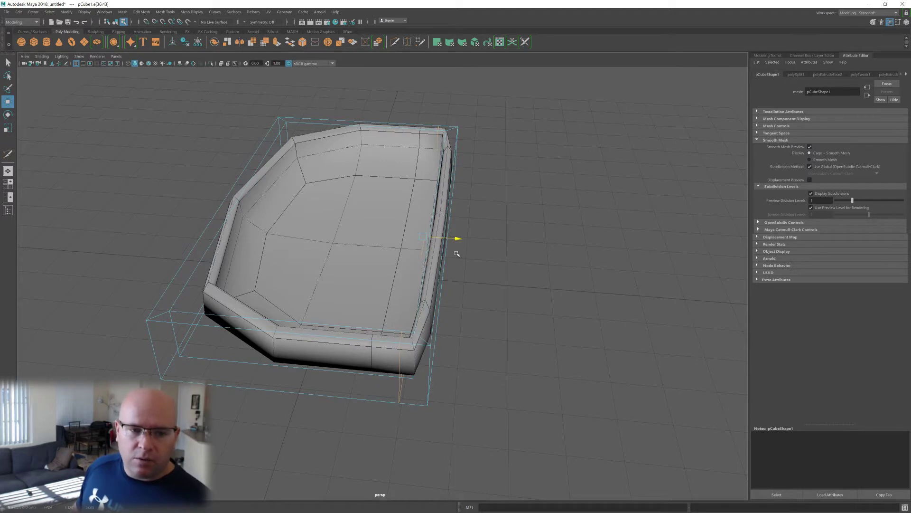
drag(457, 251, 452, 284)
- Insert Multi-Cut edge loops near both short ends and along the opposite long side of the bed
alt+middle_drag(356, 335, 348, 340)
alt+drag(349, 340, 365, 298)
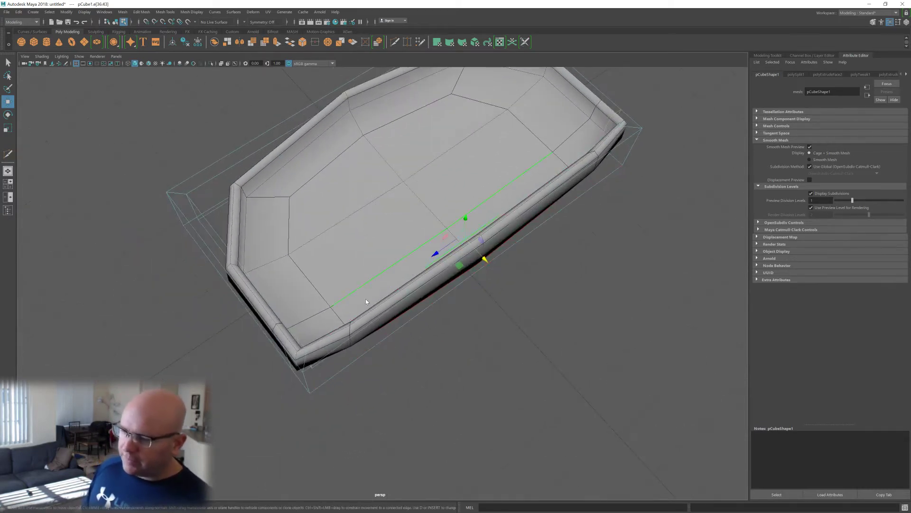
shift+right_drag(365, 299, 332, 300)
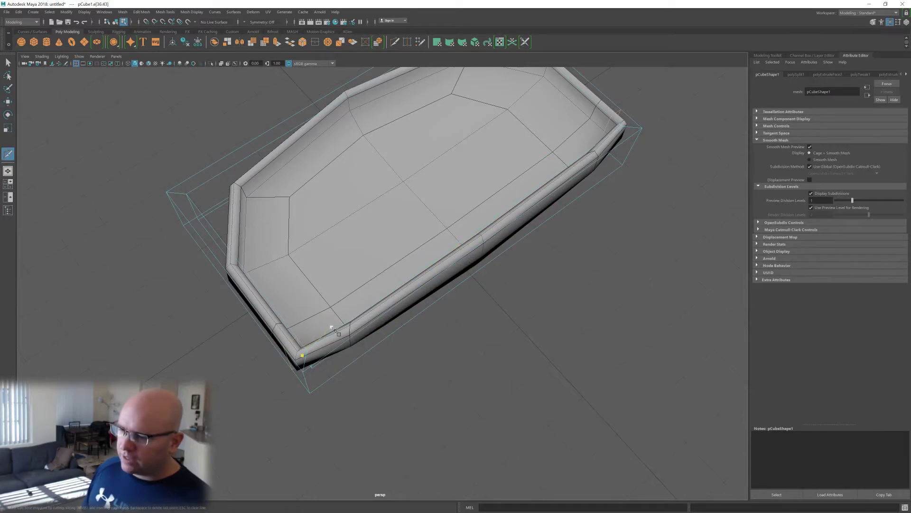
mouse_move(332, 327)
alt+mouse_down()
mouse_move(328, 321)
mouse_move(346, 318)
mouse_move(338, 323)
alt+mouse_up()
ctrl+click(326, 347)
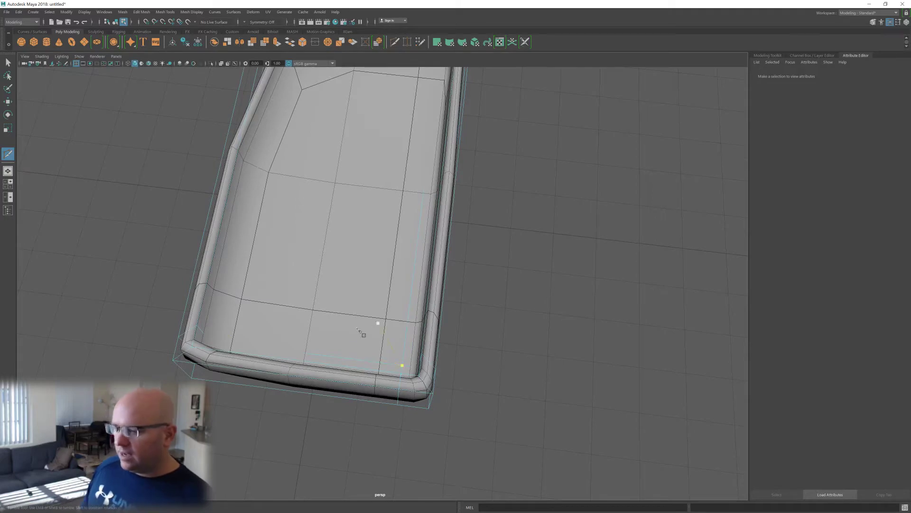
alt+drag(363, 335, 392, 297)
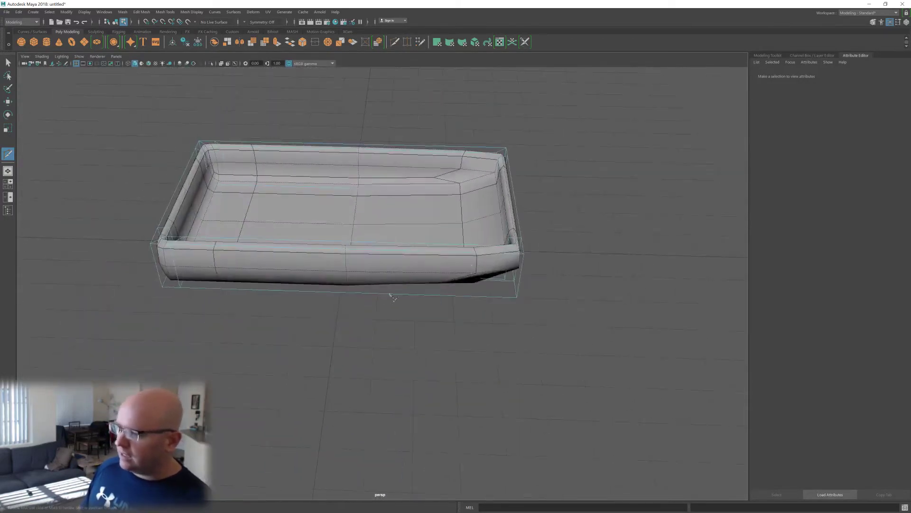
ctrl+click(503, 254)
alt+drag(504, 255, 446, 258)
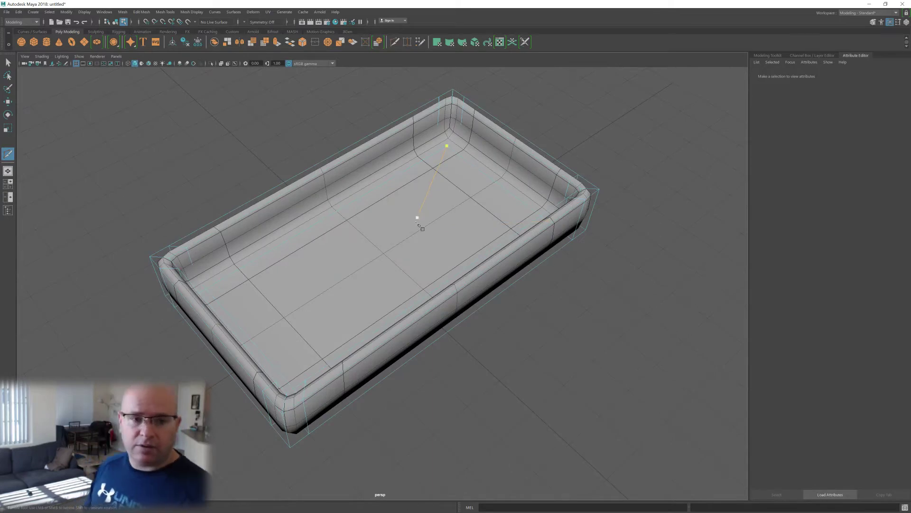
- Select the edge loop beside the opposite long wall, turn on X-ray shading, and flatten the loop by scaling it along X
key(w)
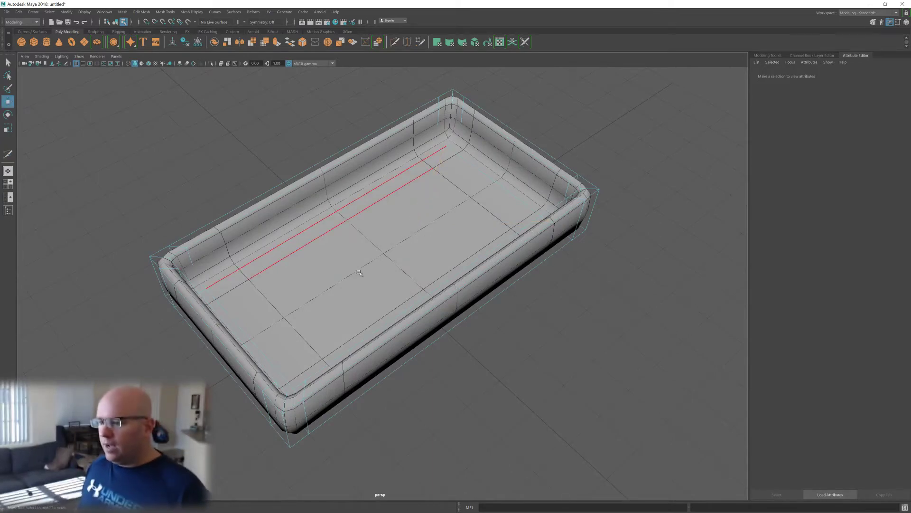
alt+drag(345, 285, 369, 283)
alt+middle_drag(187, 365, 259, 340)
alt+right_drag(259, 340, 283, 331)
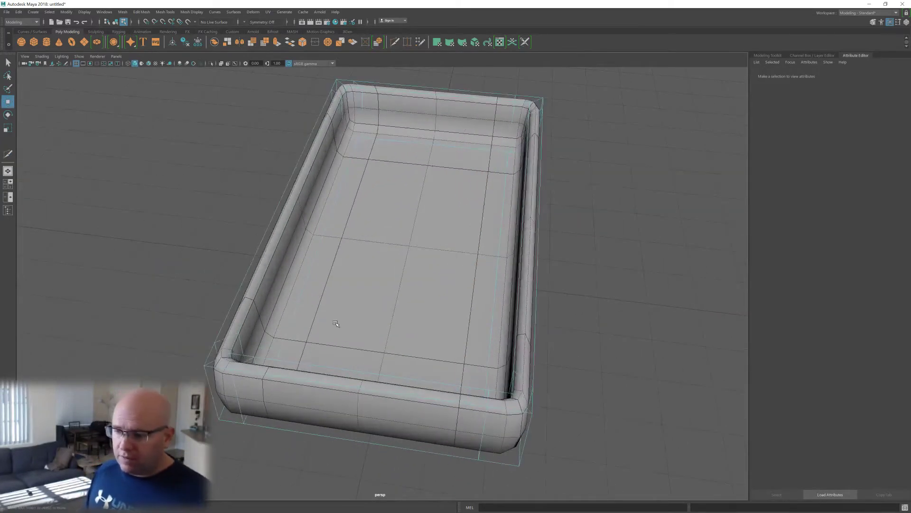
alt+drag(335, 323, 314, 328)
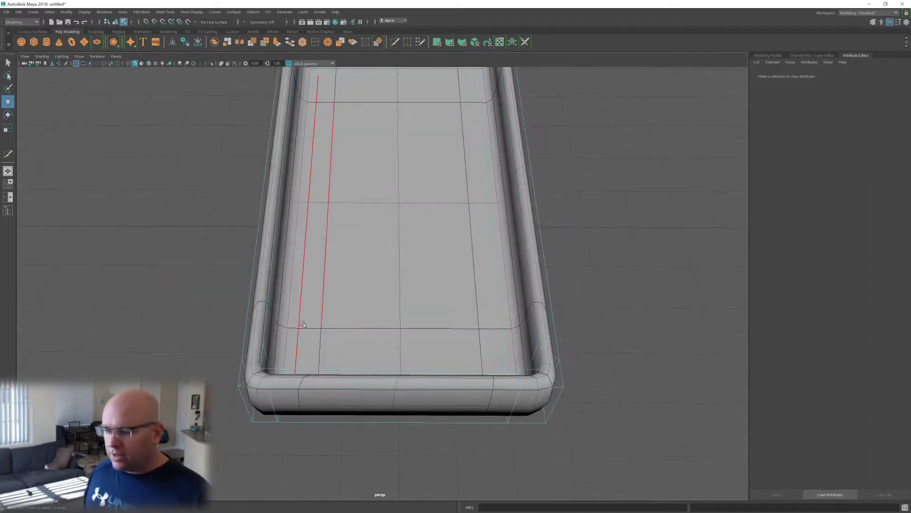
double_click(303, 323)
key(alt+x)
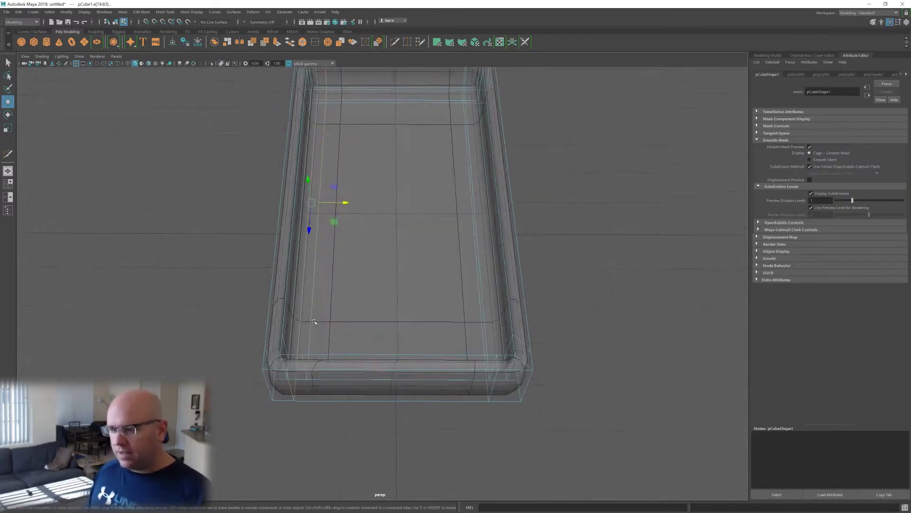
alt+drag(314, 322, 324, 322)
key(r)
drag(348, 209, 310, 213)
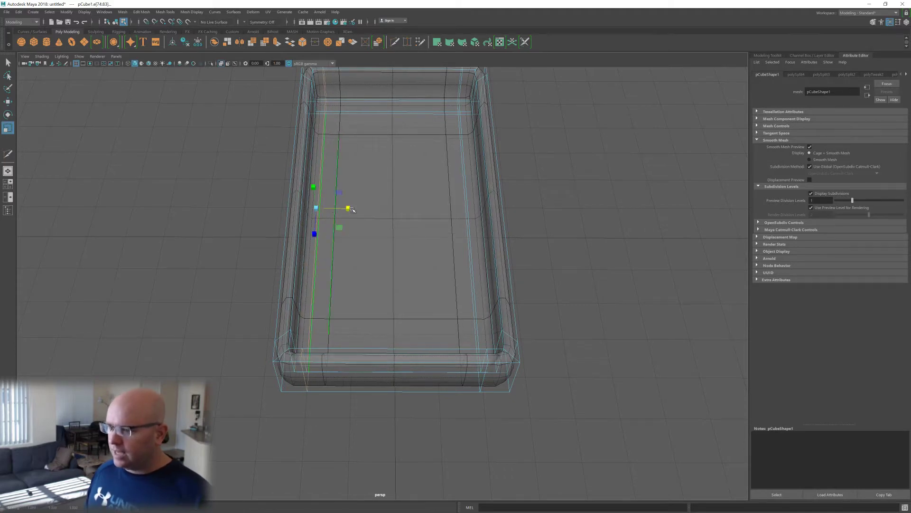
- Flatten the edge loops near the two short ends by scaling them along Z, and turn off the smooth preview
alt+drag(347, 232, 305, 334)
double_click(294, 309)
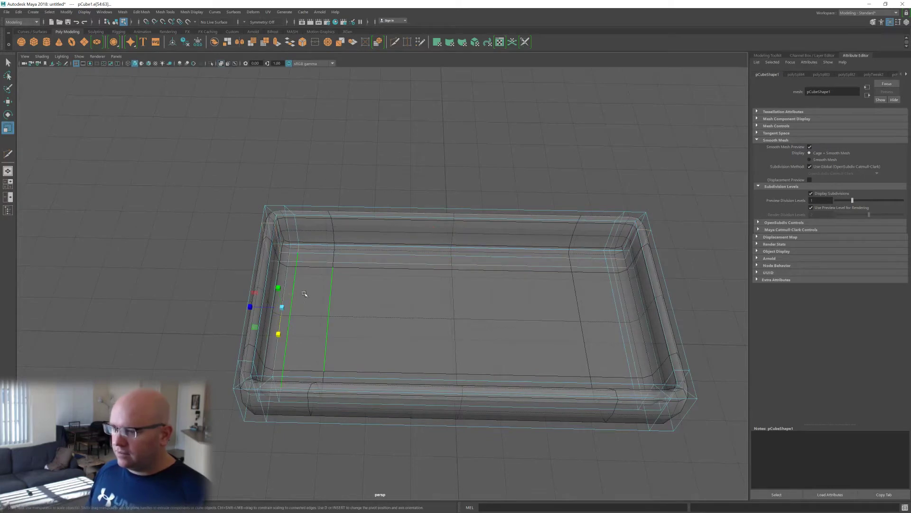
drag(252, 307, 446, 326)
double_click(392, 324)
alt+drag(364, 375, 387, 352)
key(1)
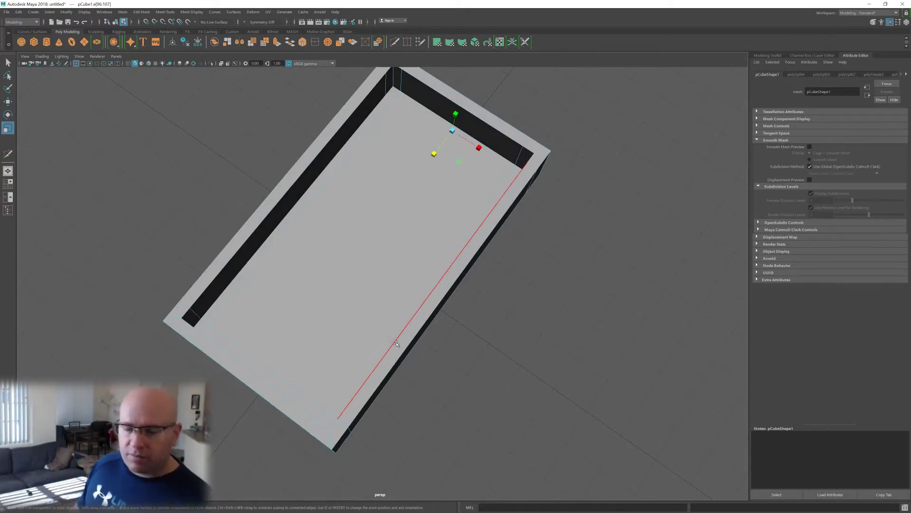
- Select the support edge loop beside one long wall of the bed and shift it slightly along X to adjust its distance from the corners
mouse_move(379, 313)
alt+mouse_down()
mouse_move(381, 332)
mouse_move(370, 328)
alt+mouse_up()
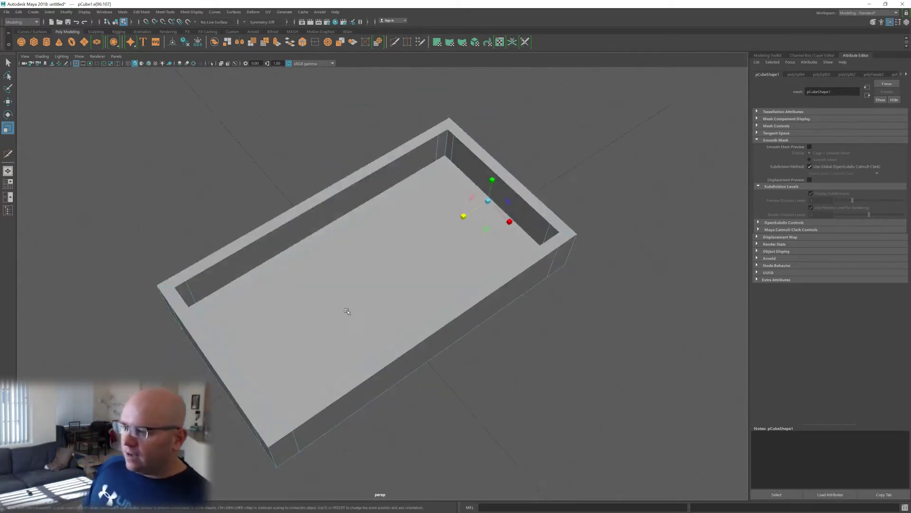
alt+drag(344, 291, 405, 309)
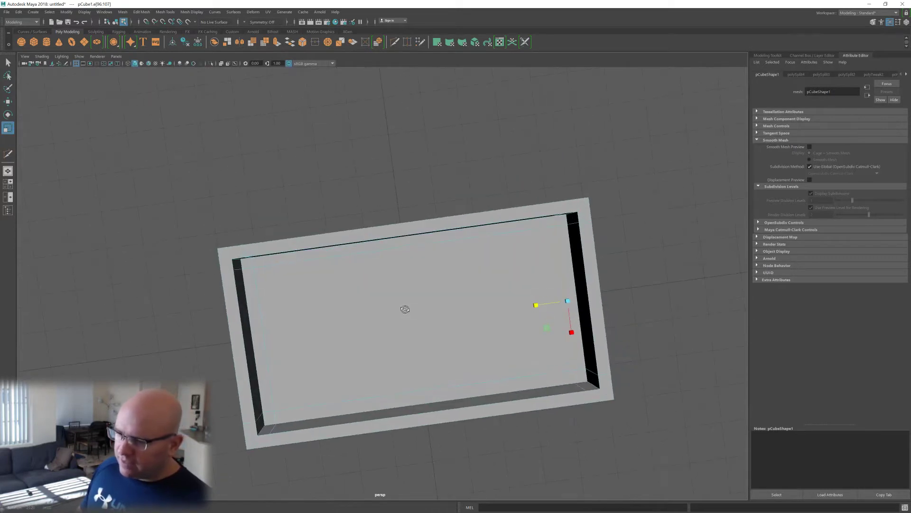
click(378, 251)
key(w)
alt+drag(397, 270, 415, 279)
scroll(384, 289, up, 2)
alt+middle_drag(246, 249, 290, 258)
scroll(291, 258, up, 3)
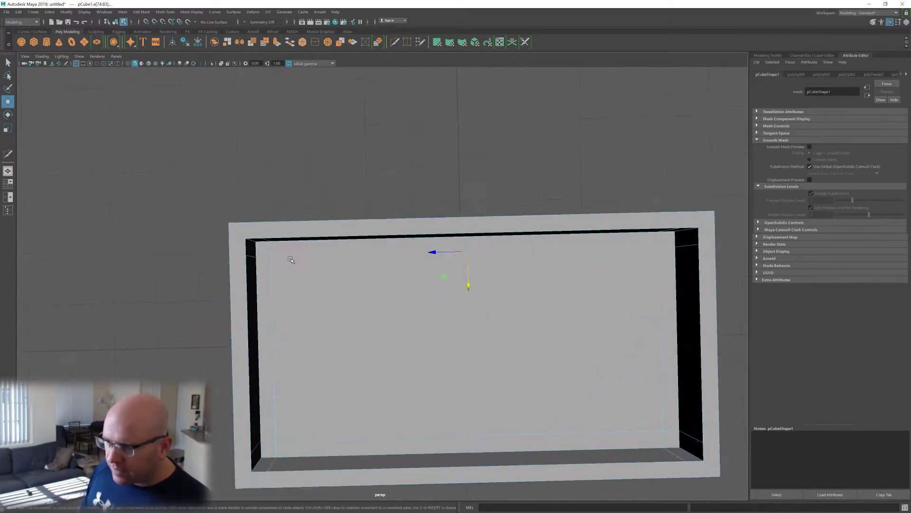
right_drag(241, 235, 242, 256)
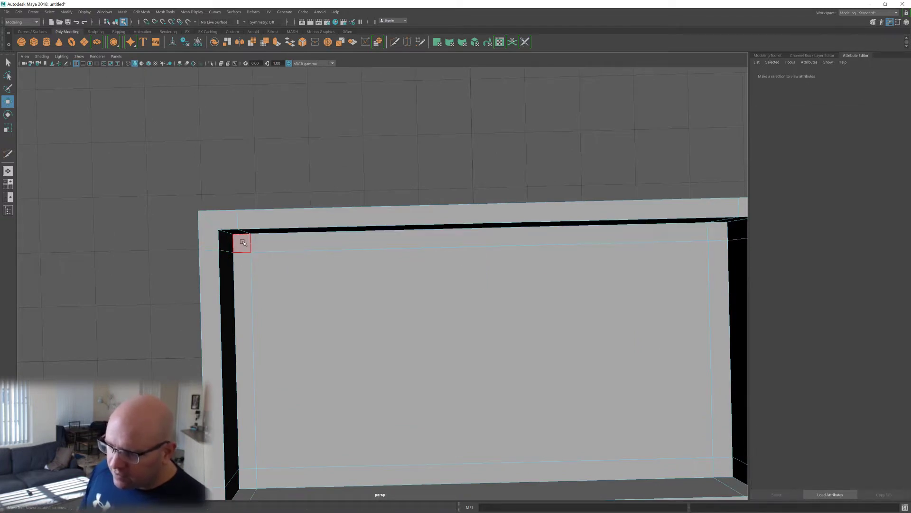
scroll(399, 280, down, 3)
alt+middle_drag(400, 280, 268, 271)
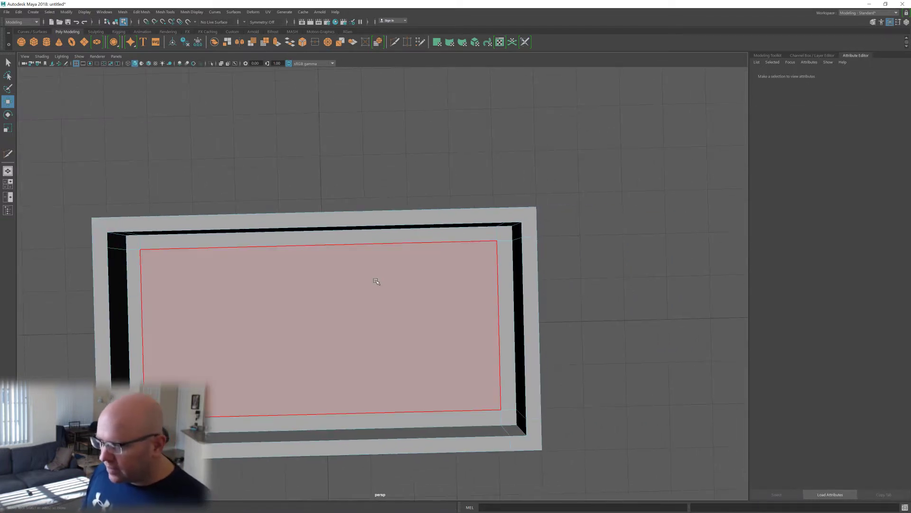
double_click(374, 244)
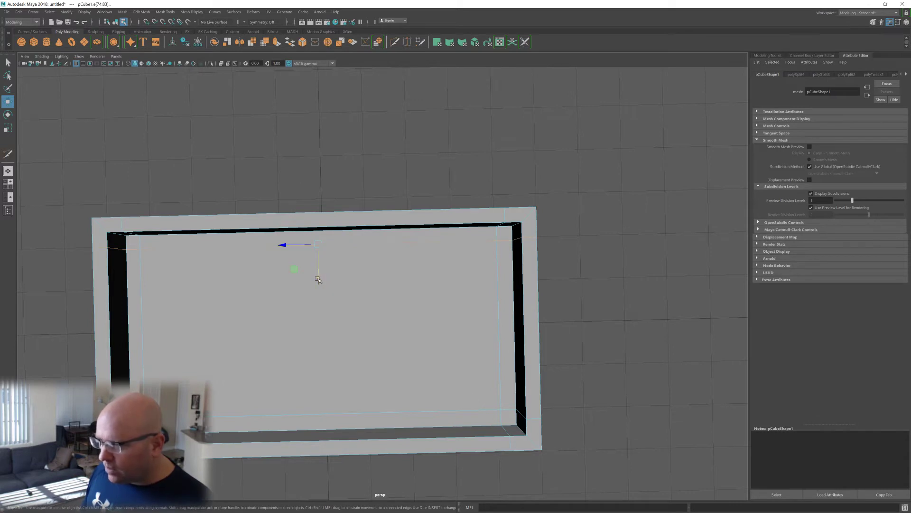
drag(318, 279, 319, 278)
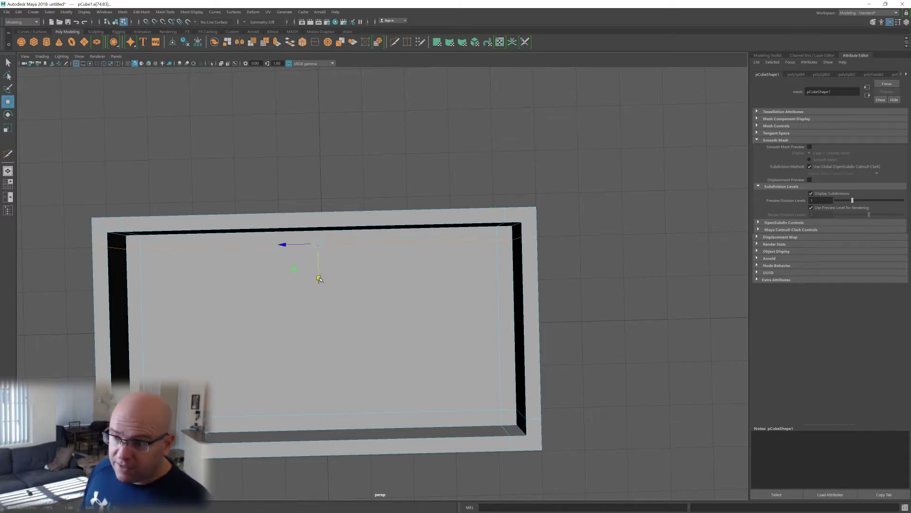
- Select the support edge loop near one short end of the bed and move it along Z to adjust its distance from the wall
alt+middle_drag(228, 295, 333, 240)
alt+drag(310, 323, 311, 312)
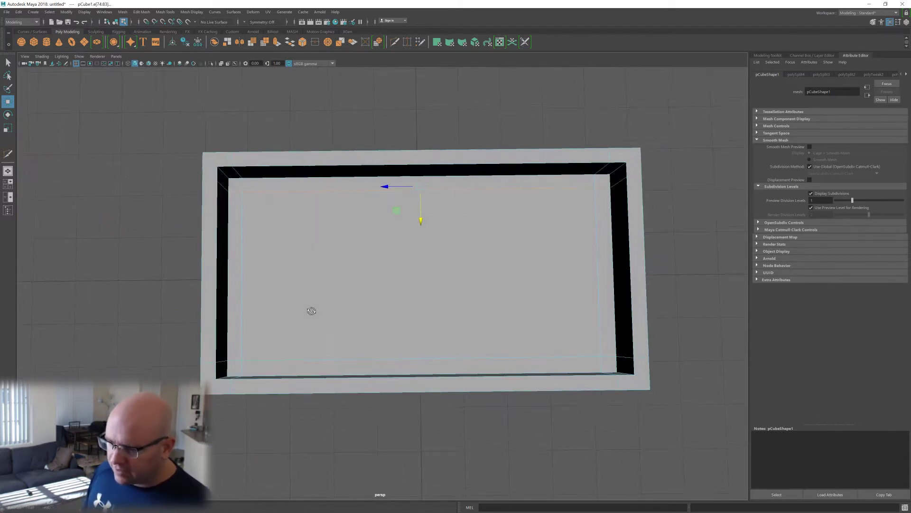
double_click(244, 322)
alt+middle_drag(281, 305, 355, 327)
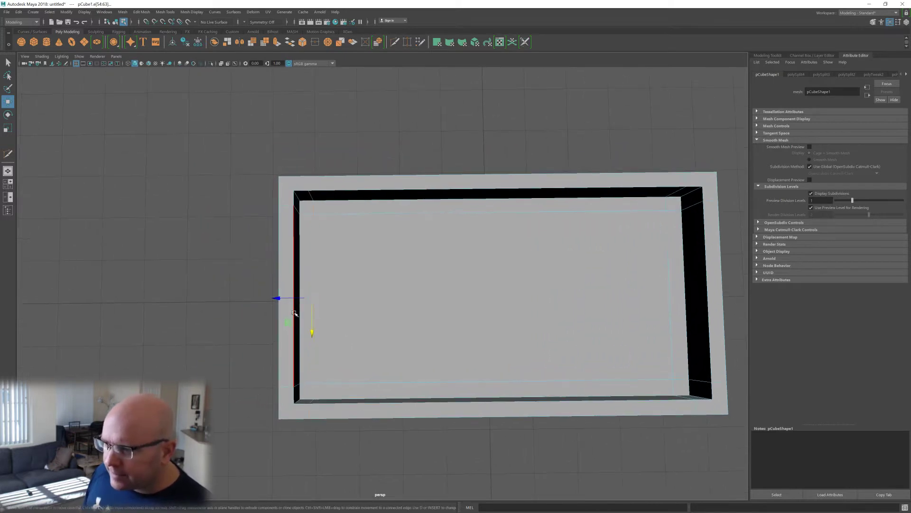
scroll(303, 285, up, 2)
alt+drag(352, 323, 317, 340)
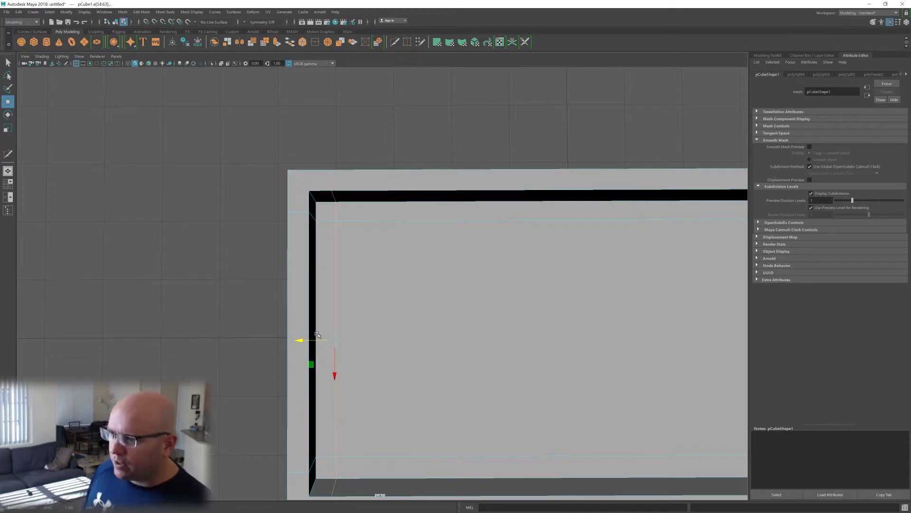
scroll(311, 339, down, 5)
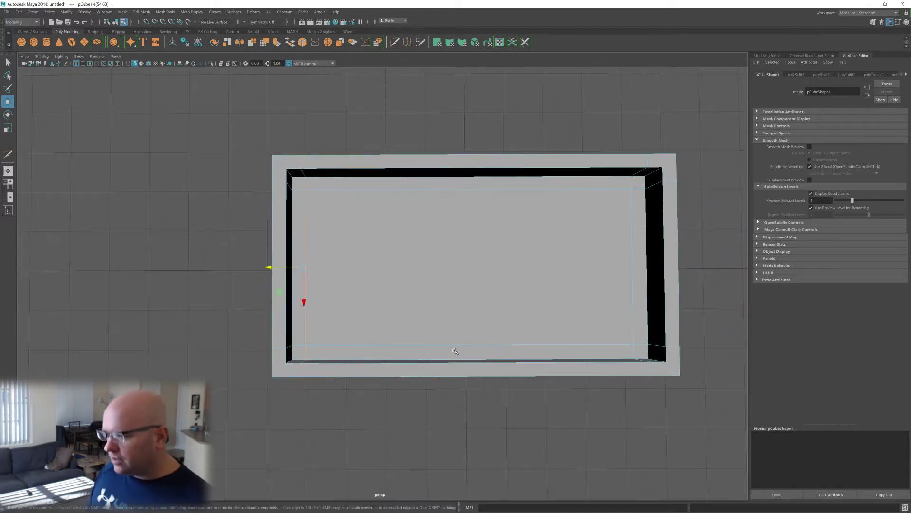
alt+middle_drag(500, 352, 465, 338)
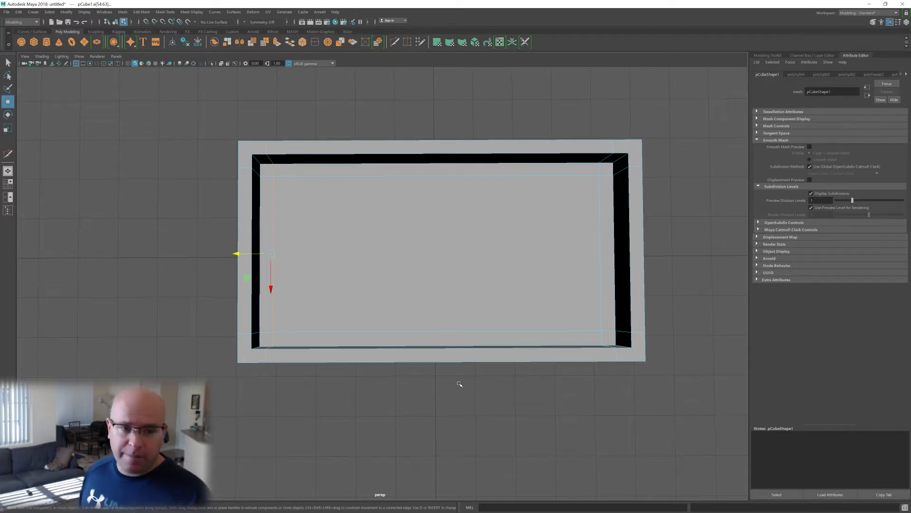
- Examine the bed's corner rounding in the smooth mesh preview, and check the loop spacing at the near corner with the preview off
key(3)
alt+drag(435, 426, 398, 368)
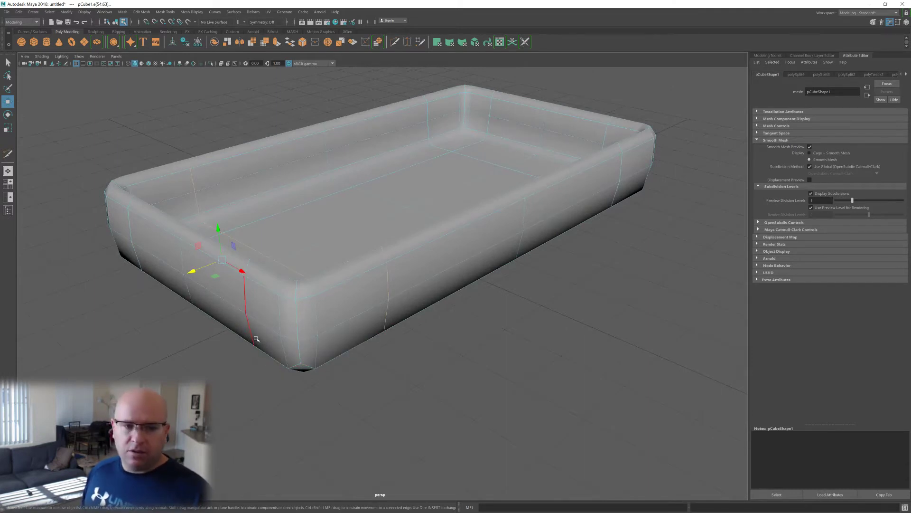
alt+drag(255, 339, 289, 422)
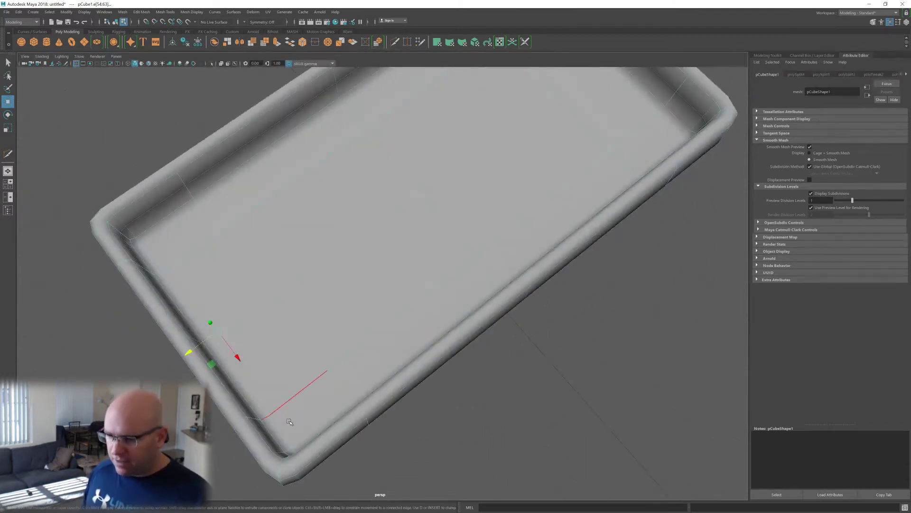
key(1)
alt+right_drag(299, 429, 324, 386)
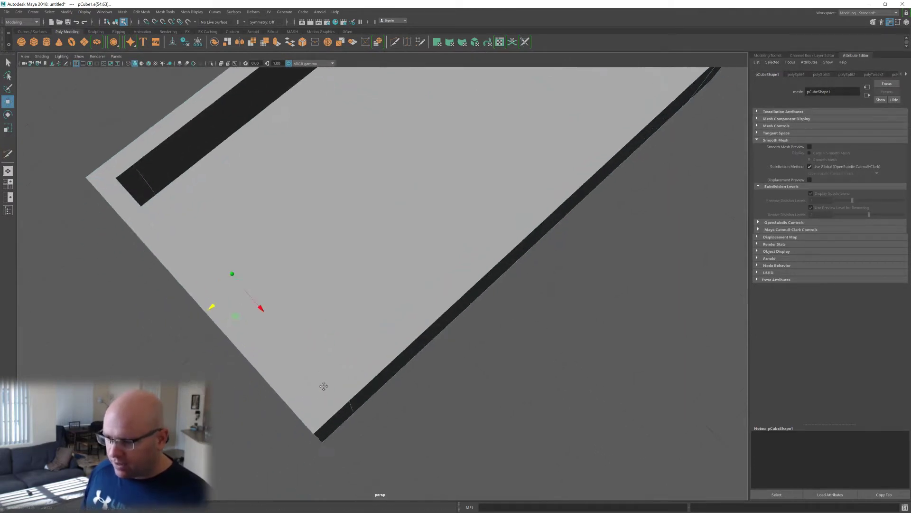
alt+drag(324, 386, 326, 411)
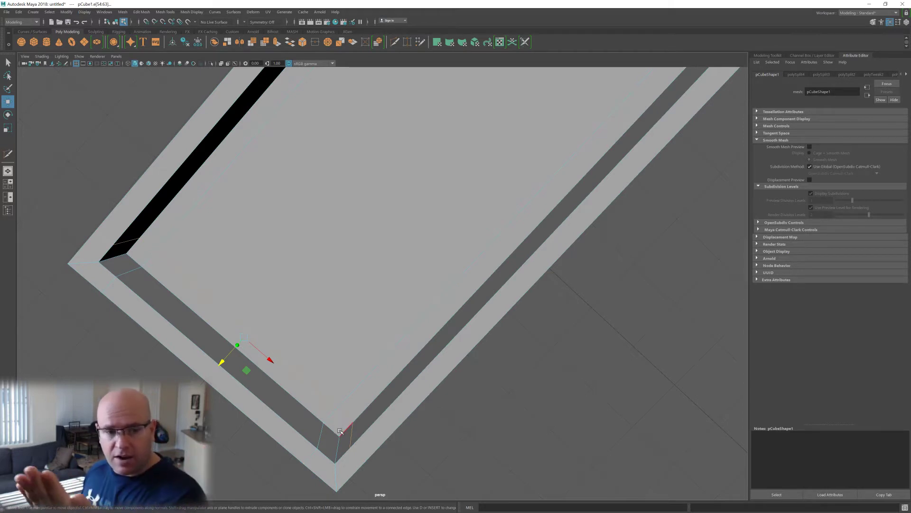
alt+drag(347, 429, 427, 415)
scroll(399, 412, down, 1)
alt+drag(332, 341, 352, 348)
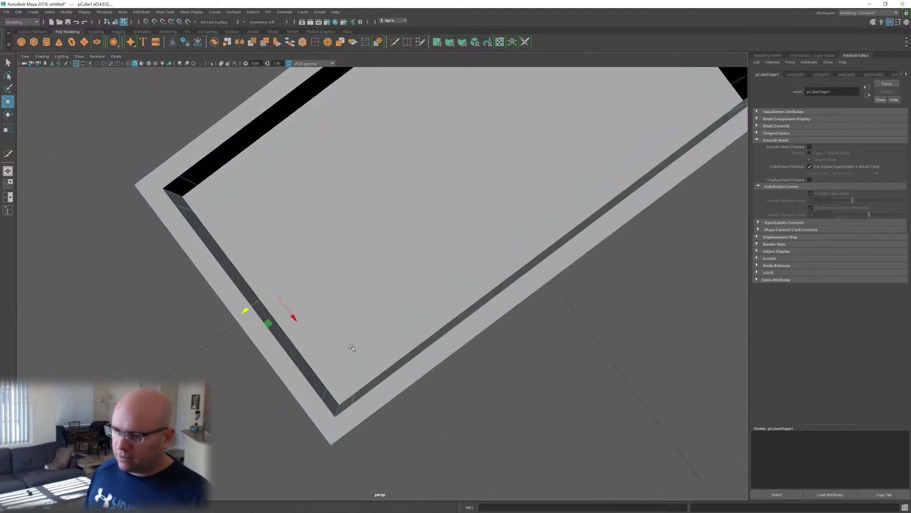
- Adjust the short-end edge loop along Z, and move the edge loop beside the opposite long wall along X to even out the near corner
drag(244, 312, 324, 359)
double_click(324, 359)
alt+drag(494, 324, 500, 333)
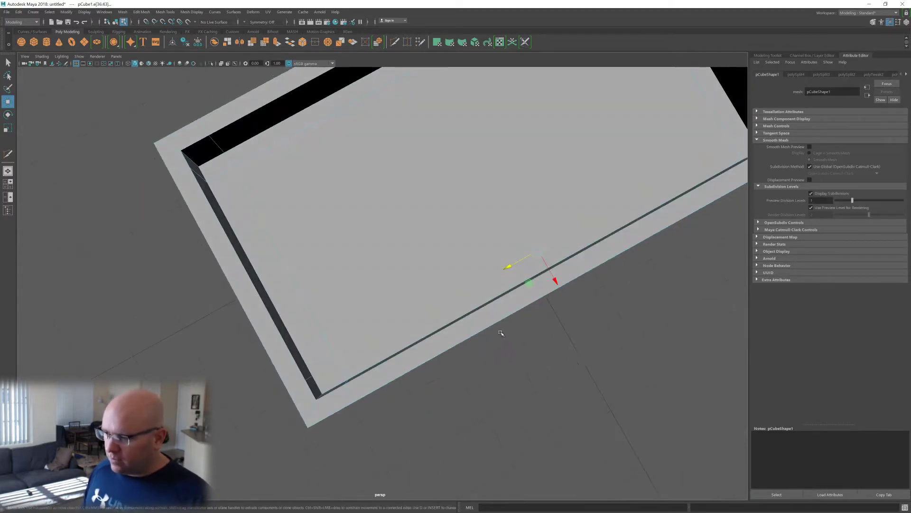
drag(555, 281, 525, 305)
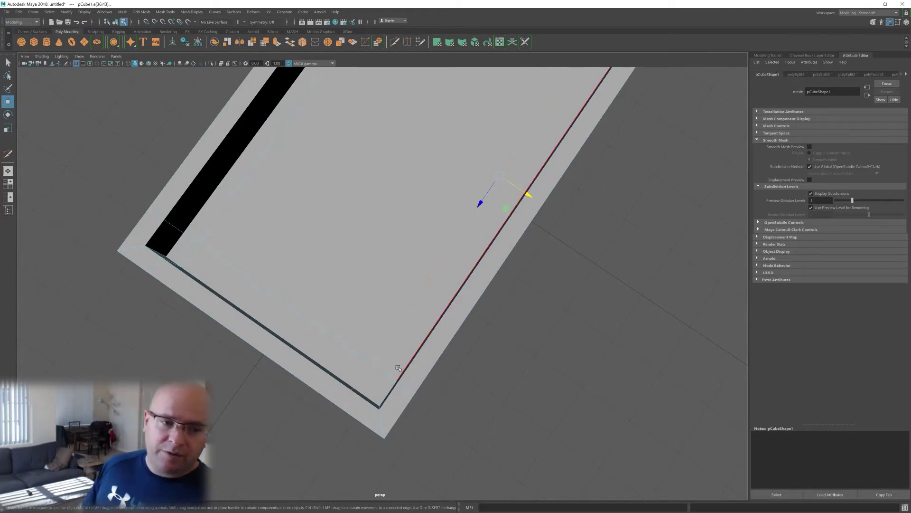
- Compare the spacing of the support edge loops around the bed's corners, selecting the far short-end and long-side loops to check them
alt+drag(396, 389, 378, 355)
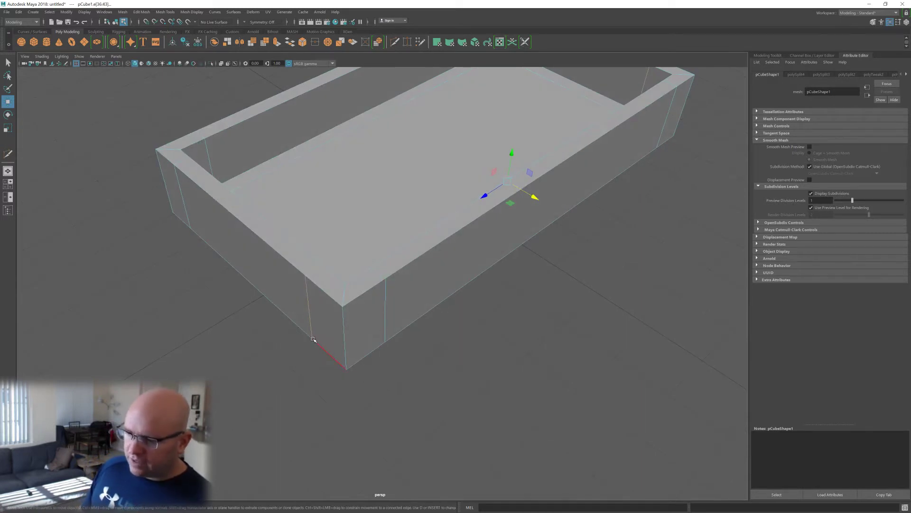
alt+drag(329, 330, 325, 351)
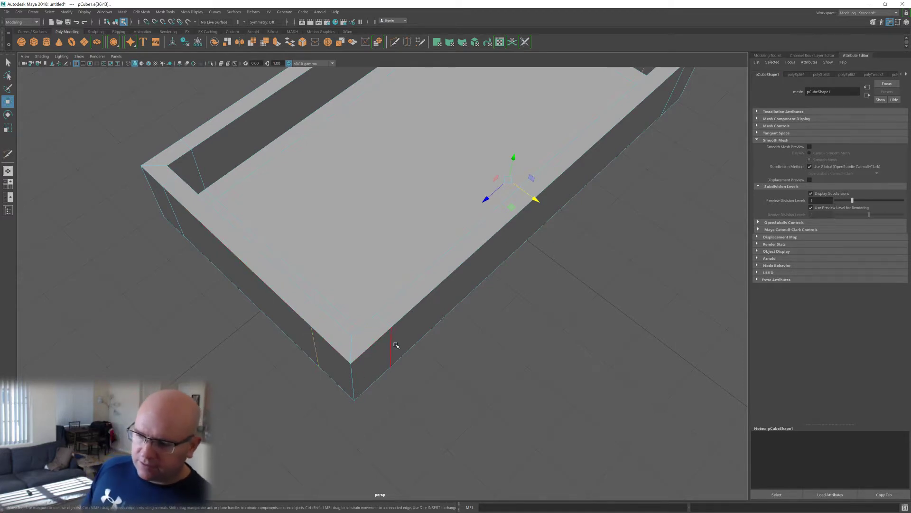
alt+drag(393, 343, 397, 358)
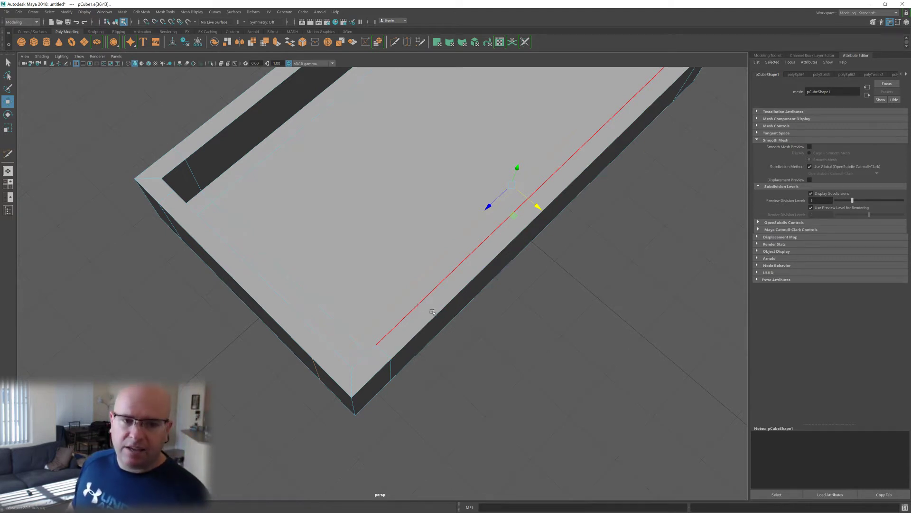
alt+middle_drag(487, 325, 471, 366)
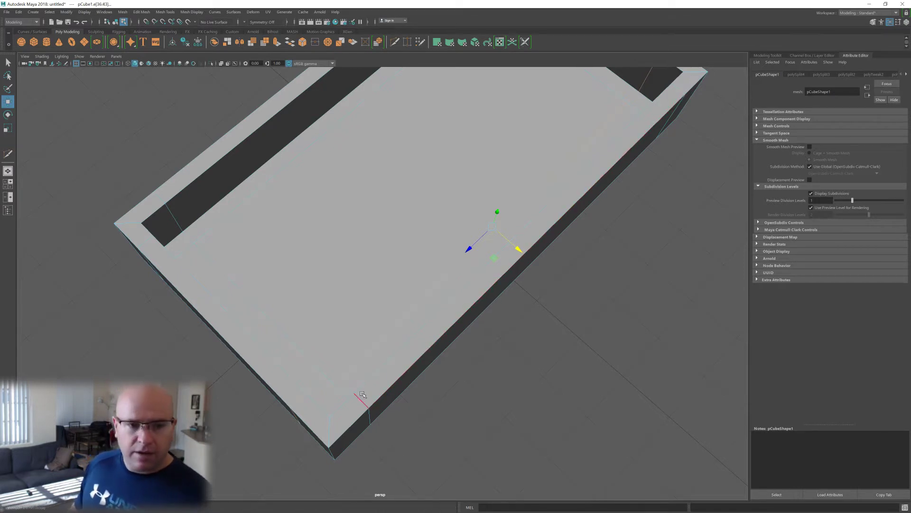
alt+drag(487, 370, 372, 325)
double_click(373, 326)
scroll(372, 327, down, 2)
alt+middle_drag(371, 329, 438, 331)
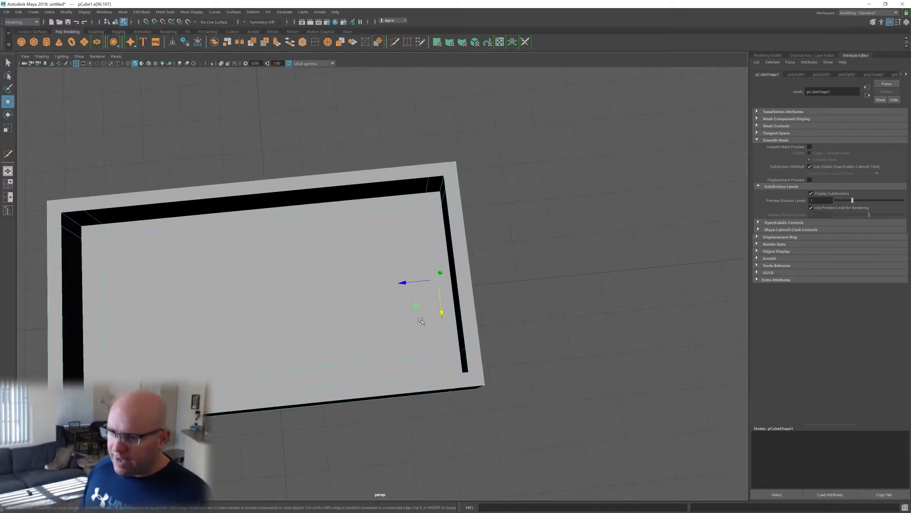
alt+drag(423, 313, 424, 317)
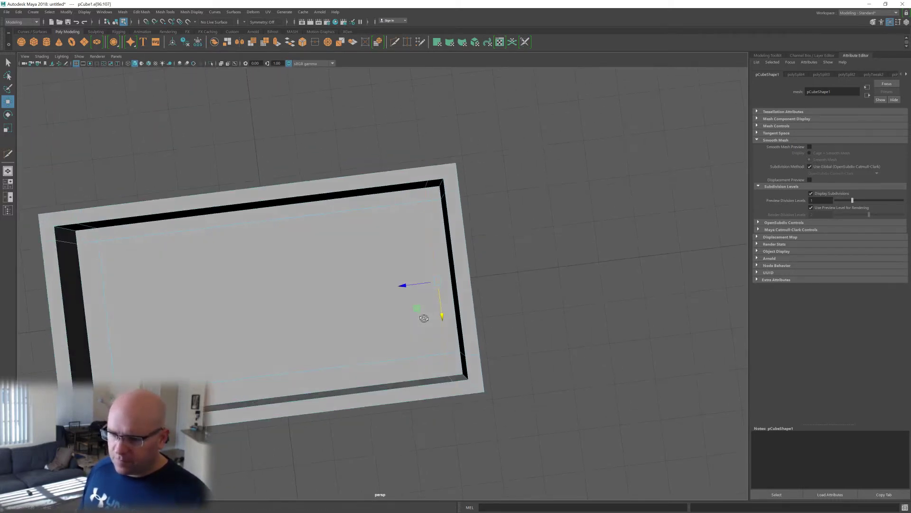
double_click(264, 219)
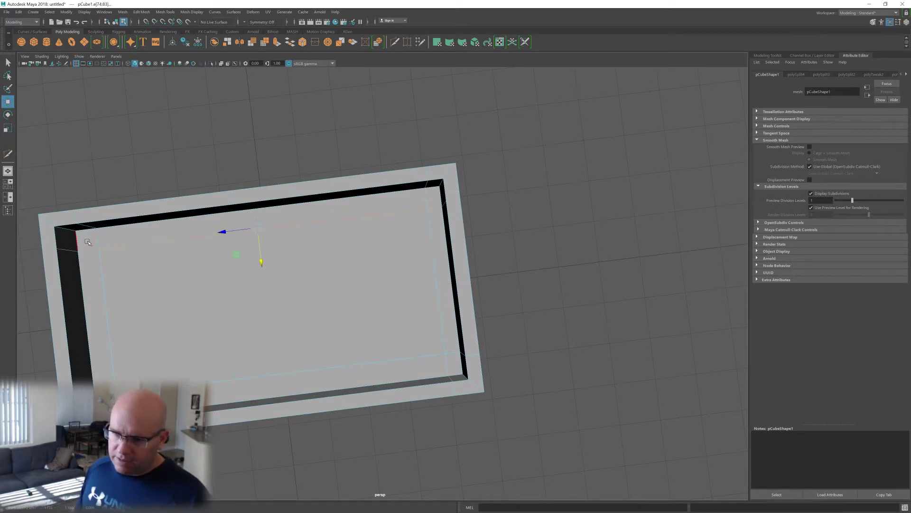
alt+middle_drag(437, 266, 429, 284)
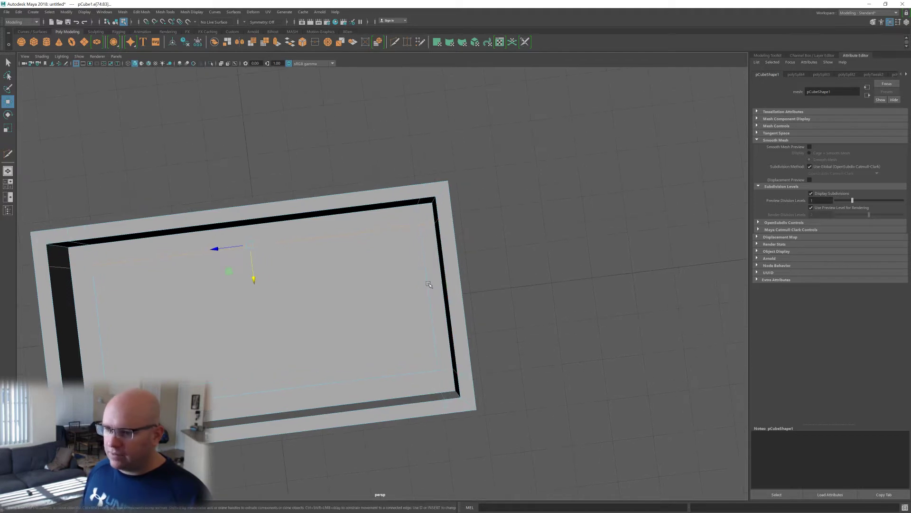
- Select the support edge loop near the other short end and move it along Z, inward from the end wall
double_click(423, 243)
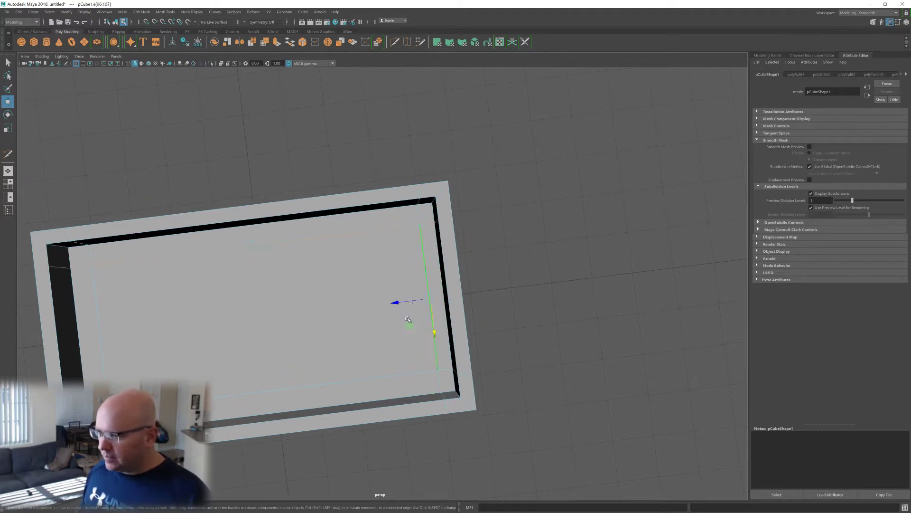
drag(397, 301, 389, 299)
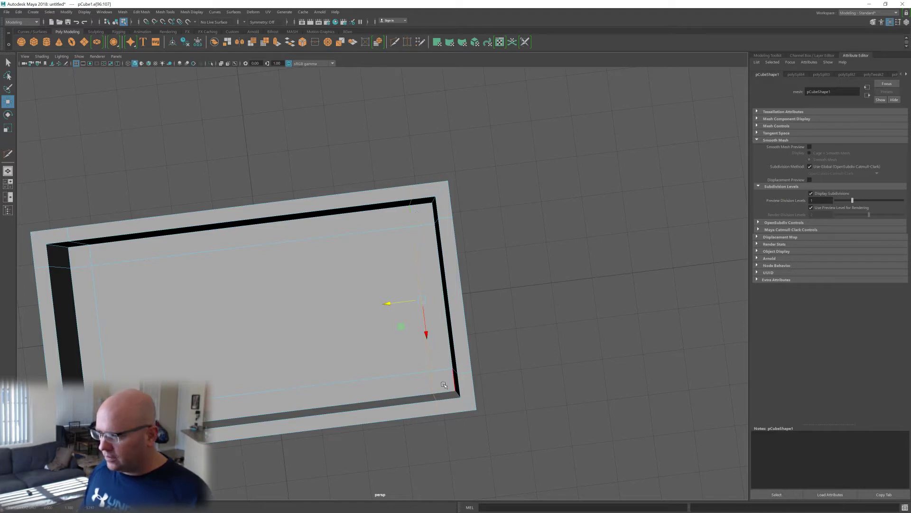
drag(391, 302, 306, 412)
- Turn on the smooth mesh preview, inspect the bed's rounded corners from several angles, and compare them with the unsmoothed mesh
scroll(380, 313, down, 1)
key(3)
scroll(369, 326, down, 1)
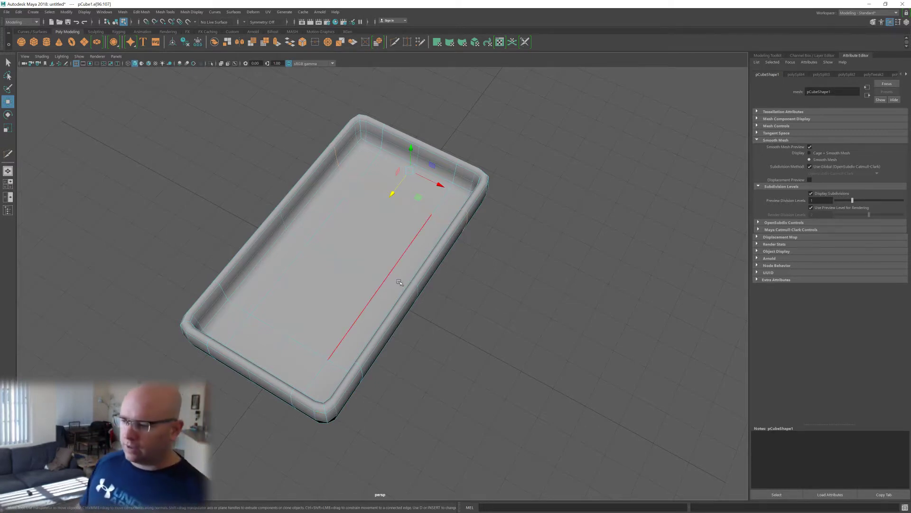
alt+drag(400, 283, 396, 276)
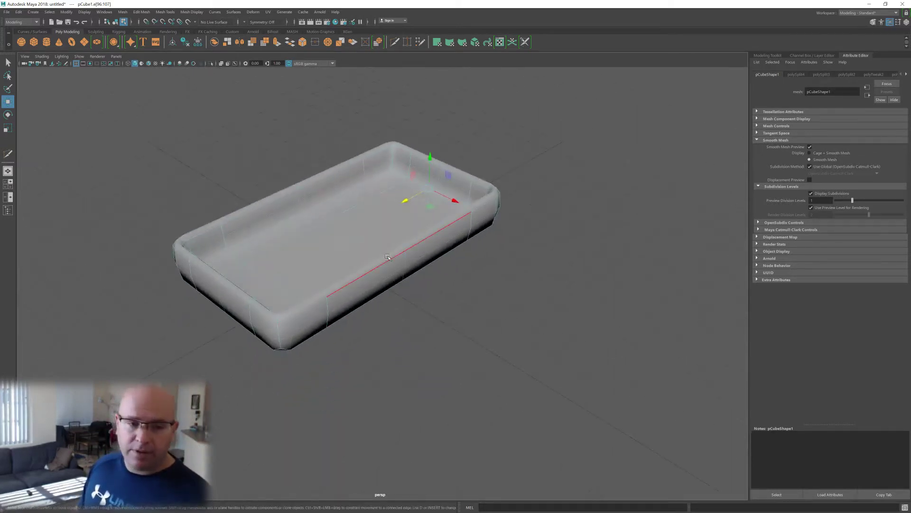
scroll(388, 258, up, 2)
alt+middle_drag(417, 262, 466, 273)
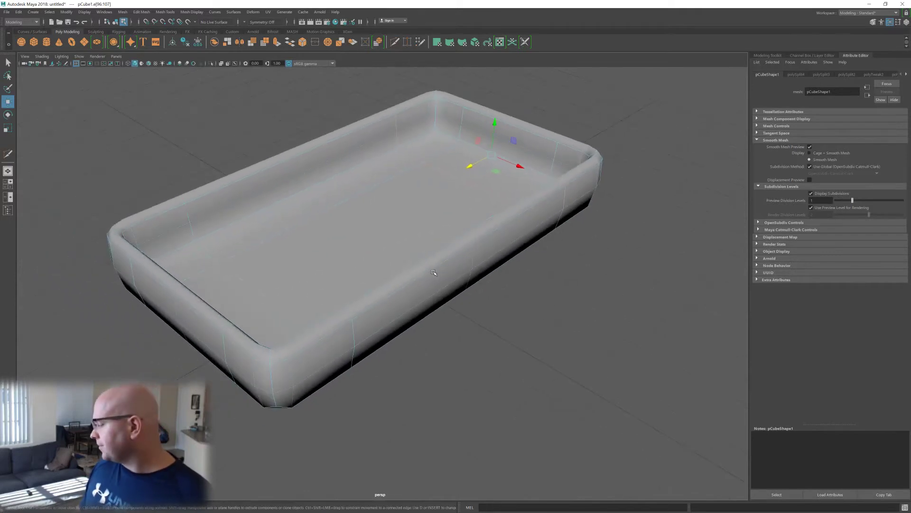
alt+drag(418, 290, 440, 269)
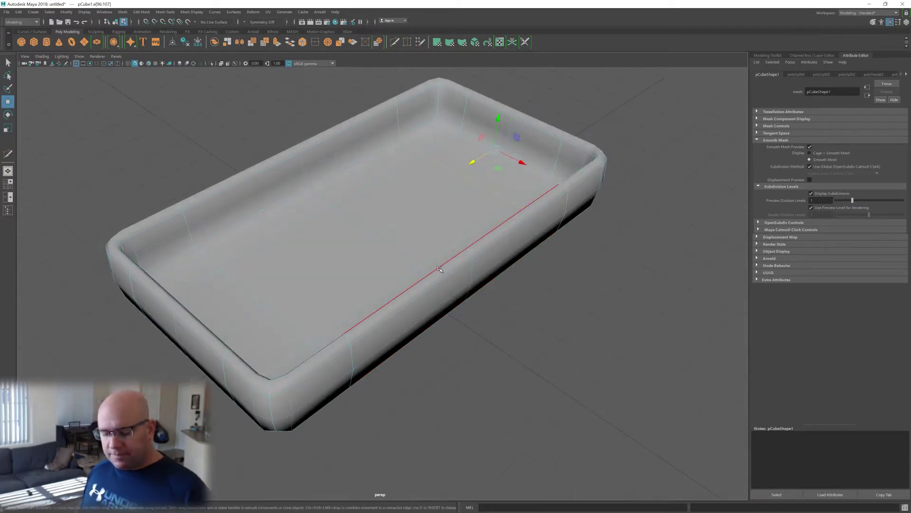
key(1)
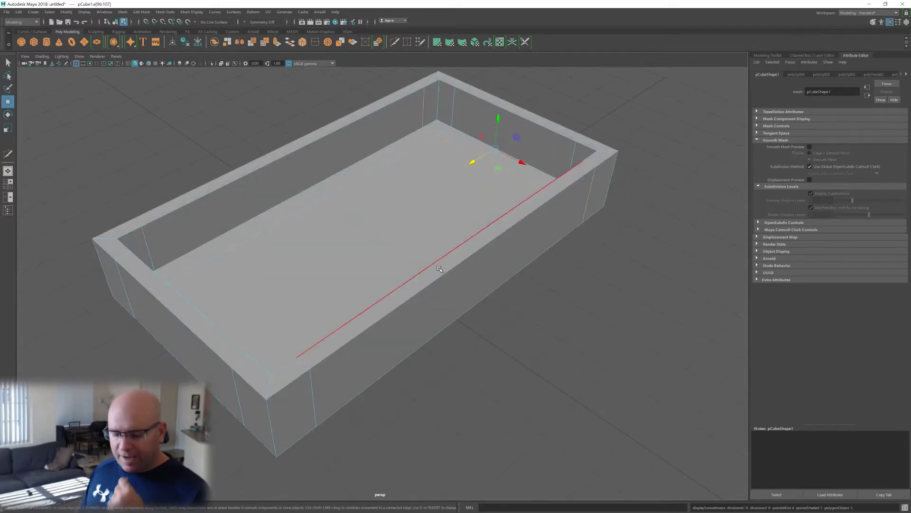
key(3)
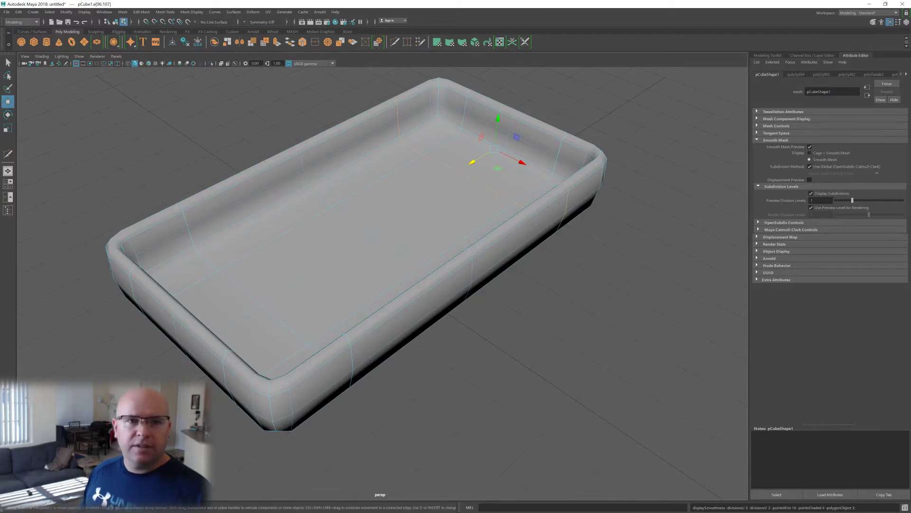
- Check the classic red wagon's bed and rim in the reference image, and return the model to its unsmoothed mesh display
key(alt+Tab)
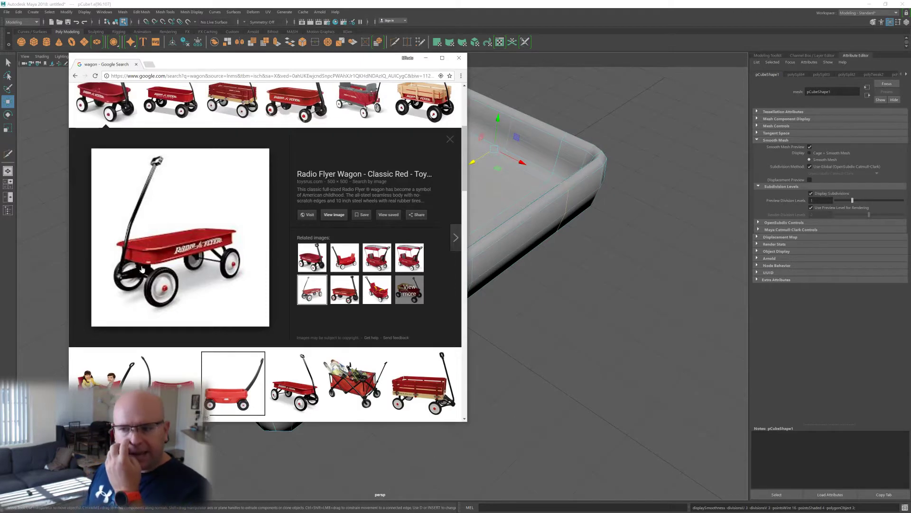
key(alt+Tab)
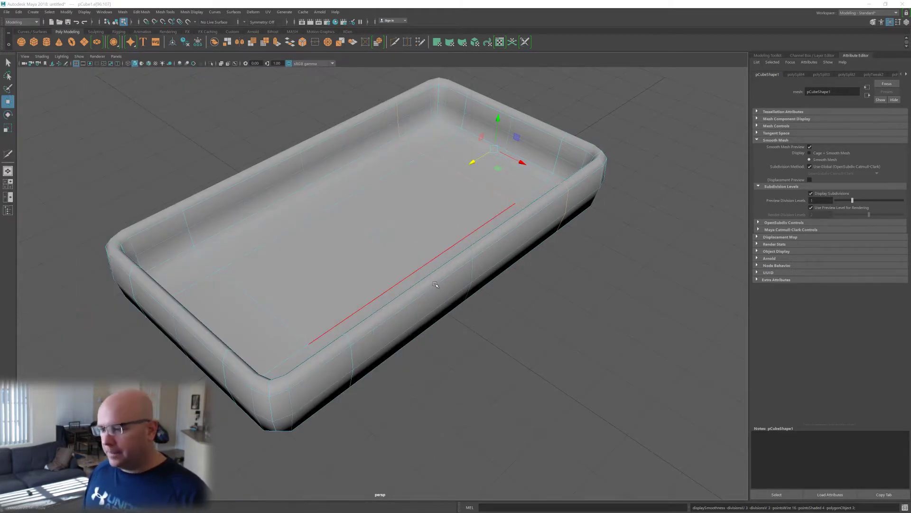
key(1)
alt+drag(431, 288, 472, 278)
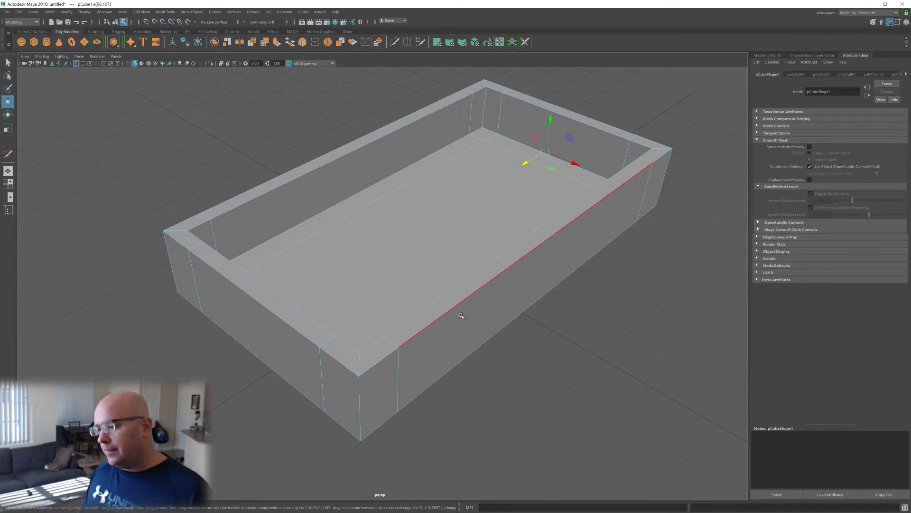
- Pick a corner face on top of the bed's wall and extend the selection to the whole face loop around the rim
click(383, 347)
shift+click(407, 331)
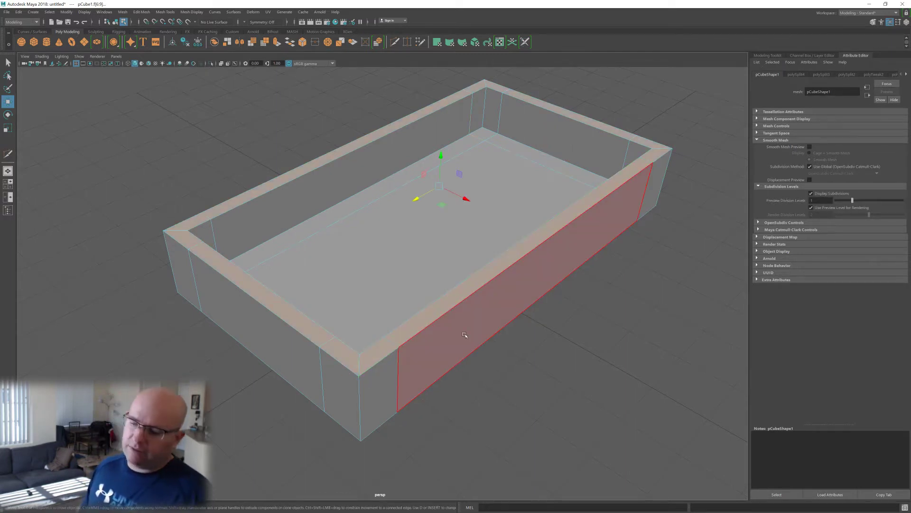
scroll(451, 345, up, 2)
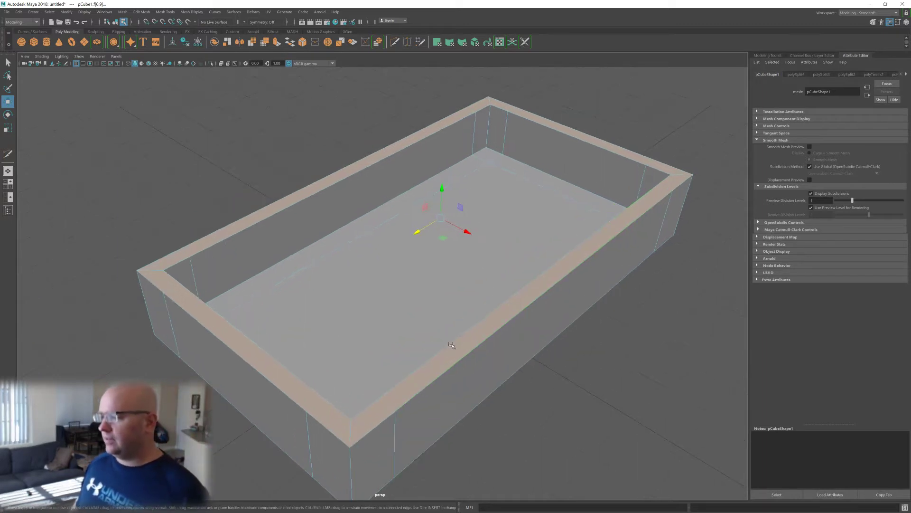
alt+drag(452, 345, 426, 314)
click(352, 387)
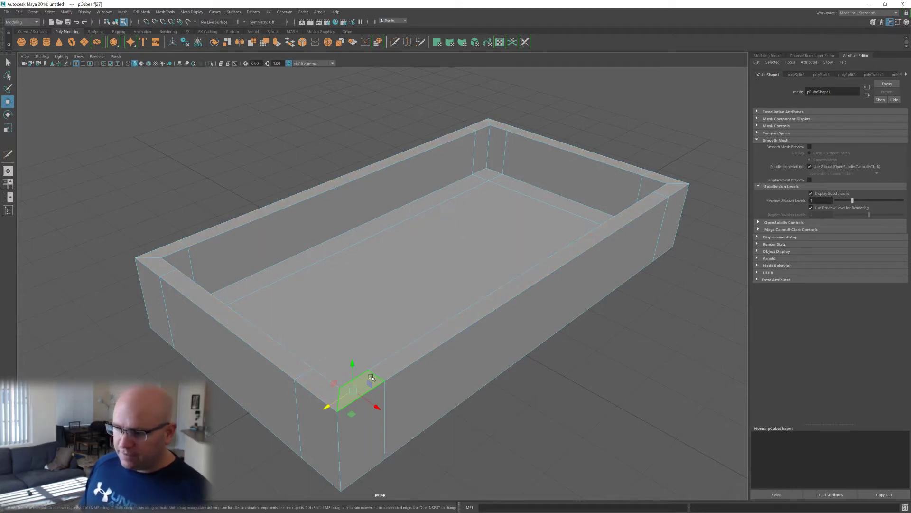
right_click(372, 395)
right_drag(371, 332, 372, 329)
click(379, 373)
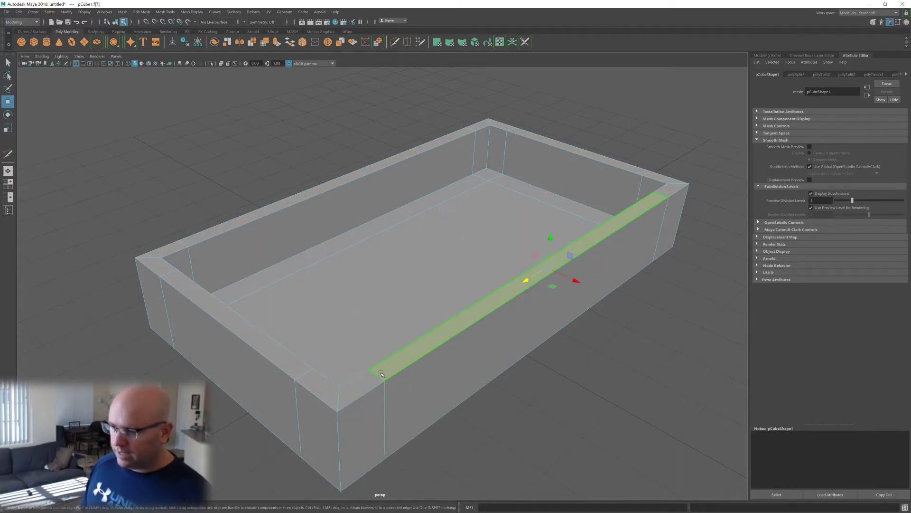
click(368, 381)
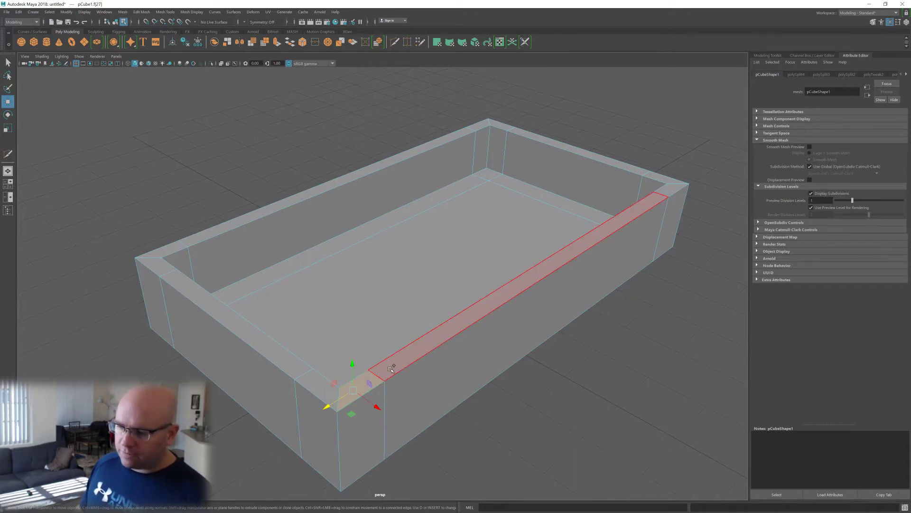
double_click(385, 373)
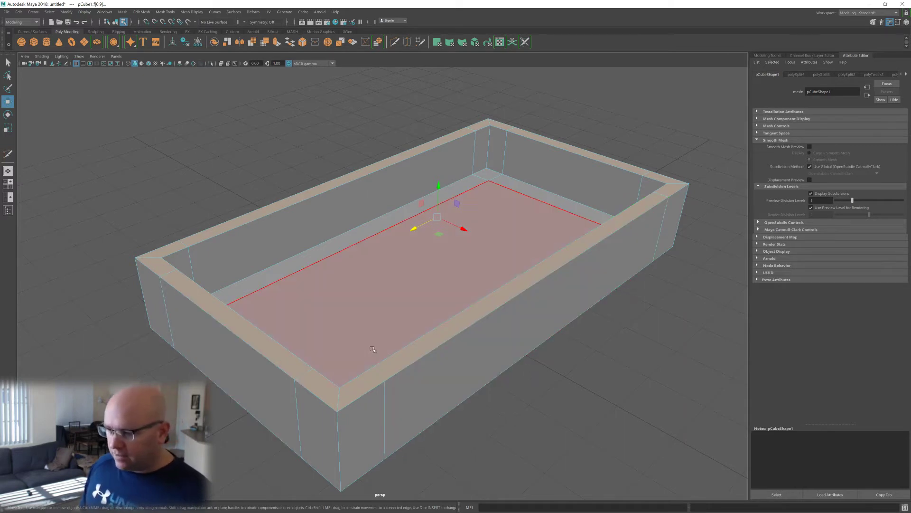
- Select the face loop running crosswise over the walls at the bed's near short end, and check which faces it covers
click(367, 378)
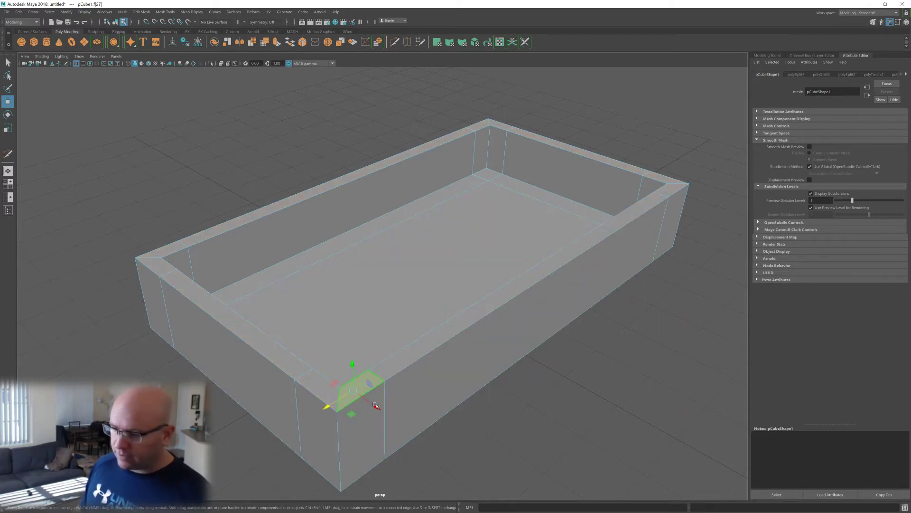
shift+double_click(367, 429)
alt+drag(369, 425, 342, 415)
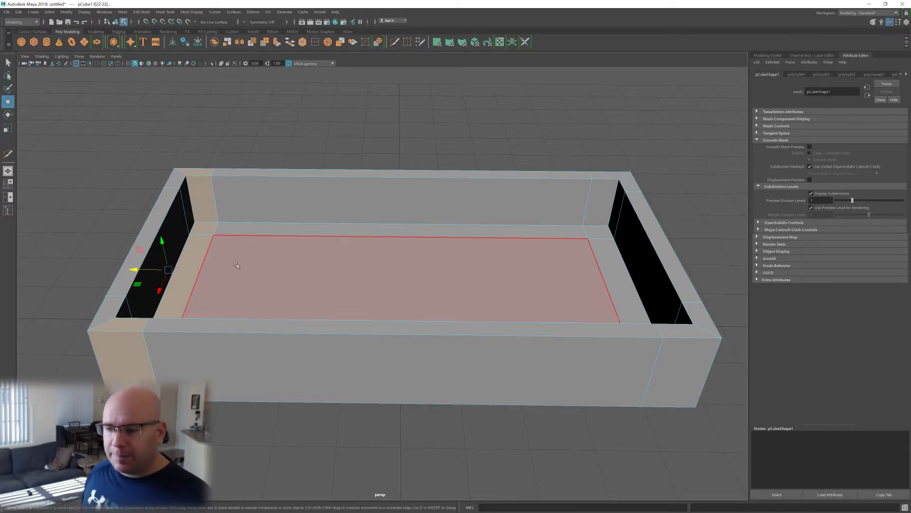
alt+drag(206, 267, 244, 288)
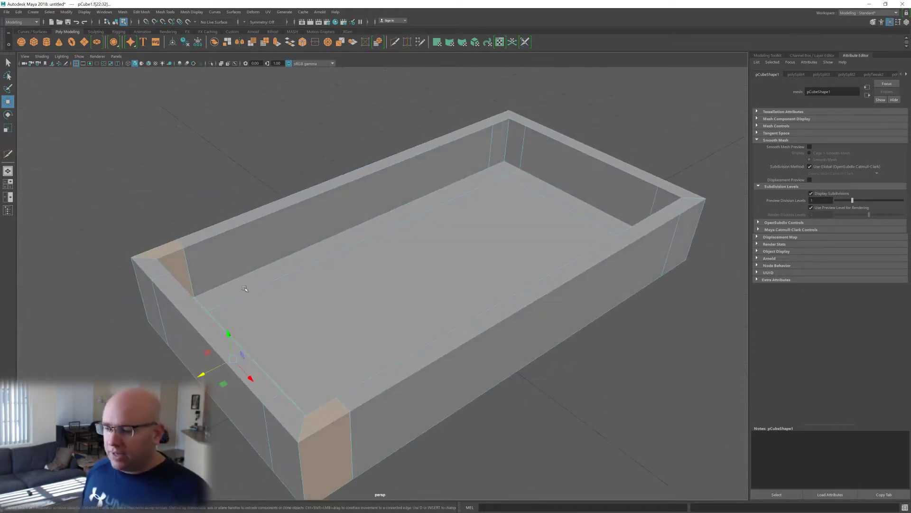
alt+middle_drag(329, 402, 322, 382)
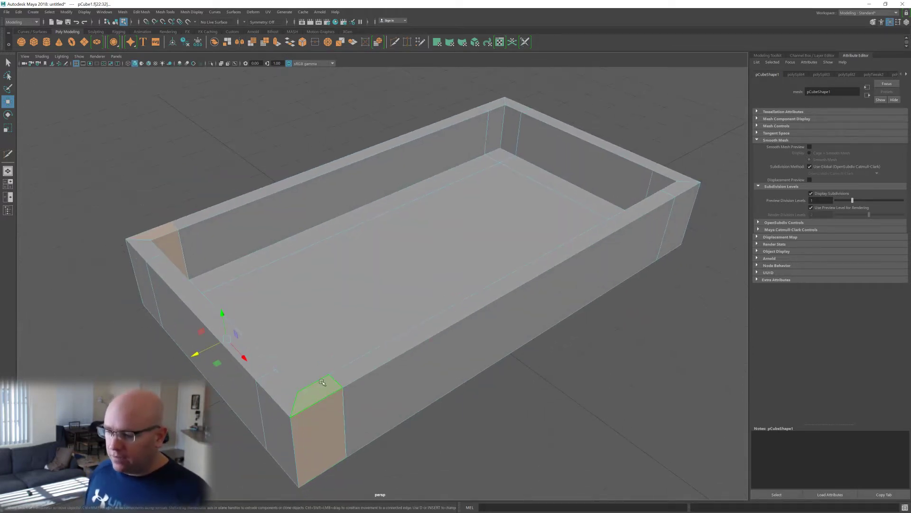
- Select the complete face loop along the top of all four bed walls
click(322, 385)
double_click(356, 370)
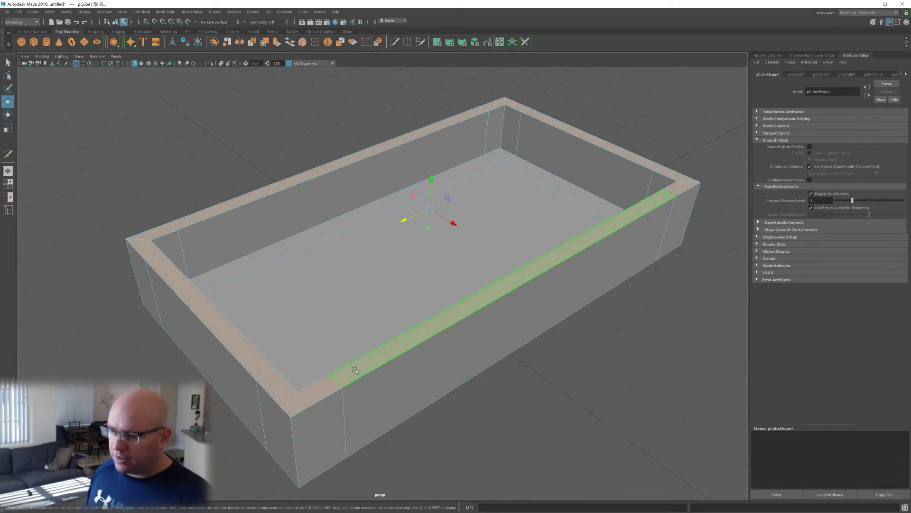
mouse_move(436, 216)
alt+mouse_down()
mouse_move(466, 220)
mouse_move(453, 220)
alt+mouse_up()
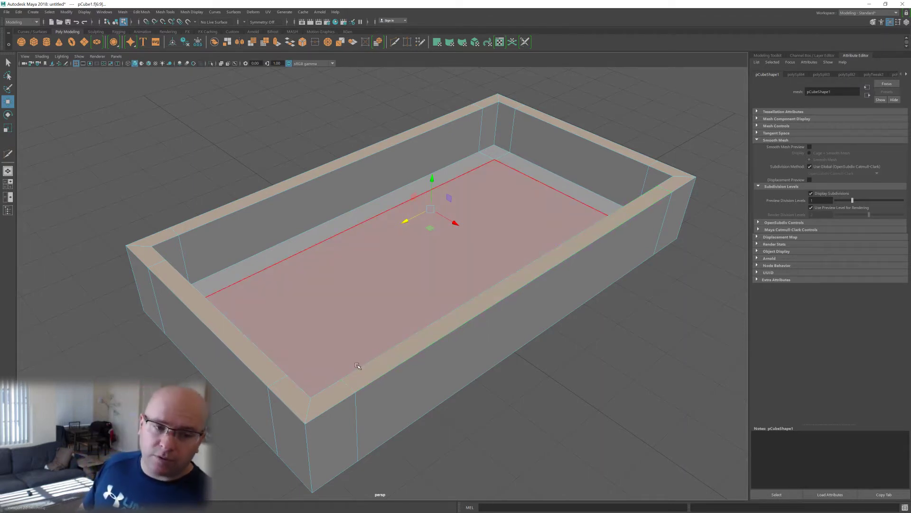
alt+drag(387, 352, 396, 352)
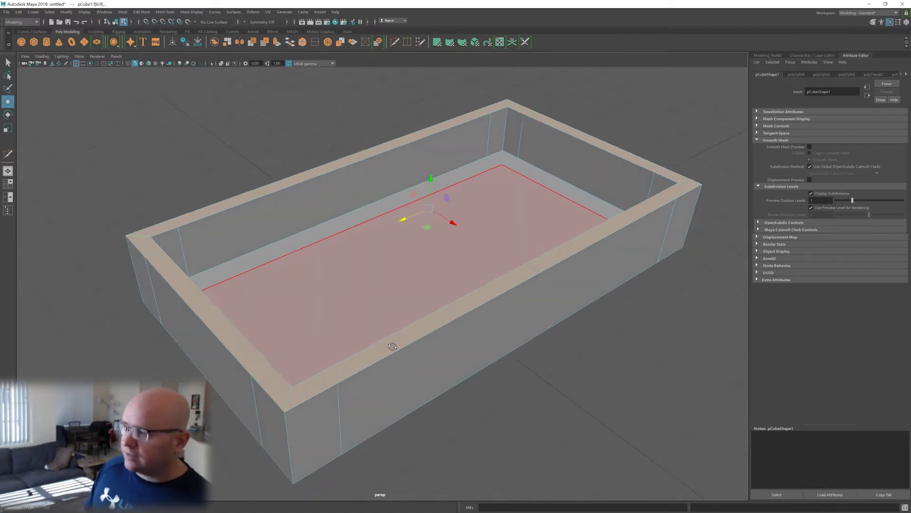
click(400, 356)
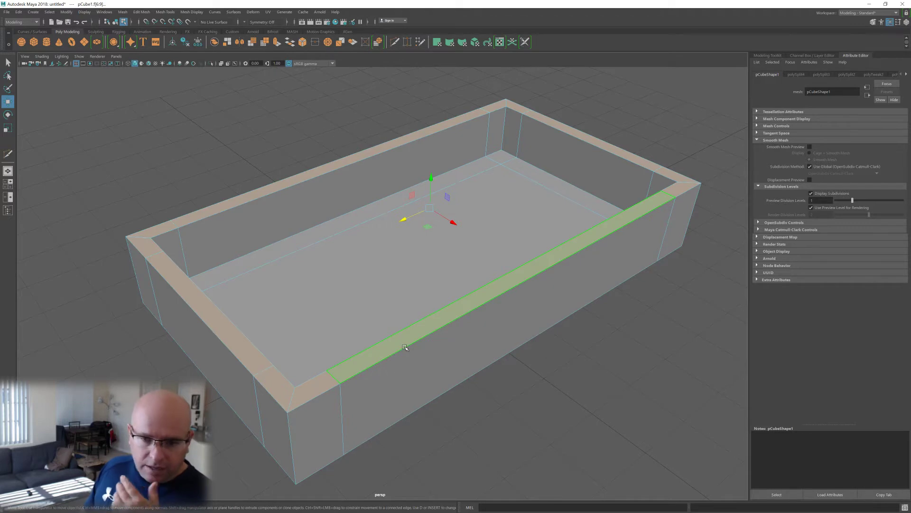
click(404, 347)
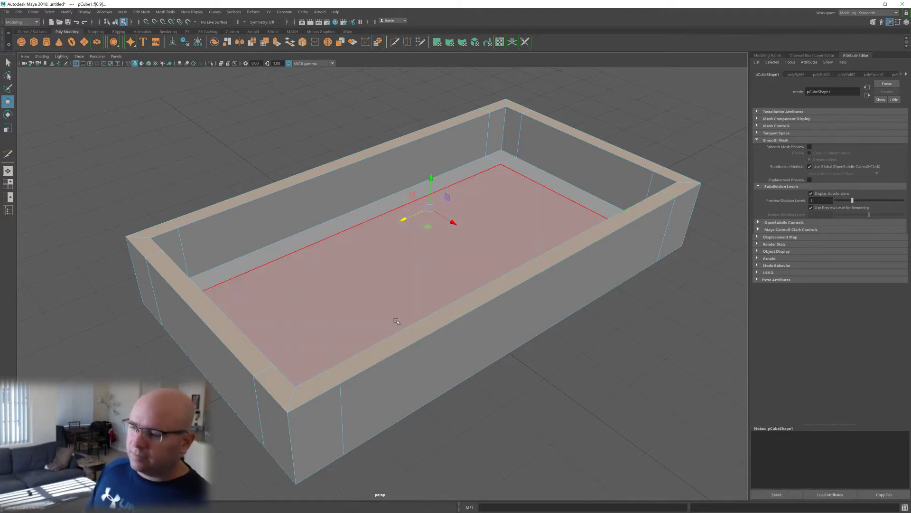
alt+drag(402, 332, 404, 331)
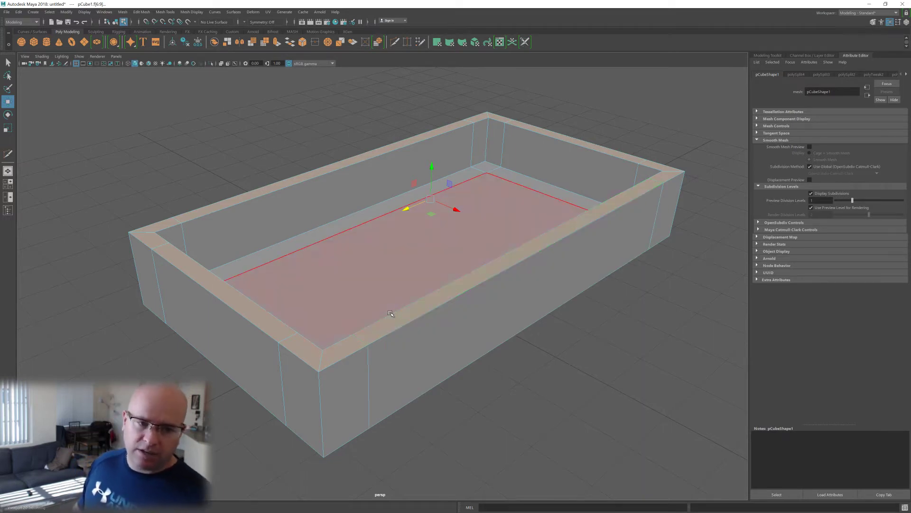
alt+drag(400, 323, 399, 322)
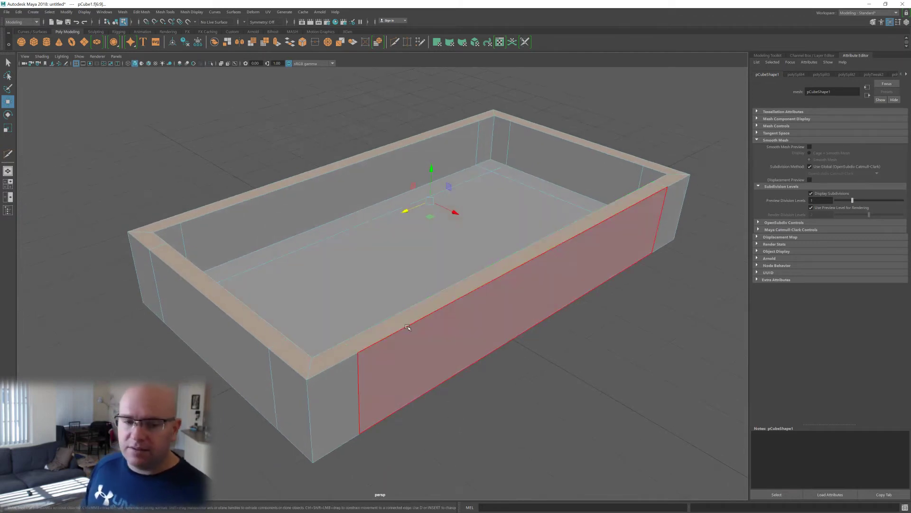
alt+drag(432, 331, 435, 332)
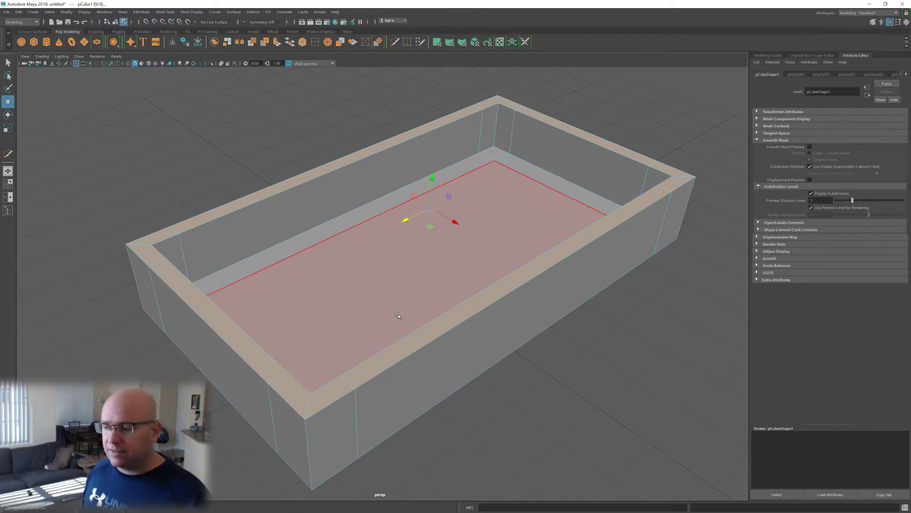
alt+drag(427, 319, 426, 317)
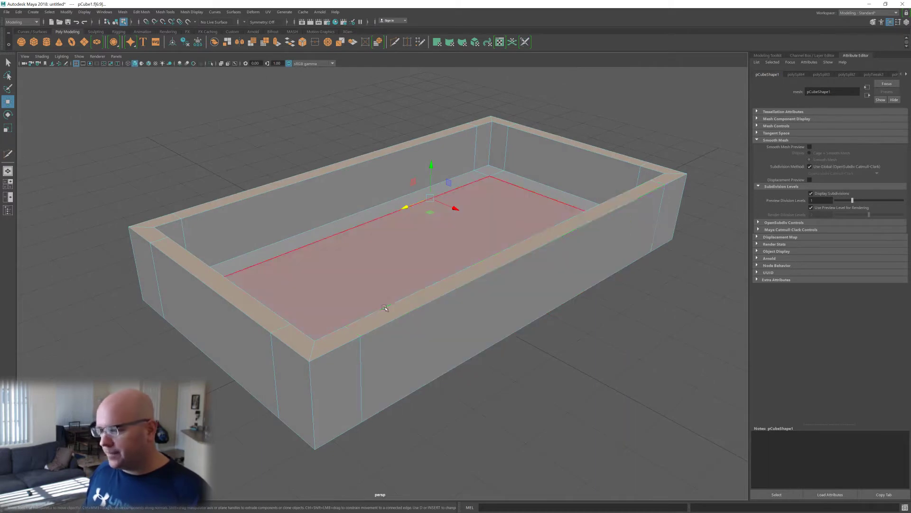
- Extrude the selected top rim faces straight up by a local Z translation of about 0.187
alt+drag(363, 325, 414, 308)
alt+right_drag(402, 309, 407, 320)
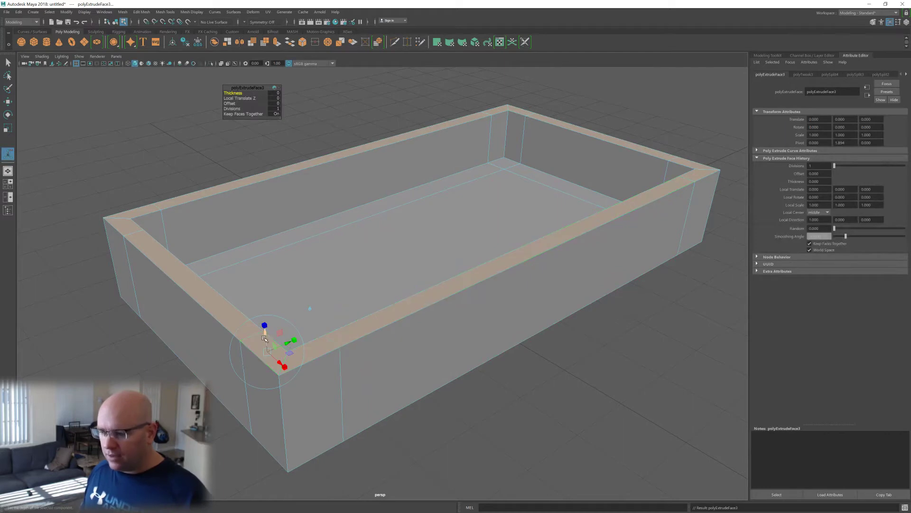
drag(265, 328, 409, 313)
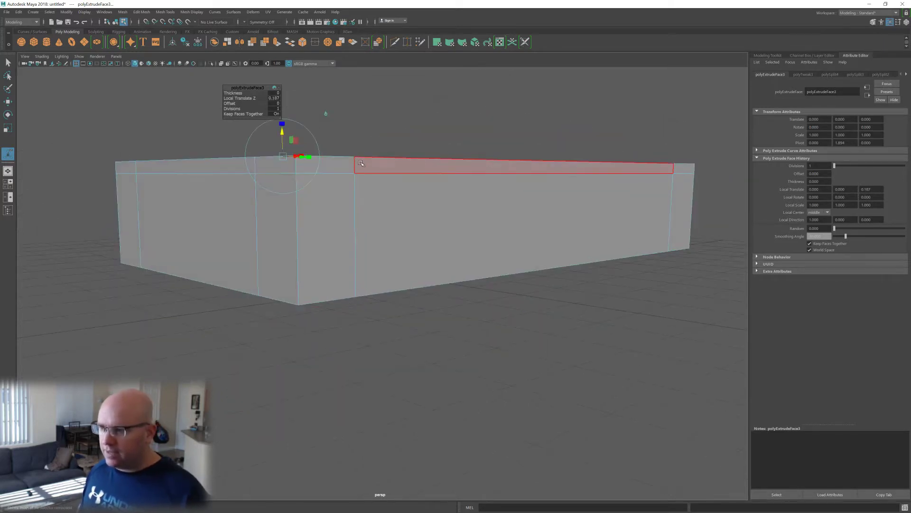
alt+drag(412, 200, 395, 217)
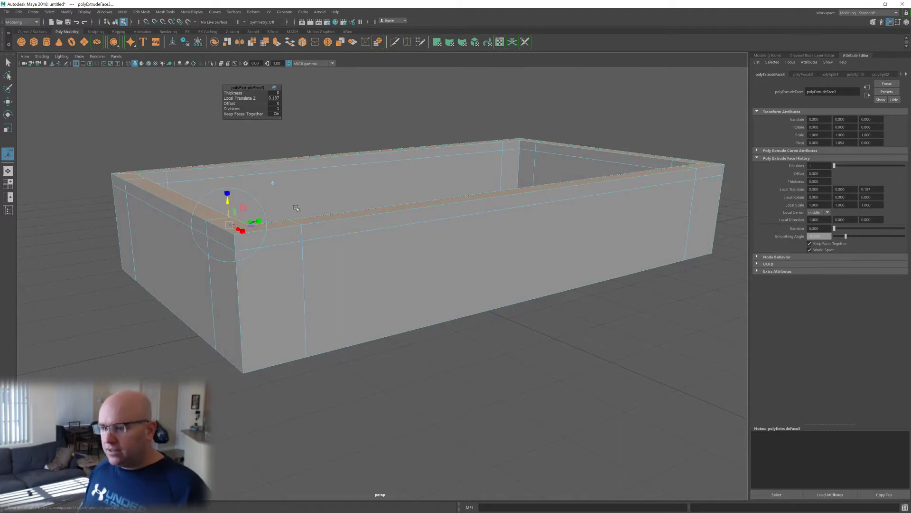
- Select the outer face loop of the raised rim band and extrude it outward by about 0.386 to form the bed's lip
scroll(223, 190, up, 3)
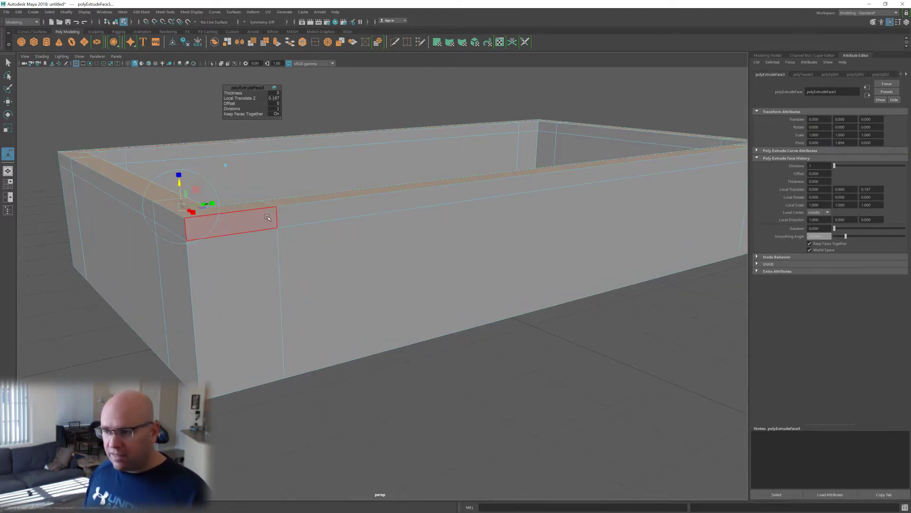
click(267, 218)
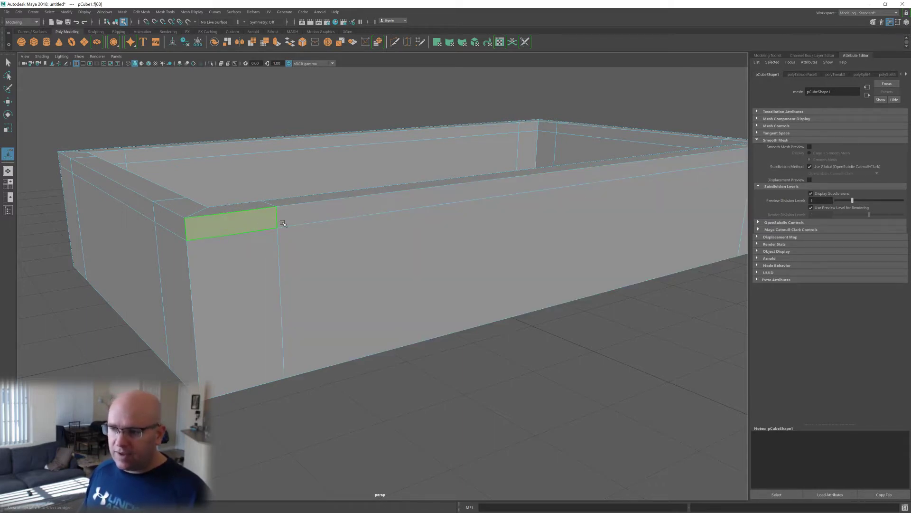
double_click(304, 218)
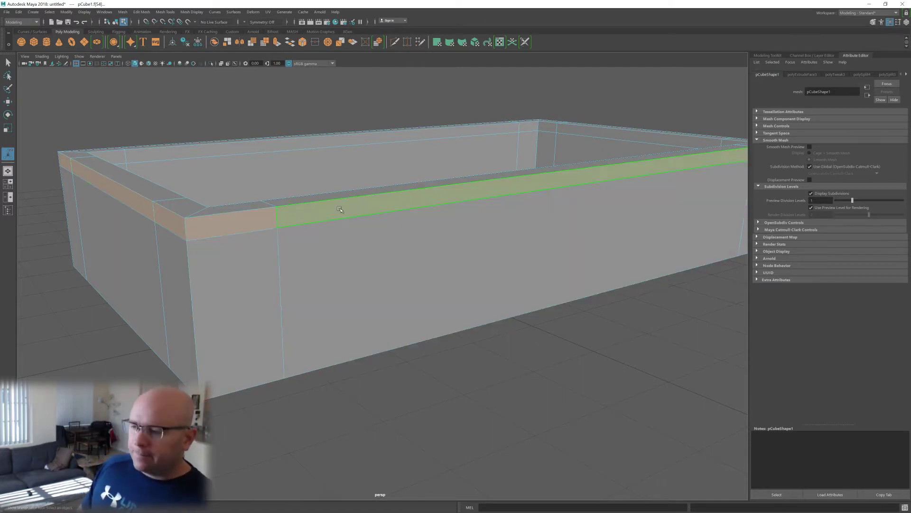
mouse_move(332, 206)
shift+right_down()
mouse_move(338, 227)
mouse_move(330, 221)
shift+right_up()
alt+drag(329, 221, 162, 350)
scroll(388, 292, down, 3)
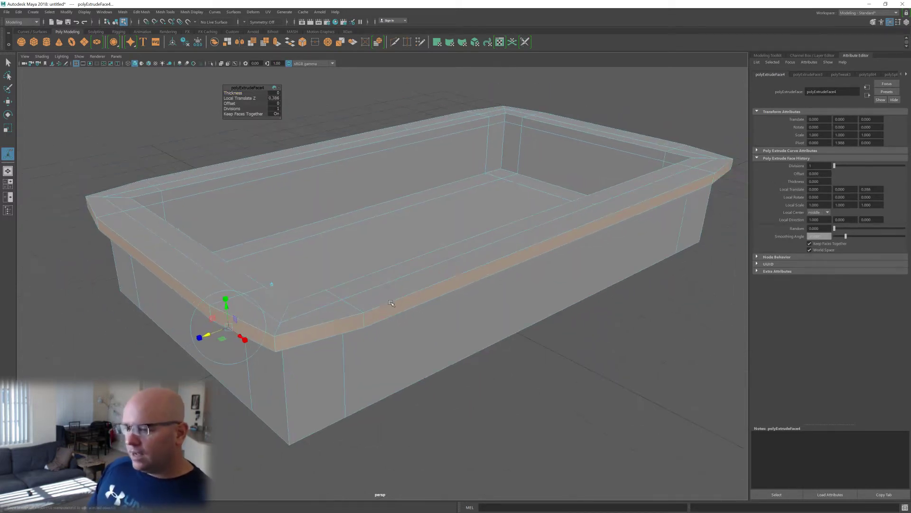
- Inspect the lip's corner from above, switching repeatedly between the unsmoothed mesh and the cage-and-smooth preview to compare its shape
alt+drag(390, 301, 362, 351)
scroll(362, 351, up, 2)
alt+middle_drag(361, 403, 352, 289)
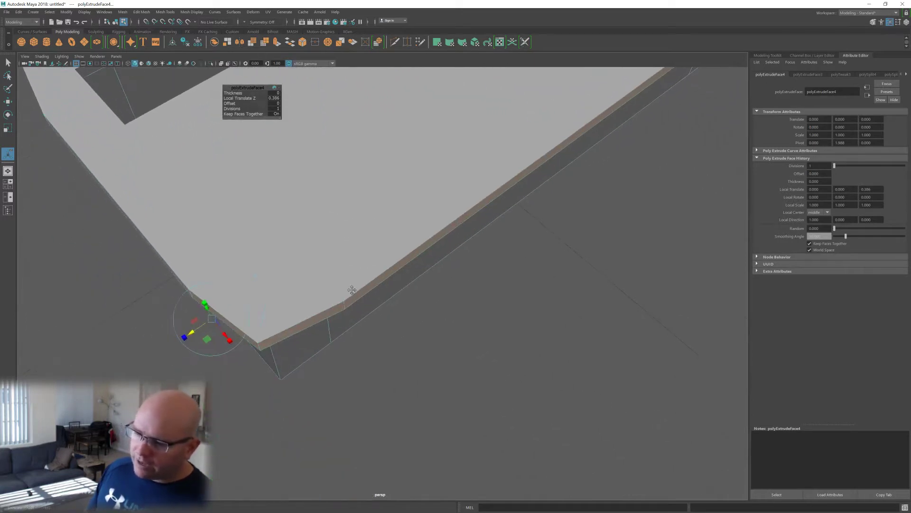
alt+middle_drag(319, 322, 362, 351)
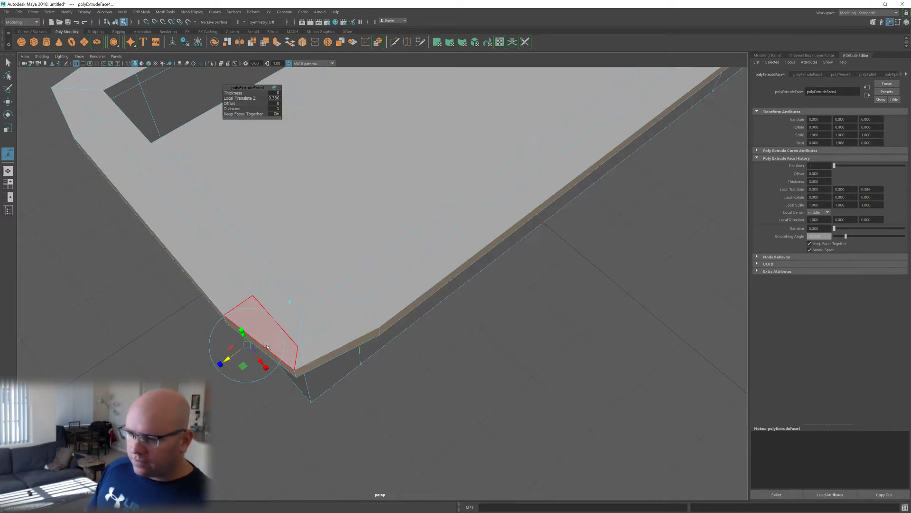
alt+drag(266, 346, 301, 406)
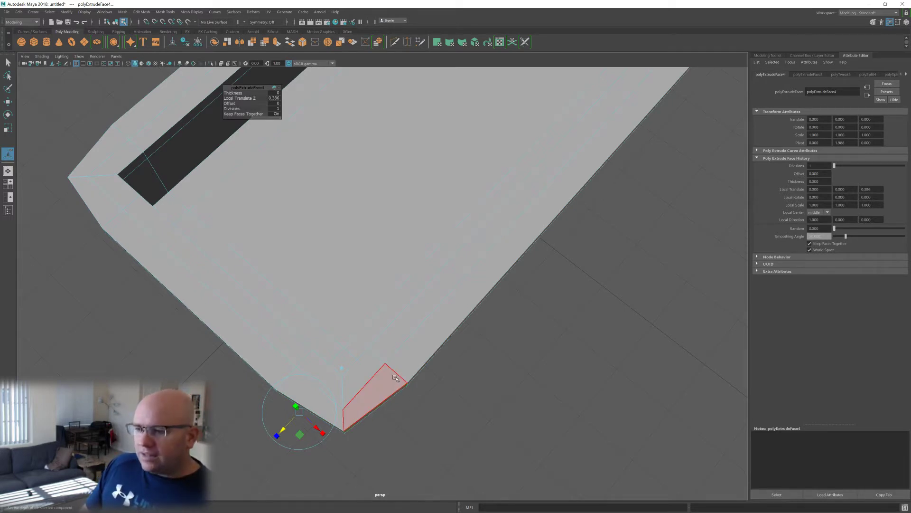
key(2)
key(1)
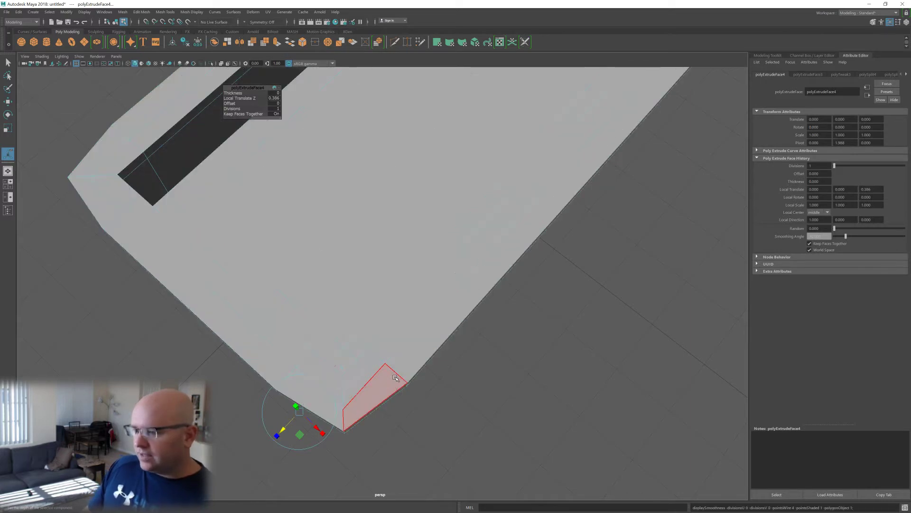
key(2)
key(1)
key(2)
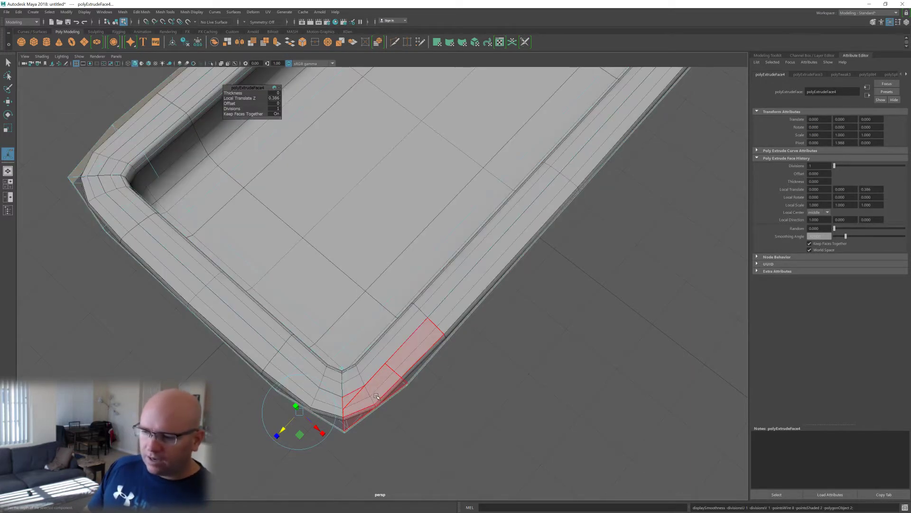
key(1)
key(2)
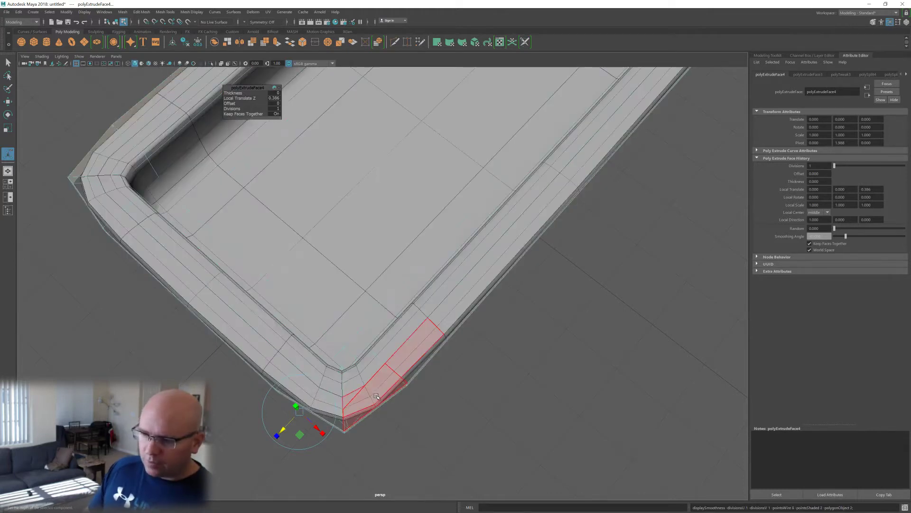
- Select the three outer lip faces along one long side of the bed and scale them flat into a straight edge
key(1)
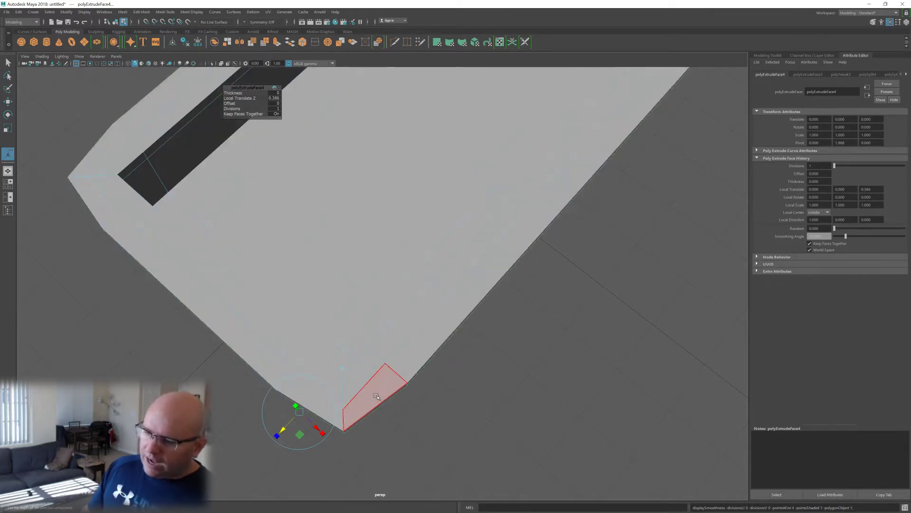
alt+drag(407, 389, 410, 353)
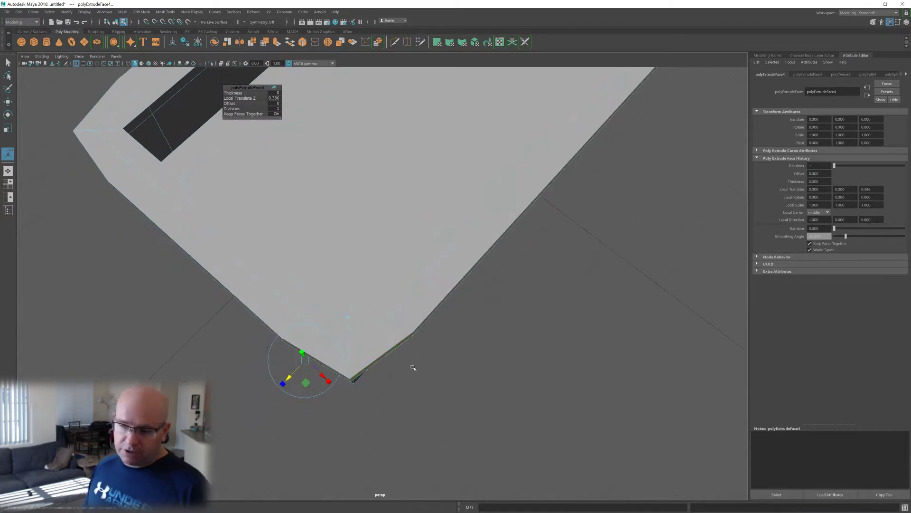
alt+drag(460, 273, 431, 302)
key(w)
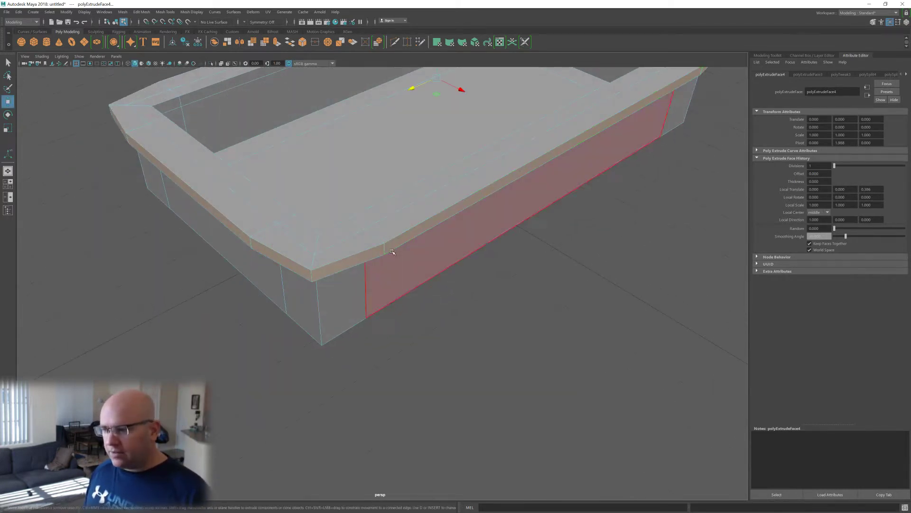
click(367, 256)
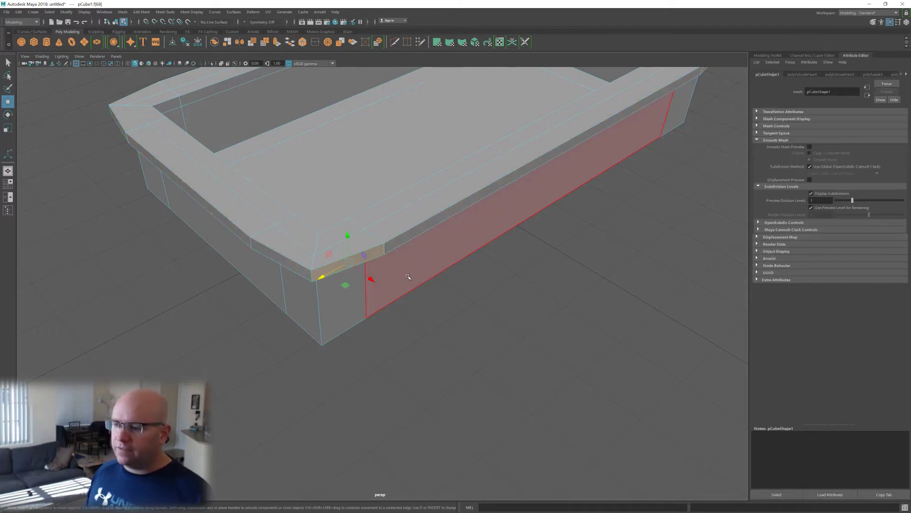
alt+drag(409, 276, 375, 321)
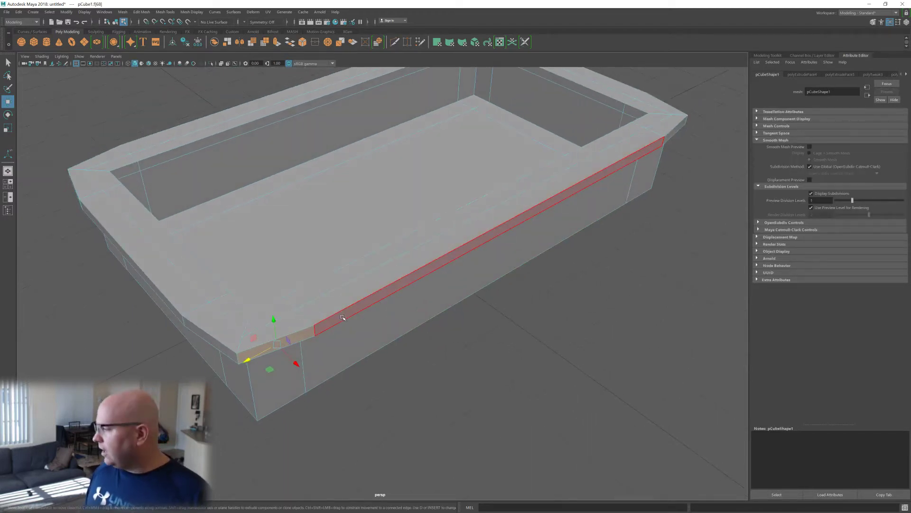
key(r)
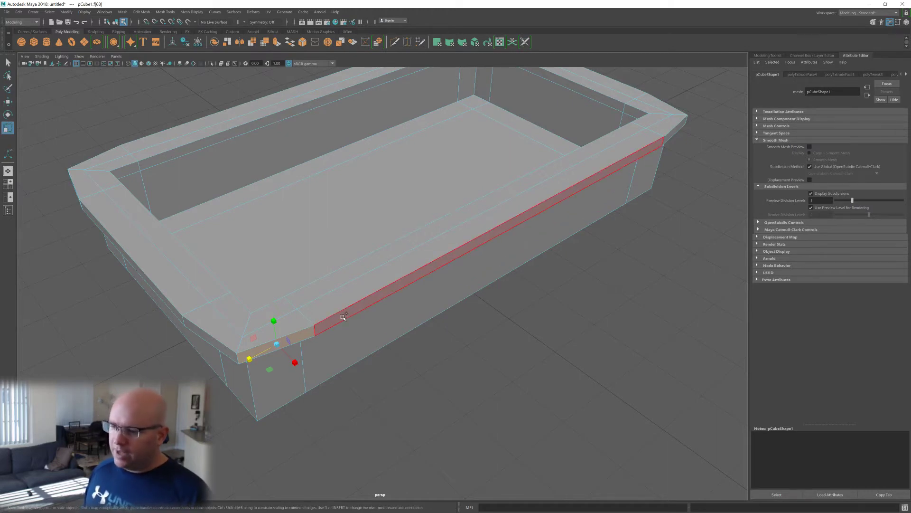
shift+click(343, 317)
alt+drag(343, 317, 481, 301)
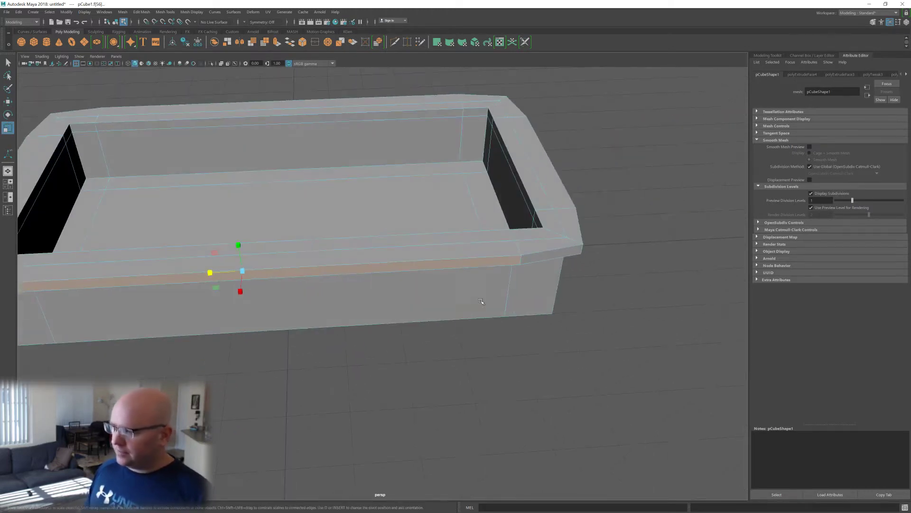
shift+click(550, 252)
alt+drag(551, 251, 437, 283)
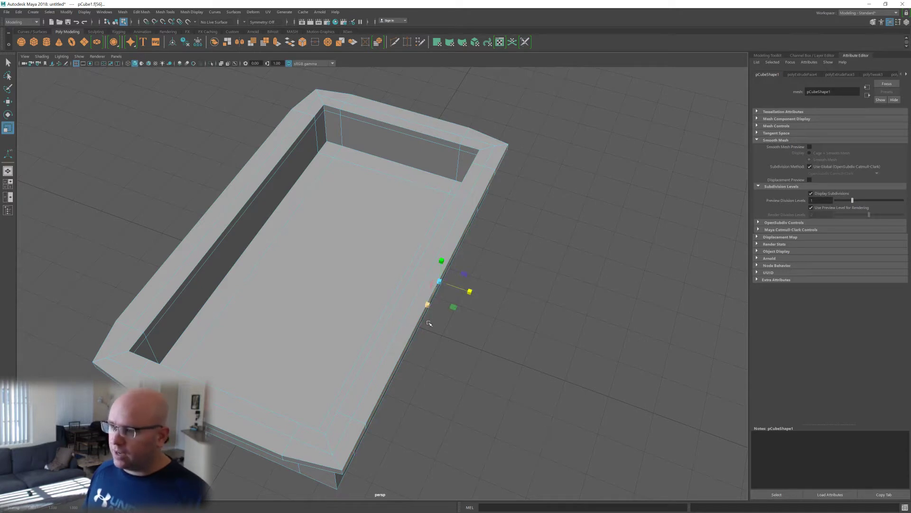
- Select the three outer lip faces along one short end of the bed and scale them flat into a straight edge
alt+middle_drag(416, 325, 458, 315)
alt+drag(458, 315, 408, 334)
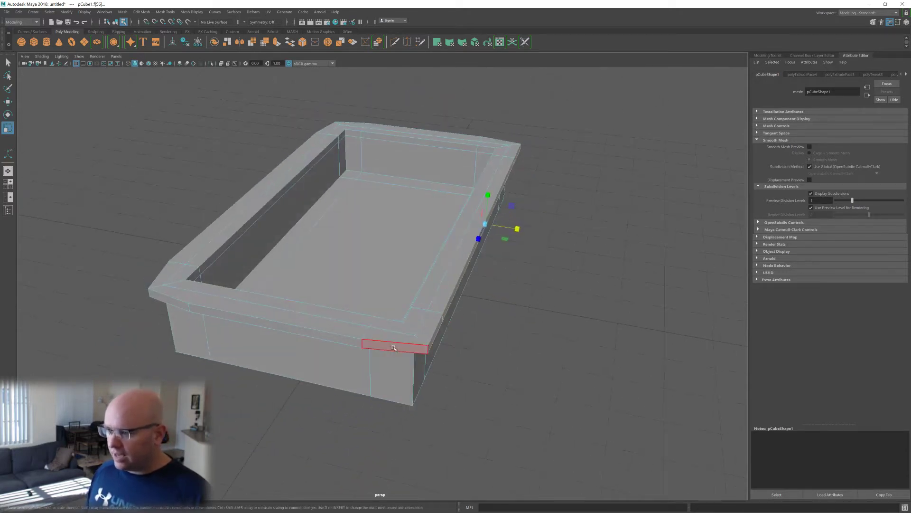
click(385, 343)
shift+click(329, 332)
shift+click(186, 305)
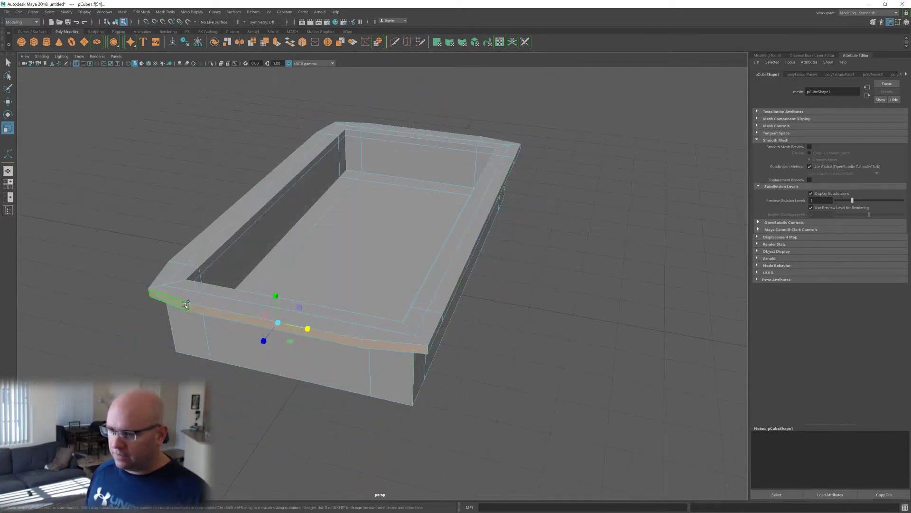
alt+drag(263, 319, 232, 330)
mouse_move(180, 361)
mouse_down()
mouse_move(208, 340)
mouse_move(168, 372)
mouse_up()
- Flatten the outer lip faces along the opposite long side by scaling them into a straight edge
alt+drag(218, 327, 288, 320)
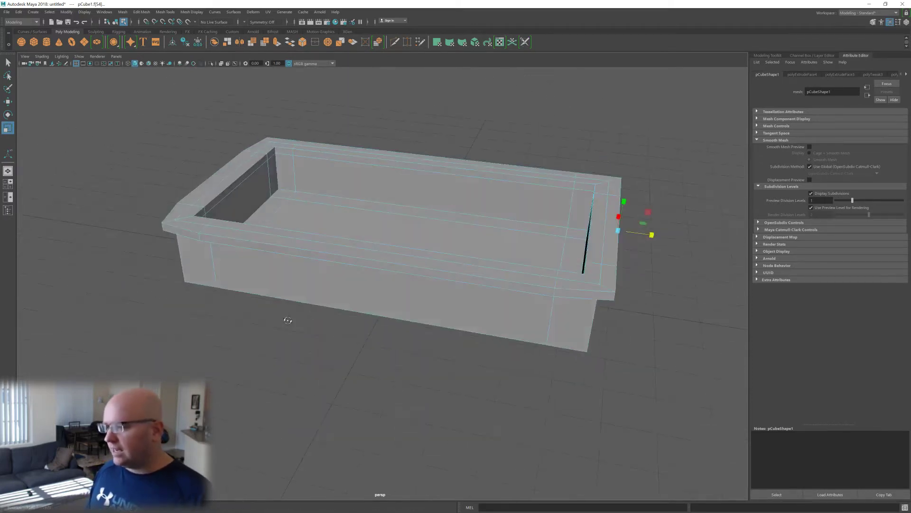
click(584, 293)
double_click(584, 293)
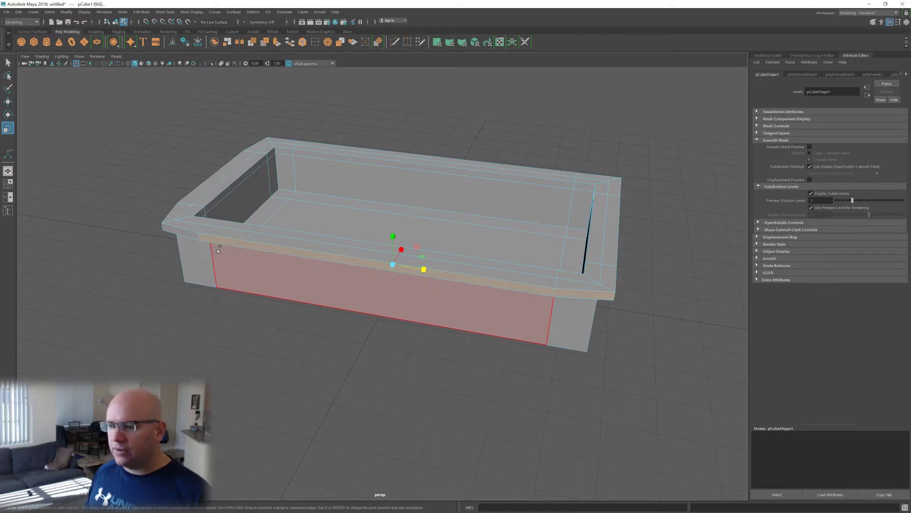
alt+drag(190, 234, 228, 304)
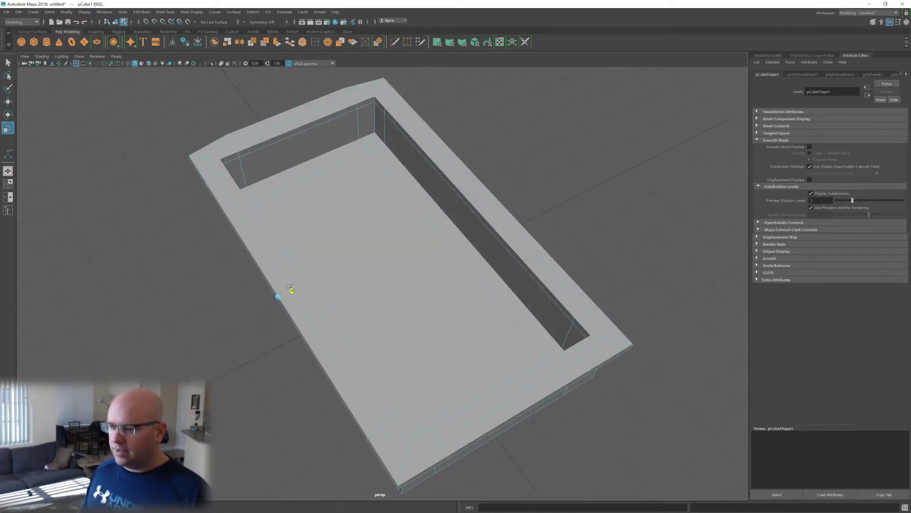
- Flatten the outer lip faces along the remaining short end by scaling them into a straight edge
alt+drag(304, 285, 349, 275)
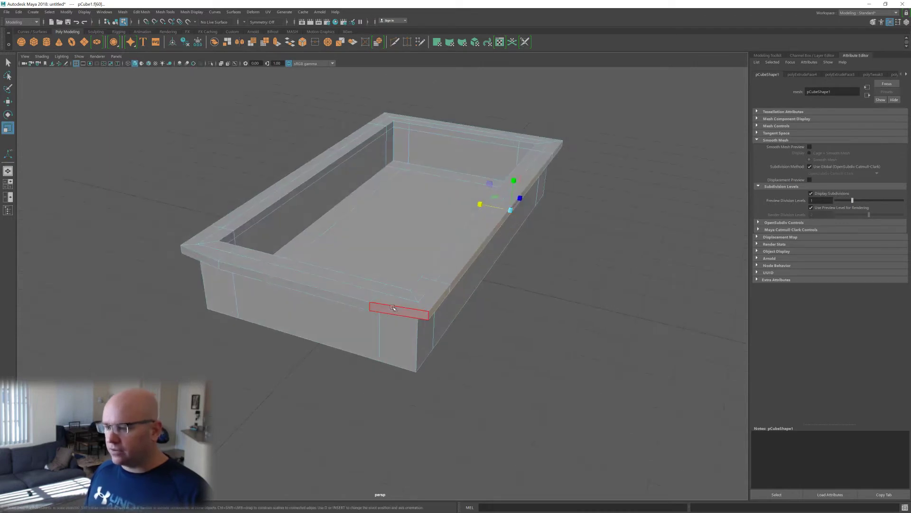
click(399, 309)
shift+click(356, 299)
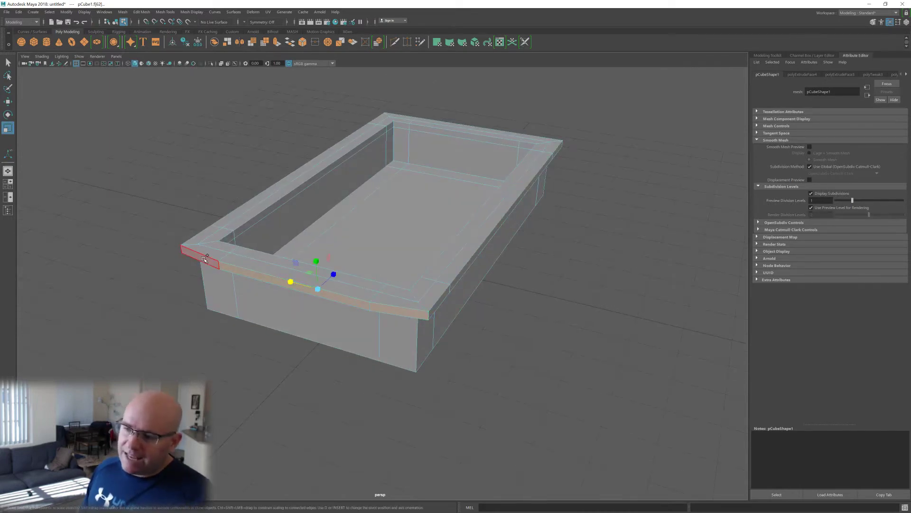
shift+click(207, 258)
alt+drag(228, 259, 232, 326)
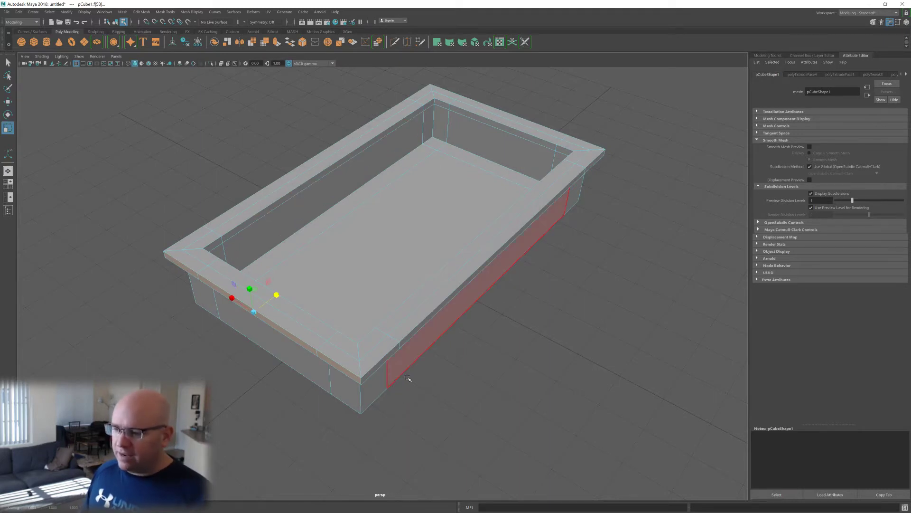
- Compare the bed's lip, walls and lower corners by switching repeatedly between the unsmoothed mesh, the cage-and-smooth view and the smooth preview
alt+drag(407, 378, 454, 331)
click(428, 371)
key(3)
key(1)
key(3)
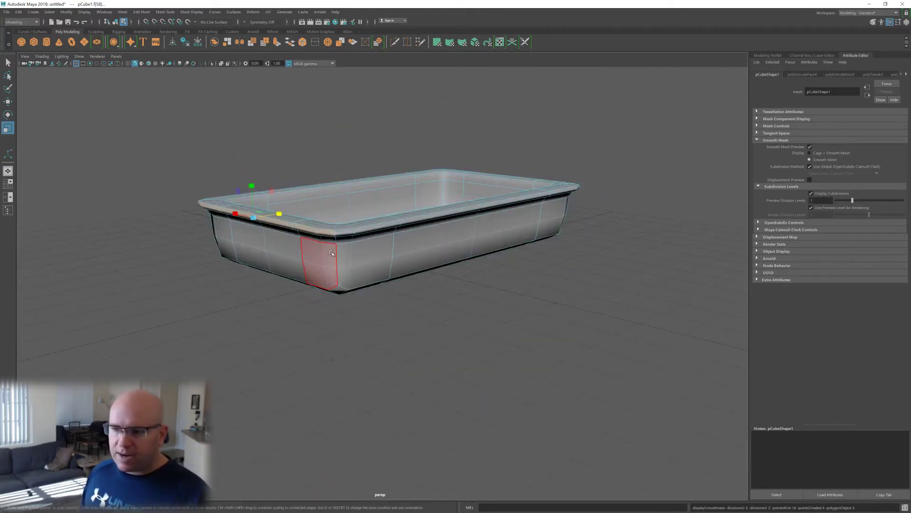
key(1)
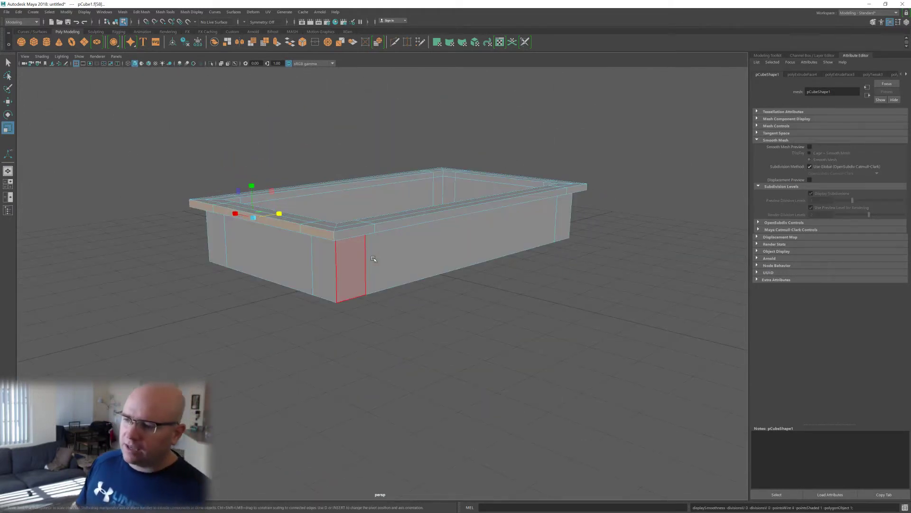
key(3)
key(1)
key(3)
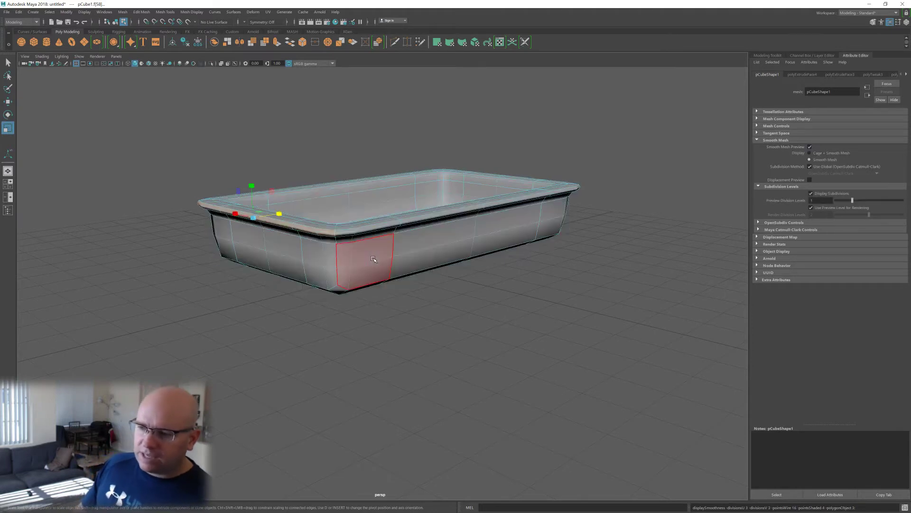
key(1)
key(2)
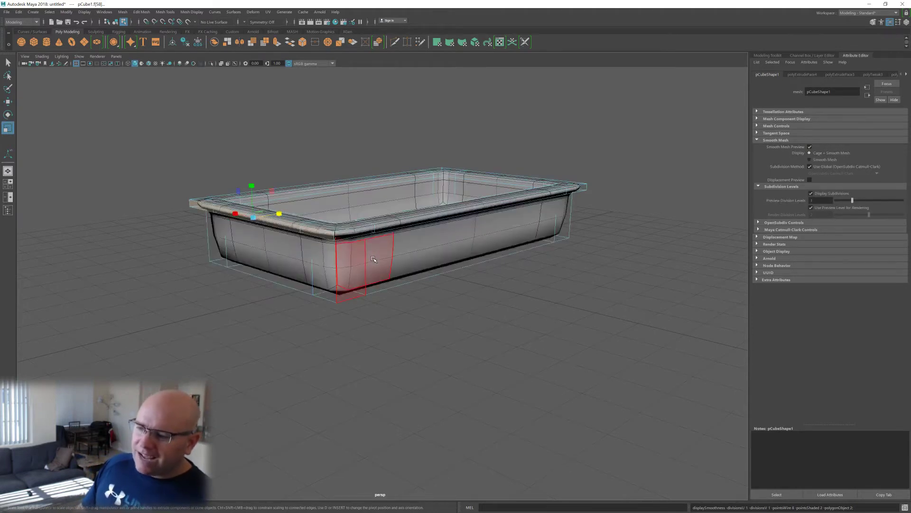
double_click(373, 258)
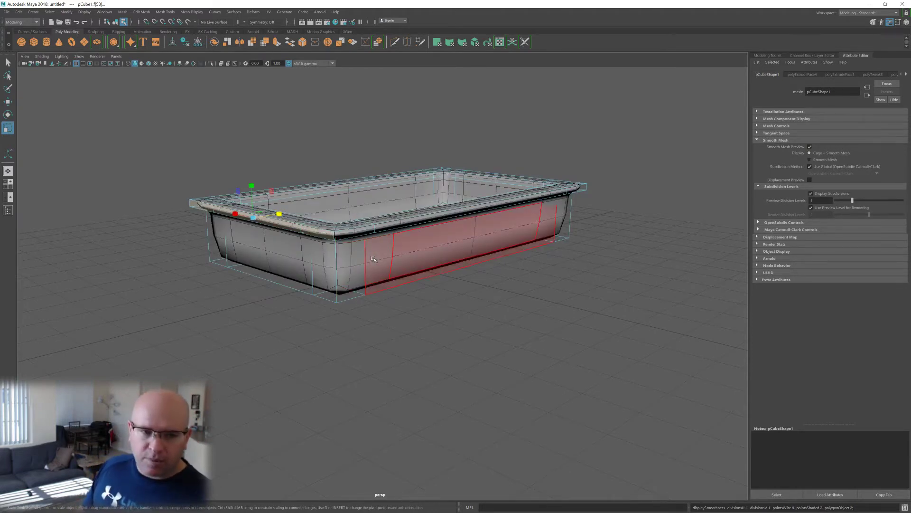
key(3)
key(1)
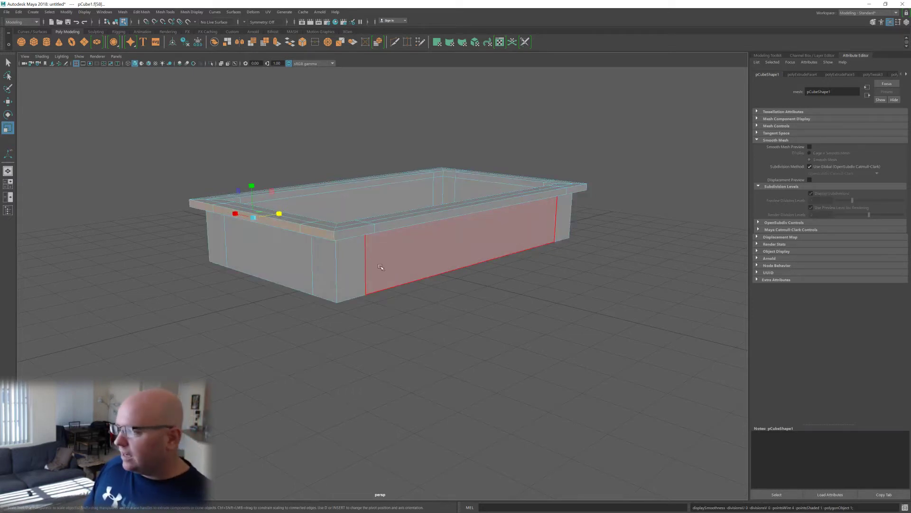
key(2)
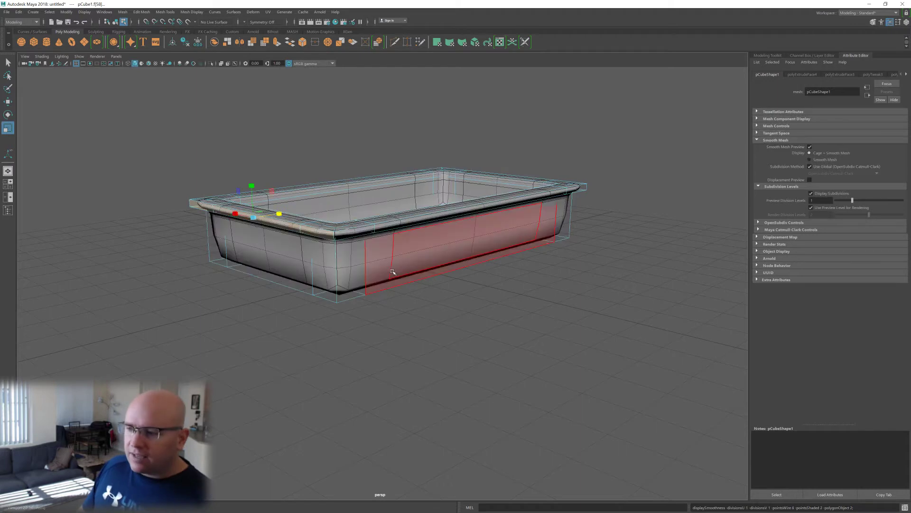
key(1)
key(3)
key(1)
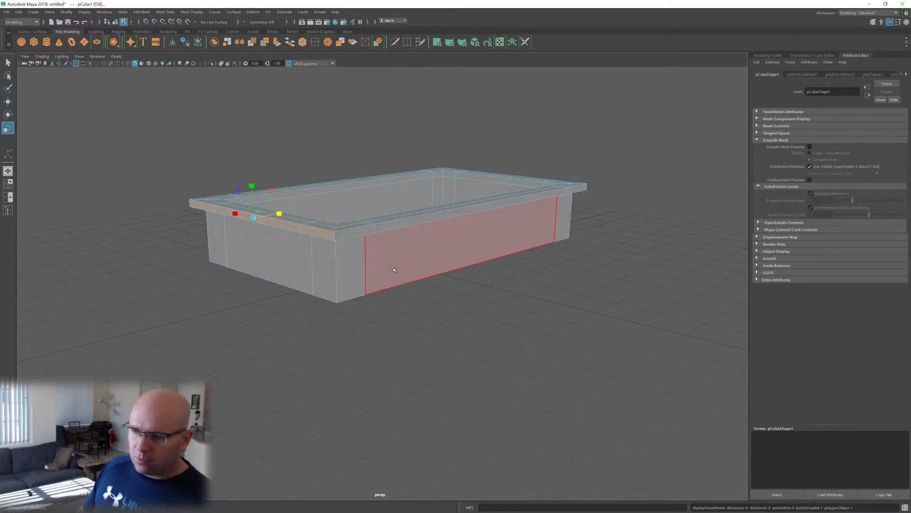
key(3)
key(1)
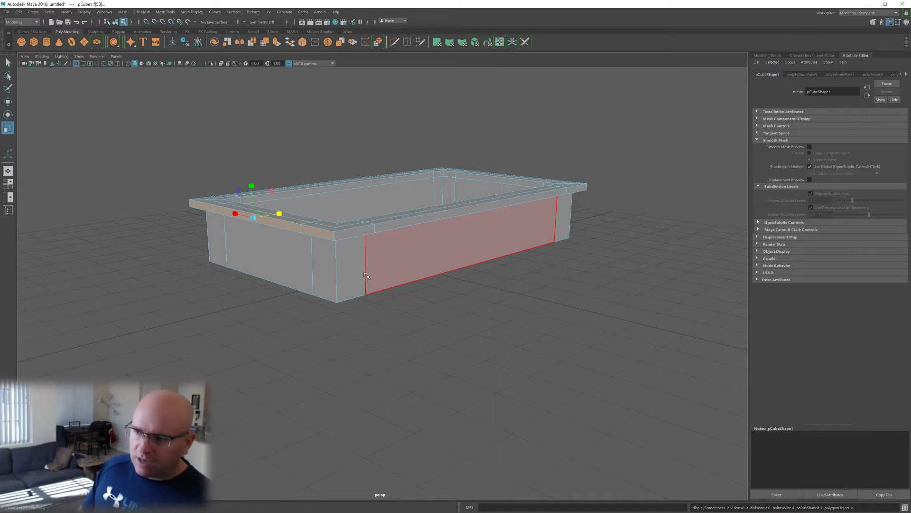
key(3)
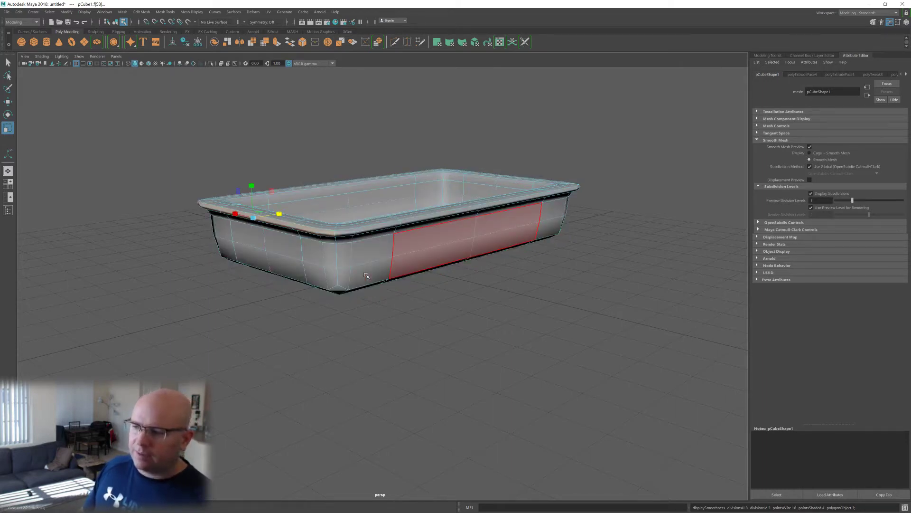
key(1)
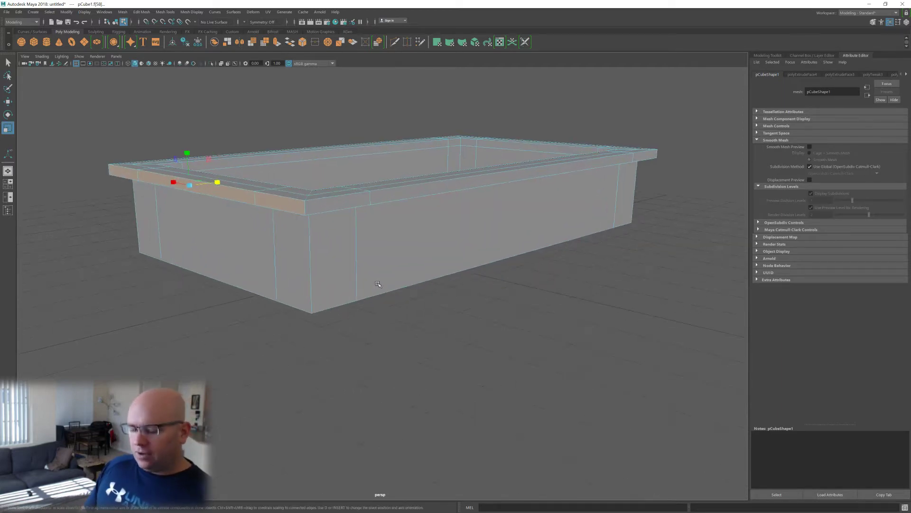
- Examine the bed's rounded lower corner up close in the cage-and-smooth preview
key(2)
click(377, 272)
mouse_move(377, 271)
alt+mouse_down()
mouse_move(372, 261)
mouse_move(379, 274)
alt+mouse_up()
scroll(380, 273, up, 4)
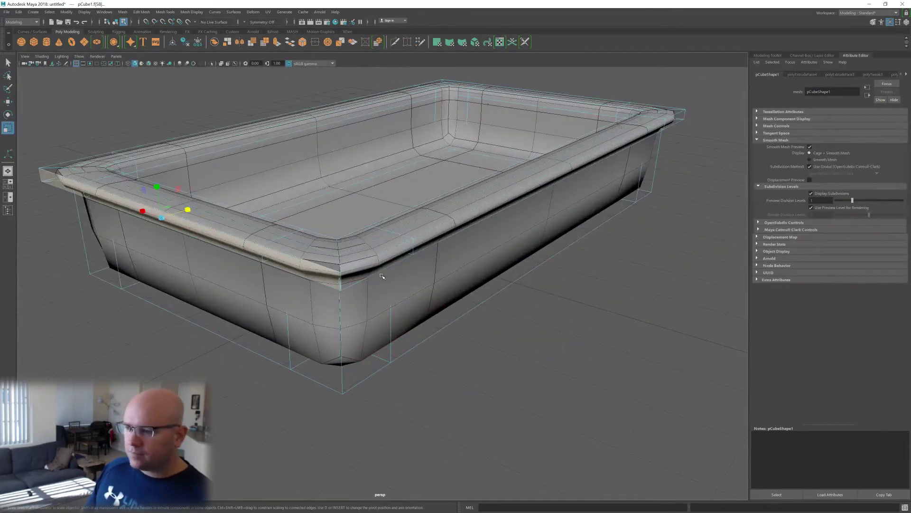
alt+middle_drag(381, 273, 413, 254)
alt+drag(411, 247, 410, 241)
alt+right_drag(409, 241, 380, 219)
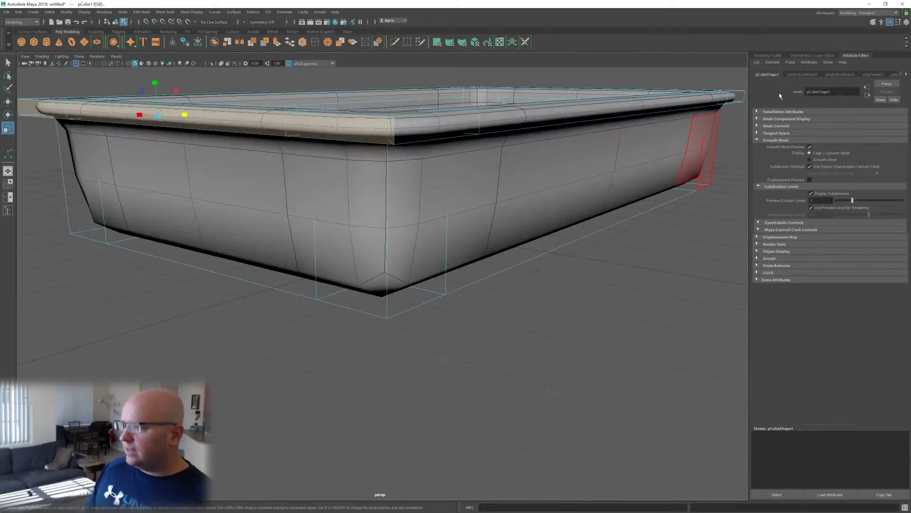
- Show the Channel Box / Layer Editor instead of the Attribute Editor and narrow its side area to widen the viewport
click(801, 56)
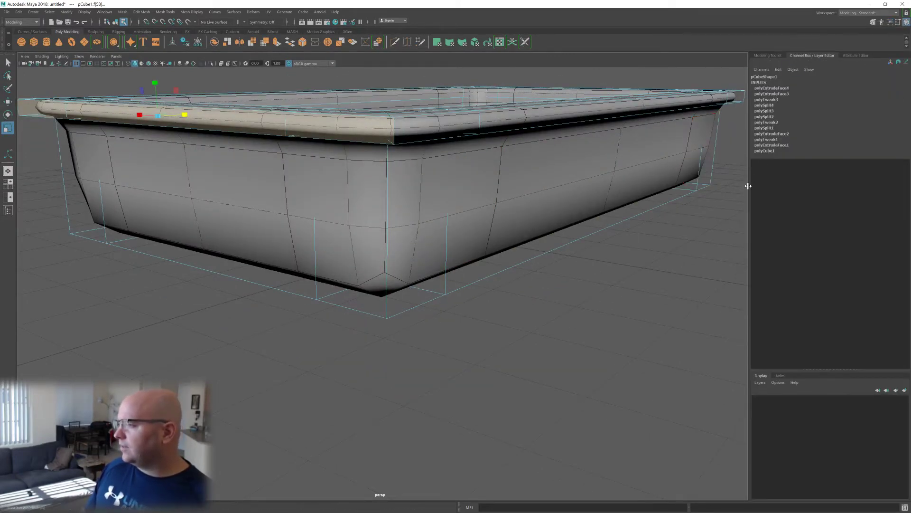
drag(748, 186, 824, 203)
alt+drag(688, 163, 608, 220)
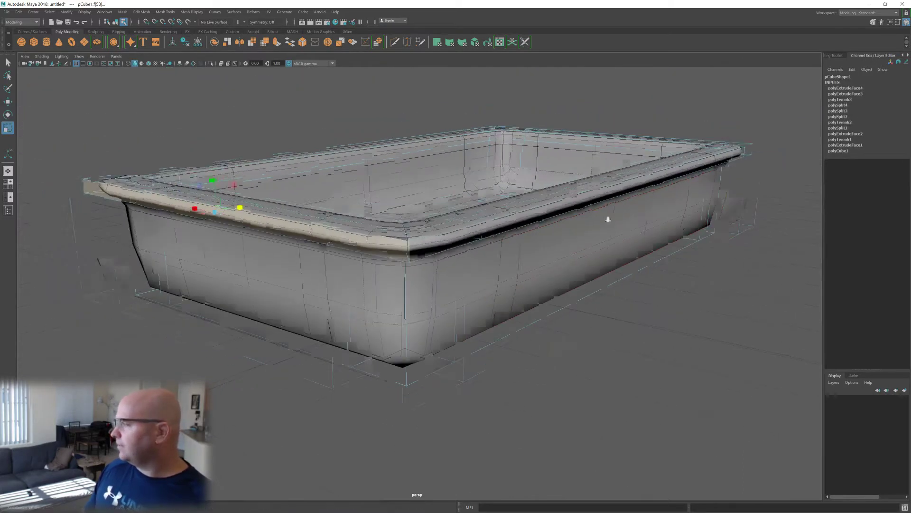
alt+right_drag(608, 219, 600, 203)
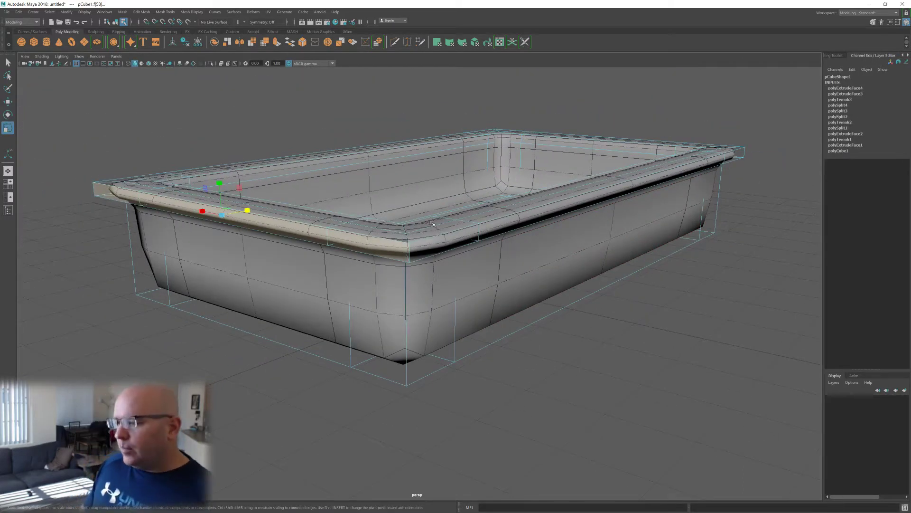
- Insert an edge loop around the outer bed walls near their bottom edge with the Multi-Cut tool
mouse_move(432, 222)
alt+mouse_down()
mouse_move(413, 213)
mouse_move(425, 220)
alt+mouse_up()
alt+drag(354, 252, 362, 259)
shift+right_click(362, 259)
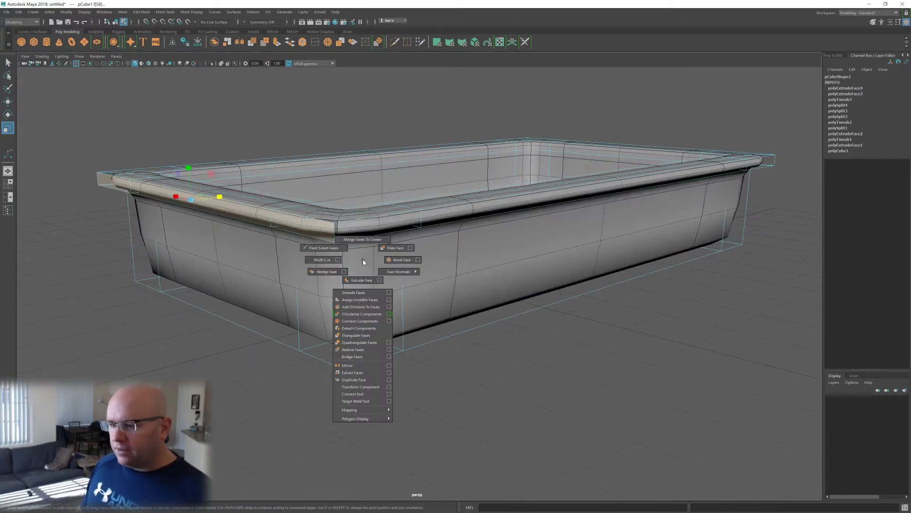
click(322, 260)
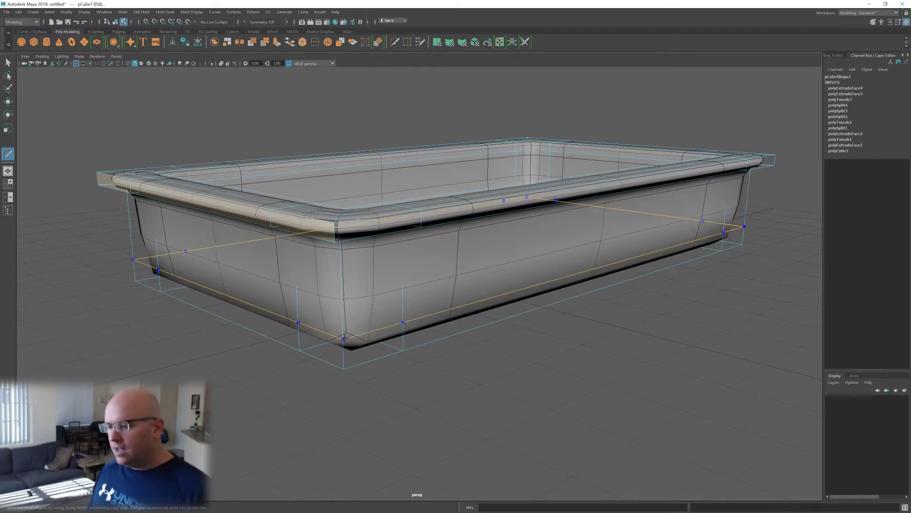
alt+drag(432, 363, 425, 354)
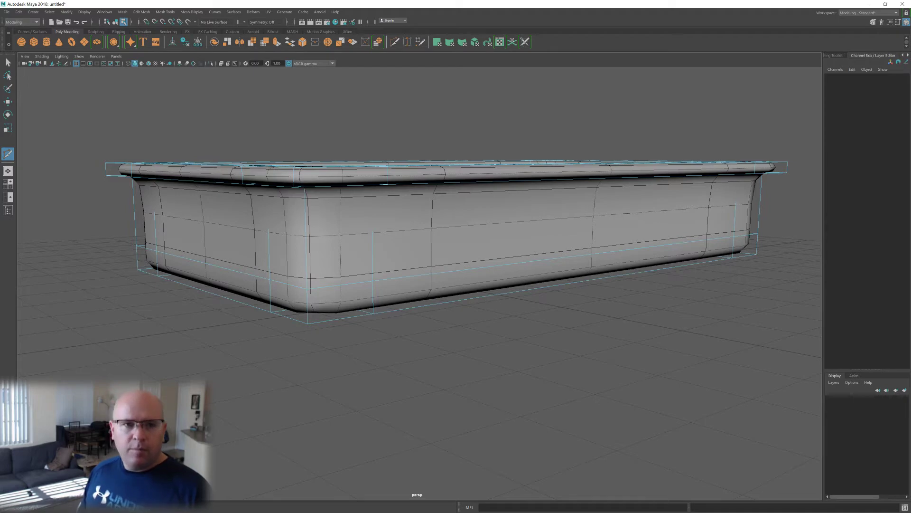
- Switch to the browser and enlarge the Radio Flyer wagon photo to examine the bed's lower edge, and return to Maya
key(alt+Tab)
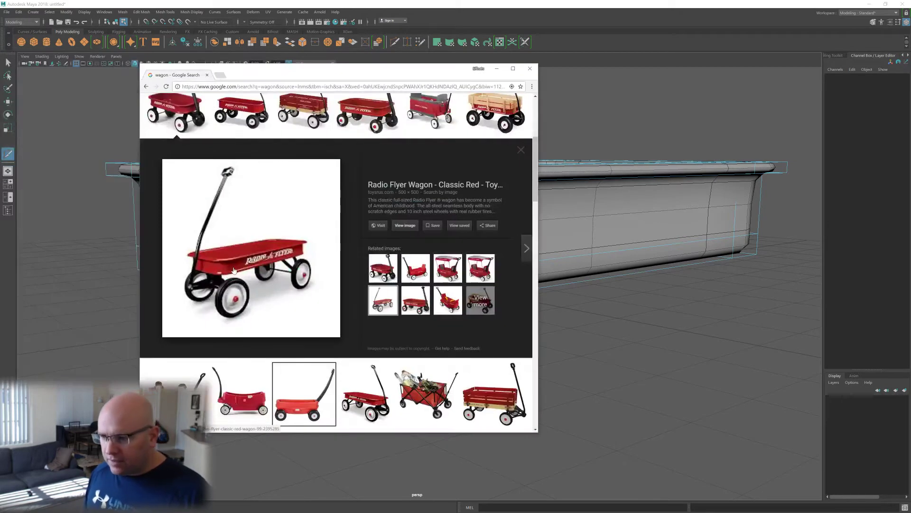
ctrl+scroll(246, 258, up, 4)
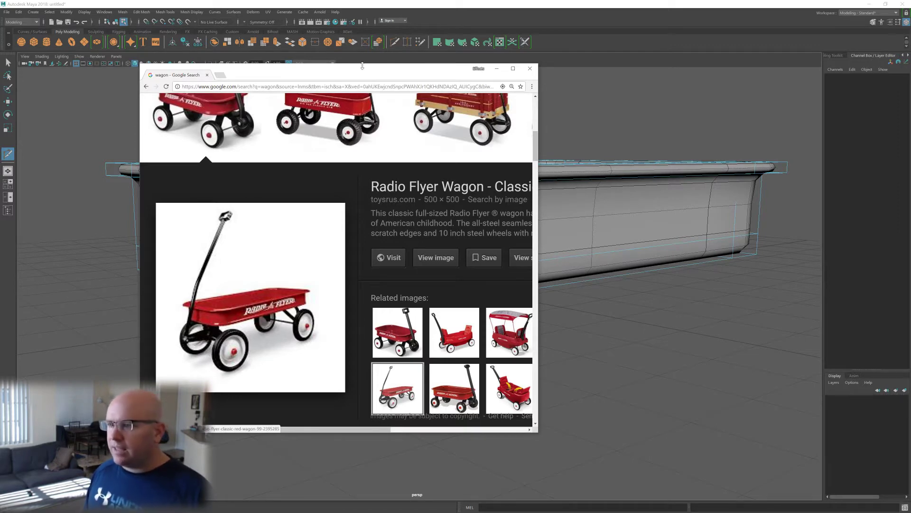
drag(362, 66, 0, 62)
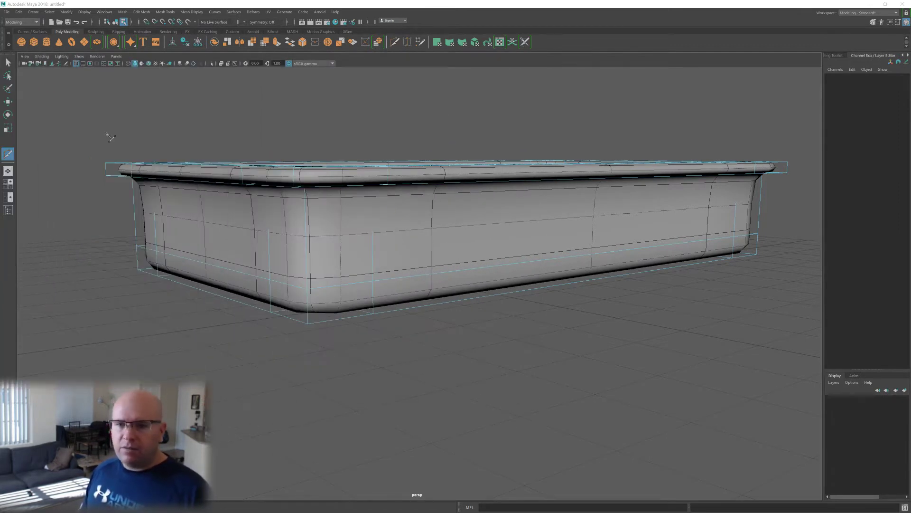
- Leave the Multi-Cut tool and select the whole band of outer faces around the bottom of the bed walls
click(374, 281)
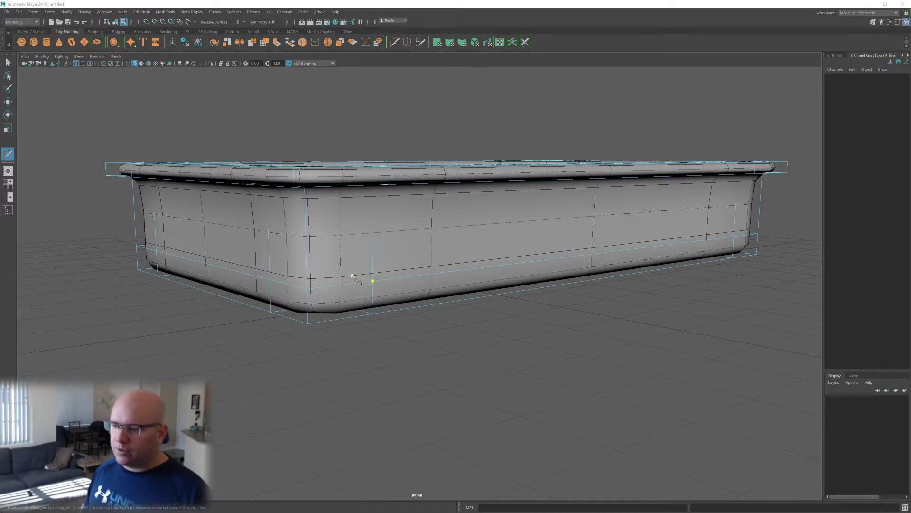
key(w)
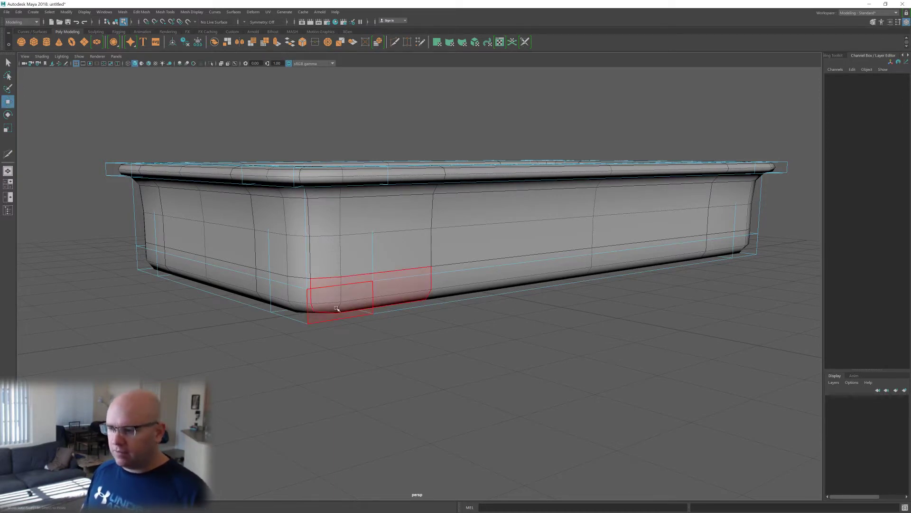
click(341, 296)
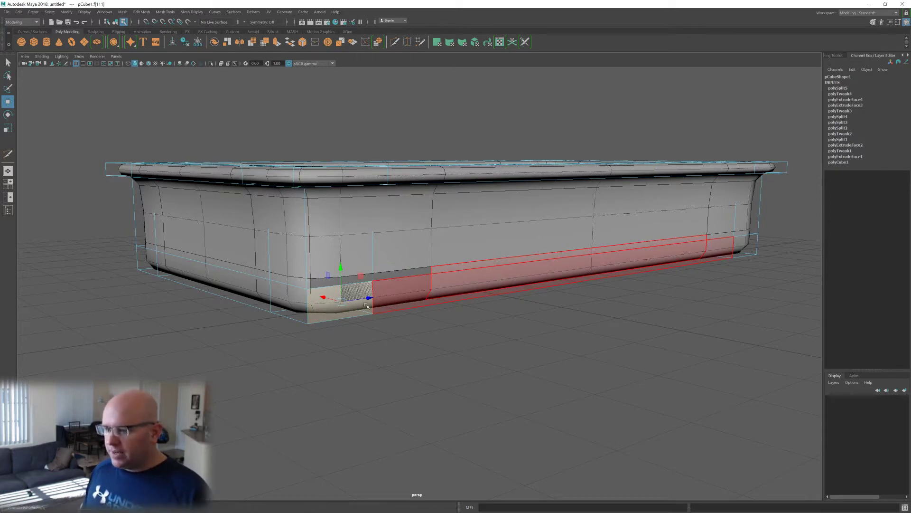
shift+click(359, 308)
shift+click(359, 308)
shift+double_click(415, 291)
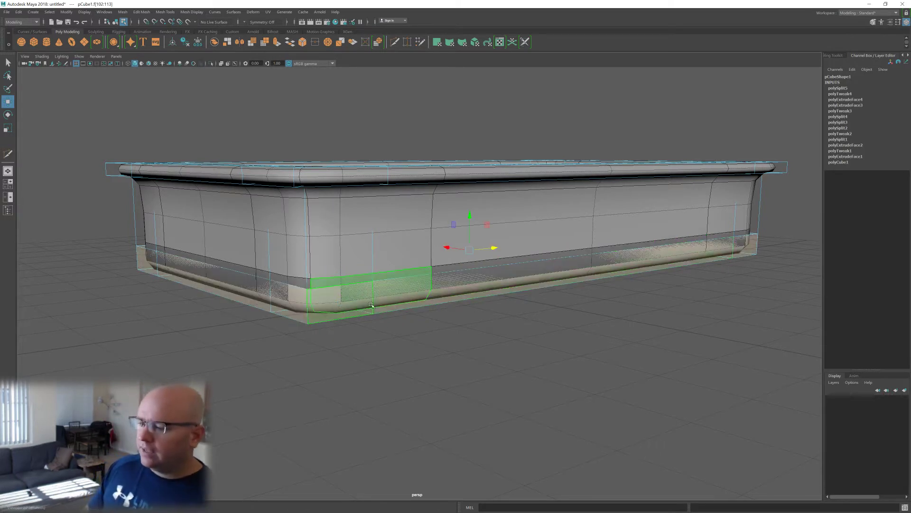
- Extrude the selected bottom band outward around the bed with a Local Translate Z of 0.157
shift+right_drag(378, 280, 377, 295)
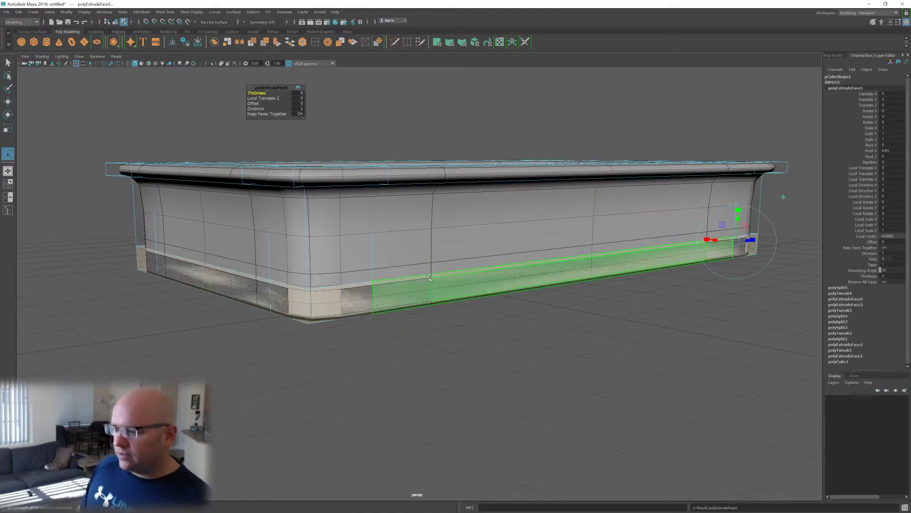
alt+drag(266, 311, 383, 312)
alt+drag(326, 321, 450, 354)
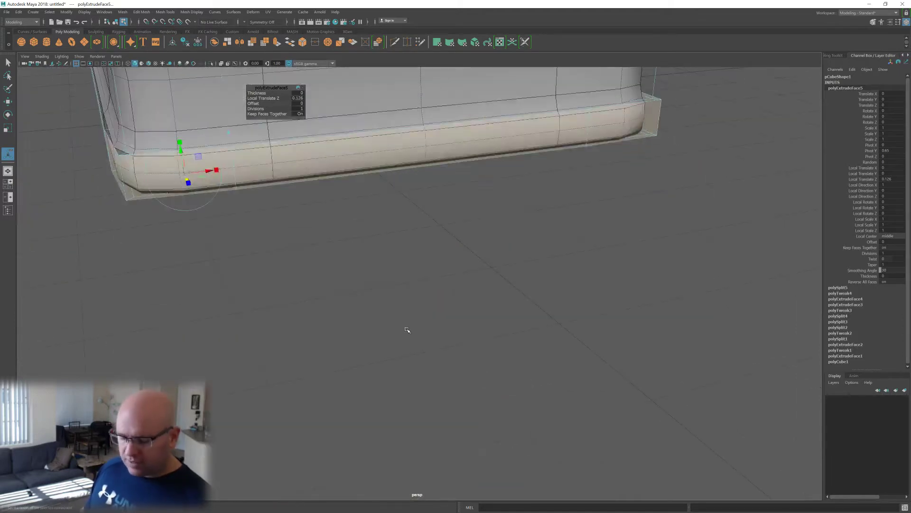
key(f)
alt+drag(340, 356, 309, 277)
alt+right_drag(425, 356, 466, 357)
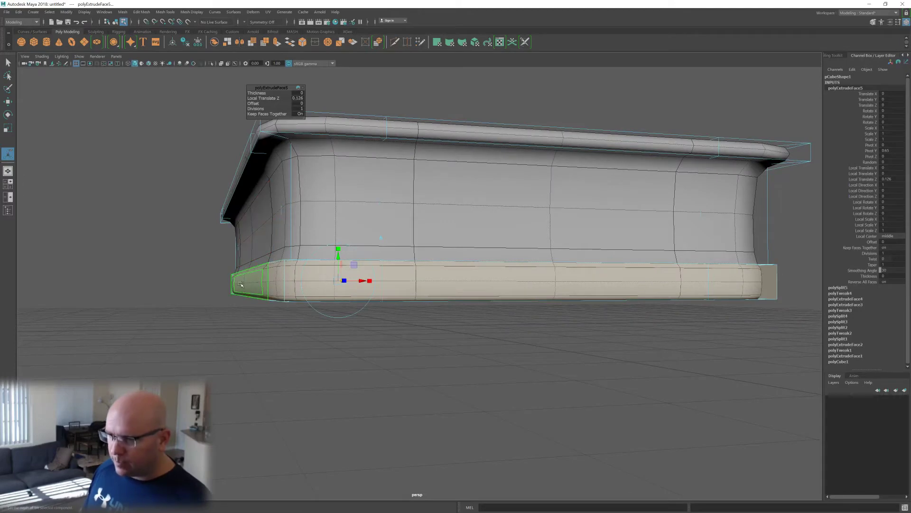
alt+drag(291, 288, 295, 300)
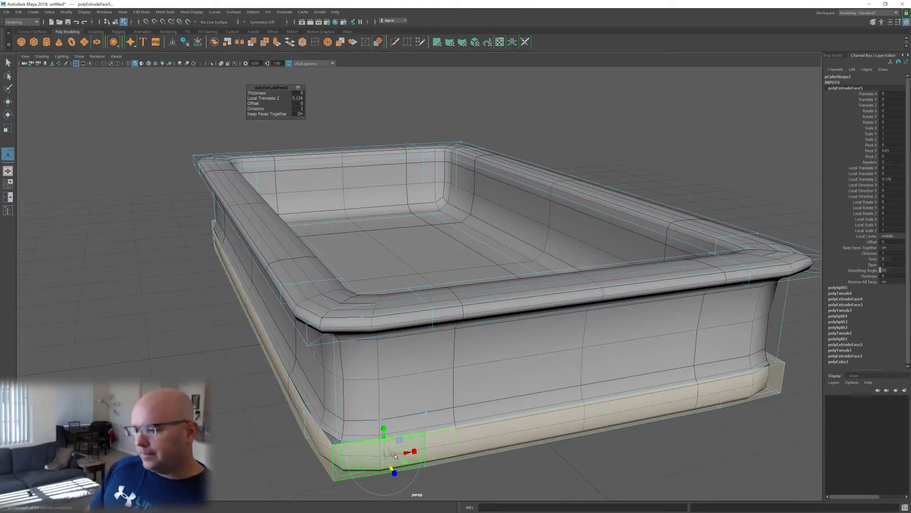
drag(394, 471, 394, 467)
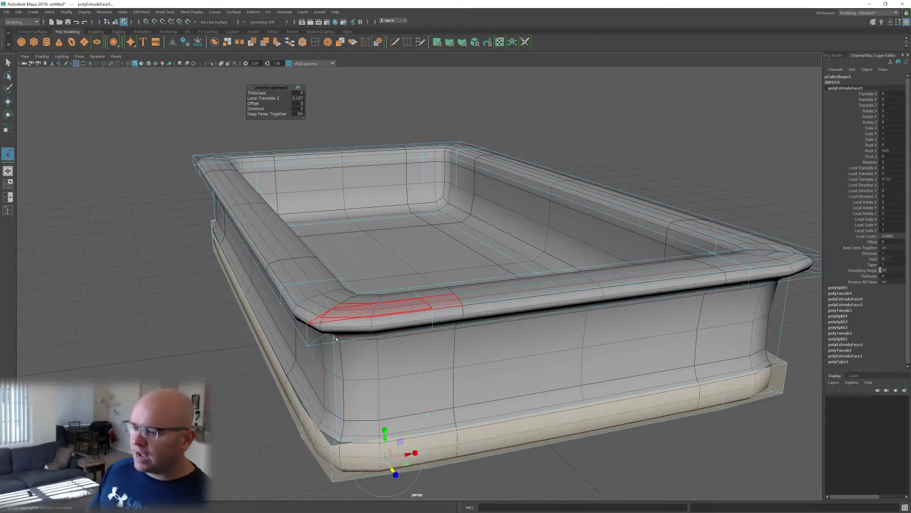
alt+drag(375, 306, 294, 248)
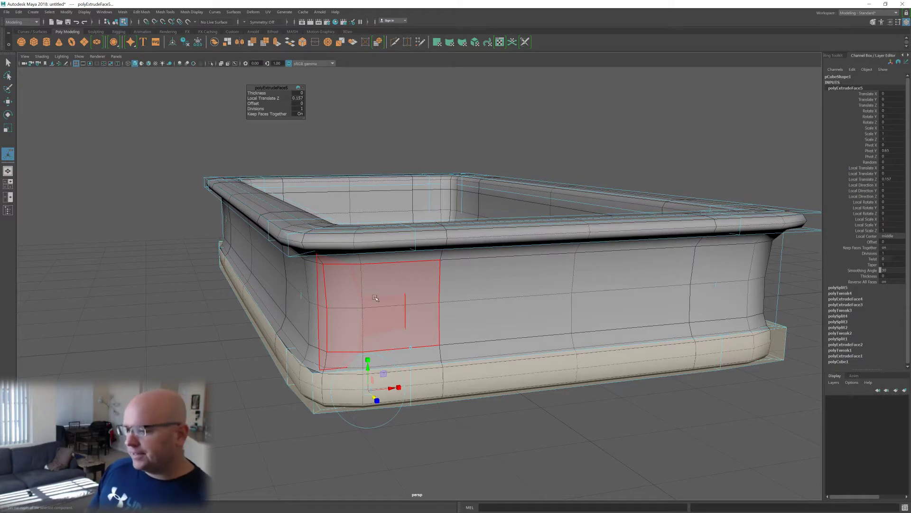
- Flatten the extruded base band by scaling one short end's outer faces along Z and select its outer faces on the adjoining long side
alt+drag(365, 334, 418, 379)
click(436, 394)
key(w)
shift+click(352, 398)
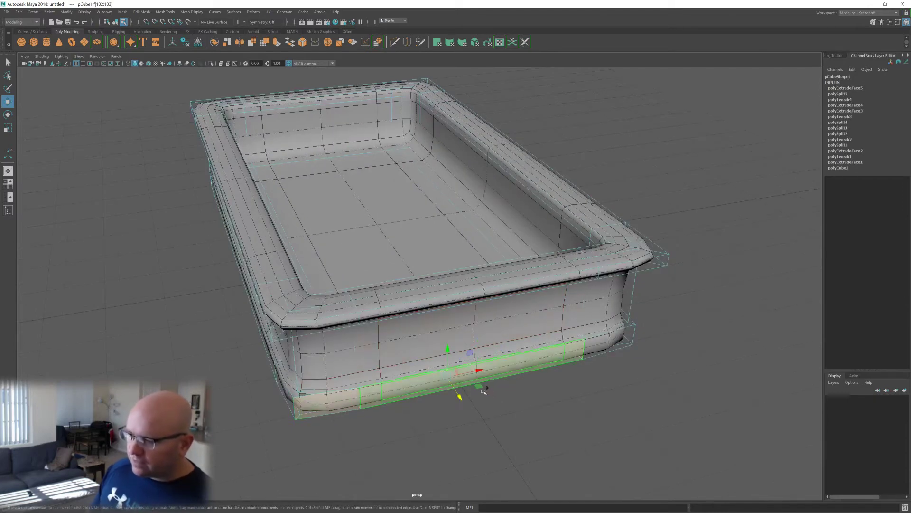
shift+click(604, 342)
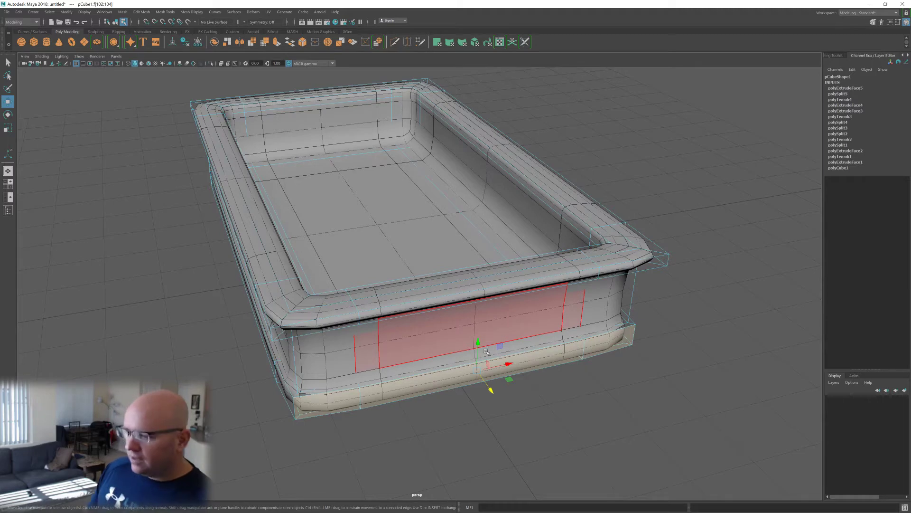
key(r)
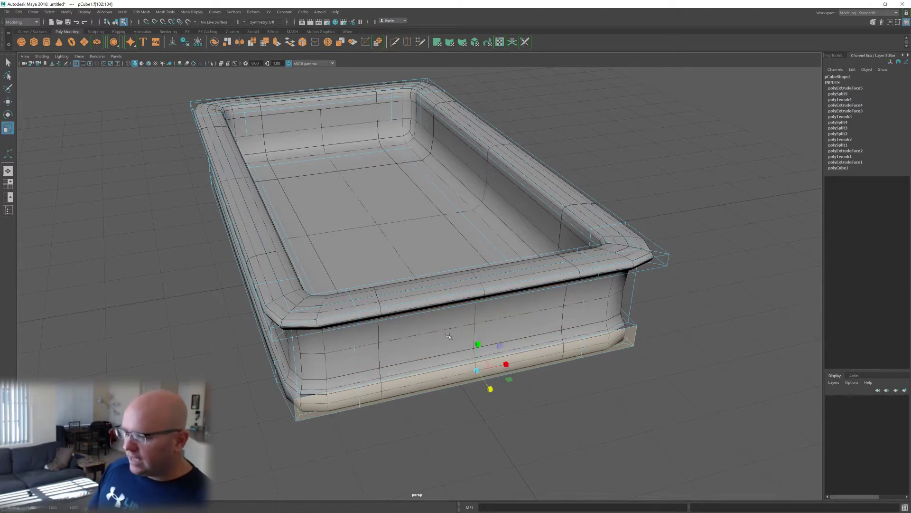
alt+drag(372, 333, 395, 357)
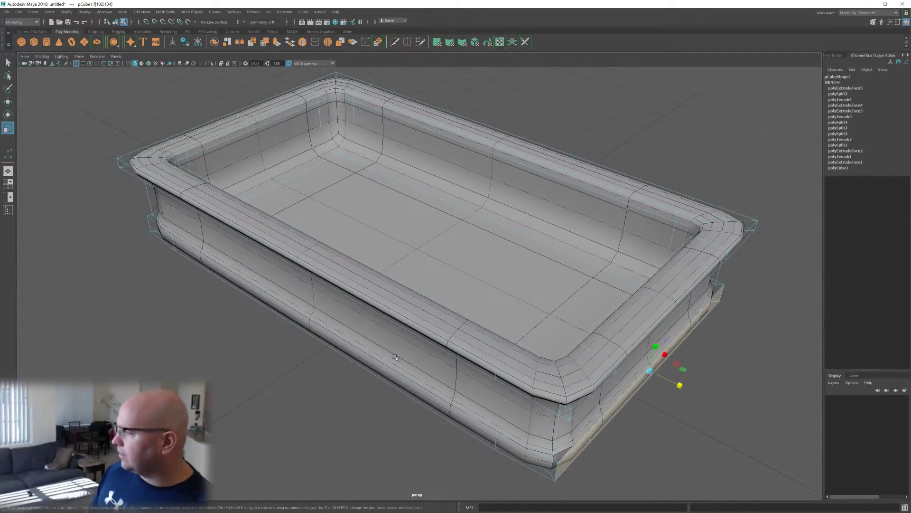
click(507, 445)
shift+click(259, 299)
shift+click(163, 234)
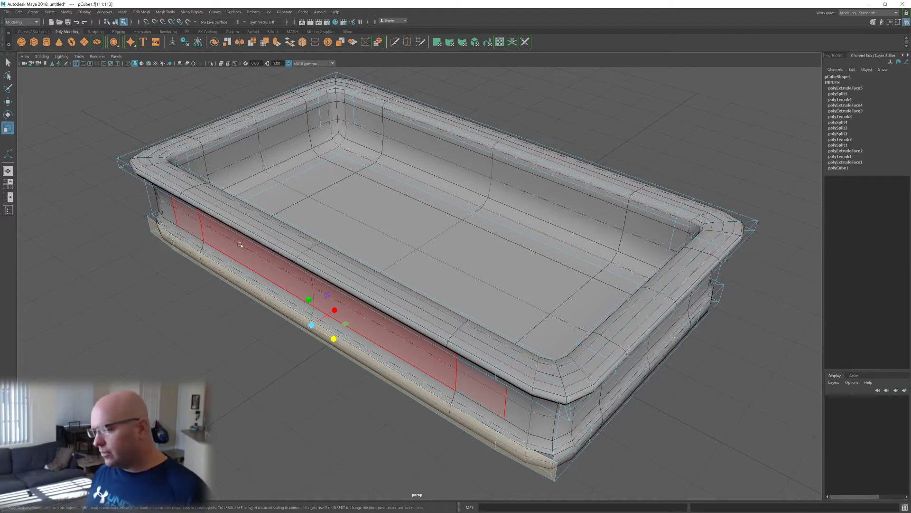
- Flatten the base band's outer faces on the opposite short end along Z and on the remaining long side along X
alt+drag(249, 342, 306, 278)
click(413, 391)
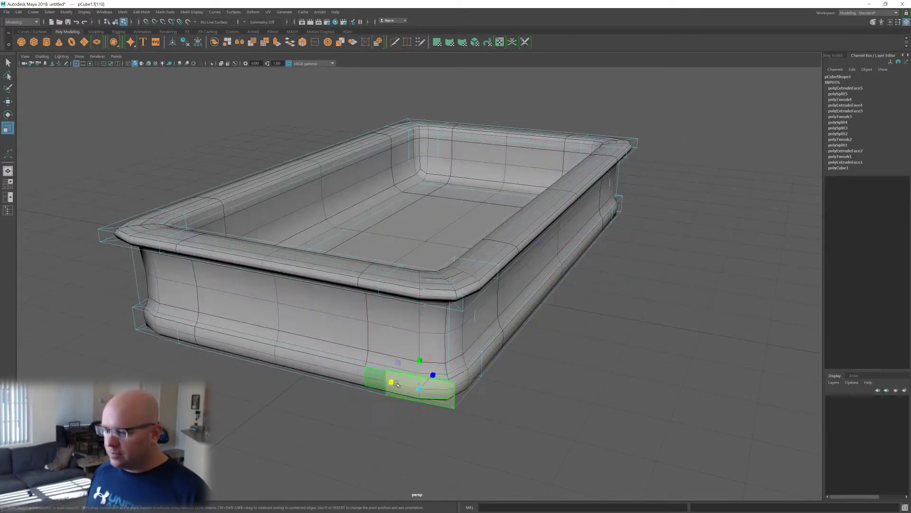
shift+click(320, 361)
shift+click(152, 320)
alt+drag(290, 340, 413, 366)
click(520, 368)
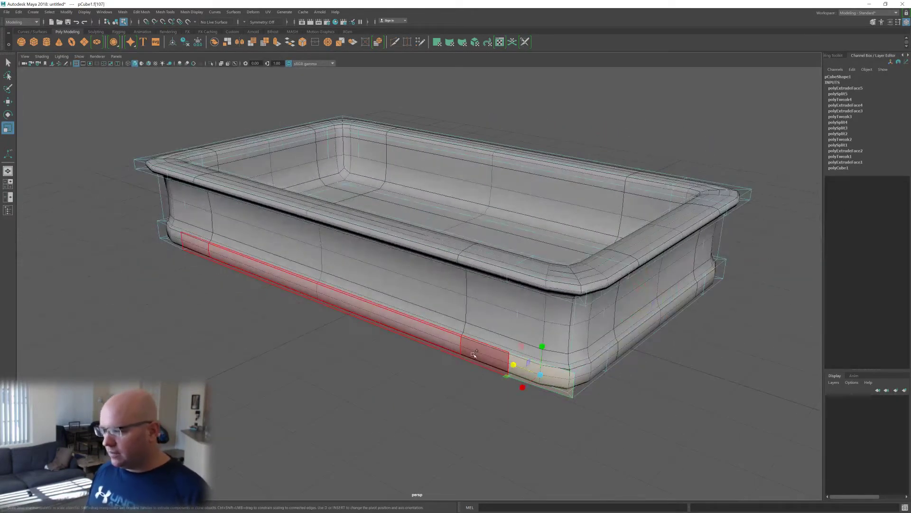
shift+click(307, 286)
alt+drag(308, 286, 365, 336)
shift+click(145, 284)
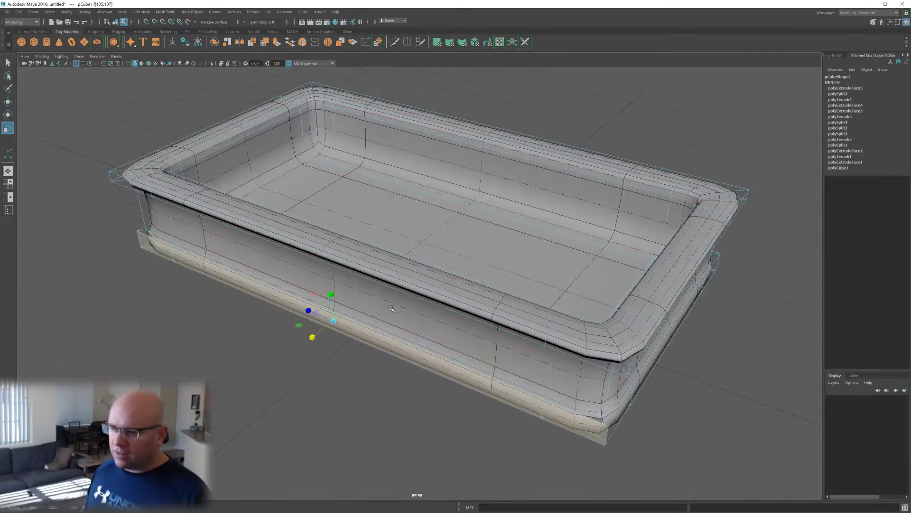
- Compare the bed with its new base band in the smooth preview and as an unsmoothed mesh, returning to object mode
key(3)
key(1)
key(3)
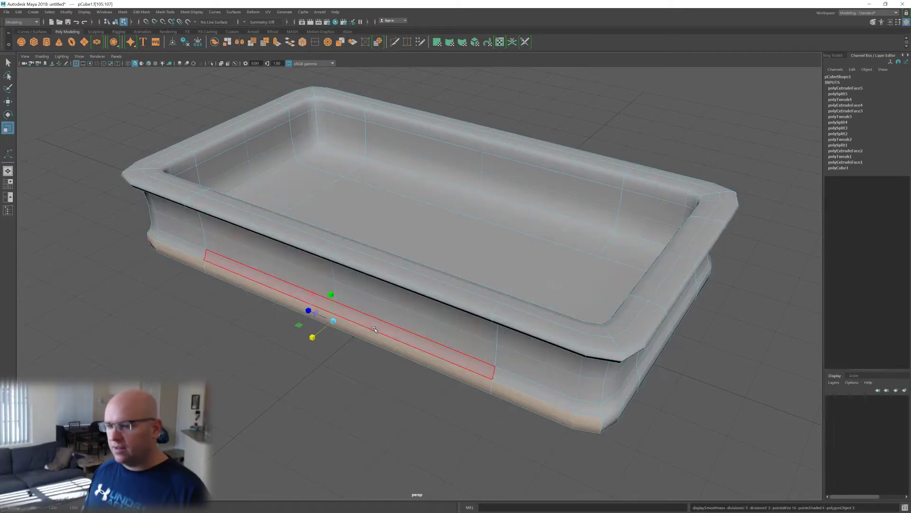
alt+drag(500, 341, 415, 336)
scroll(414, 336, down, 2)
right_drag(385, 245, 448, 194)
scroll(448, 238, down, 2)
mouse_move(451, 317)
alt+mouse_down()
mouse_move(486, 328)
mouse_move(463, 313)
alt+mouse_up()
scroll(463, 314, up, 2)
key(1)
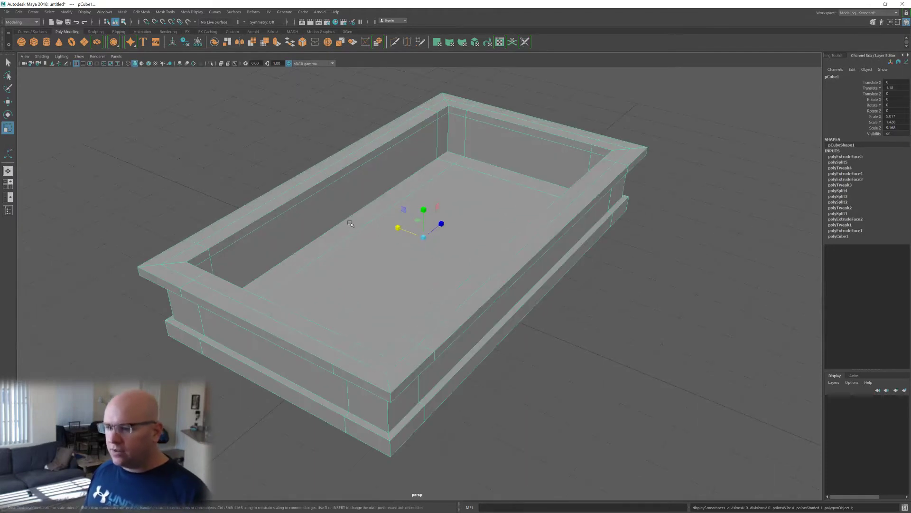
- Examine the inner corner where floor and walls meet, smoothed and unsmoothed, and switch to edge component mode
scroll(422, 214, up, 5)
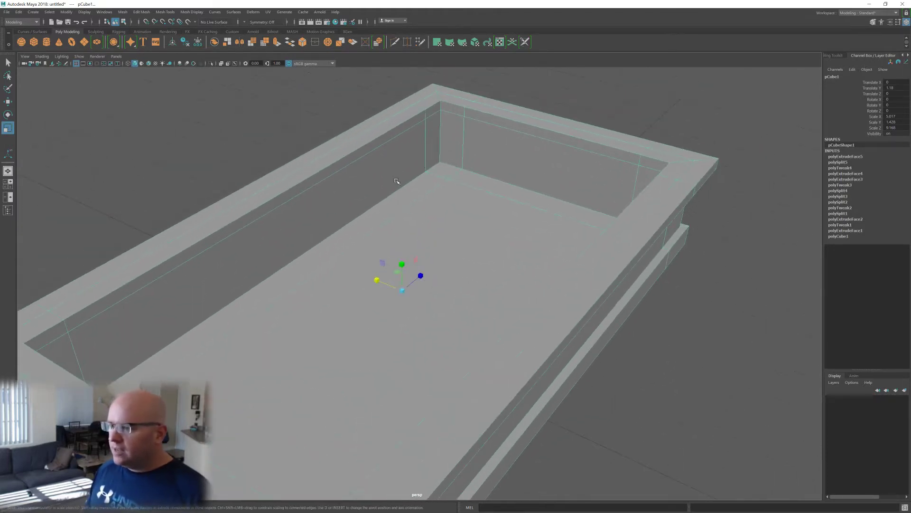
key(3)
key(1)
key(3)
key(1)
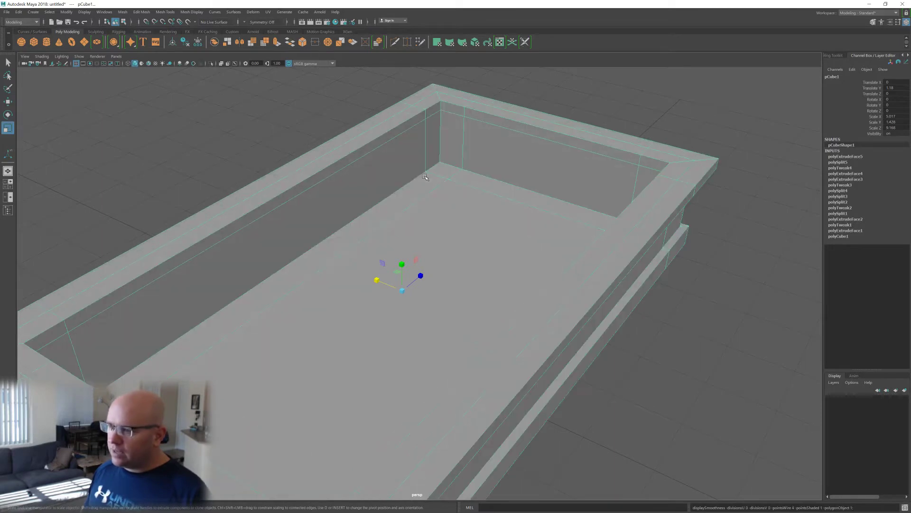
right_drag(386, 225, 386, 187)
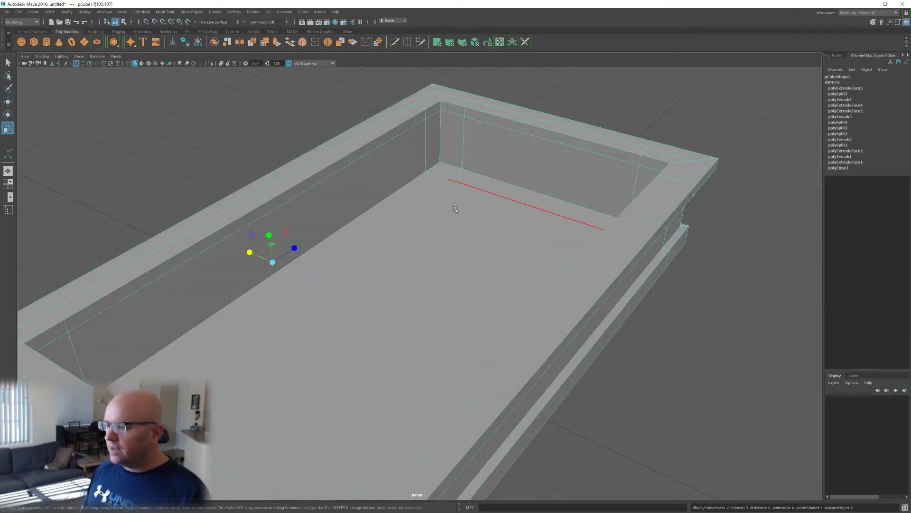
alt+drag(455, 203, 498, 218)
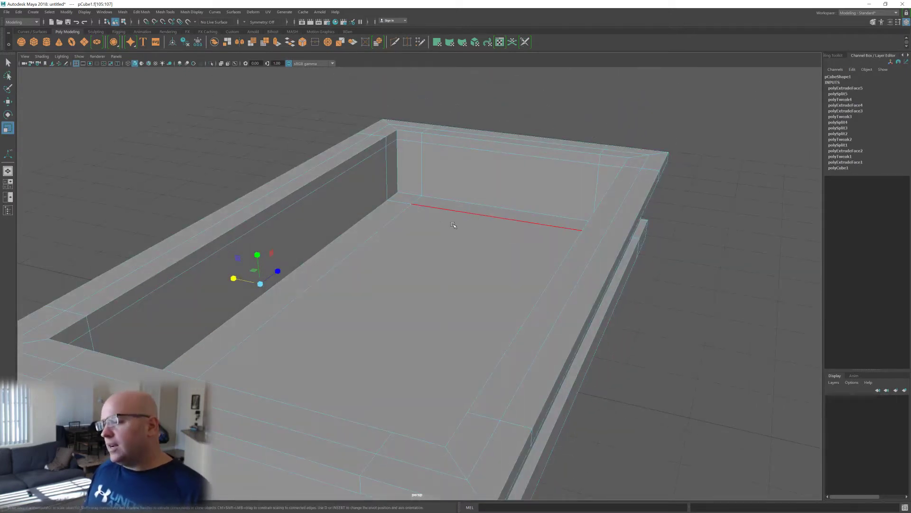
key(3)
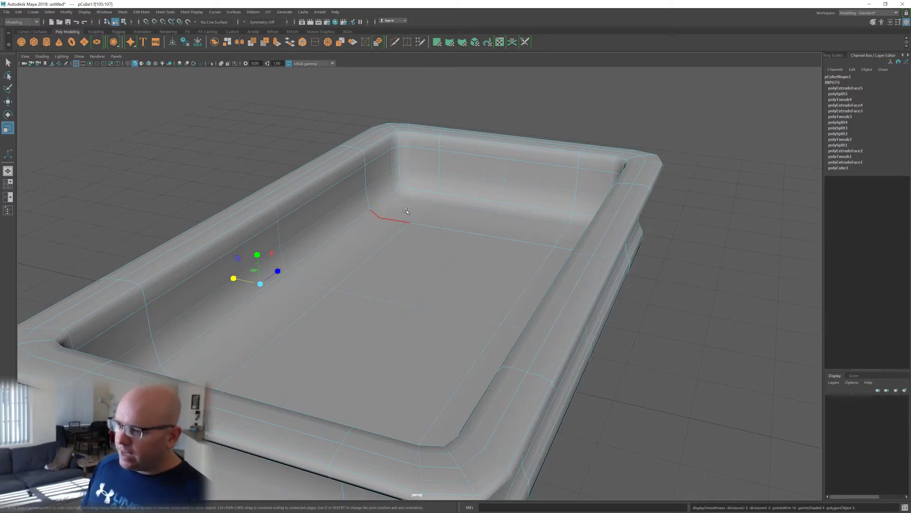
key(1)
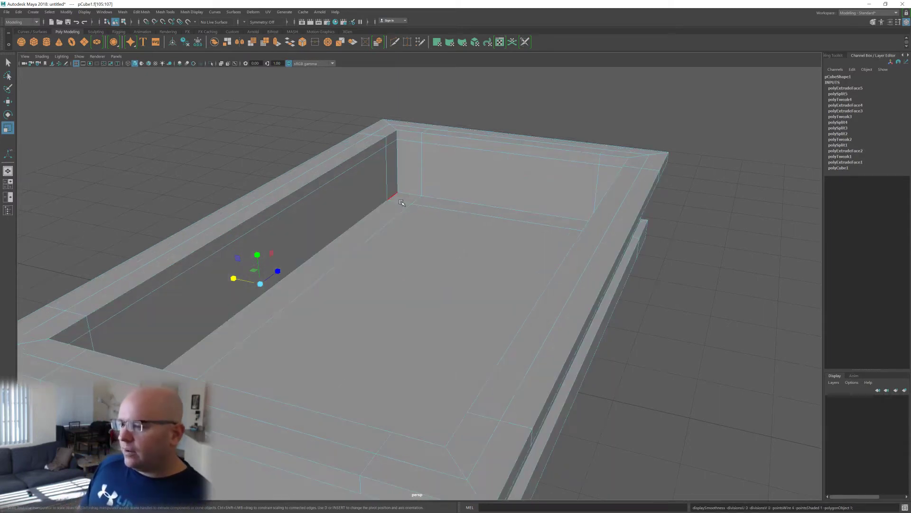
- Insert an edge loop around the inner walls just above the floor with the Multi-Cut tool and preview the bed smoothed
shift+right_click(413, 194)
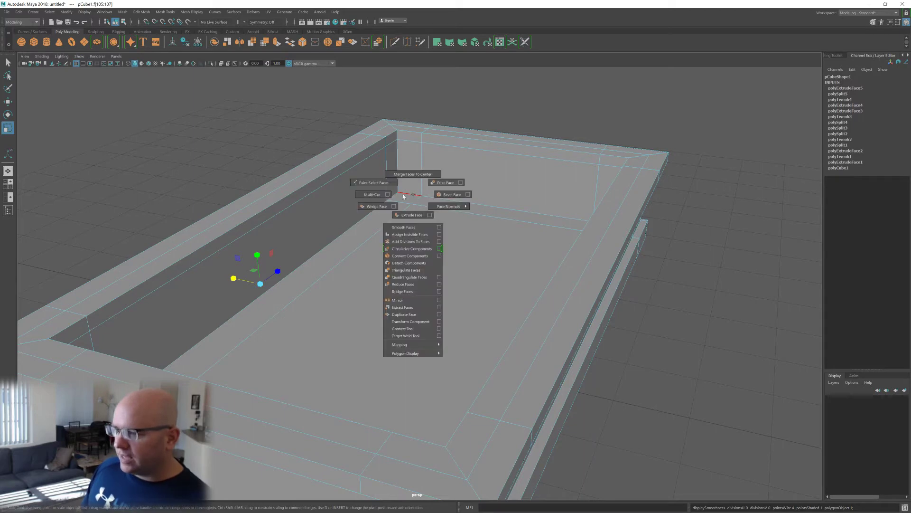
click(375, 196)
key(2)
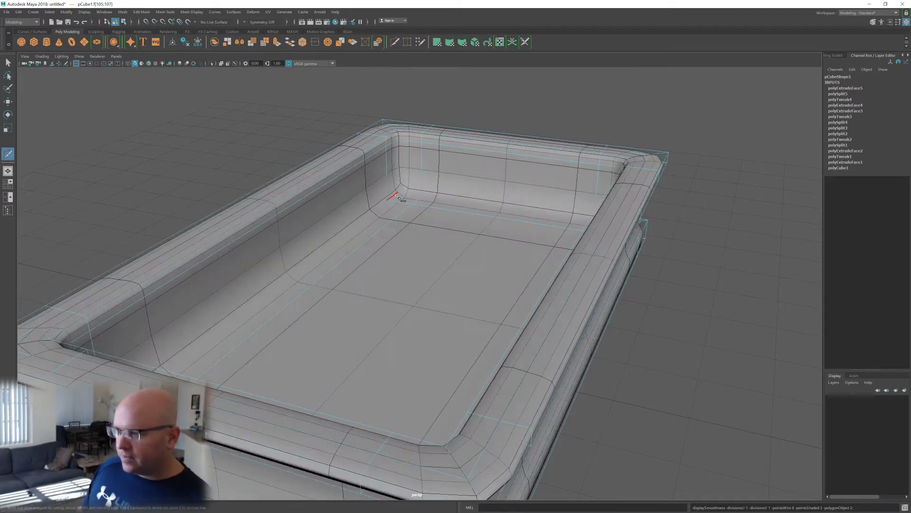
ctrl+click(422, 188)
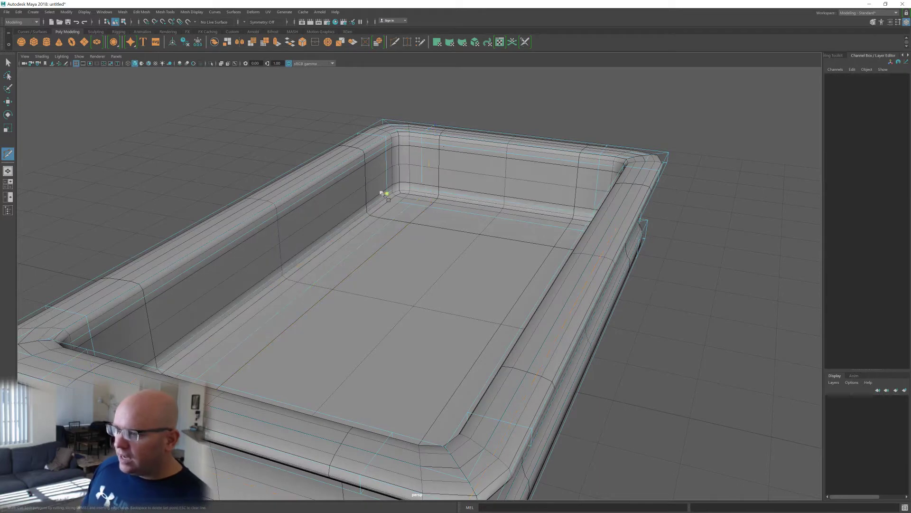
scroll(381, 200, up, 2)
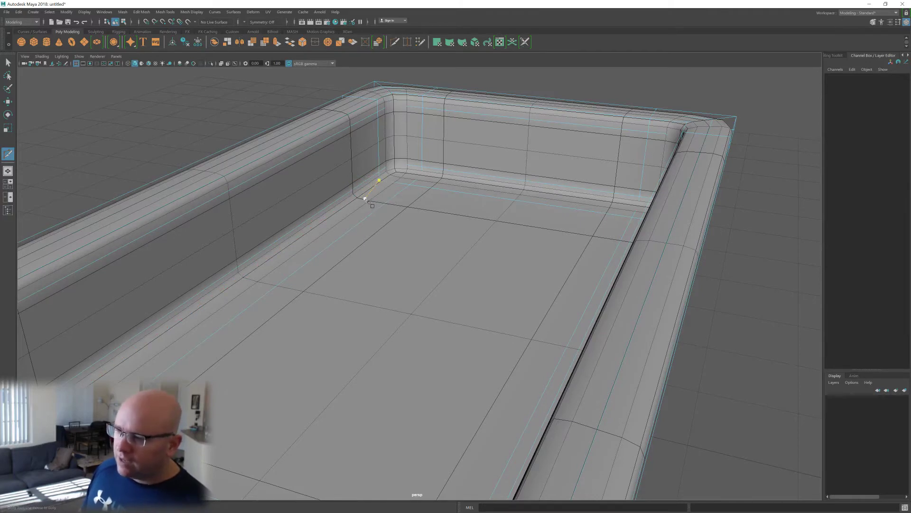
alt+drag(365, 199, 420, 225)
scroll(423, 213, down, 4)
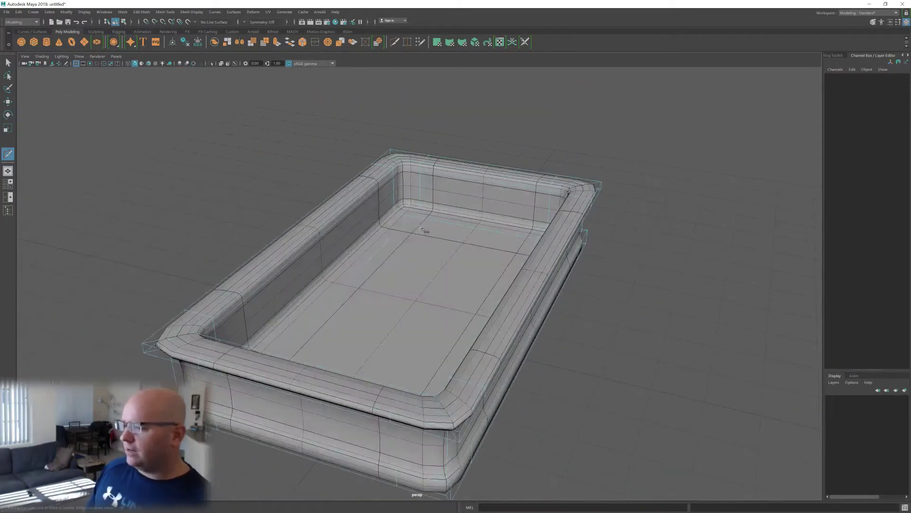
key(3)
key(w)
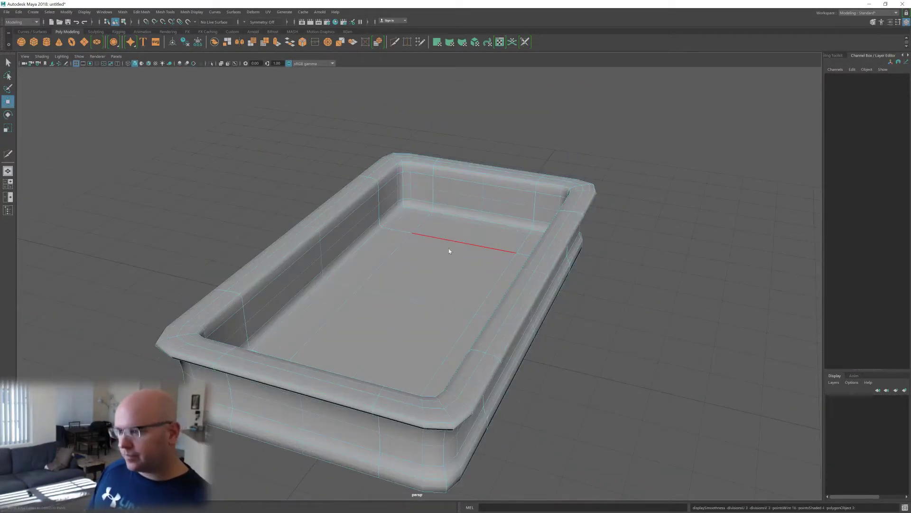
- Return to object mode and examine the smoothed bed with its wireframe displayed over the shading, from above and from the side
key(F8)
scroll(594, 249, down, 3)
click(557, 286)
scroll(557, 285, up, 3)
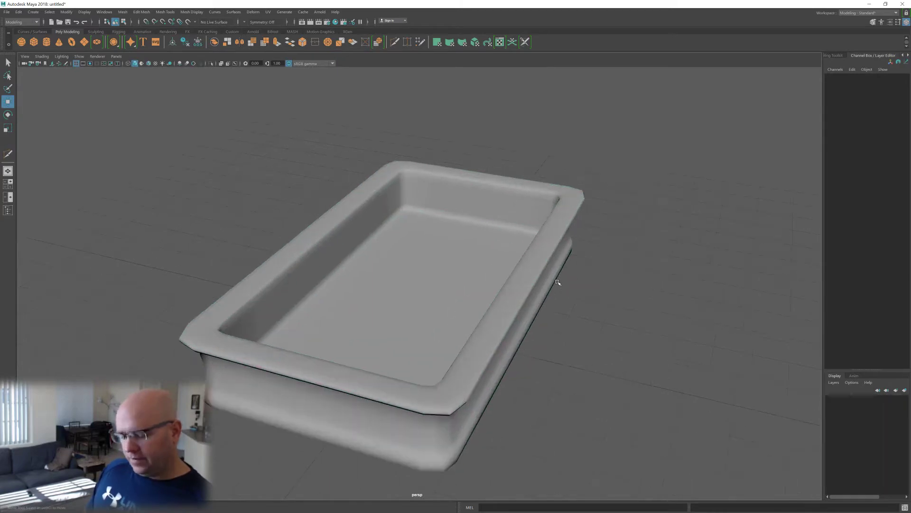
key(alt+5)
mouse_move(504, 229)
alt+mouse_down()
mouse_move(549, 273)
mouse_move(589, 259)
mouse_move(537, 272)
alt+mouse_up()
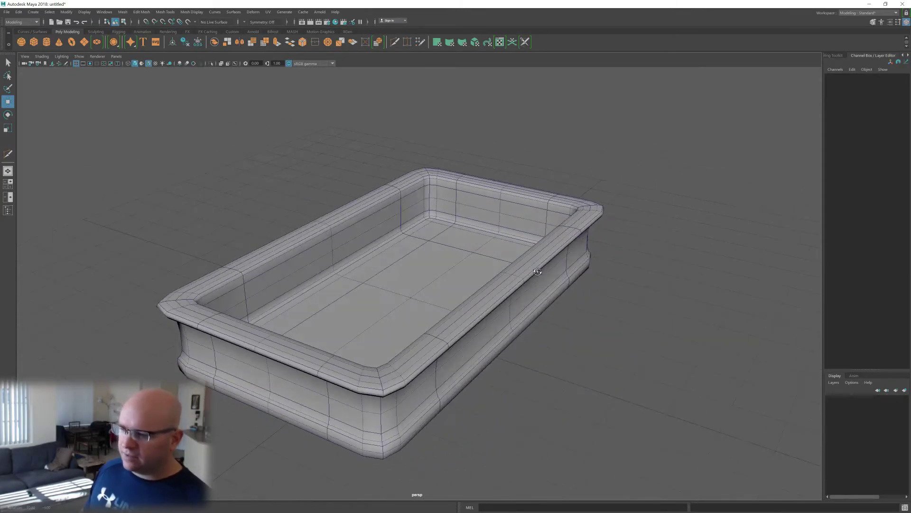
scroll(539, 272, up, 3)
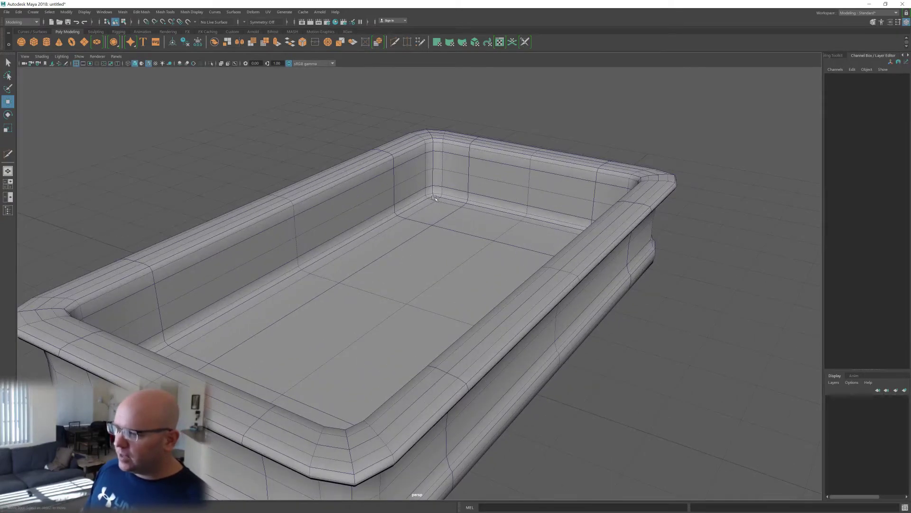
scroll(431, 217, down, 5)
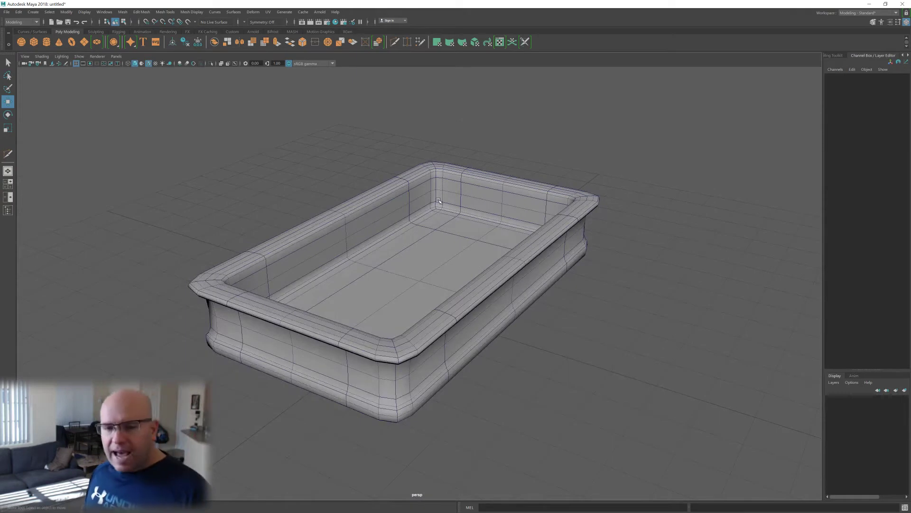
scroll(445, 192, down, 4)
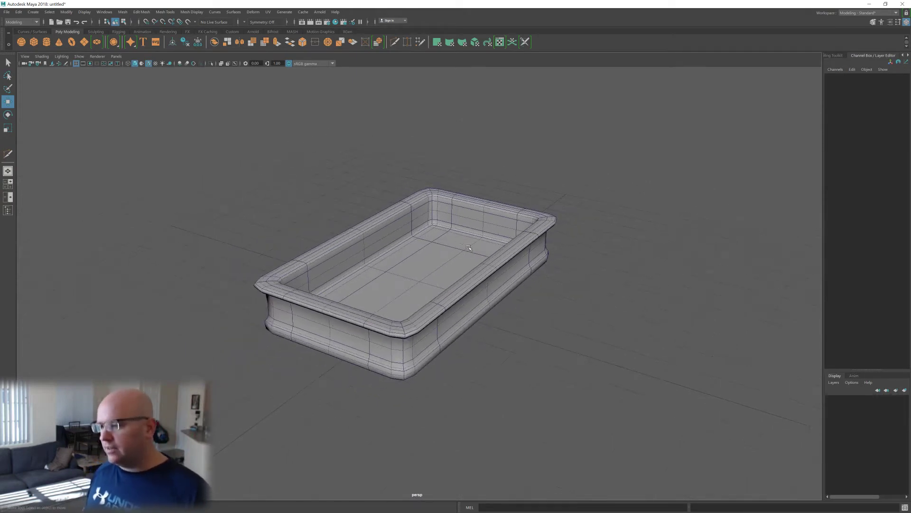
click(497, 275)
click(519, 323)
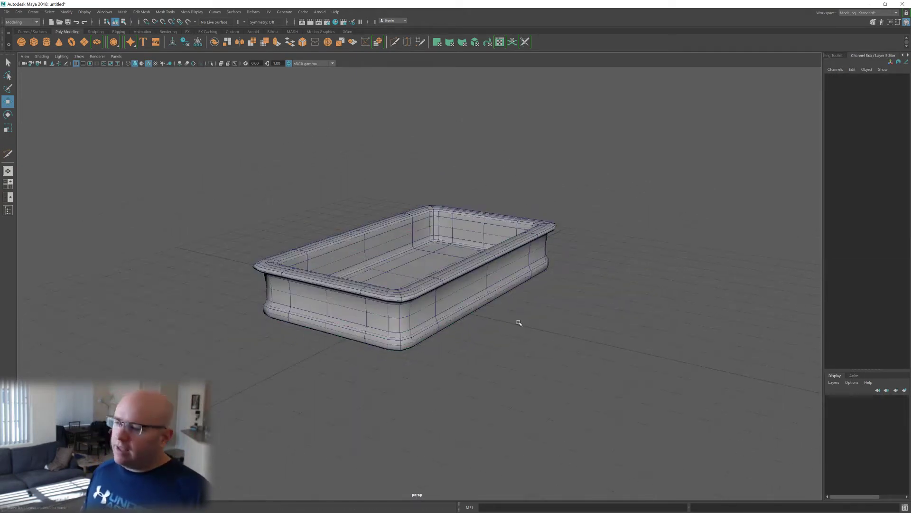
- Select the bed and compare its smooth preview with the unsmoothed mesh, checking the rim, inner corners and floor
click(463, 278)
scroll(462, 280, up, 8)
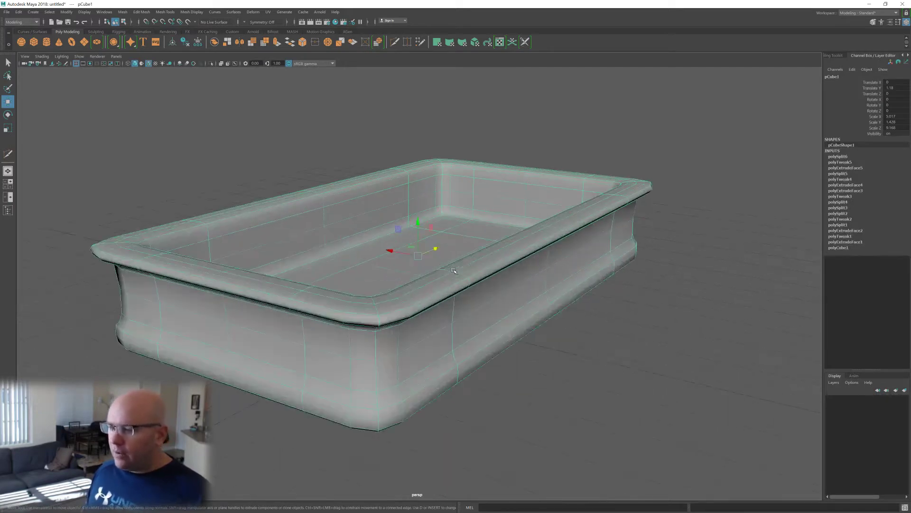
scroll(462, 280, down, 4)
key(1)
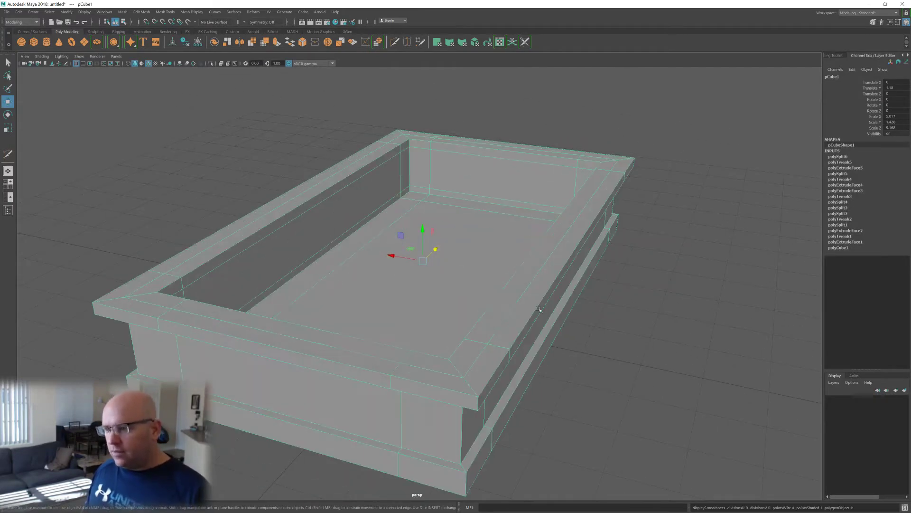
scroll(553, 315, down, 4)
mouse_move(562, 302)
alt+mouse_down()
mouse_move(549, 319)
mouse_move(552, 305)
alt+mouse_up()
key(3)
key(1)
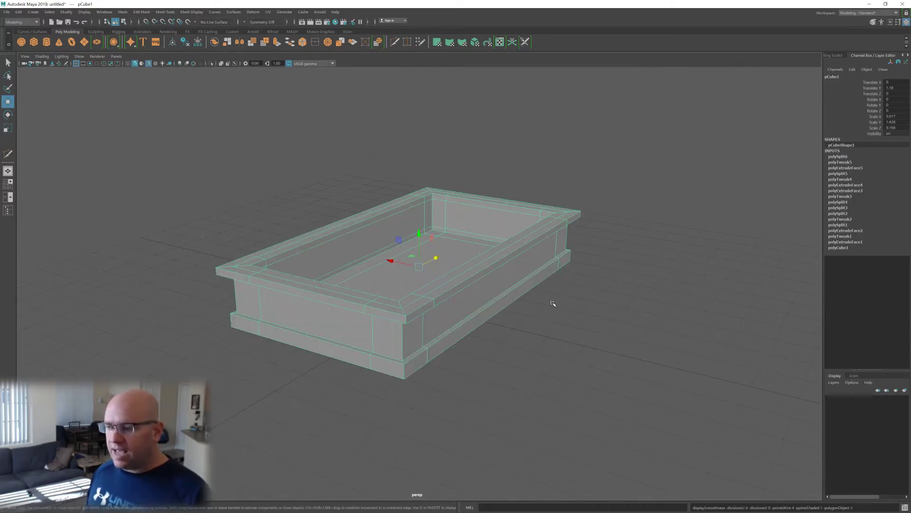
key(3)
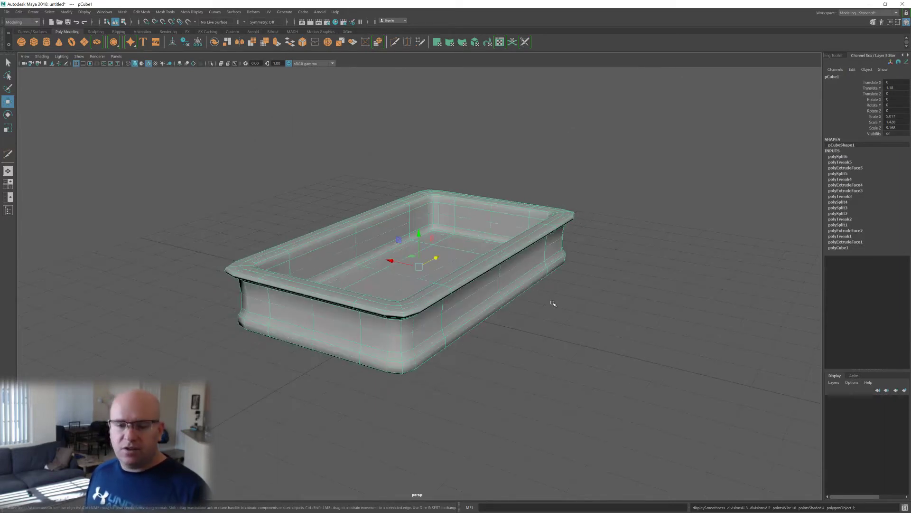
alt+drag(459, 231, 479, 260)
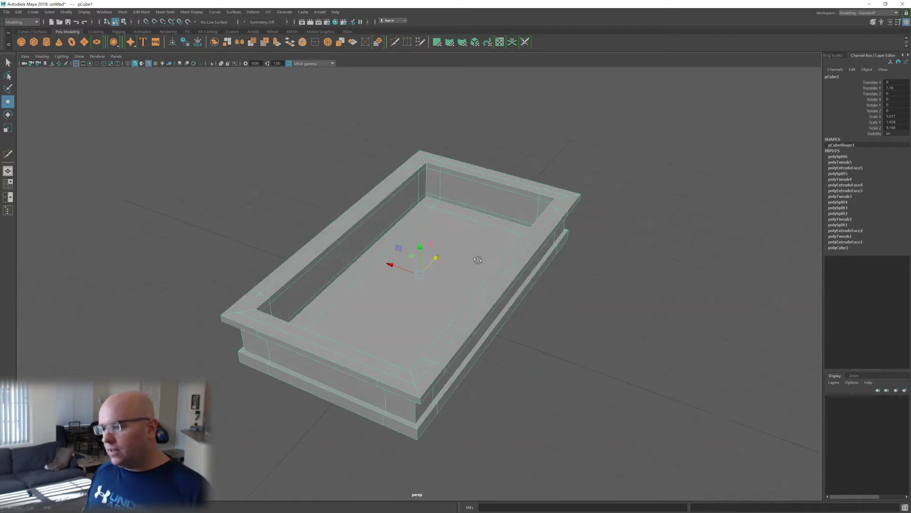
key(3)
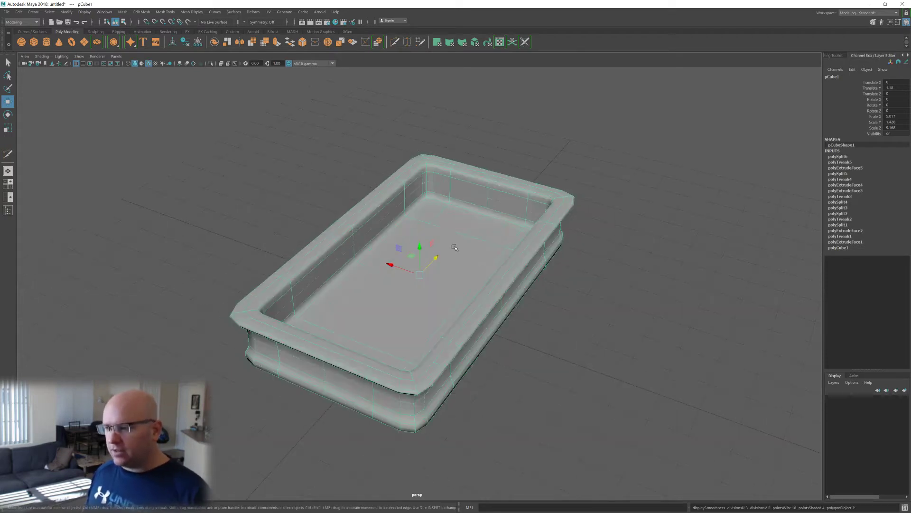
key(1)
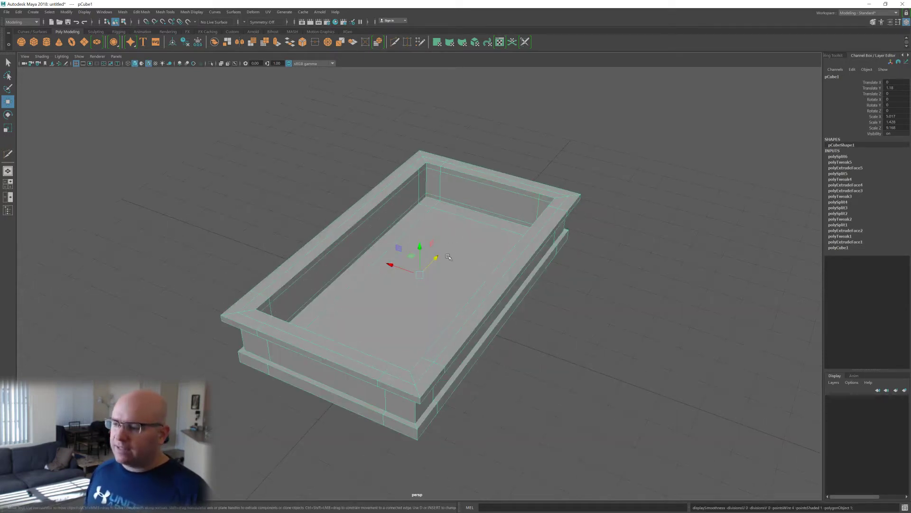
alt+drag(448, 257, 425, 254)
- Apply Smooth to the bed's mesh with one division and reselect the bed as an object
shift+right_drag(434, 230, 433, 270)
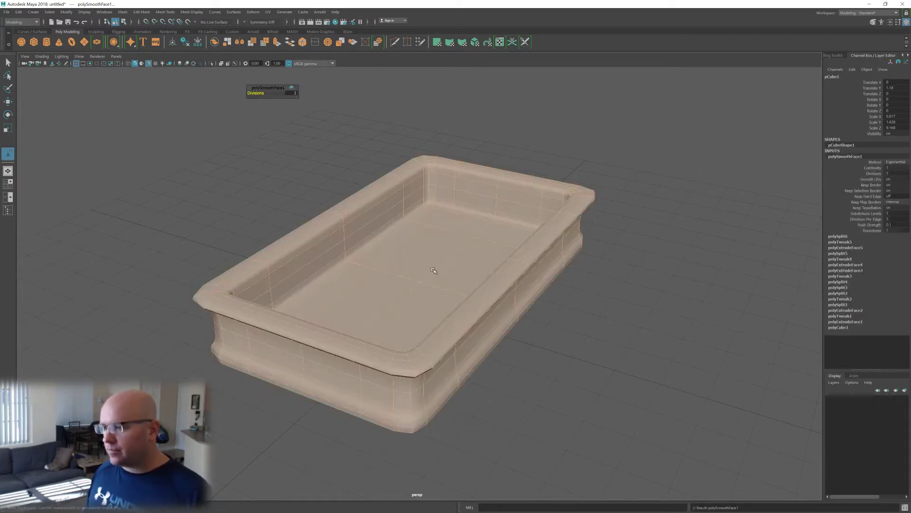
scroll(451, 282, up, 2)
scroll(454, 283, down, 3)
click(466, 305)
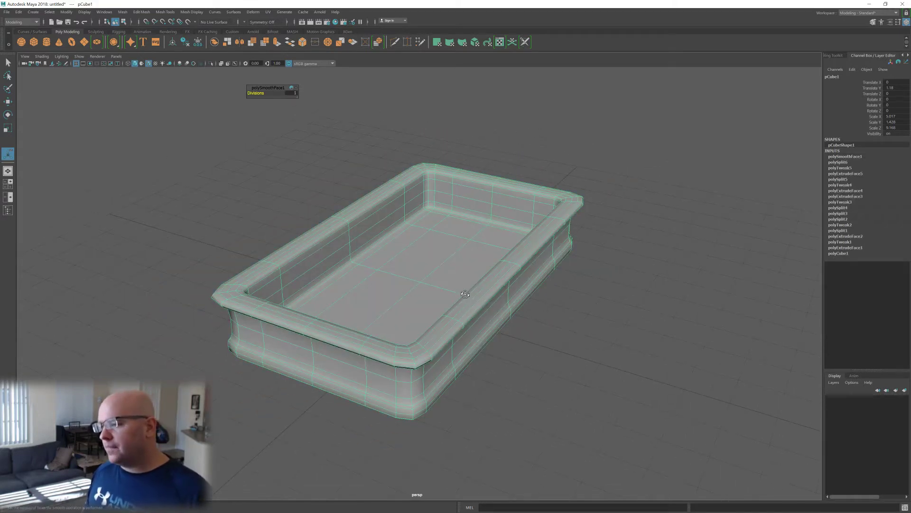
- Examine the subdivided bed's topology in smooth preview and unsmoothed, including the floor's edge loops from directly above
alt+drag(462, 292, 458, 295)
key(3)
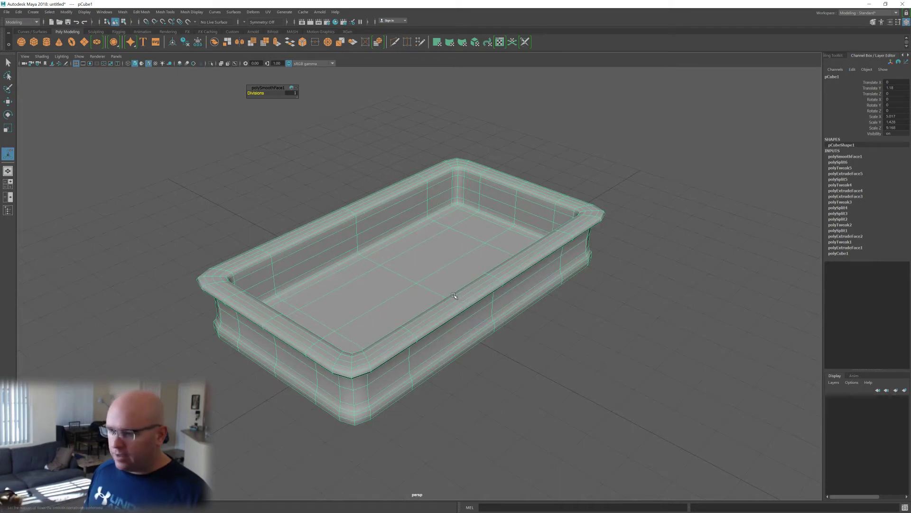
scroll(445, 292, up, 4)
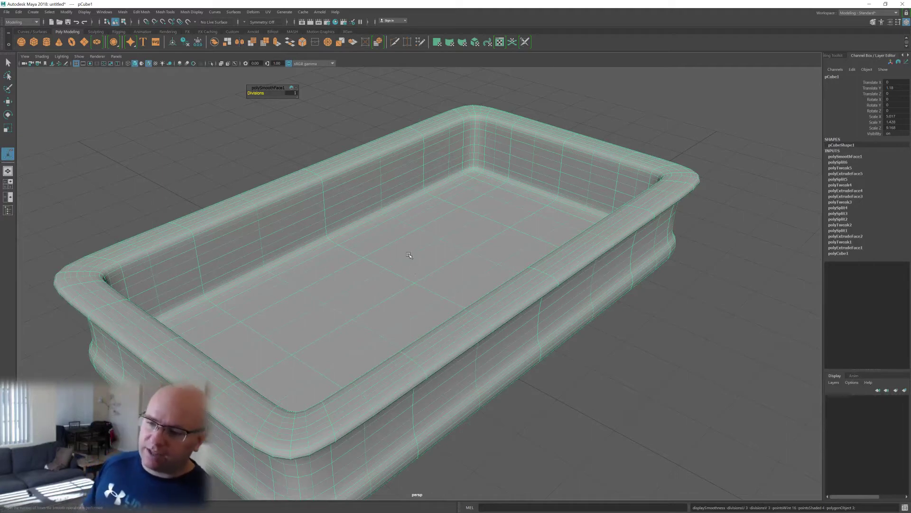
key(1)
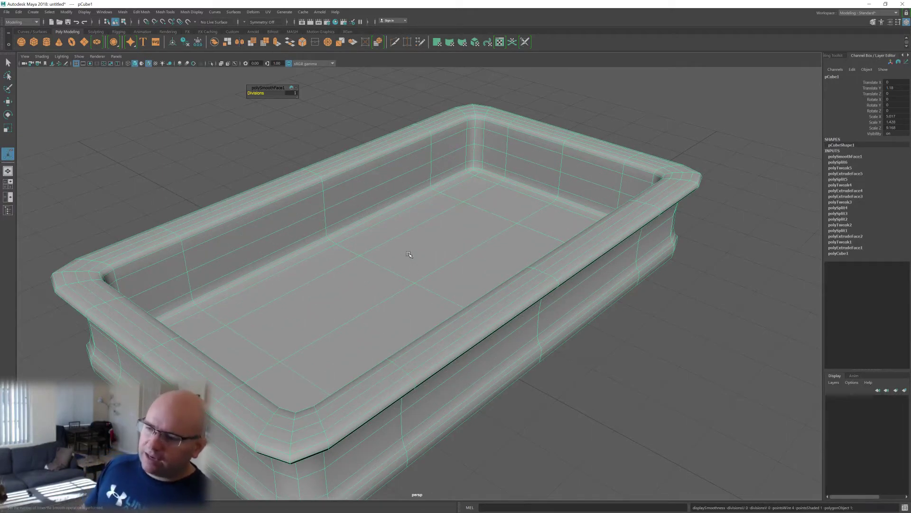
alt+drag(417, 248, 387, 237)
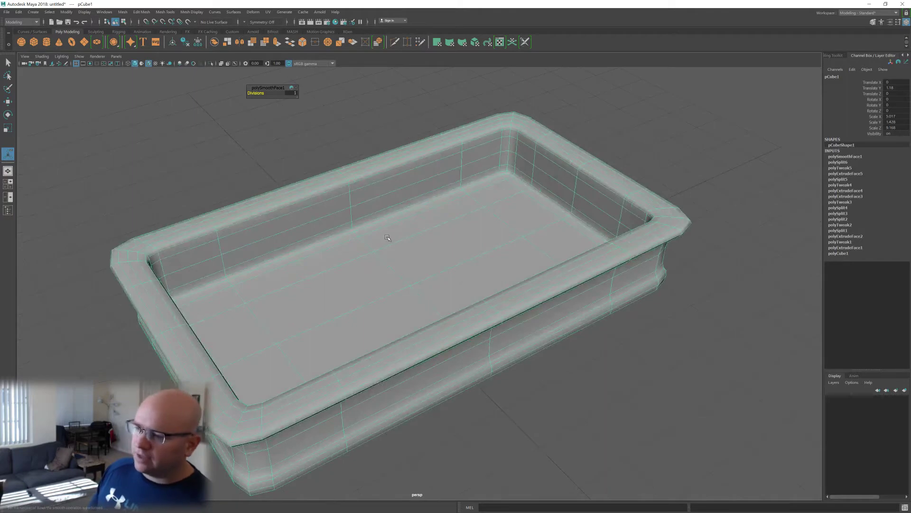
alt+drag(245, 260, 234, 246)
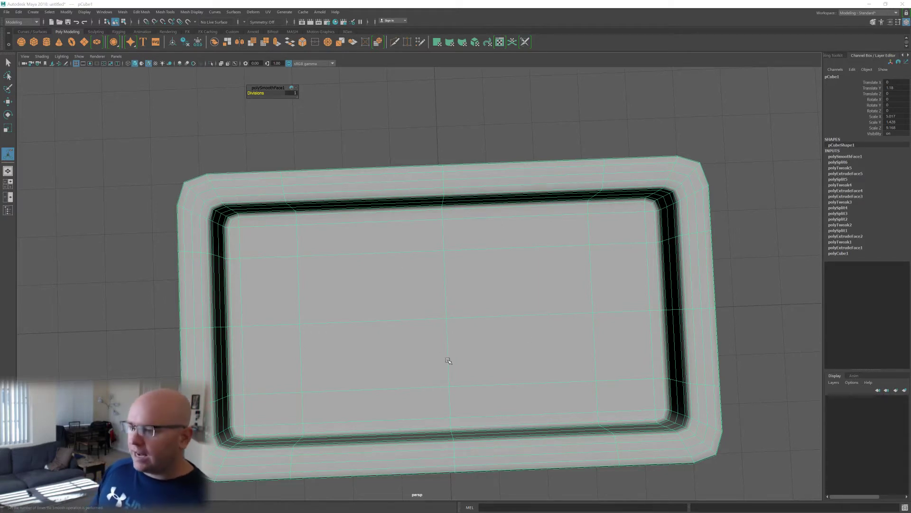
alt+drag(448, 361, 450, 316)
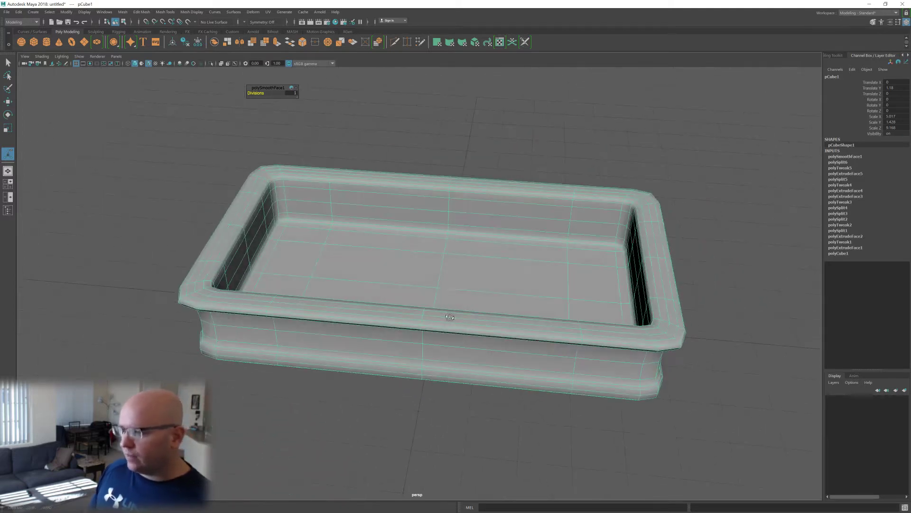
- In edge mode, select the edge loop crossing the middle of the bed, slide it along Z and delete it
right_drag(453, 289, 454, 240)
double_click(443, 262)
alt+drag(453, 266, 500, 272)
key(4)
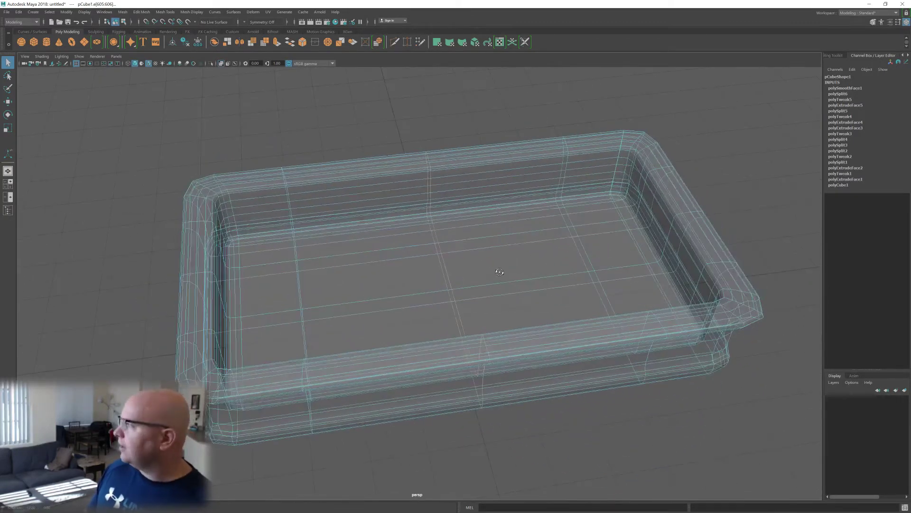
key(5)
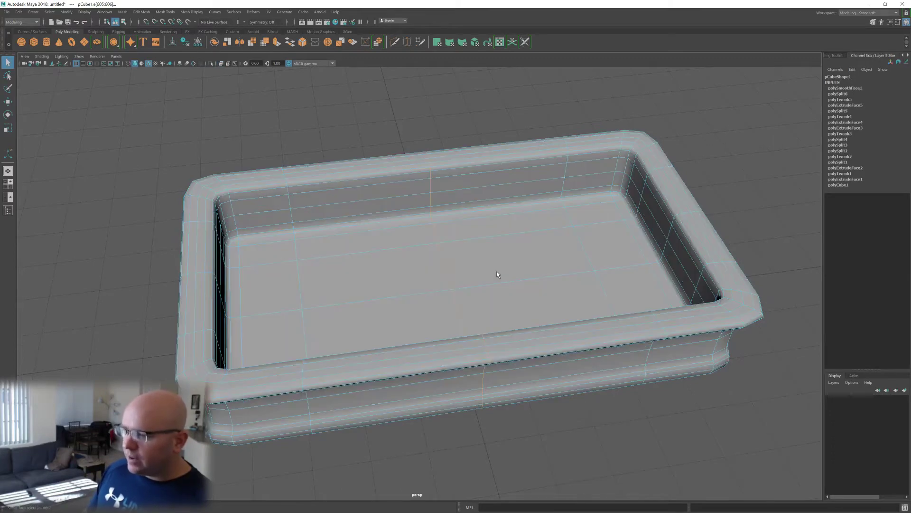
key(4)
key(w)
key(5)
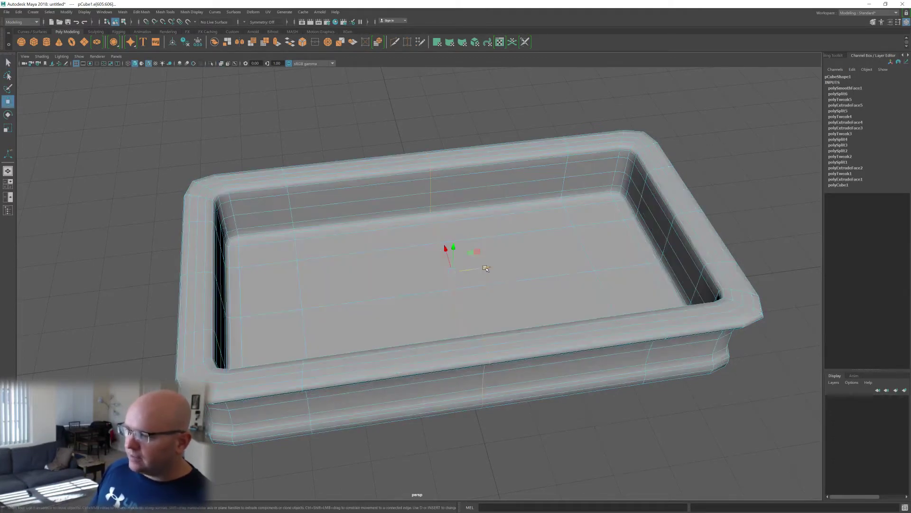
drag(485, 268, 523, 264)
drag(421, 276, 494, 269)
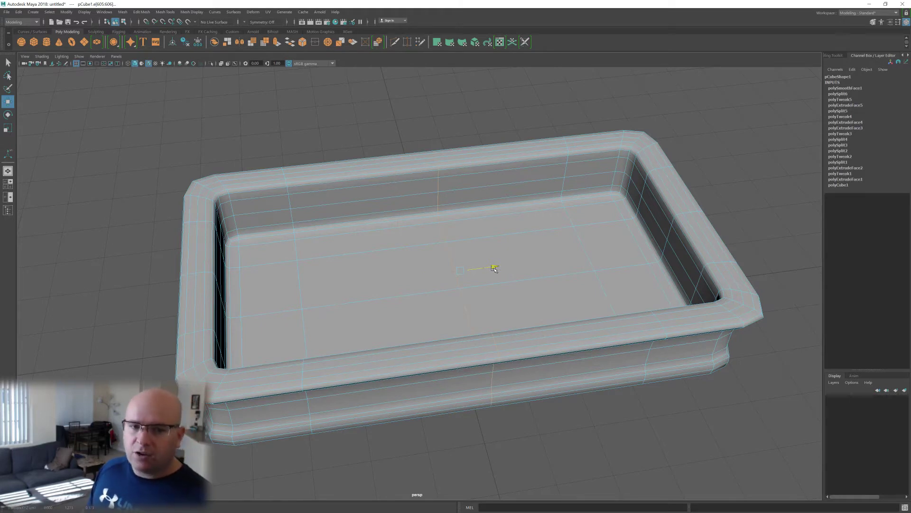
drag(495, 269, 492, 236)
shift+right_click(491, 236)
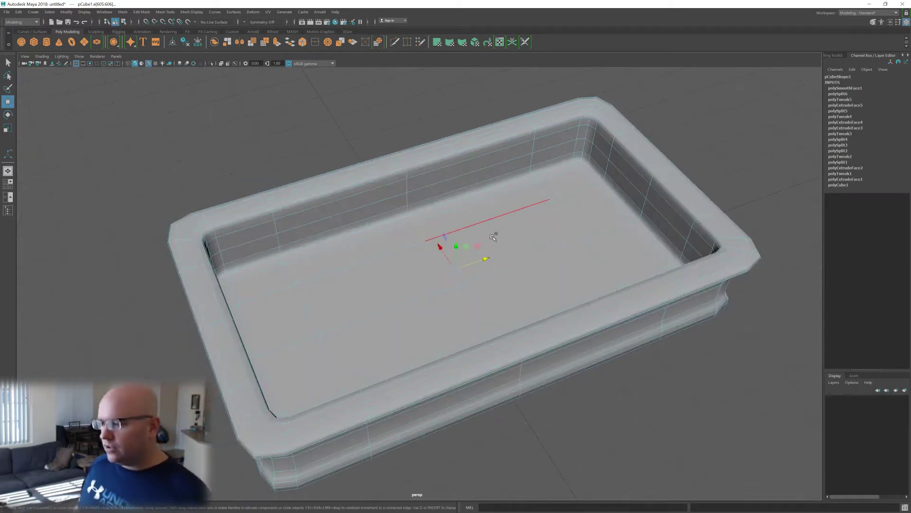
right_drag(492, 236, 465, 247)
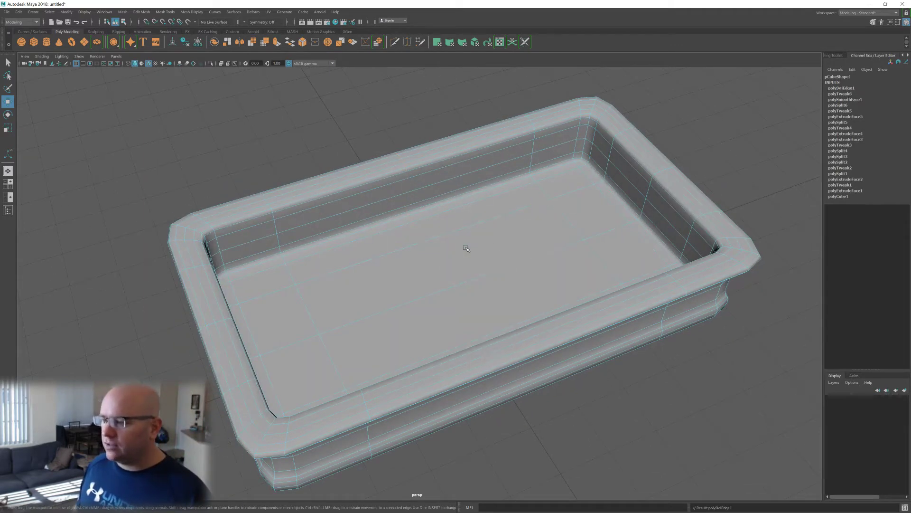
- Delete the crosswise edge loop near one short end of the bed, including its vertices
alt+drag(466, 248, 366, 246)
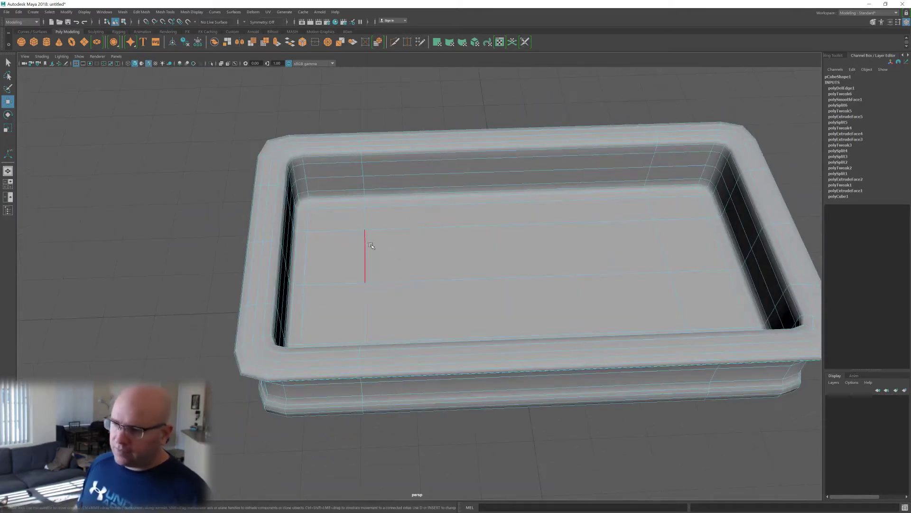
click(365, 246)
double_click(364, 245)
alt+drag(466, 268, 468, 262)
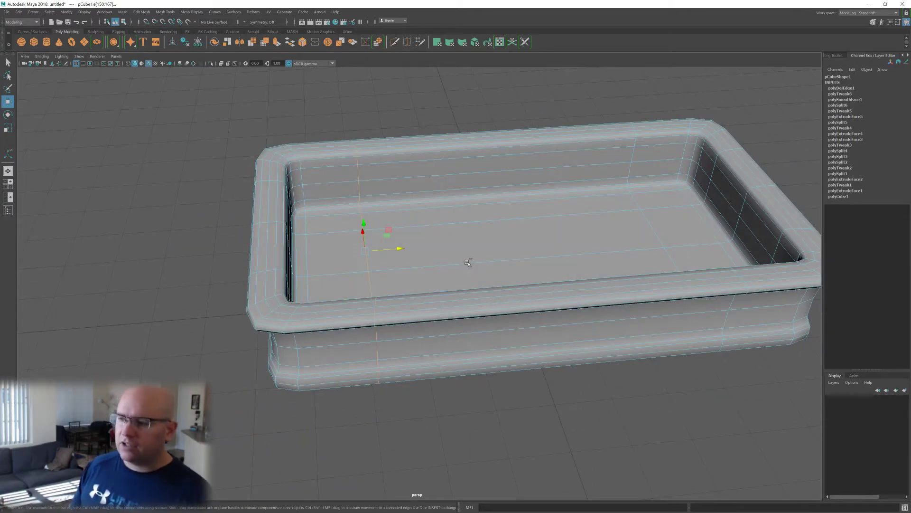
key(ctrl+Delete)
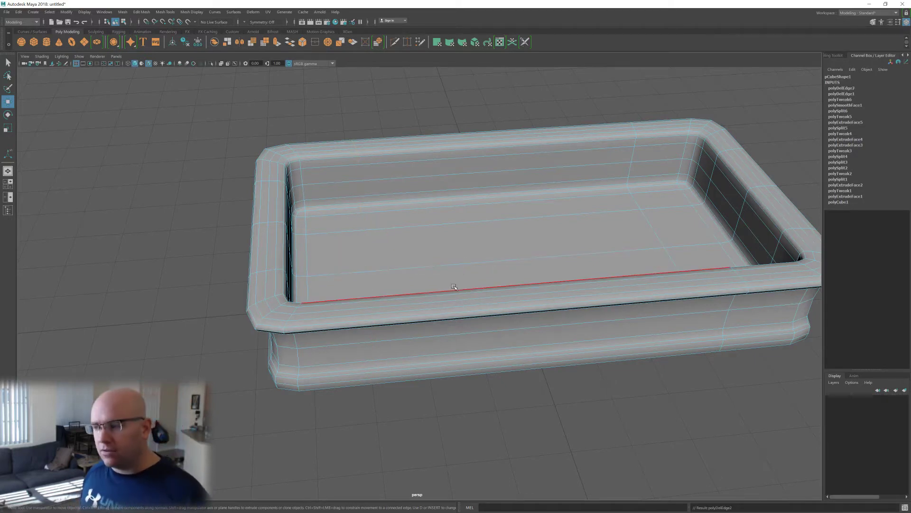
- Try deleting the crosswise edge loop near the opposite short end of the bed, and undo the deletion
alt+drag(454, 287, 490, 251)
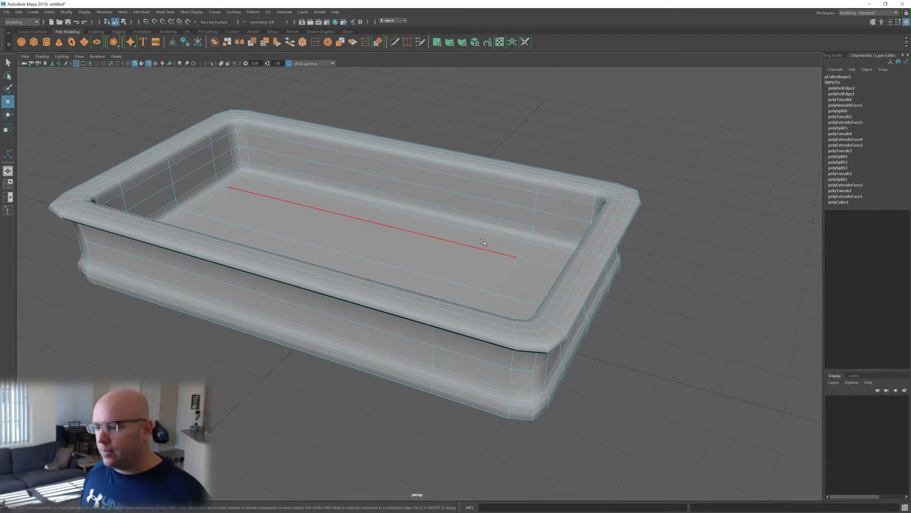
alt+middle_drag(468, 266, 494, 268)
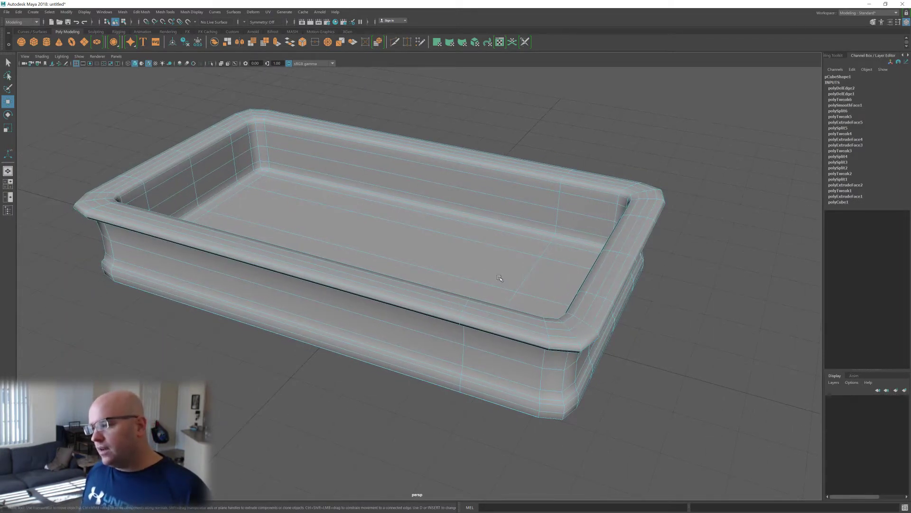
alt+drag(499, 278, 494, 279)
click(529, 289)
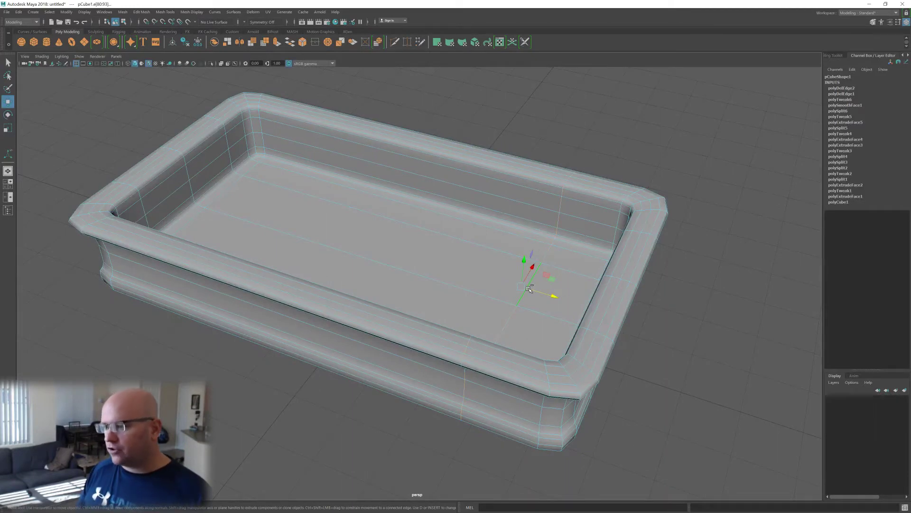
key(Delete)
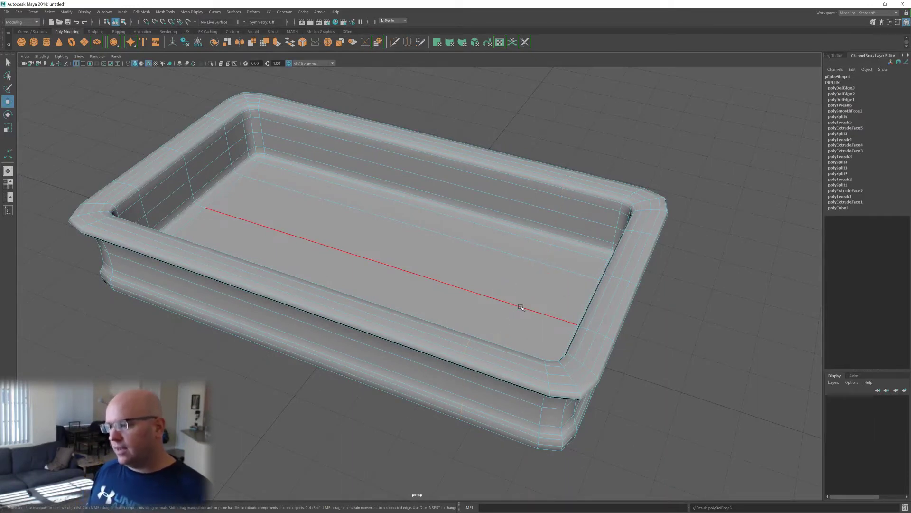
key(ctrl+z)
alt+middle_drag(482, 257, 465, 264)
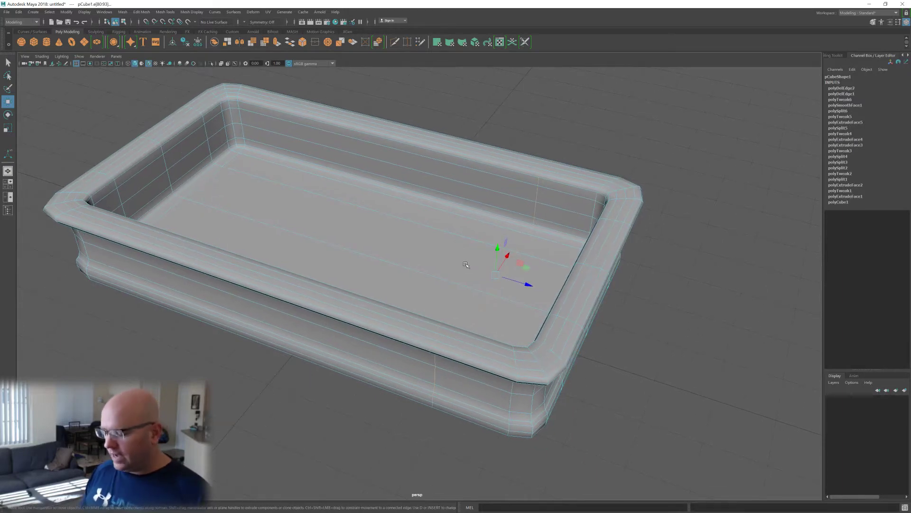
- Try plain-deleting the crosswise edge loop near the bed's short end and moving its leftover vertices, and undo back to the selected loop
click(465, 265)
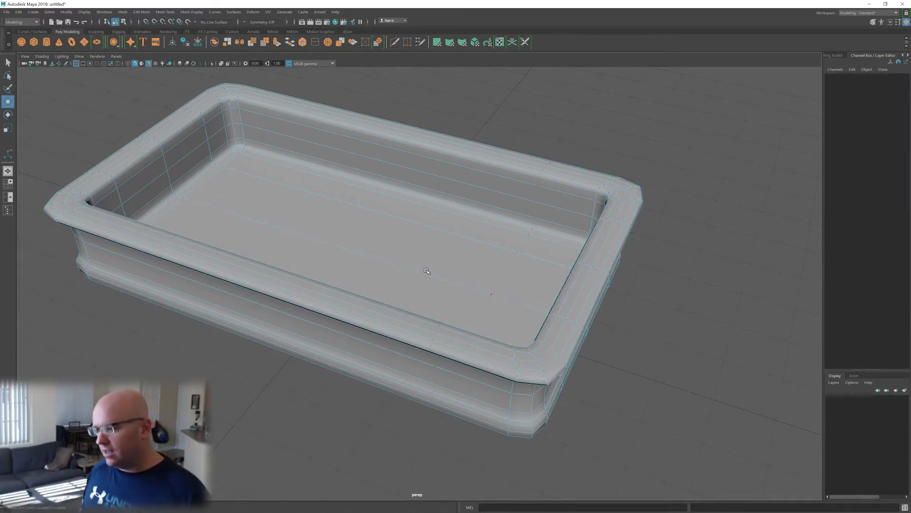
alt+right_drag(426, 270, 468, 278)
key(4)
alt+drag(528, 240, 535, 248)
mouse_move(523, 197)
mouse_down()
mouse_move(564, 327)
mouse_move(538, 261)
mouse_move(547, 202)
mouse_move(540, 262)
mouse_up()
key(5)
key(ctrl+z)
key(ctrl+z)
key(ctrl+z)
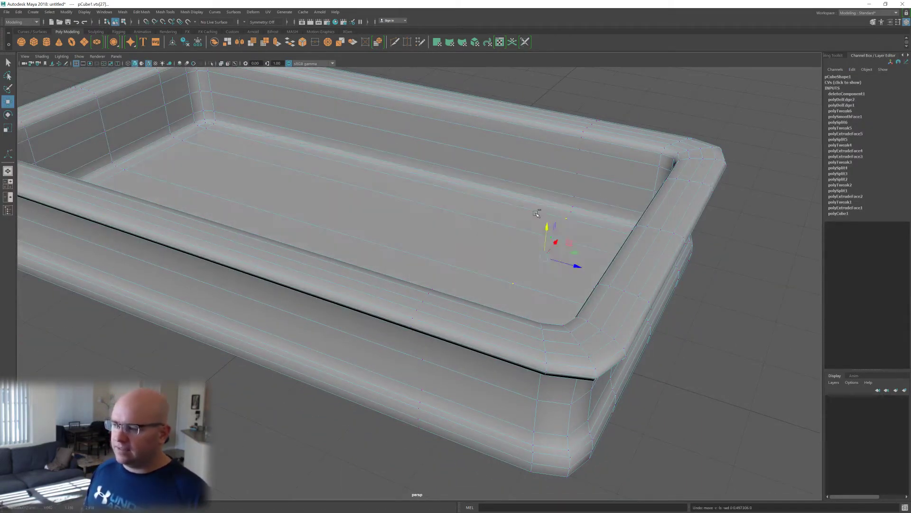
key(ctrl+z)
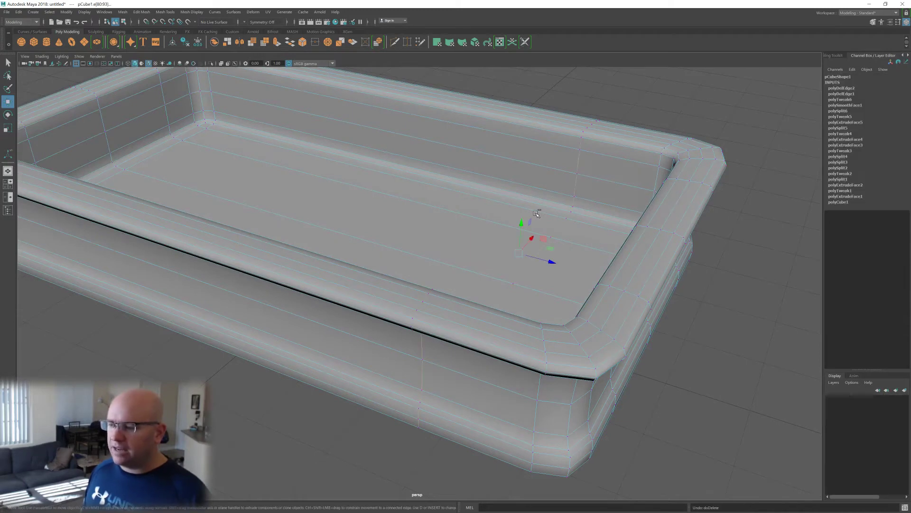
alt+drag(536, 229, 562, 254)
key(ctrl+z)
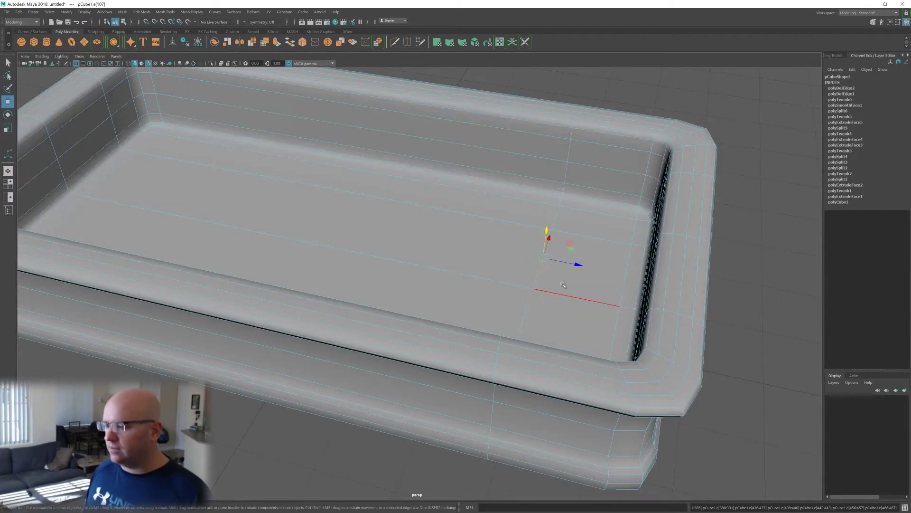
key(ctrl+z)
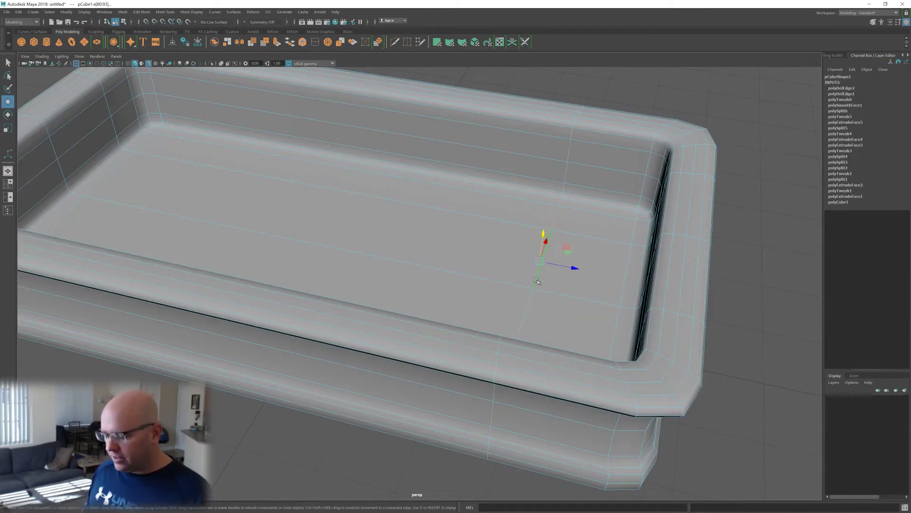
- Delete the crosswise edge loop near the remaining short end of the bed, including its vertices
key(Delete)
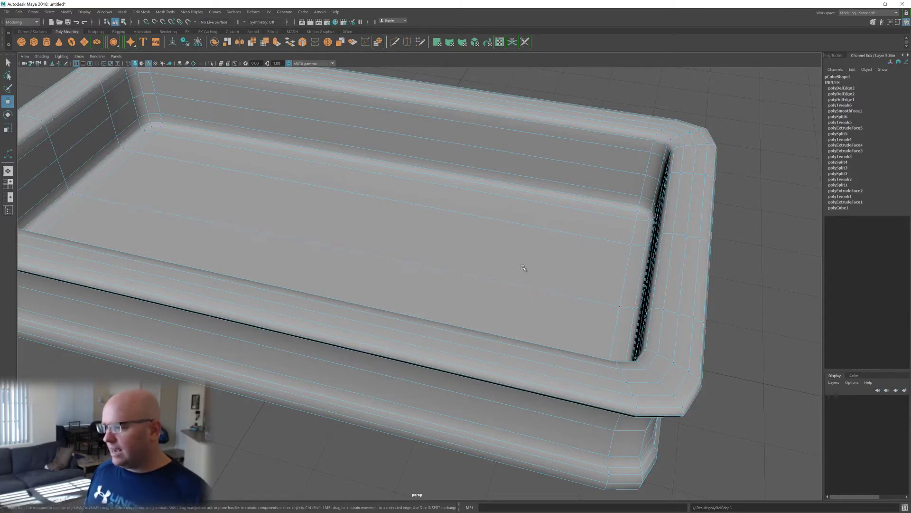
key(f)
alt+drag(500, 263, 533, 275)
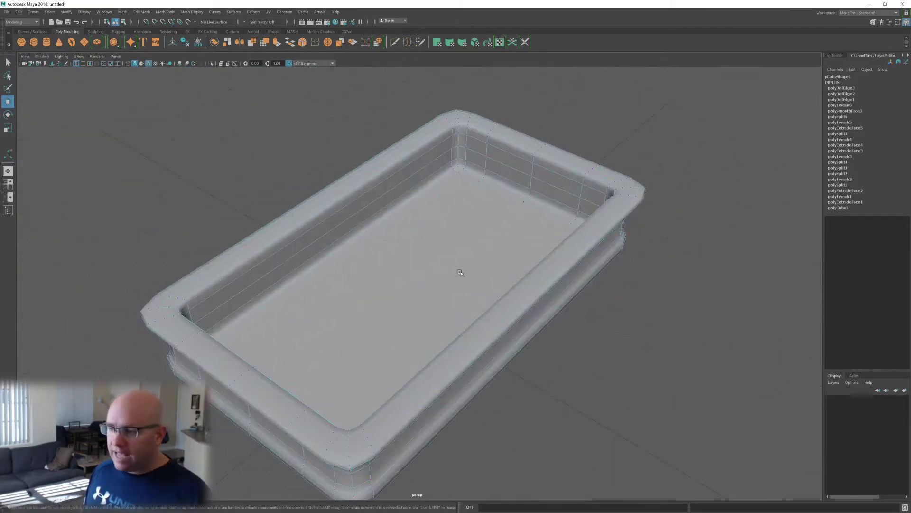
- Delete the three lengthwise edge loops crossing the bed's floor: the middle one and the one toward each long side
alt+drag(463, 273, 529, 246)
click(505, 236)
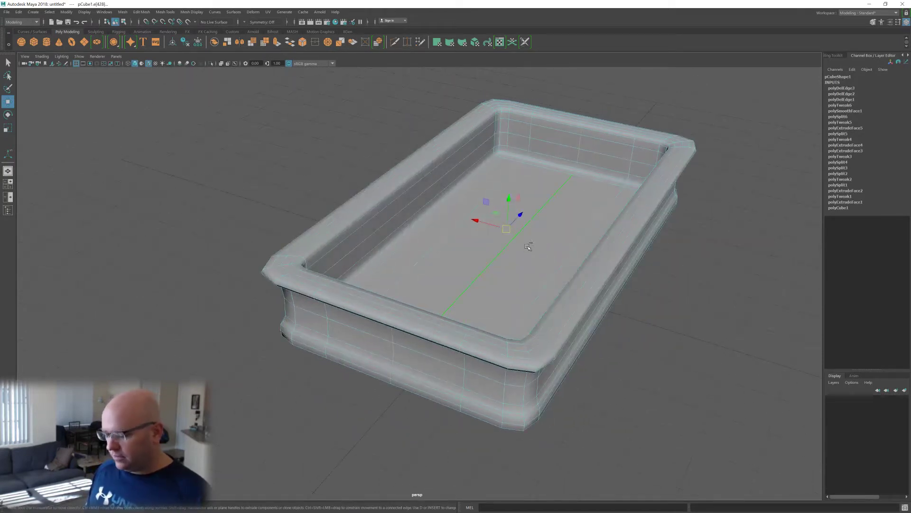
key(Delete)
alt+drag(533, 297, 534, 287)
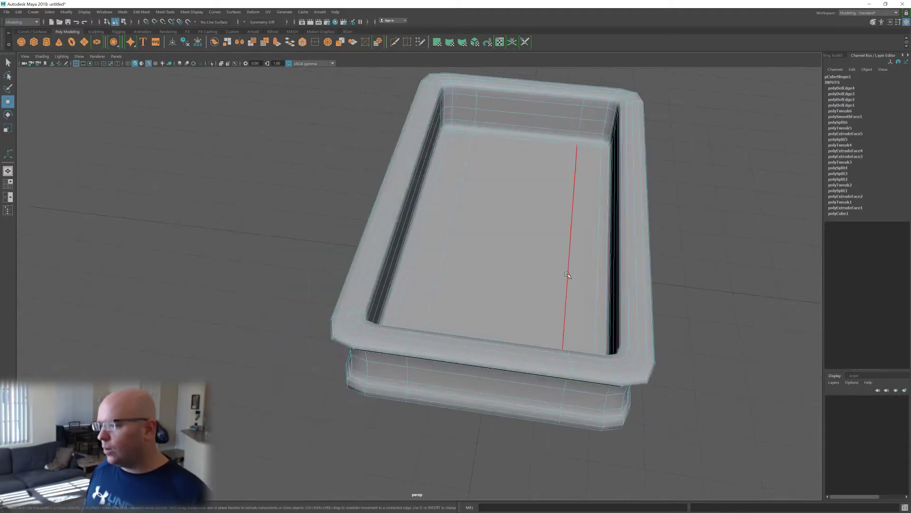
double_click(567, 273)
shift+right_click(568, 276)
click(531, 286)
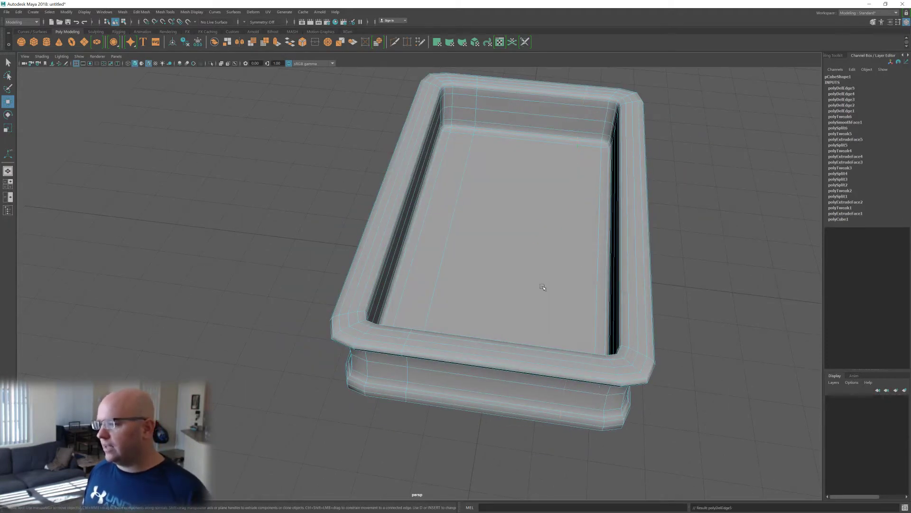
double_click(454, 212)
shift+right_click(455, 212)
click(422, 221)
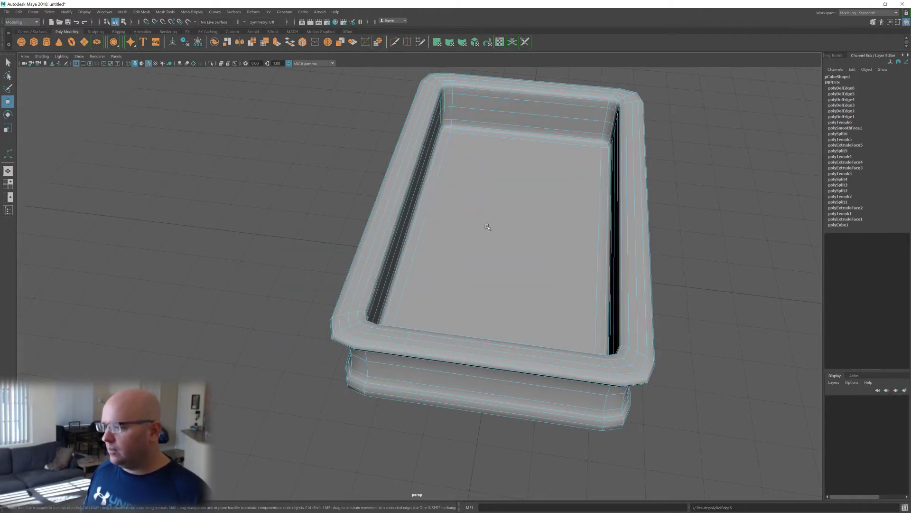
- Delete the three horizontal edge loops running around the bed's inner walls, one after another
alt+drag(484, 217, 545, 223)
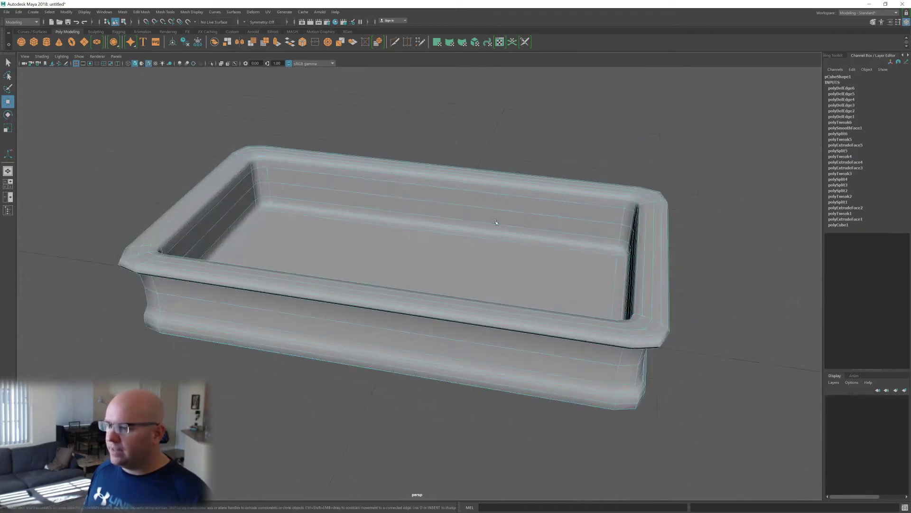
double_click(469, 206)
shift+right_click(469, 207)
click(454, 219)
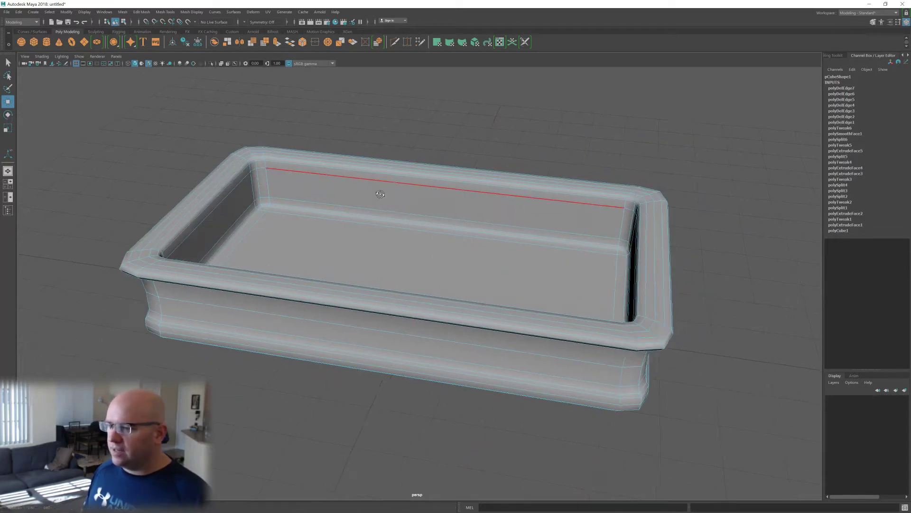
double_click(388, 187)
shift+right_click(387, 189)
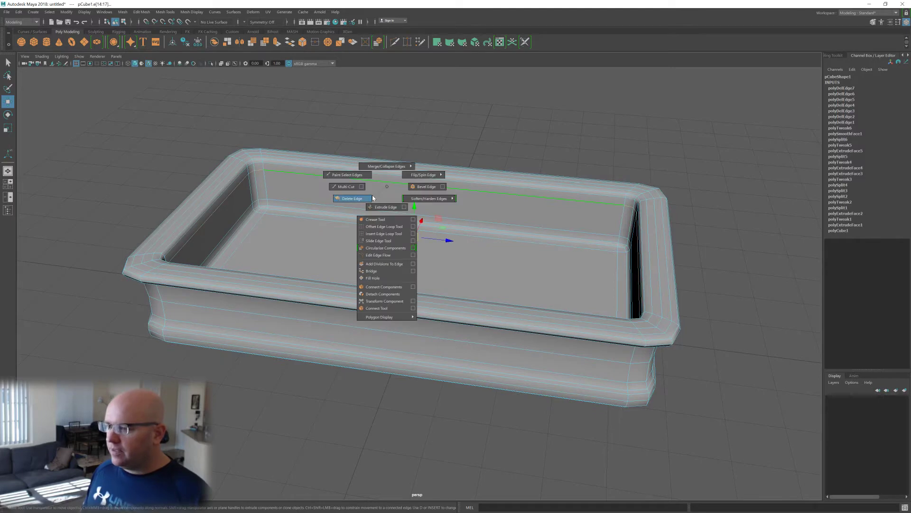
click(375, 199)
alt+drag(386, 206, 374, 187)
double_click(373, 198)
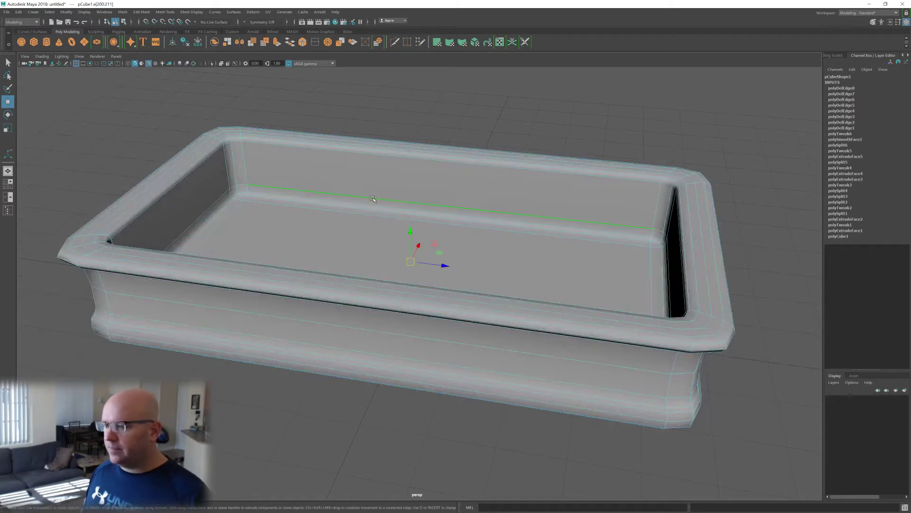
shift+right_drag(377, 198, 354, 213)
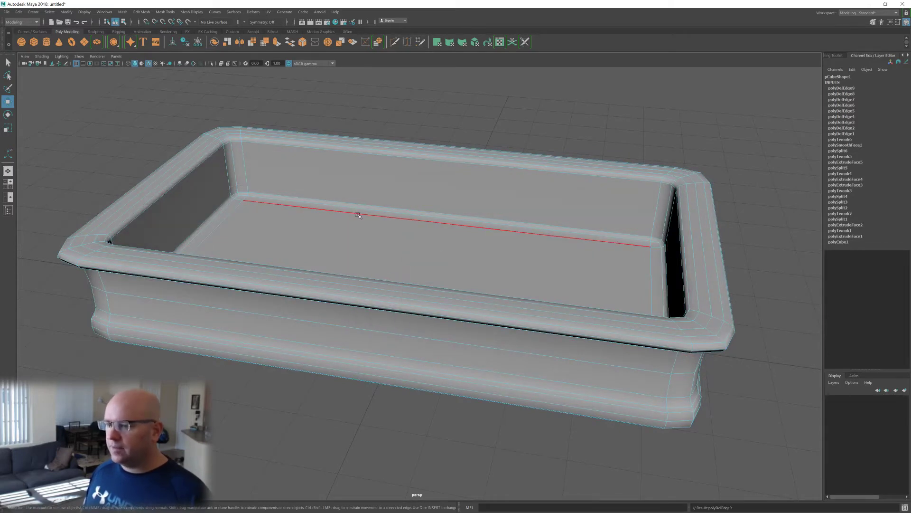
- Delete the edge loop running around the bed's inner floor just beside the base of the walls
alt+drag(358, 215, 490, 224)
click(335, 196)
shift+right_drag(489, 224, 470, 236)
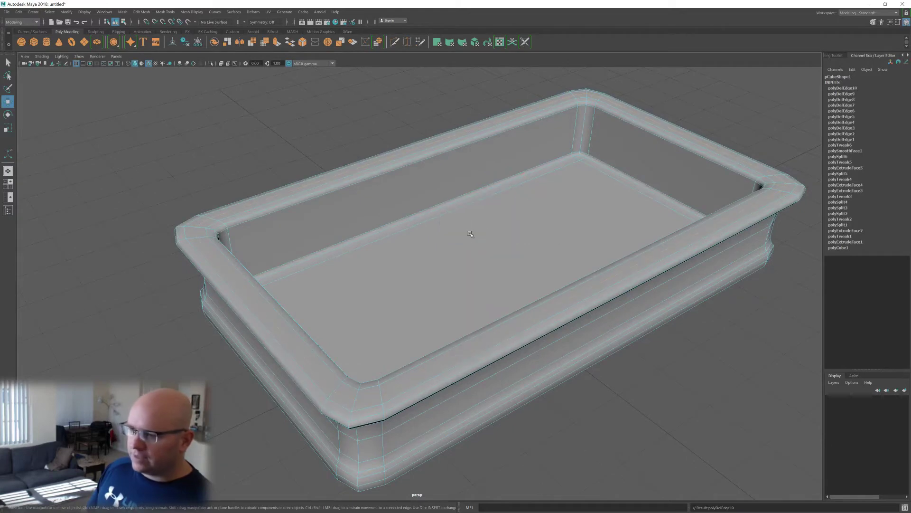
- Delete the horizontal edge loop running around the middle of the bed's outer walls
mouse_move(415, 259)
alt+mouse_down()
mouse_move(403, 254)
mouse_move(415, 245)
alt+mouse_up()
scroll(380, 214, up, 4)
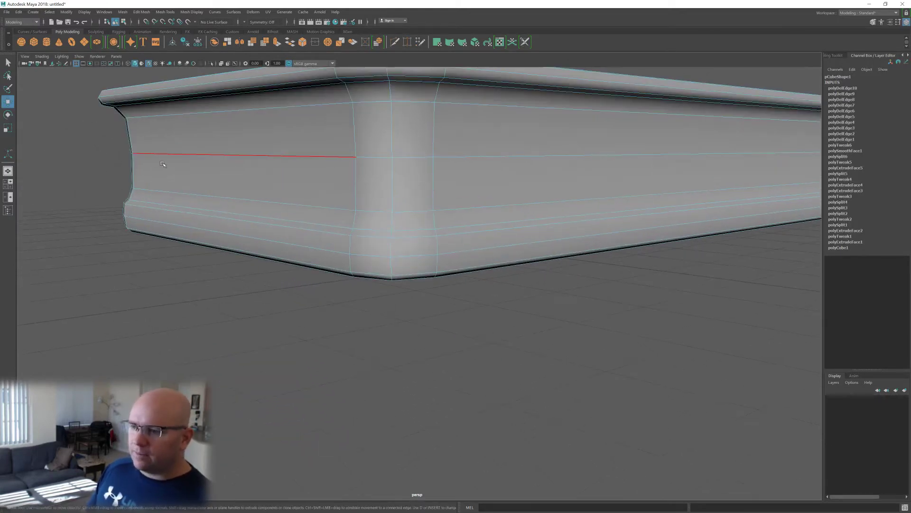
double_click(198, 156)
alt+drag(198, 156, 295, 166)
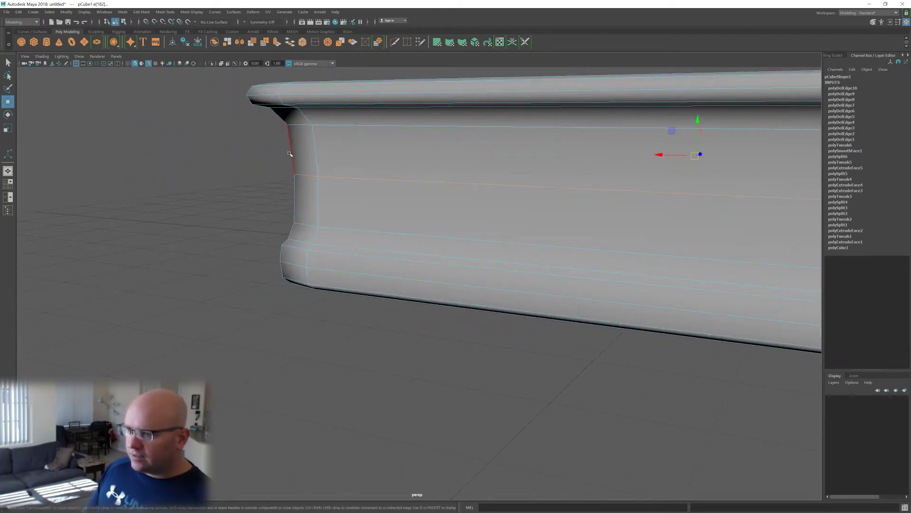
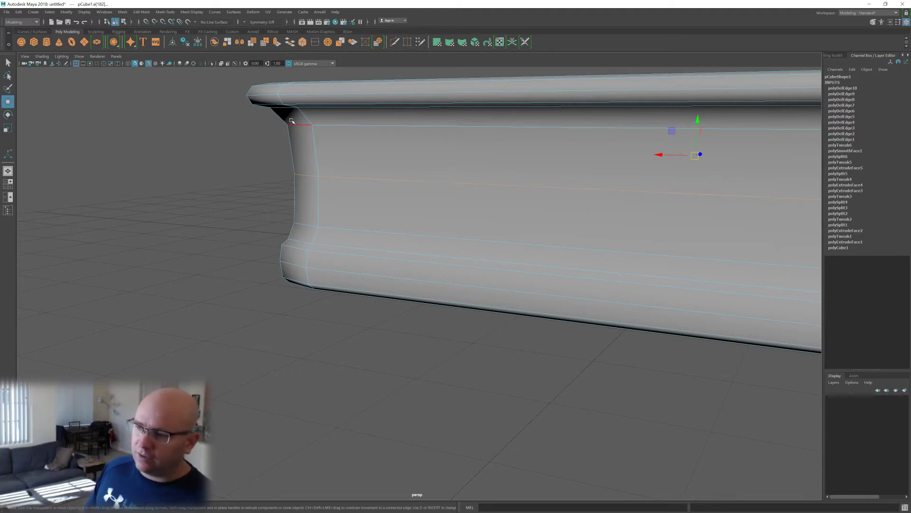
shift+right_drag(395, 161, 371, 173)
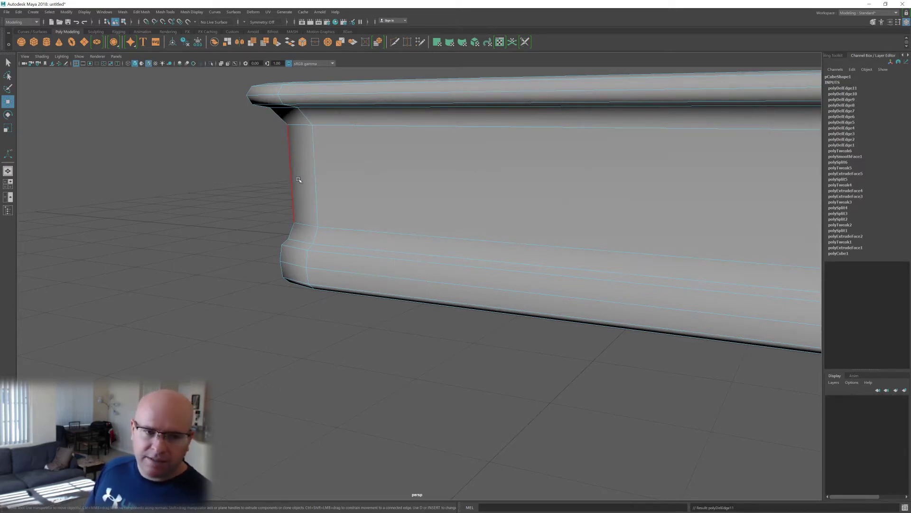
- Select the horizontal edge loop where the outer wall meets the slope above the bottom lip, and inspect it at the corner
double_click(314, 227)
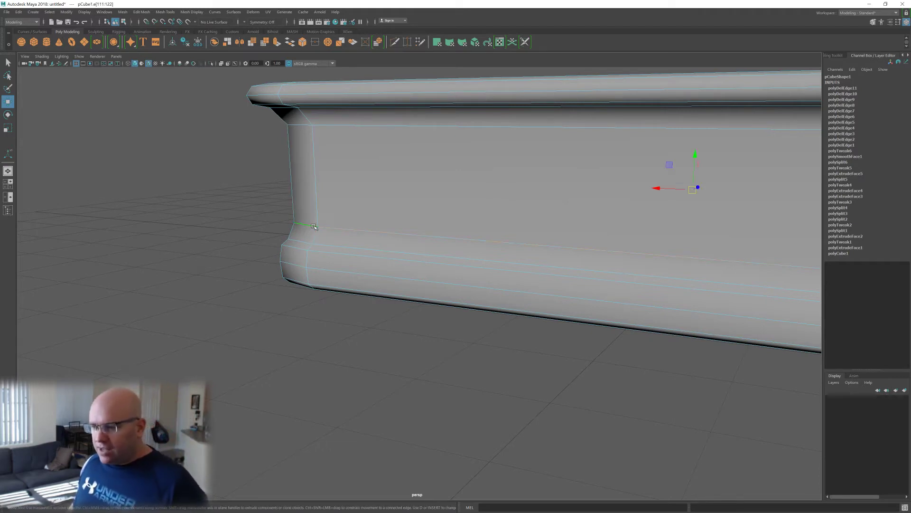
alt+drag(356, 203, 368, 201)
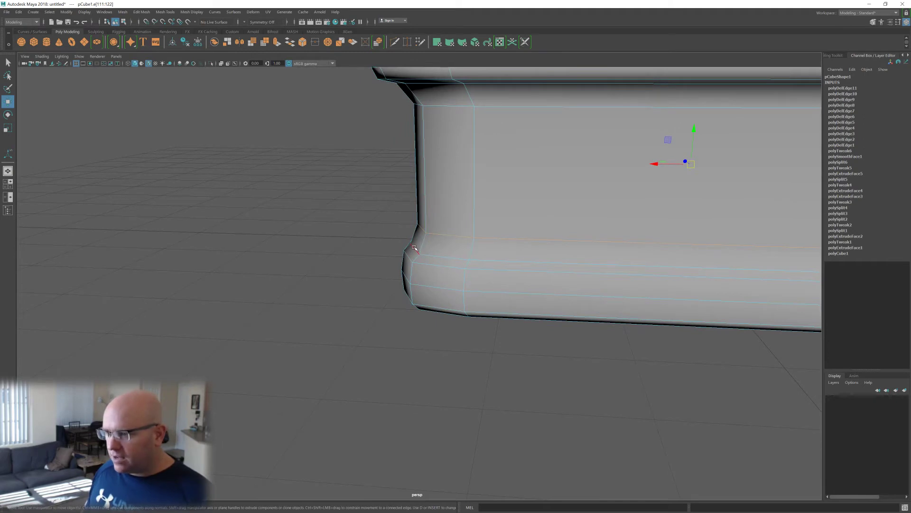
alt+drag(427, 230, 413, 226)
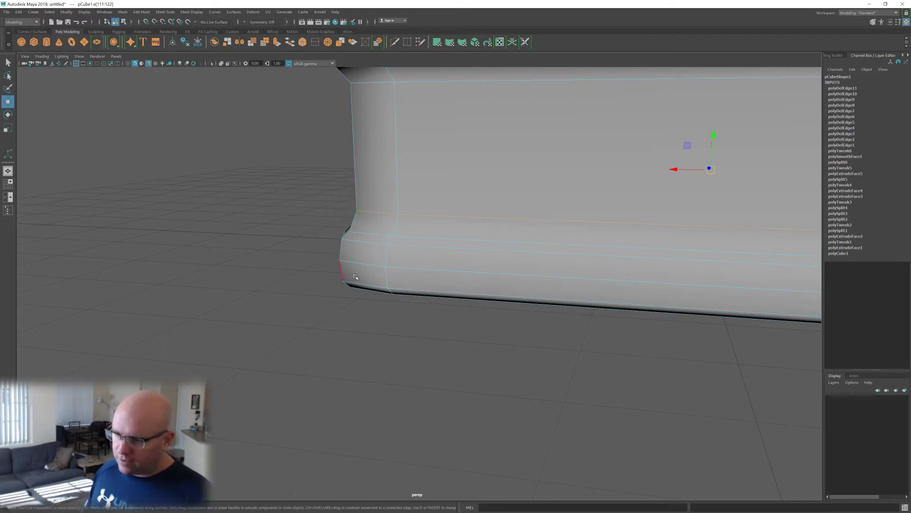
alt+drag(371, 283, 365, 223)
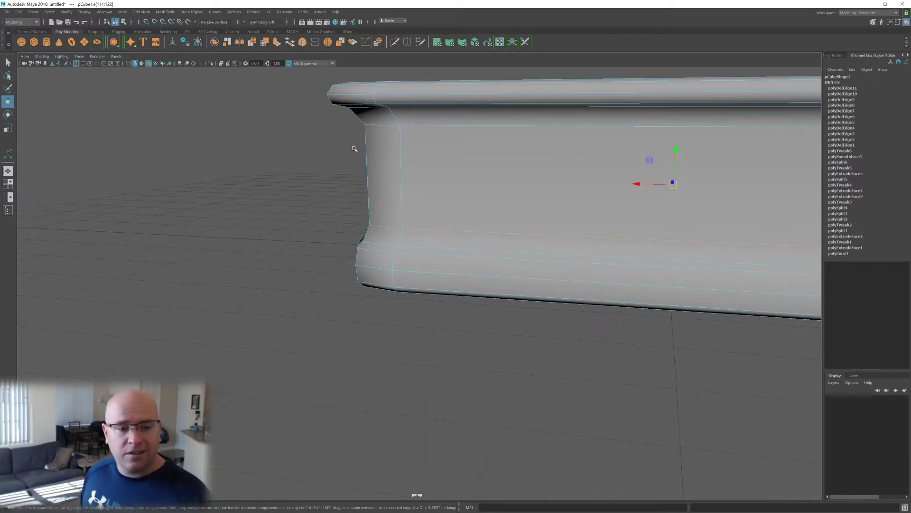
scroll(394, 234, up, 2)
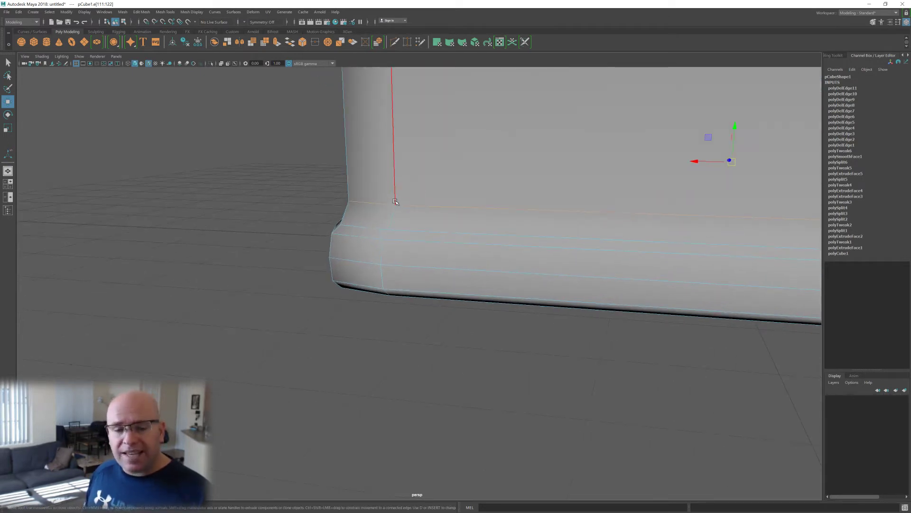
- In face mode, select the sloped face loop above the bottom lip and examine it against the inner floor with X-ray shading
right_drag(374, 184, 378, 213)
click(377, 214)
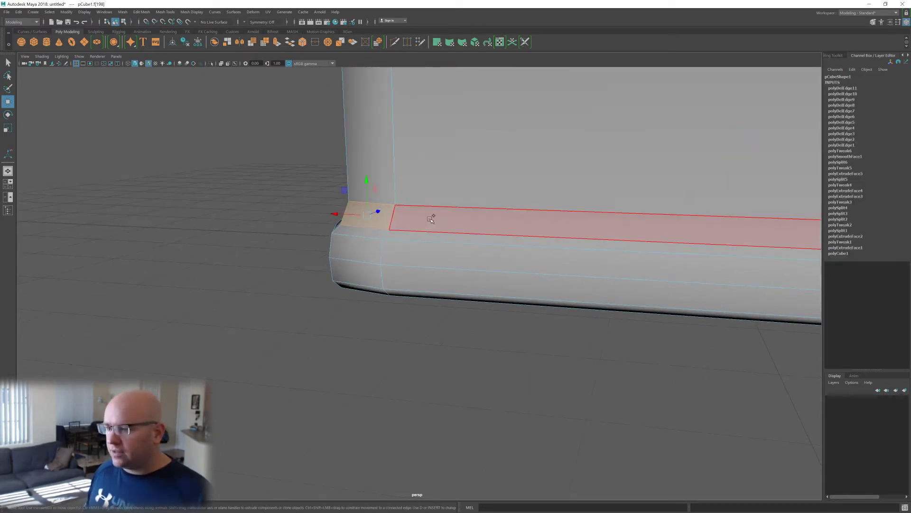
shift+double_click(431, 219)
alt+drag(484, 214, 500, 212)
key(alt+x)
alt+middle_drag(544, 205, 362, 214)
alt+drag(362, 214, 351, 214)
alt+drag(334, 203, 319, 205)
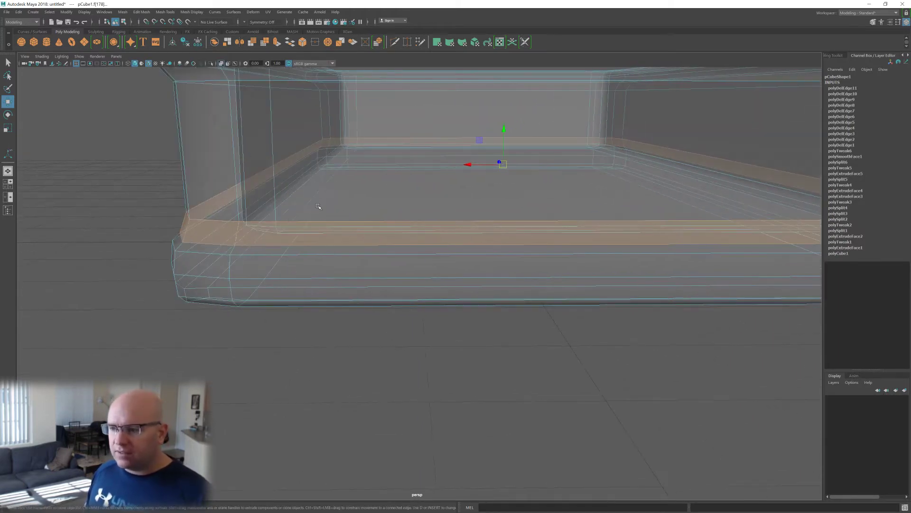
alt+middle_drag(231, 216, 355, 233)
scroll(360, 234, up, 2)
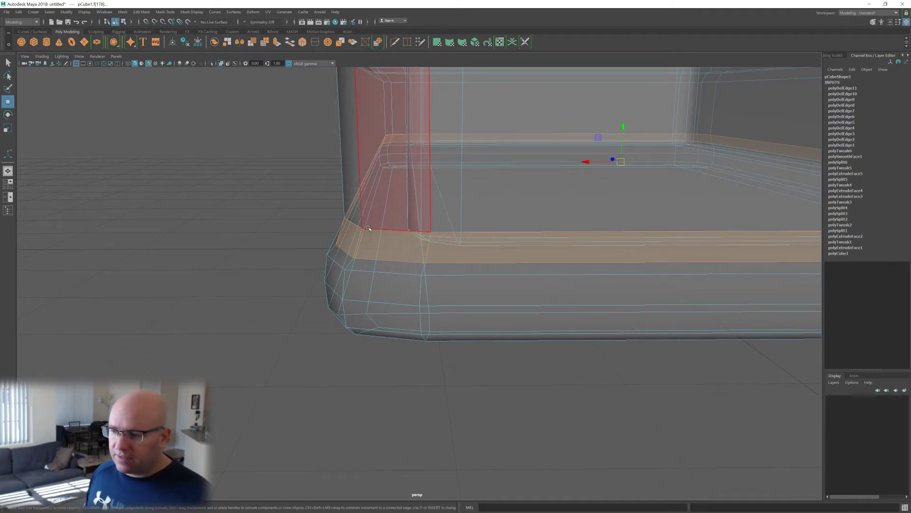
key(alt+x)
- Return to edge mode and delete the selected edge loop between the outer wall and the slope above the bottom lip
right_drag(370, 249, 365, 220)
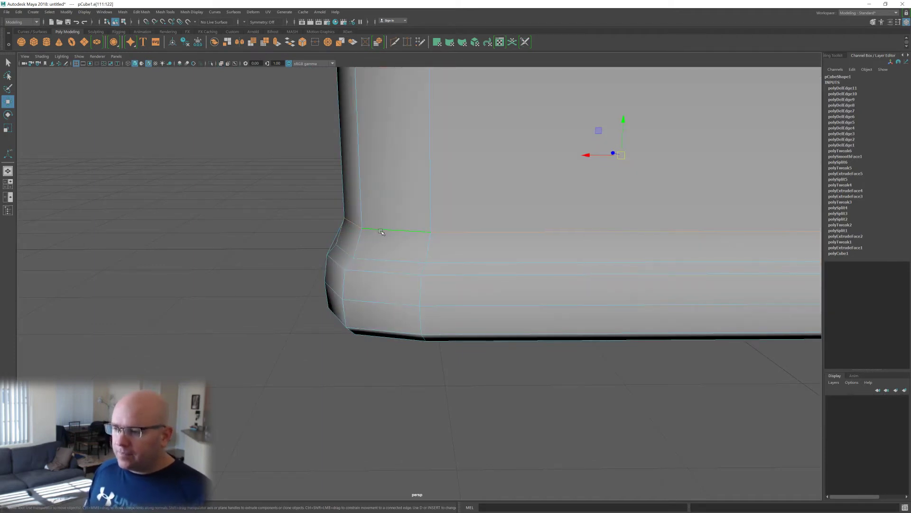
alt+drag(380, 257, 361, 248)
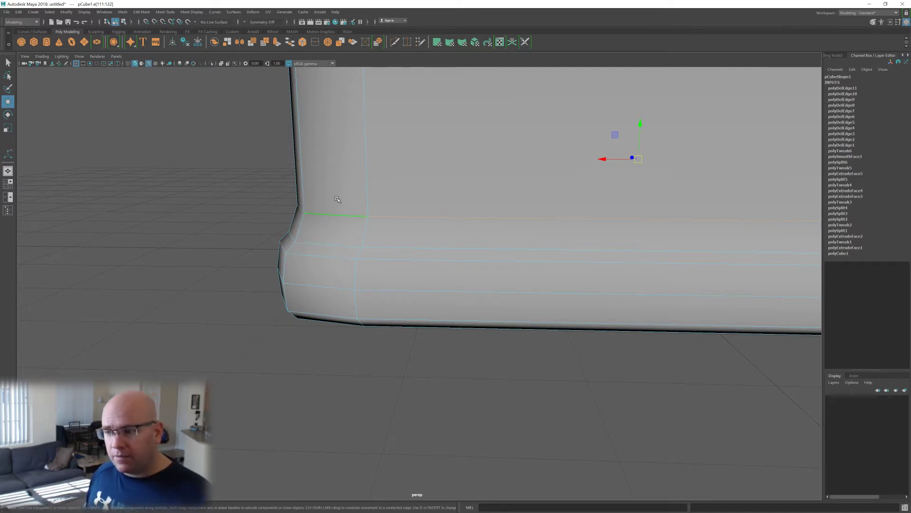
scroll(337, 199, down, 3)
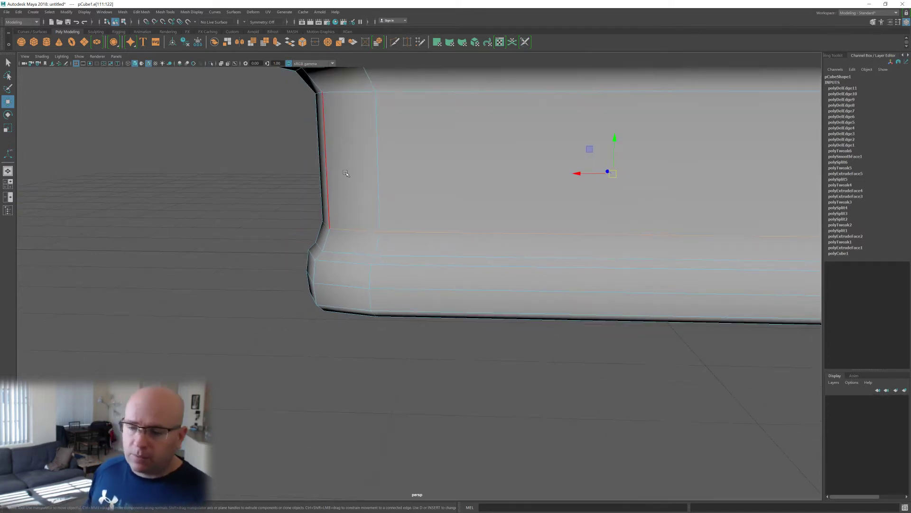
alt+middle_drag(345, 174, 356, 251)
alt+drag(393, 213, 393, 209)
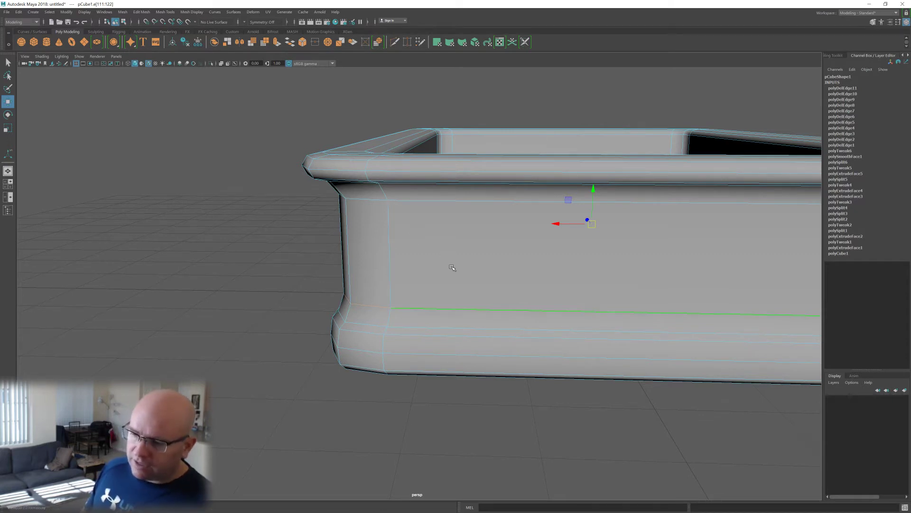
mouse_move(451, 264)
alt+mouse_down()
mouse_move(462, 261)
mouse_move(444, 267)
alt+mouse_up()
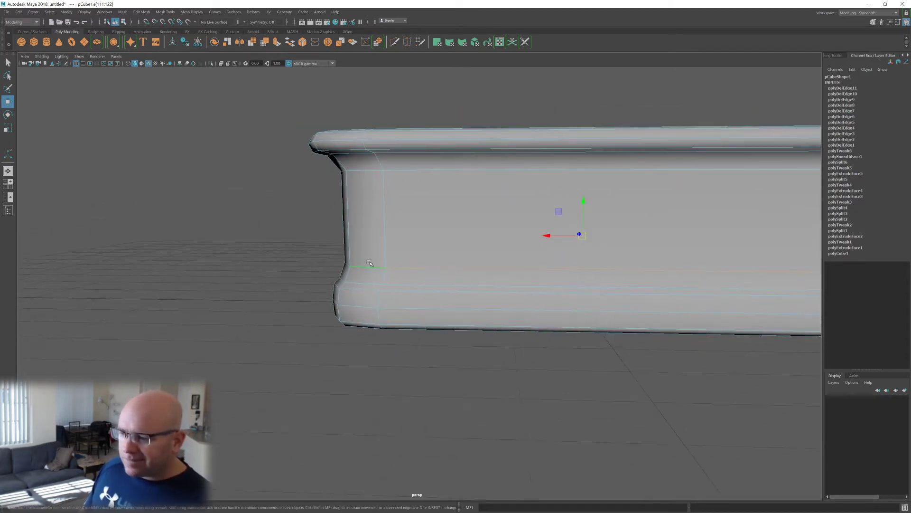
shift+right_drag(308, 246, 297, 257)
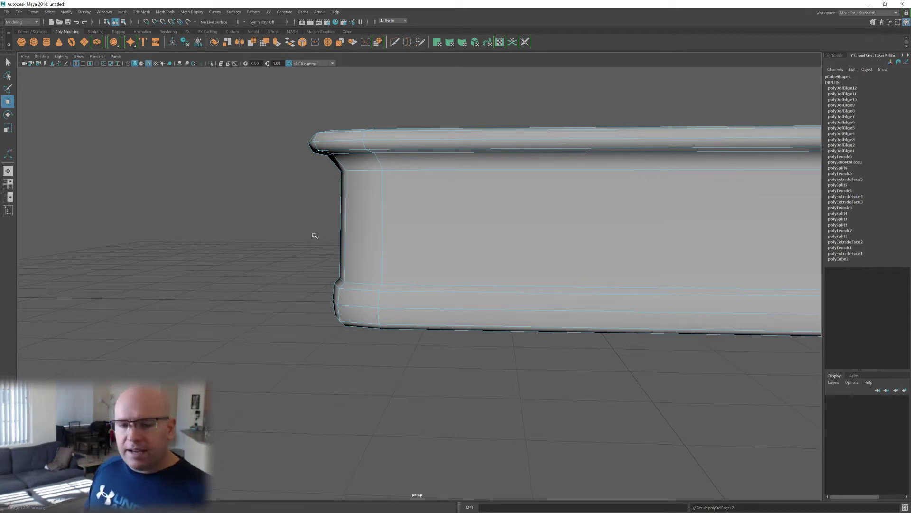
- Undo the last edge-loop deletion above the bed's bottom lip, and select the whole bed in object mode
key(ctrl+z)
scroll(420, 238, down, 3)
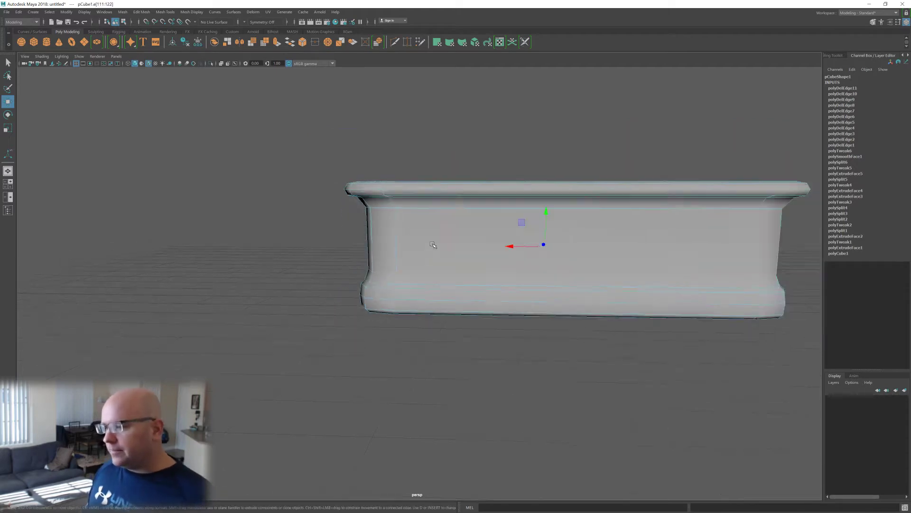
alt+drag(433, 245, 444, 288)
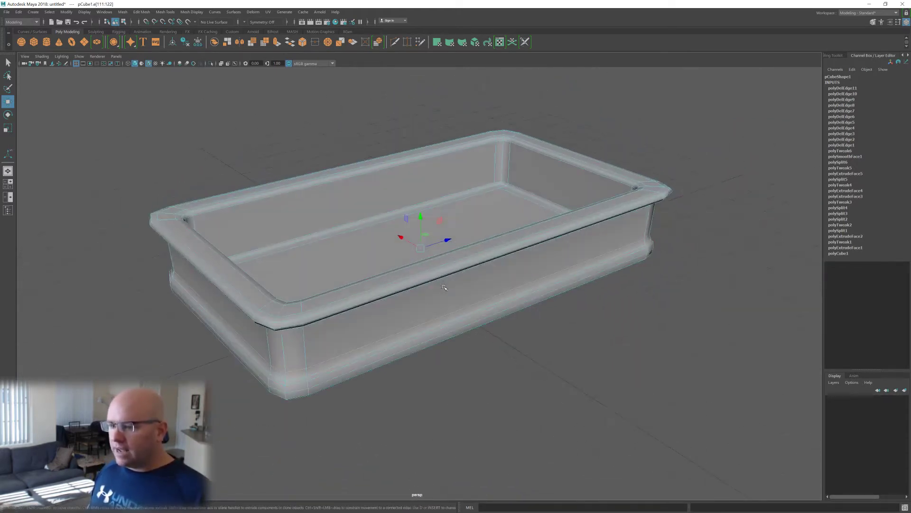
scroll(334, 387, up, 3)
alt+middle_drag(334, 387, 356, 358)
alt+drag(356, 358, 368, 364)
click(324, 340)
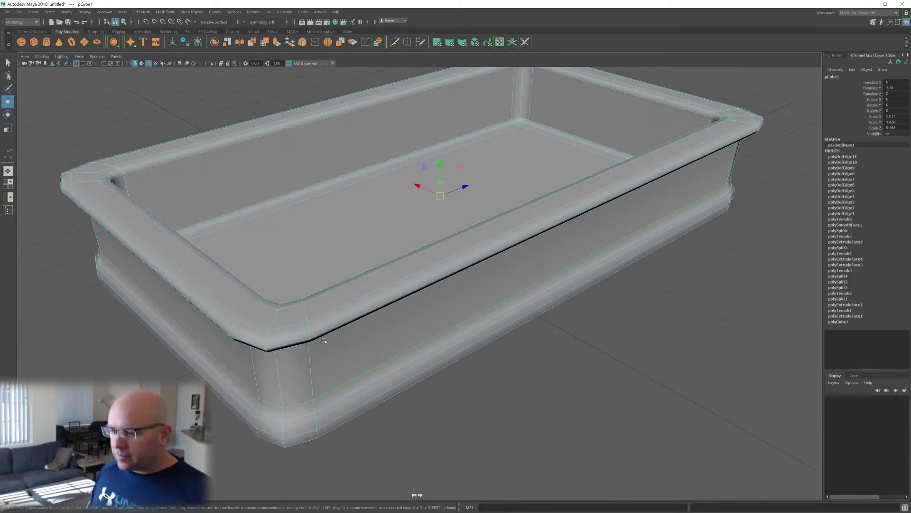
- Examine the selected bed's rim, rounded corners, bottom lip and inner floor from several angles
alt+middle_drag(358, 347, 389, 343)
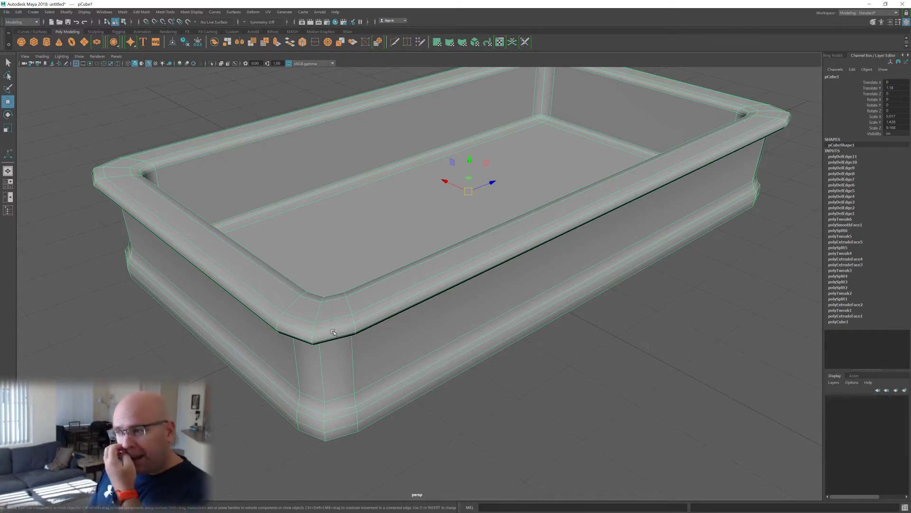
scroll(483, 335, down, 3)
alt+drag(429, 282, 405, 279)
scroll(406, 279, down, 1)
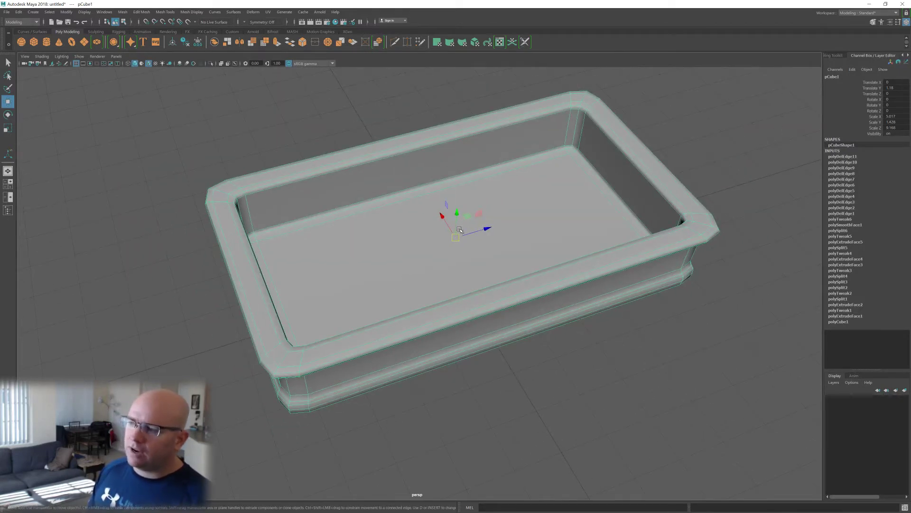
mouse_move(461, 242)
alt+mouse_down()
mouse_move(510, 230)
mouse_move(498, 240)
alt+mouse_up()
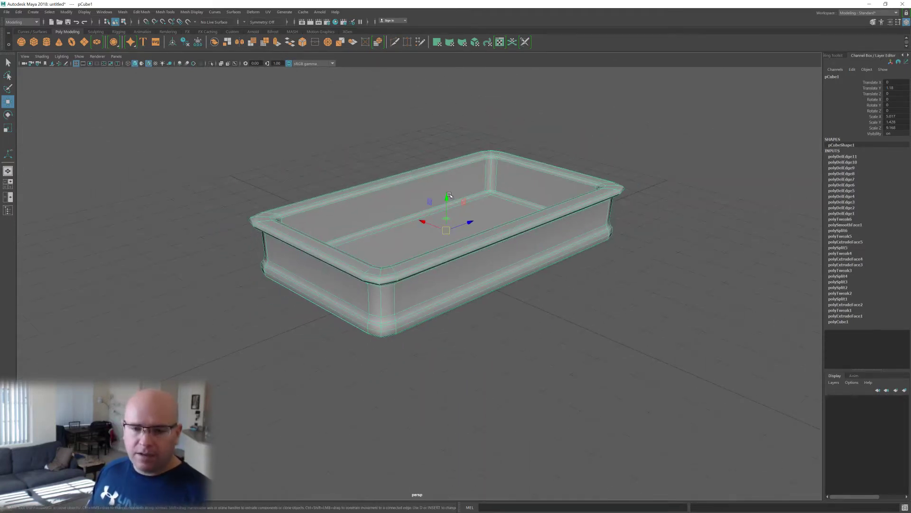
alt+middle_drag(451, 240, 476, 296)
scroll(481, 267, up, 4)
scroll(481, 271, down, 1)
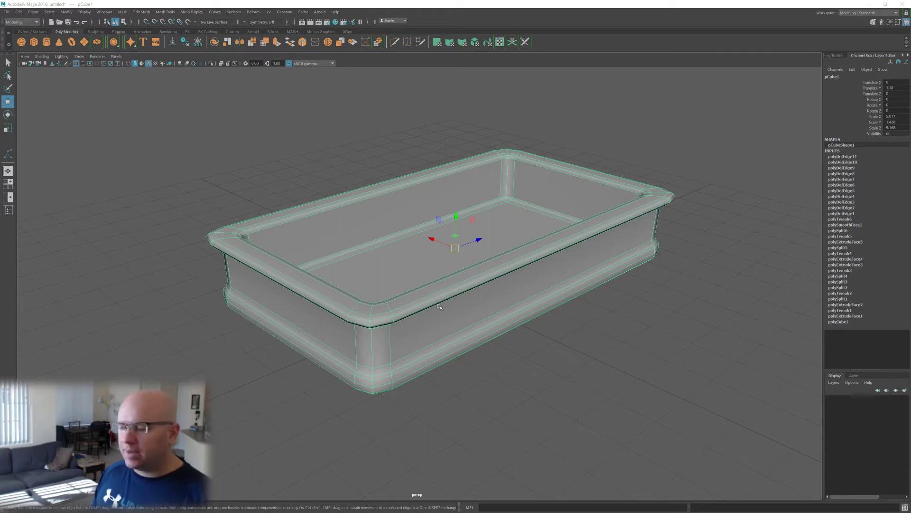
- Deselect the tray and create a polygon cylinder in the scene
scroll(456, 332, down, 2)
click(475, 365)
shift+right_click(473, 364)
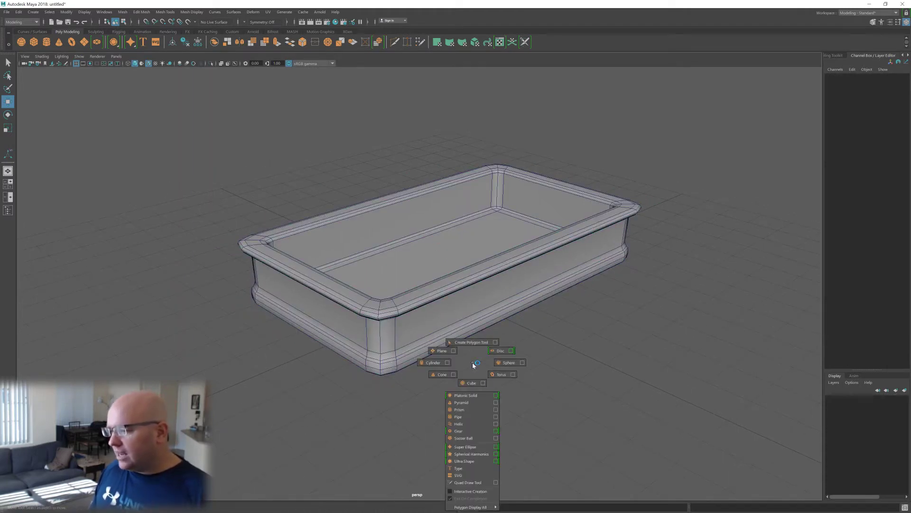
shift+right_drag(473, 362, 430, 364)
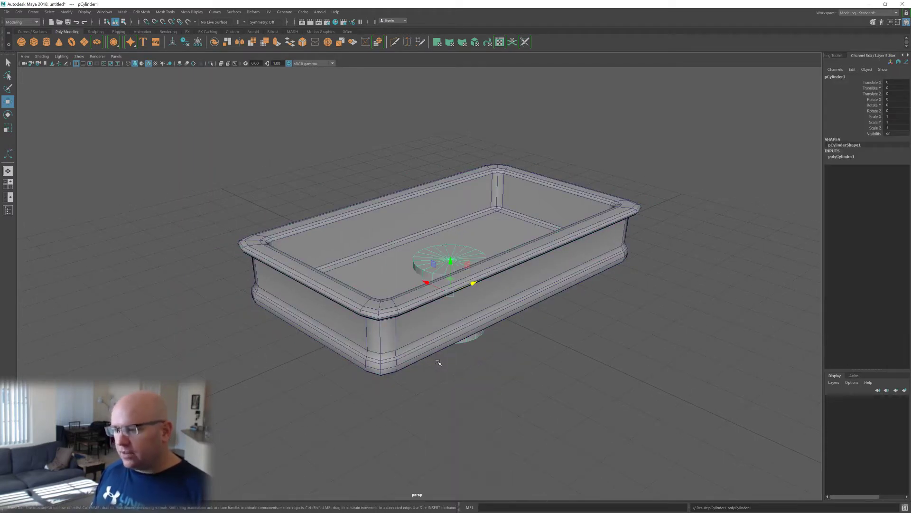
- Move the cylinder out in front of the tray and set its Rotate Z to 90
scroll(456, 300, up, 1)
alt+drag(459, 305, 455, 404)
key(e)
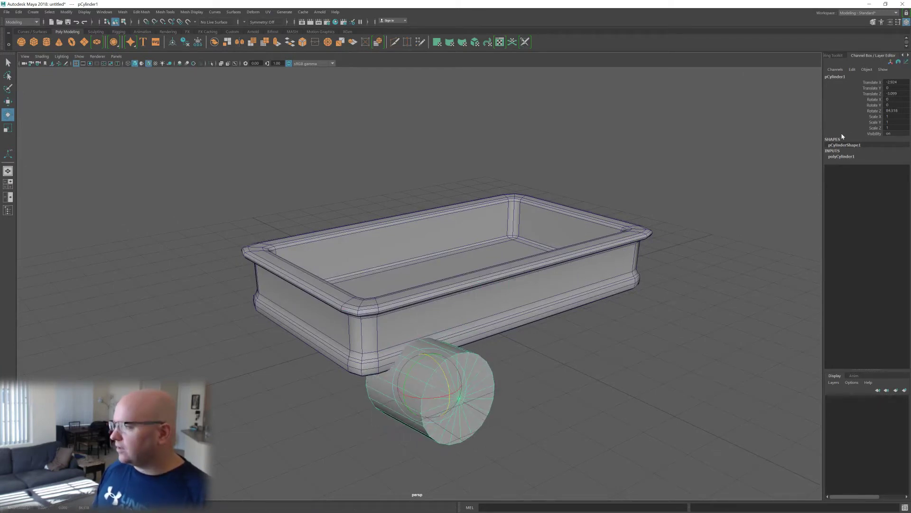
click(892, 110)
text(90)
key(Return)
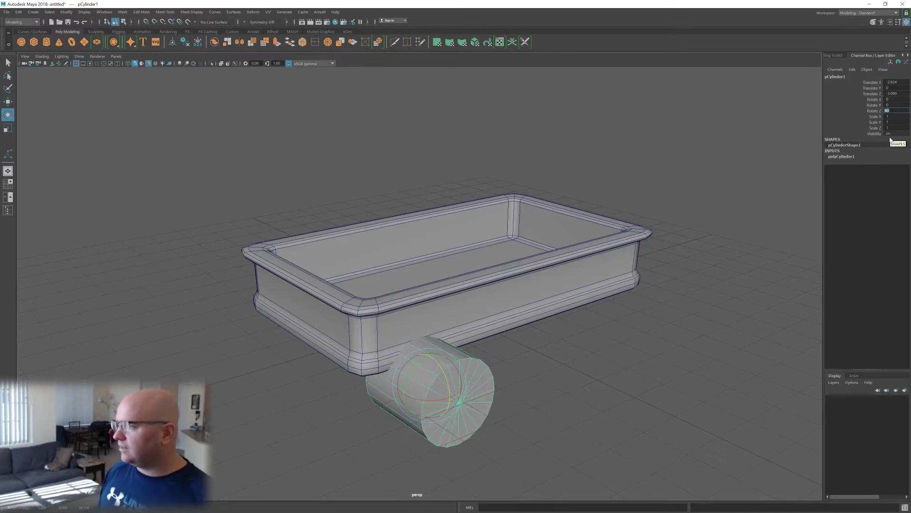
- Lower the cylinder slightly and flatten it into a thin disc with a Scale Y of about 0.2
scroll(477, 368, up, 2)
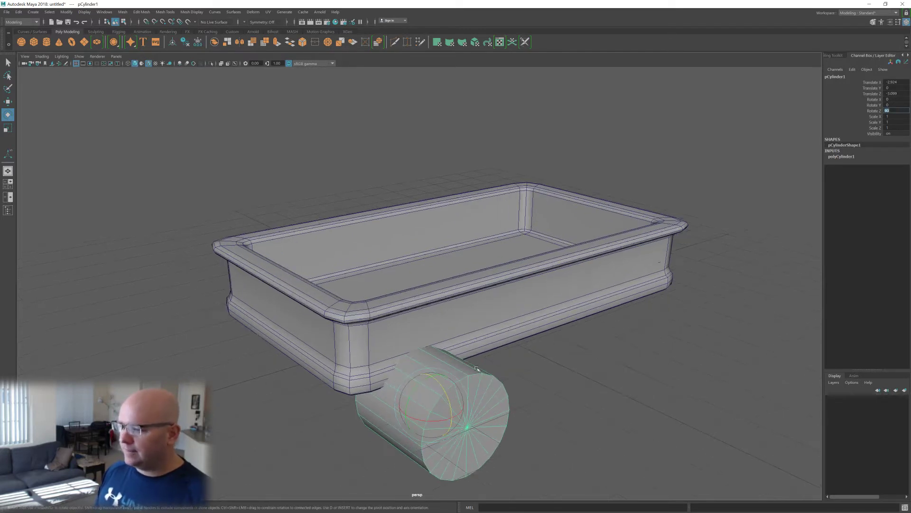
alt+drag(445, 339, 430, 298)
key(w)
alt+drag(383, 230, 392, 275)
key(r)
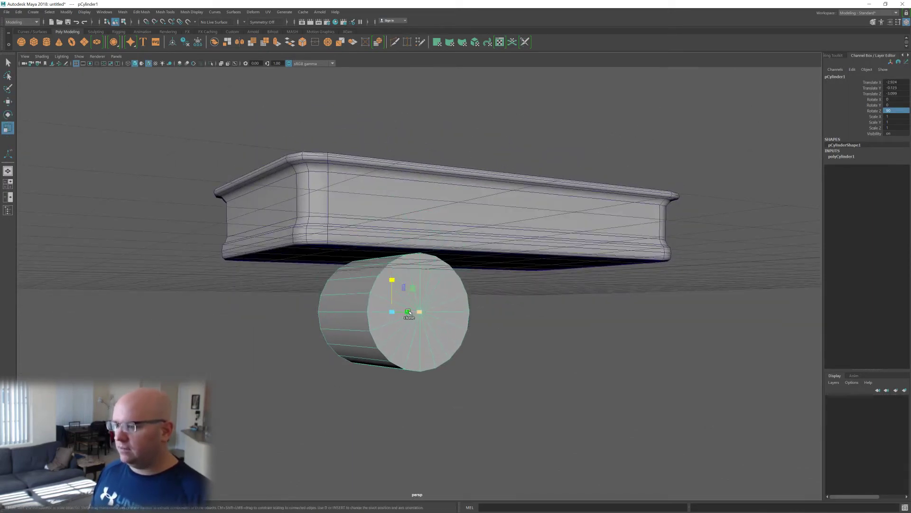
alt+drag(412, 314, 422, 318)
drag(475, 341, 427, 337)
key(w)
scroll(427, 337, down, 3)
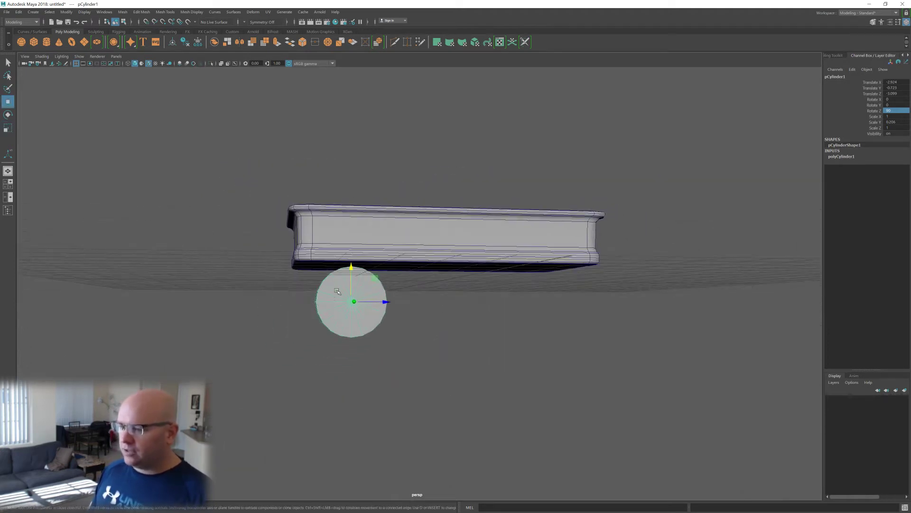
- Position the disc like a wheel just below the tray's front corner, at a Translate Y of about -0.74
drag(371, 281, 350, 289)
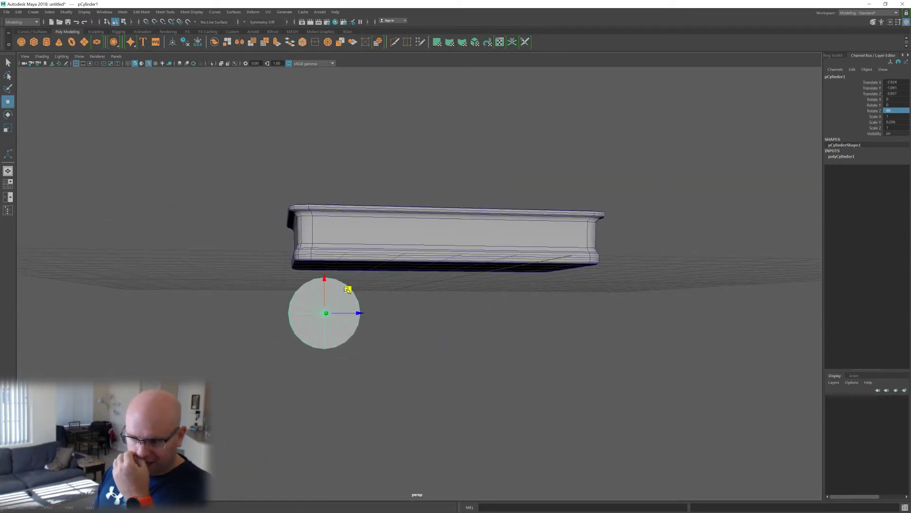
alt+drag(345, 255, 376, 386)
scroll(376, 386, up, 3)
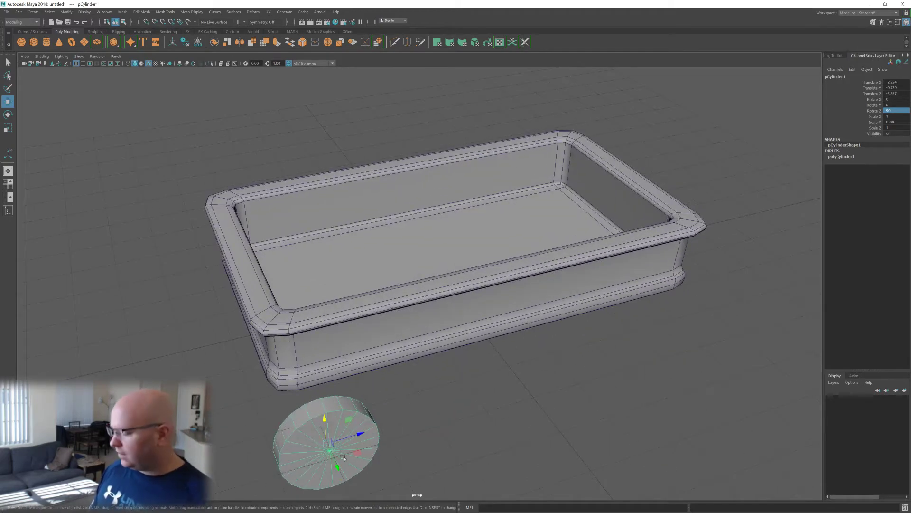
scroll(344, 458, up, 1)
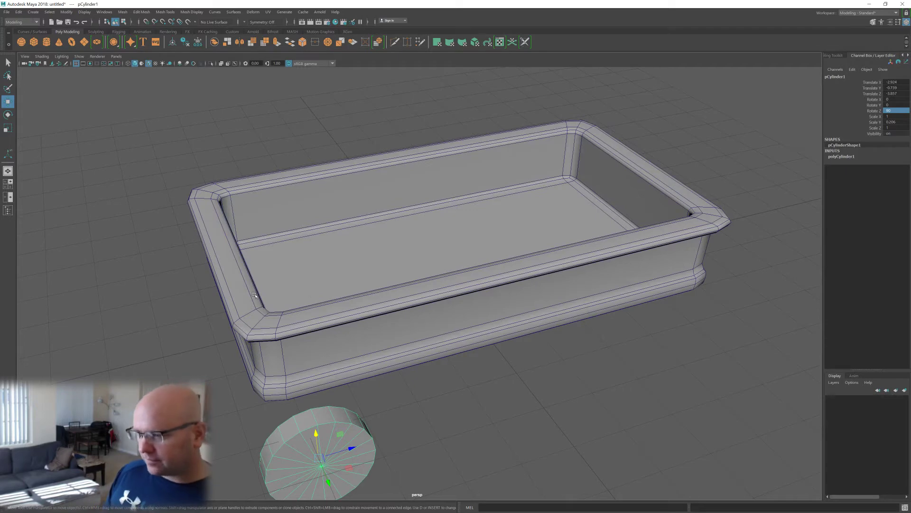
alt+drag(267, 311, 378, 256)
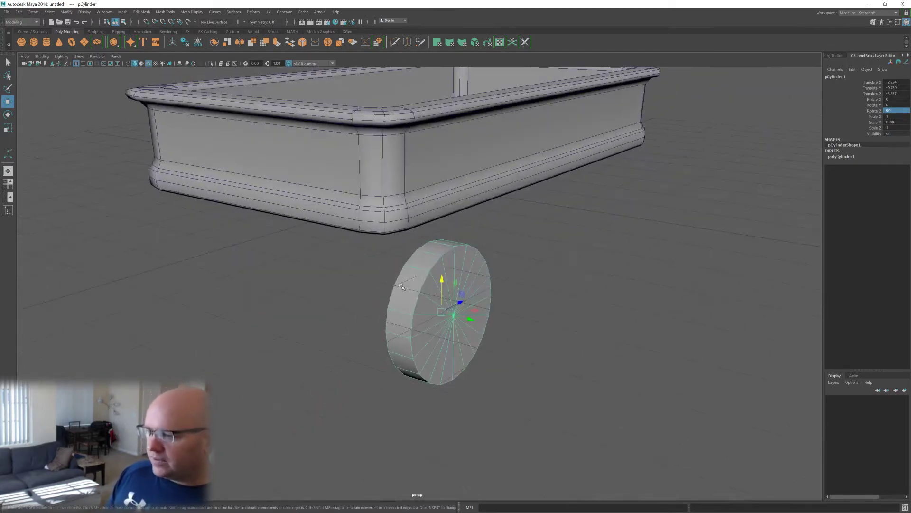
alt+drag(401, 287, 361, 280)
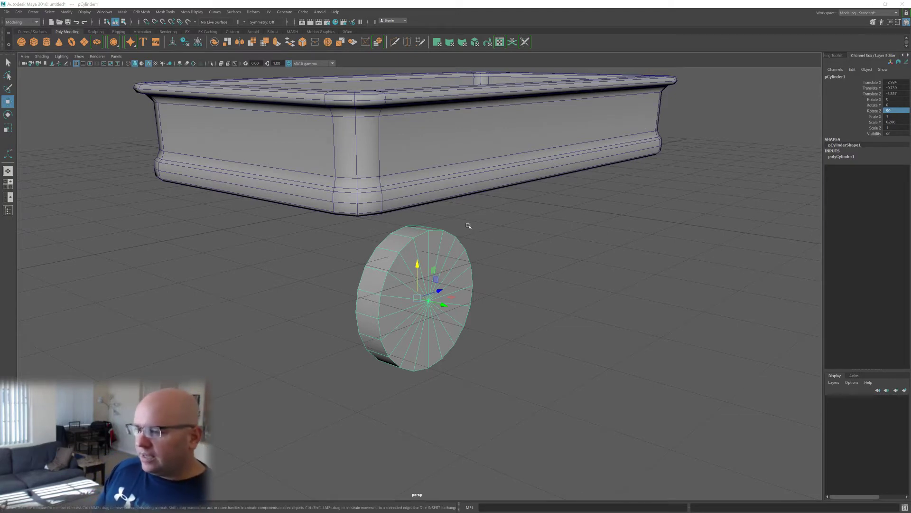
- Set the disc's Subdivisions Caps to 2 in its polyCylinder1 inputs
alt+right_drag(406, 205, 464, 271)
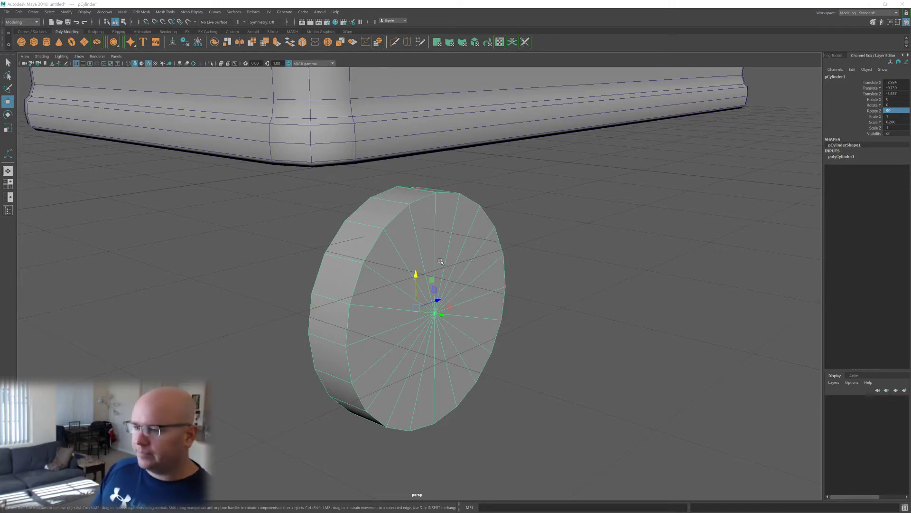
alt+drag(425, 269, 427, 276)
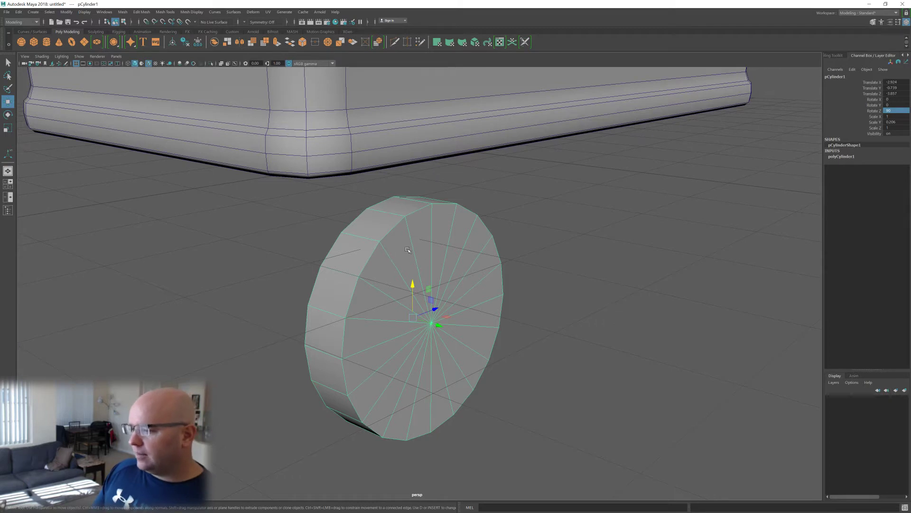
shift+right_click(424, 250)
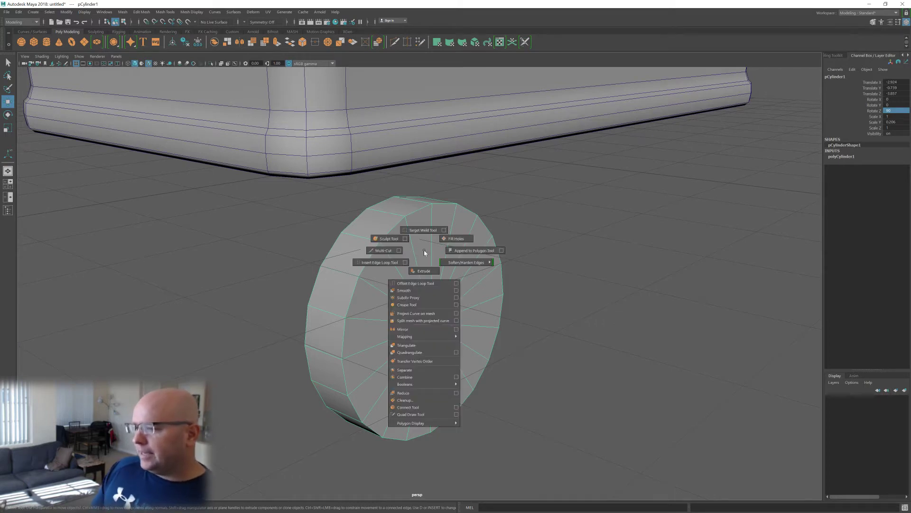
click(423, 250)
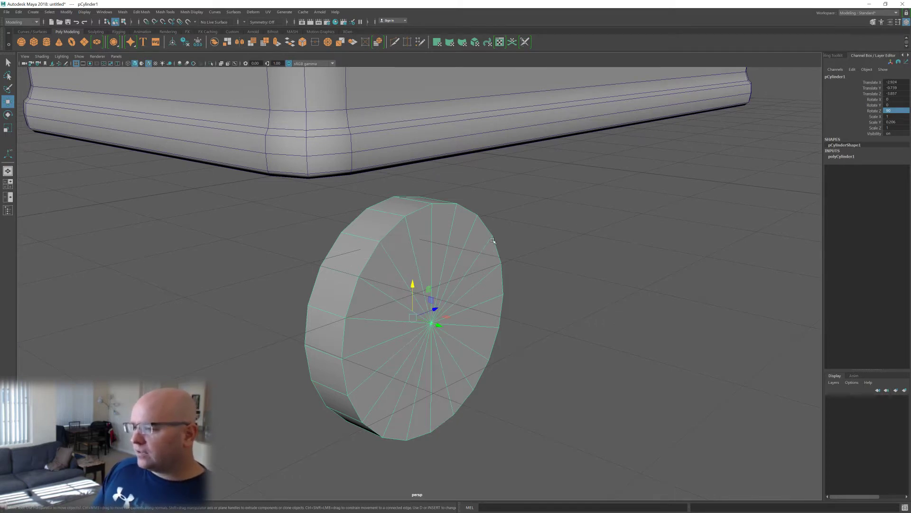
click(844, 157)
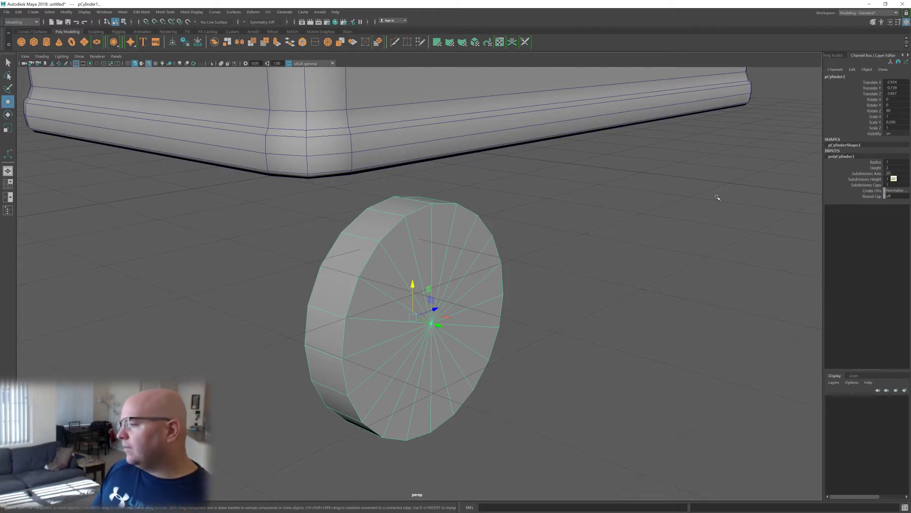
alt+drag(379, 307, 425, 343)
key(f)
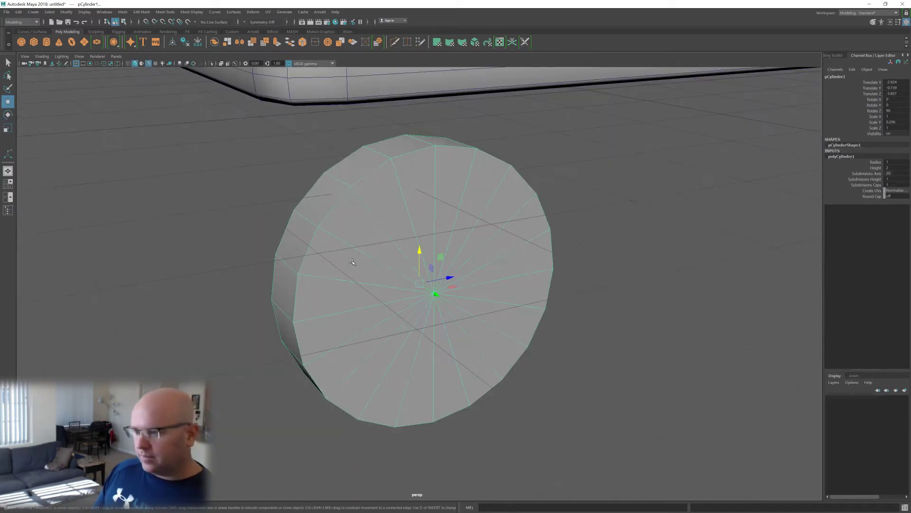
alt+drag(479, 242, 388, 242)
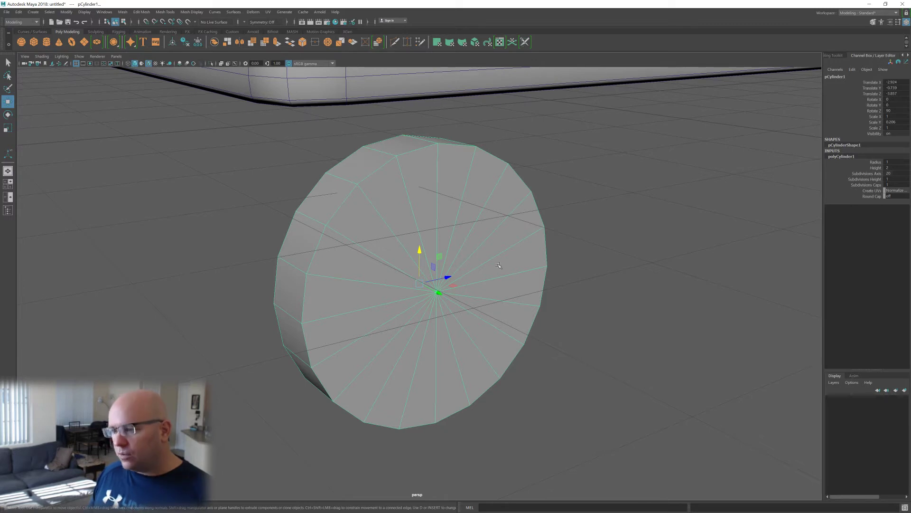
click(887, 184)
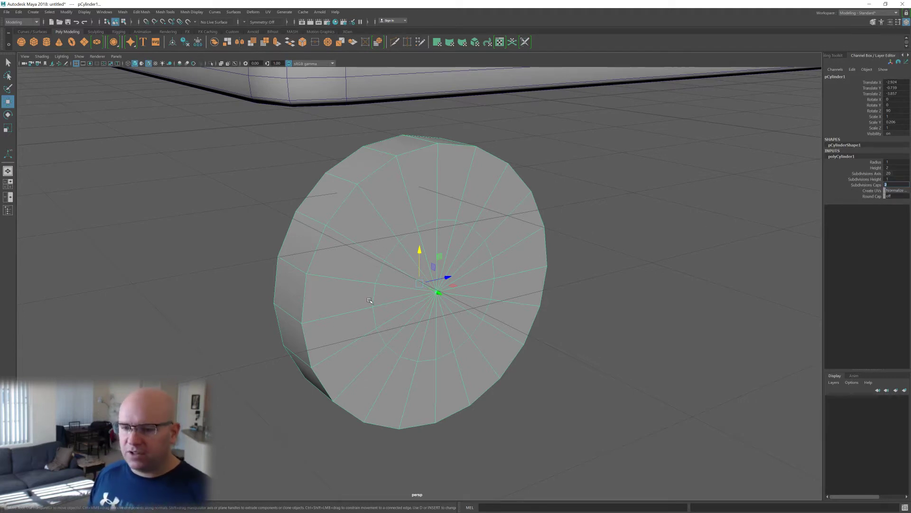
alt+drag(407, 299, 405, 254)
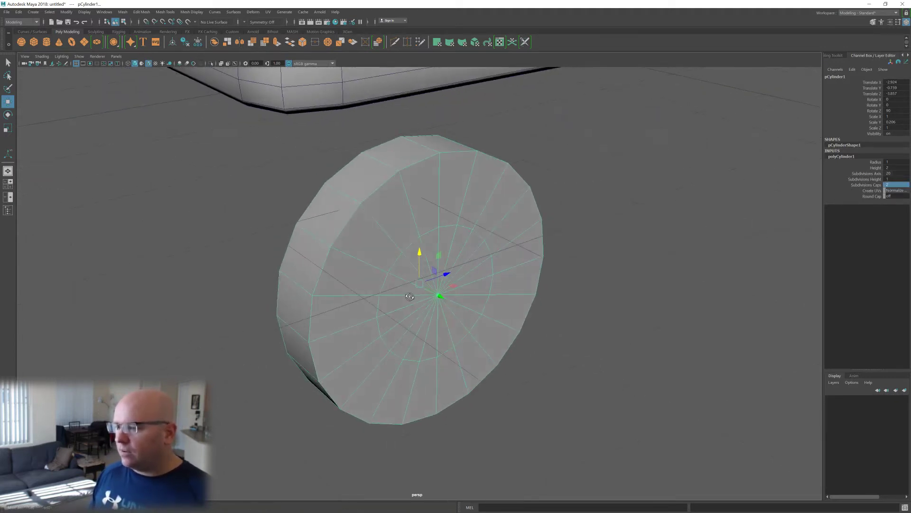
- Activate the Multi-Cut tool and preview loop cuts and point cuts across the disc's front cap
shift+right_drag(392, 225, 344, 229)
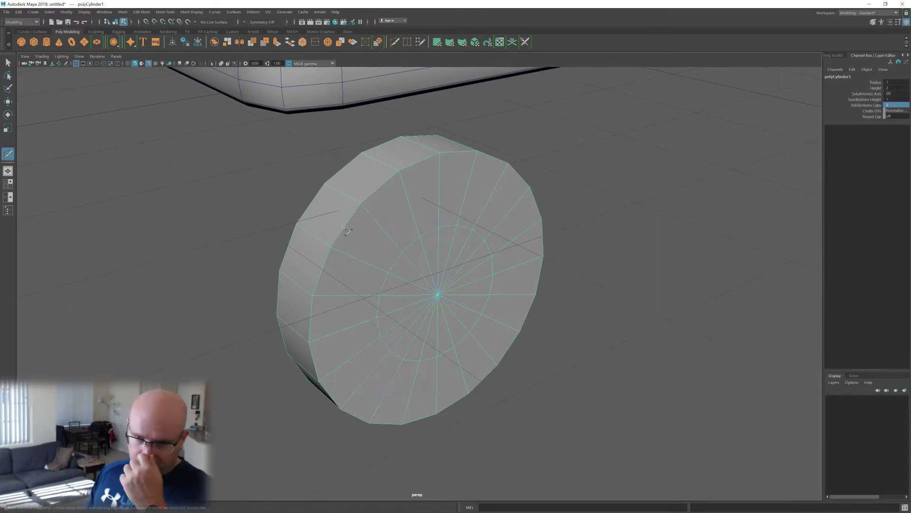
click(360, 203)
click(402, 245)
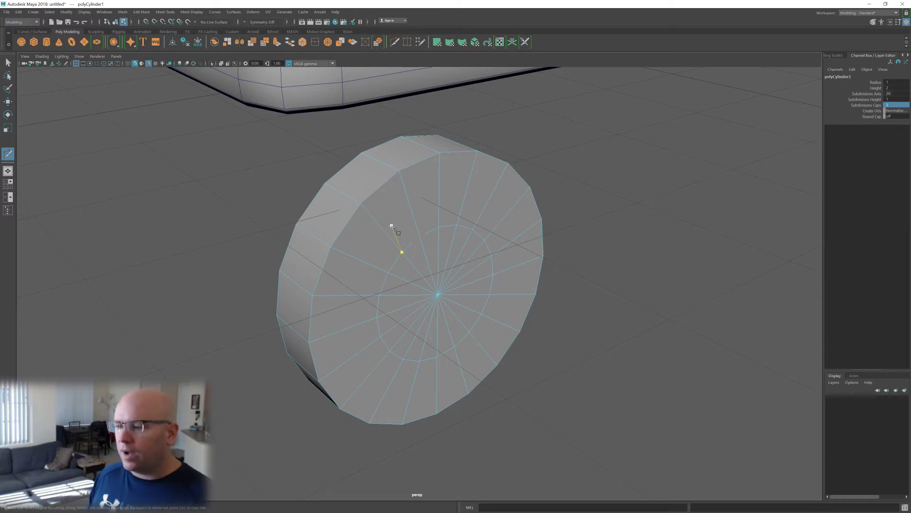
alt+drag(418, 223, 388, 213)
click(362, 192)
scroll(400, 218, up, 2)
ctrl+click(385, 218)
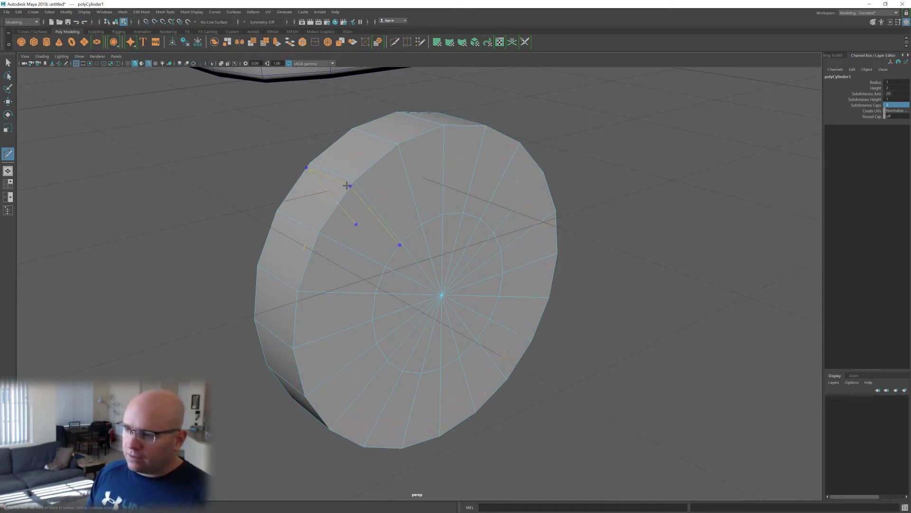
click(401, 242)
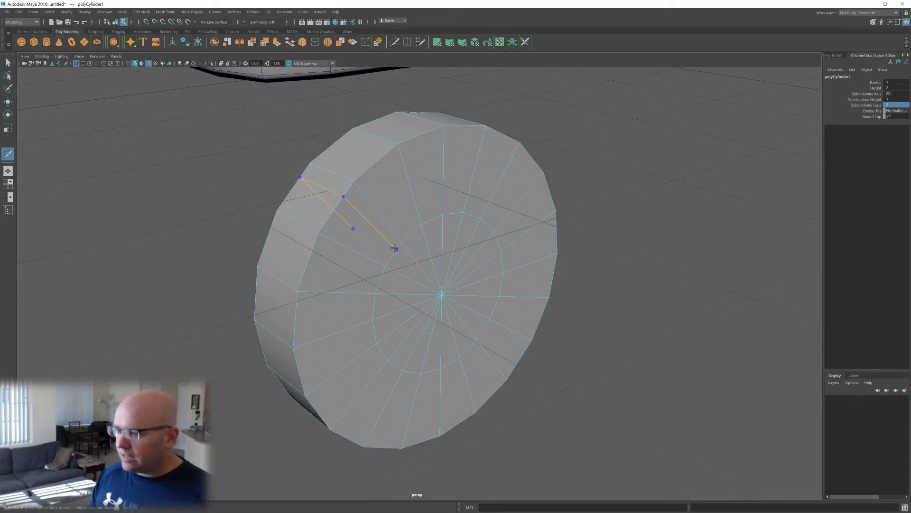
click(441, 295)
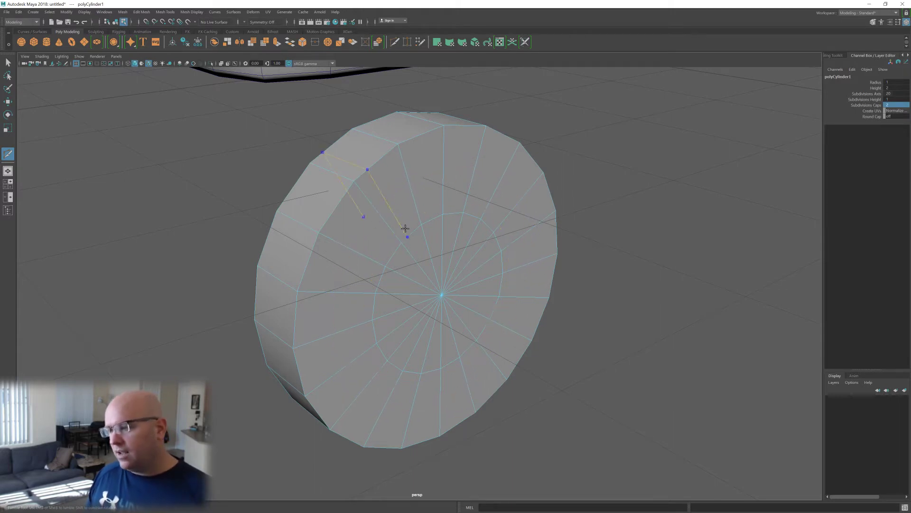
click(442, 295)
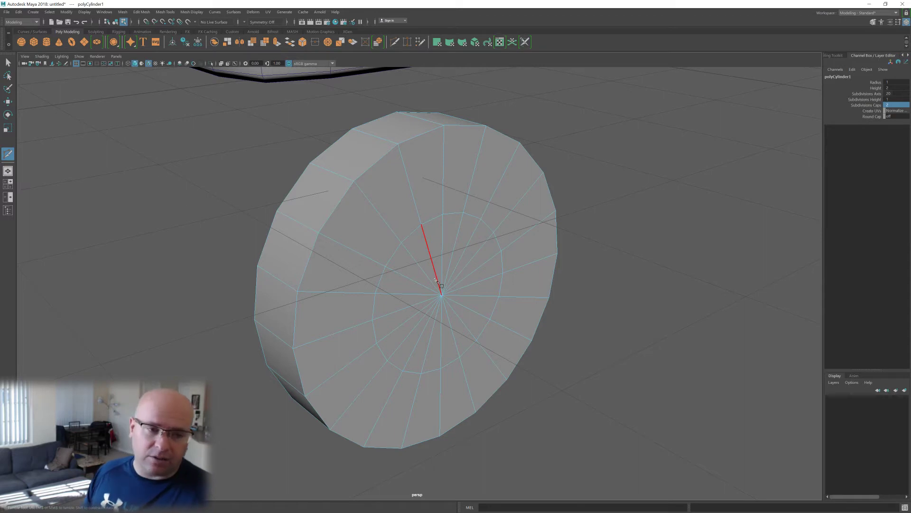
click(410, 248)
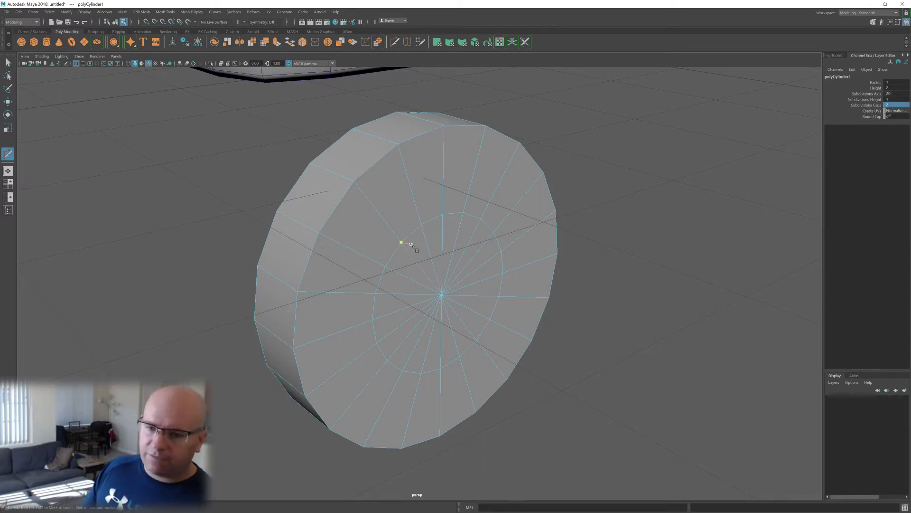
key(ctrl)
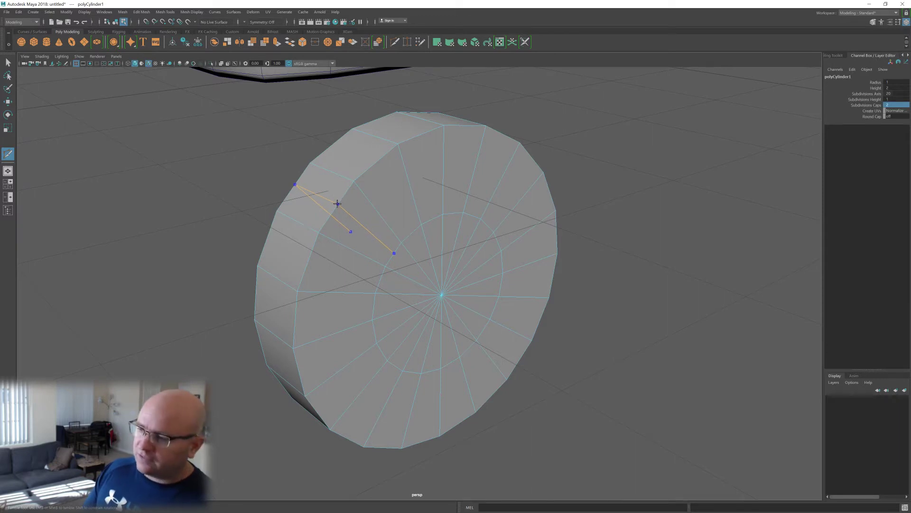
click(401, 243)
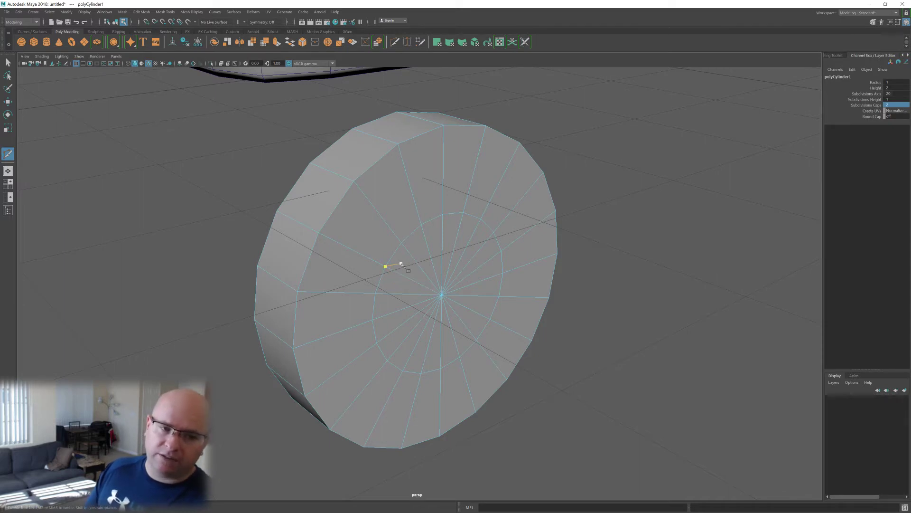
key(ctrl)
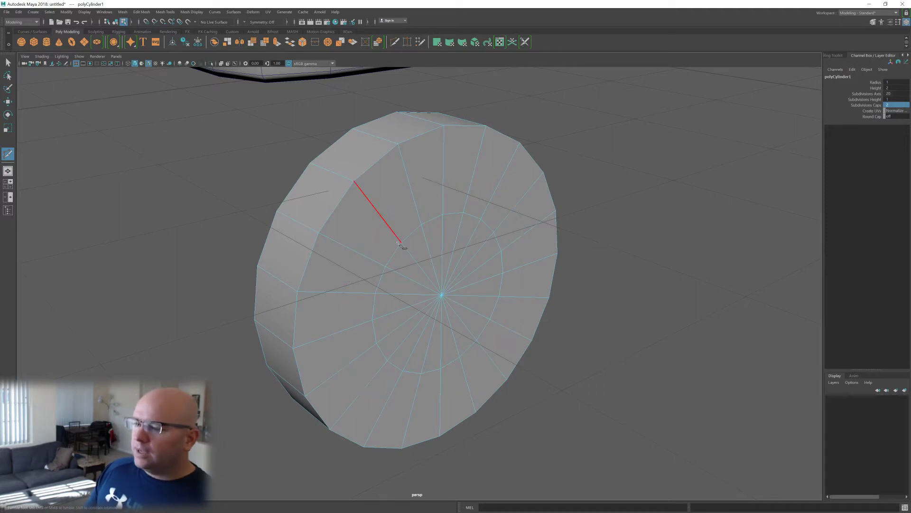
- Insert an edge loop just inside the outer edge of the disc's front cap with Multi-Cut
alt+drag(405, 246, 411, 245)
key(ctrl)
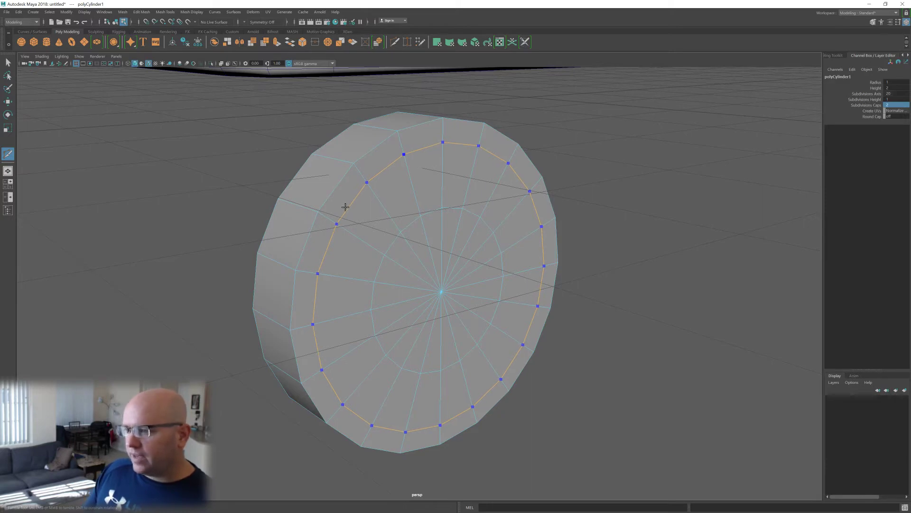
ctrl+click(345, 207)
mouse_move(409, 246)
alt+mouse_down()
mouse_move(397, 233)
mouse_move(397, 242)
alt+mouse_up()
click(352, 193)
alt+drag(380, 196, 480, 151)
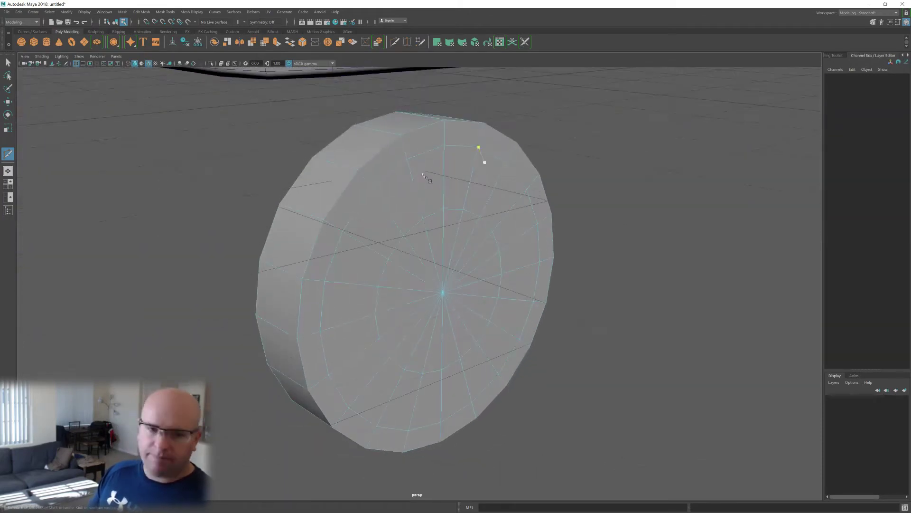
- Insert an edge loop around the middle of the wheel's outer rim with Multi-Cut
alt+drag(394, 212, 372, 179)
click(375, 192)
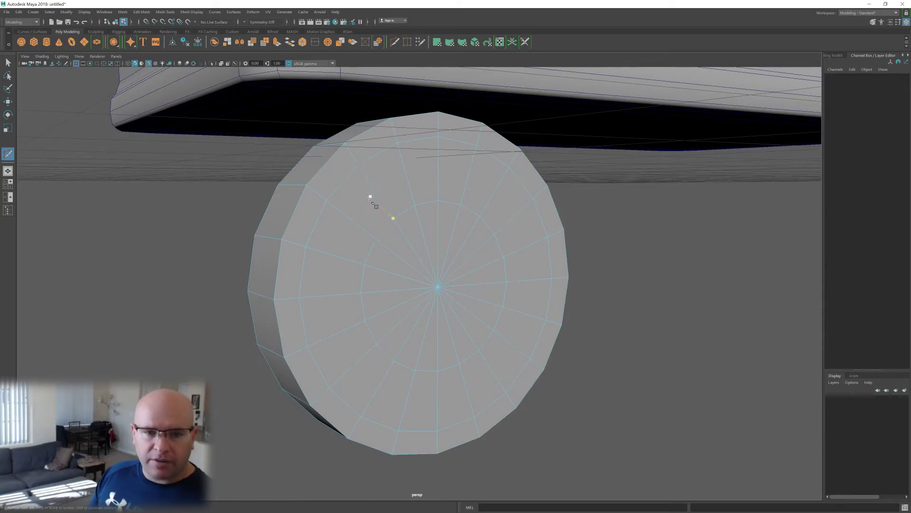
alt+drag(371, 196, 415, 206)
ctrl+click(383, 182)
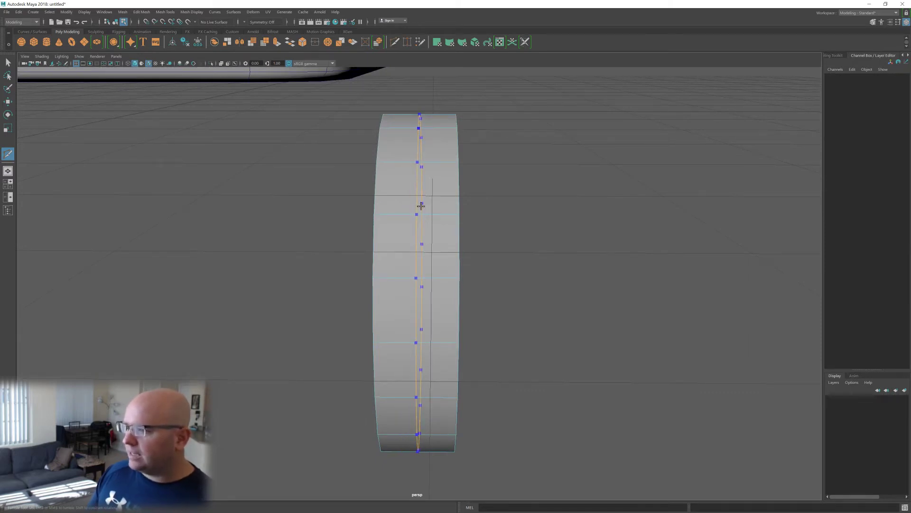
key(Return)
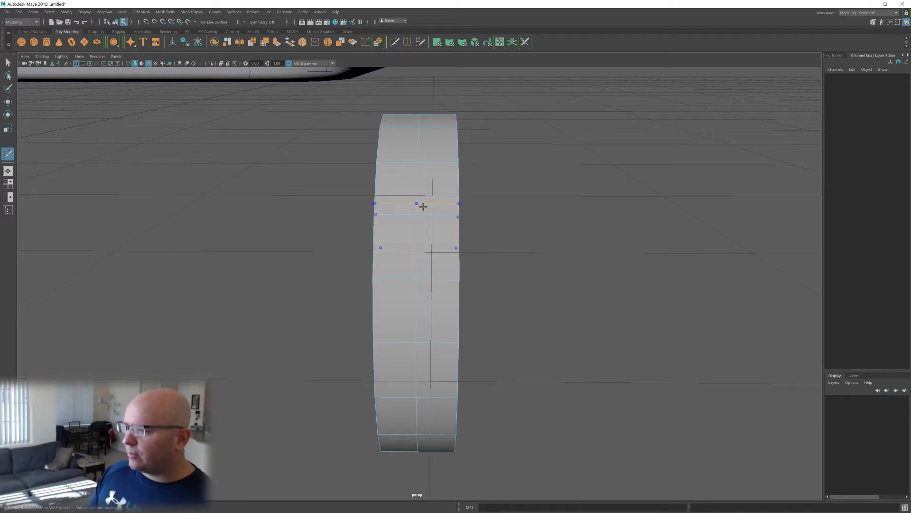
- Insert one edge loop on each side of the rim's middle loop, about halfway to the rim's edges
alt+drag(441, 224, 418, 237)
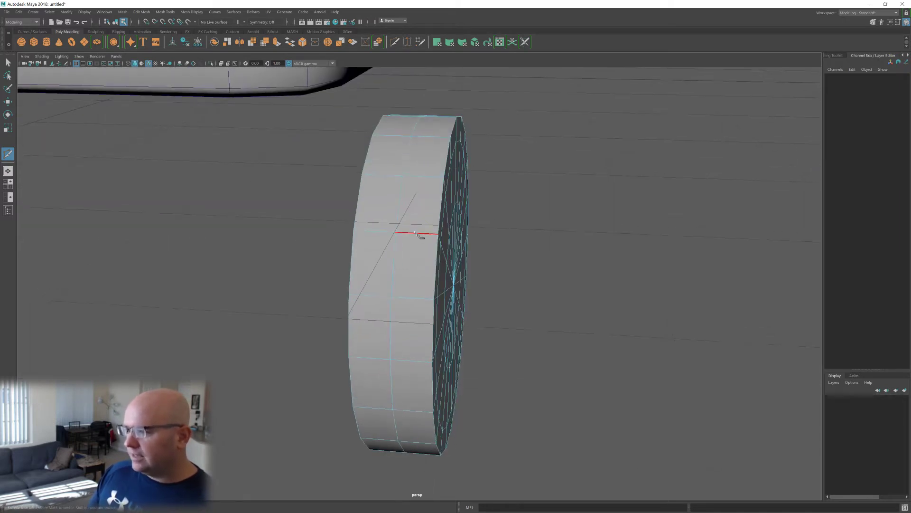
ctrl+click(418, 235)
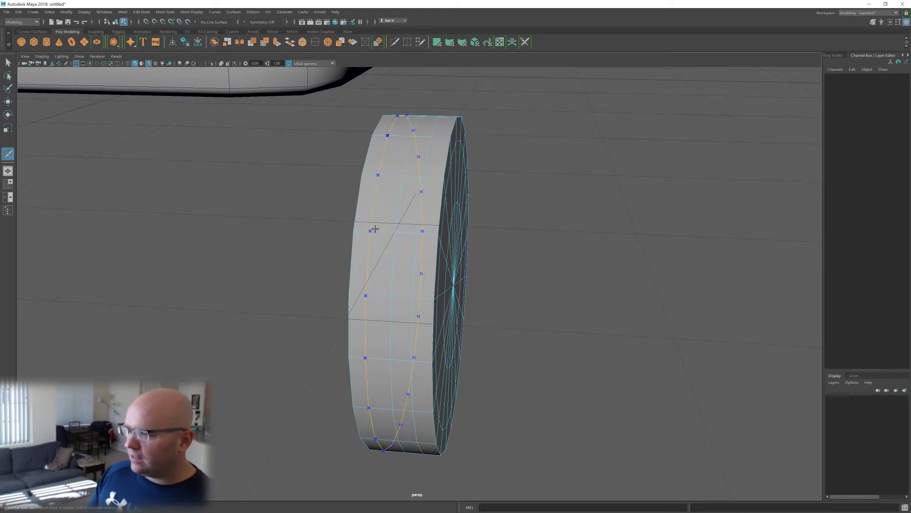
alt+drag(408, 234, 417, 228)
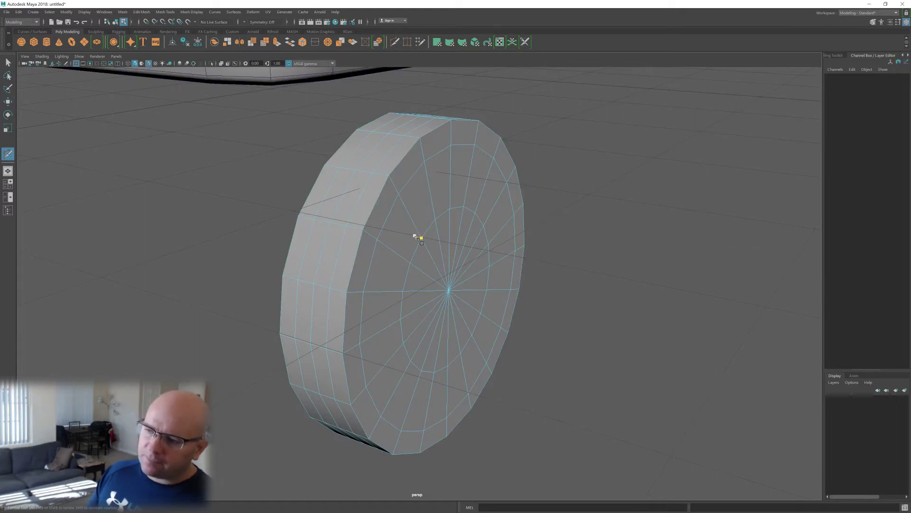
alt+drag(349, 209, 403, 229)
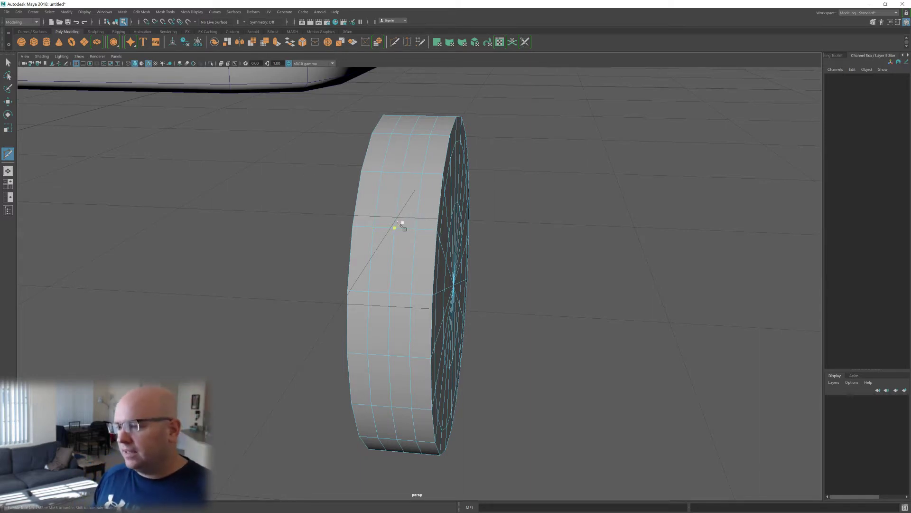
- Select the three edge loops around the rim and scale them uniformly outward to round the tread
key(w)
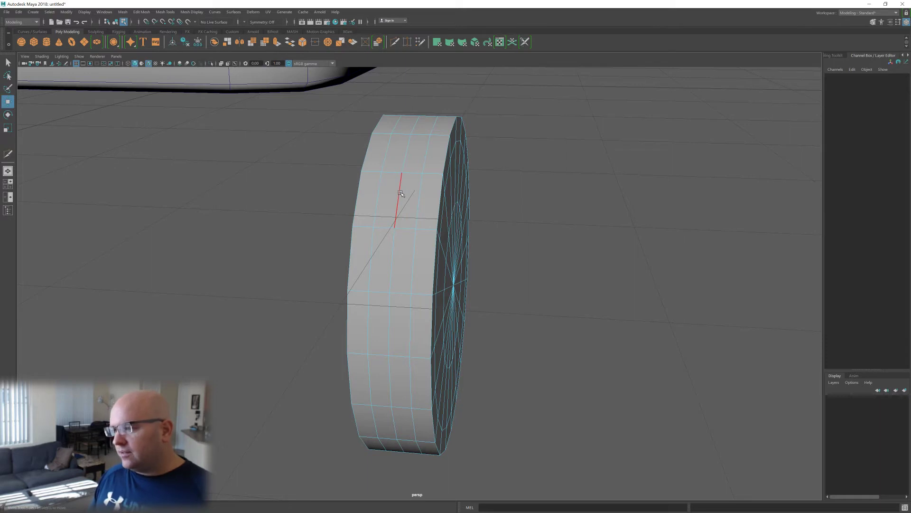
double_click(399, 200)
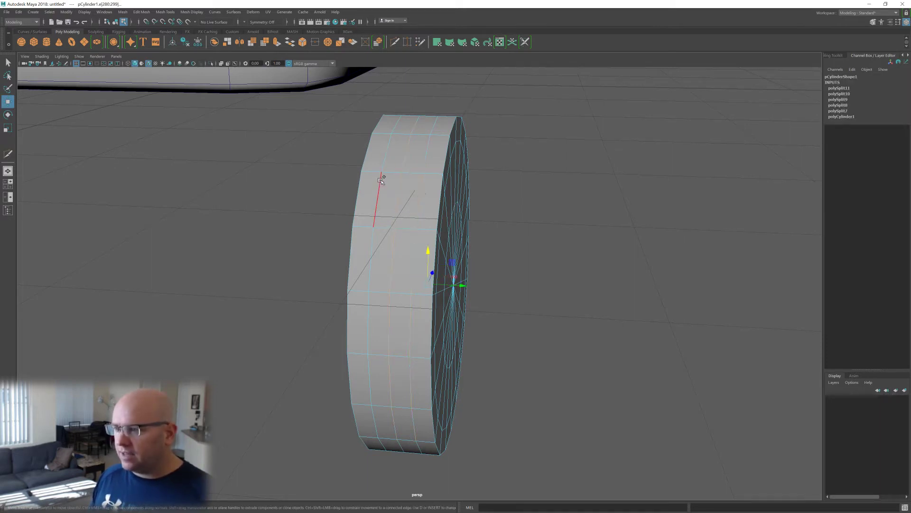
alt+drag(436, 203, 430, 227)
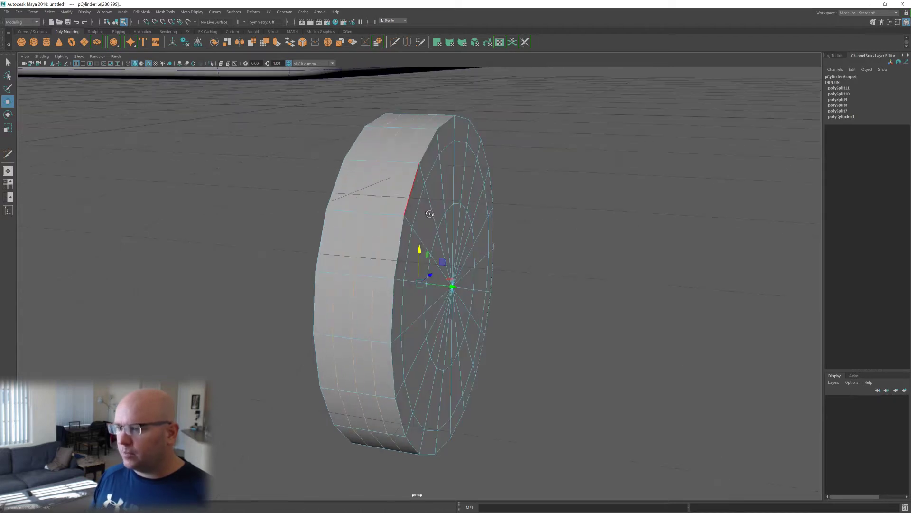
key(r)
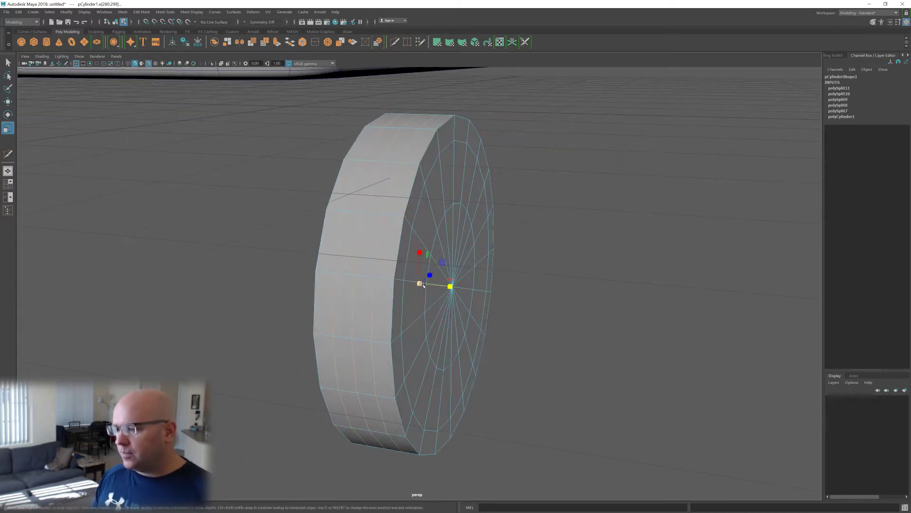
drag(419, 284, 461, 282)
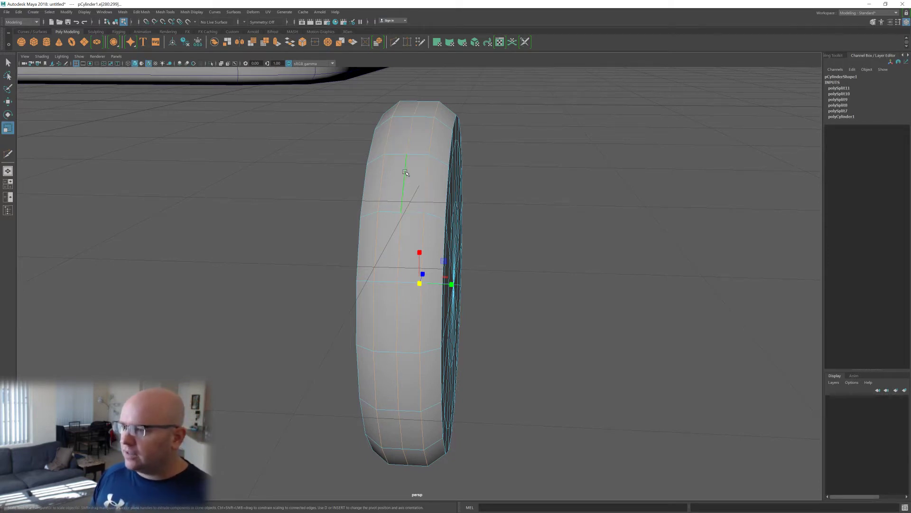
alt+drag(405, 171, 412, 167)
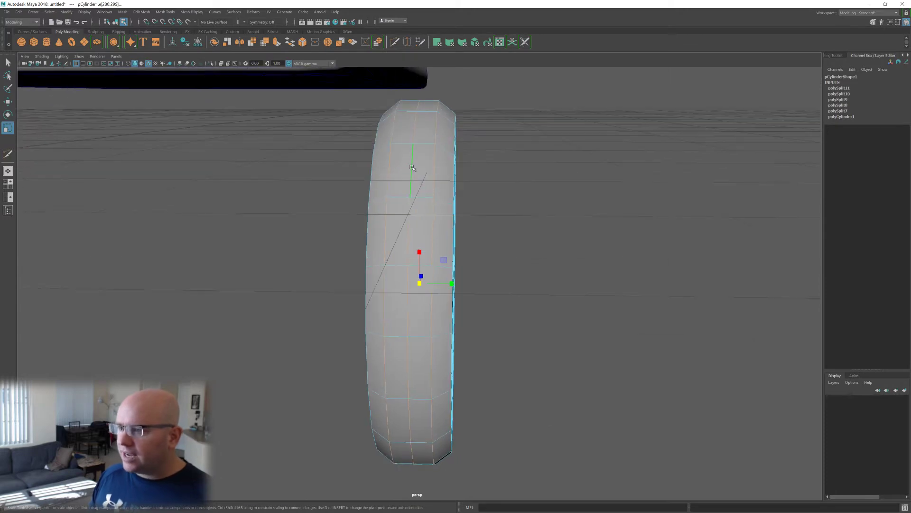
alt+drag(428, 127, 415, 143)
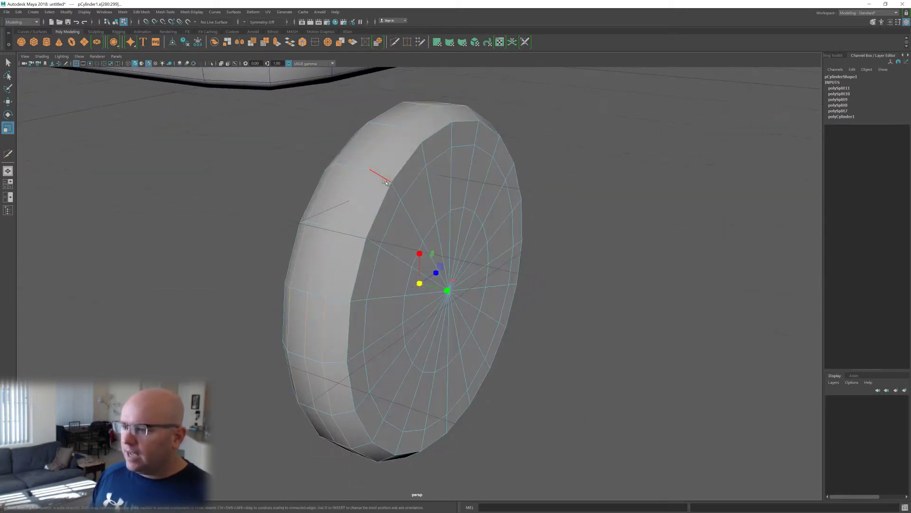
- Select the middle edge loop of the rim and delete it
alt+drag(413, 191, 456, 157)
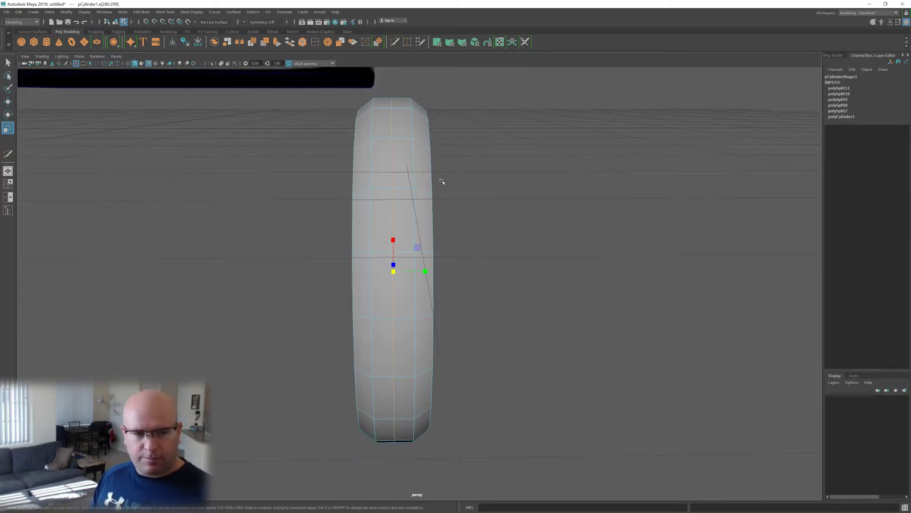
alt+drag(513, 224, 395, 191)
shift+right_drag(395, 191, 364, 203)
alt+drag(363, 203, 431, 228)
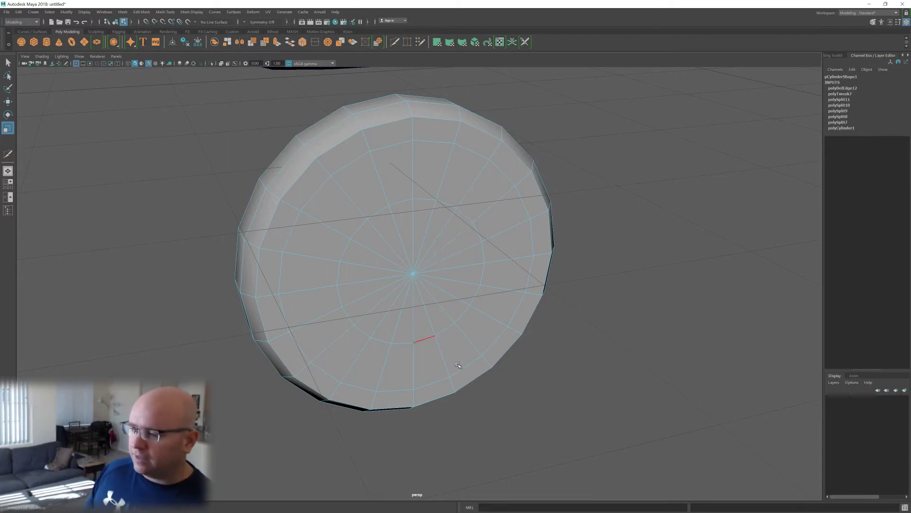
- Insert an edge loop just inside the outer ring of edges on the wheel's front cap with Multi-Cut
alt+drag(462, 320, 465, 313)
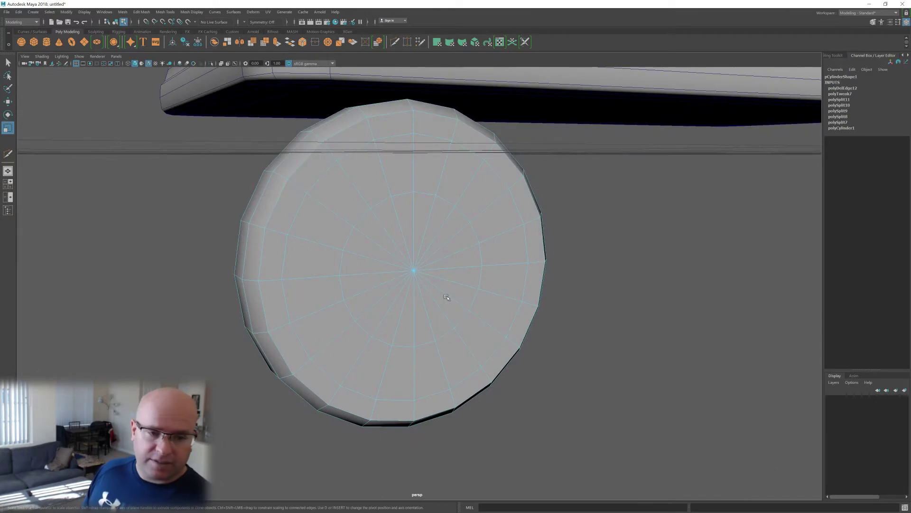
mouse_move(433, 218)
alt+mouse_down()
mouse_move(464, 228)
mouse_move(494, 209)
mouse_move(448, 218)
mouse_move(444, 228)
alt+mouse_up()
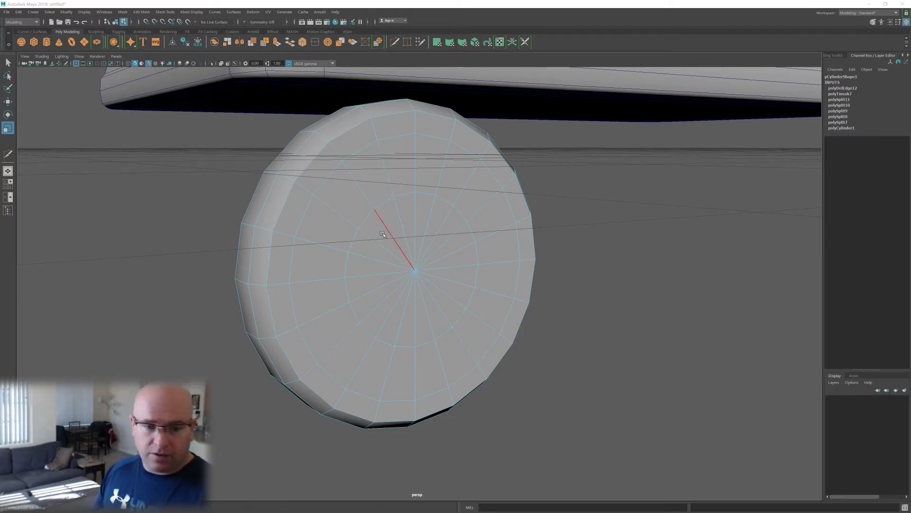
alt+drag(382, 234, 395, 229)
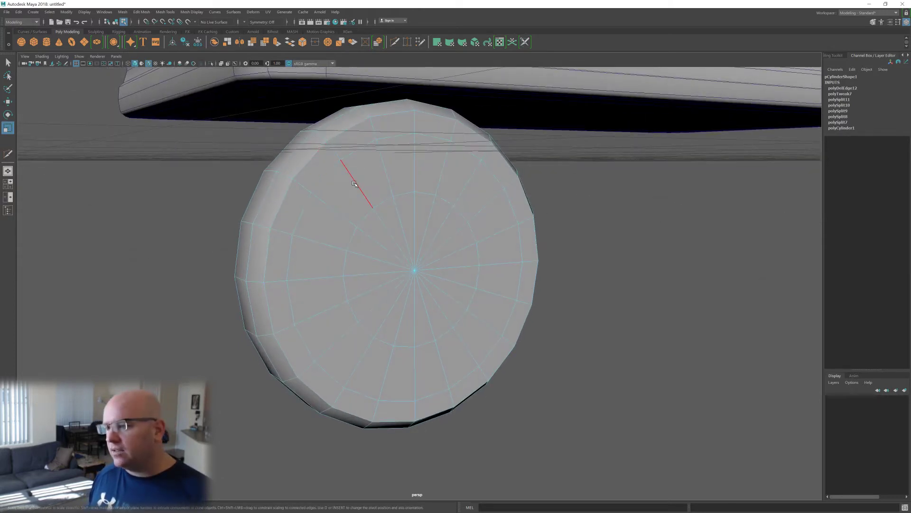
shift+right_drag(351, 175, 305, 176)
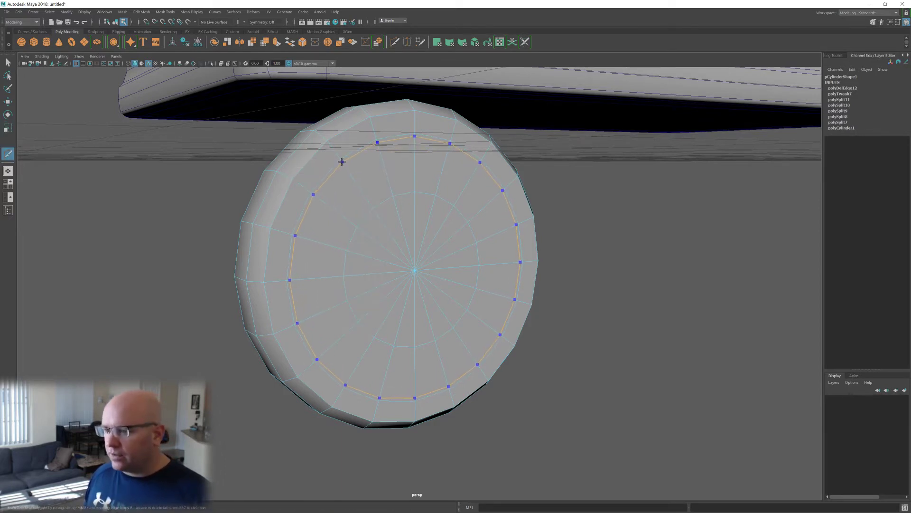
ctrl+click(342, 163)
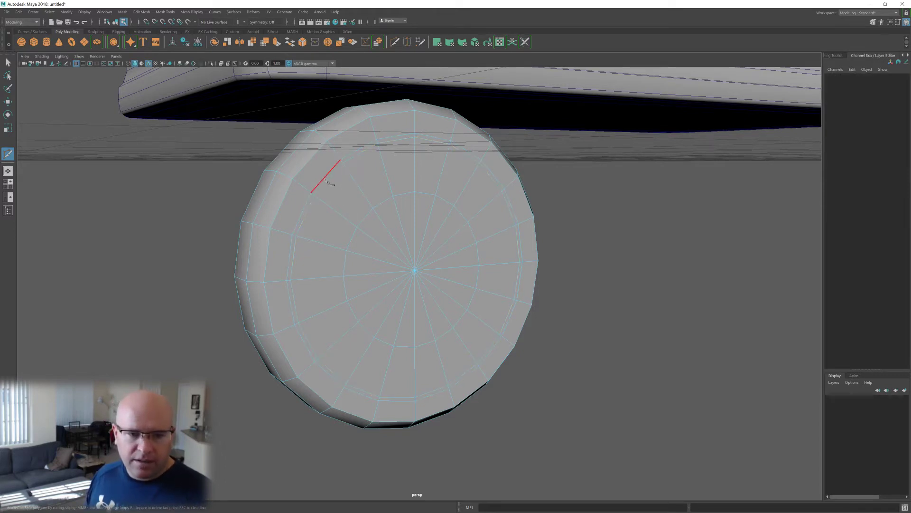
click(315, 194)
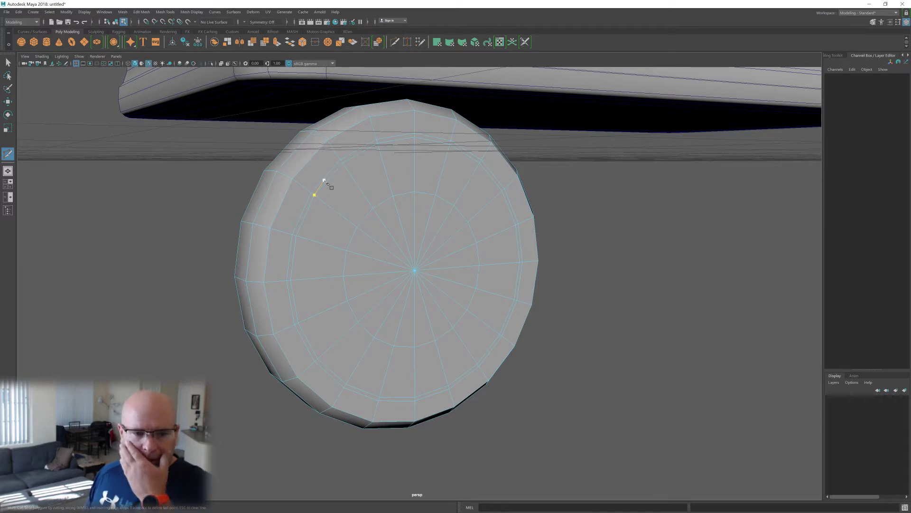
key(Escape)
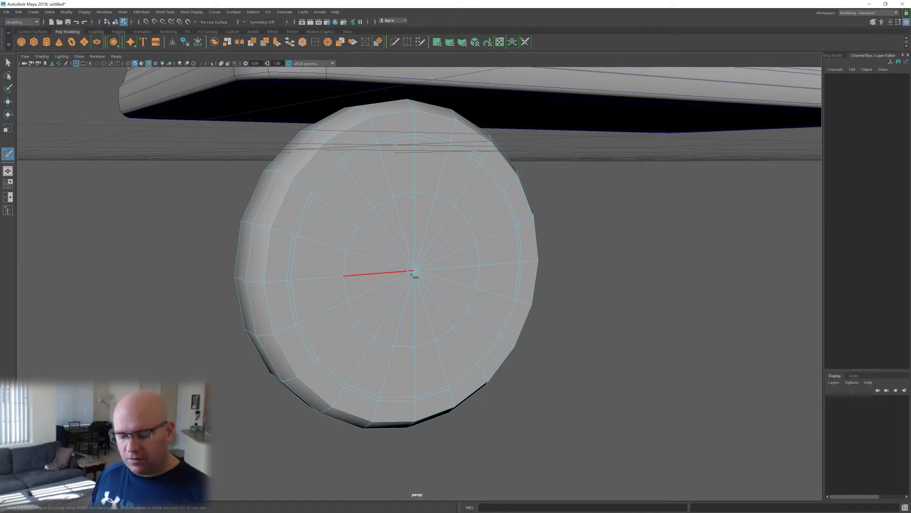
- Select the triangular faces around the centre of the front cap in face mode and check them from behind in X-ray
key(w)
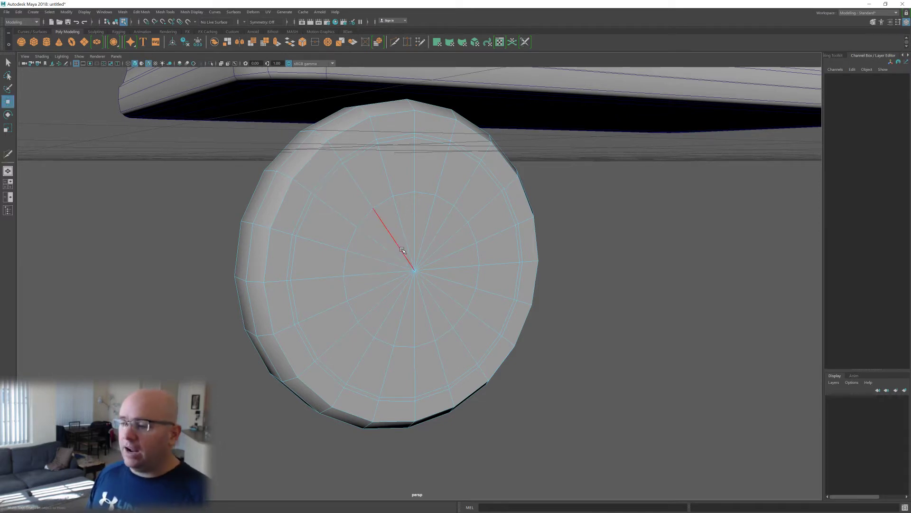
alt+drag(406, 266, 397, 257)
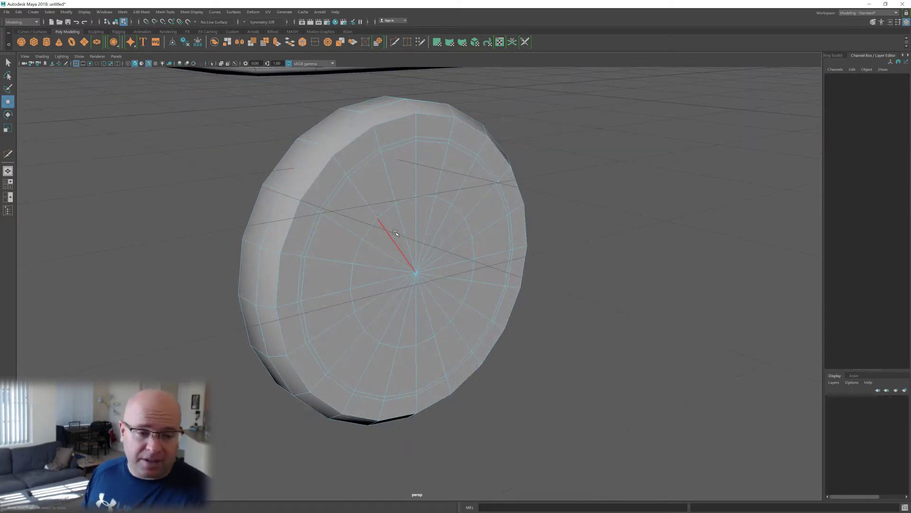
right_drag(414, 216, 413, 236)
double_click(401, 244)
alt+drag(433, 301, 360, 276)
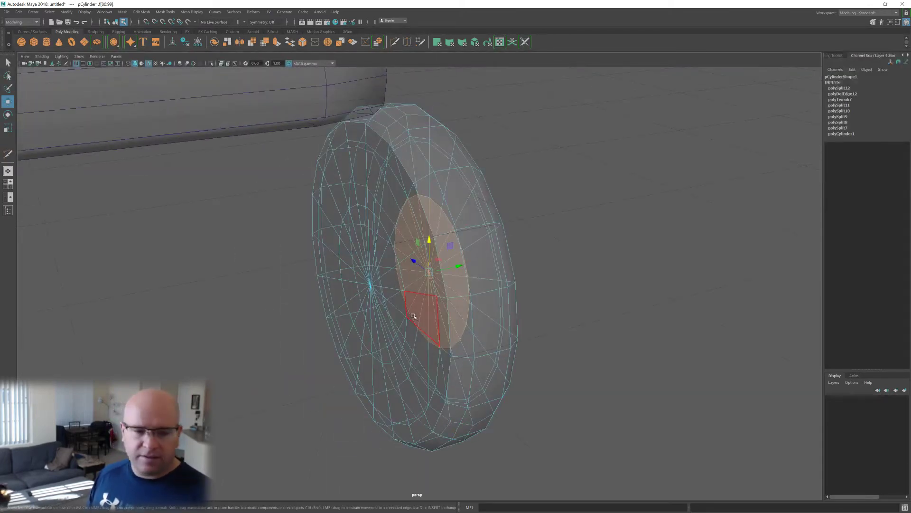
mouse_move(586, 365)
alt+mouse_down()
mouse_move(565, 329)
mouse_move(533, 321)
mouse_move(528, 346)
mouse_move(476, 316)
alt+mouse_up()
- Turn off X-ray and grow the face selection outward to the closely spaced edge loops on the front cap
key(alt+x)
scroll(490, 329, up, 1)
scroll(480, 319, up, 1)
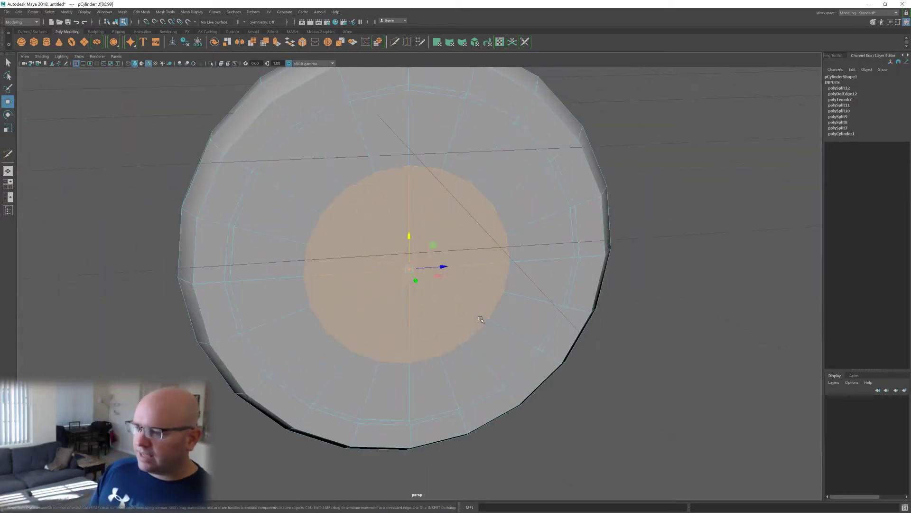
scroll(480, 319, down, 1)
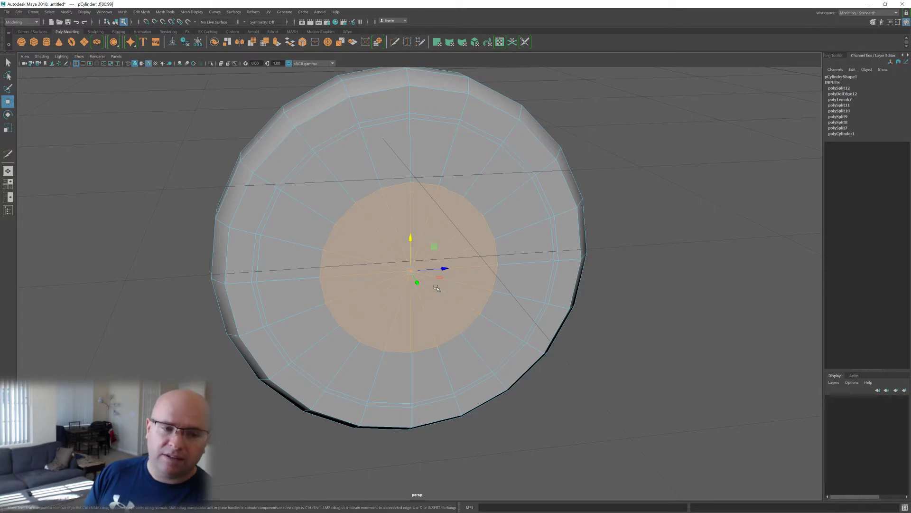
key(shift+period)
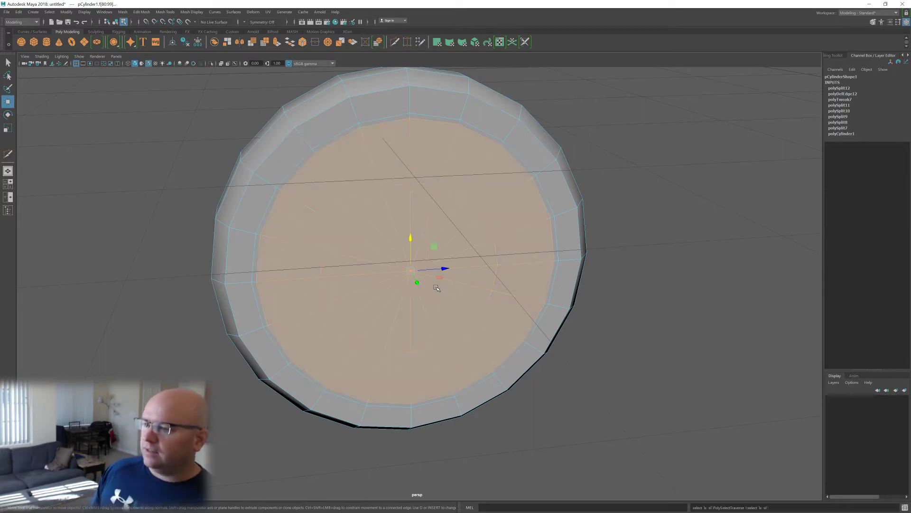
- Extrude the selected cap faces, scale them down to about two thirds and push them into the wheel as a recess
alt+drag(409, 283, 426, 286)
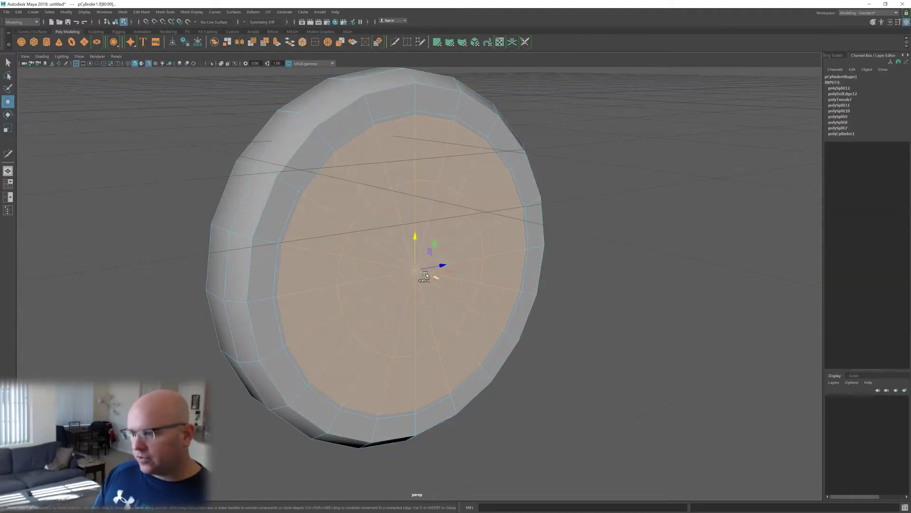
shift+right_drag(425, 274, 422, 295)
key(r)
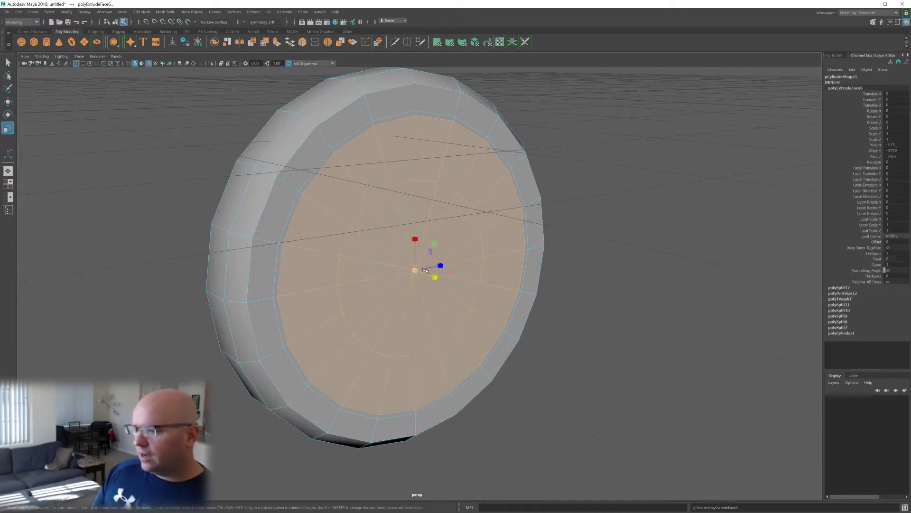
drag(417, 270, 353, 303)
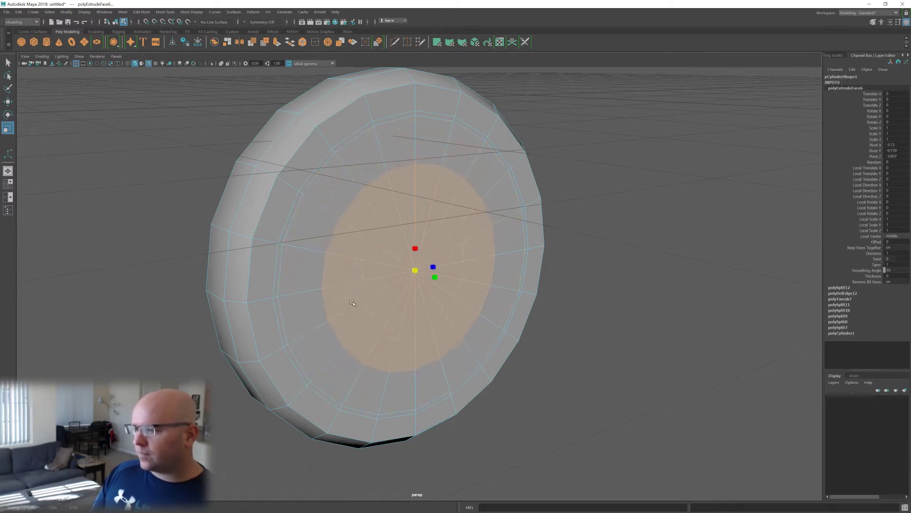
key(w)
alt+drag(471, 253, 385, 283)
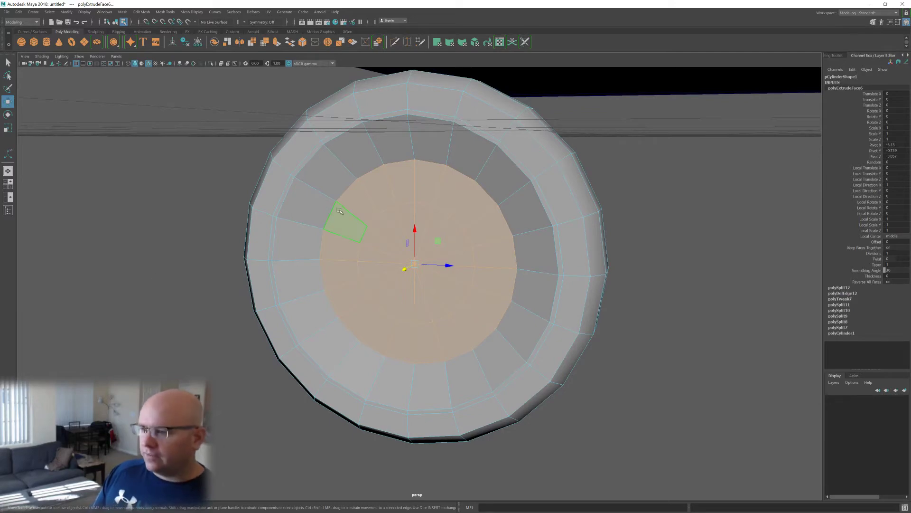
- Scale the recessed centre faces up uniformly to narrow the sloped ring around them
click(339, 211)
alt+drag(339, 211, 437, 228)
key(r)
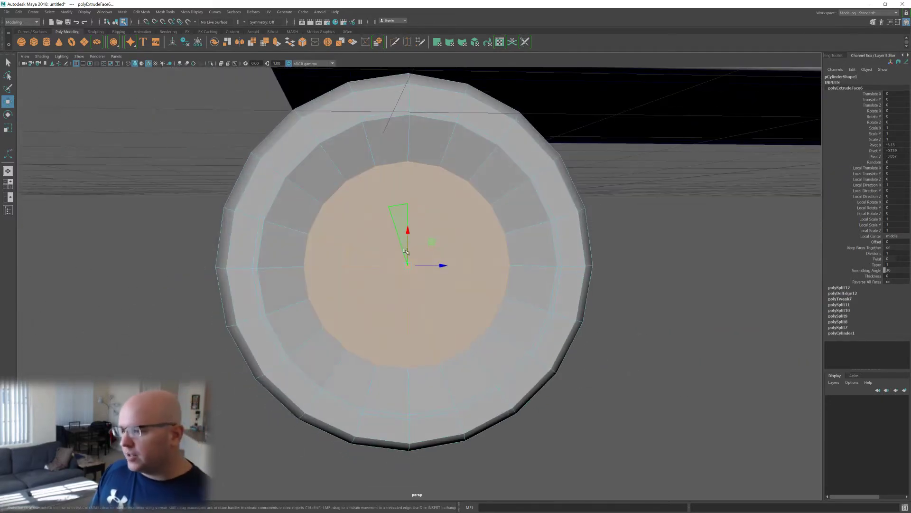
mouse_move(408, 268)
mouse_down()
mouse_move(458, 249)
mouse_move(407, 267)
mouse_move(417, 256)
mouse_up()
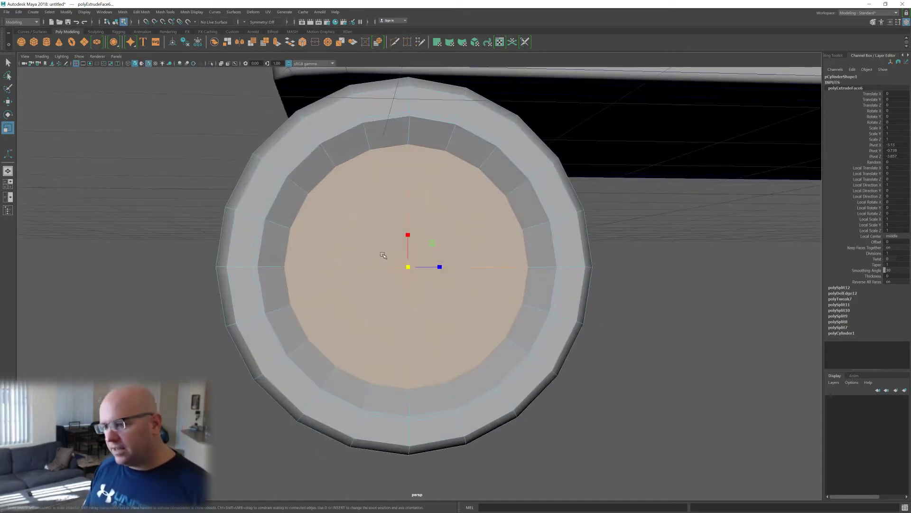
- Extrude the recessed centre faces and scale them down slightly to form a narrow flat ring inside the recess
shift+right_click(413, 259)
shift+right_drag(413, 274, 413, 275)
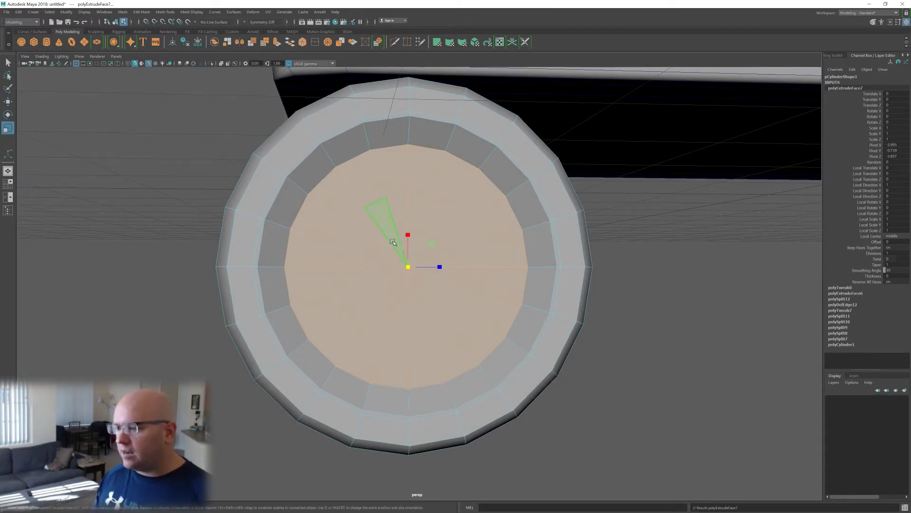
drag(409, 269, 408, 269)
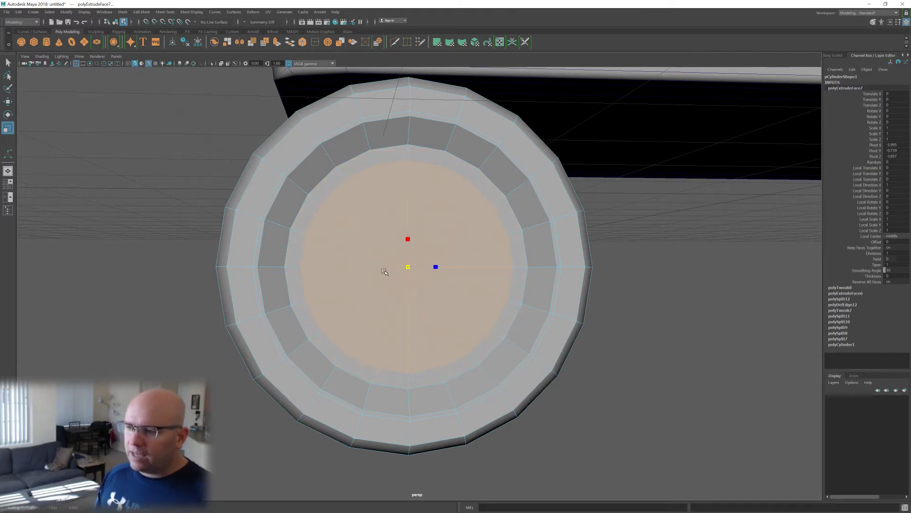
alt+drag(385, 272, 373, 246)
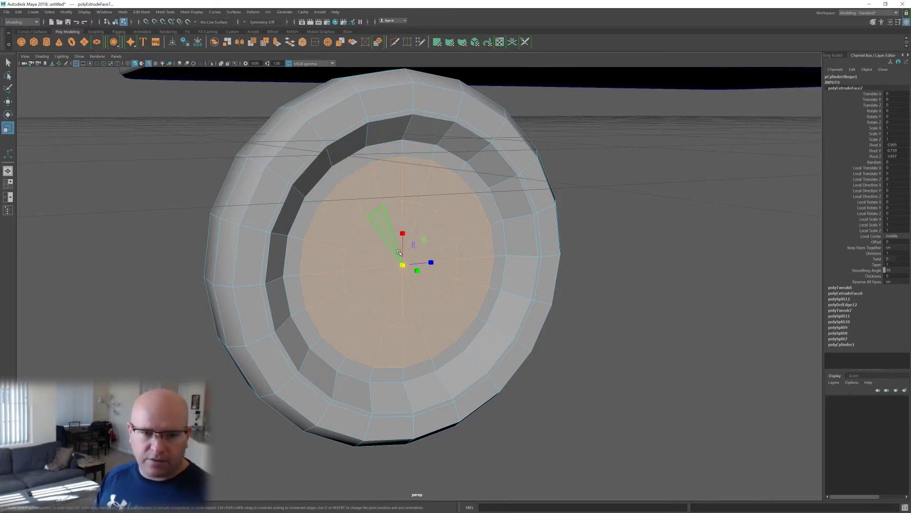
alt+drag(394, 244, 415, 279)
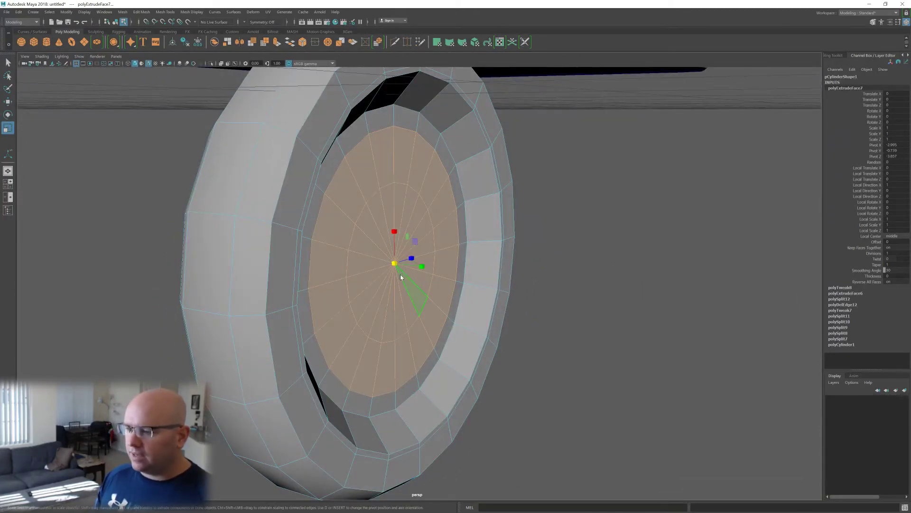
- Extrude the centre faces again, pull them outward and scale them down to form a sloped hub
shift+right_drag(400, 277, 398, 296)
alt+drag(398, 296, 366, 277)
key(r)
key(w)
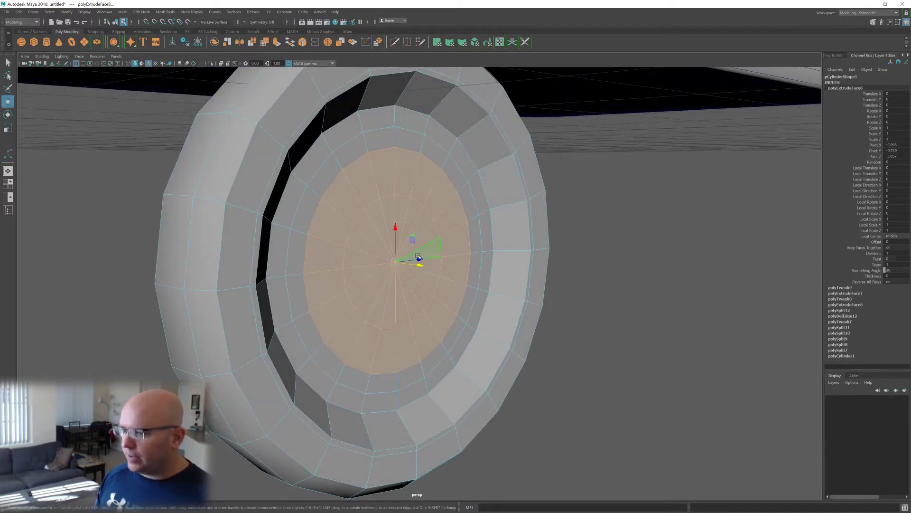
drag(421, 267, 405, 289)
key(r)
key(w)
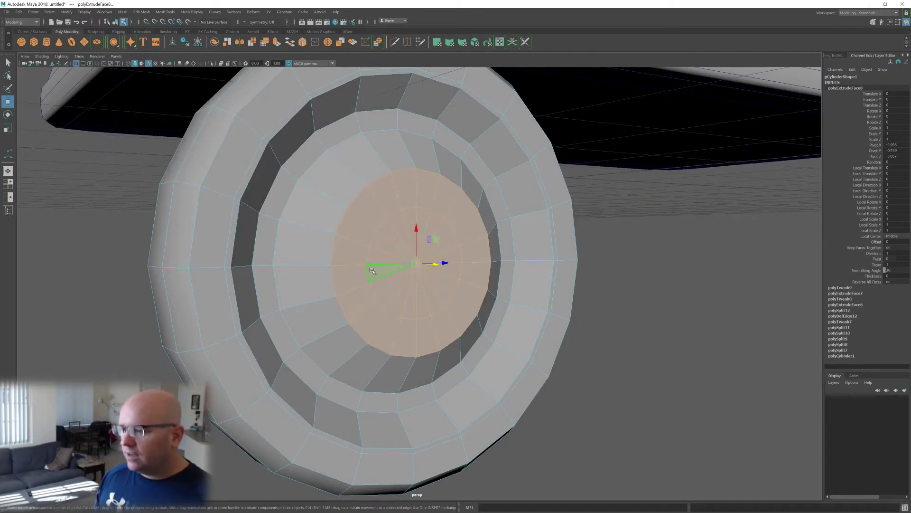
- Deselect the outer ring of hub faces so only the innermost triangular faces around the centre stay selected
mouse_move(372, 270)
alt+mouse_down()
mouse_move(366, 311)
mouse_move(360, 262)
alt+mouse_up()
ctrl+drag(317, 225, 337, 304)
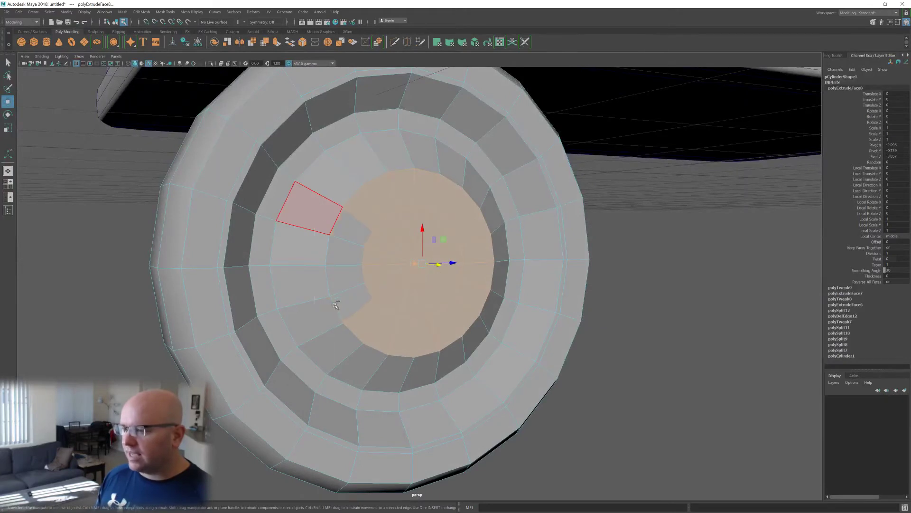
ctrl+drag(405, 186, 488, 313)
ctrl+drag(397, 365, 449, 345)
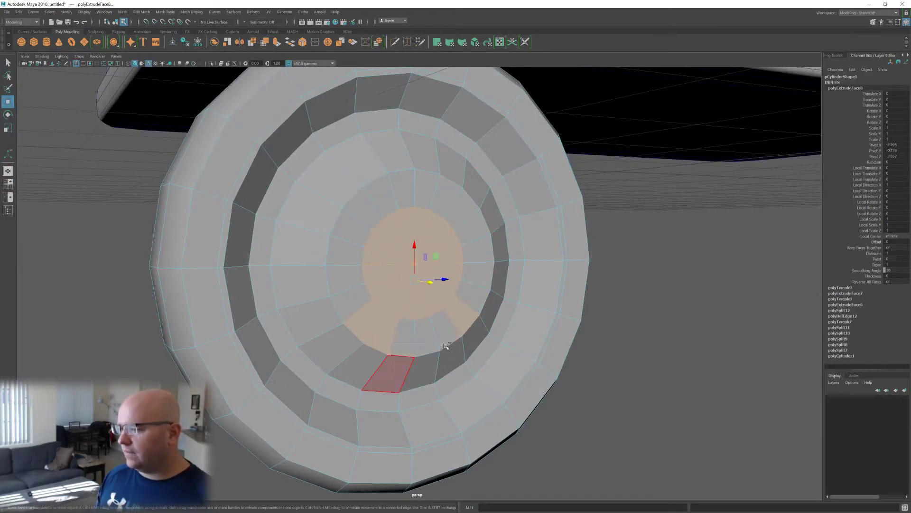
ctrl+drag(335, 316, 378, 346)
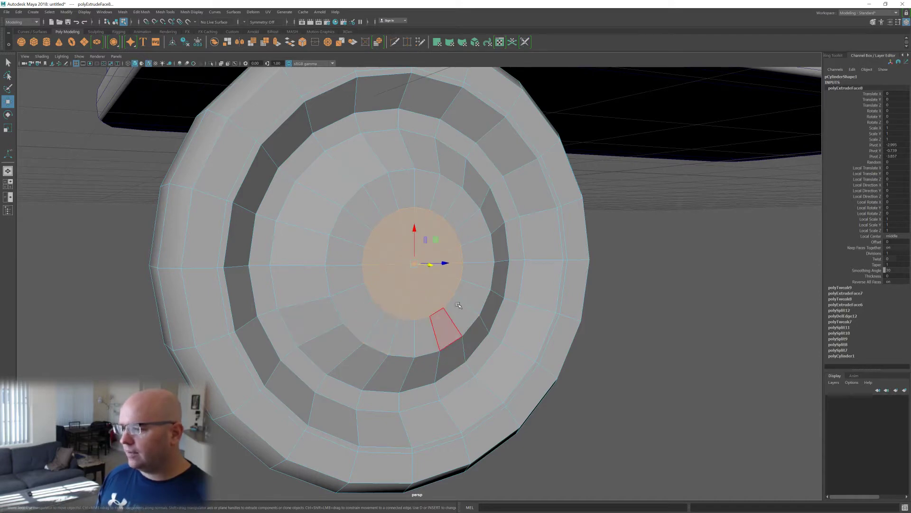
- Move the innermost faces outward to raise the hub into a dome and check its profile from the side
alt+drag(427, 313, 472, 275)
key(r)
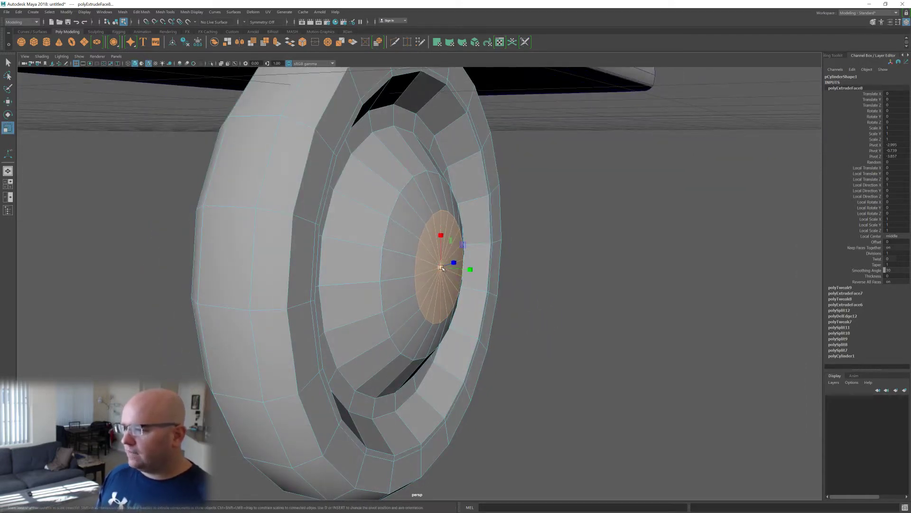
alt+drag(469, 281, 481, 257)
key(w)
scroll(449, 259, up, 2)
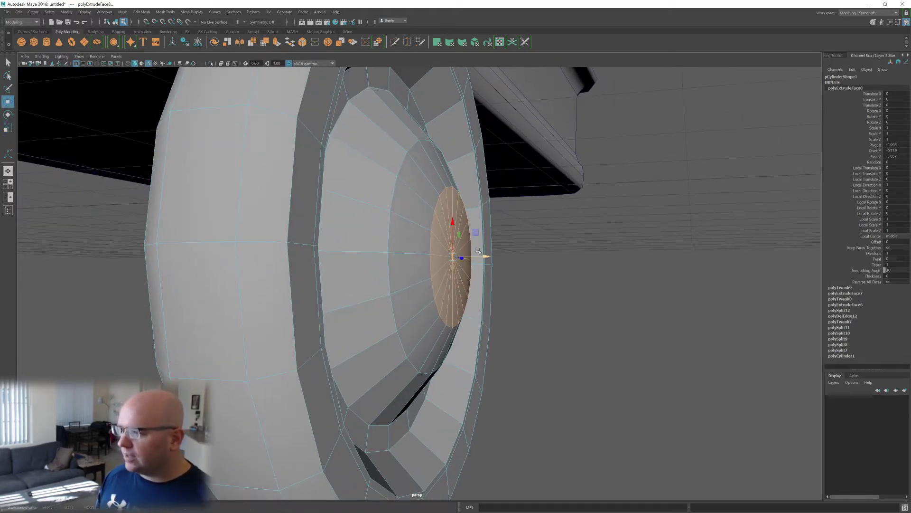
alt+drag(430, 203, 446, 212)
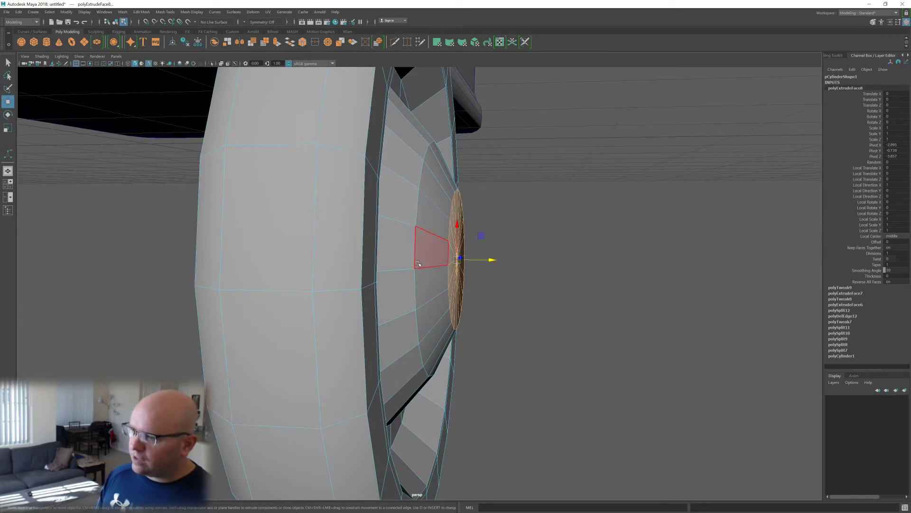
alt+drag(426, 247, 454, 277)
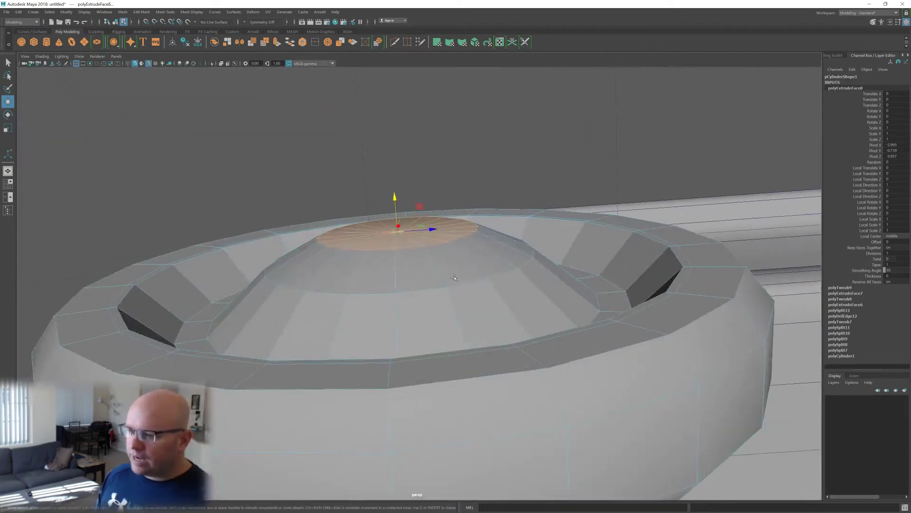
alt+drag(338, 269, 308, 249)
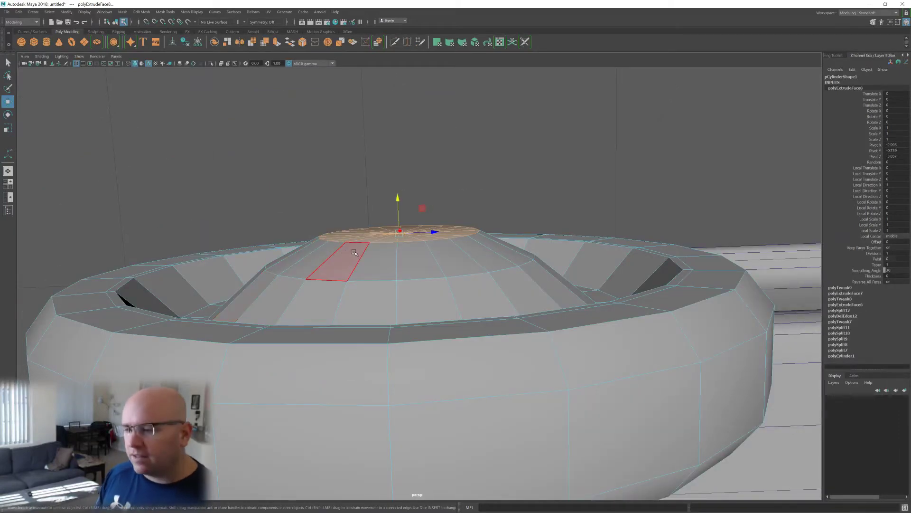
- Scale the selected faces at the top of the dome down to a small central disc
alt+drag(355, 254, 497, 255)
key(r)
key(w)
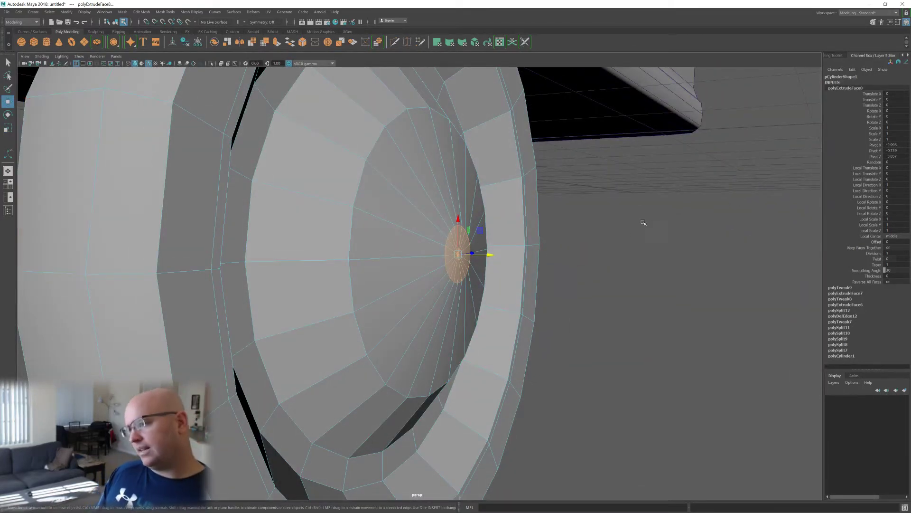
alt+drag(478, 255, 459, 261)
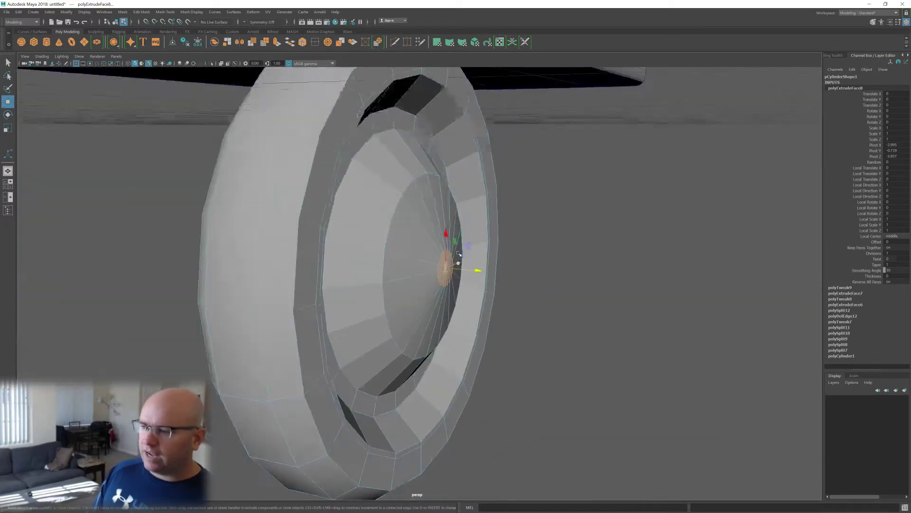
scroll(458, 261, down, 5)
scroll(458, 264, up, 5)
scroll(454, 289, down, 3)
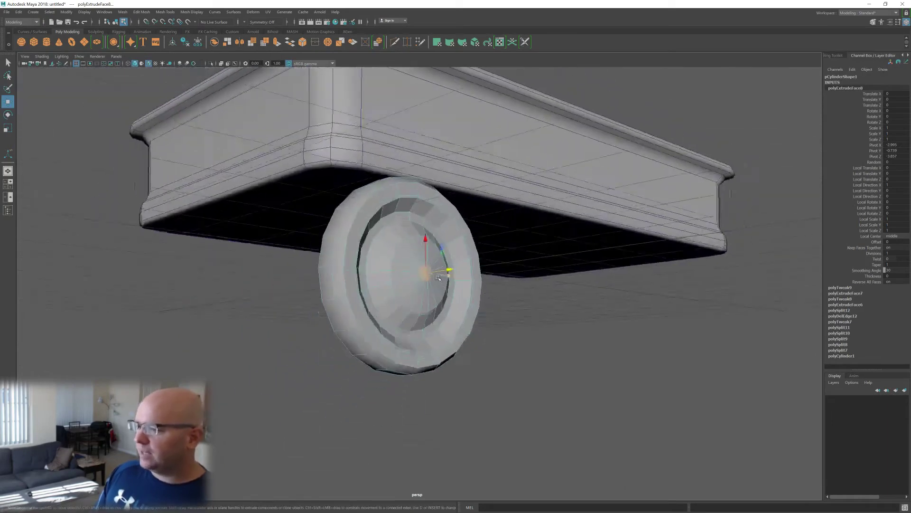
- Extrude the small central disc outward by about 0.046 to form a short cylindrical stub
scroll(458, 283, up, 4)
shift+right_drag(459, 269, 460, 259)
drag(466, 251, 479, 254)
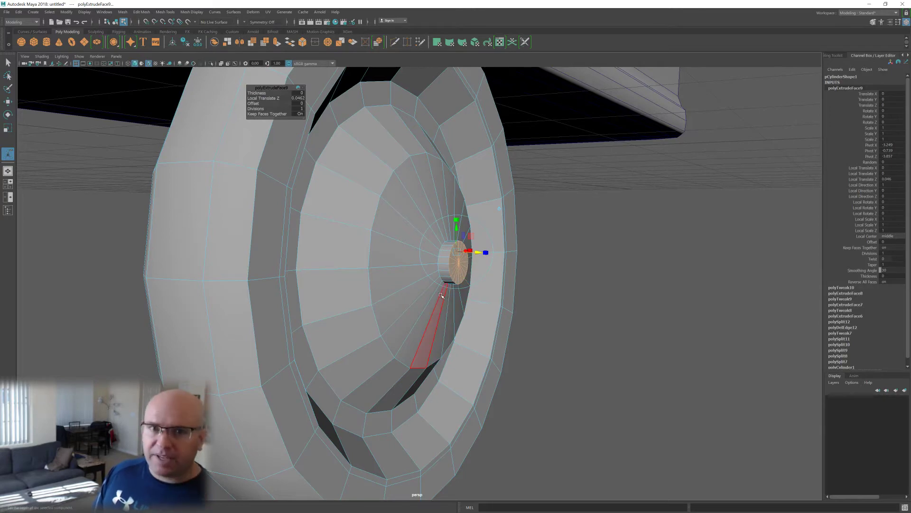
scroll(441, 295, up, 2)
scroll(438, 307, up, 5)
scroll(430, 299, down, 6)
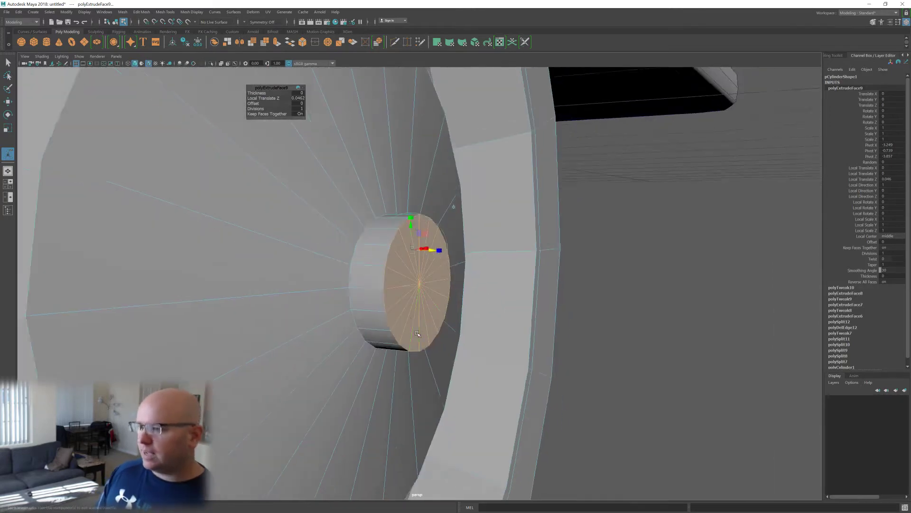
- Scale the stub's end faces down slightly and move them outward to lengthen and taper it
key(r)
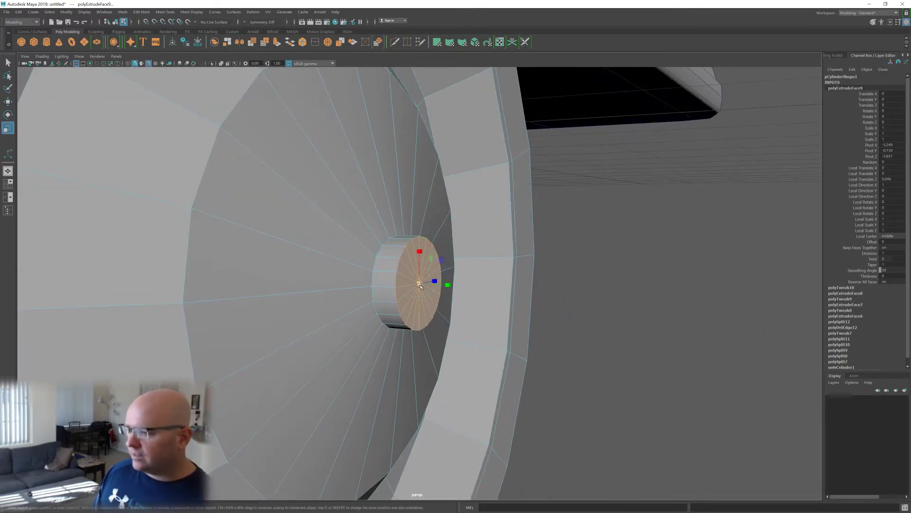
drag(420, 285, 352, 277)
key(w)
alt+right_drag(351, 278, 390, 266)
alt+drag(342, 252, 438, 302)
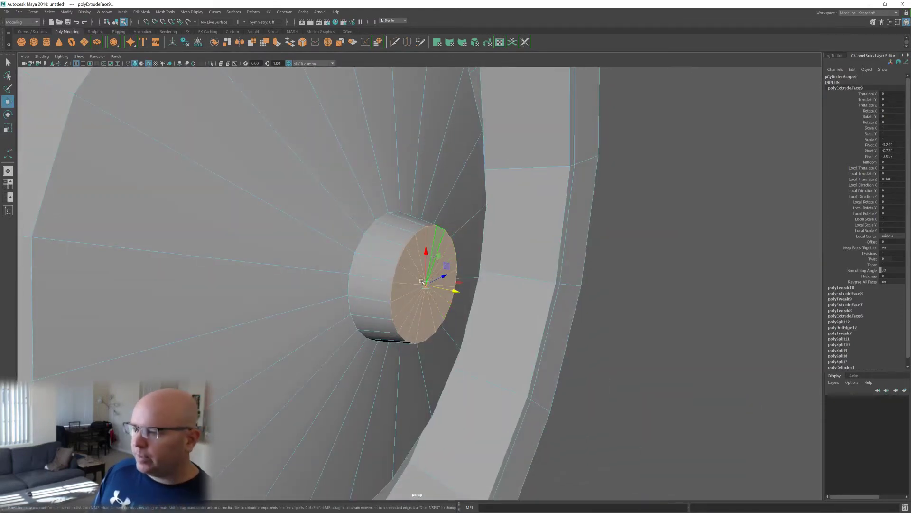
- Extrude the stub's end faces outward by about 0.012 and scale them down into a bevelled tip
shift+right_drag(439, 298, 441, 286)
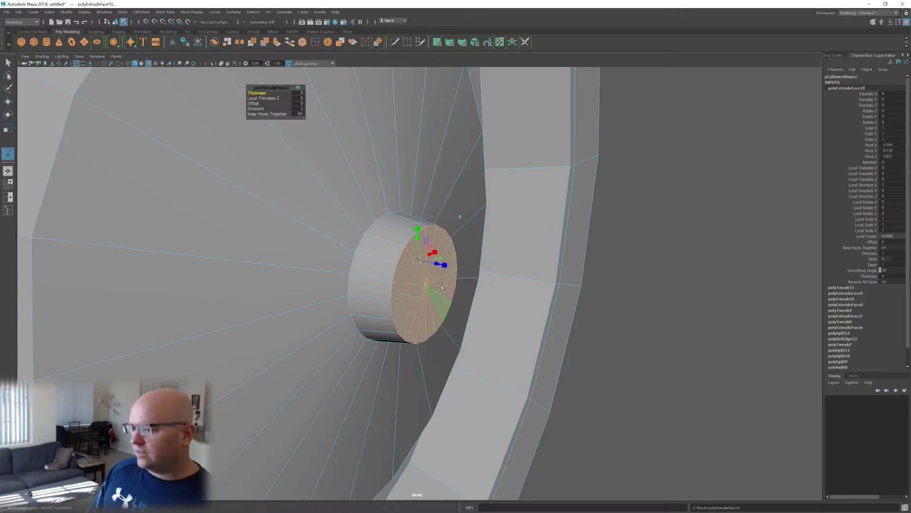
drag(433, 266, 429, 227)
key(r)
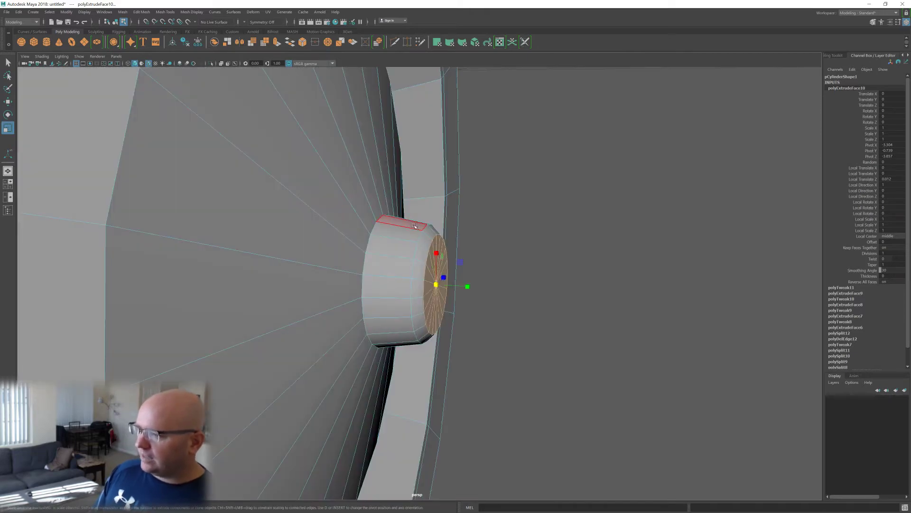
alt+drag(437, 271, 435, 281)
- Return to object mode, clear the selection and inspect the whole wheel beside the body
key(F8)
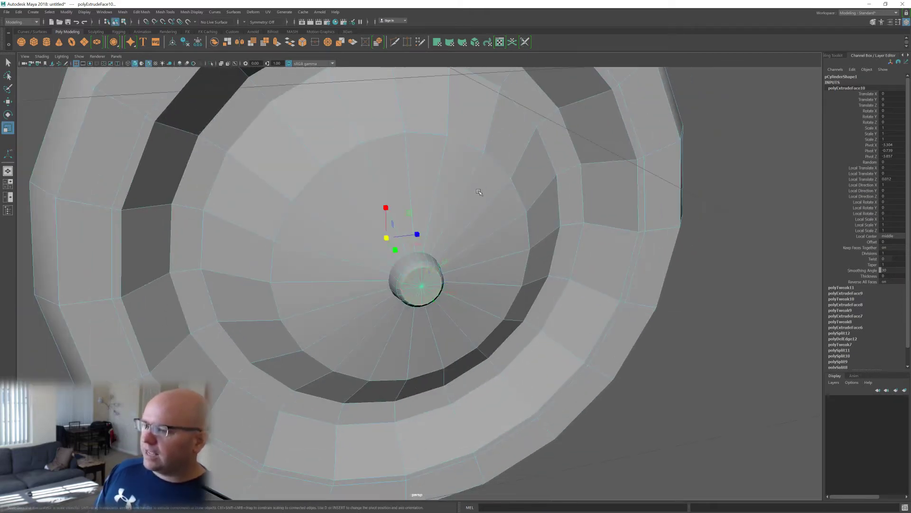
scroll(437, 281, down, 3)
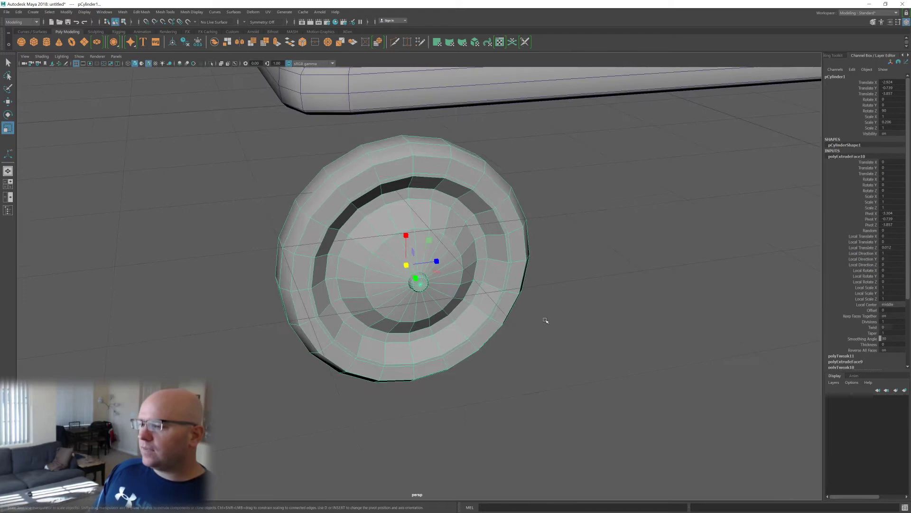
click(545, 321)
scroll(545, 309, down, 2)
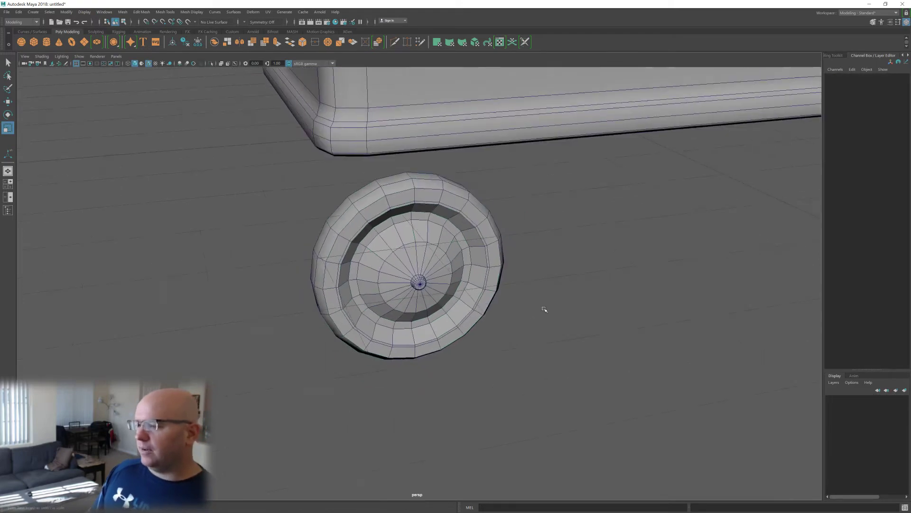
alt+drag(525, 310, 541, 298)
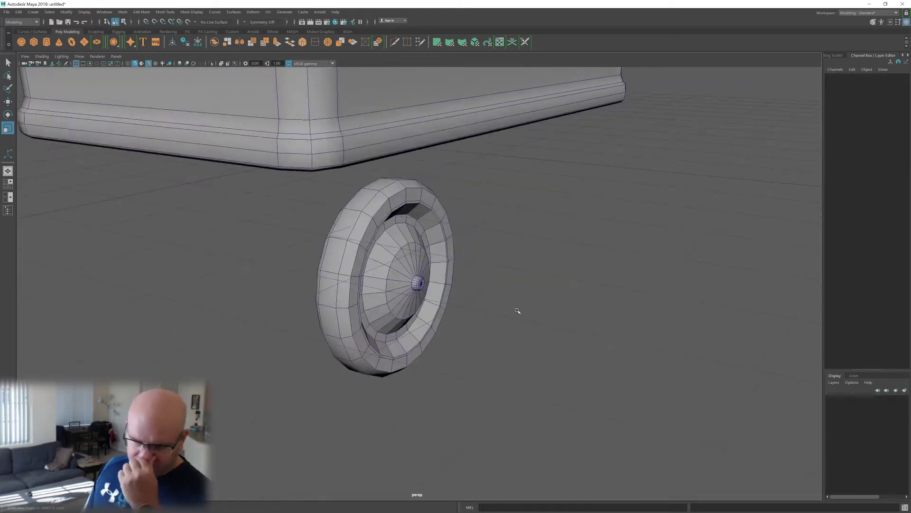
- Select the triangular faces around the centre of the wheel's back cap in face mode and check them in X-ray
click(411, 274)
alt+drag(411, 274, 431, 241)
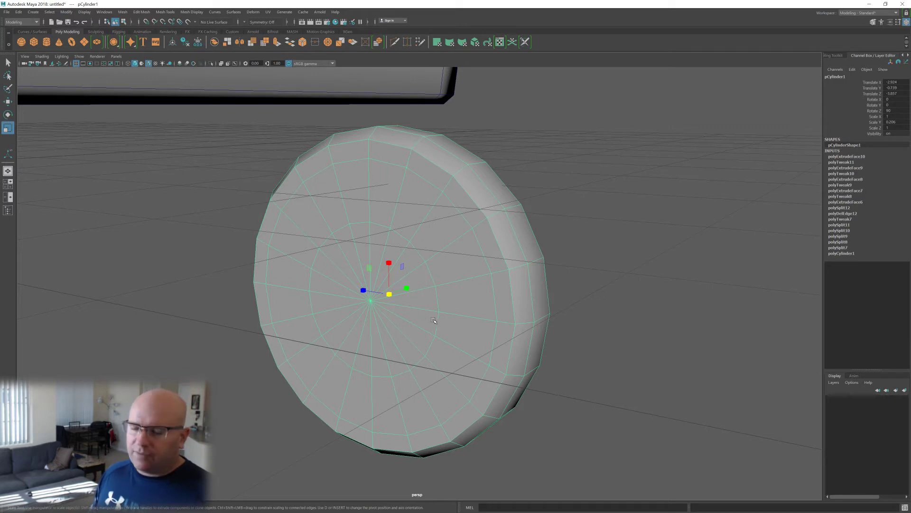
right_drag(412, 341, 412, 340)
alt+drag(398, 257, 397, 305)
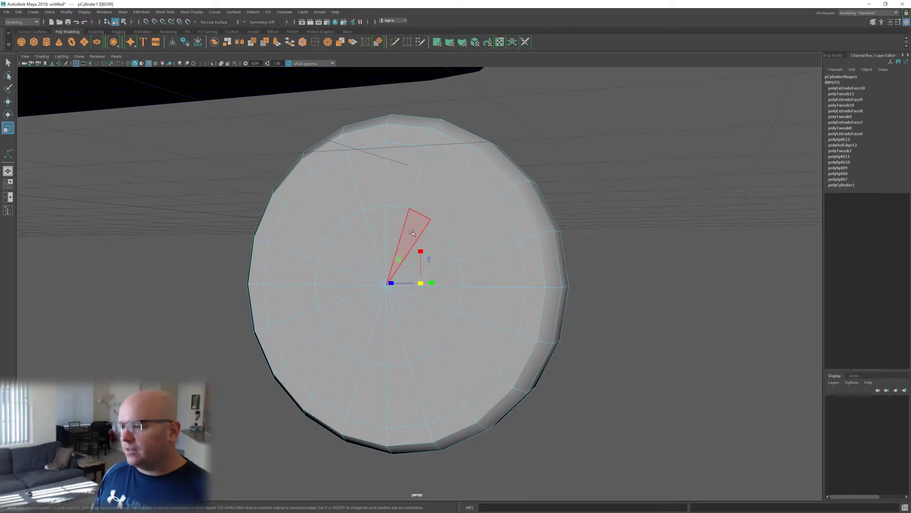
mouse_move(367, 265)
mouse_down()
mouse_move(406, 305)
mouse_move(474, 321)
mouse_move(464, 203)
mouse_move(396, 390)
mouse_move(415, 339)
mouse_move(376, 349)
mouse_up()
scroll(376, 349, up, 2)
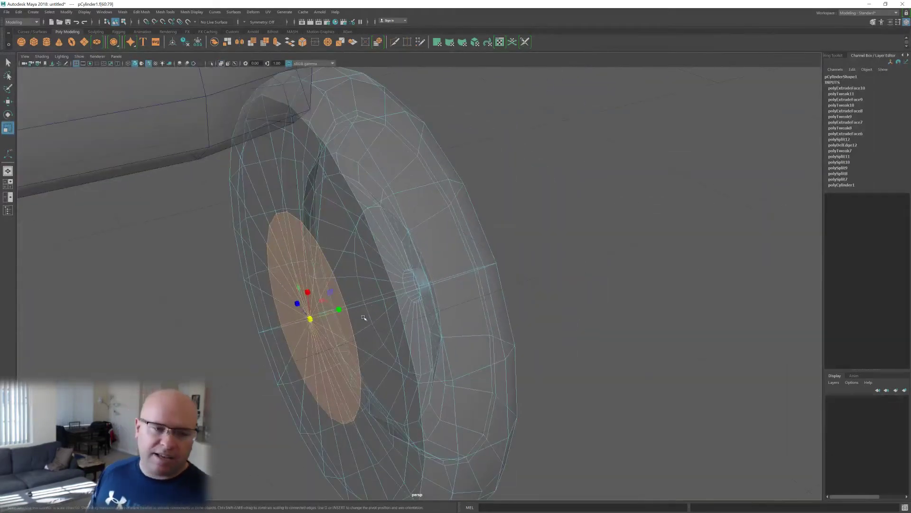
scroll(420, 285, up, 2)
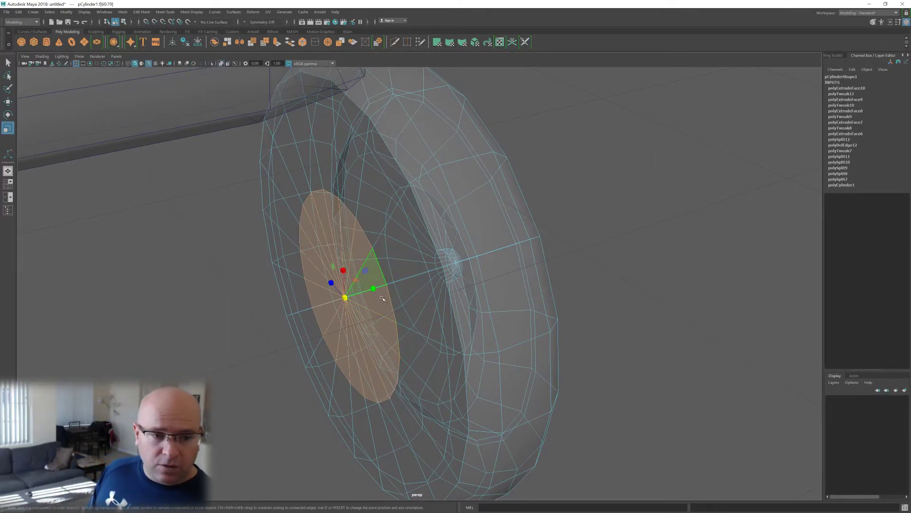
alt+drag(382, 298, 419, 275)
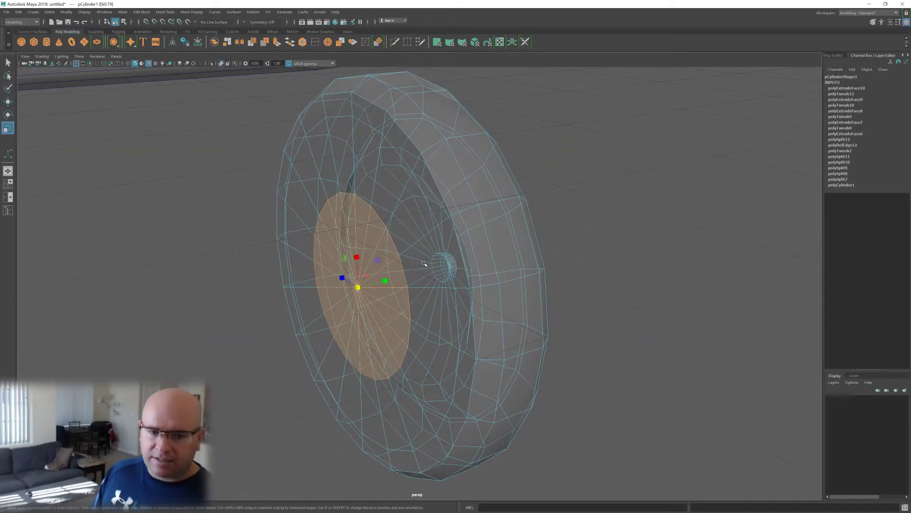
alt+drag(425, 262, 481, 282)
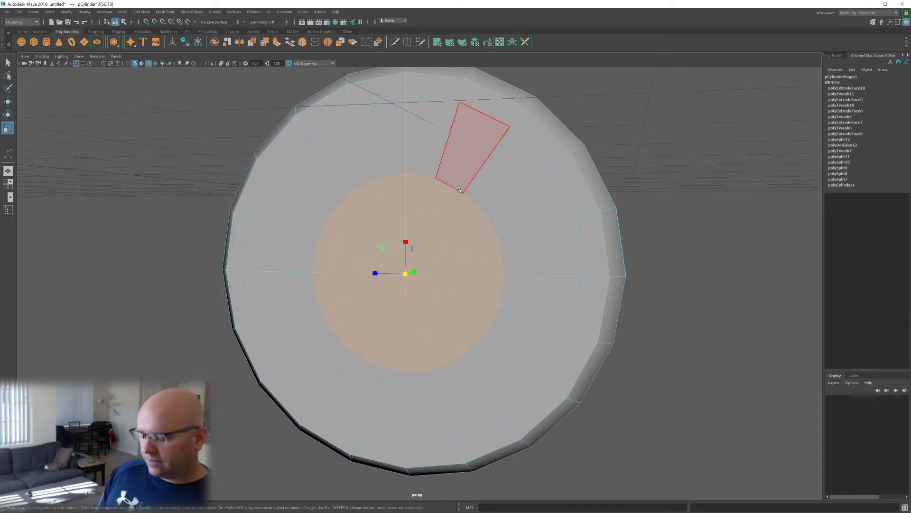
- Grow the selection over the whole back cap, extrude it, scale it down and push it about 0.1 into the wheel as a recess
key(shift+period)
alt+drag(451, 217, 418, 226)
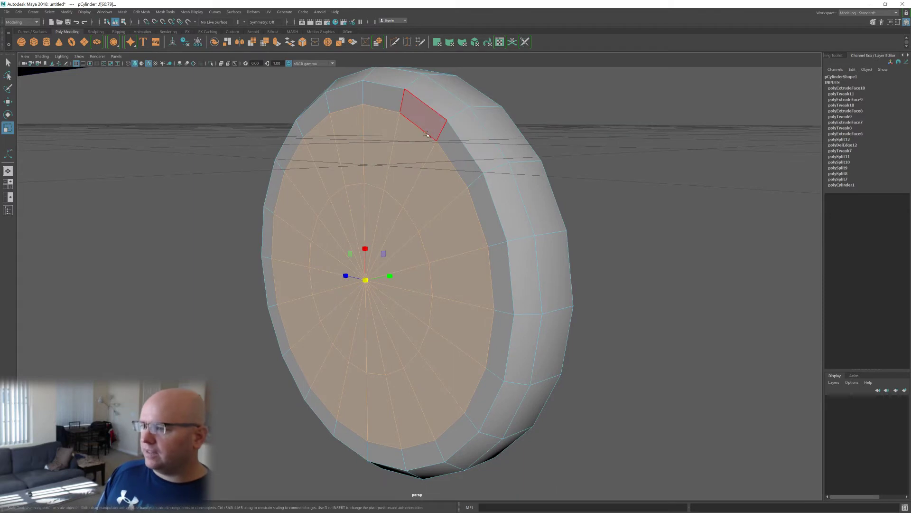
shift+right_drag(414, 178, 409, 200)
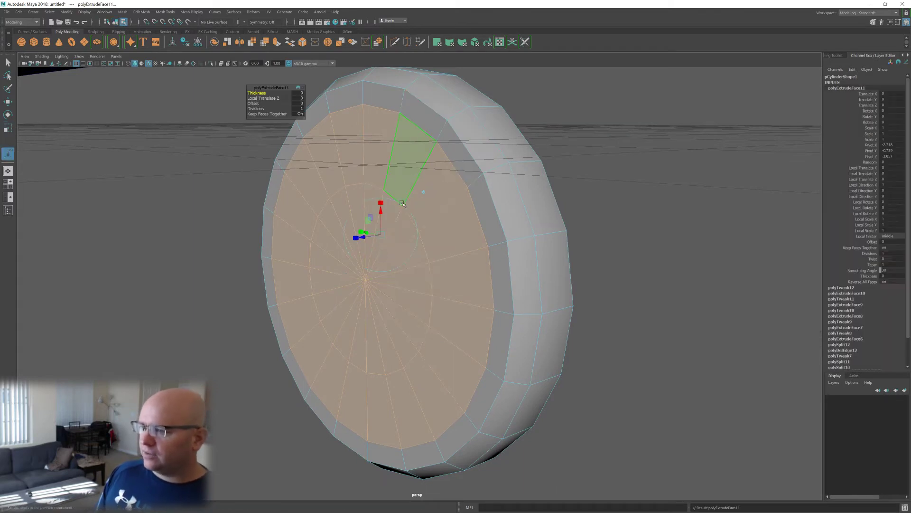
key(r)
drag(365, 280, 379, 253)
key(w)
key(alt+x)
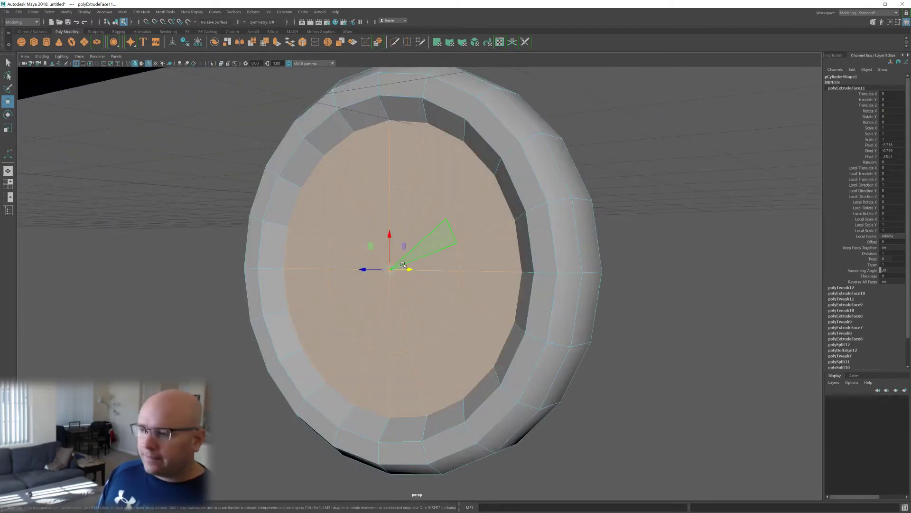
- Extrude the recess floor faces again and scale them down slightly to inset a narrow border ring
shift+right_drag(411, 236, 413, 260)
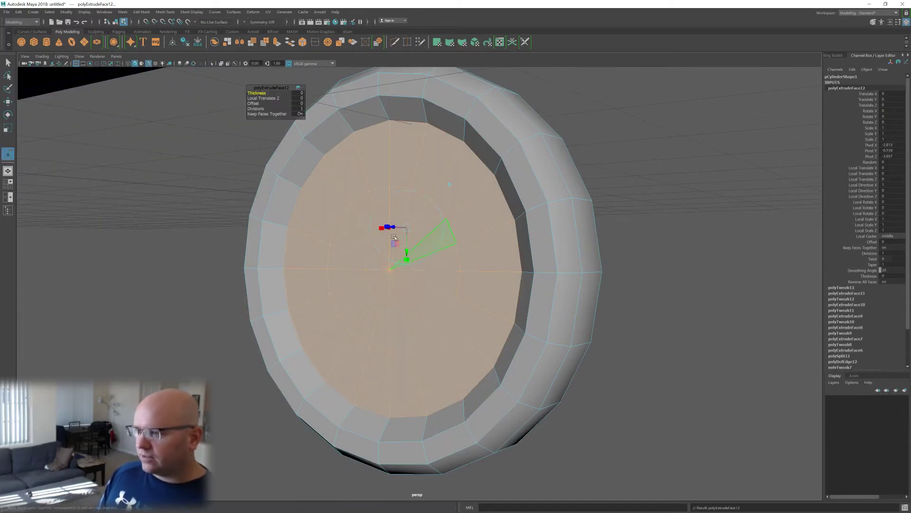
key(r)
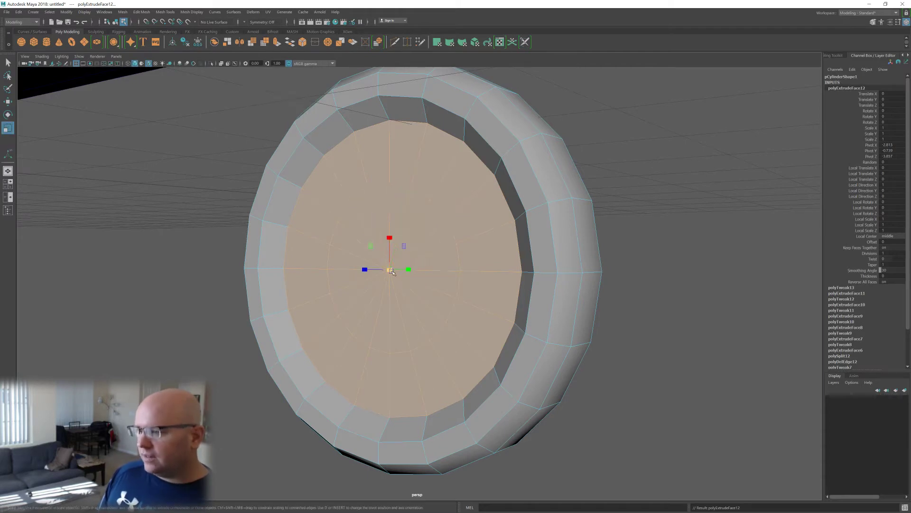
drag(392, 269, 372, 288)
mouse_move(390, 257)
alt+mouse_down()
mouse_move(349, 263)
mouse_move(400, 262)
alt+mouse_up()
right_drag(406, 262, 402, 206)
double_click(399, 209)
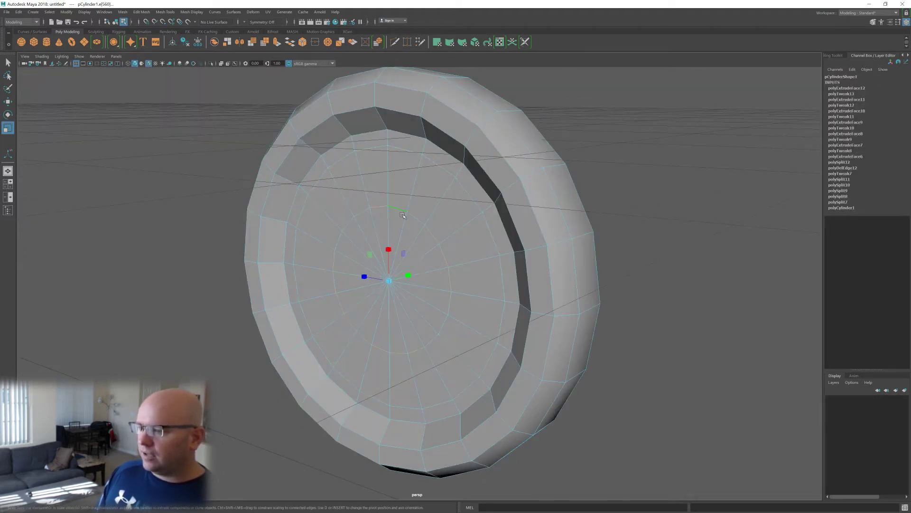
scroll(424, 307, up, 1)
alt+drag(424, 307, 432, 306)
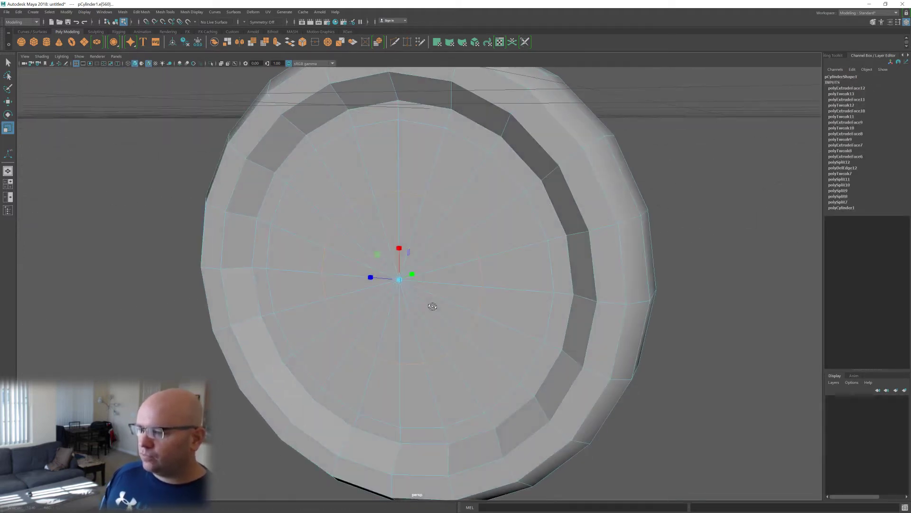
- Shrink the inset face selection to the central triangles and move them outward to bulge the recessed back into a shallow cone
right_drag(433, 244, 430, 287)
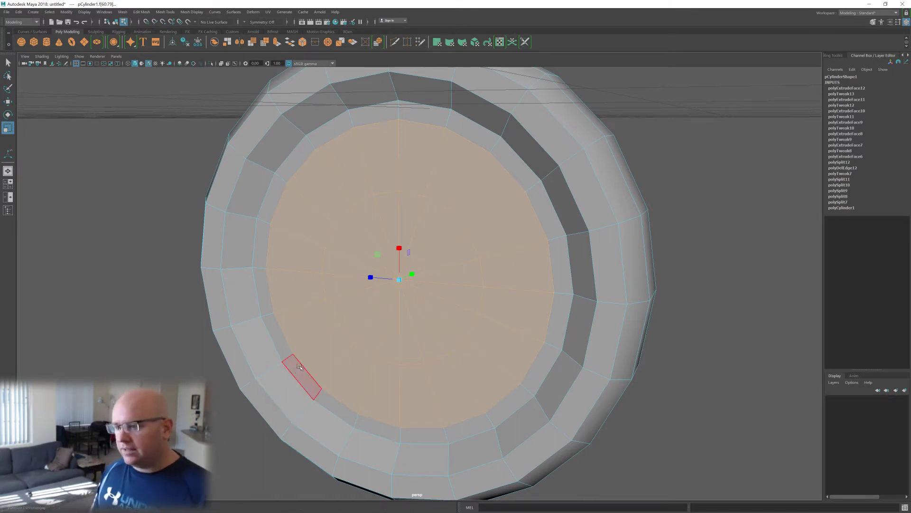
key(ctrl+less)
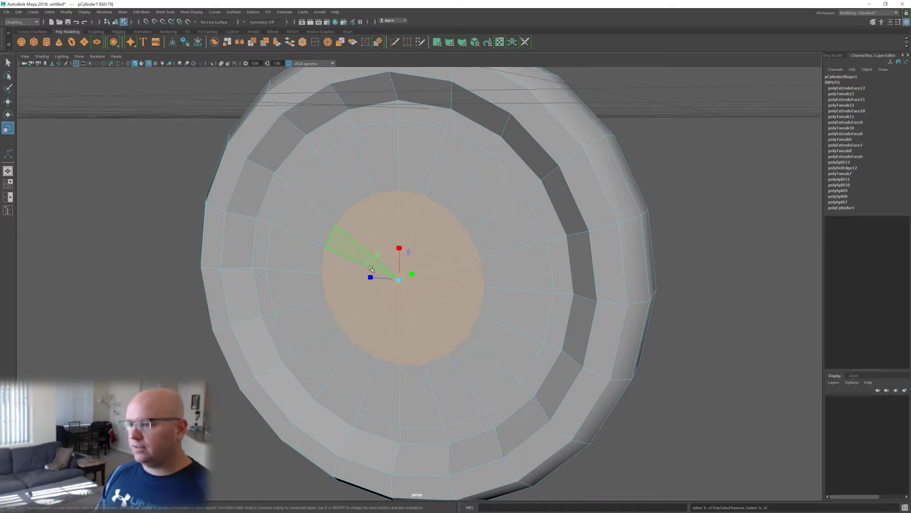
alt+drag(371, 269, 351, 279)
key(w)
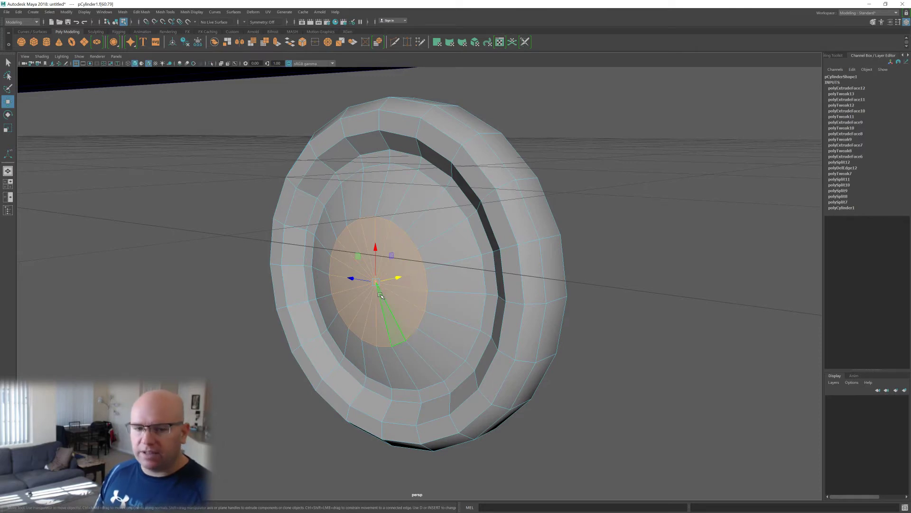
alt+drag(399, 283, 514, 309)
scroll(412, 288, down, 3)
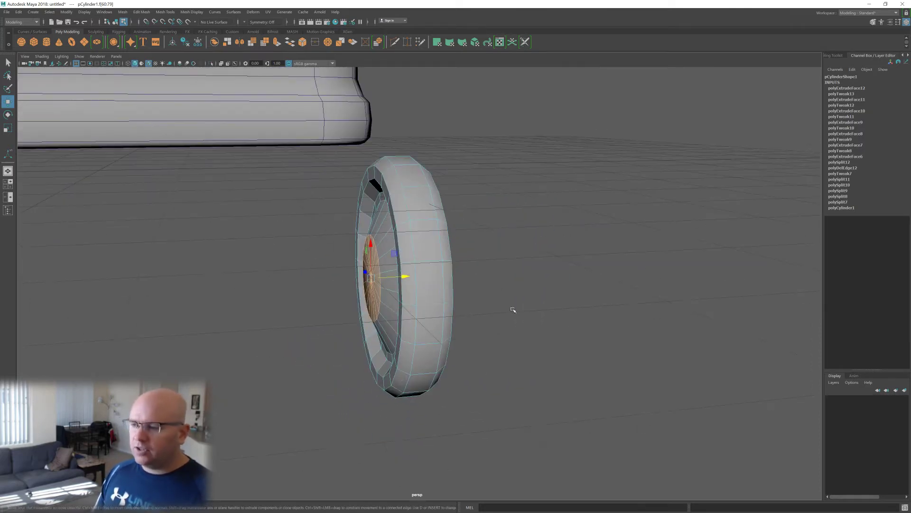
- Return to object mode, deselect everything and inspect the wheel's recessed back against the tray from several sides
click(513, 310)
scroll(427, 312, down, 3)
right_drag(427, 311, 467, 222)
scroll(521, 214, down, 4)
alt+drag(470, 223, 522, 272)
scroll(521, 272, down, 2)
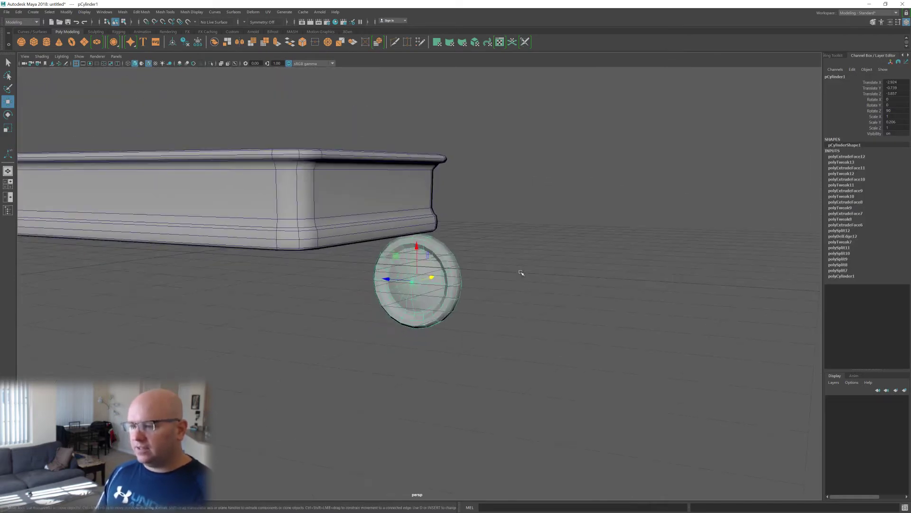
click(494, 265)
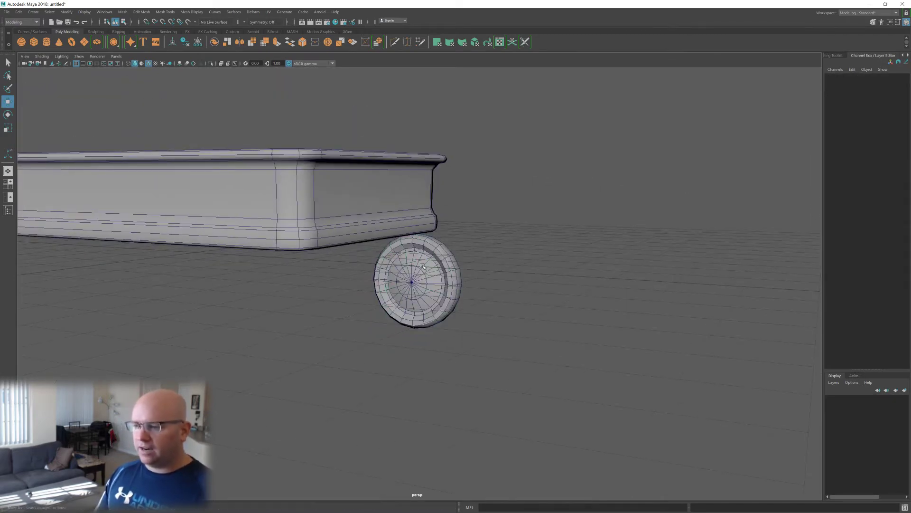
alt+drag(423, 267, 419, 283)
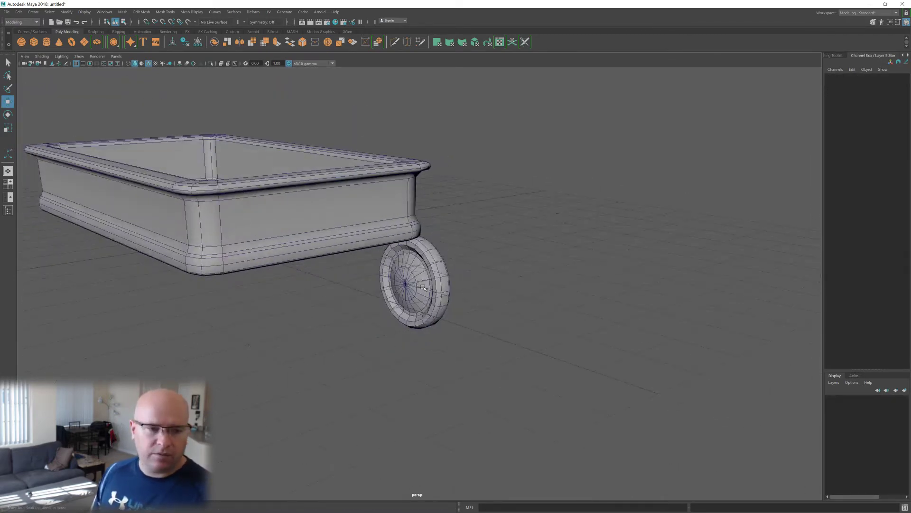
alt+drag(419, 256, 407, 289)
- Duplicate the wheel and move the copy along the tray's long side to about Z 3.58 near the other end
click(406, 289)
scroll(407, 289, down, 2)
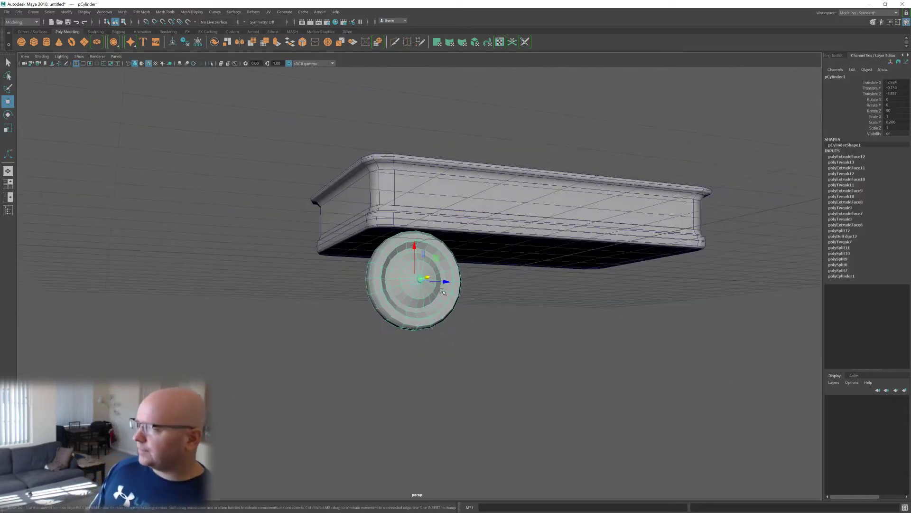
alt+middle_drag(498, 256, 465, 276)
alt+drag(508, 302, 446, 308)
key(ctrl+d)
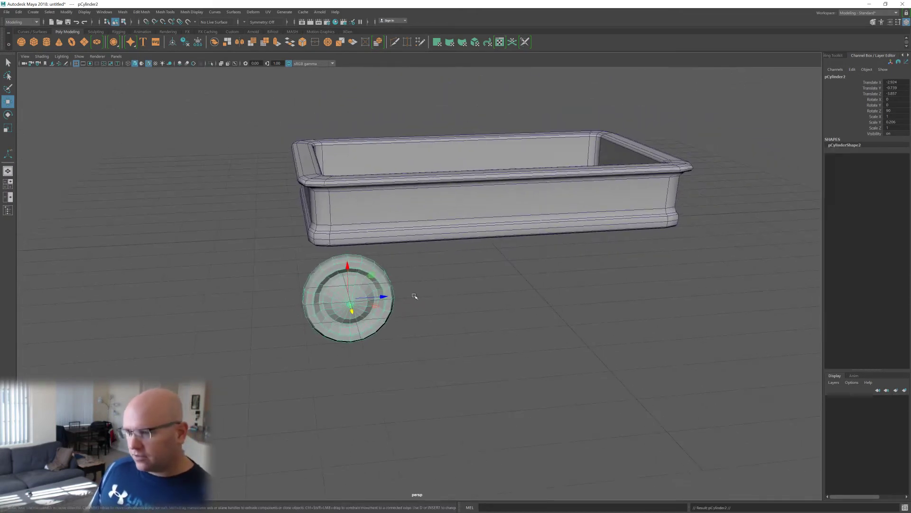
drag(383, 296, 589, 330)
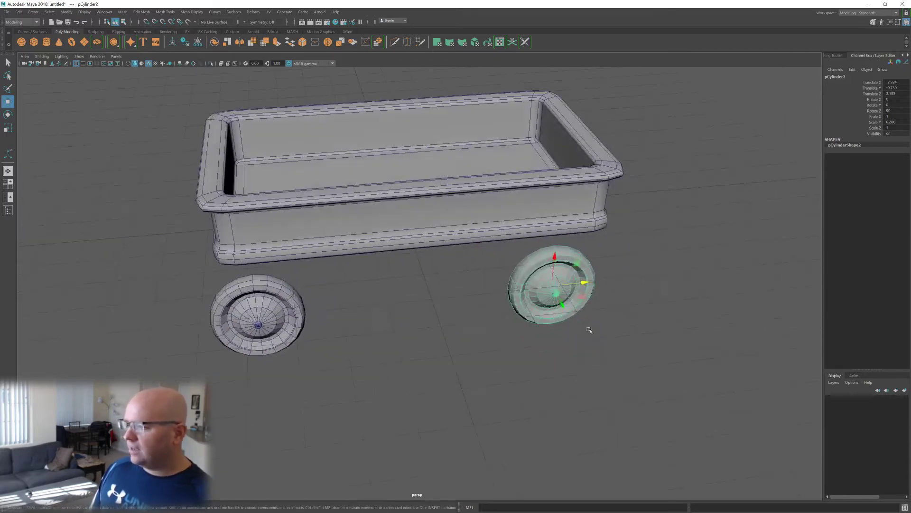
drag(584, 284, 599, 283)
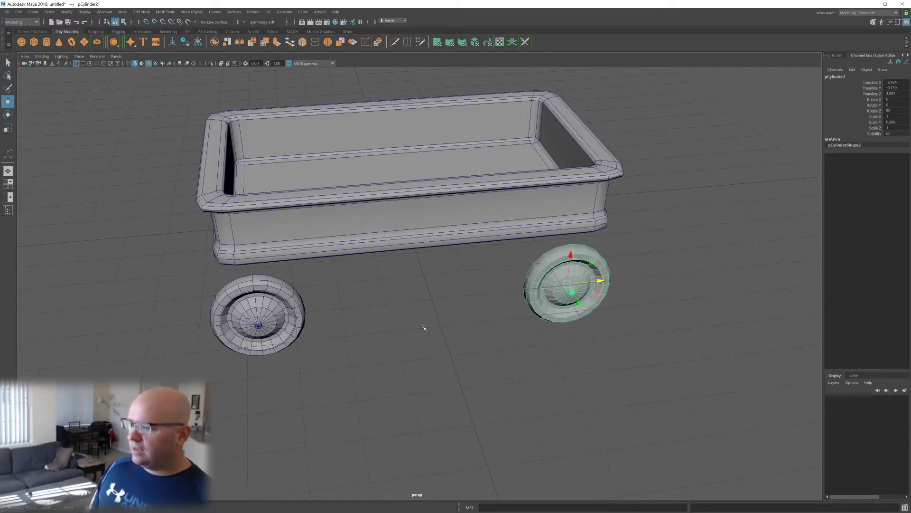
alt+drag(394, 351, 579, 293)
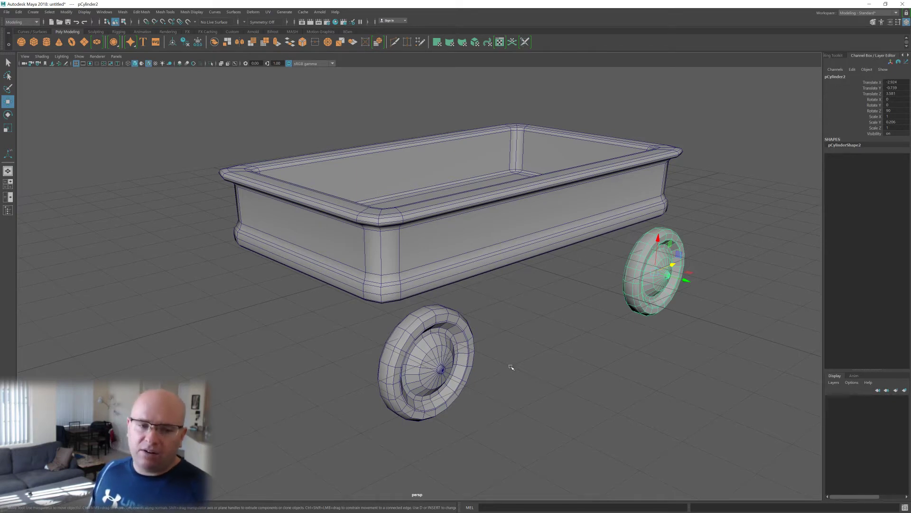
- Duplicate both wheels together and move the copies across to the tray's opposite long side, at about X 2.19
click(654, 331)
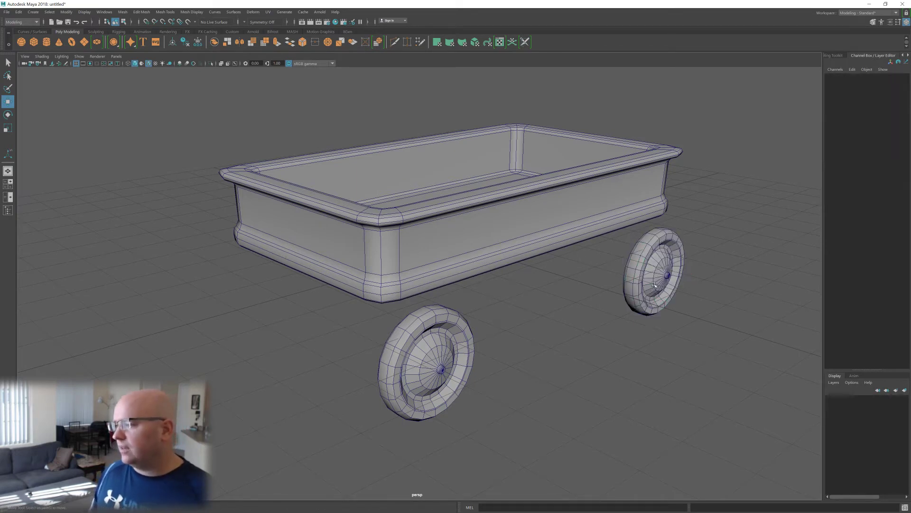
key(ctrl+z)
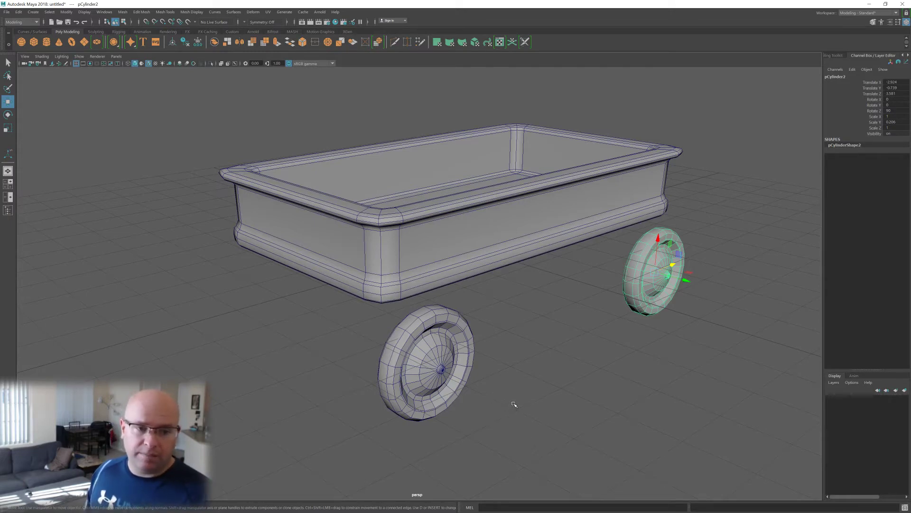
alt+drag(514, 404, 541, 391)
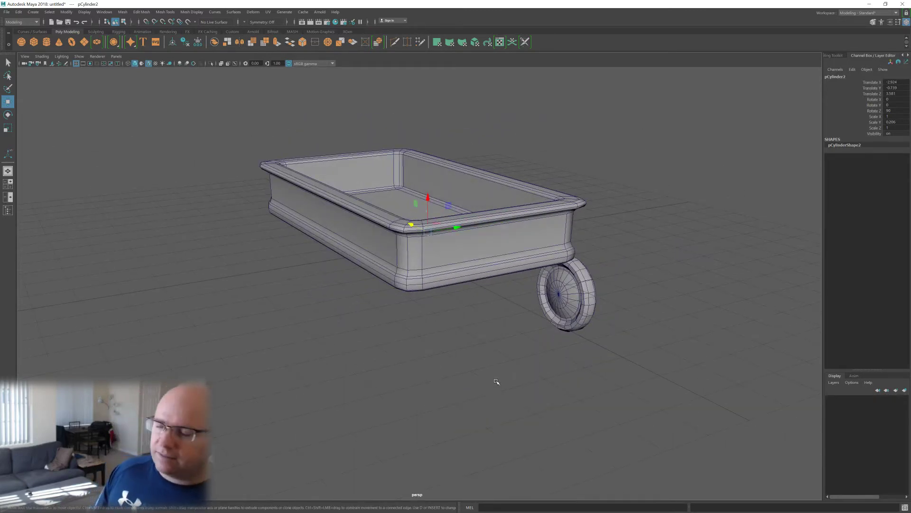
alt+drag(516, 336, 477, 335)
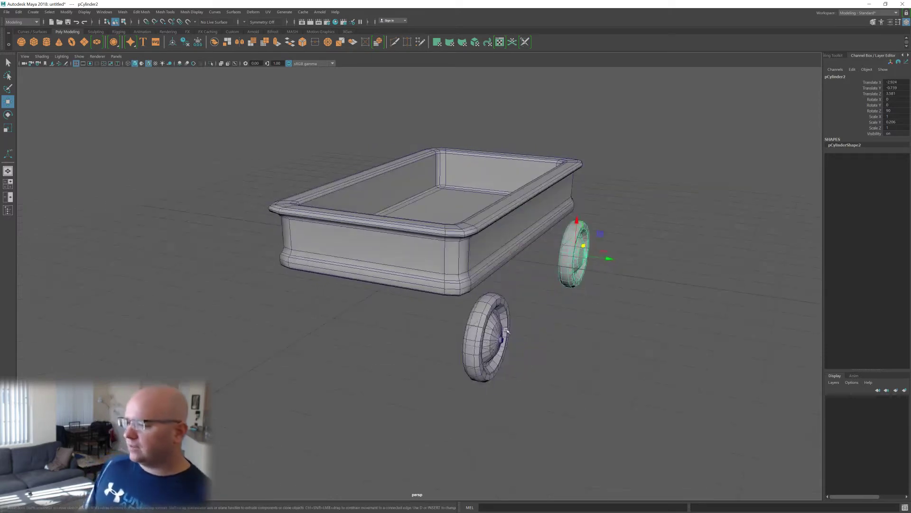
shift+click(503, 329)
alt+drag(533, 345, 552, 366)
key(ctrl+d)
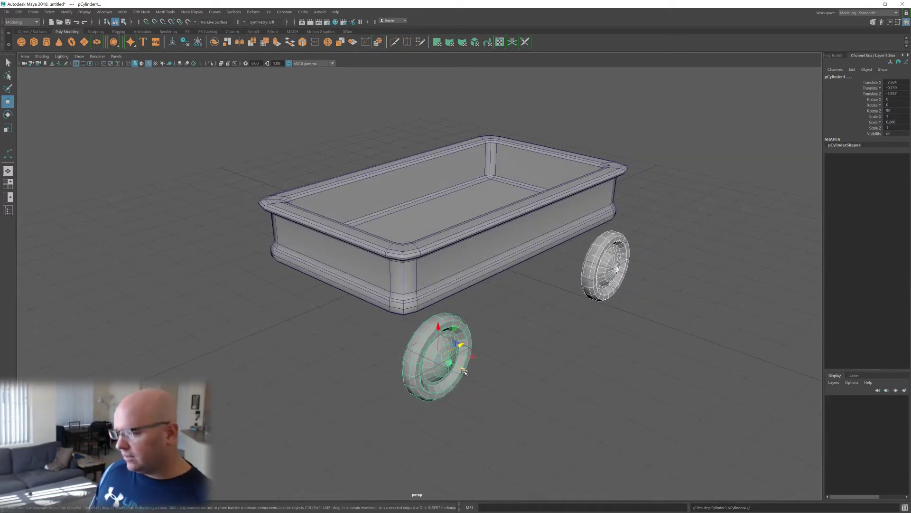
drag(464, 371, 375, 349)
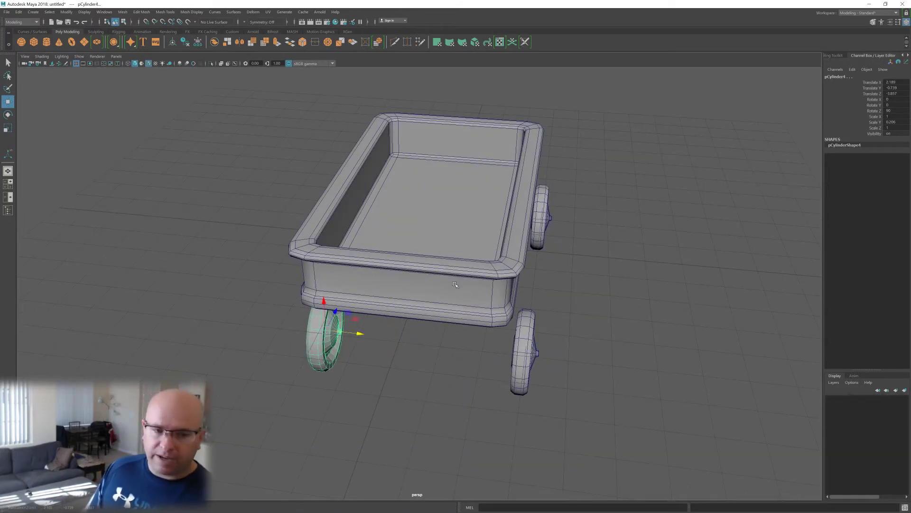
- Select the tray body, check its translation values against the wheel placement and clear the selection
alt+drag(462, 304, 450, 289)
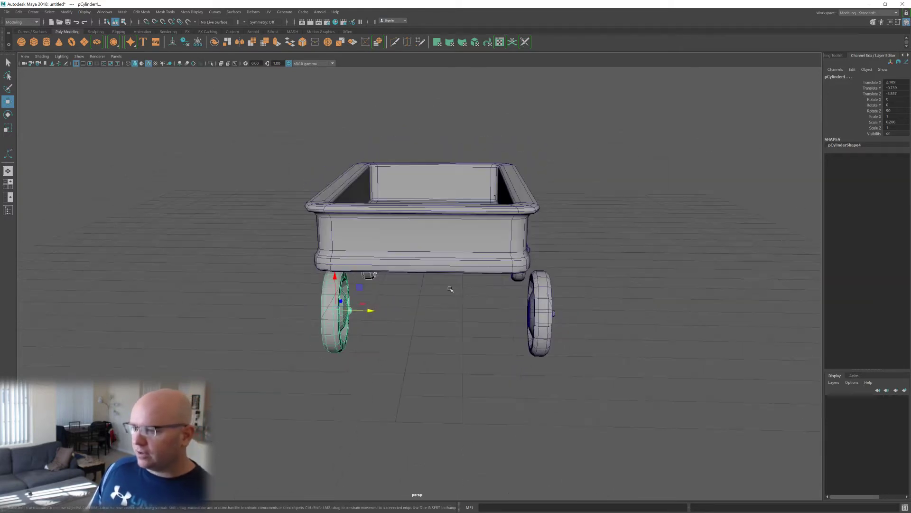
click(446, 247)
alt+drag(446, 248, 463, 313)
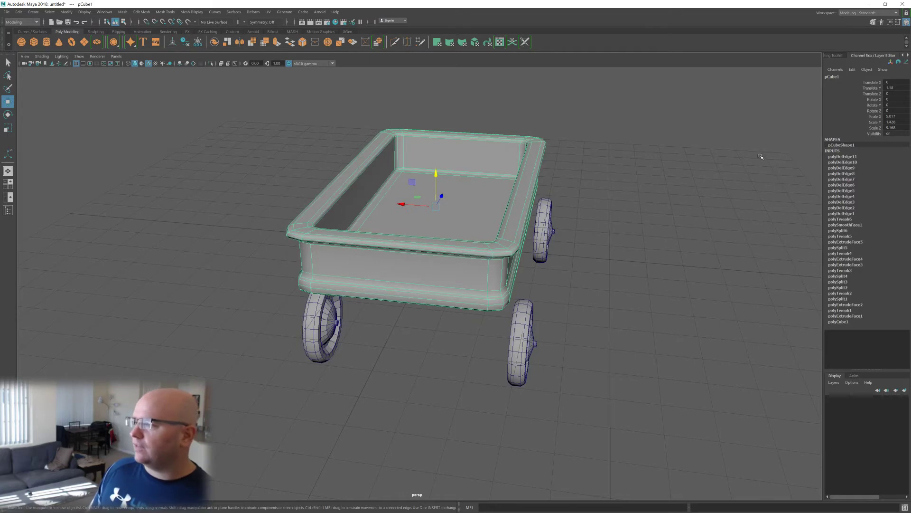
click(876, 89)
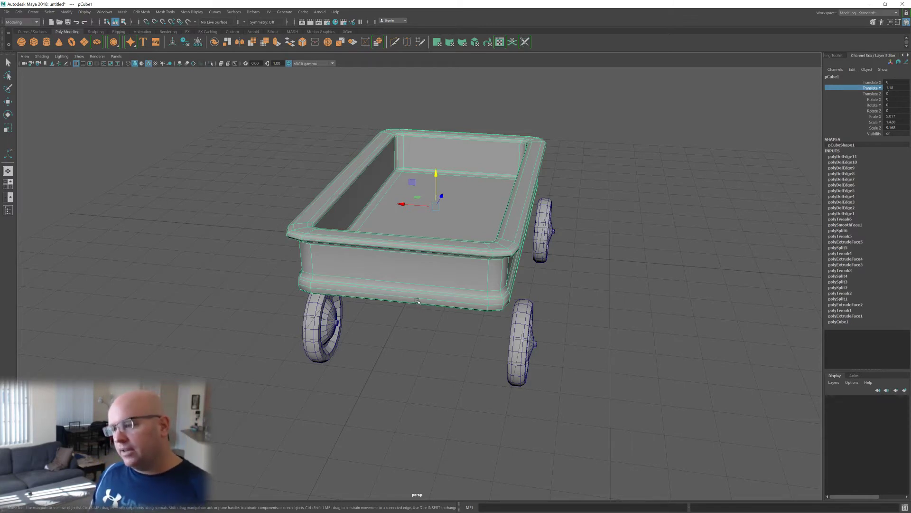
alt+drag(418, 302, 454, 351)
click(454, 351)
- Select the original front wheel and pick up its Translate X value for placing the opposite wheels
click(585, 255)
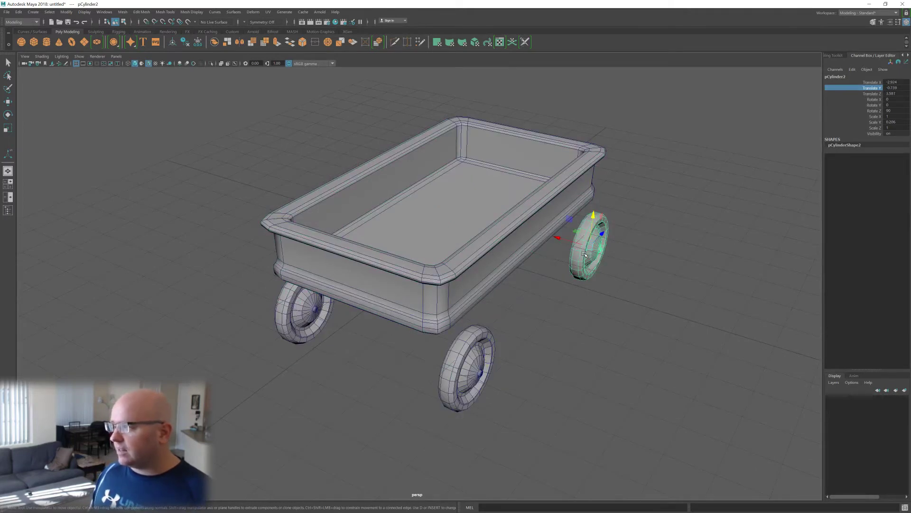
click(466, 353)
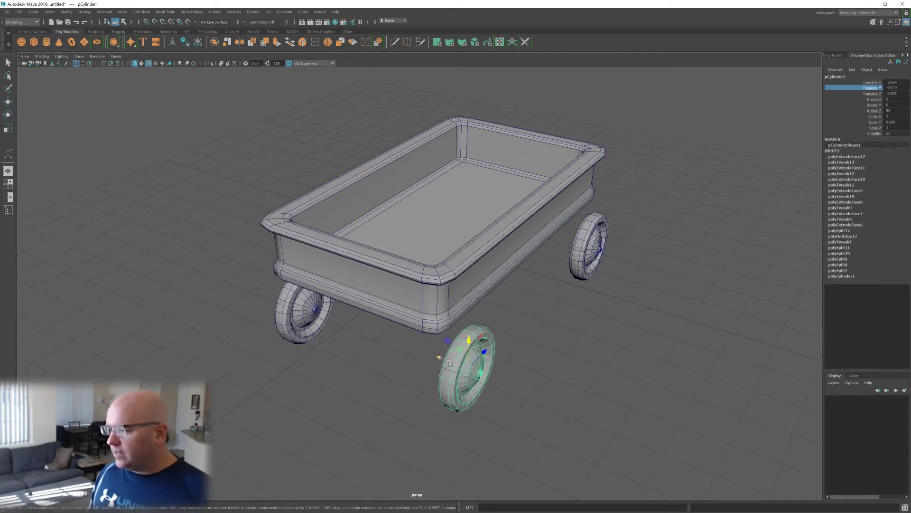
double_click(896, 82)
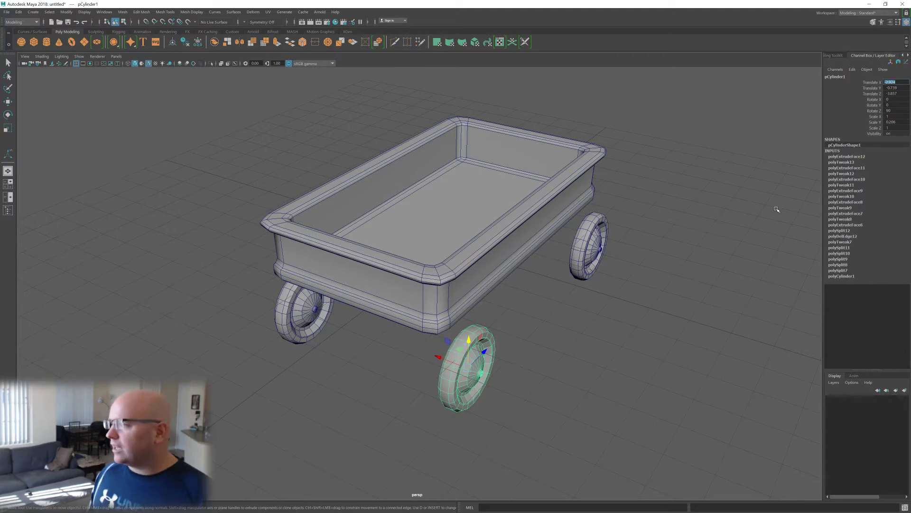
alt+drag(418, 261, 470, 225)
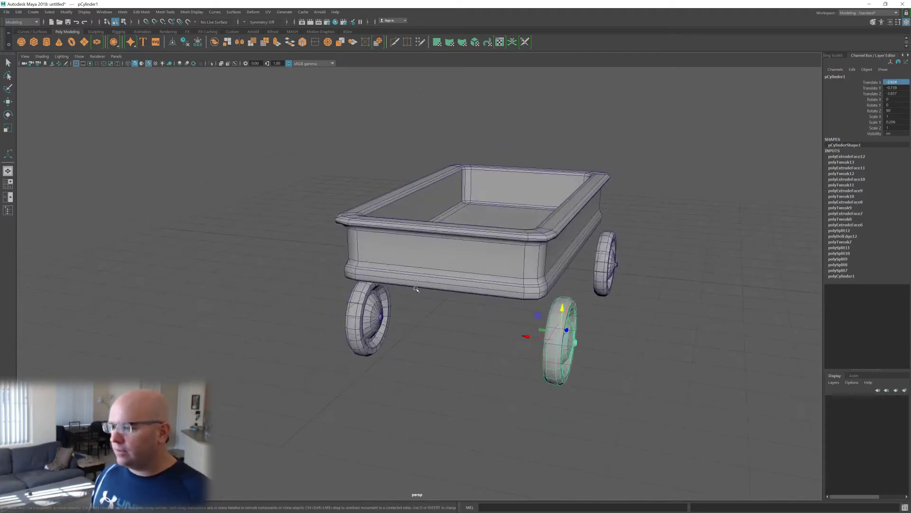
- Select both wheels on the opposite long side and set their Translate X to the original front wheel's value, made positive
click(381, 308)
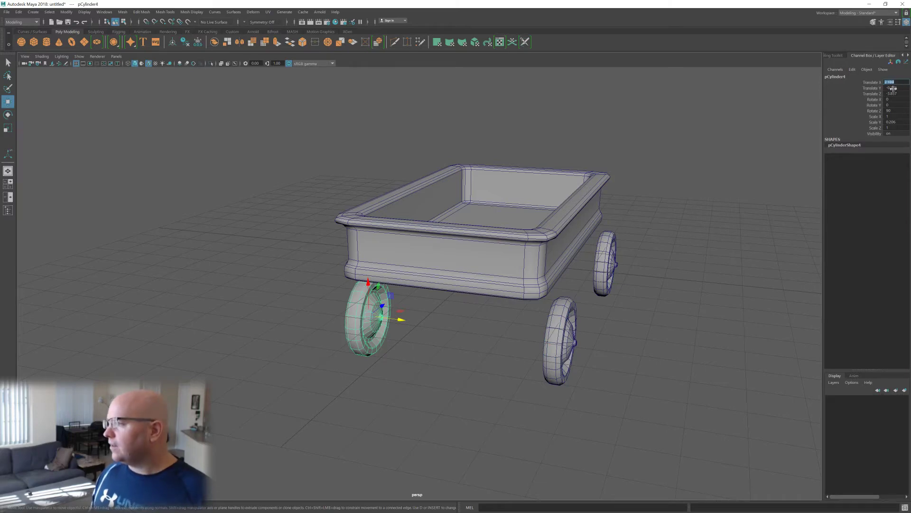
alt+drag(551, 226, 674, 230)
shift+click(290, 278)
alt+drag(306, 276, 491, 242)
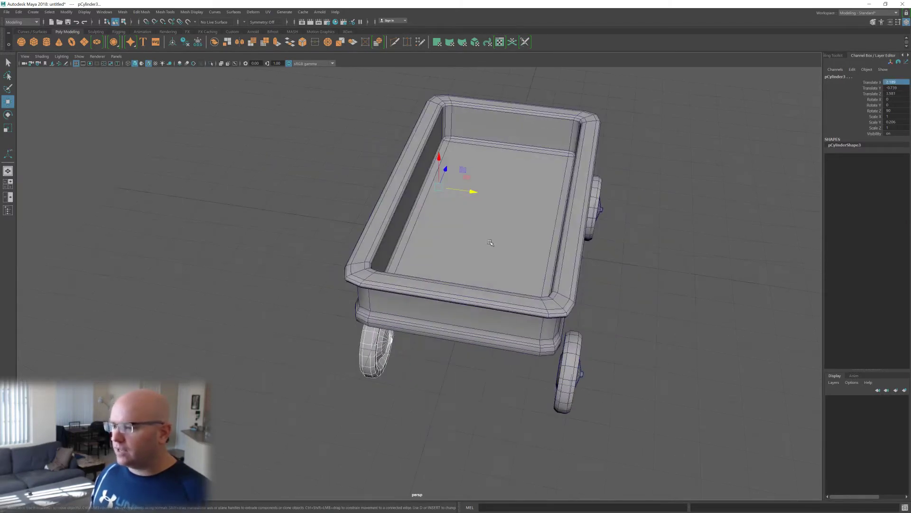
double_click(899, 81)
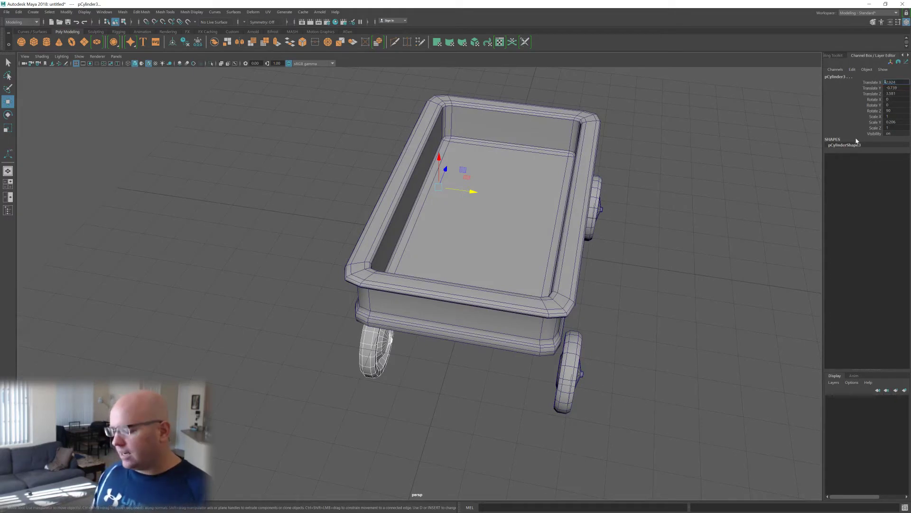
key(Return)
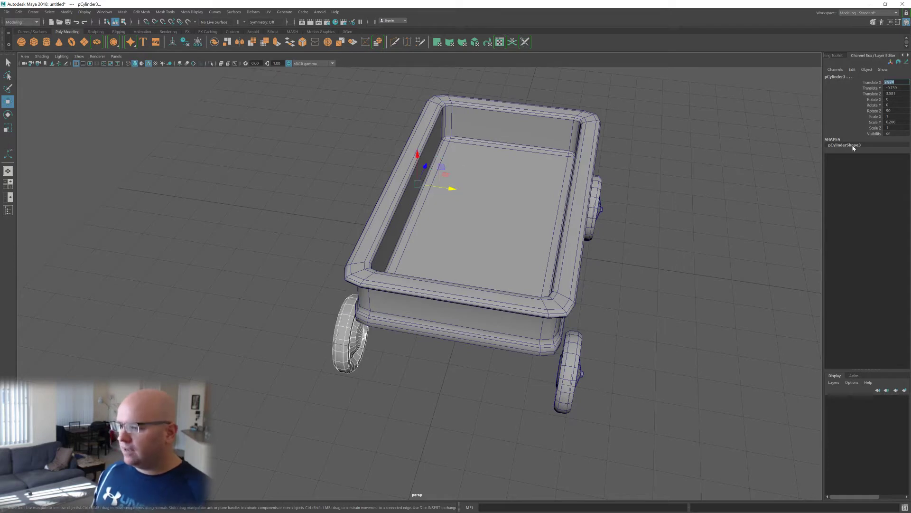
alt+right_drag(478, 290, 545, 297)
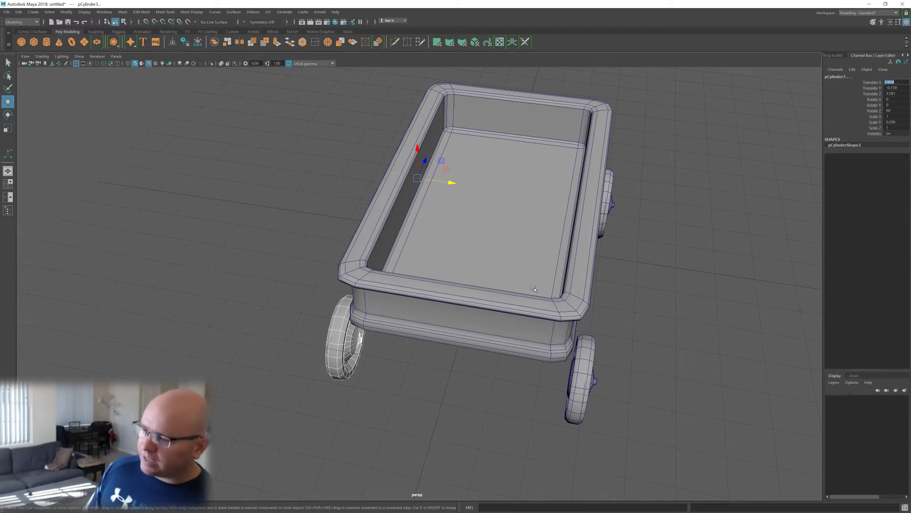
alt+drag(580, 317, 462, 310)
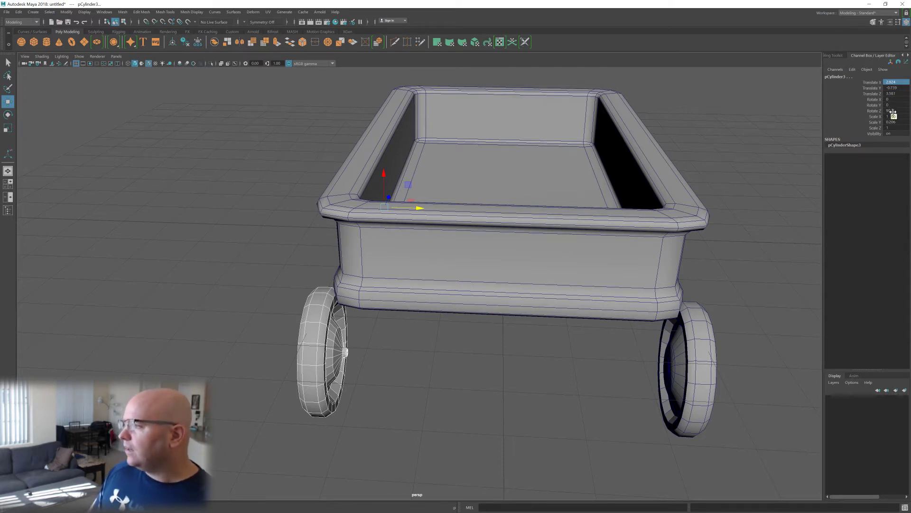
key(e)
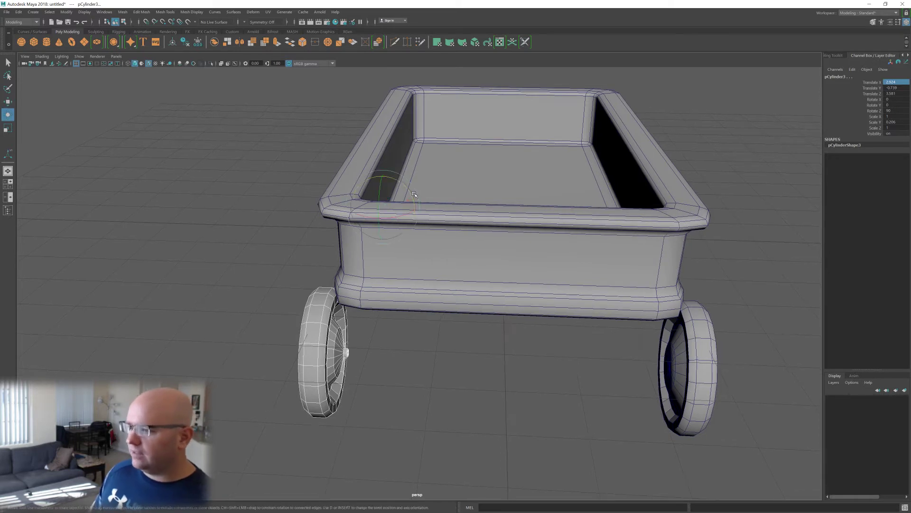
drag(414, 194, 387, 185)
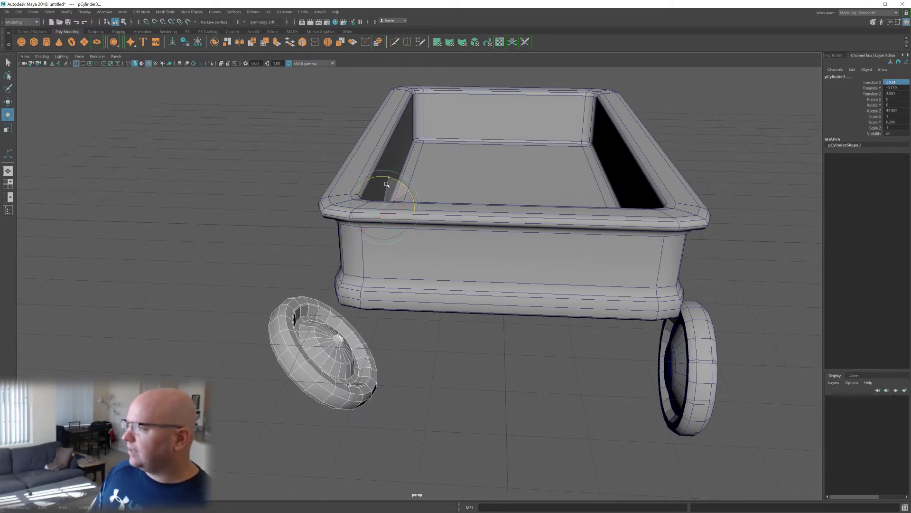
key(ctrl+z)
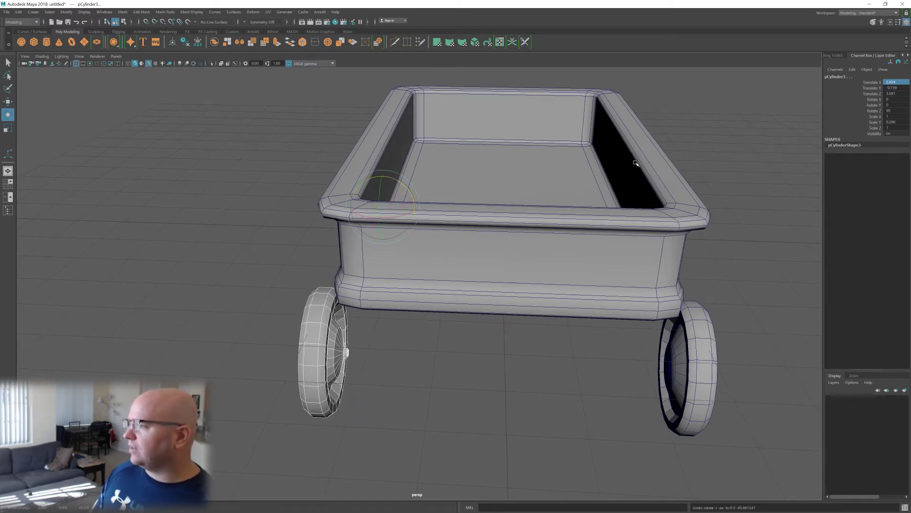
- Change the Rotate Z value of the two selected wheels to flip them 180 degrees, hubs facing outward, and clear the selection
double_click(891, 110)
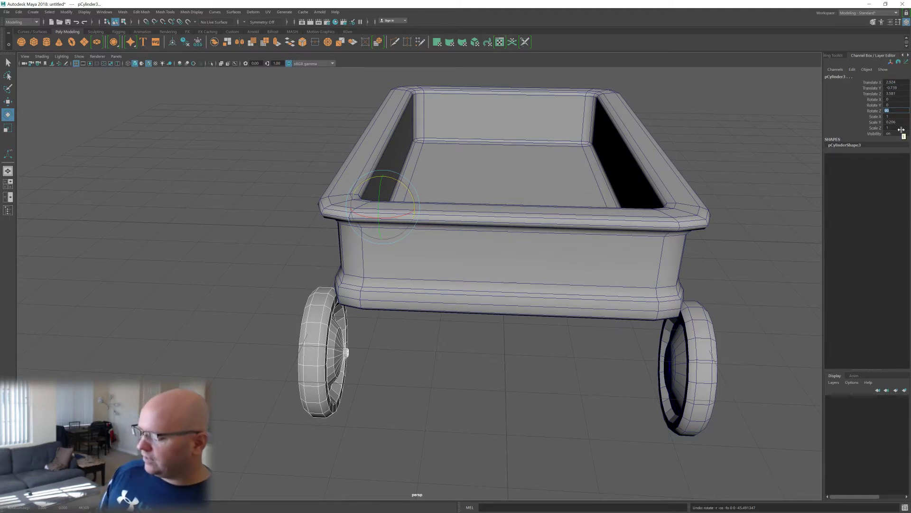
key(Return)
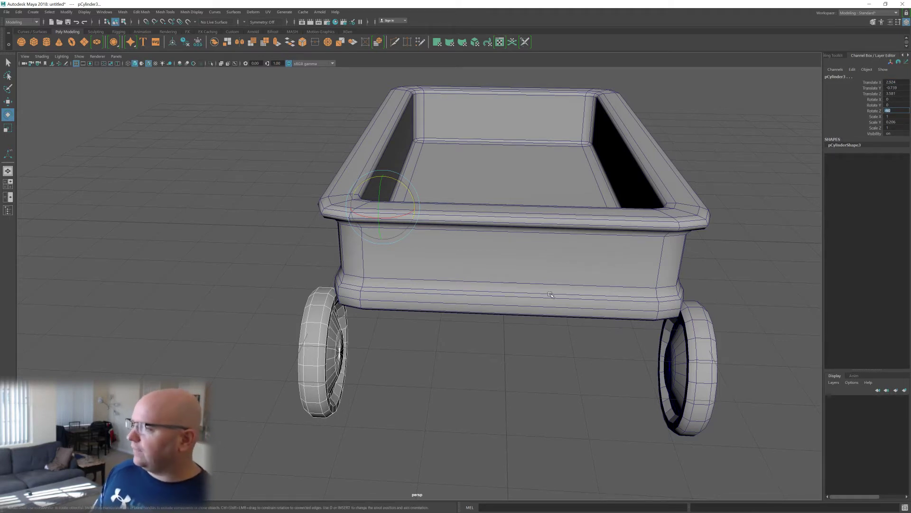
alt+drag(356, 277, 484, 329)
click(616, 338)
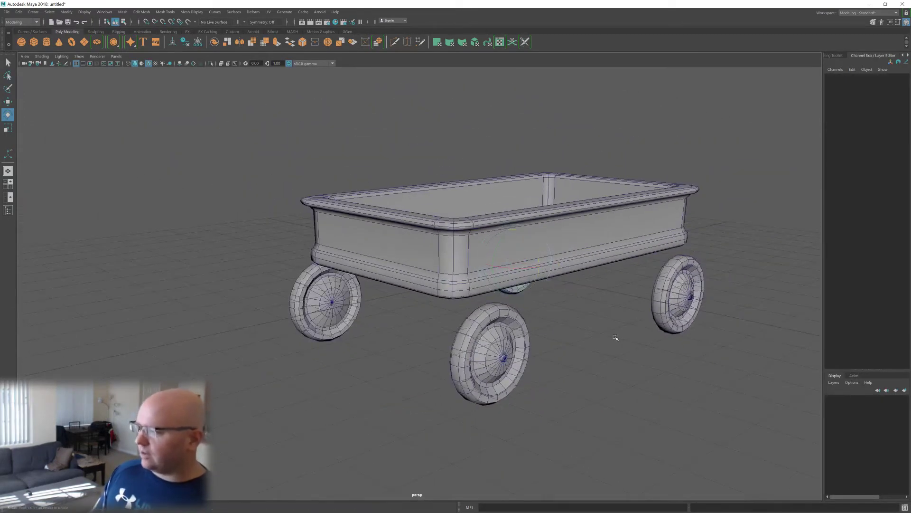
alt+drag(616, 338, 537, 343)
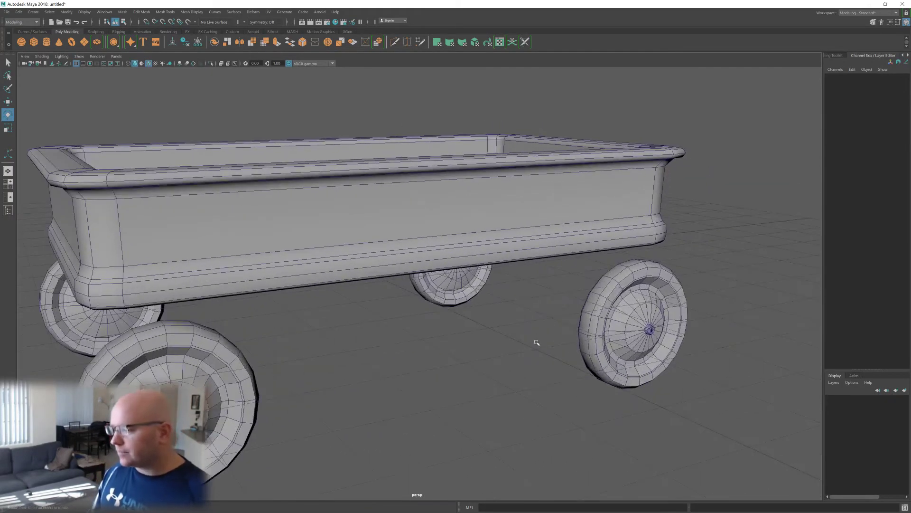
- Create a polygon cylinder and move it along Z to about 3.4, beneath the tray between the two end wheels
shift+right_click(533, 329)
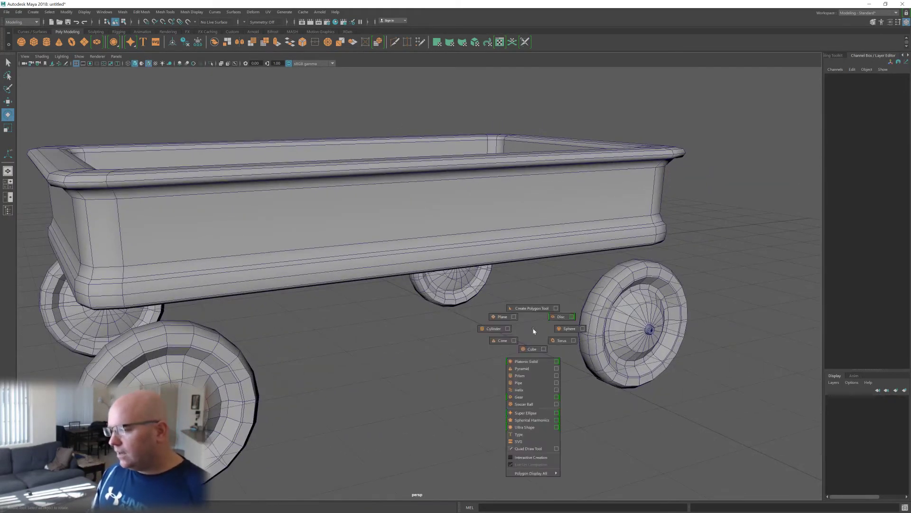
click(494, 333)
alt+right_drag(414, 295, 439, 303)
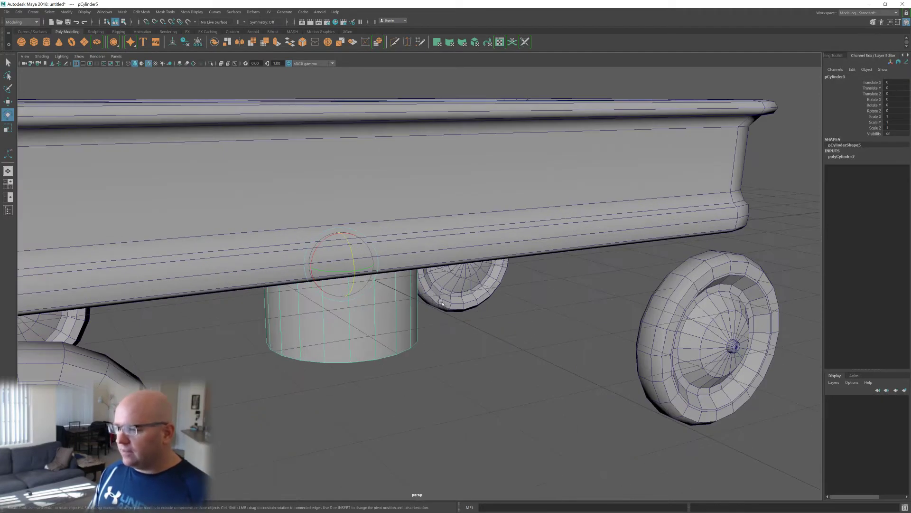
alt+middle_drag(439, 302, 389, 283)
alt+drag(388, 283, 387, 277)
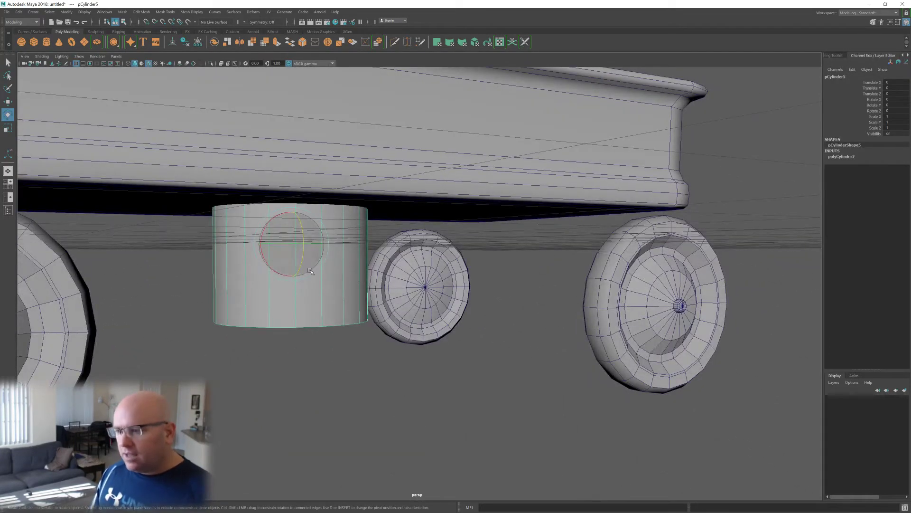
key(w)
alt+drag(314, 250, 569, 312)
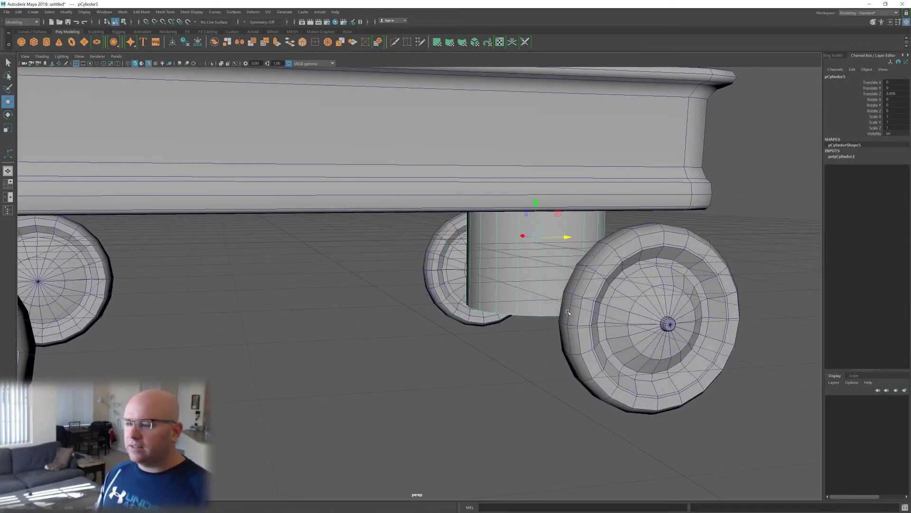
alt+middle_drag(534, 273, 443, 341)
alt+right_drag(444, 341, 462, 361)
alt+drag(462, 360, 475, 366)
alt+middle_drag(474, 366, 459, 289)
scroll(461, 304, up, 1)
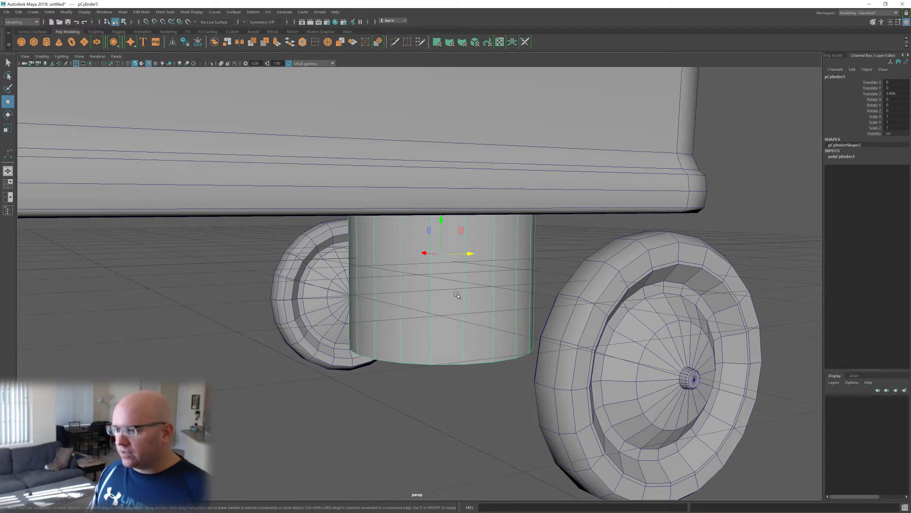
- Set the new cylinder's Subdivisions Axis to 12
click(843, 157)
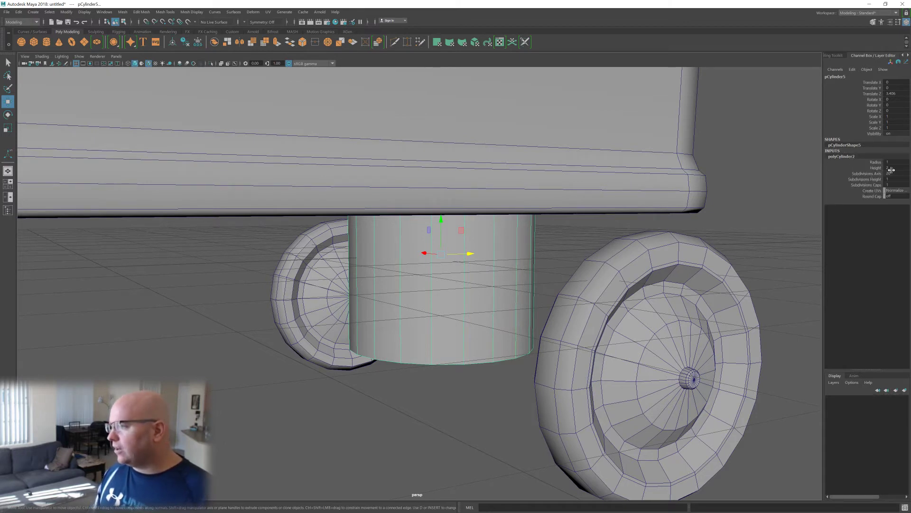
click(875, 174)
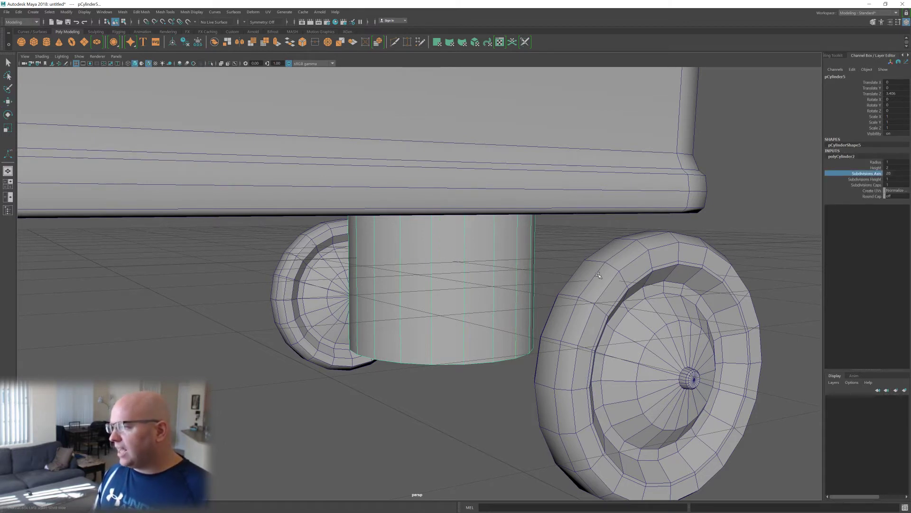
double_click(887, 174)
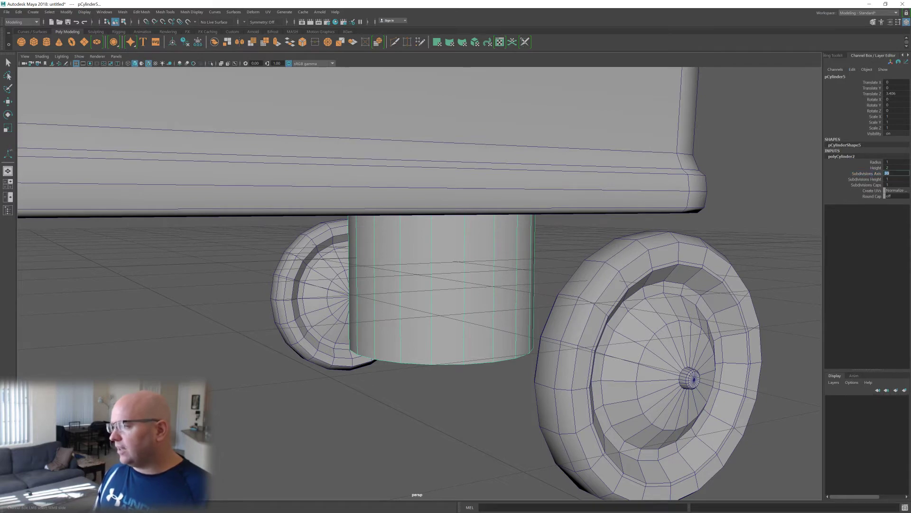
text(12)
key(Return)
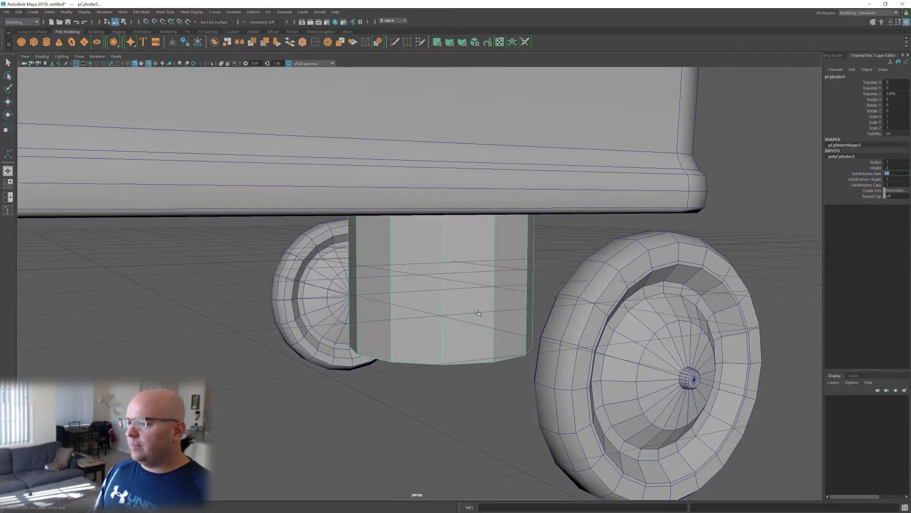
- Scale the cylinder down in X and Z to about 0.071, keeping its length, to form a thin axle rod
alt+drag(475, 316, 443, 258)
key(r)
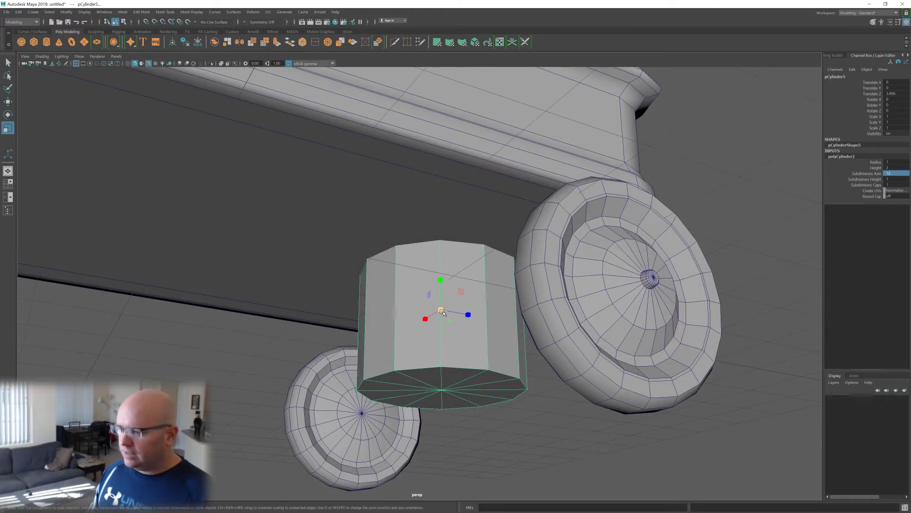
ctrl+drag(441, 311, 380, 360)
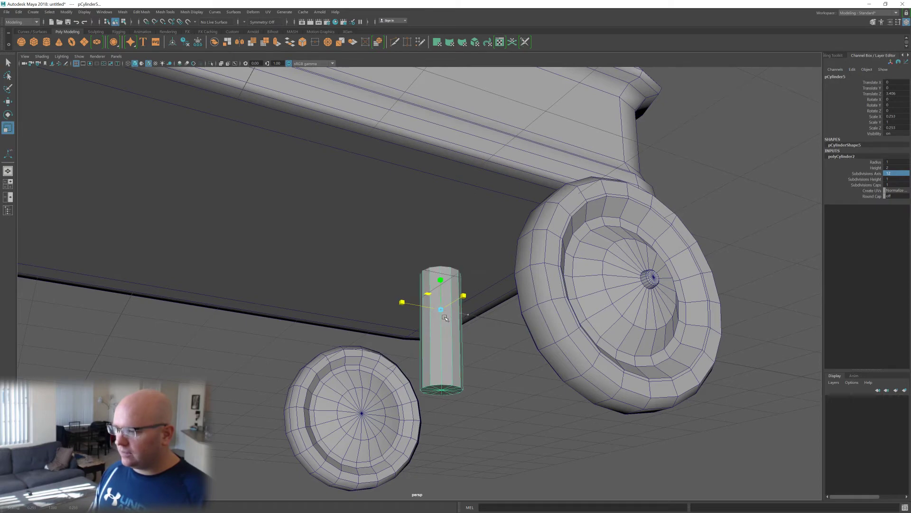
ctrl+drag(444, 317, 470, 278)
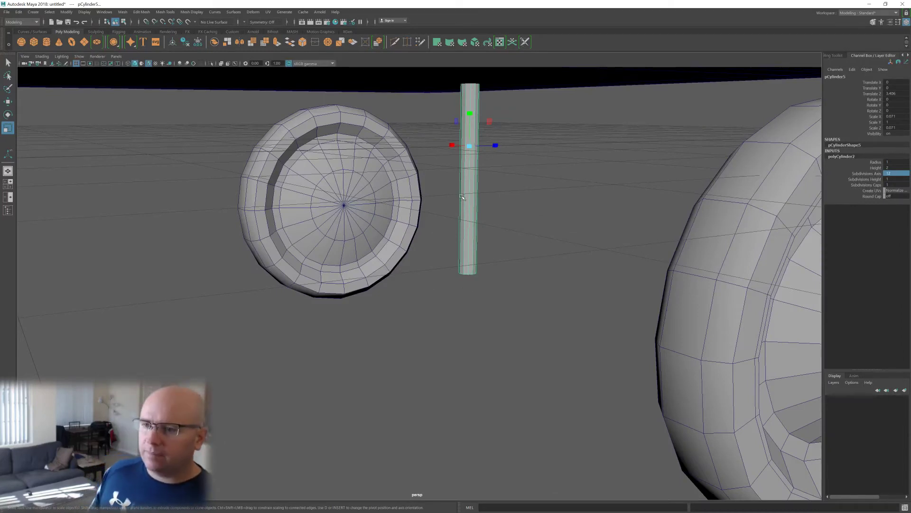
- Rotate the thin rod to lie horizontally across the wagon, with Rotate Z set to 90
key(e)
drag(485, 130, 464, 106)
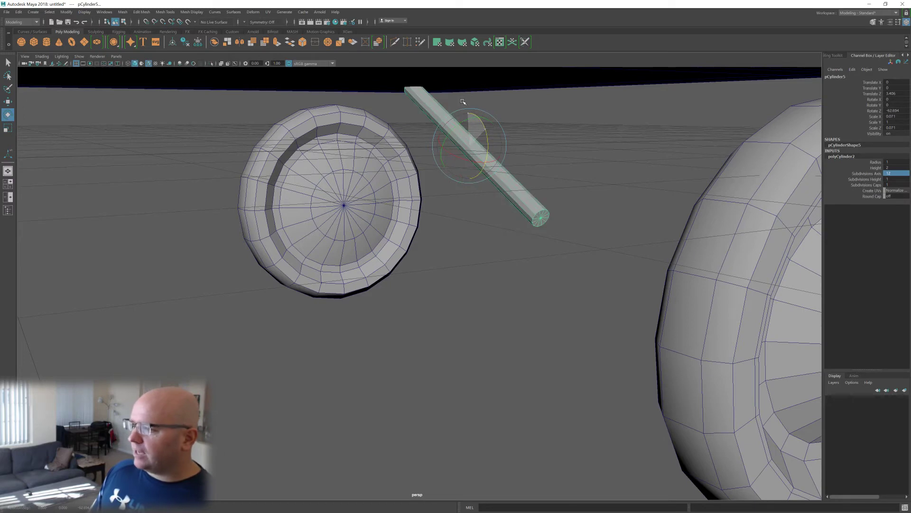
double_click(895, 110)
text(90)
key(Return)
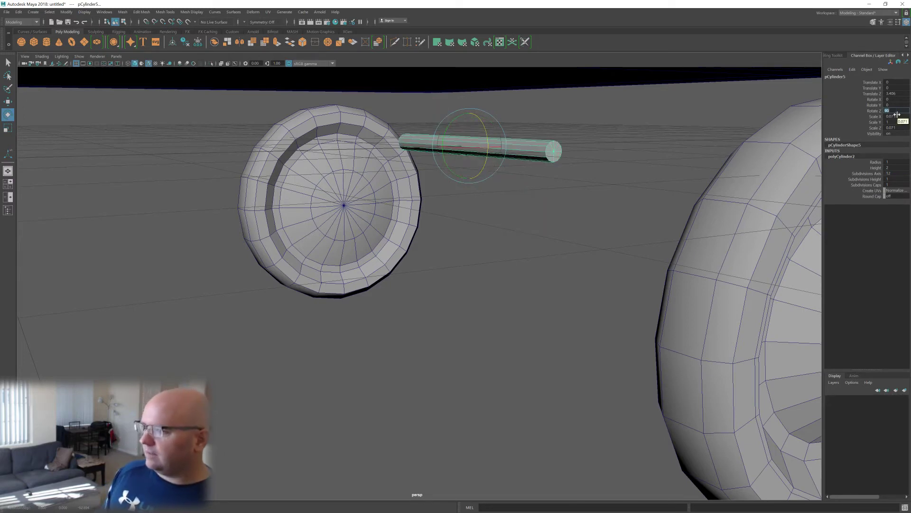
- Lower the rod and vertex-snap it onto the centre point of the end wheel's recessed back
alt+drag(574, 203, 461, 190)
key(w)
scroll(445, 225, up, 2)
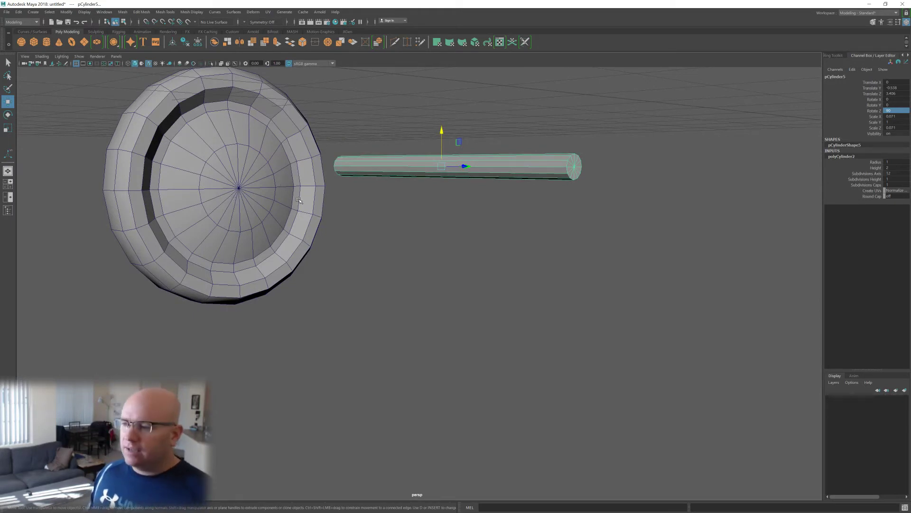
key(v)
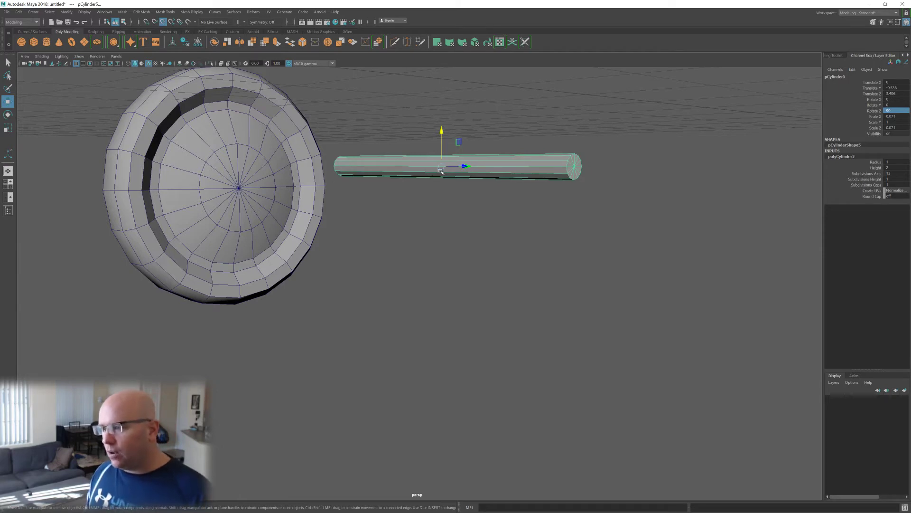
drag(442, 167, 239, 189)
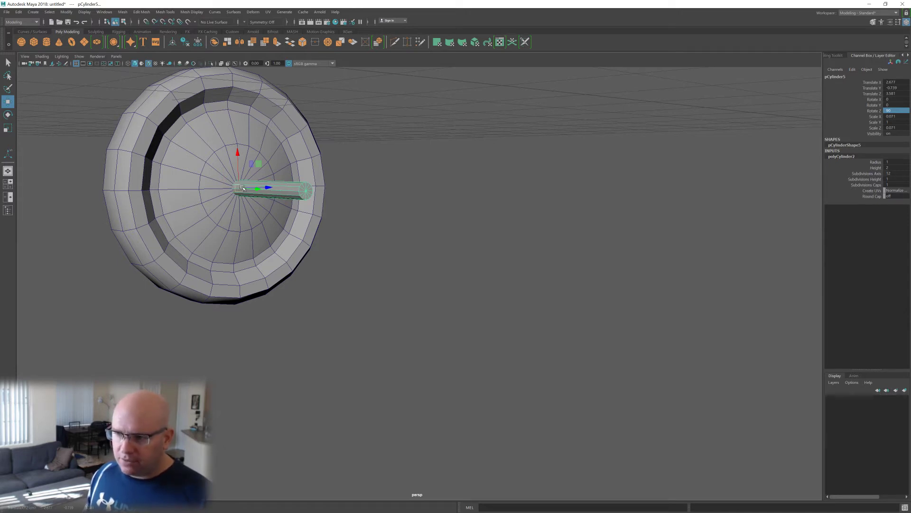
key(v)
drag(241, 189, 313, 235)
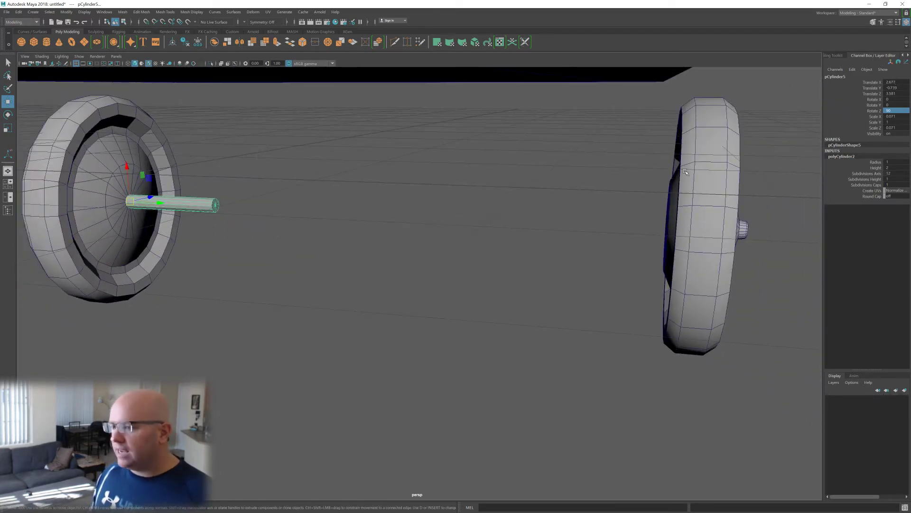
- Examine the rod's placement at the wheel centre and the gap to the opposite wheel from below, keeping the rod selected
alt+drag(466, 223, 482, 238)
click(511, 258)
alt+drag(465, 229, 397, 319)
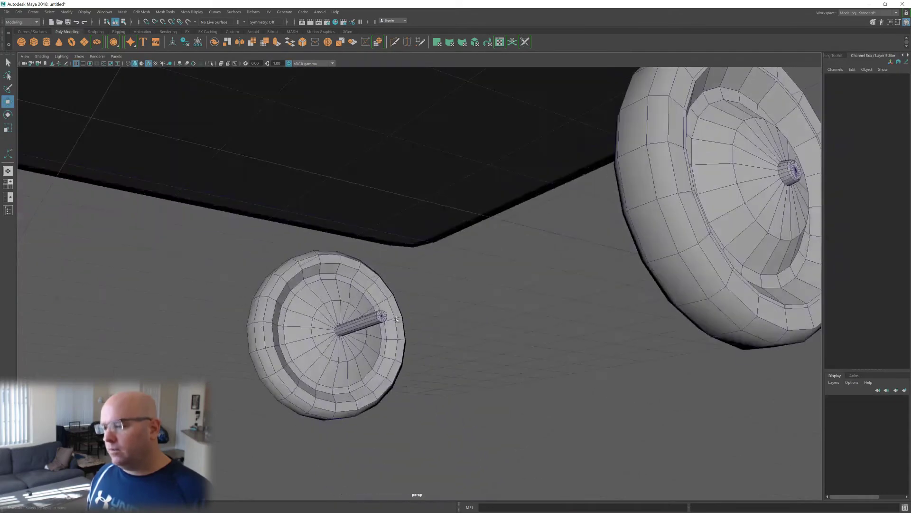
click(379, 319)
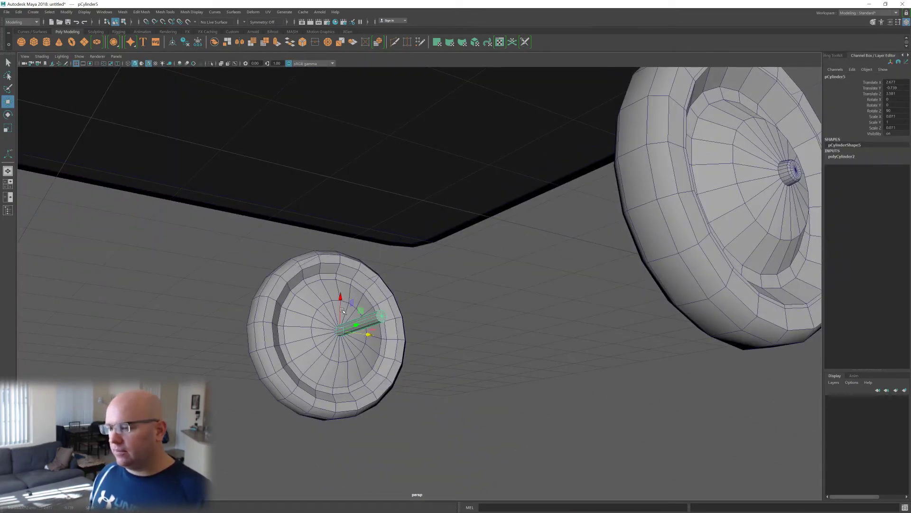
alt+drag(417, 301, 422, 310)
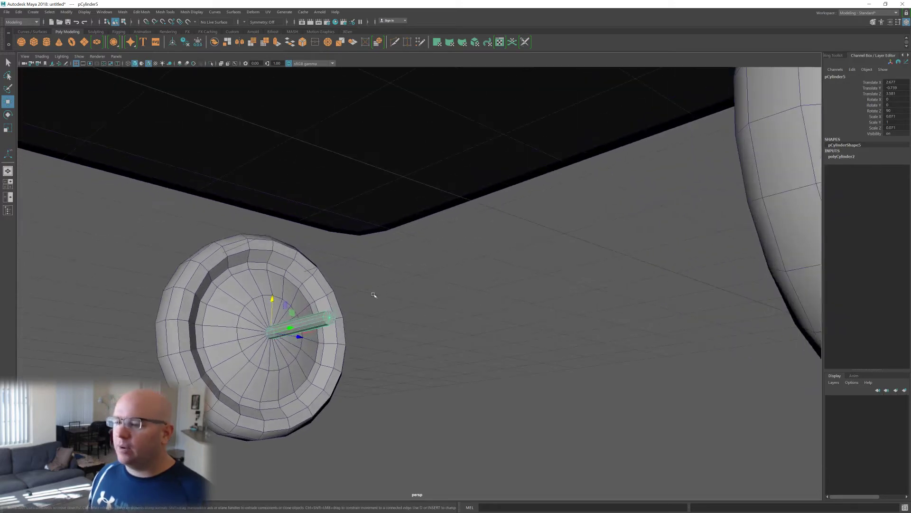
alt+drag(373, 295, 285, 199)
alt+drag(210, 159, 209, 150)
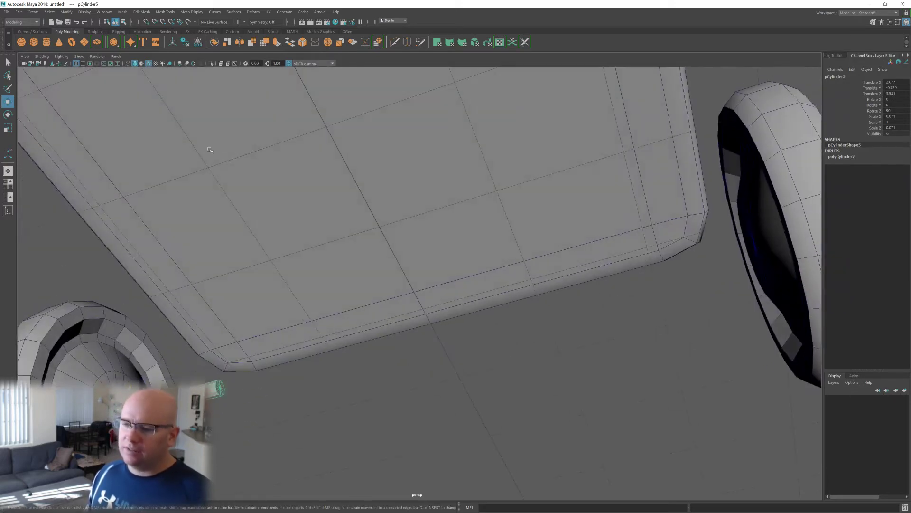
- Slide the axle rod toward the wagon's centreline and set its Translate X to 0
middle_drag(202, 413, 356, 400)
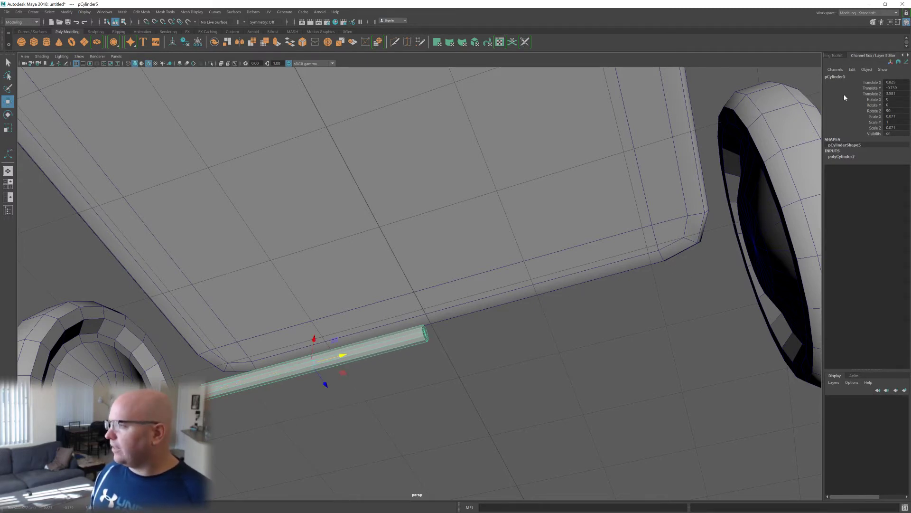
click(897, 82)
text(0)
key(Return)
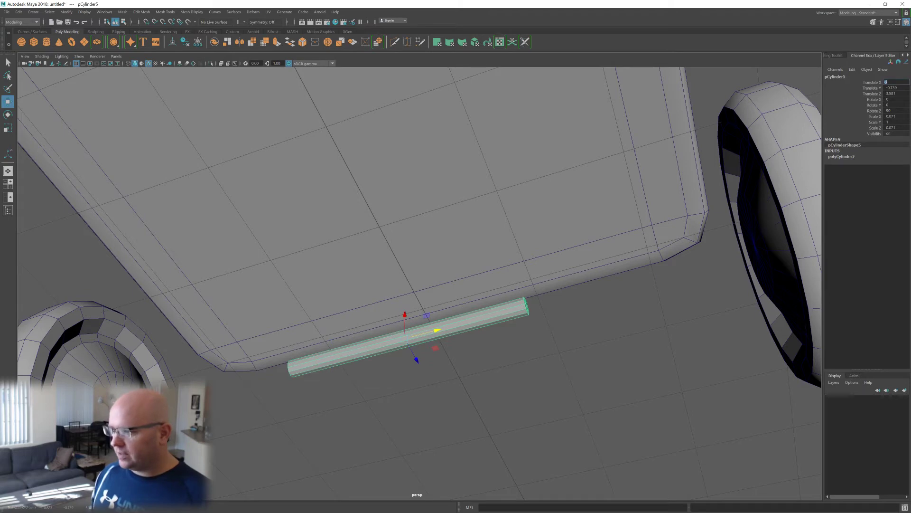
- Scale the axle rod along its length to a Scale Y of about 2.711 so it spans the two end wheels
alt+drag(594, 184, 495, 219)
key(r)
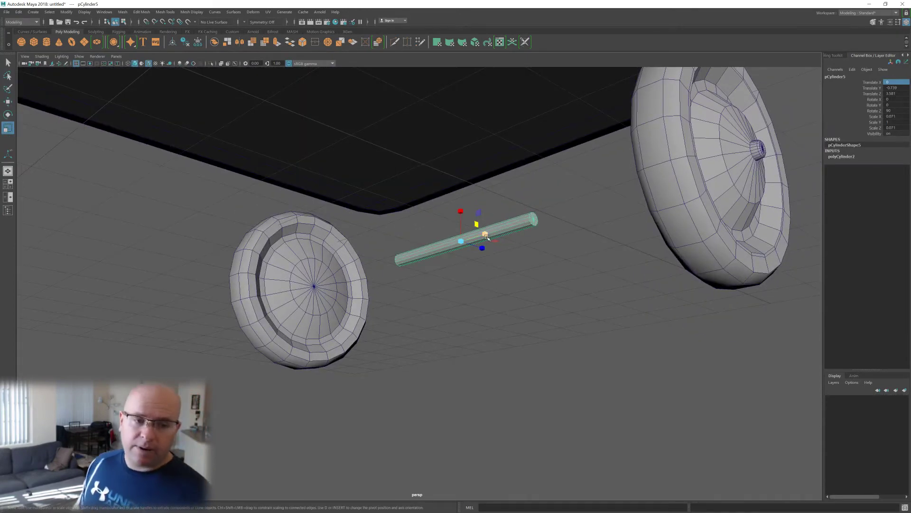
click(486, 235)
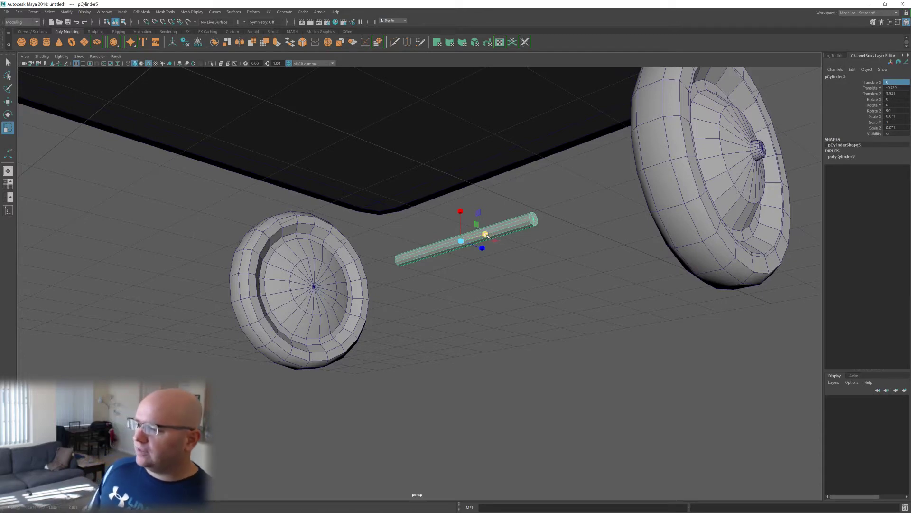
alt+drag(486, 235, 495, 223)
click(543, 286)
click(465, 285)
drag(478, 284, 497, 300)
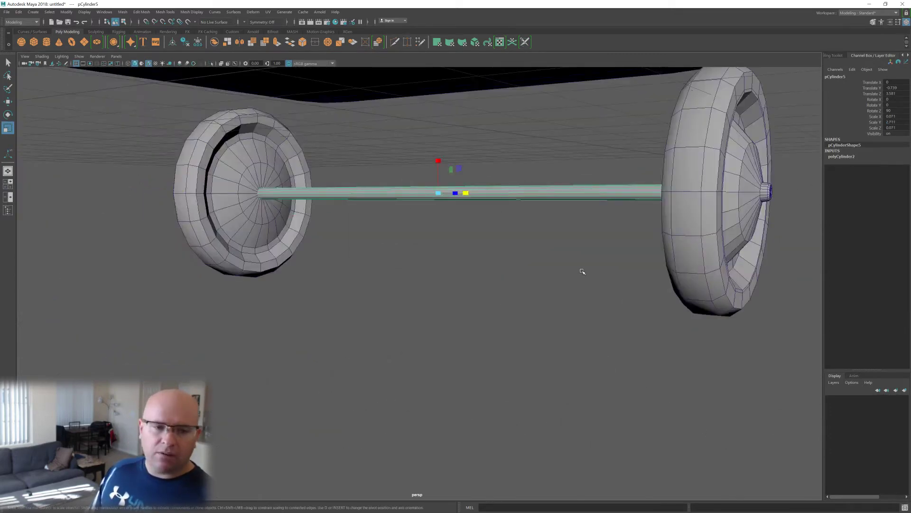
- Using X-ray display, select the cap faces at the axle end inside the first wheel and delete them
alt+middle_drag(583, 271, 458, 287)
scroll(458, 287, up, 1)
alt+drag(558, 273, 571, 275)
scroll(556, 236, up, 2)
alt+middle_drag(555, 193, 466, 237)
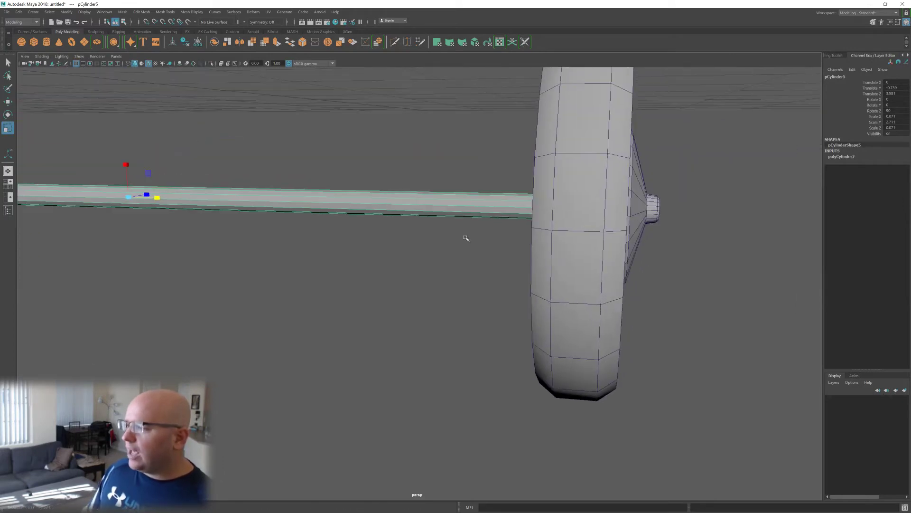
scroll(463, 208, down, 3)
scroll(512, 200, up, 5)
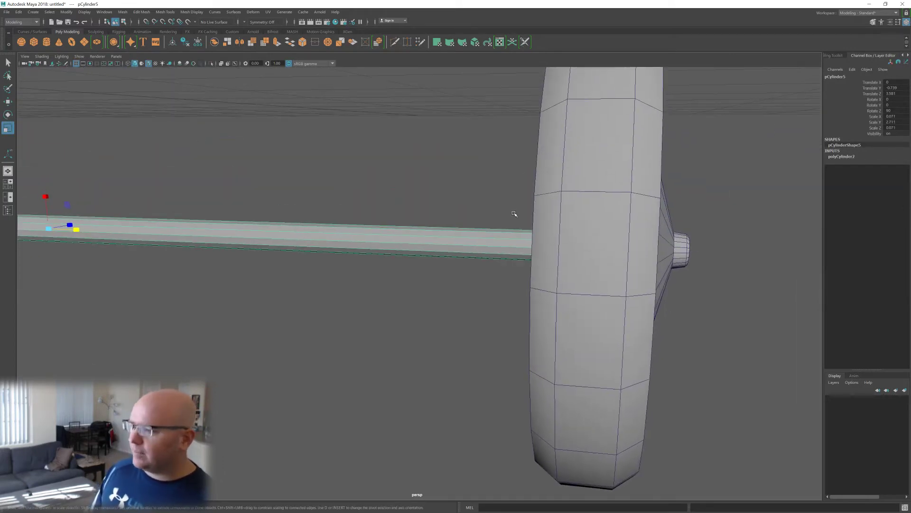
mouse_move(505, 228)
alt+mouse_down()
mouse_move(546, 240)
mouse_move(508, 237)
alt+mouse_up()
right_drag(508, 237, 509, 245)
click(508, 257)
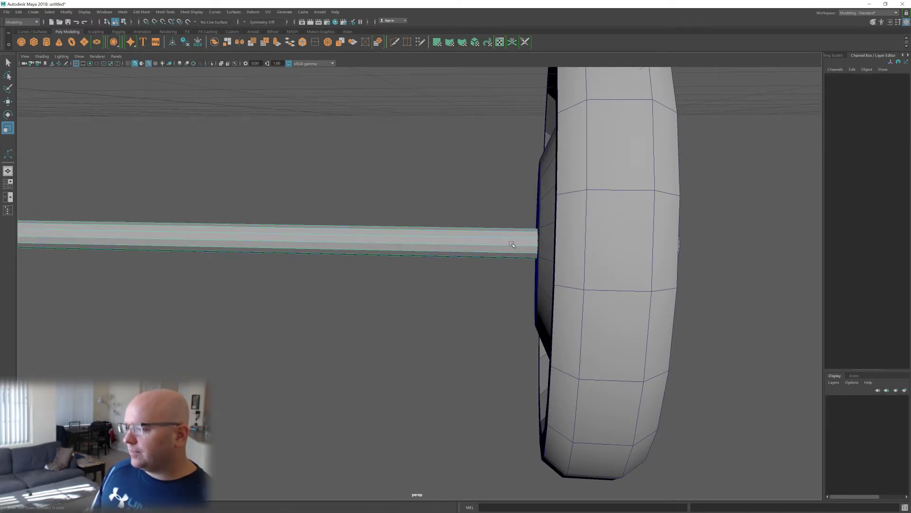
key(alt+x)
drag(512, 201, 569, 289)
ctrl+drag(470, 189, 471, 278)
key(f)
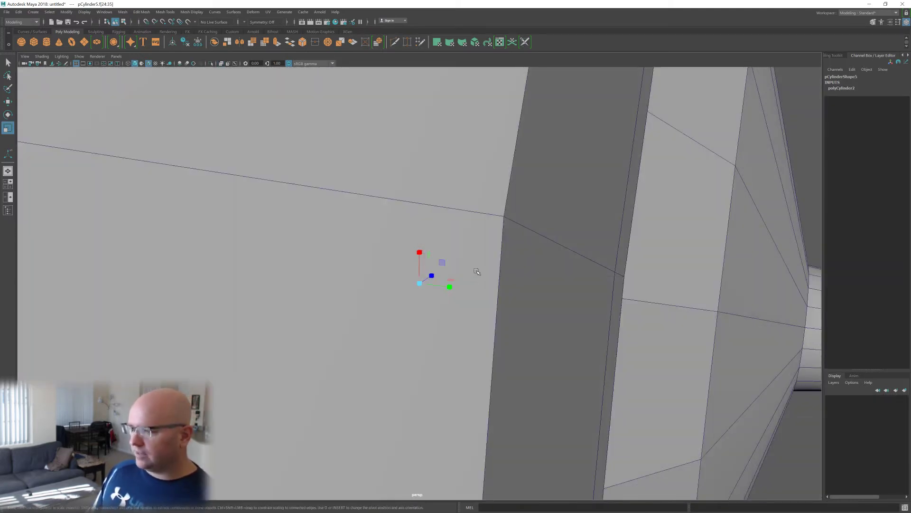
key(Delete)
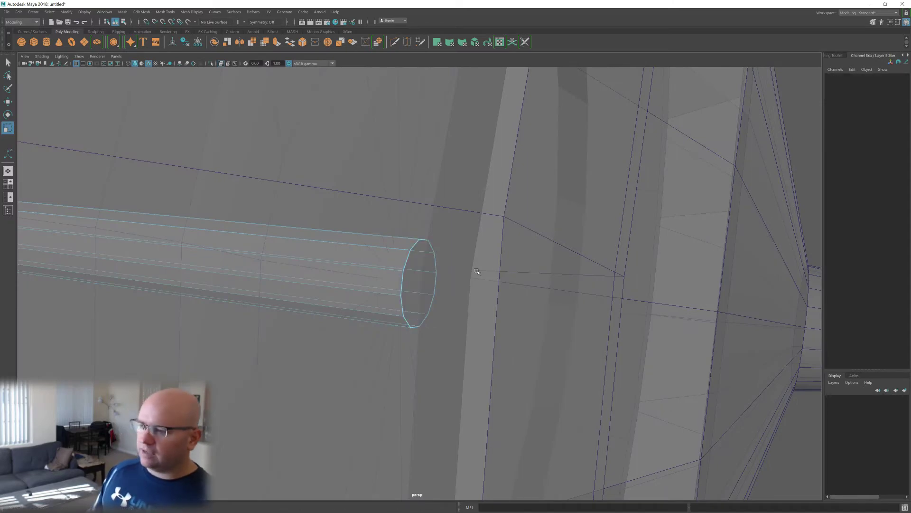
- Select the cap faces at the axle's opposite end inside the other wheel and delete them
alt+right_drag(477, 271, 181, 225)
alt+middle_drag(180, 225, 665, 265)
alt+right_drag(539, 240, 285, 285)
alt+middle_drag(195, 223, 428, 246)
drag(238, 213, 301, 288)
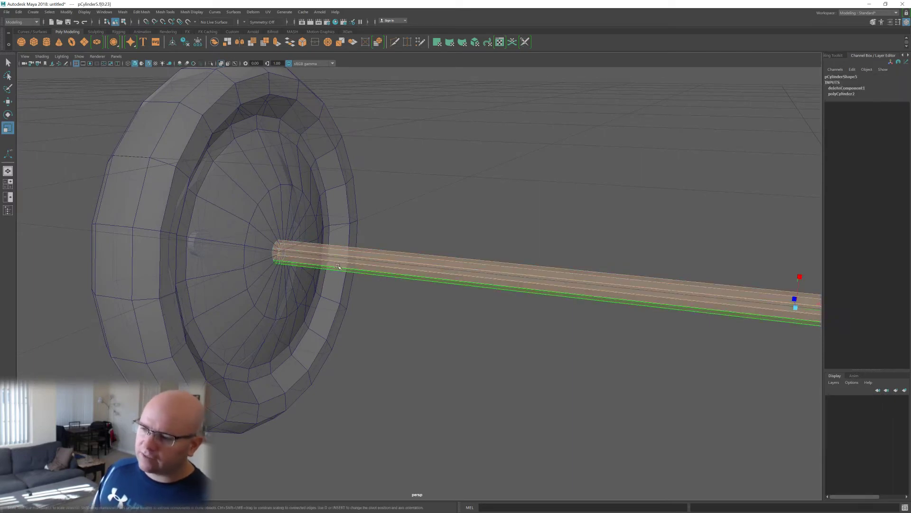
drag(357, 226, 393, 333)
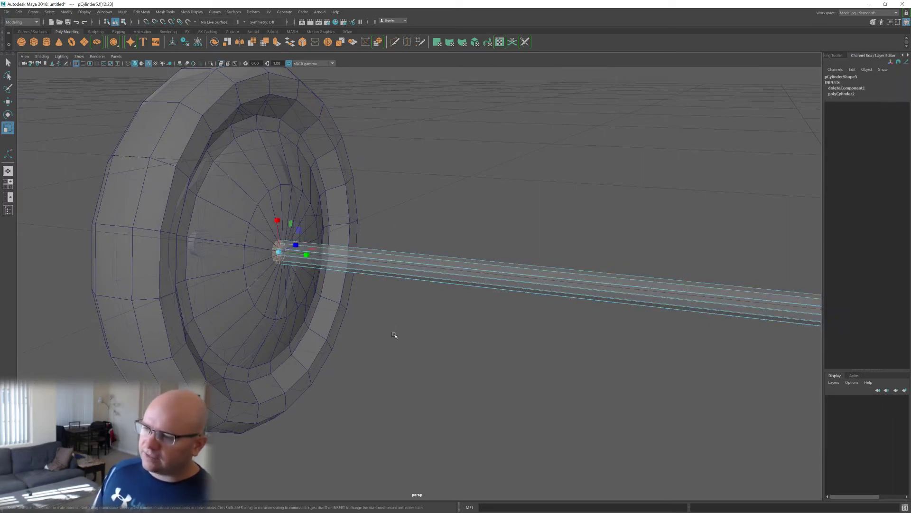
key(f)
scroll(352, 311, down, 4)
alt+drag(353, 310, 422, 304)
key(alt+x)
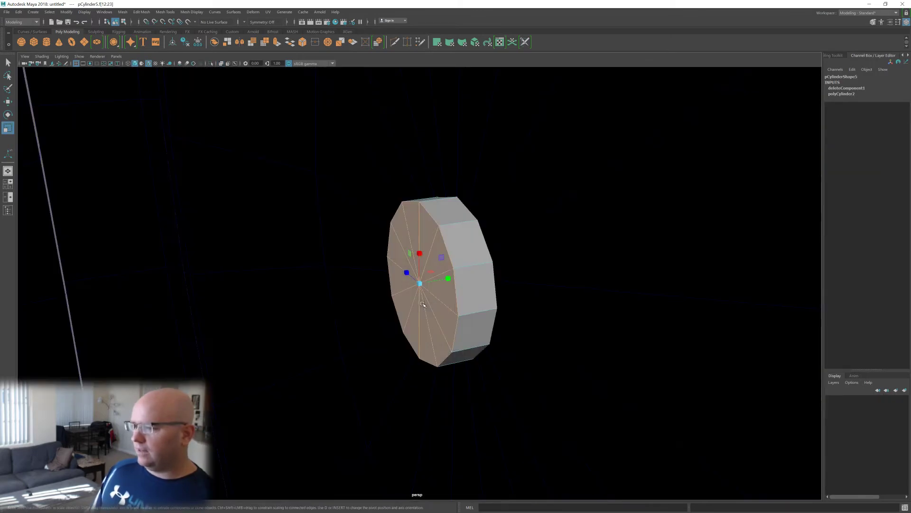
key(Delete)
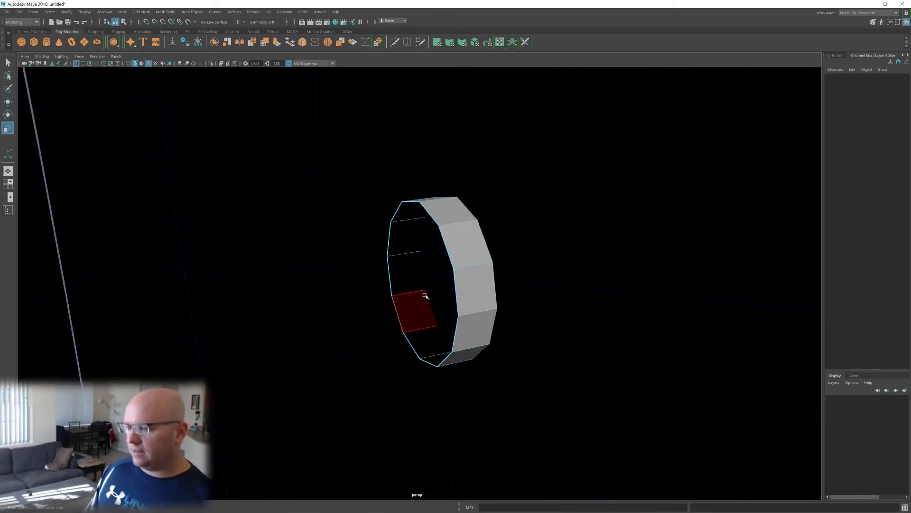
- Leave face selection, turn X-ray display off and select the whole axle as an object
key(ctrl+1)
mouse_move(457, 301)
alt+mouse_down()
mouse_move(464, 298)
mouse_move(451, 298)
alt+mouse_up()
key(alt+x)
scroll(540, 352, down, 1)
alt+middle_drag(540, 352, 330, 275)
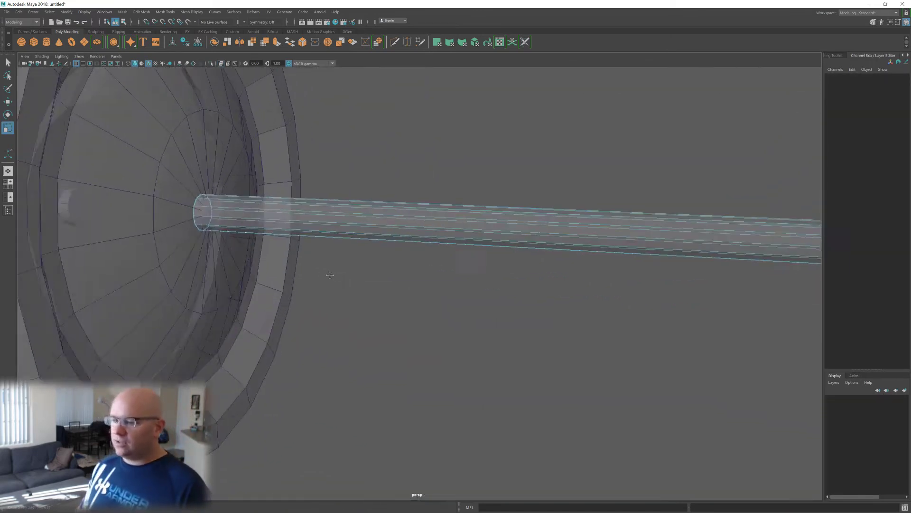
scroll(340, 281, down, 3)
alt+middle_drag(501, 286, 262, 270)
scroll(262, 271, down, 4)
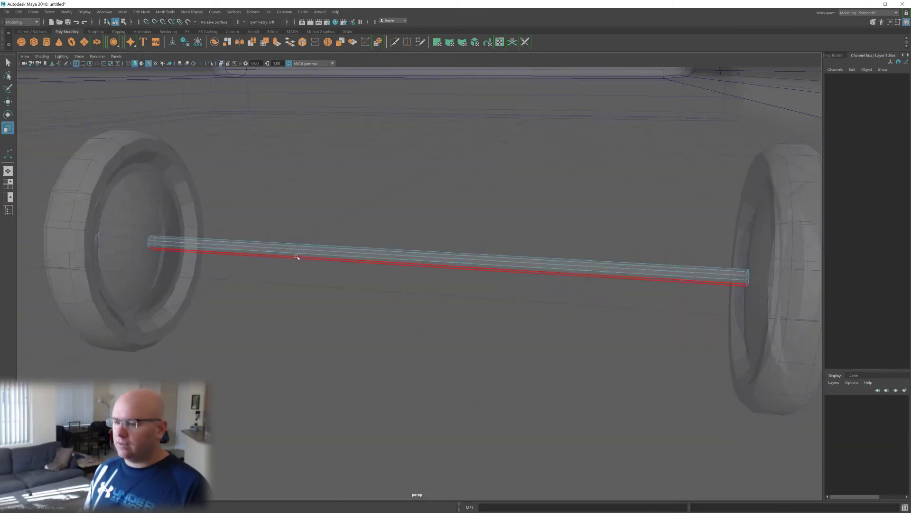
click(297, 256)
mouse_move(297, 256)
alt+mouse_down()
mouse_move(362, 250)
mouse_move(306, 257)
alt+mouse_up()
scroll(307, 259, up, 4)
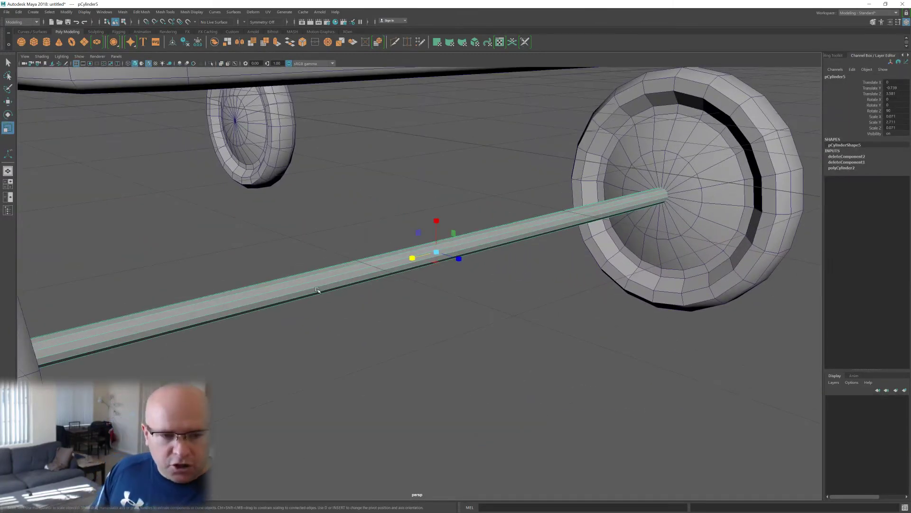
- Examine from several angles how the axle meets the recessed backs of the two end wheels
alt+drag(295, 273, 397, 259)
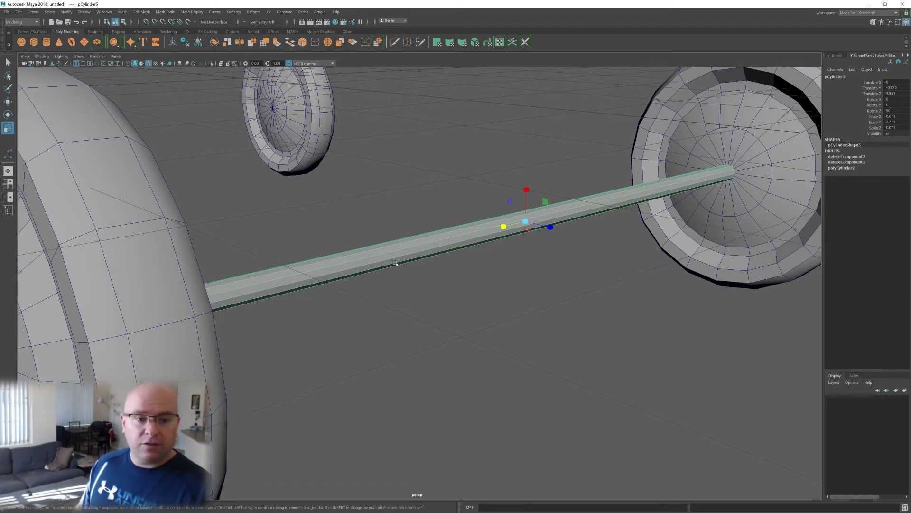
alt+drag(691, 162, 740, 187)
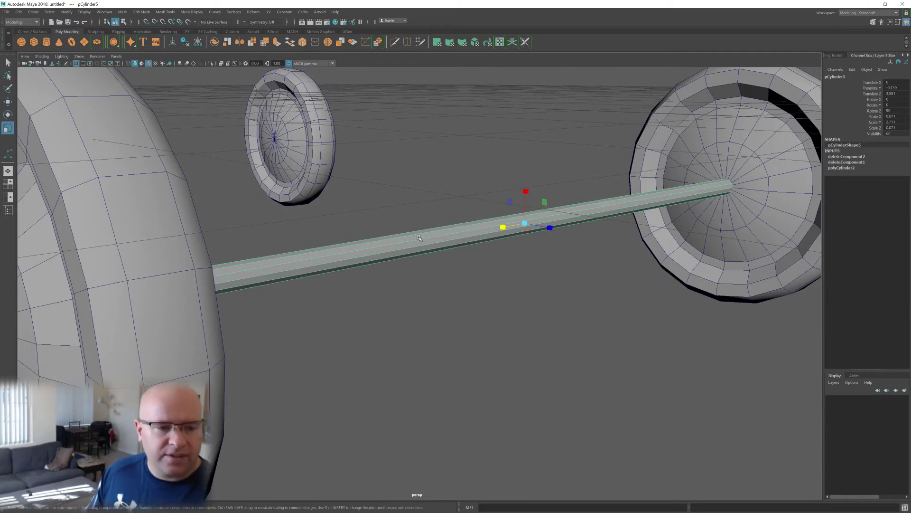
alt+middle_drag(371, 248, 405, 248)
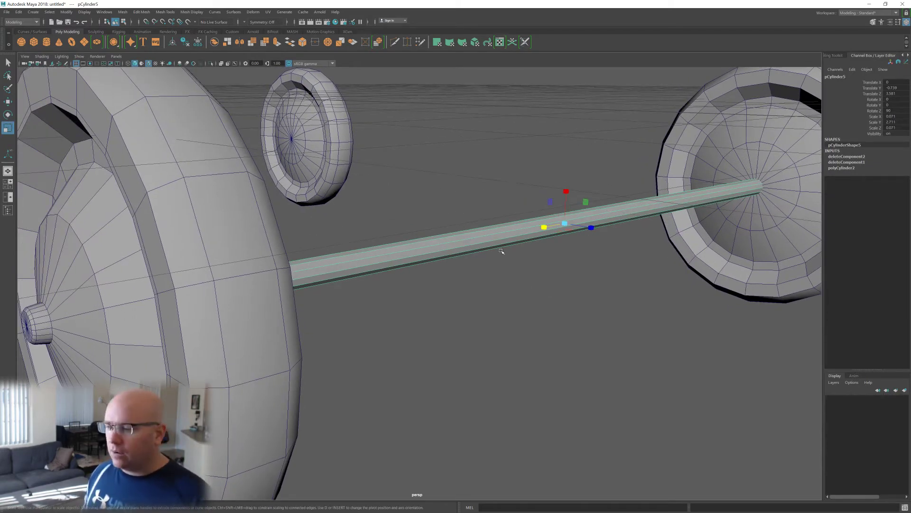
alt+drag(547, 263, 541, 259)
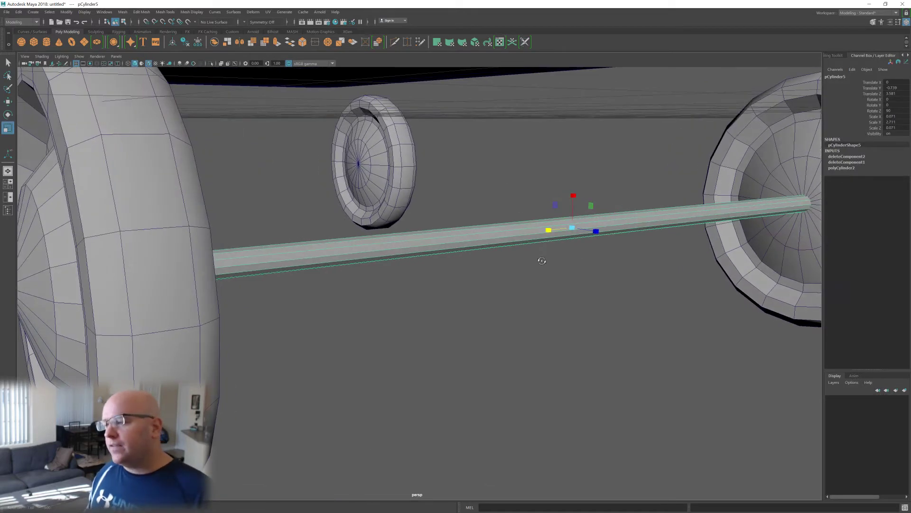
scroll(543, 264, down, 3)
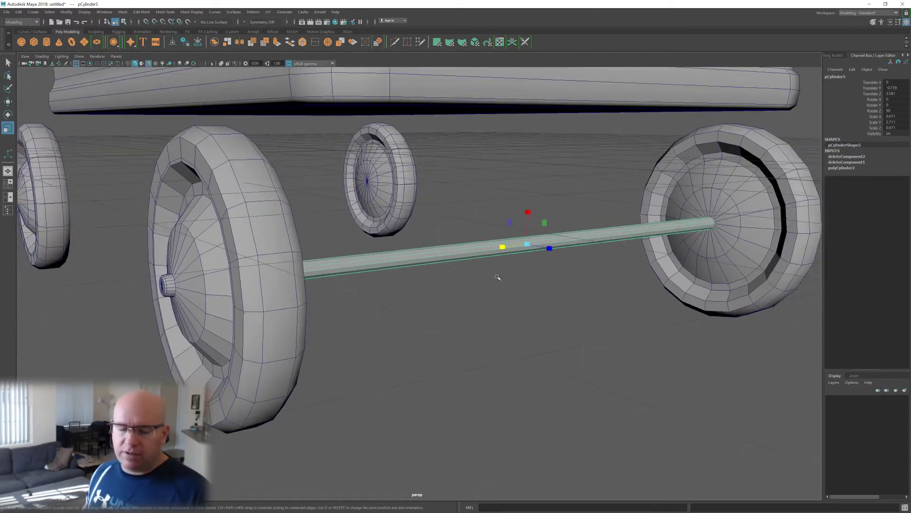
alt+drag(497, 277, 505, 279)
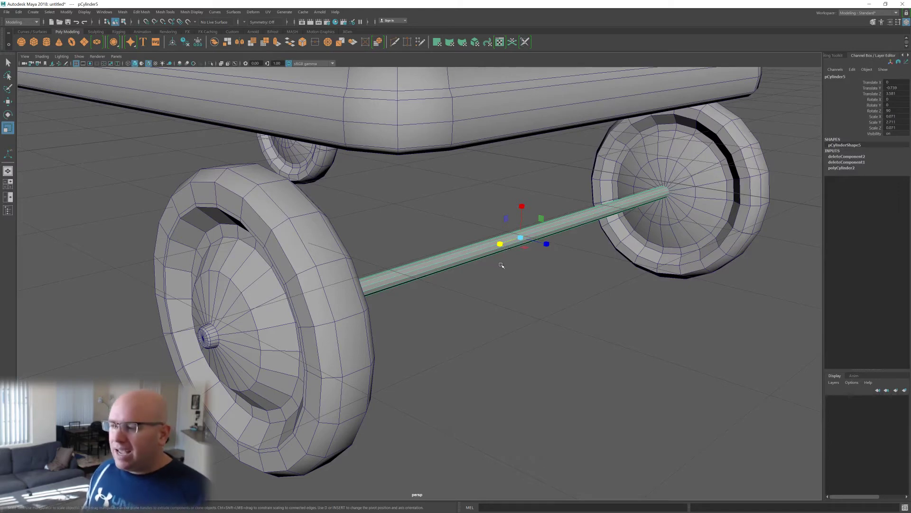
alt+middle_drag(515, 269, 483, 255)
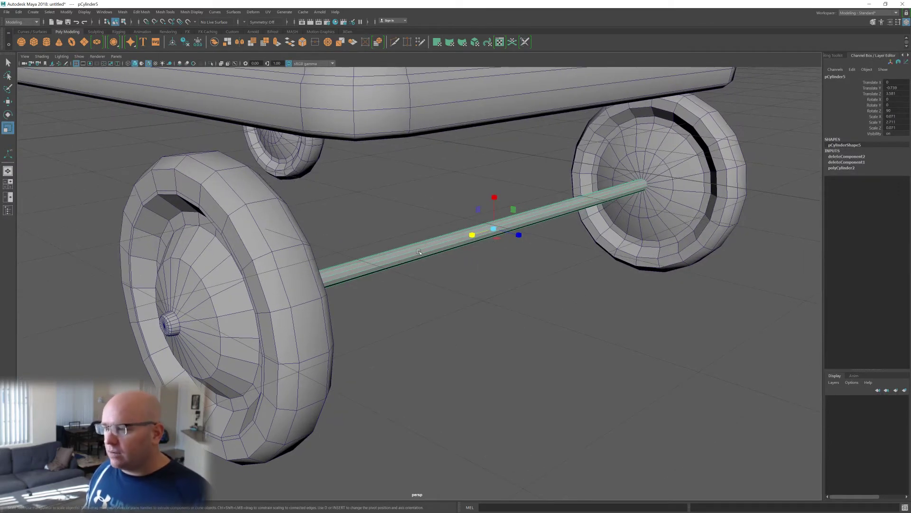
- Check the open axle ends inside both wheels with X-ray display, then restore the solid display
key(alt+x)
scroll(312, 309, up, 3)
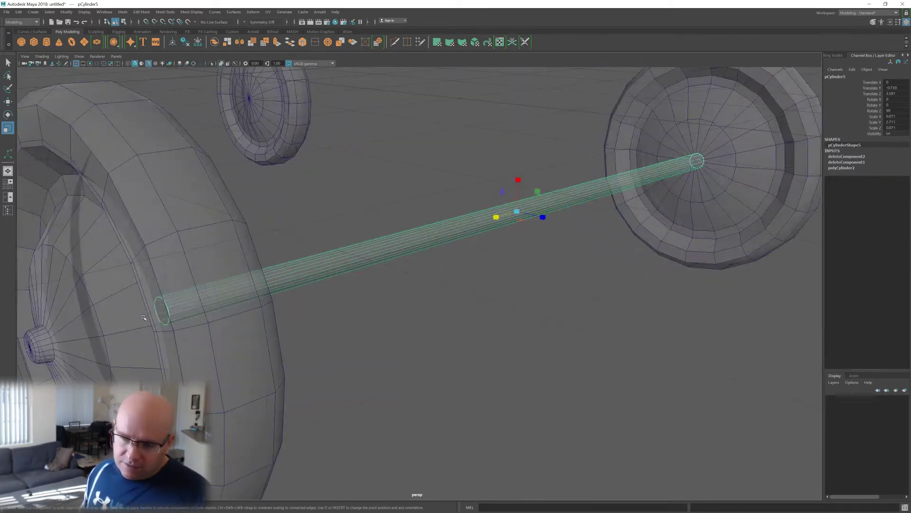
alt+drag(294, 305, 266, 317)
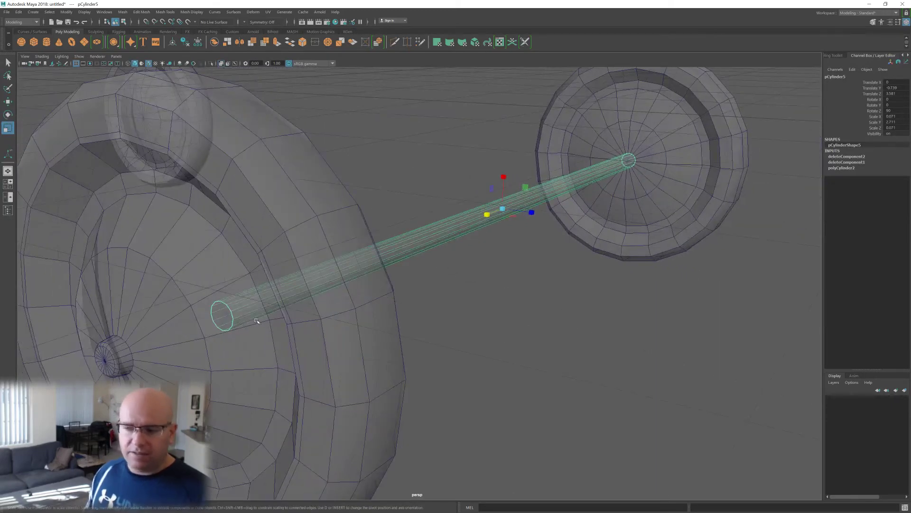
scroll(429, 258, down, 2)
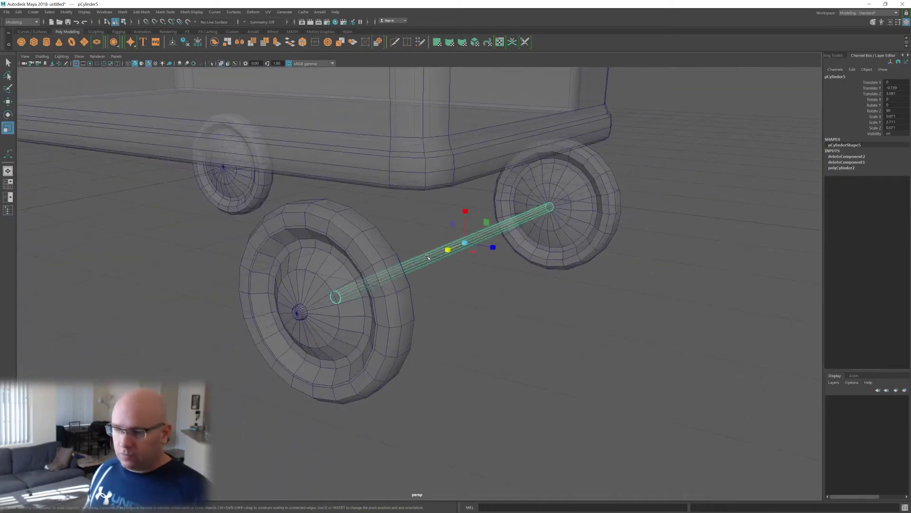
alt+drag(382, 257, 458, 258)
alt+right_drag(458, 259, 443, 262)
key(alt+x)
alt+drag(441, 283, 566, 217)
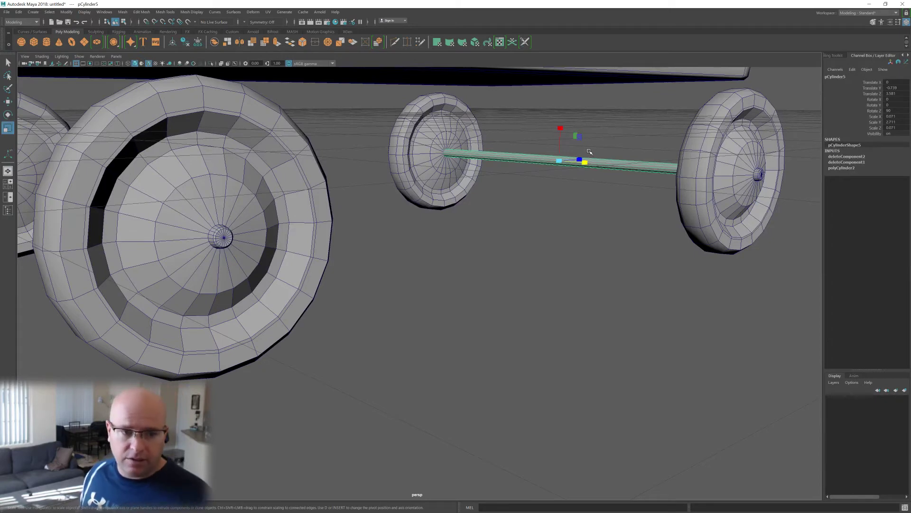
- Deselect the axle and inspect the near wheel's hub and the overall wagon
scroll(566, 151, down, 5)
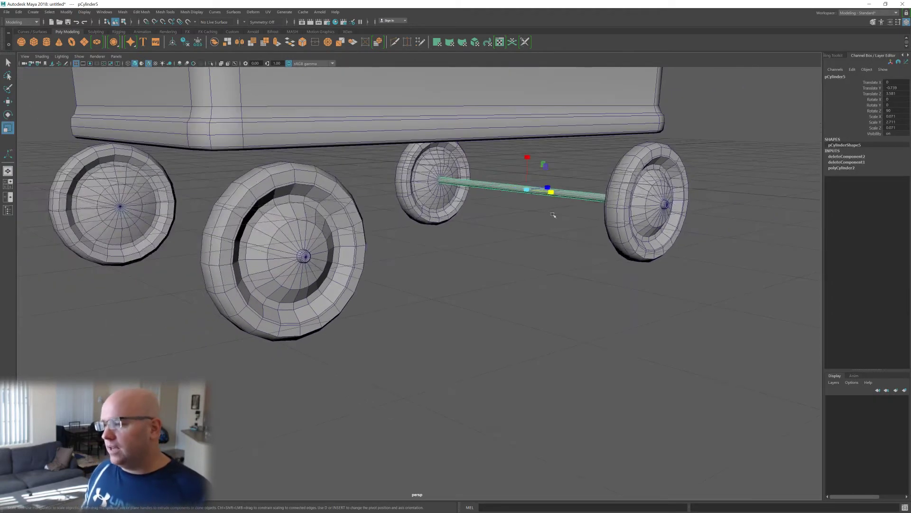
click(489, 267)
key(bracketleft)
key(bracketleft)
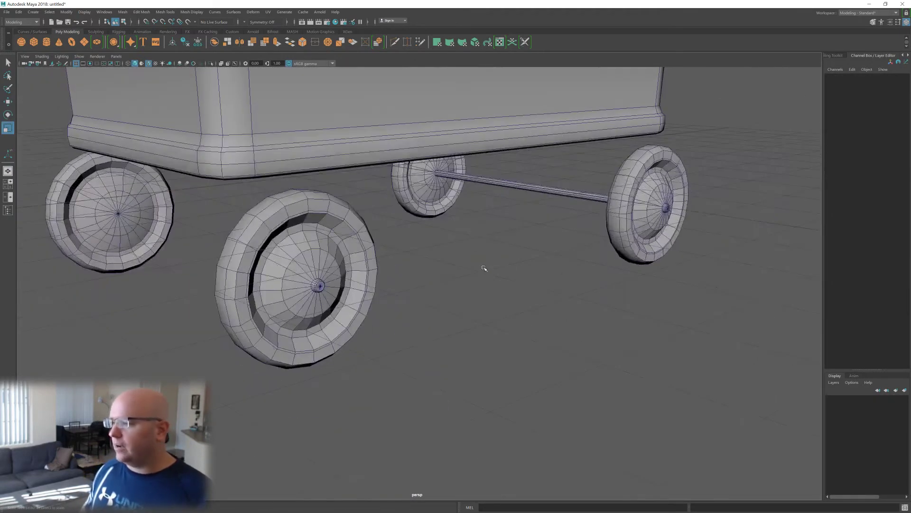
scroll(451, 307, up, 10)
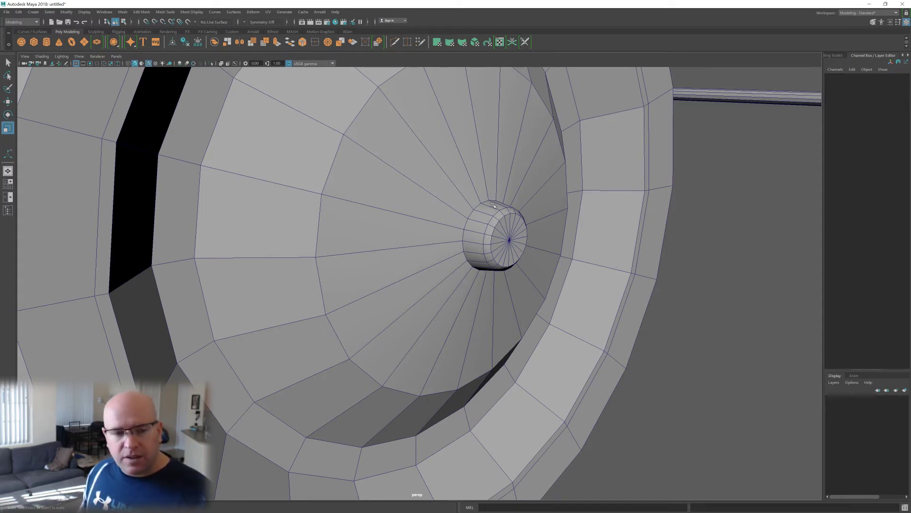
scroll(460, 179, down, 5)
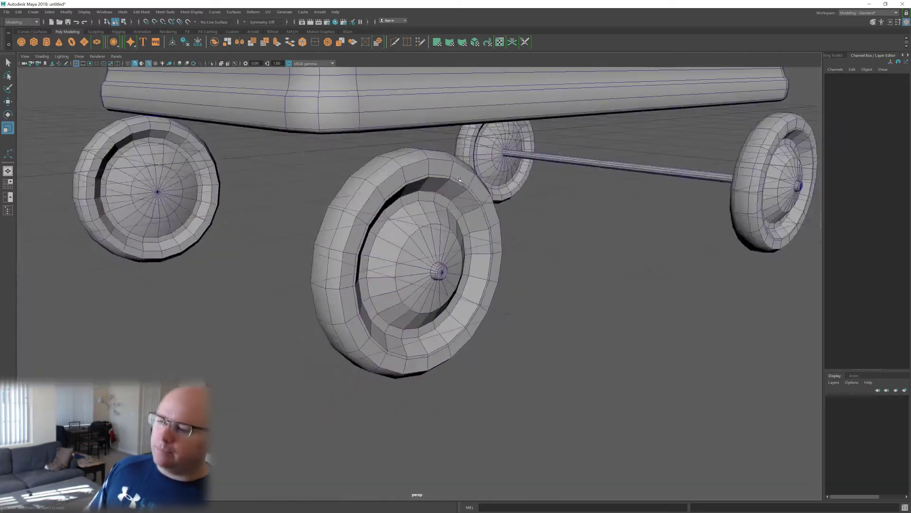
alt+drag(469, 200, 541, 256)
scroll(487, 204, down, 1)
scroll(488, 204, down, 6)
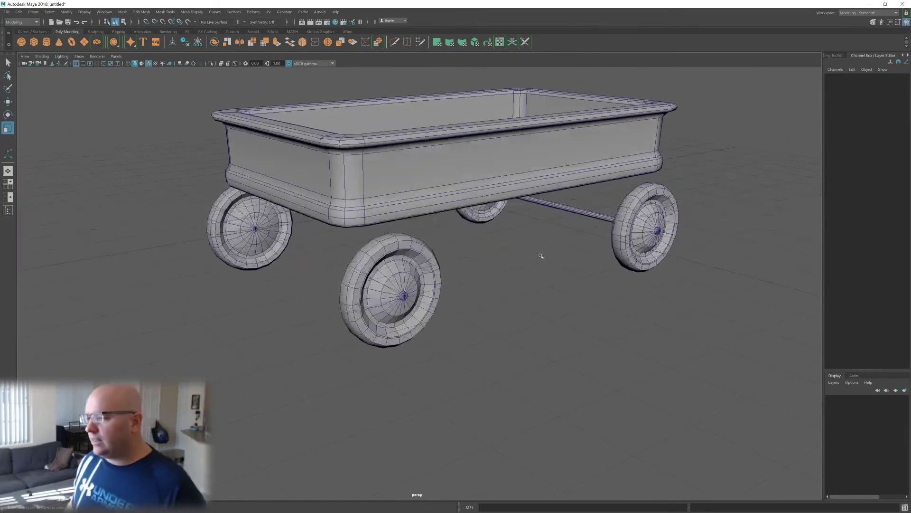
- Duplicate the axle and move the copy along Z to connect the pair of wheels at the wagon's other end
click(583, 212)
key(ctrl+d)
key(w)
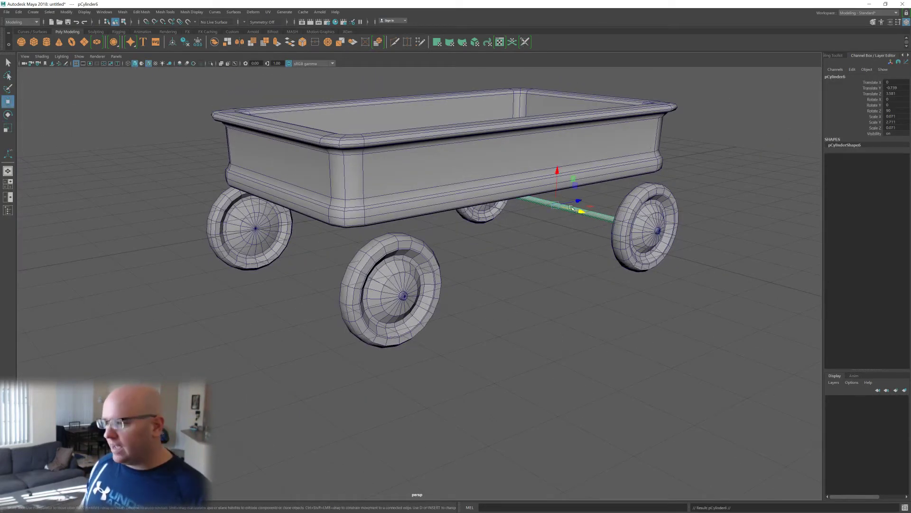
drag(572, 208, 324, 253)
scroll(298, 271, up, 4)
alt+middle_drag(297, 271, 527, 259)
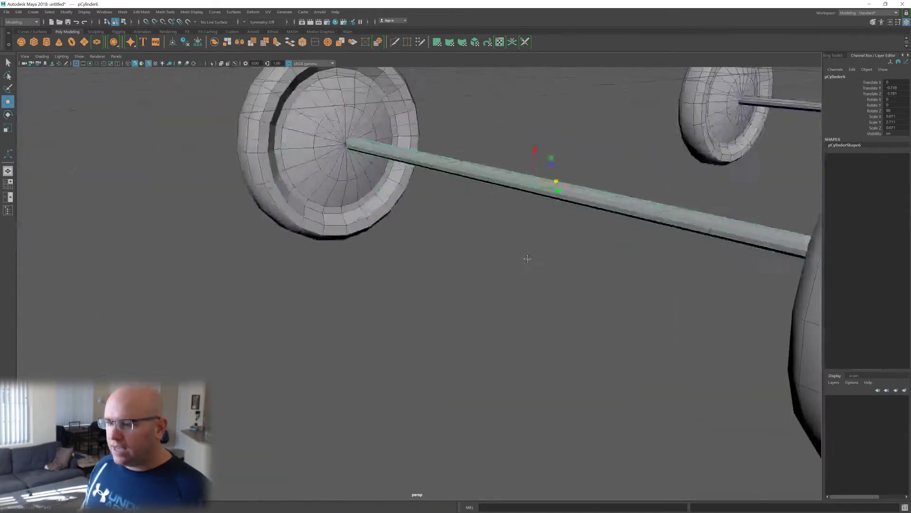
- Vertex-snap the copied axle to the centre of the end wheel's hub, set its Translate X to 0, and deselect it
scroll(528, 260, up, 2)
alt+middle_drag(518, 199, 519, 237)
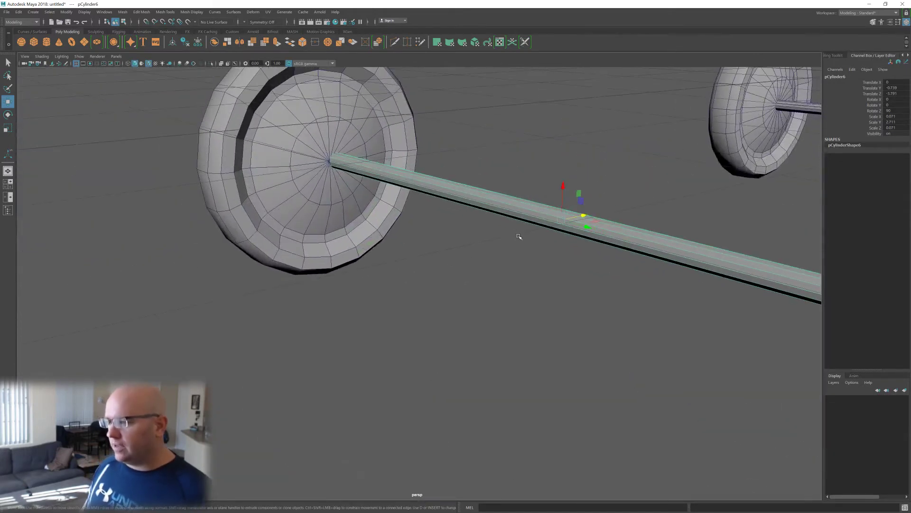
key(v)
drag(562, 220, 567, 155)
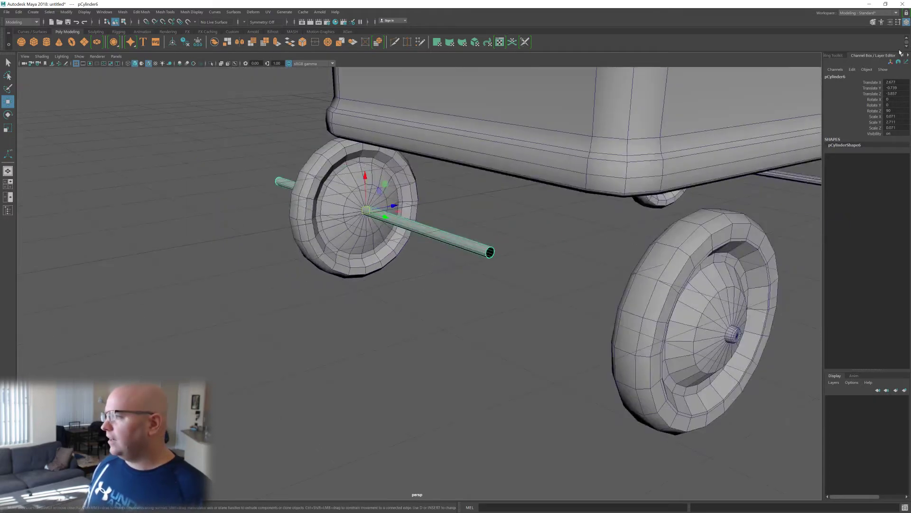
double_click(890, 82)
text(0)
key(Return)
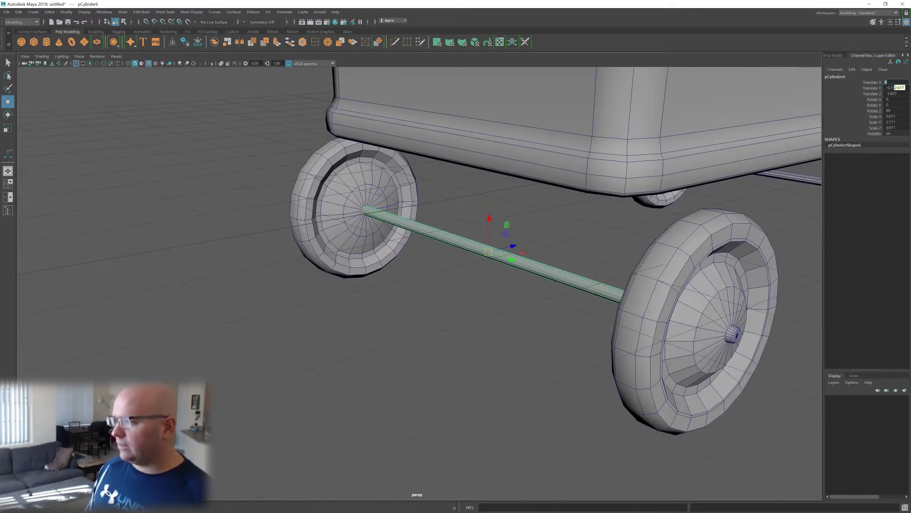
alt+drag(428, 214, 463, 217)
click(707, 277)
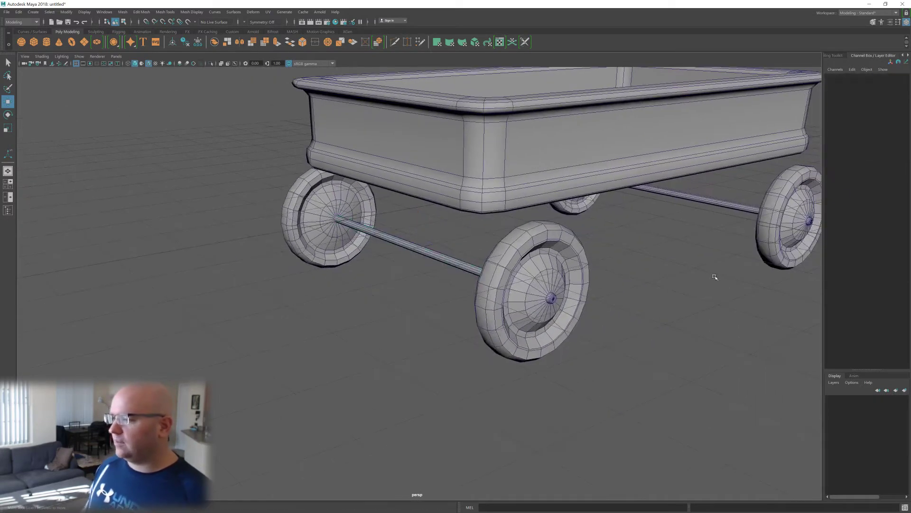
- Examine the whole wagon from around its corner, checking both axles and all four wheels against the body
alt+drag(715, 277, 584, 280)
scroll(608, 279, down, 2)
alt+middle_drag(609, 285, 607, 293)
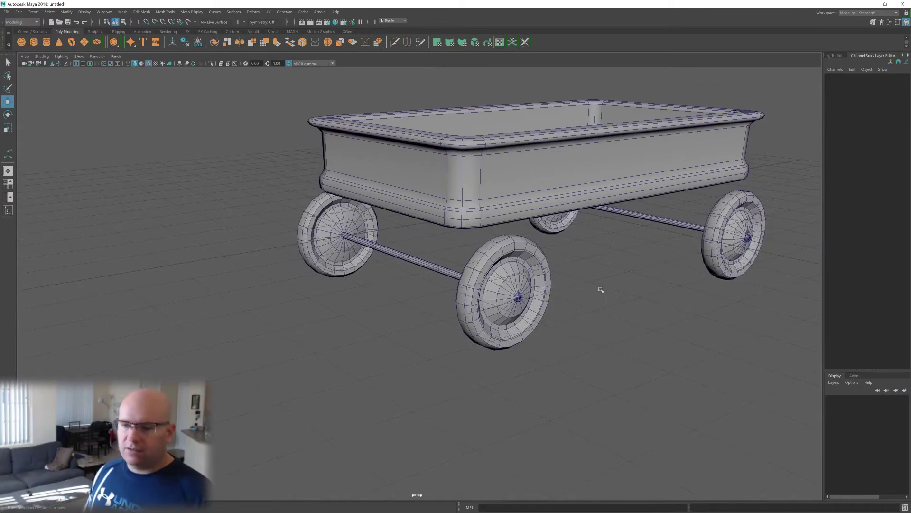
scroll(431, 118, down, 2)
alt+middle_drag(431, 118, 382, 139)
scroll(398, 152, up, 2)
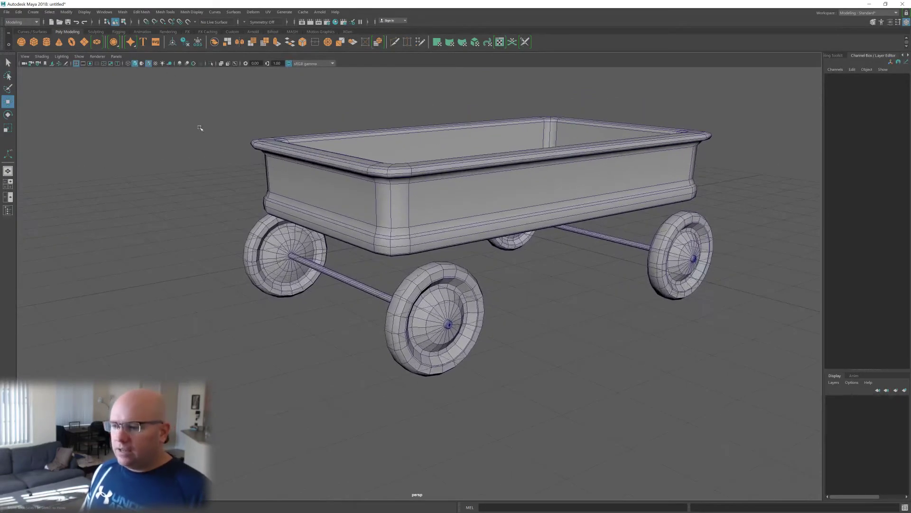
alt+drag(200, 127, 303, 192)
scroll(302, 191, down, 3)
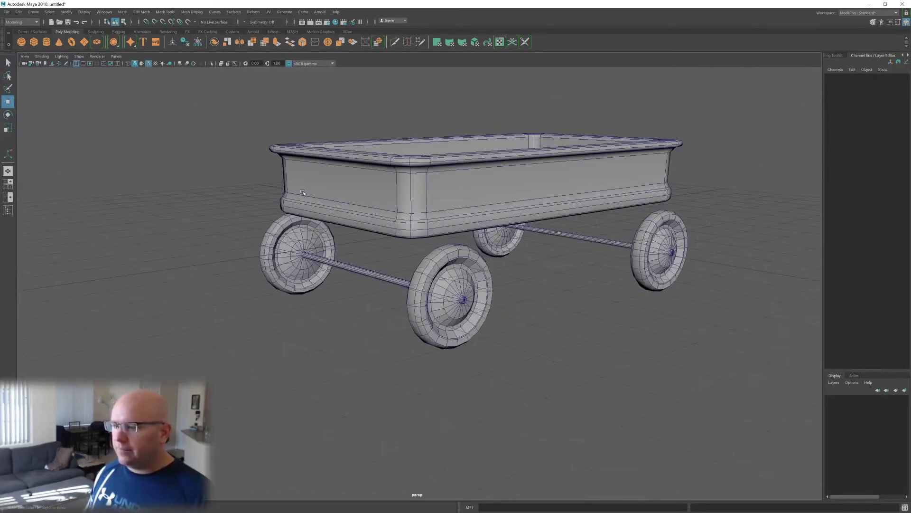
scroll(302, 191, down, 2)
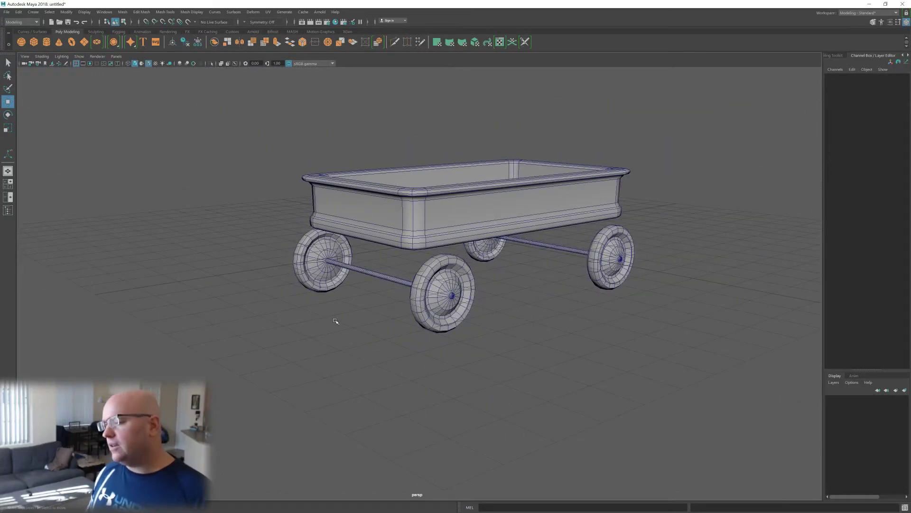
- Select the entire wagon and raise it along Y until the wheels rest on the ground grid, then deselect it
drag(281, 329, 519, 244)
click(370, 348)
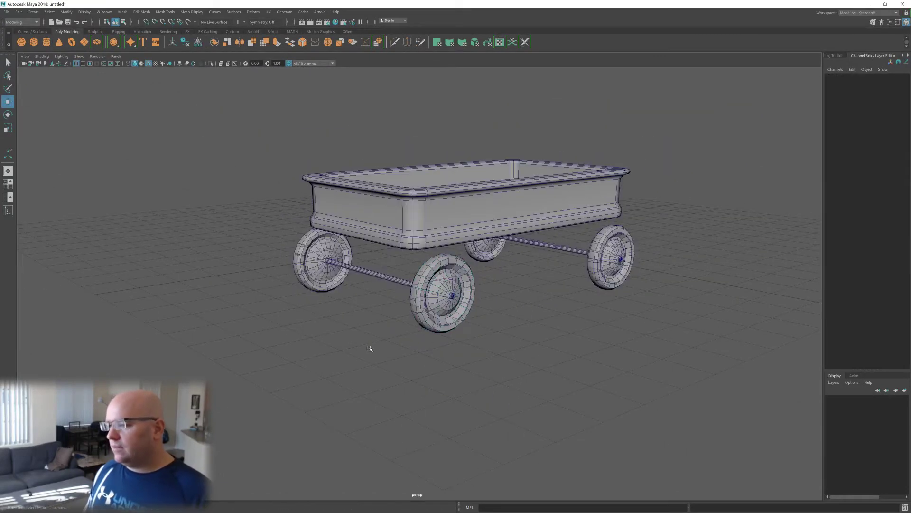
drag(282, 368, 699, 118)
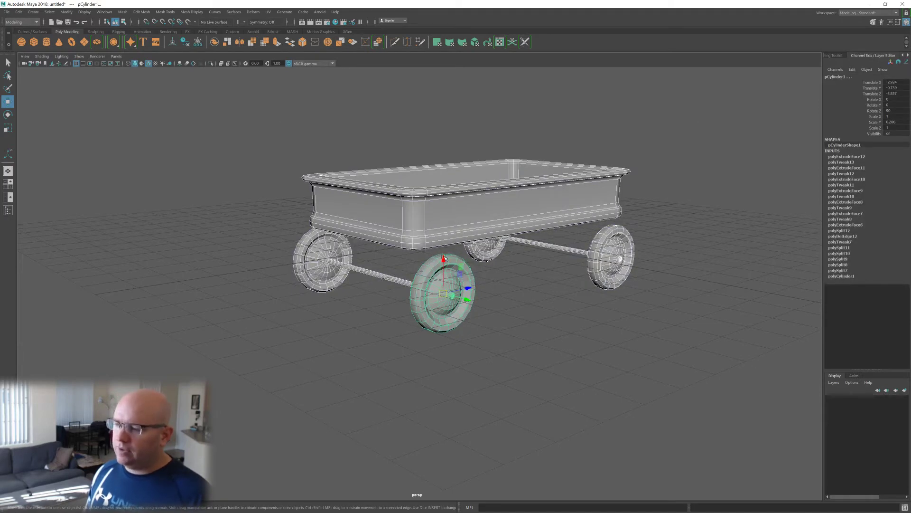
drag(444, 260, 497, 185)
scroll(447, 196, up, 3)
scroll(509, 184, up, 2)
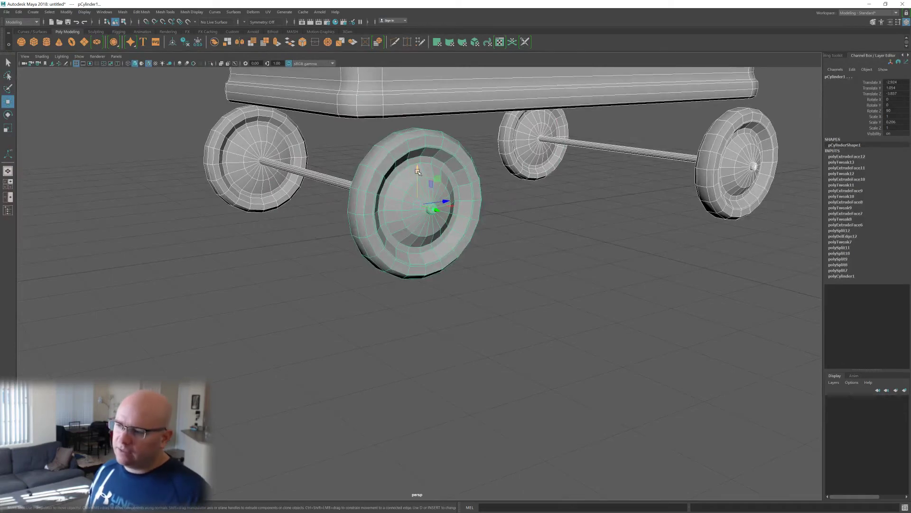
drag(418, 171, 517, 215)
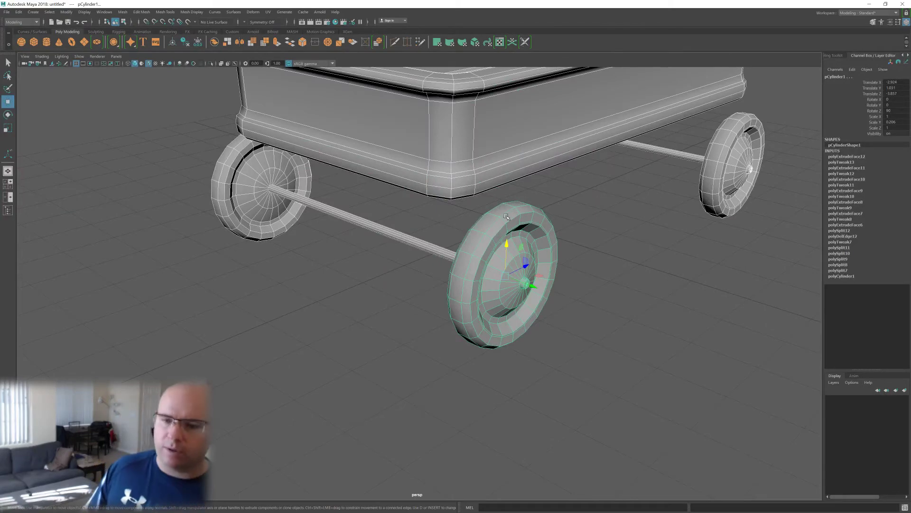
alt+drag(509, 213, 548, 305)
scroll(600, 246, down, 4)
click(602, 249)
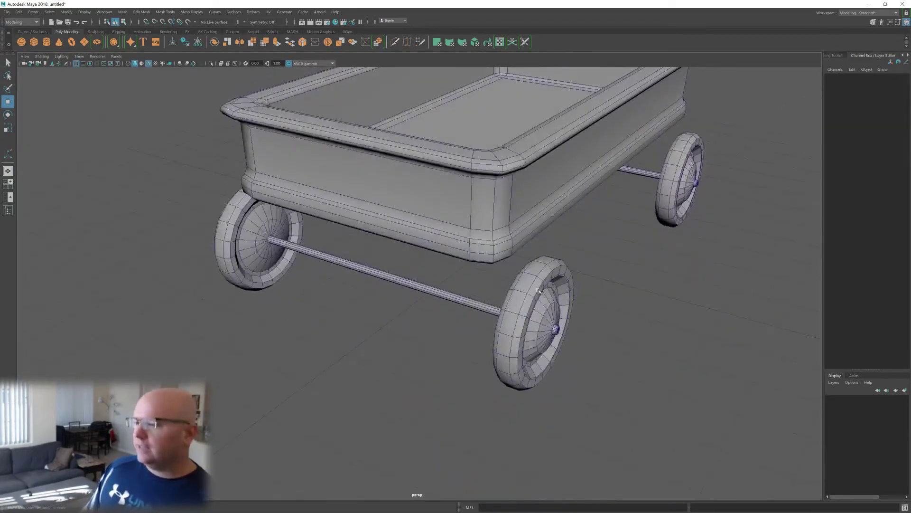
- Create a polygon cube and move it along Z and up to the tray's underside, near one axle
alt+drag(543, 274, 538, 262)
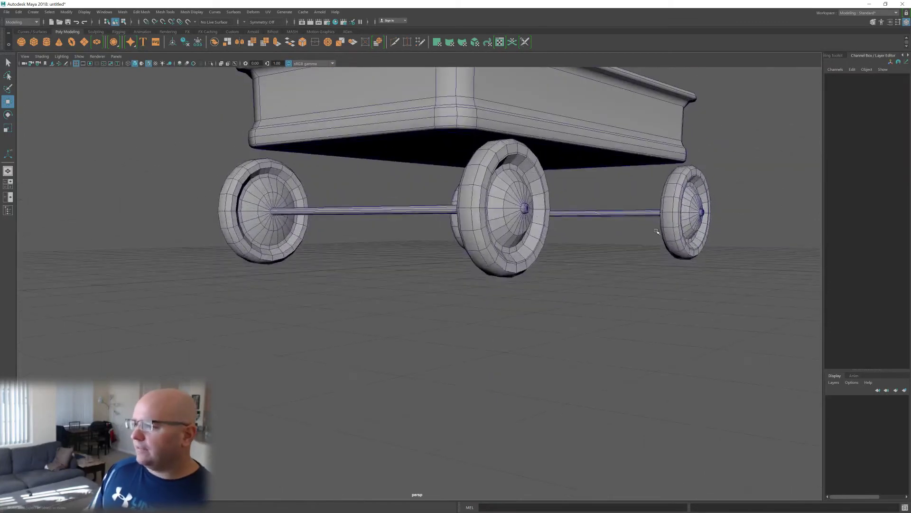
alt+drag(657, 232, 507, 252)
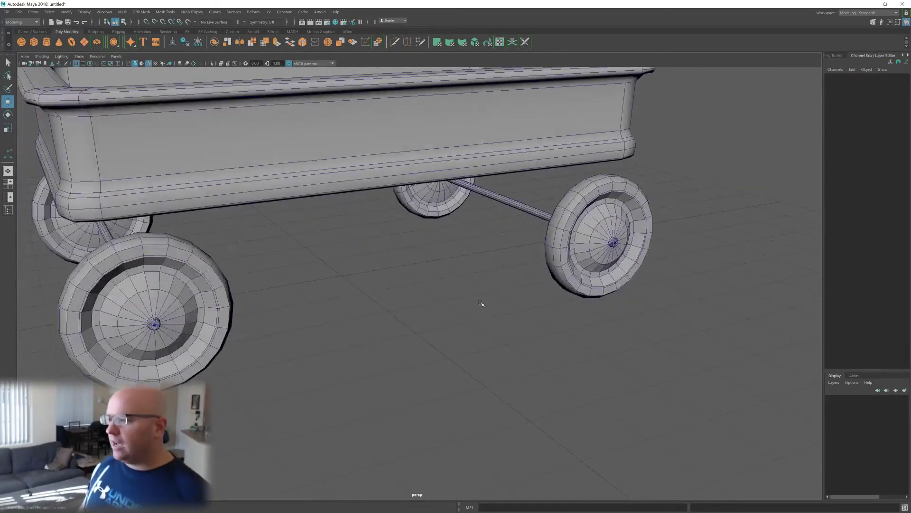
alt+drag(481, 303, 480, 308)
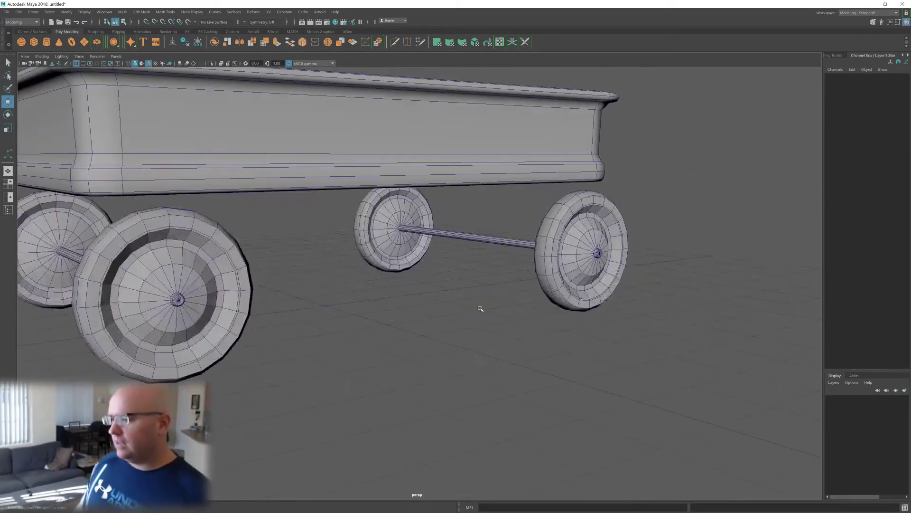
shift+right_drag(481, 308, 483, 331)
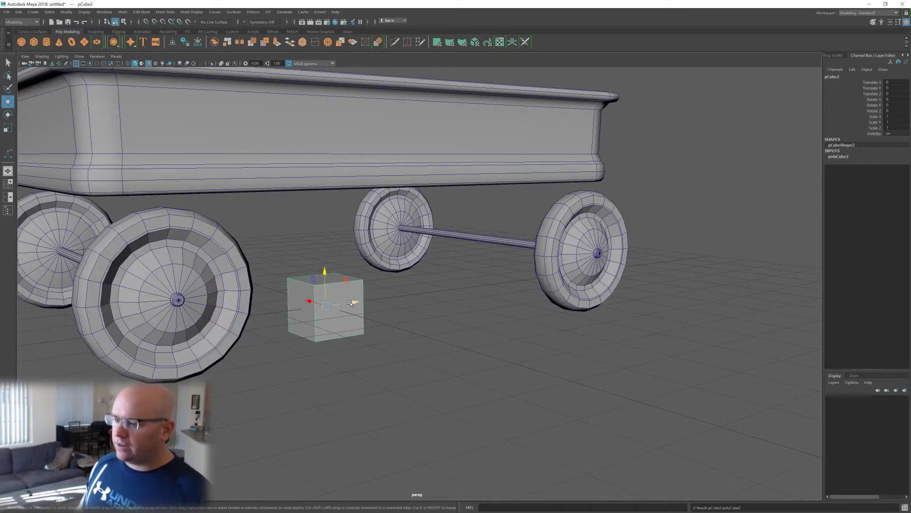
drag(350, 303, 491, 284)
drag(467, 256, 467, 162)
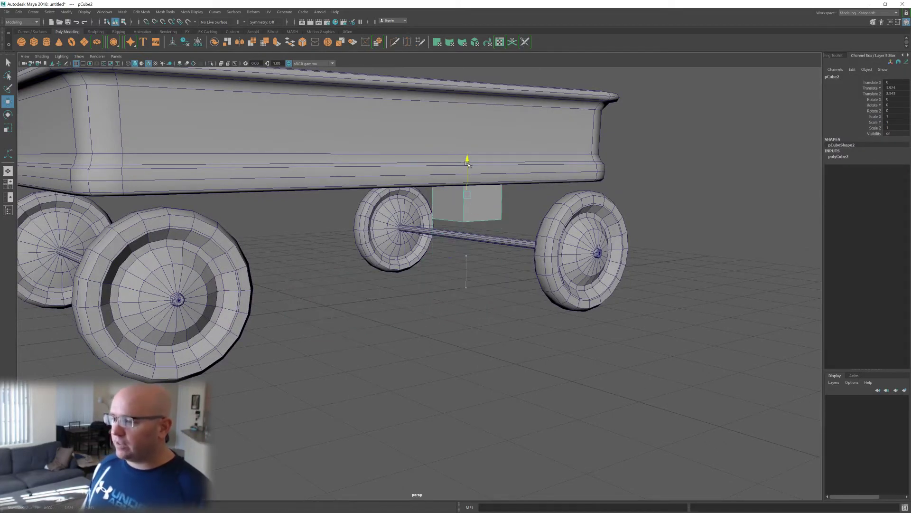
- Scale the cube into a thin flat bar of about 2.3 in X, 0.12 in Y and 0.29 in Z
key(f)
scroll(462, 237, down, 3)
alt+drag(446, 273, 463, 264)
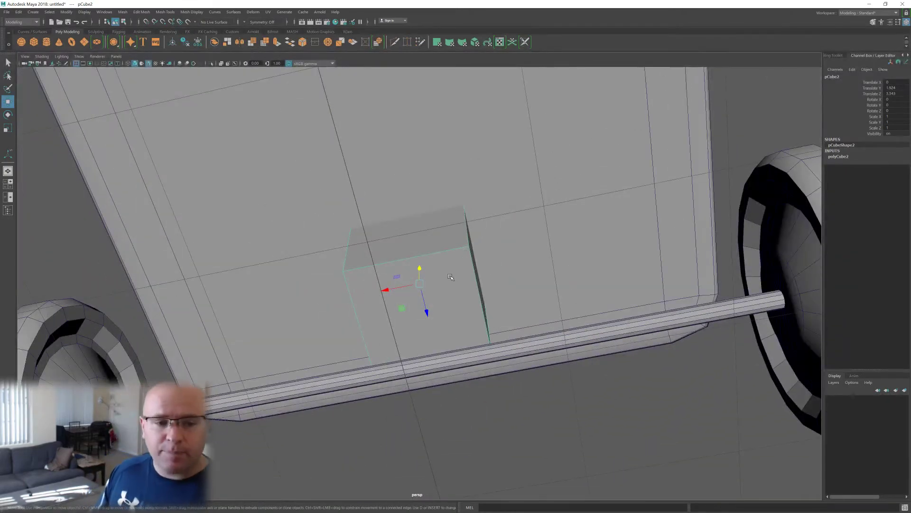
alt+drag(441, 309, 440, 320)
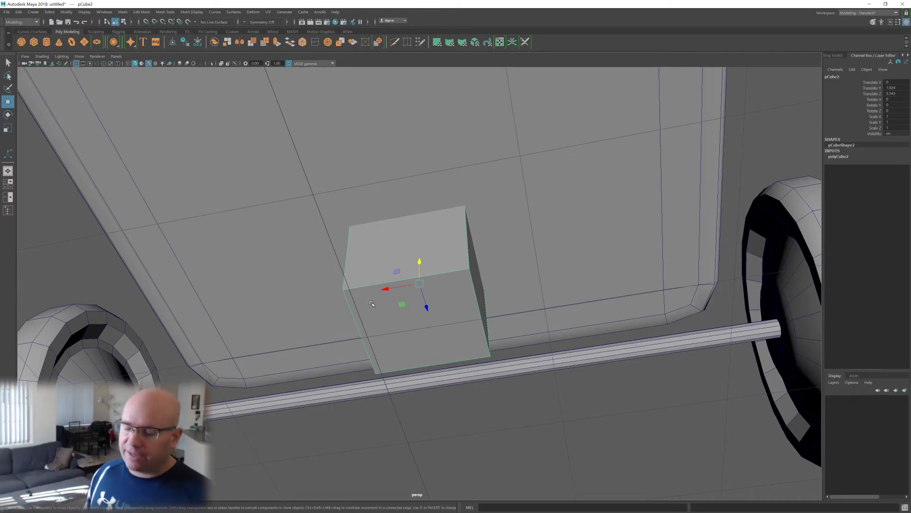
scroll(409, 314, down, 3)
alt+drag(409, 315, 445, 324)
scroll(445, 324, up, 2)
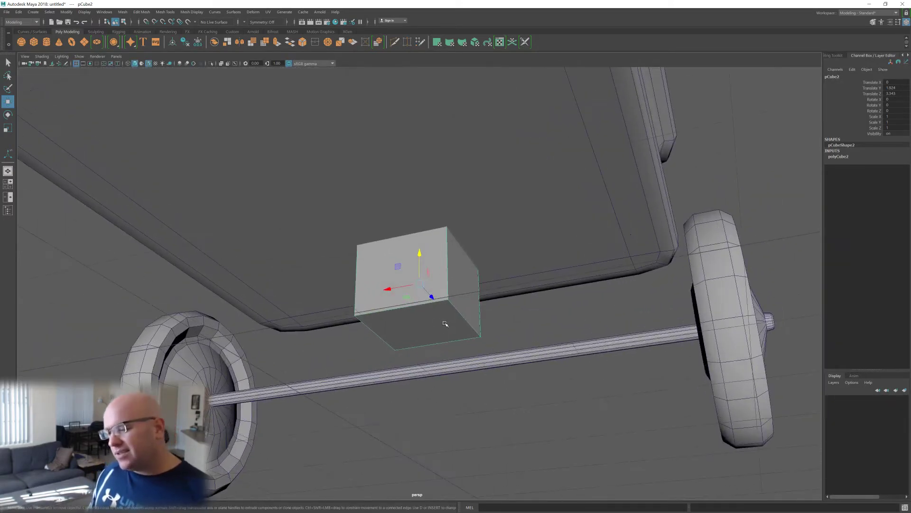
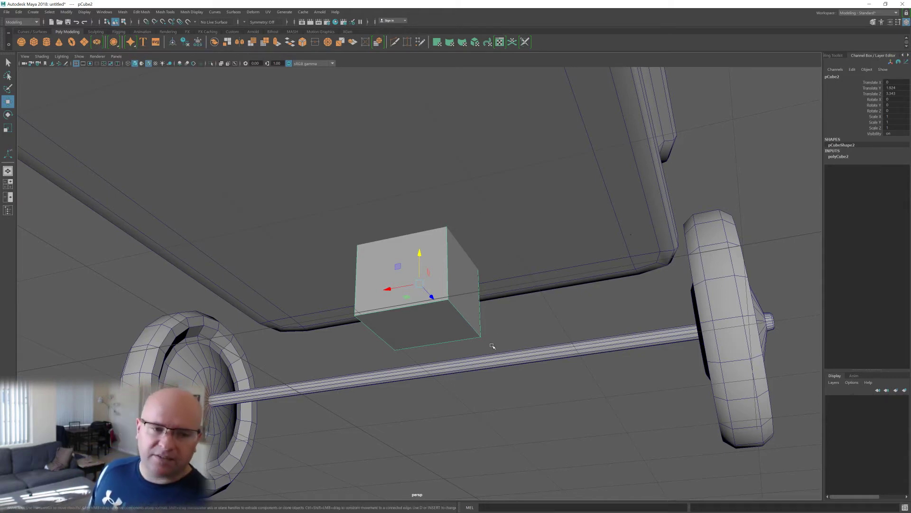
alt+drag(463, 313, 368, 329)
key(r)
alt+drag(527, 180, 456, 287)
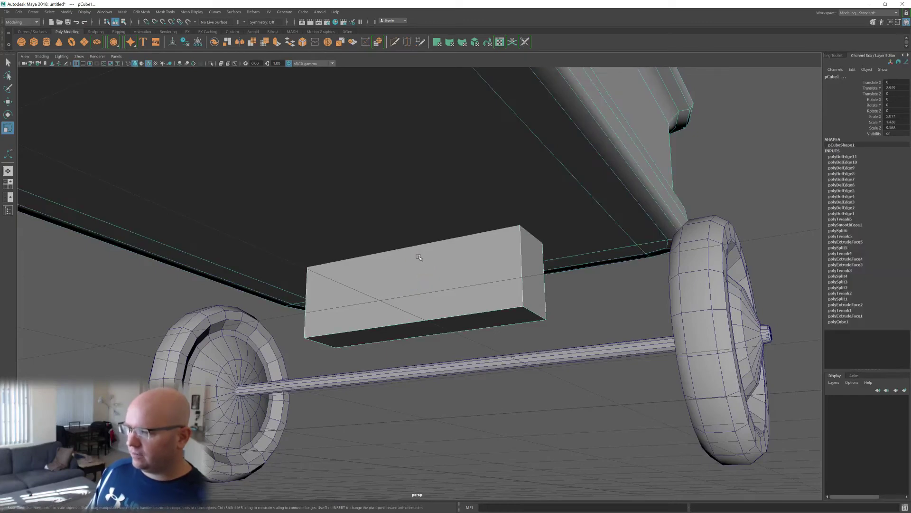
drag(420, 253, 430, 209)
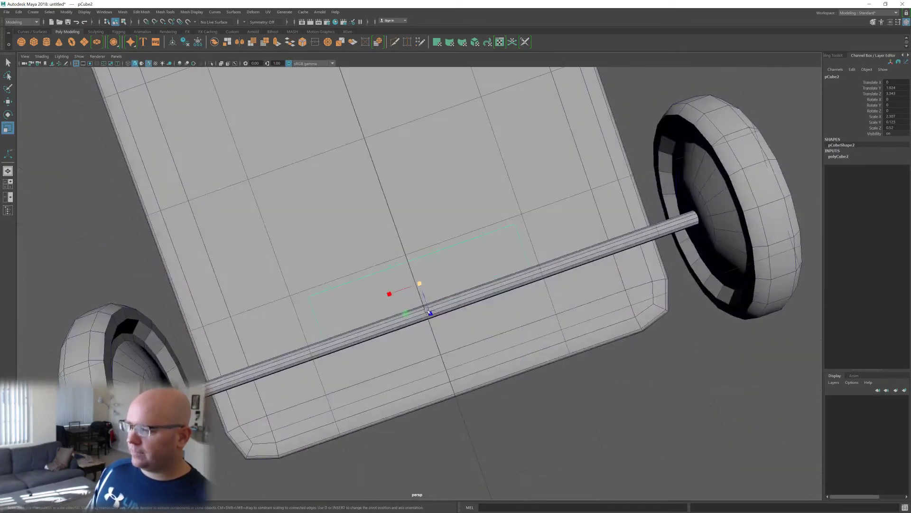
drag(429, 313, 438, 350)
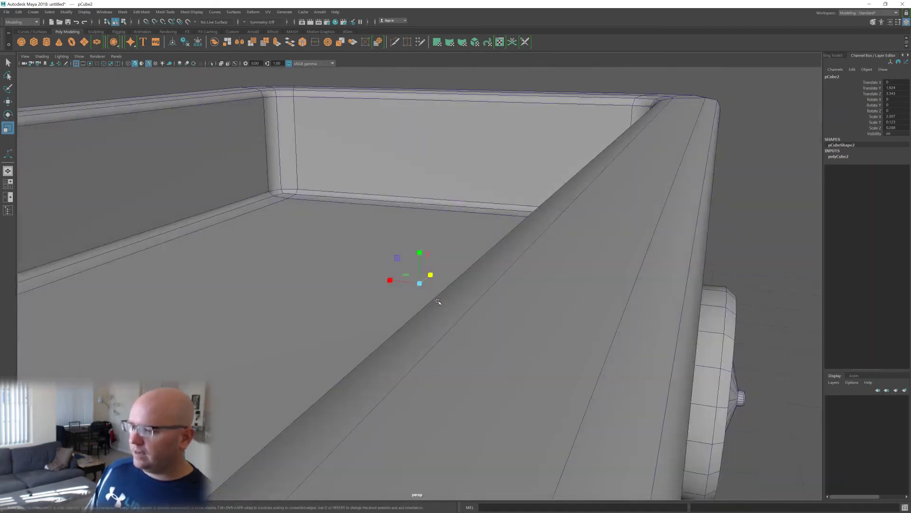
- Raise the bar against the tray's underside and widen it to a Scale X of about 4.4, just inside the tray's side edges
key(w)
alt+drag(438, 301, 457, 246)
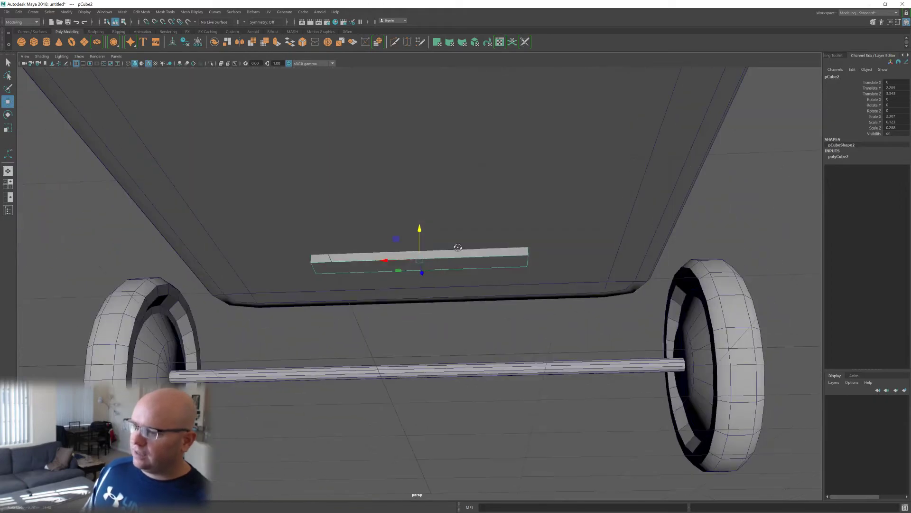
key(r)
drag(386, 261, 350, 267)
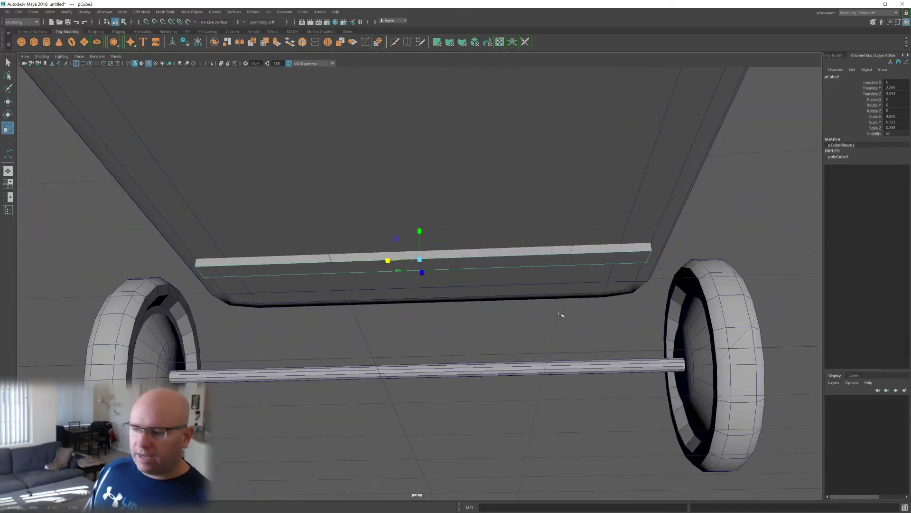
alt+drag(560, 315, 465, 272)
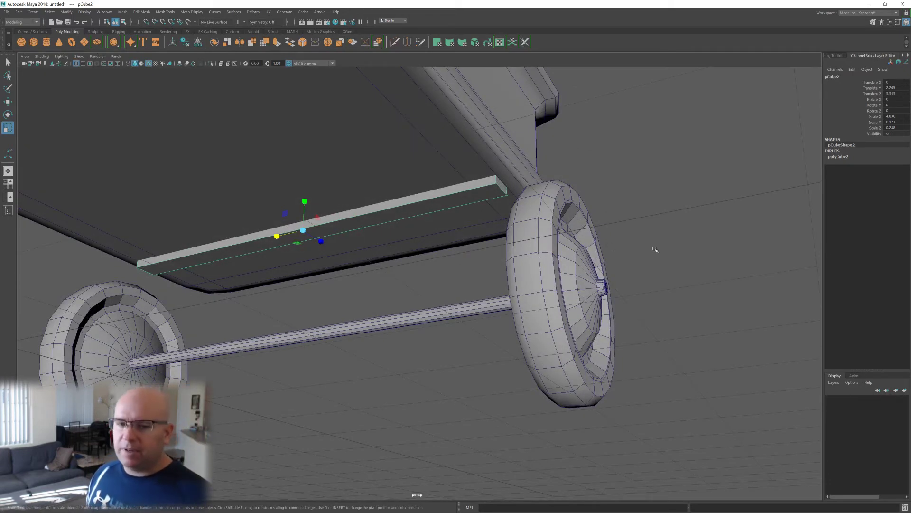
alt+drag(606, 184, 247, 161)
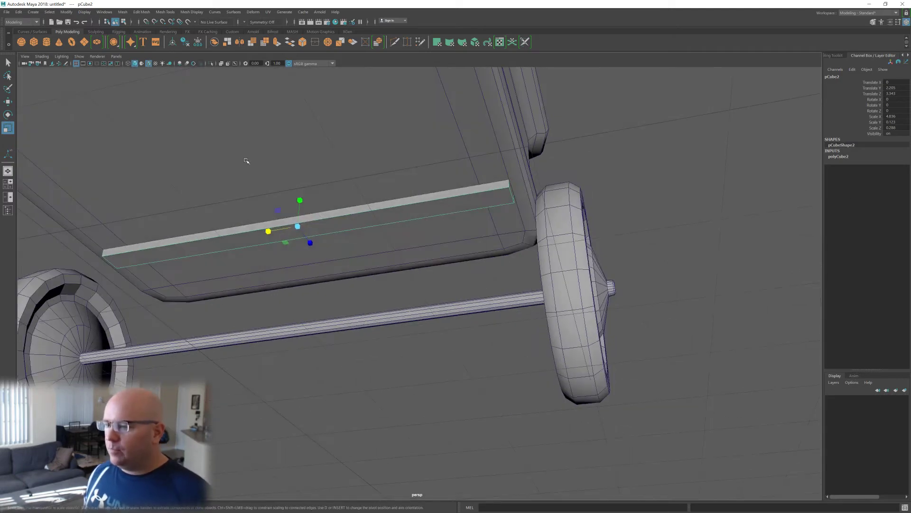
drag(268, 231, 270, 231)
alt+drag(434, 227, 453, 226)
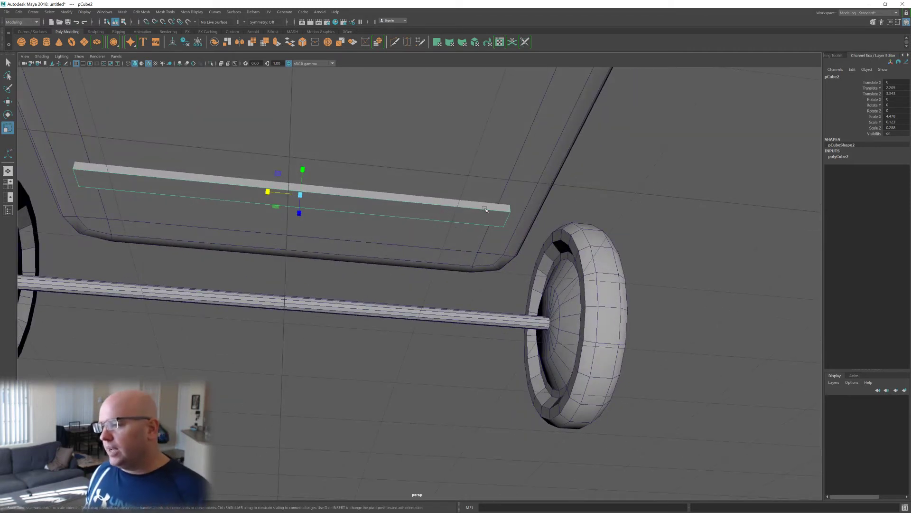
- Cut an edge loop across the bar near each end with the Multi-Cut tool
shift+right_drag(484, 209, 441, 209)
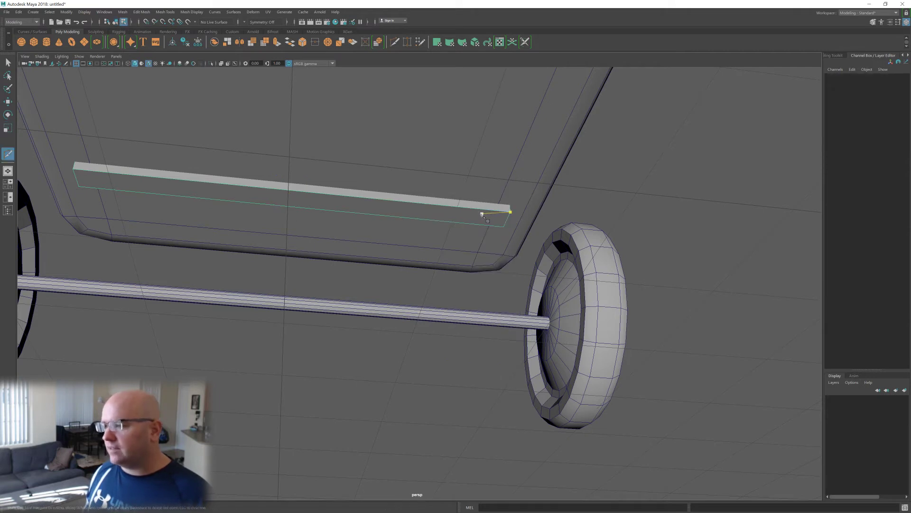
alt+drag(482, 213, 498, 206)
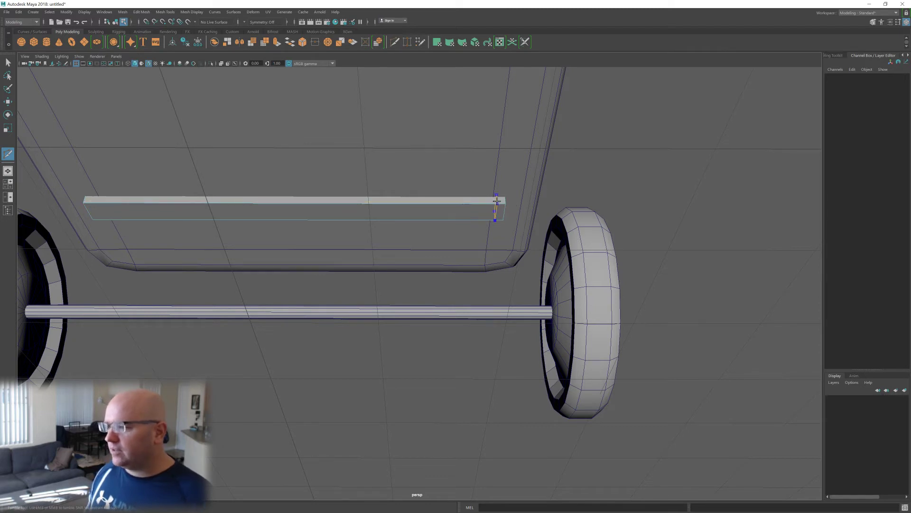
ctrl+click(489, 200)
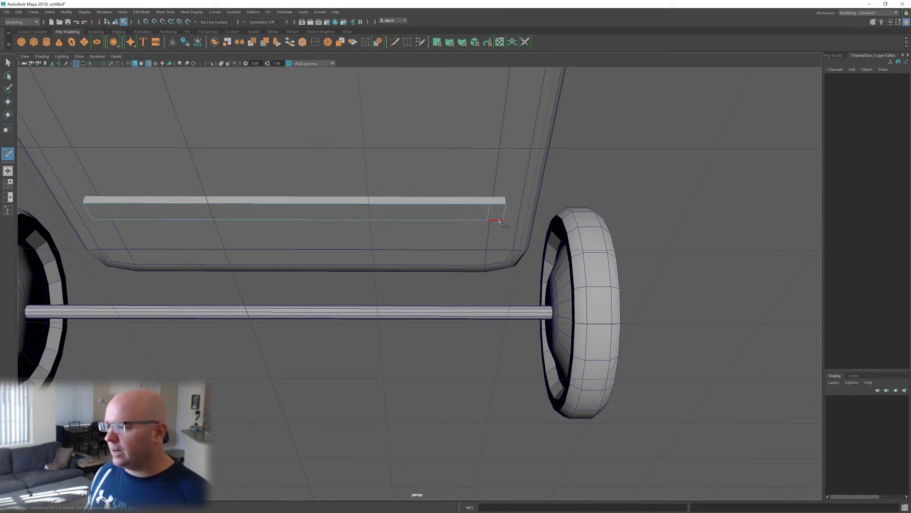
alt+middle_drag(498, 222, 580, 234)
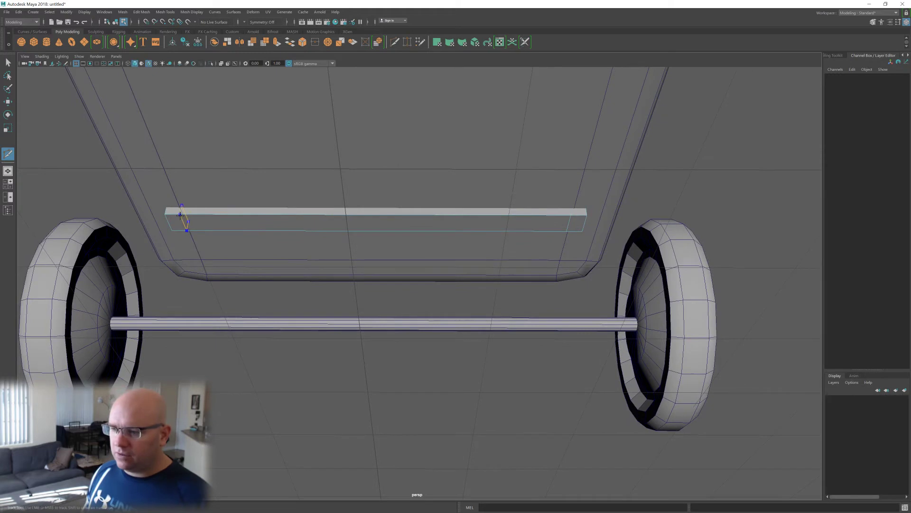
key(w)
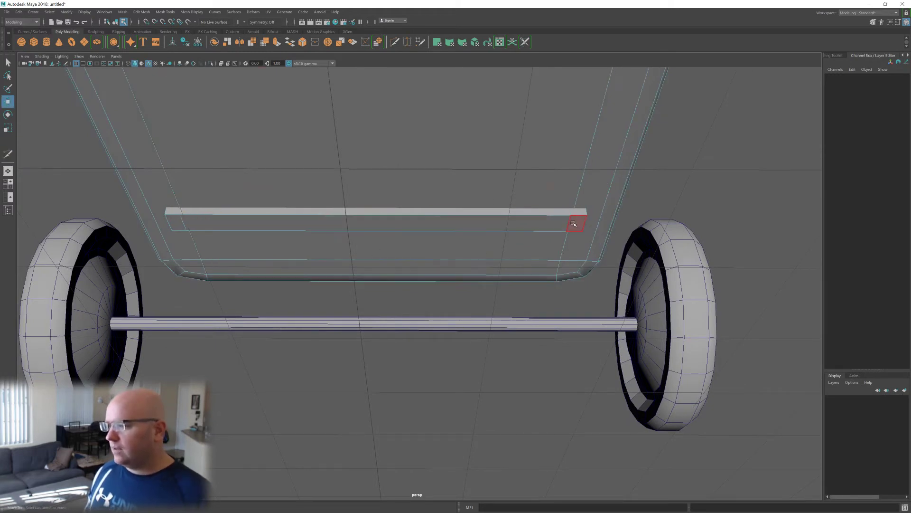
- Extrude the two end faces on the bar's underside downward about 1.29, forming legs that reach past the axle
click(577, 224)
shift+click(180, 223)
shift+right_drag(353, 204, 356, 222)
drag(576, 242, 491, 324)
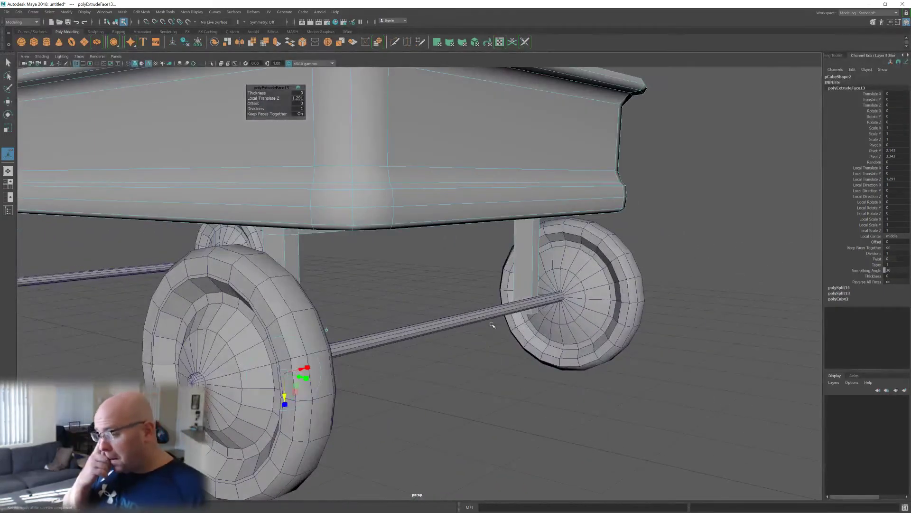
key(q)
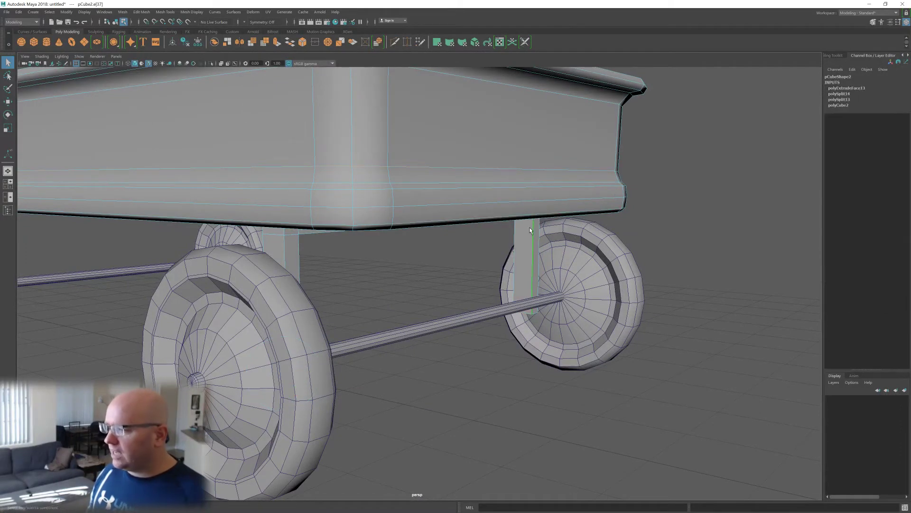
- Move the whole bracket along Z to about 3.59 so its legs line up with the axle
key(F8)
key(w)
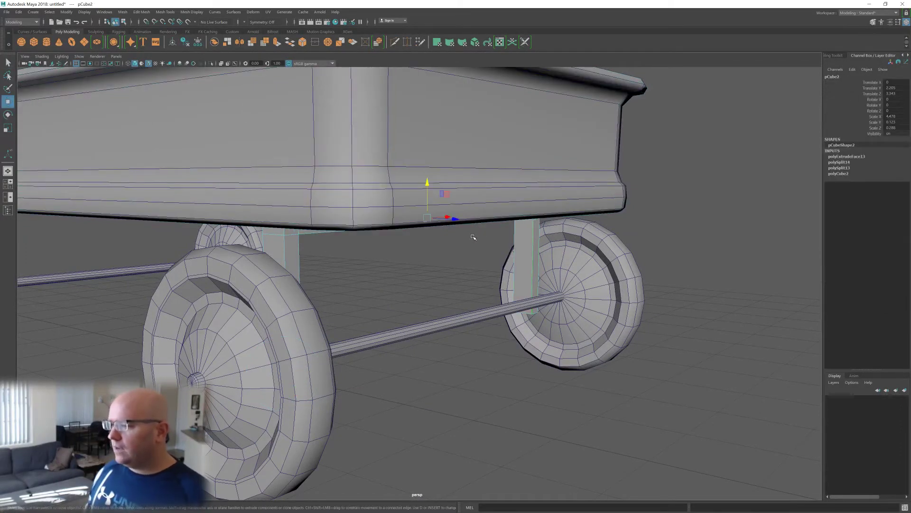
alt+drag(468, 234, 464, 202)
drag(447, 236, 609, 236)
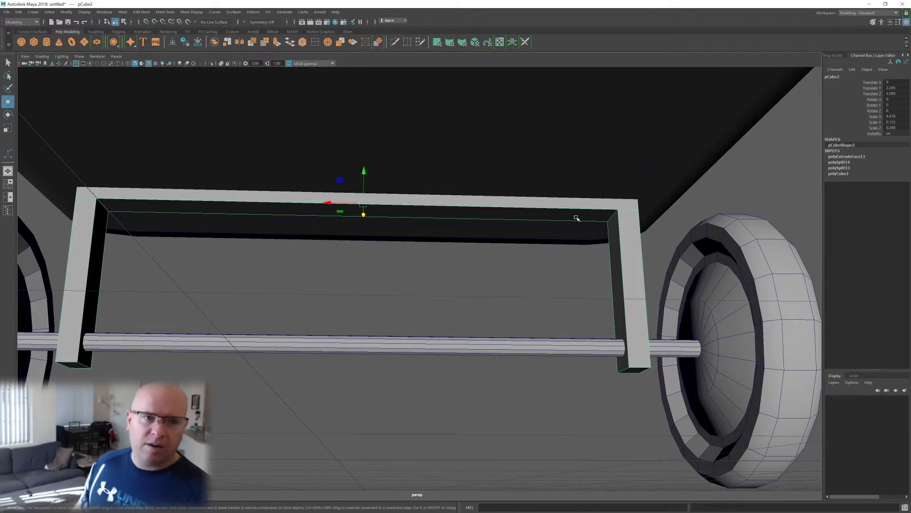
alt+drag(571, 198, 623, 189)
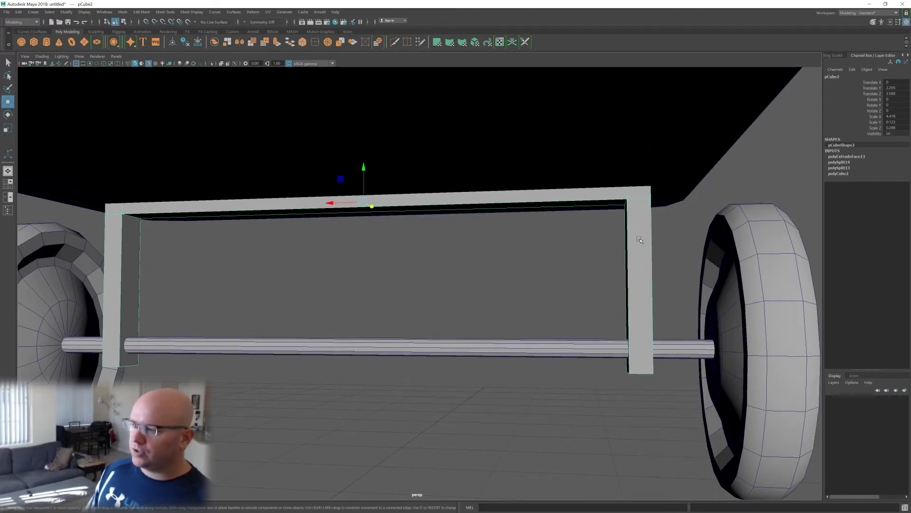
alt+drag(644, 218, 644, 218)
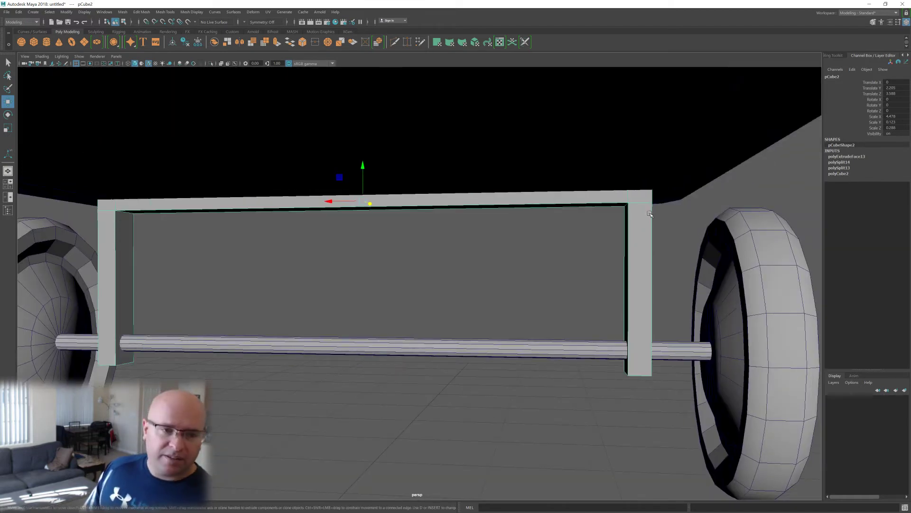
- Extrude the bracket's three inner faces: the insides of both legs and the crossbar's underside
alt+drag(643, 229, 535, 257)
scroll(460, 299, up, 3)
scroll(460, 297, up, 2)
key(F11)
click(551, 291)
shift+click(533, 236)
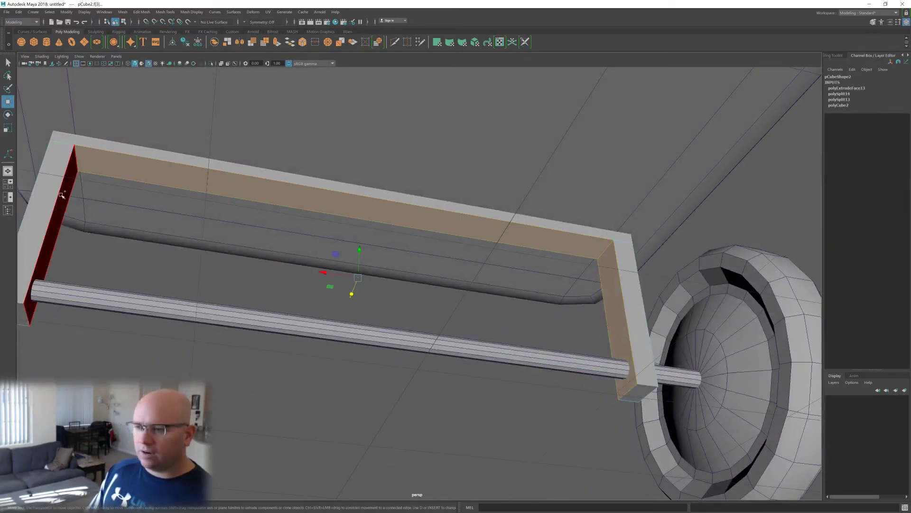
shift+click(70, 190)
shift+right_drag(342, 243, 345, 230)
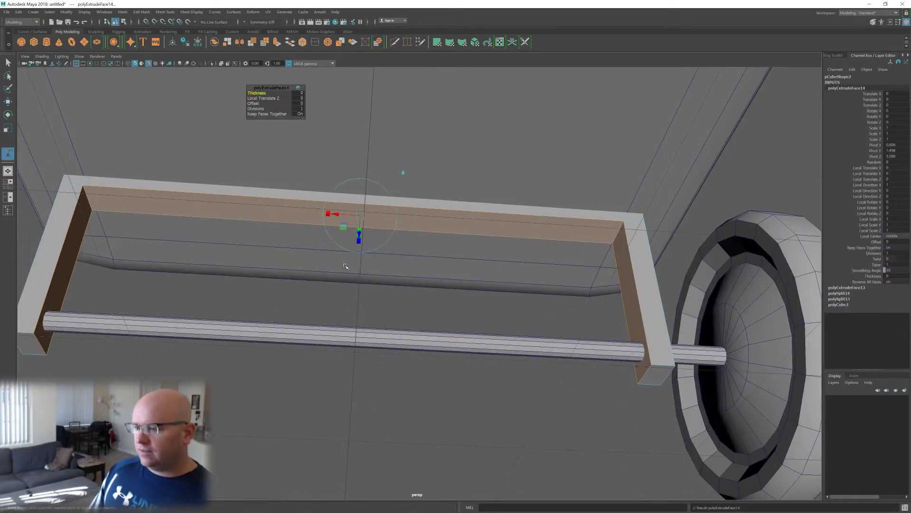
- Scale the extruded inner faces narrower in Z and adjust their scale in Y to shape the bracket's inner profile
alt+drag(344, 231, 371, 252)
key(ctrl+z)
key(r)
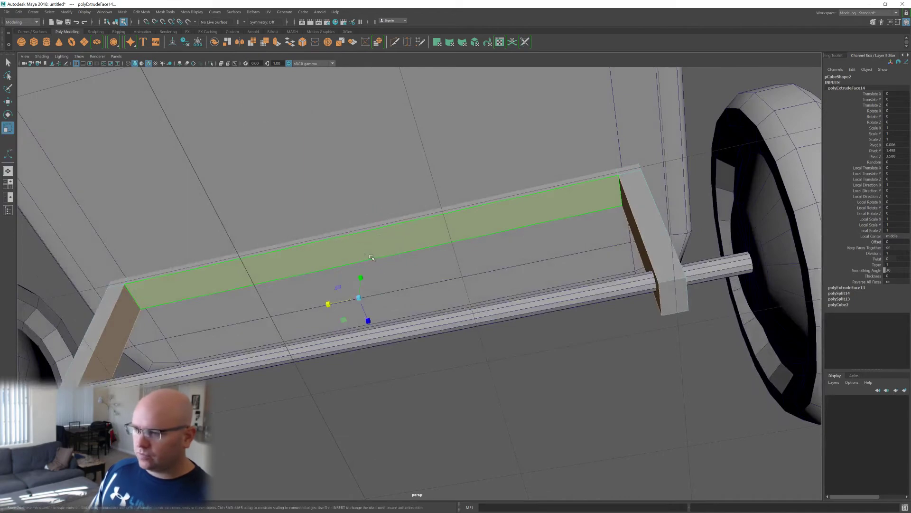
drag(369, 317, 352, 320)
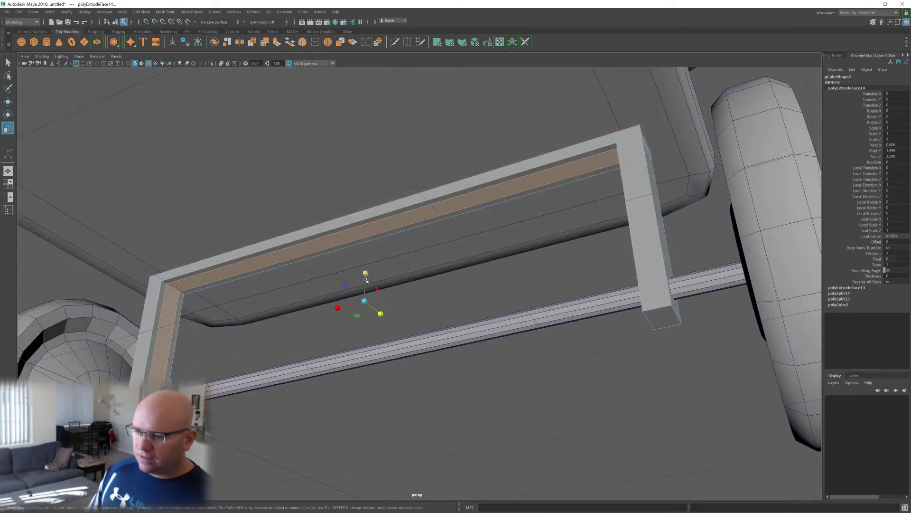
drag(366, 274, 412, 256)
- Extrude the narrowed inner faces again and try scaling the new faces in X and Y
key(w)
shift+right_drag(412, 256, 414, 277)
alt+drag(413, 276, 368, 267)
alt+drag(369, 229, 372, 237)
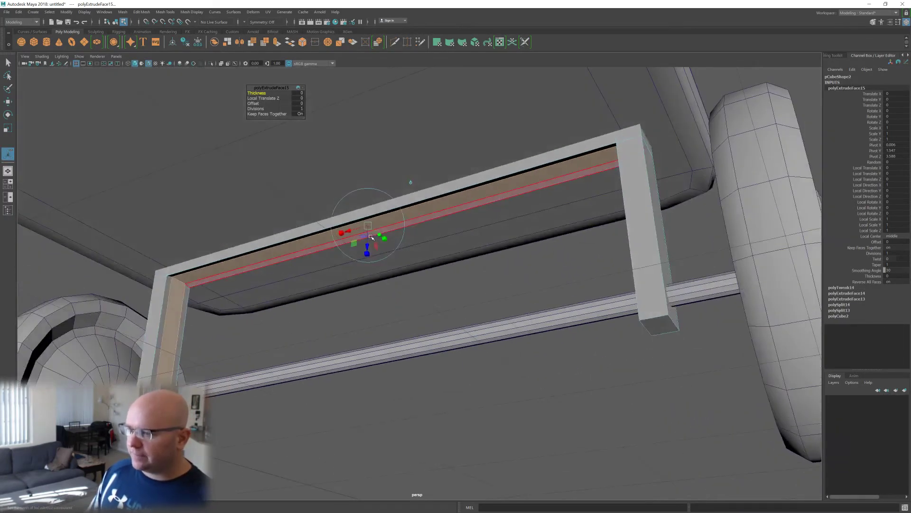
key(r)
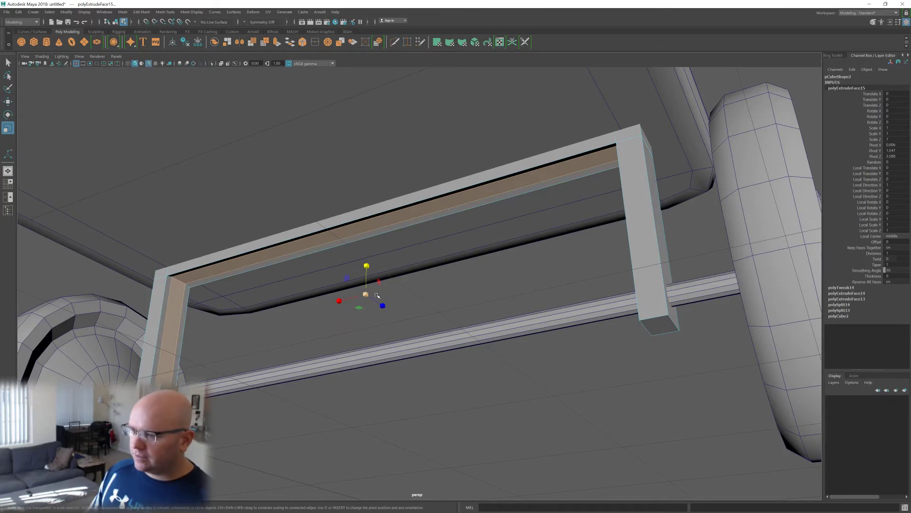
alt+drag(377, 296, 553, 242)
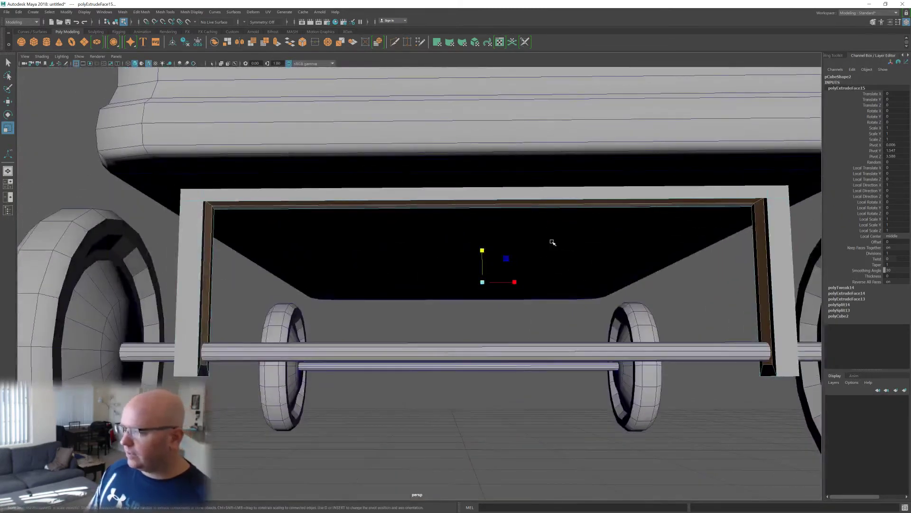
drag(505, 259, 525, 297)
key(ctrl+z)
- Return the bracket to object mode and clear the selection
key(w)
scroll(560, 276, down, 2)
scroll(529, 299, down, 3)
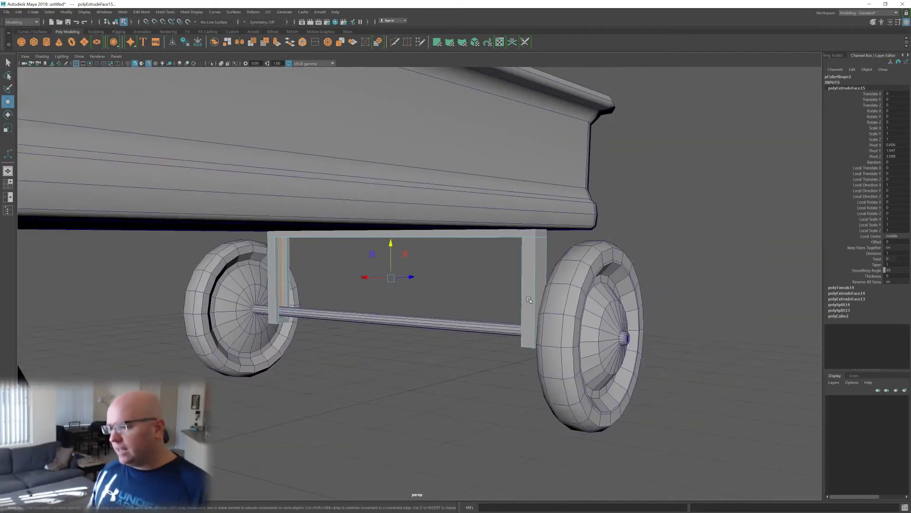
scroll(552, 244, down, 3)
click(585, 237)
right_drag(488, 282, 556, 234)
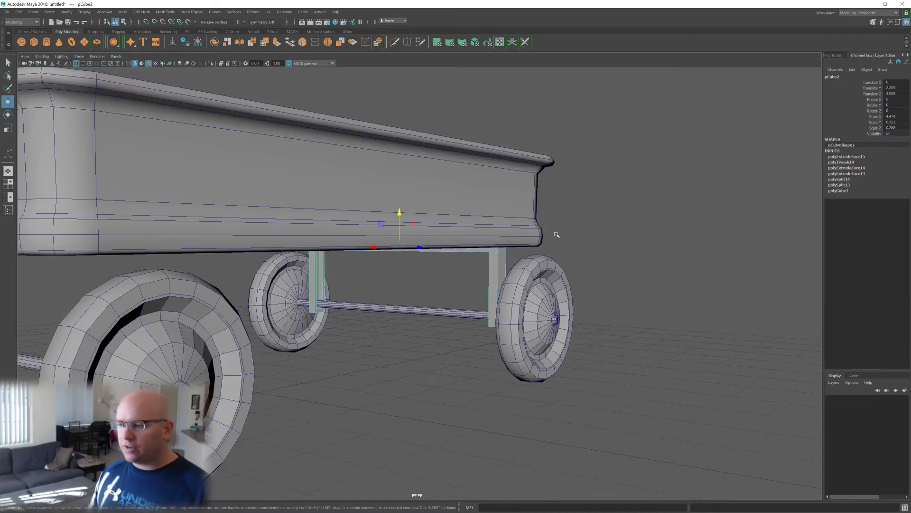
click(556, 235)
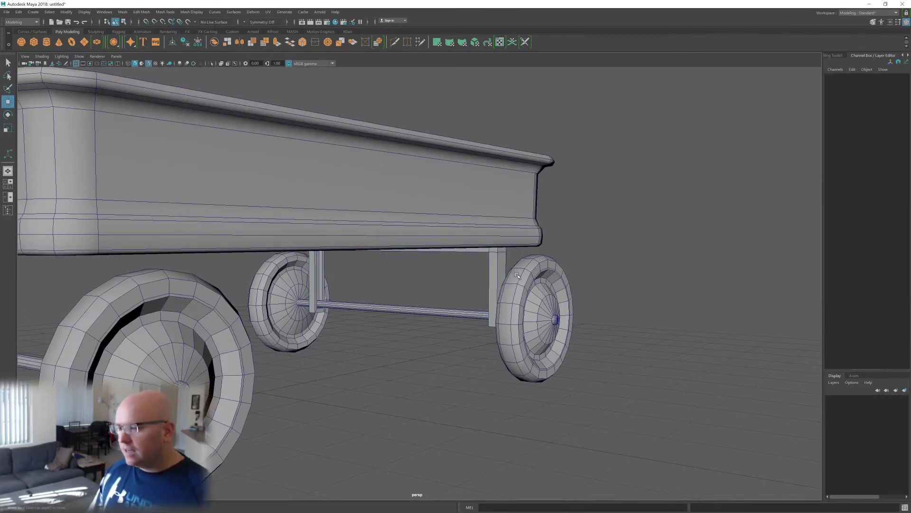
- Create a polygon cube at the lower end of one bracket leg and scale it uniformly to about 0.22
mouse_move(516, 275)
alt+mouse_down()
mouse_move(503, 294)
mouse_move(527, 278)
mouse_move(520, 276)
alt+mouse_up()
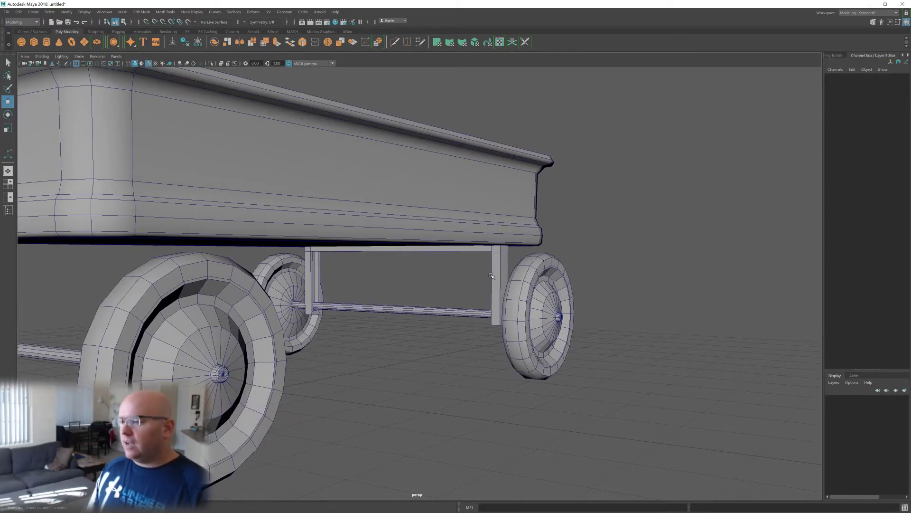
alt+drag(491, 276, 503, 285)
scroll(494, 280, up, 2)
shift+right_drag(501, 363, 500, 382)
alt+drag(525, 366, 303, 323)
key(r)
alt+drag(302, 323, 309, 340)
scroll(309, 341, up, 3)
scroll(310, 340, up, 2)
alt+middle_drag(258, 345, 287, 345)
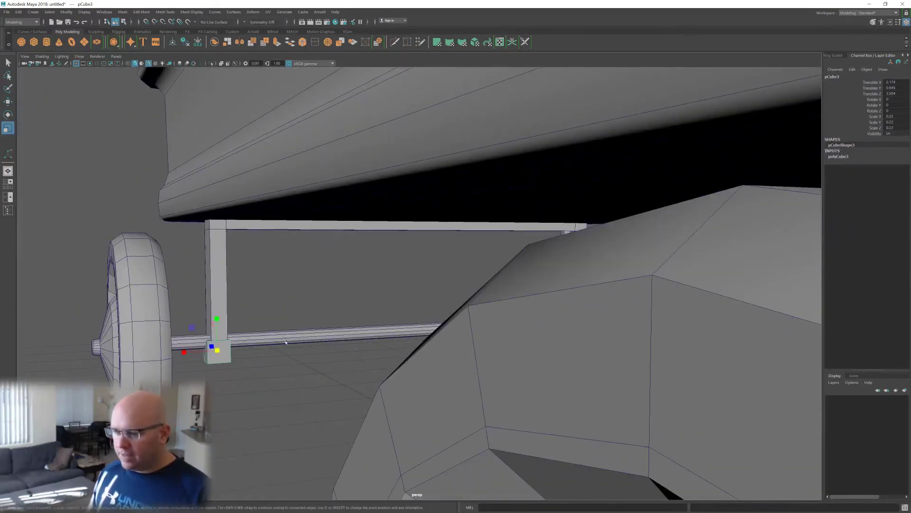
- Move the small cube along X to about 2.35, outside the leg, and rotate it to about -78 degrees in X
key(w)
drag(198, 349, 232, 378)
key(r)
key(e)
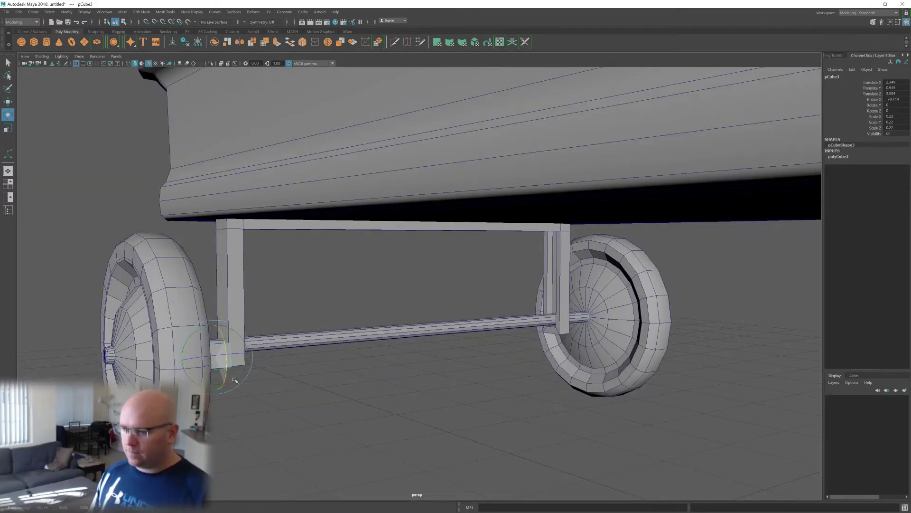
- Stretch the cube into a long bar with a Scale Y of about 2.4
key(r)
alt+drag(238, 345, 258, 341)
drag(325, 329, 417, 309)
- Tilt the bar to about -65 degrees in X and move it so it rises diagonally from the axle towards the tray
key(e)
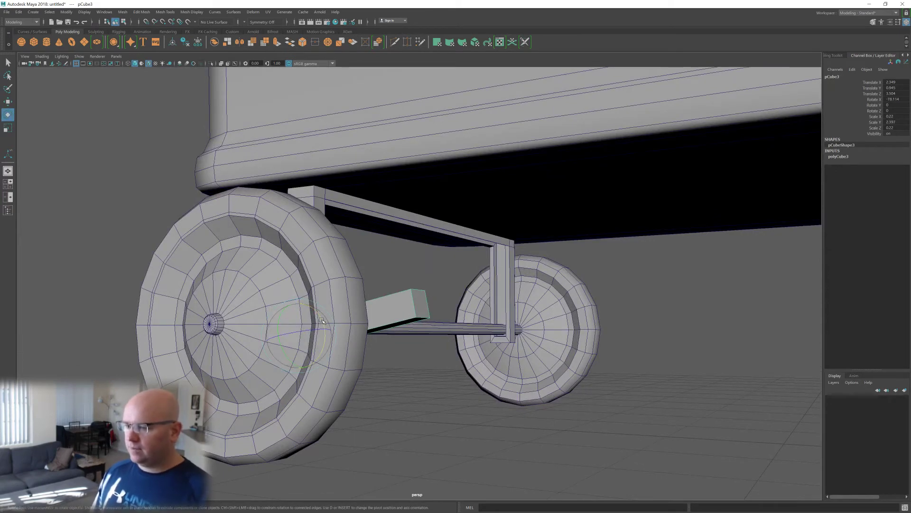
drag(321, 322, 454, 232)
key(w)
mouse_move(584, 271)
alt+mouse_down()
mouse_move(439, 318)
mouse_move(374, 313)
mouse_move(451, 285)
mouse_move(536, 304)
alt+mouse_up()
key(alt+x)
key(alt+x)
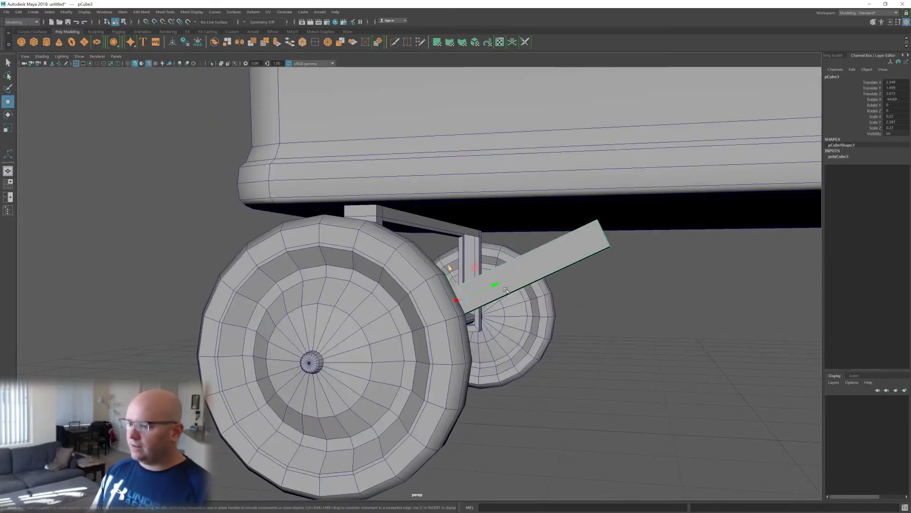
- Lengthen the diagonal brace to a Scale Y of about 2.8 and shift it along Z to line up with the axle
key(r)
mouse_move(496, 283)
mouse_down()
mouse_move(522, 288)
mouse_move(513, 297)
mouse_up()
key(w)
key(alt+x)
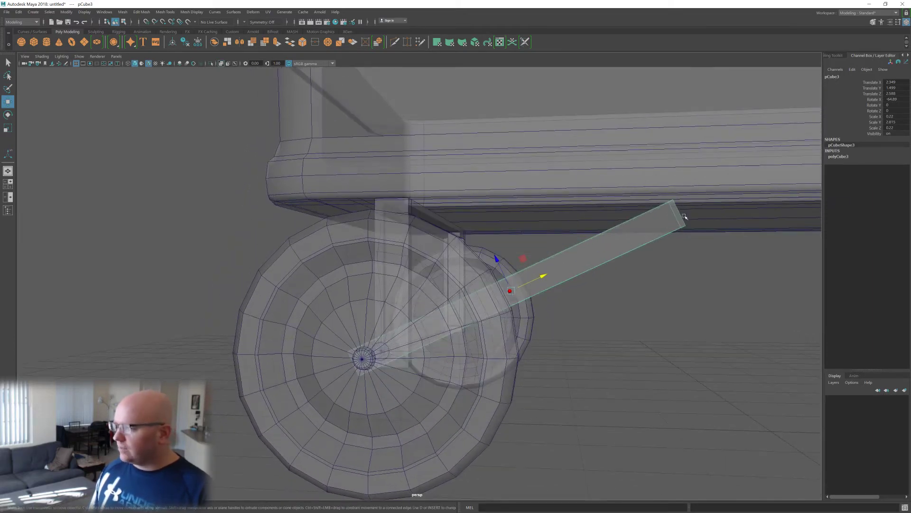
alt+drag(564, 269, 647, 290)
key(alt+x)
alt+drag(627, 345, 596, 349)
alt+right_drag(596, 348, 622, 340)
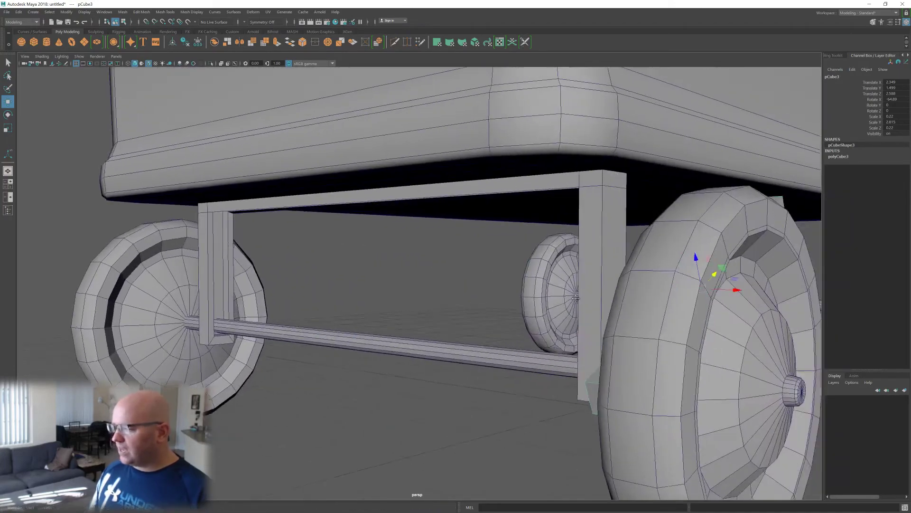
- Lengthen the brace to a Scale Y of about 3.15 and move it up to reach the tray's underside
alt+drag(622, 339, 640, 296)
key(r)
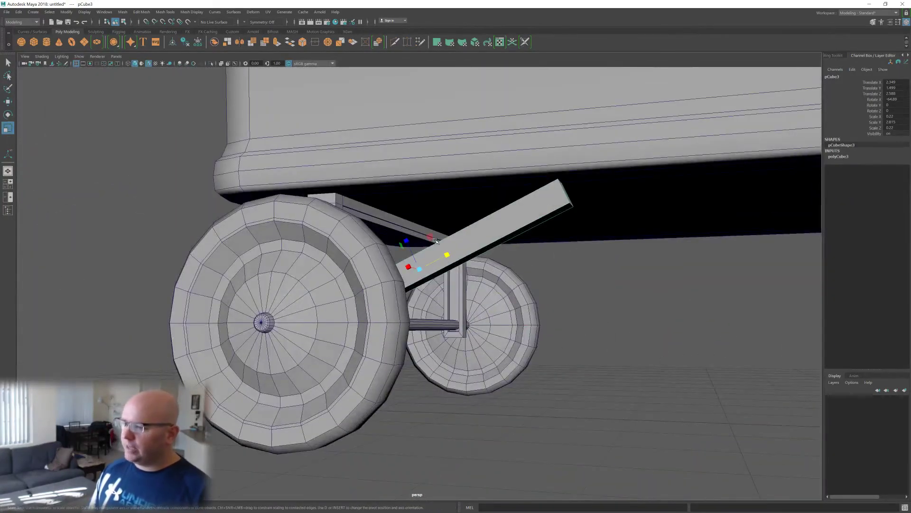
mouse_move(447, 252)
mouse_down()
mouse_move(468, 260)
mouse_move(469, 243)
mouse_move(561, 244)
mouse_move(646, 275)
mouse_move(658, 268)
mouse_move(642, 276)
mouse_move(523, 275)
mouse_move(429, 295)
mouse_move(463, 263)
mouse_up()
key(w)
key(alt+x)
key(alt+x)
key(alt+x)
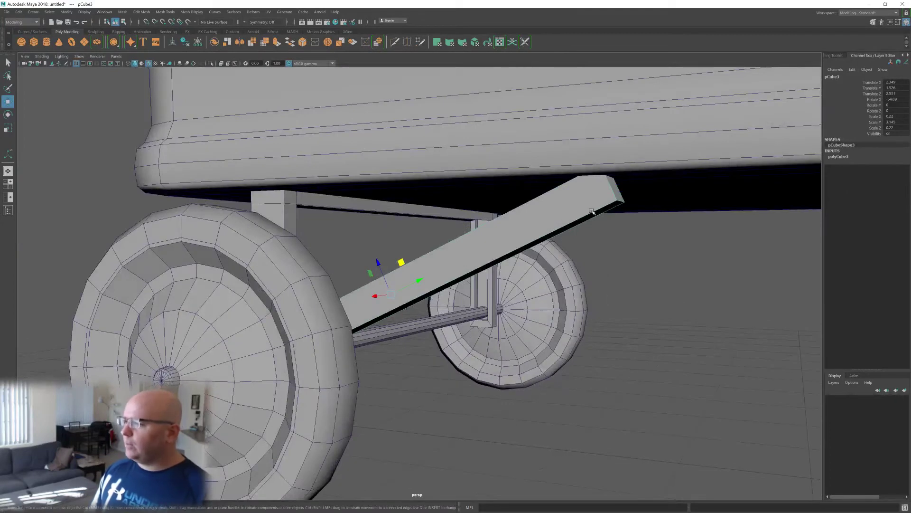
- Move the lower edge of the brace's upper end outward and up, angling the end to match the tray's underside
right_drag(592, 211, 623, 193)
click(620, 200)
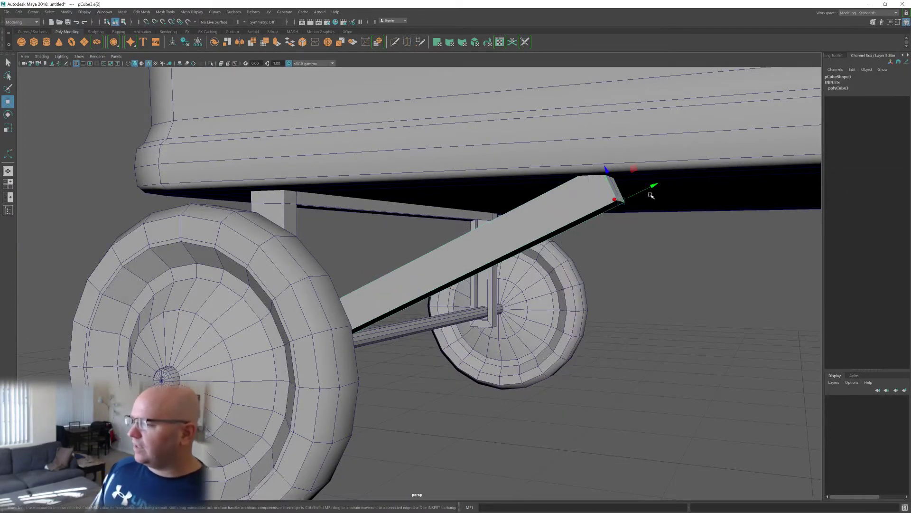
alt+drag(642, 195, 657, 171)
middle_drag(652, 168, 685, 140)
drag(685, 140, 685, 139)
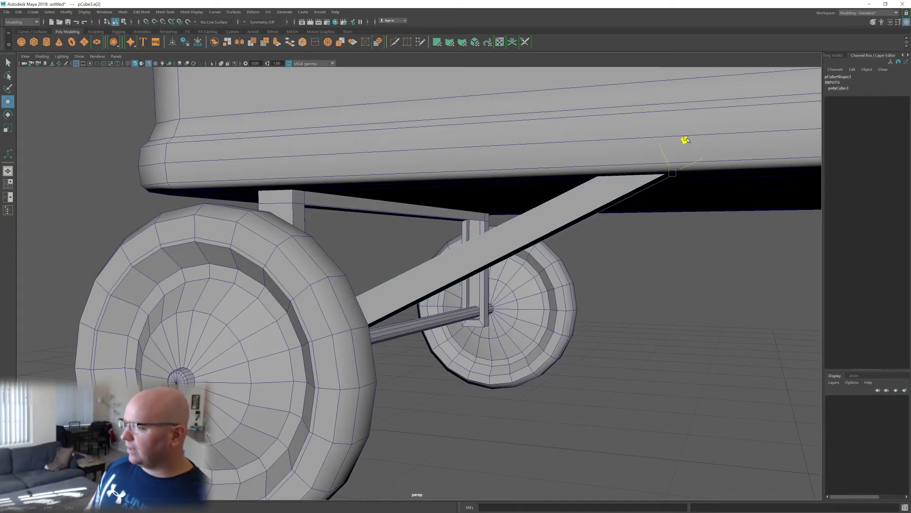
- Adjust the upper edge of the brace's angled end so it sits against the tray's underside, checking in X-ray view
key(alt+x)
mouse_move(641, 192)
alt+mouse_down()
mouse_move(623, 214)
mouse_move(621, 243)
alt+mouse_up()
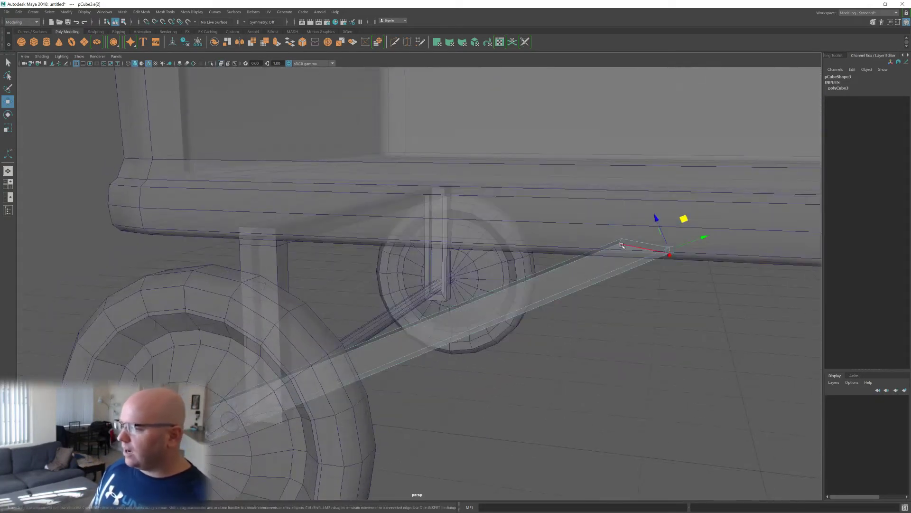
click(621, 241)
mouse_move(634, 210)
mouse_down()
mouse_move(625, 218)
mouse_move(651, 208)
mouse_move(570, 240)
mouse_up()
key(alt+x)
key(alt+x)
- Examine the fit between the brace's angled end and the tray from several angles, with and without X-ray view
scroll(350, 363, up, 3)
alt+middle_drag(350, 362, 375, 305)
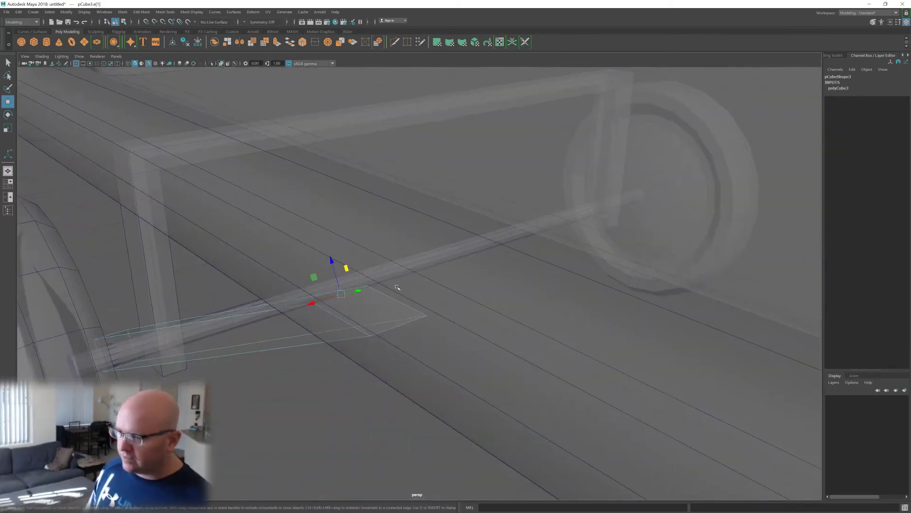
mouse_move(397, 288)
alt+mouse_down()
mouse_move(427, 291)
mouse_move(608, 171)
mouse_move(599, 182)
alt+mouse_up()
key(alt+x)
alt+drag(700, 169, 628, 146)
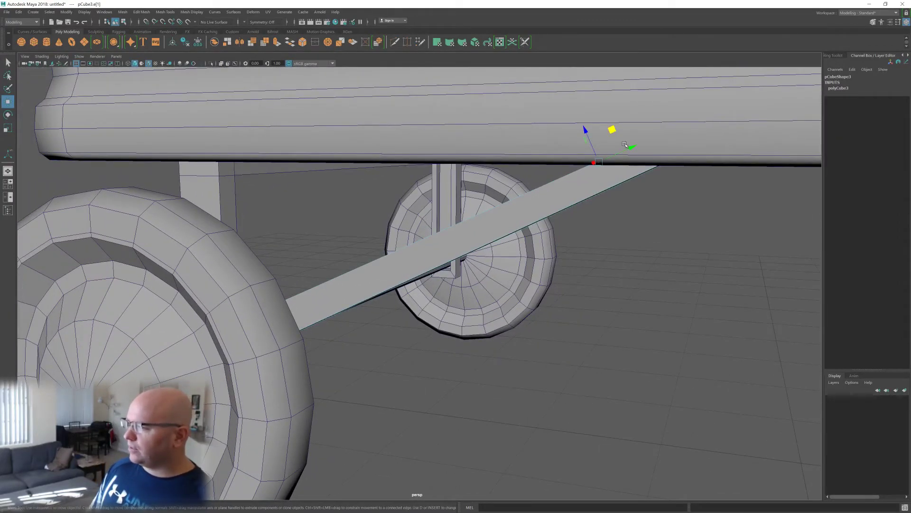
scroll(672, 132, down, 3)
alt+drag(663, 141, 480, 238)
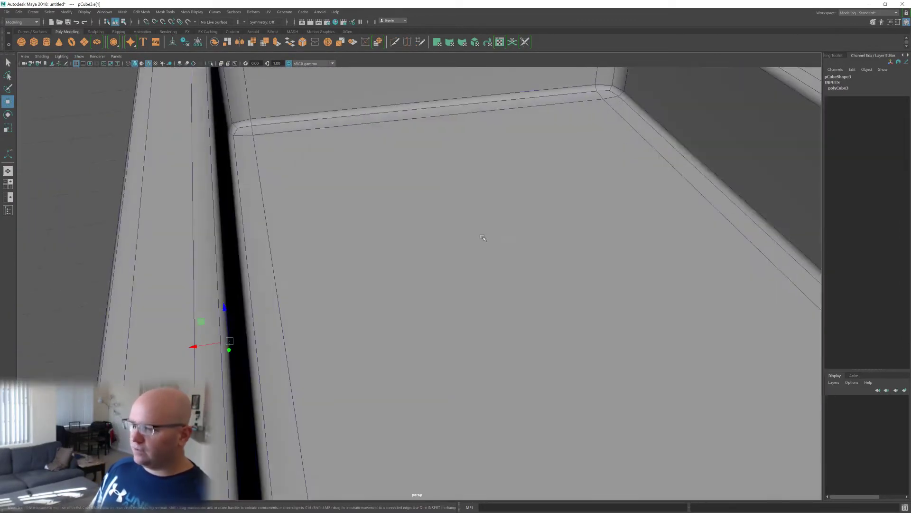
mouse_move(430, 258)
alt+mouse_down()
mouse_move(480, 246)
mouse_move(472, 246)
alt+mouse_up()
key(alt+x)
- Duplicate the diagonal brace and move the copy along X to about -2.35, beside the bracket's opposite leg
right_drag(472, 246, 534, 220)
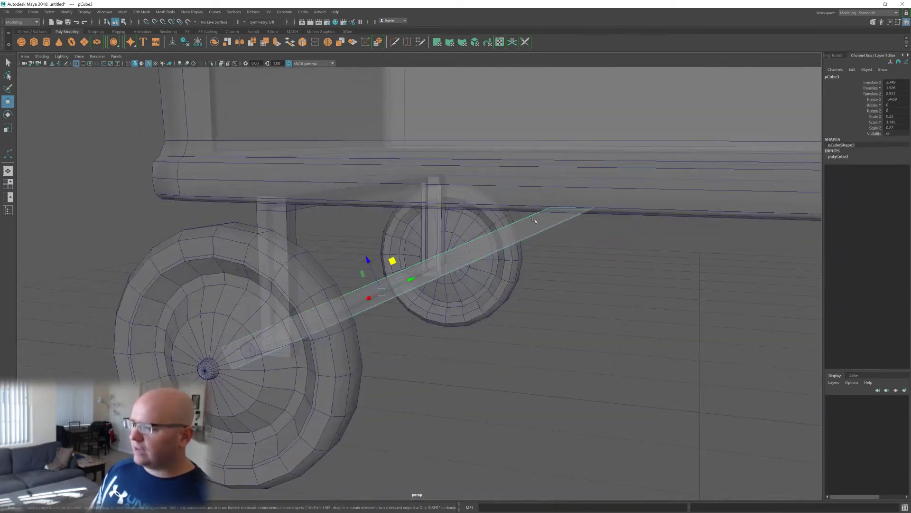
key(alt+x)
alt+drag(571, 232, 457, 209)
key(ctrl+d)
drag(221, 269, 655, 256)
drag(658, 224, 661, 224)
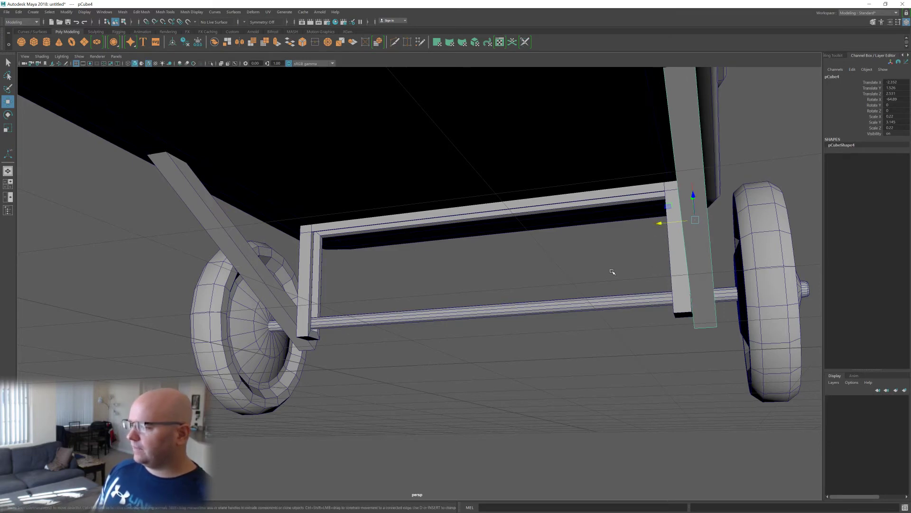
click(613, 270)
scroll(612, 270, down, 5)
alt+drag(612, 271, 521, 306)
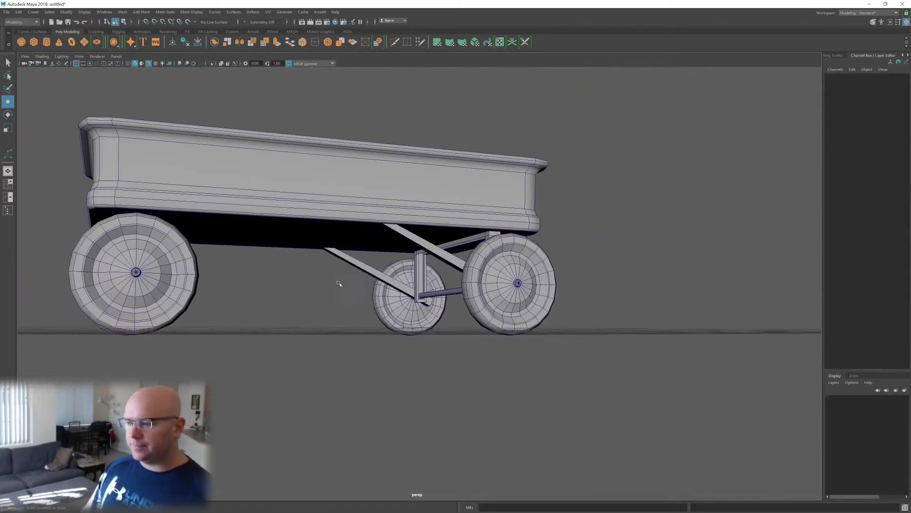
alt+drag(339, 284, 457, 321)
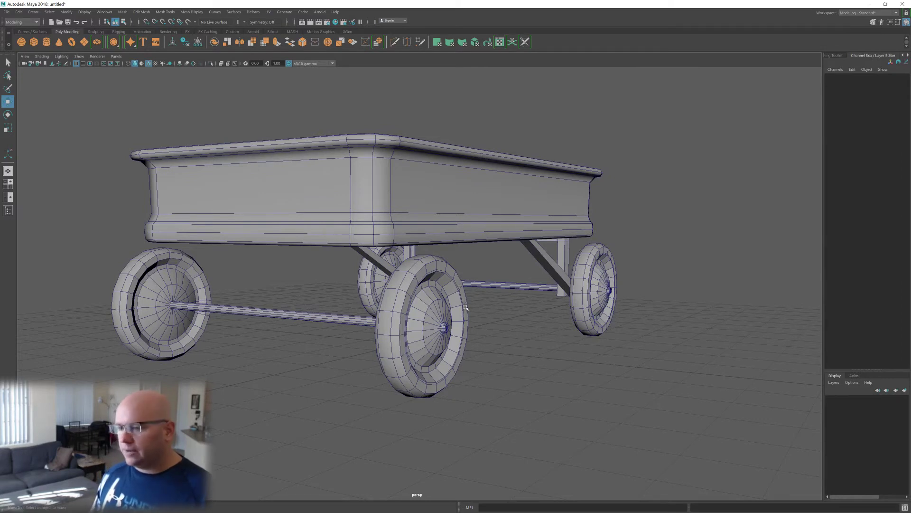
- Create a polygon cylinder beneath the tray and move it to the middle of the axle that has no bracket
alt+drag(465, 310, 466, 317)
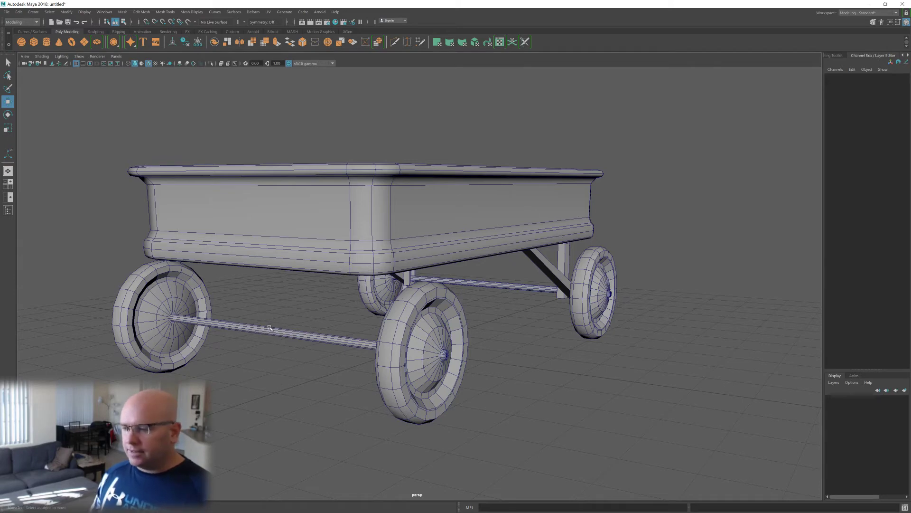
alt+drag(269, 328, 317, 337)
alt+drag(322, 302, 309, 372)
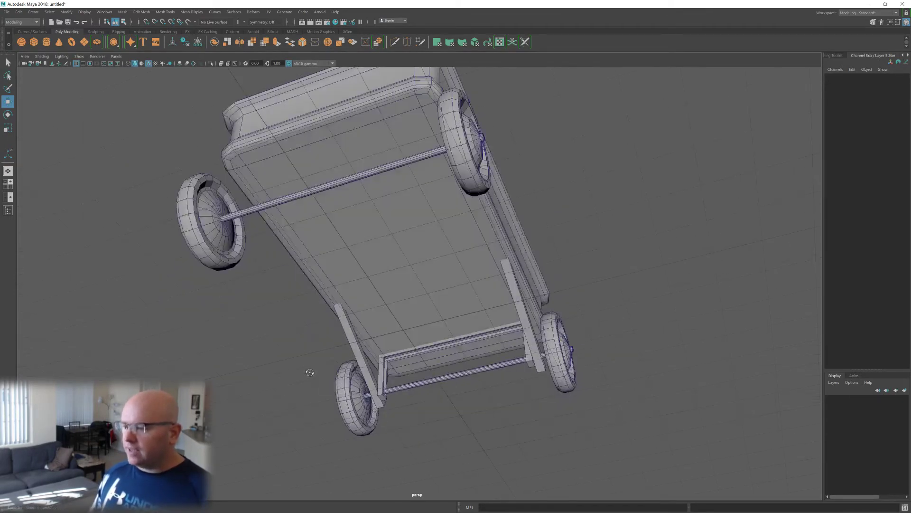
scroll(305, 393, up, 5)
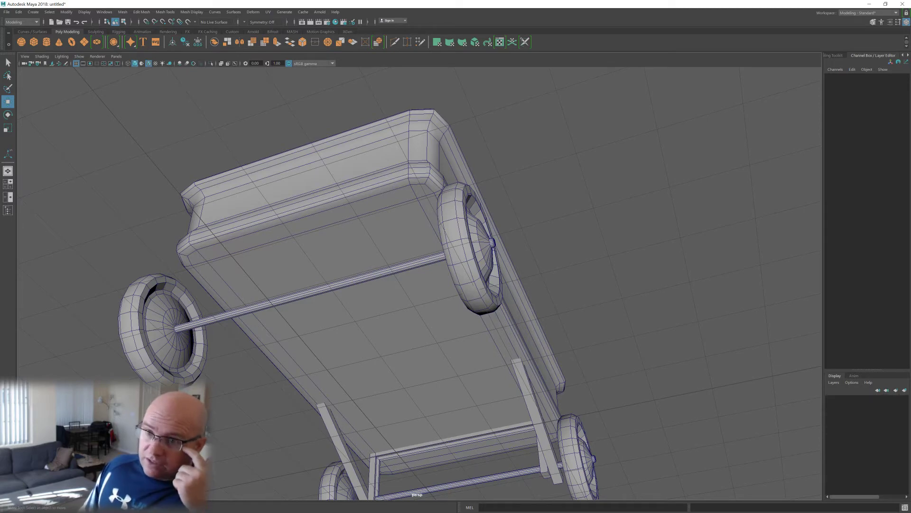
alt+drag(387, 268, 421, 230)
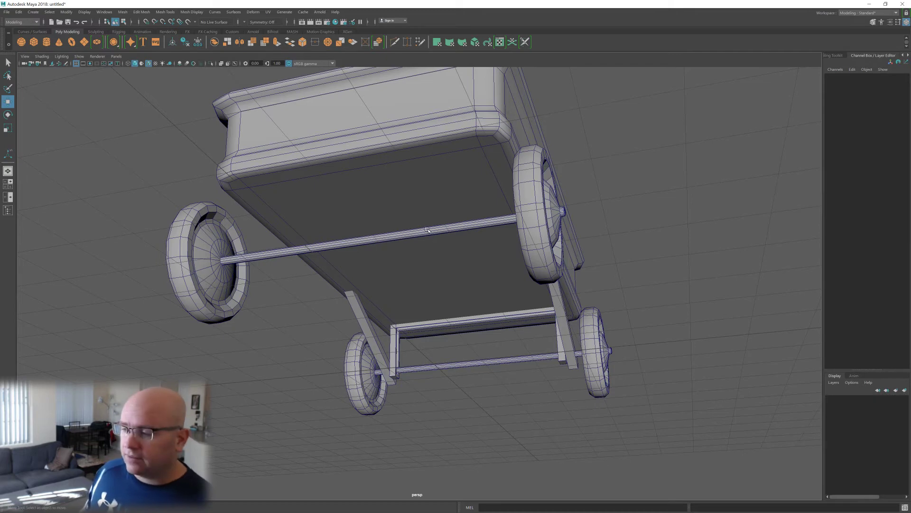
mouse_move(433, 237)
alt+mouse_down()
mouse_move(429, 246)
mouse_move(451, 260)
mouse_move(441, 251)
alt+mouse_up()
alt+drag(340, 303, 407, 237)
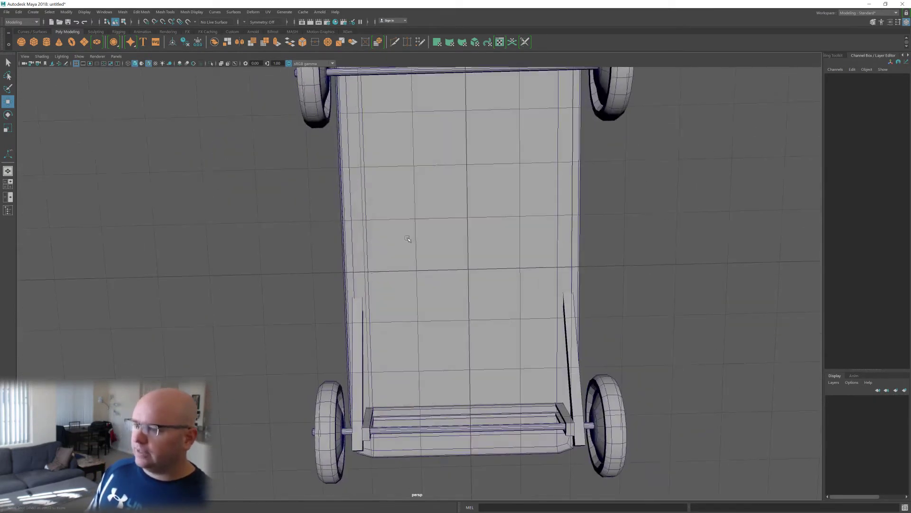
alt+middle_drag(407, 238, 361, 373)
scroll(361, 373, up, 1)
shift+right_drag(626, 268, 588, 269)
drag(412, 450, 390, 363)
drag(406, 324, 414, 273)
key(bracketleft)
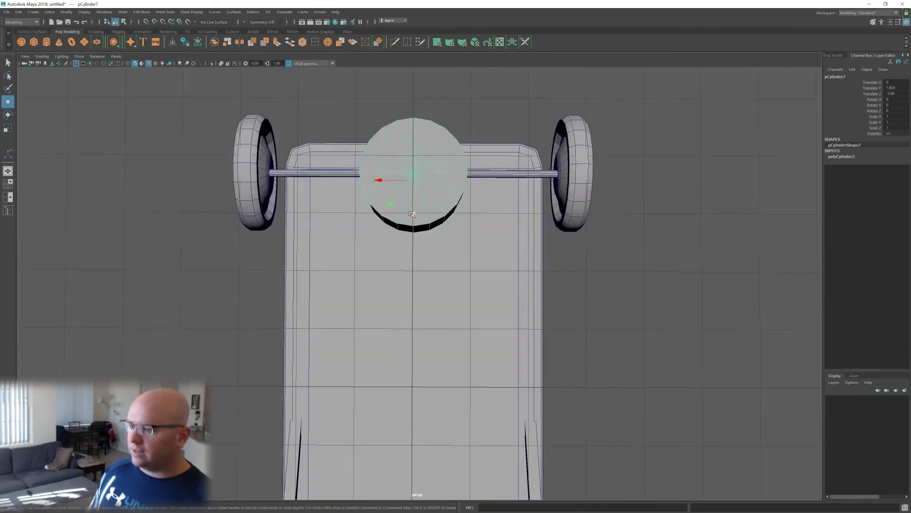
- Shift the cylinder along Z away from the tray's end and scale it uniformly to about 0.683
drag(414, 213, 424, 246)
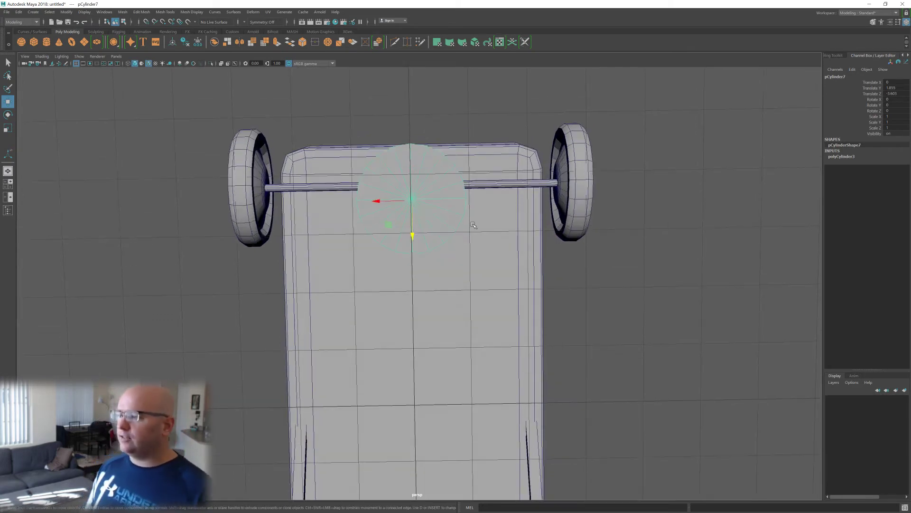
alt+drag(507, 264, 368, 248)
key(r)
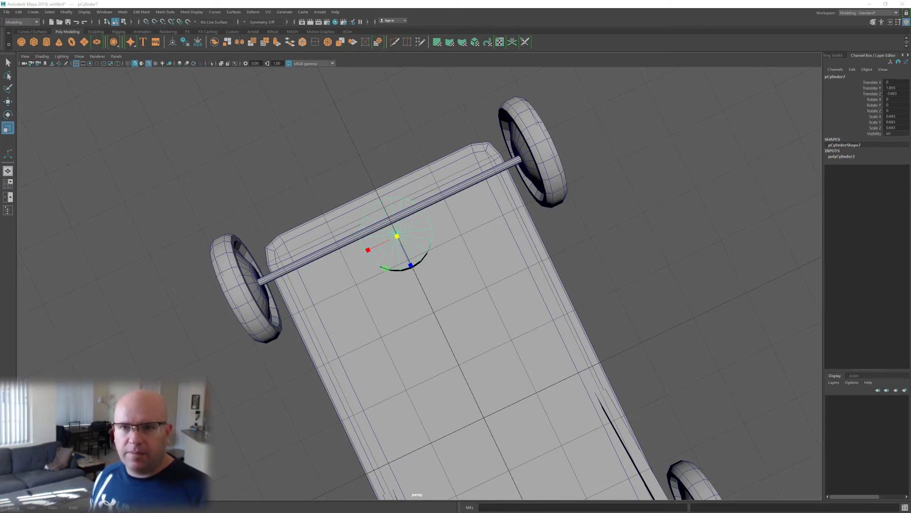
- Look through the "wagon parts" image results in the browser for an exploded Radio Flyer parts diagram
drag(0, 87, 264, 82)
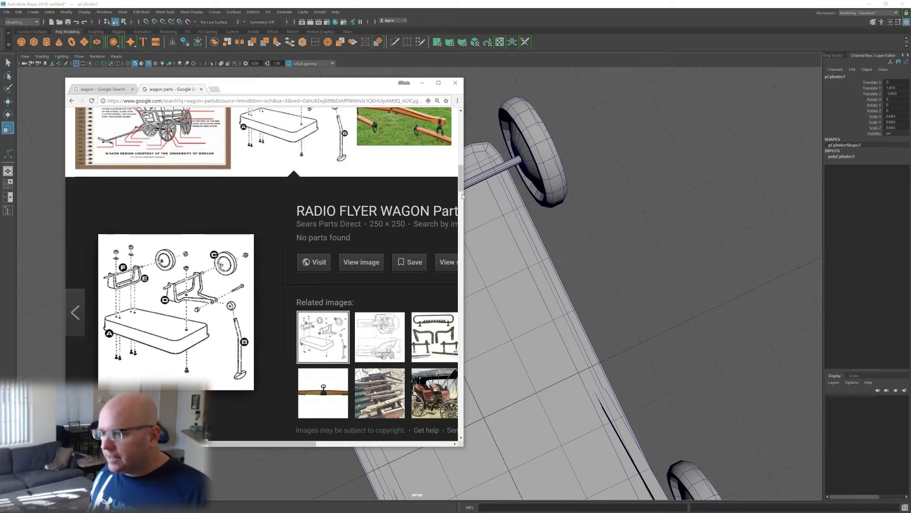
drag(464, 196, 580, 196)
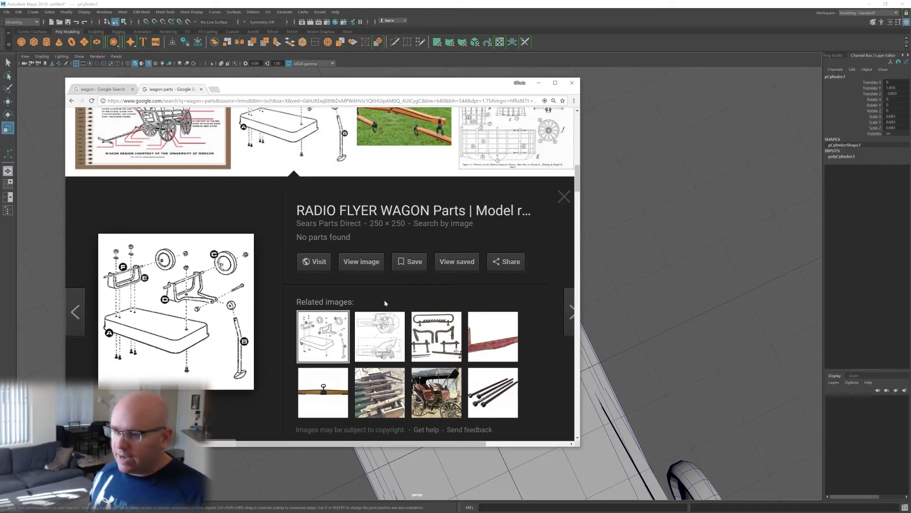
scroll(503, 268, down, 1)
click(564, 164)
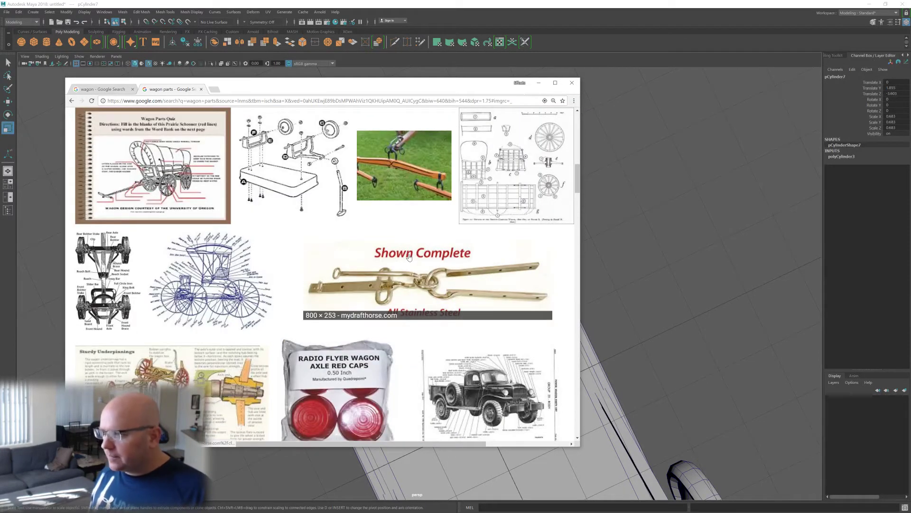
scroll(410, 257, up, 3)
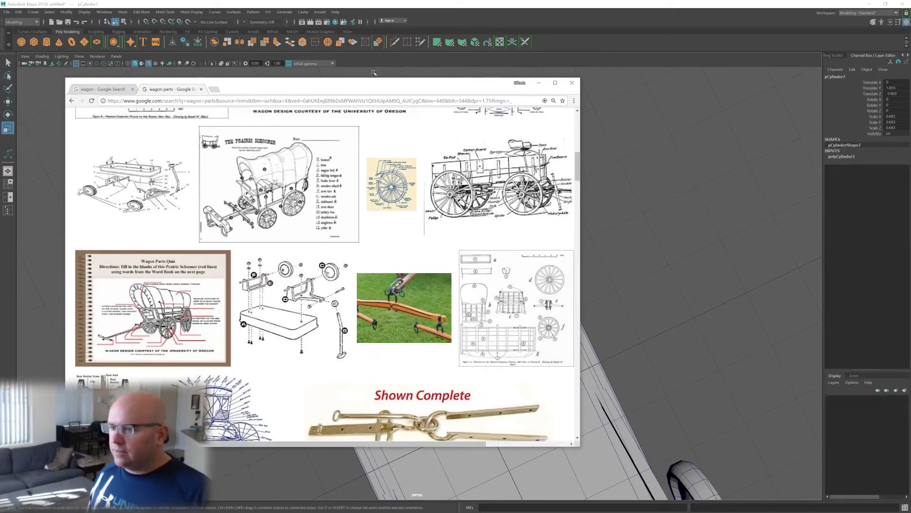
drag(386, 86, 0, 61)
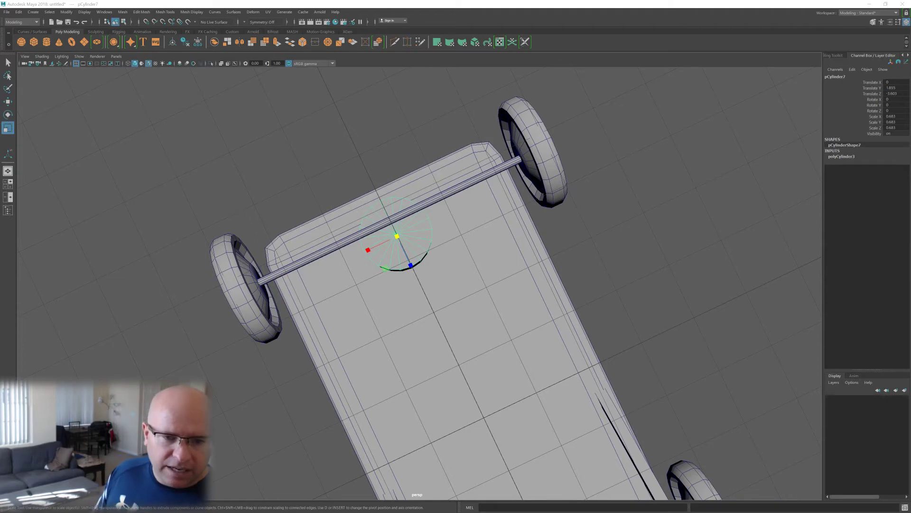
drag(0, 61, 375, 79)
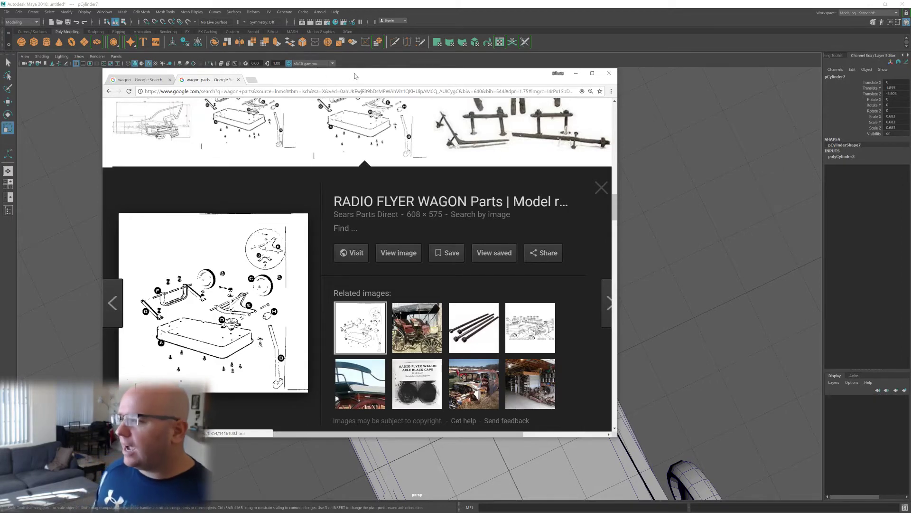
drag(364, 81, 0, 80)
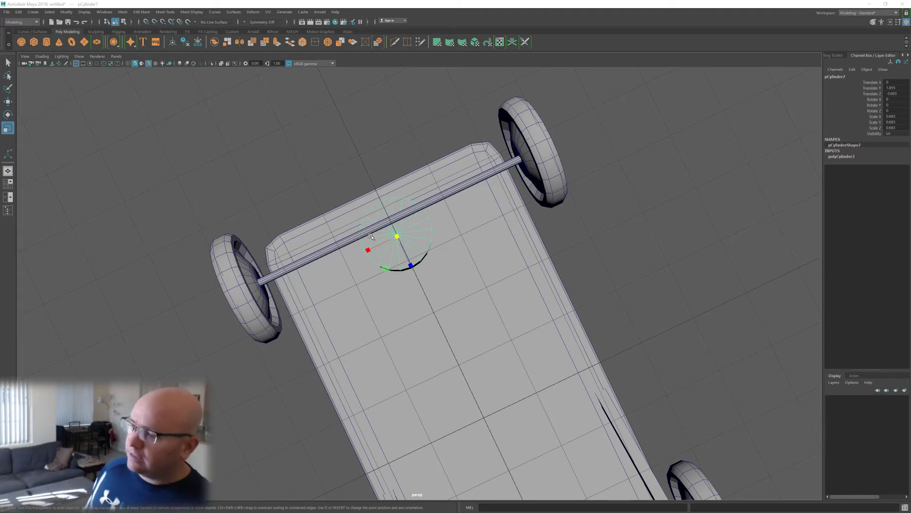
- Move the cylinder slightly along Z toward the tray's end so it sits by the bare axle
alt+drag(372, 237, 394, 256)
alt+right_drag(394, 256, 418, 265)
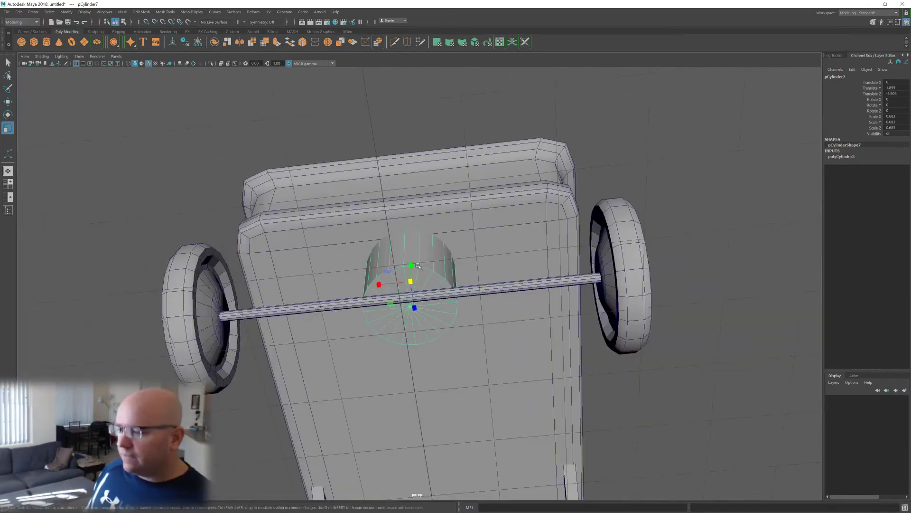
alt+drag(418, 265, 577, 226)
key(w)
- Set the cylinder's axis subdivisions to 8 and its cap subdivisions to 2
click(847, 157)
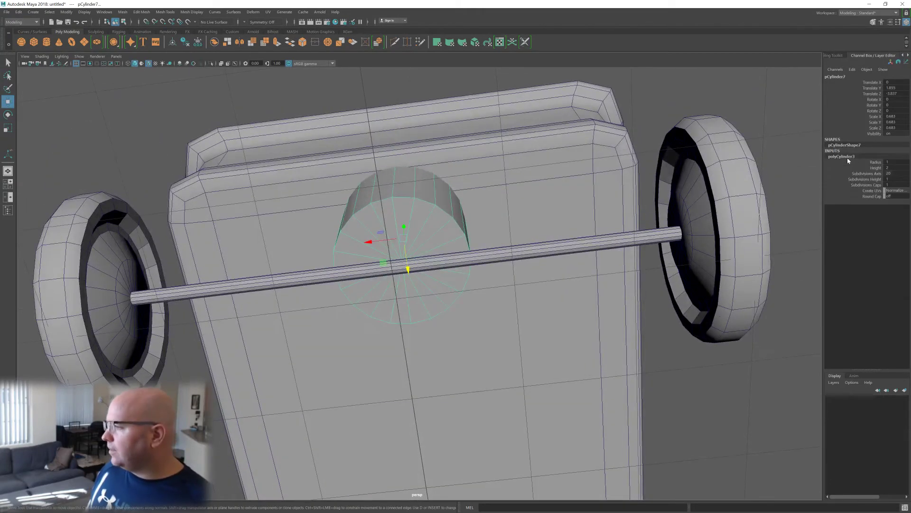
click(893, 173)
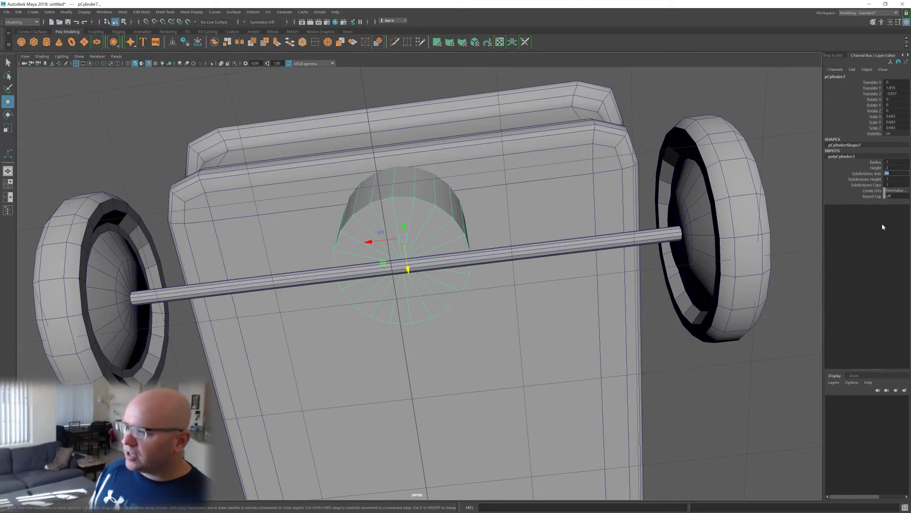
text(8)
key(Return)
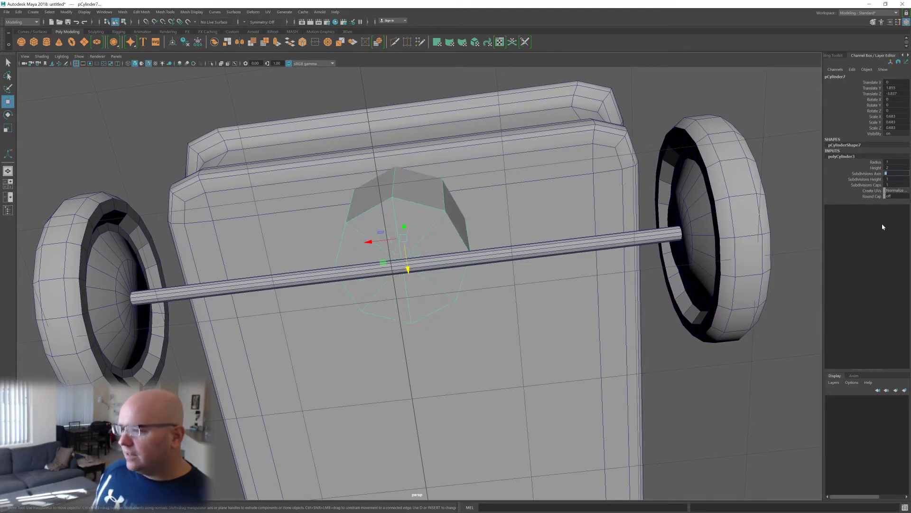
alt+drag(518, 157, 539, 152)
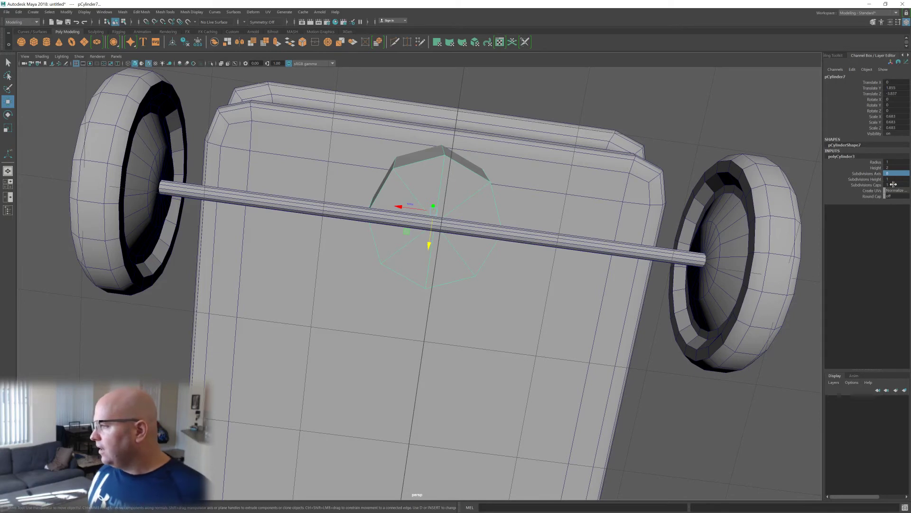
click(891, 185)
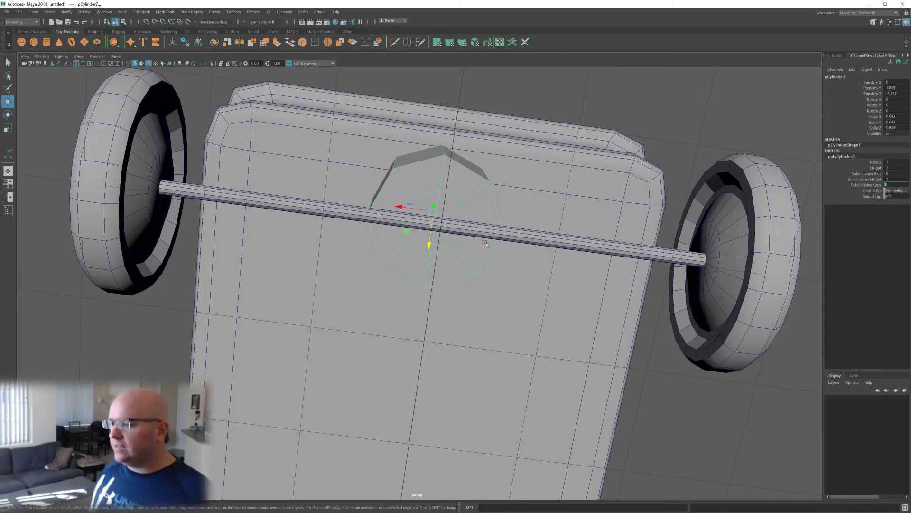
alt+drag(522, 228, 506, 233)
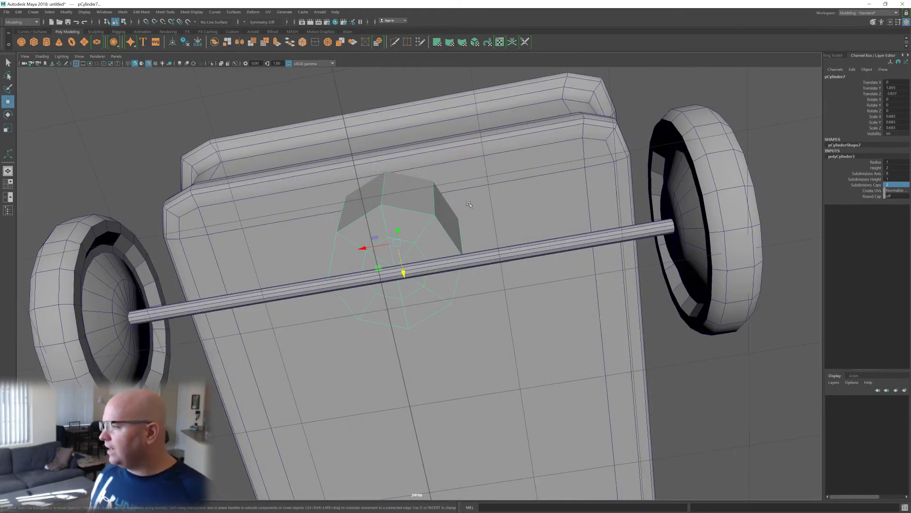
- Flatten the cylinder along Y to a scale of about 0.10 and raise it to about Y 2.13 at the tray's underside
alt+drag(469, 204, 473, 246)
key(r)
drag(444, 306, 427, 278)
key(w)
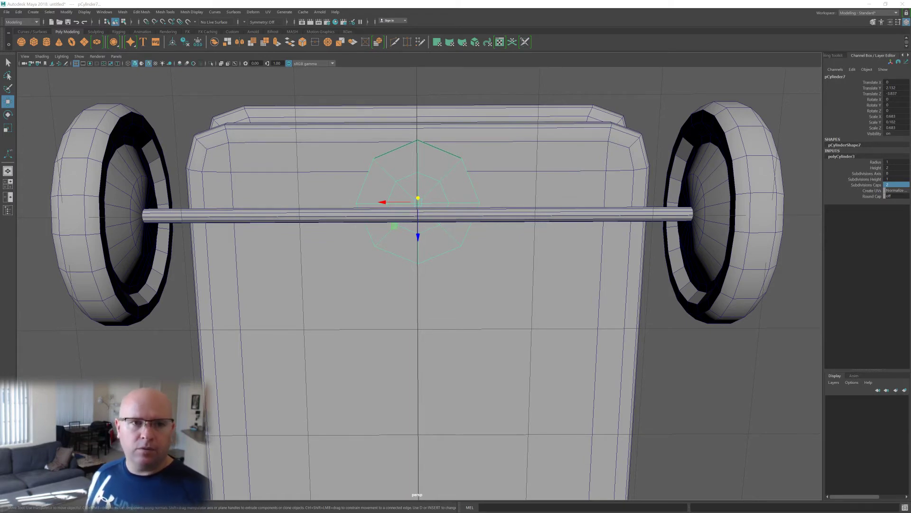
- Examine the enlarged parts diagram in the browser for the round mount between the front axle bracket and the tray
drag(315, 89, 415, 84)
ctrl+scroll(422, 286, up, 7)
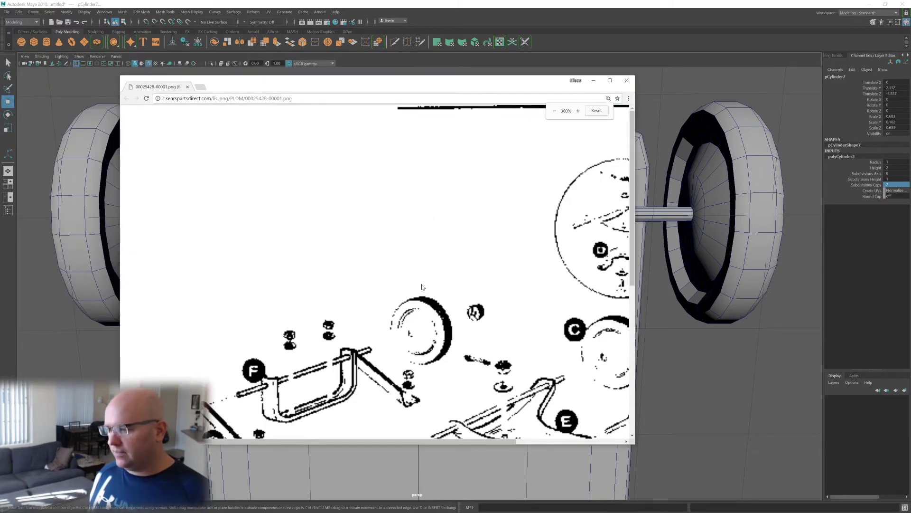
scroll(464, 328, down, 5)
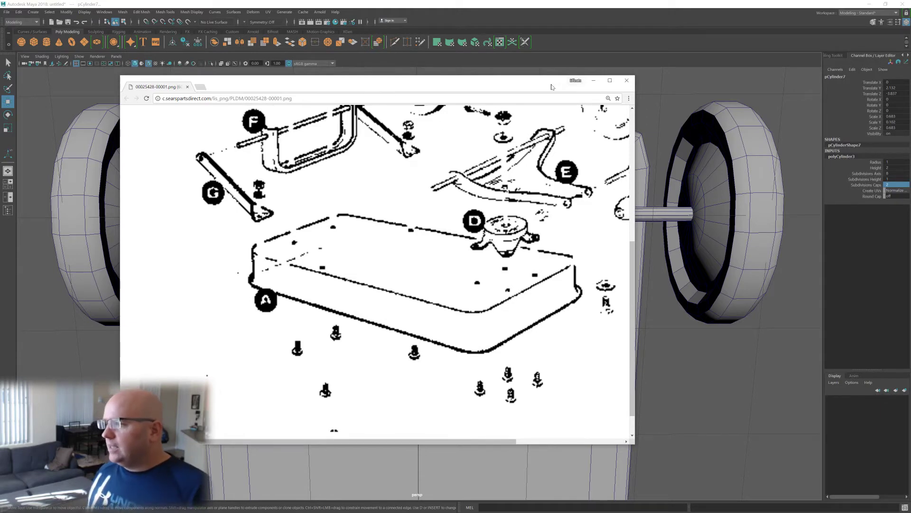
click(593, 80)
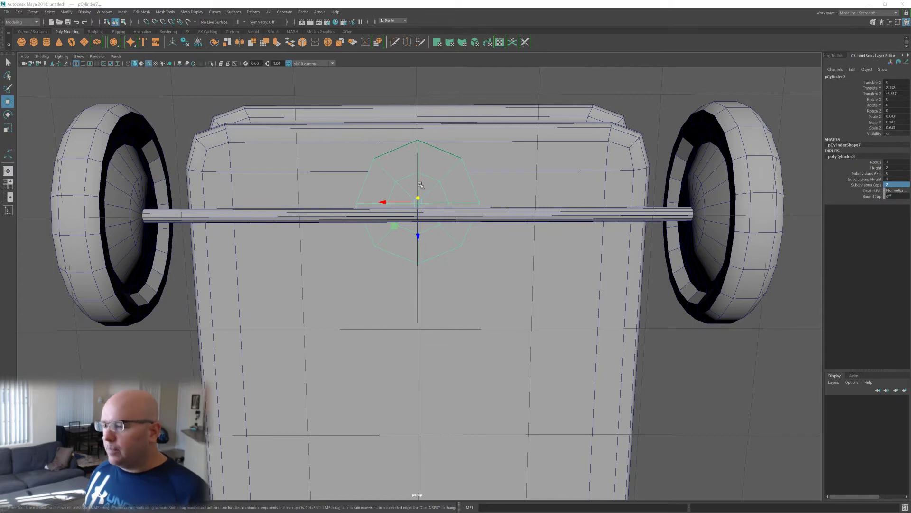
- Lower the flattened cylinder along Y to about 1.66 below the tray
alt+drag(420, 184, 463, 206)
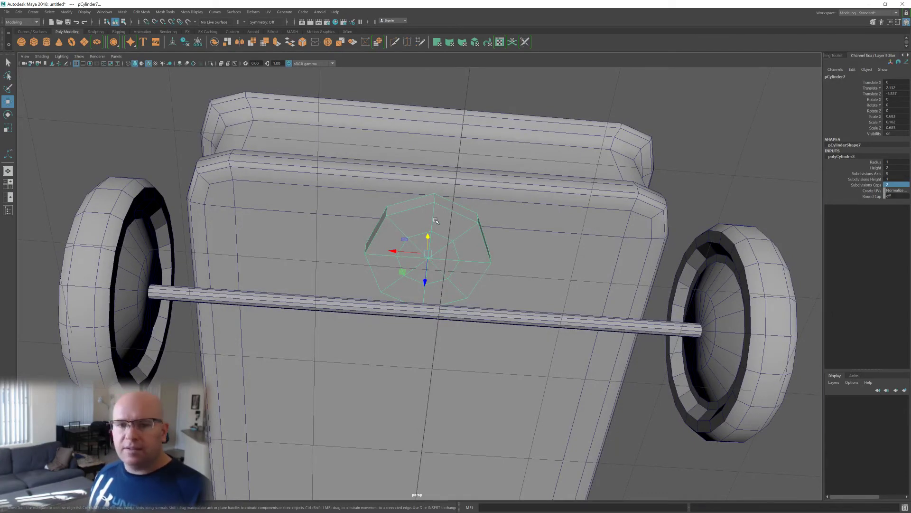
alt+drag(435, 220, 433, 234)
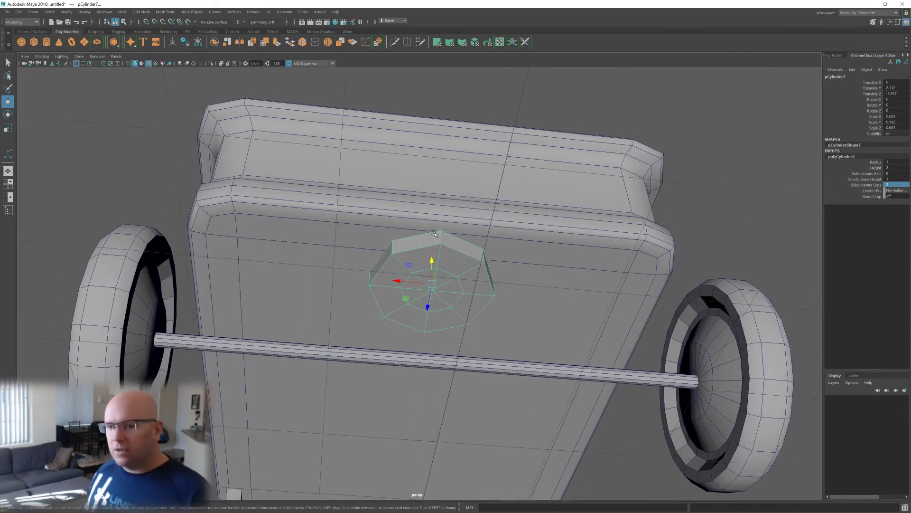
click(442, 257)
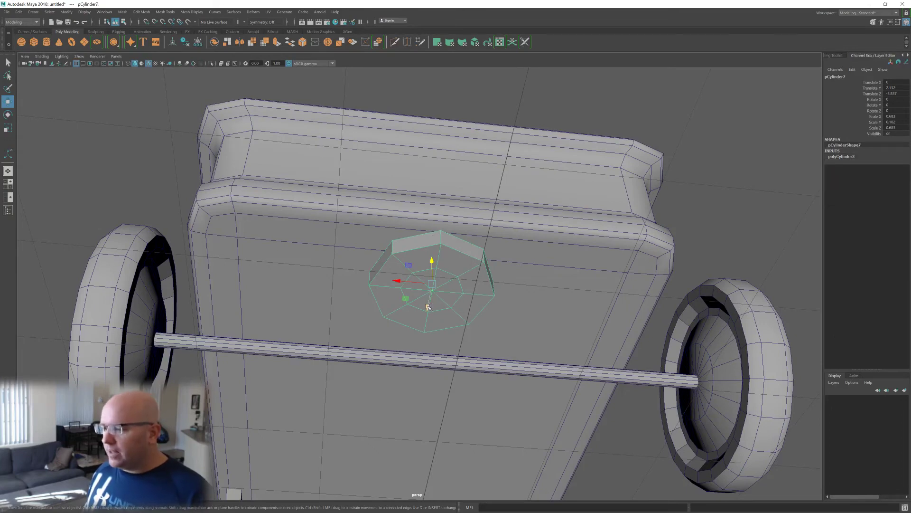
drag(432, 262, 451, 296)
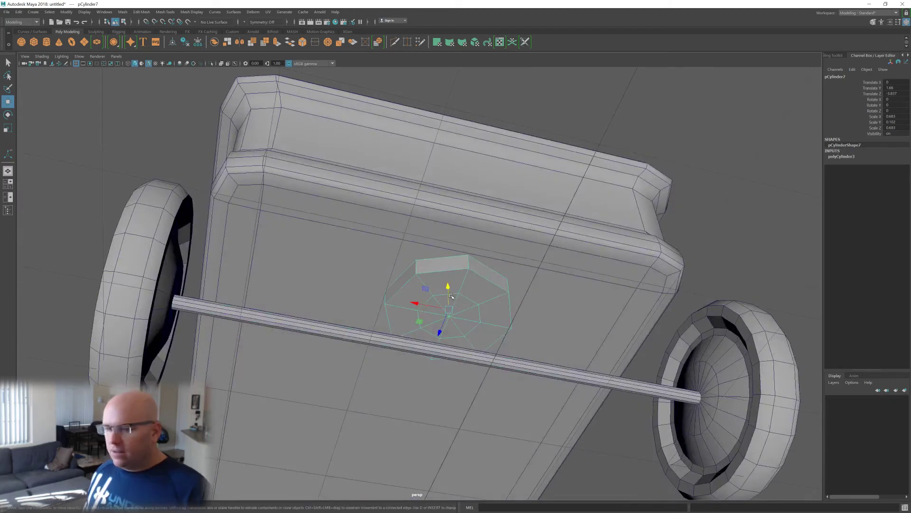
- Consult the parts diagram again and inspect the flattened cylinder against the tray's underside from several angles
key(alt+Tab)
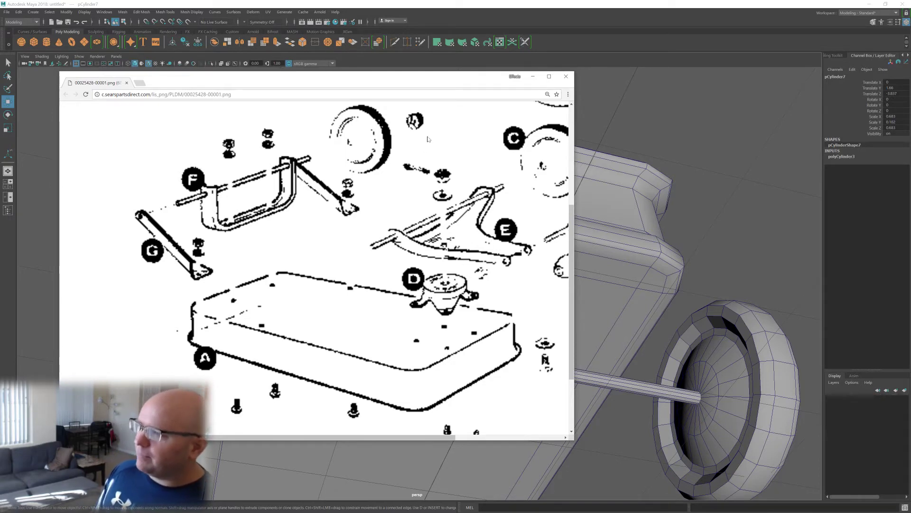
drag(446, 78, 0, 44)
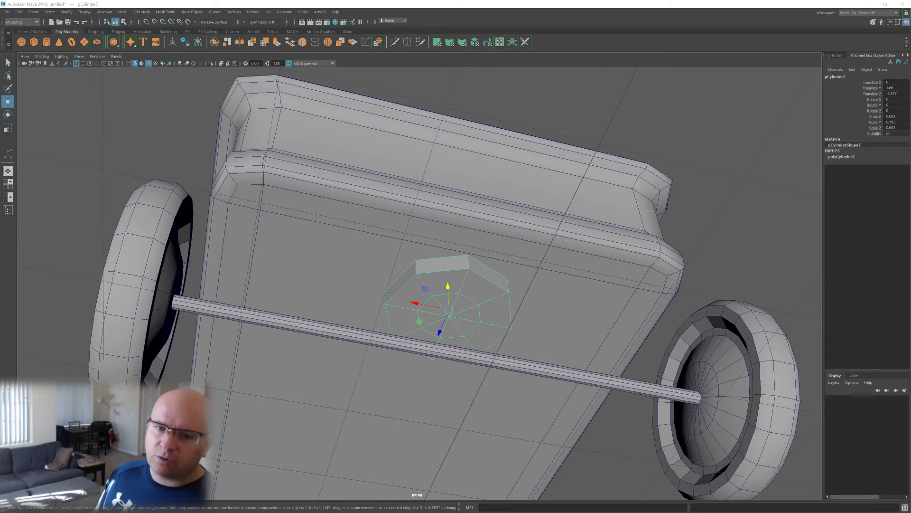
alt+drag(494, 279, 355, 328)
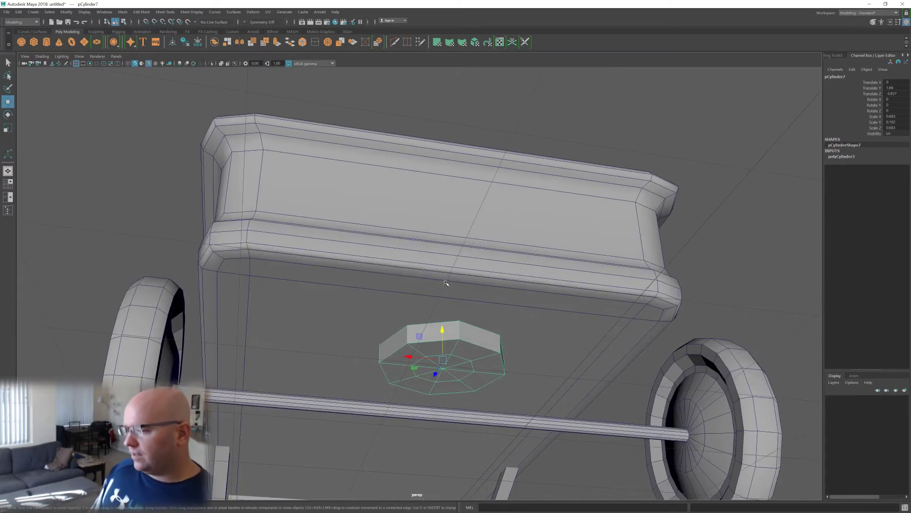
alt+drag(446, 283, 504, 286)
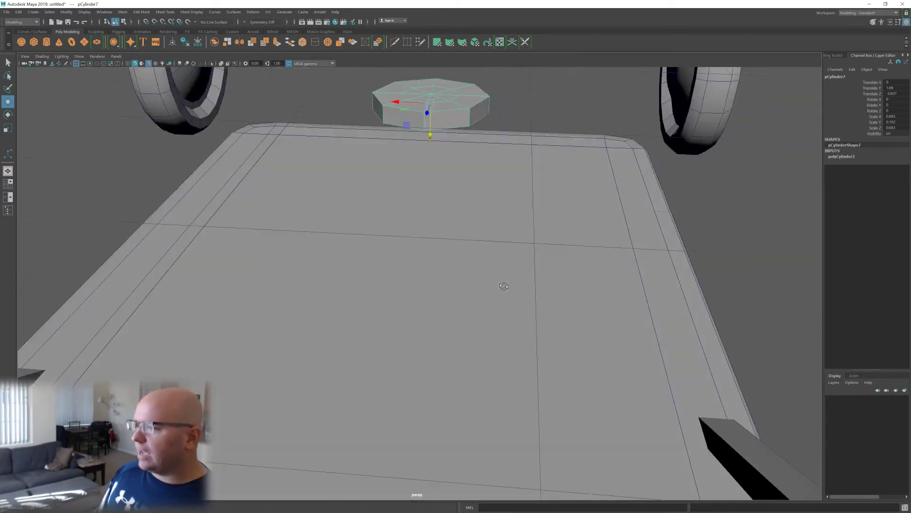
alt+middle_drag(457, 199, 464, 292)
scroll(464, 292, up, 2)
alt+drag(451, 219, 479, 218)
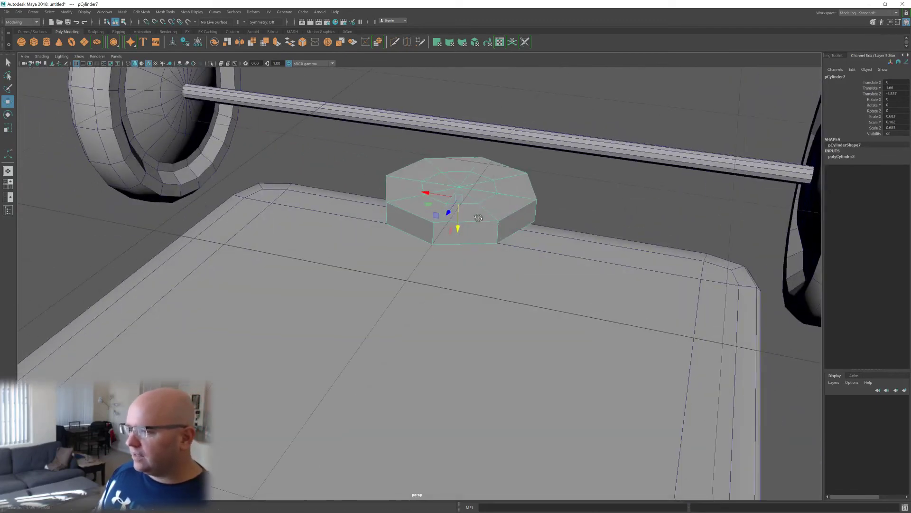
click(76, 64)
scroll(508, 228, up, 3)
alt+middle_drag(509, 228, 512, 273)
scroll(512, 273, down, 1)
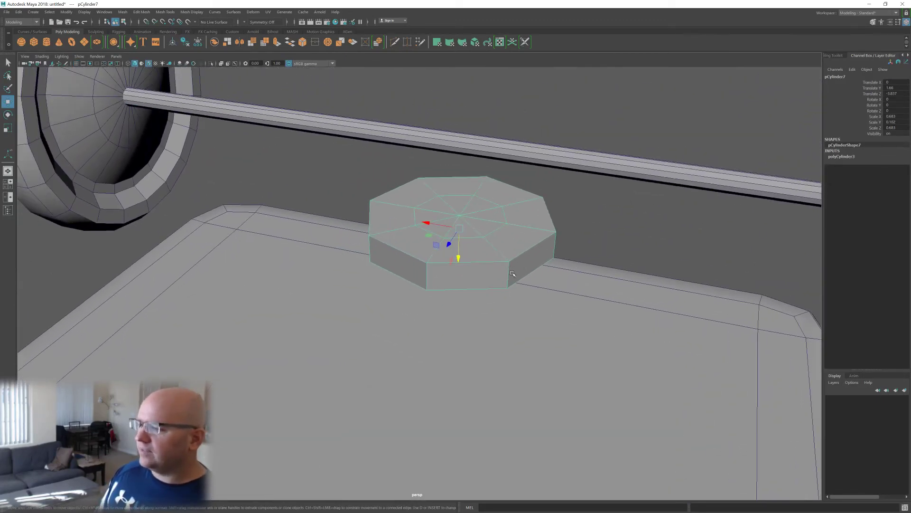
alt+drag(513, 274, 511, 259)
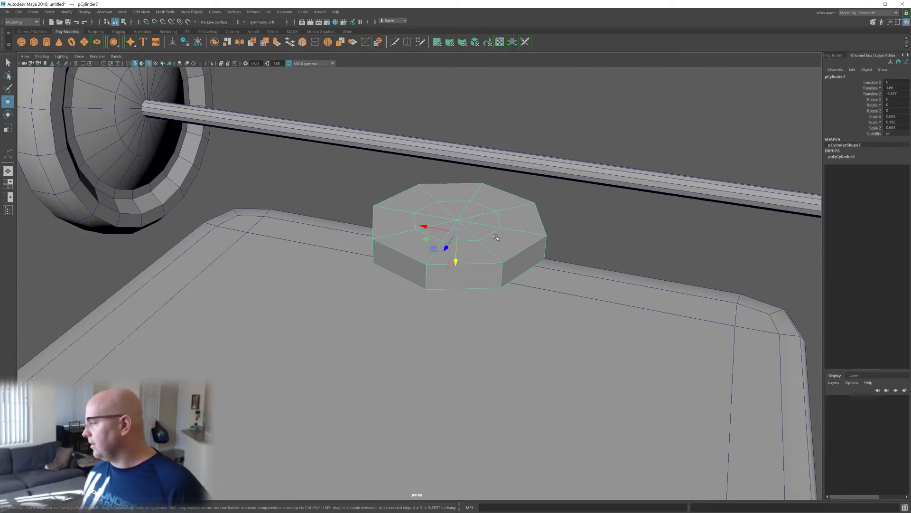
mouse_move(494, 240)
alt+mouse_down()
mouse_move(440, 242)
mouse_move(504, 252)
mouse_move(489, 251)
alt+mouse_up()
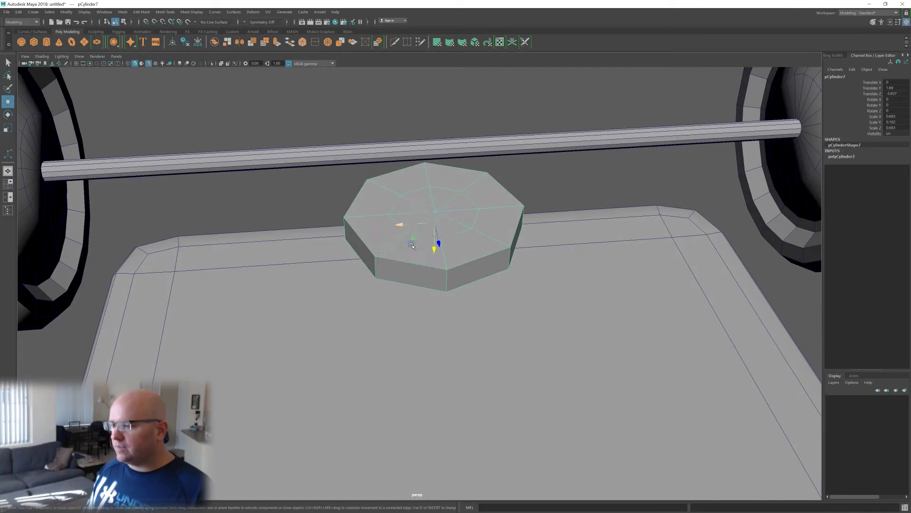
- Try selecting two opposite pairs of adjacent side faces on the flattened cylinder
key(F11)
click(408, 266)
alt+drag(413, 299, 433, 280)
shift+click(368, 259)
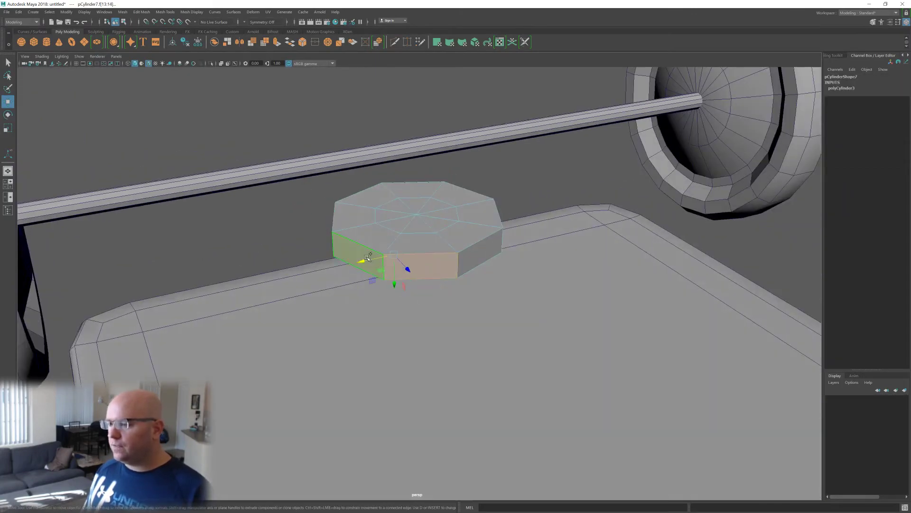
alt+drag(525, 256, 447, 253)
click(467, 322)
shift+click(513, 318)
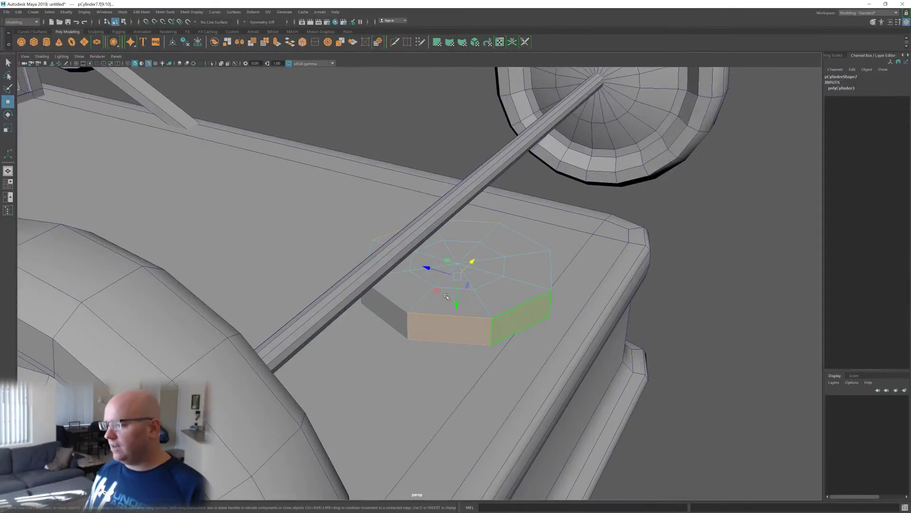
mouse_move(512, 318)
alt+mouse_down()
mouse_move(516, 305)
mouse_move(514, 315)
mouse_move(523, 311)
mouse_move(523, 281)
mouse_move(400, 236)
alt+mouse_up()
key(alt+x)
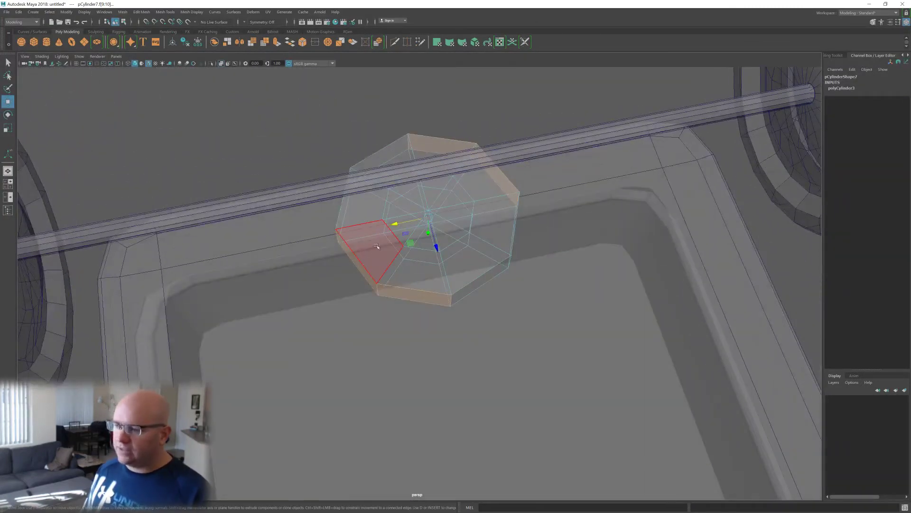
mouse_move(492, 262)
alt+mouse_down()
mouse_move(508, 247)
mouse_move(536, 315)
mouse_move(472, 284)
alt+mouse_up()
key(alt+x)
- Select the full ring of side faces on the flattened cylinder and extrude it outward by about 0.29
click(464, 276)
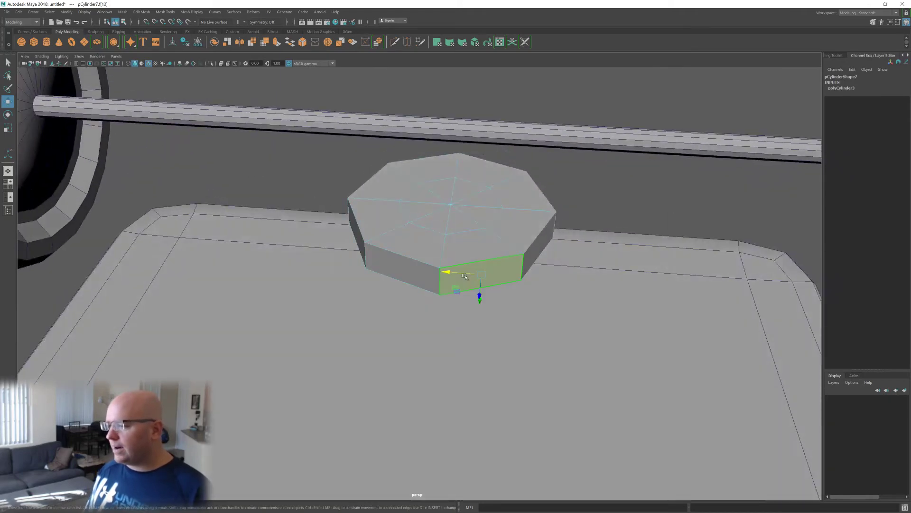
shift+double_click(412, 267)
shift+right_drag(471, 264, 468, 232)
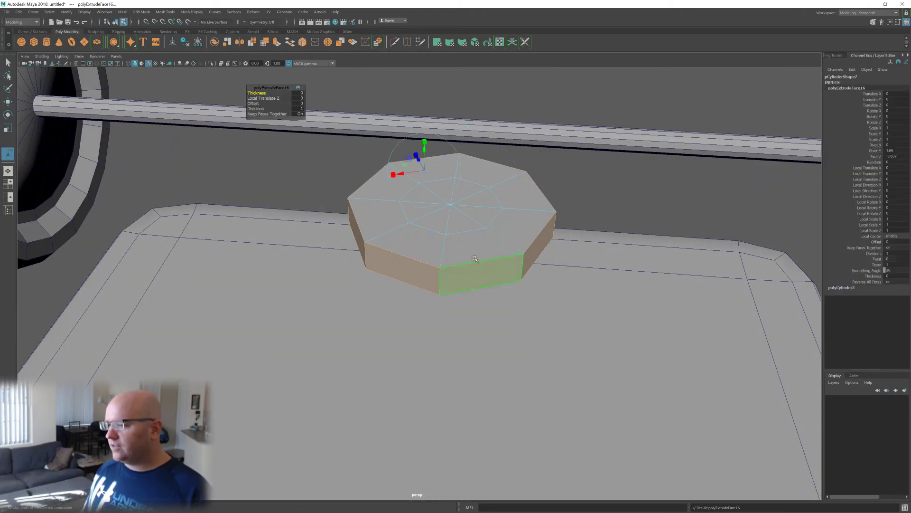
drag(418, 158, 407, 140)
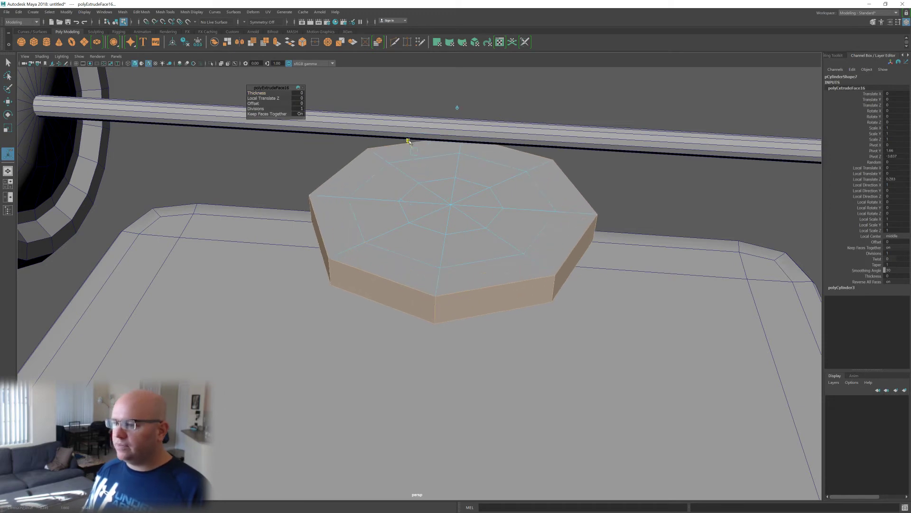
mouse_move(523, 256)
alt+mouse_down()
mouse_move(523, 241)
mouse_move(522, 255)
alt+mouse_up()
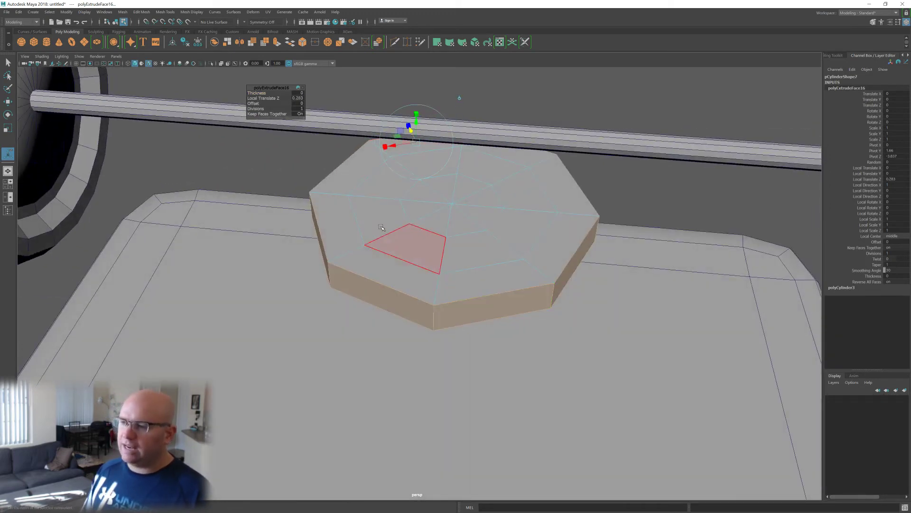
- Try turning Keep Faces Together off for the extrusion of the octagonal cylinder's side faces
click(300, 114)
alt+drag(512, 272, 475, 308)
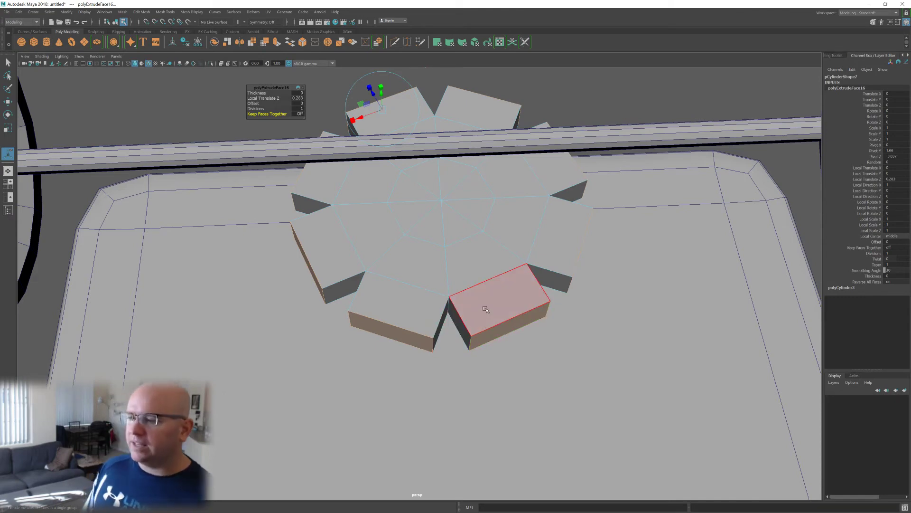
- Undo the octagonal cylinder's side-face extrusion and the face selections back to a single front side face
key(ctrl+z)
key(ctrl+z)
key(ctrl+z)
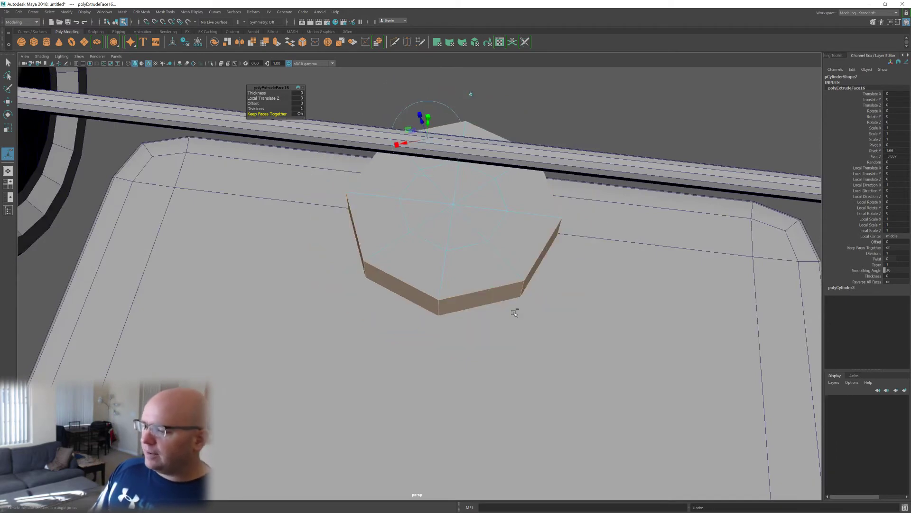
key(ctrl+z)
key(ctrl+z)
key(ctrl+z)
key(ctrl+z)
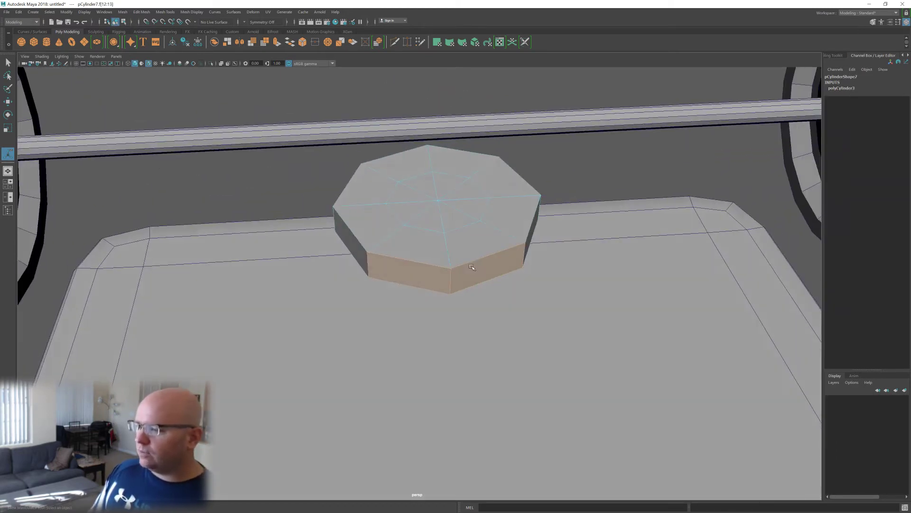
key(ctrl+z)
key(ctrl+z)
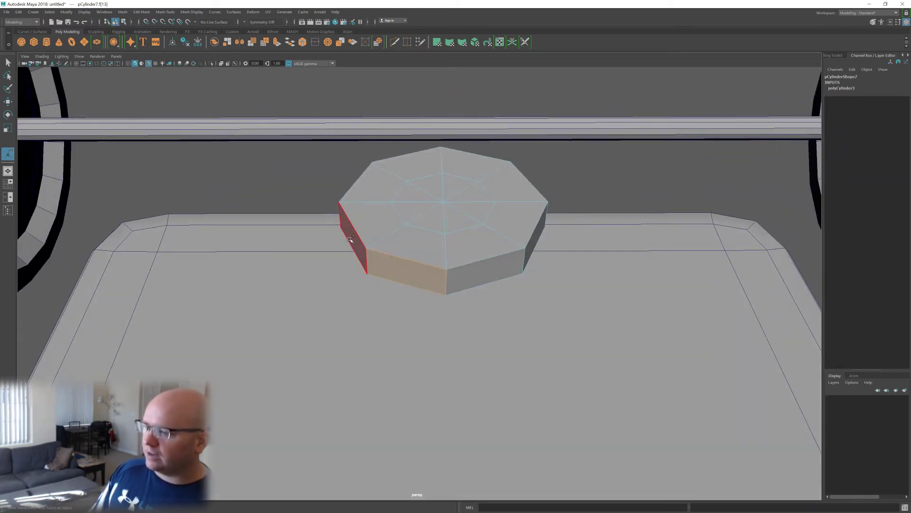
- Add the neighbouring side face and the two diametrically opposite side faces of the octagonal cylinder to the selection
shift+click(350, 240)
alt+drag(430, 244, 721, 249)
alt+drag(550, 310, 534, 297)
shift+click(453, 308)
shift+click(478, 308)
key(alt+x)
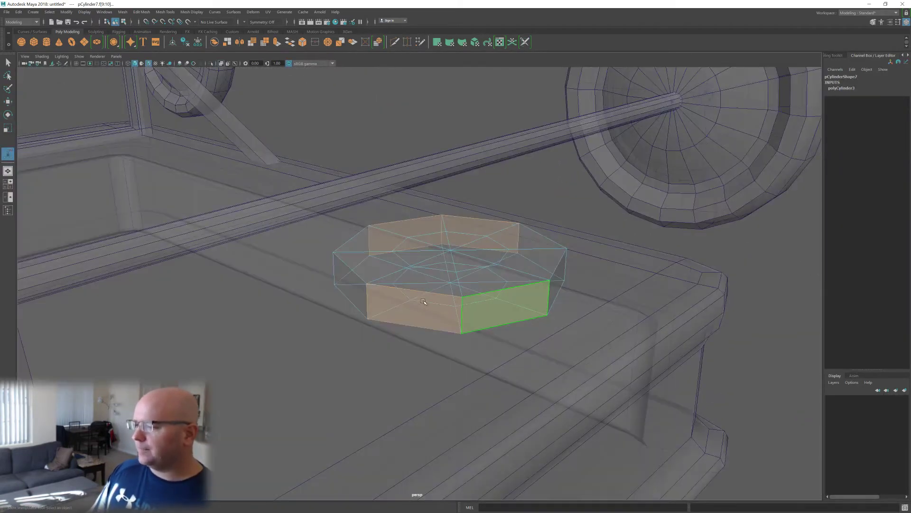
alt+drag(423, 301, 487, 316)
key(alt+x)
alt+drag(488, 323, 487, 290)
- Extrude the two opposite pairs of side faces outward with a Local Translate Z of about 0.494
shift+right_drag(468, 248, 470, 270)
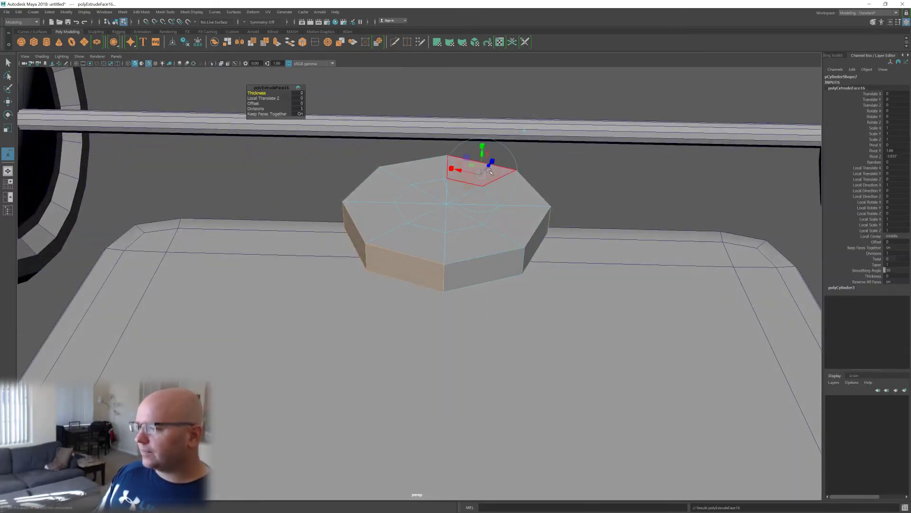
drag(491, 164, 533, 158)
alt+drag(409, 301, 373, 297)
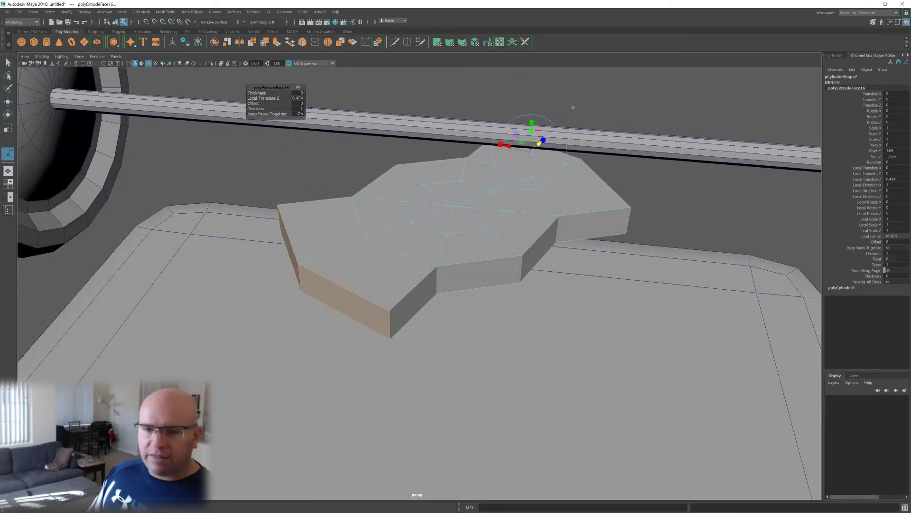
- Consult part D in the exploded-parts reference drawing in the browser and return to Maya
drag(0, 97, 222, 90)
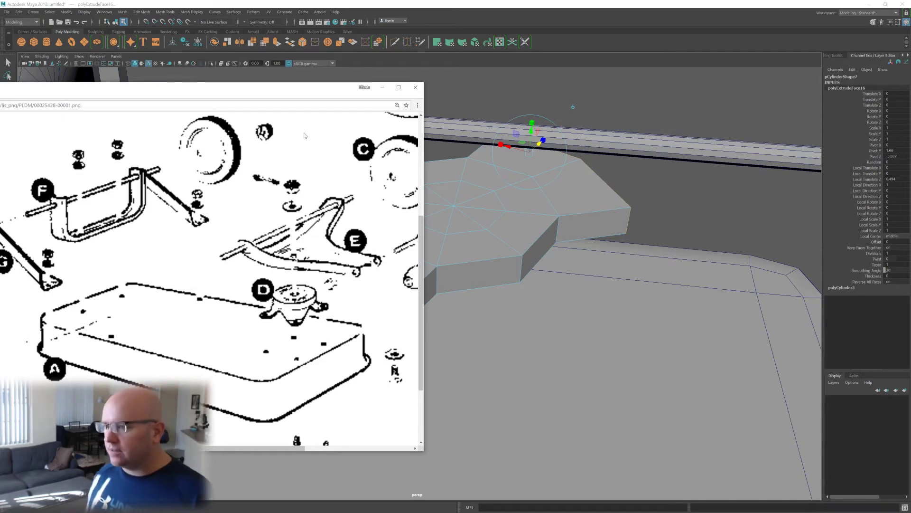
key(alt+Tab)
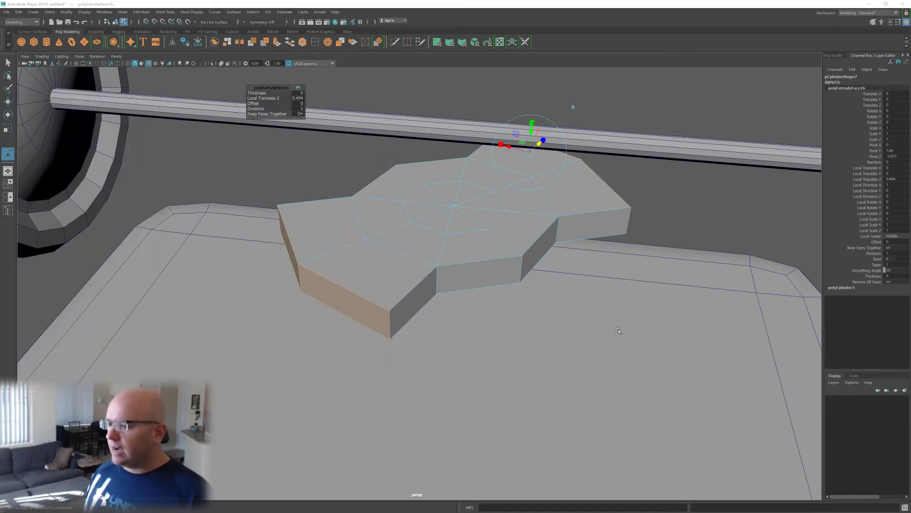
- Adjust the extruded faces to a Local Scale X of about -1.155, tapering the two opposite arms
alt+drag(618, 330, 532, 340)
alt+drag(463, 311, 475, 314)
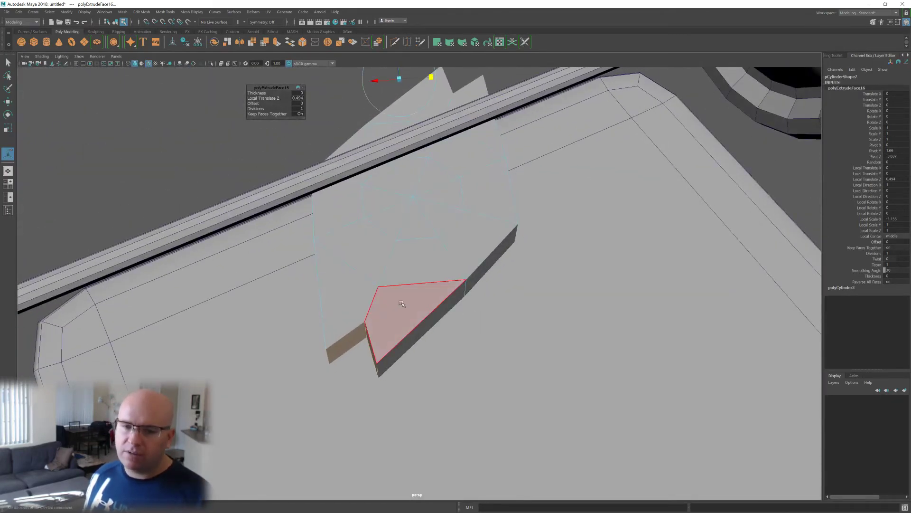
mouse_move(402, 304)
alt+mouse_down()
mouse_move(427, 315)
mouse_move(415, 309)
alt+mouse_up()
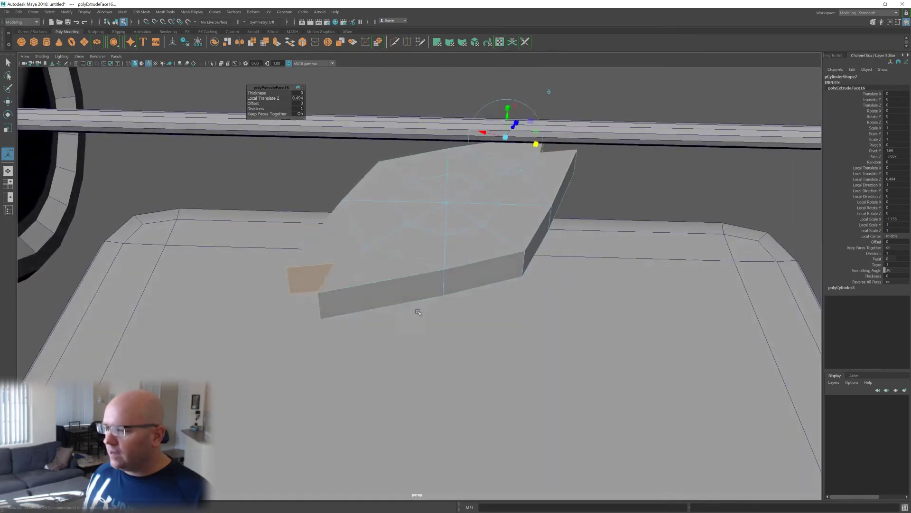
alt+drag(392, 273, 399, 311)
scroll(397, 314, up, 2)
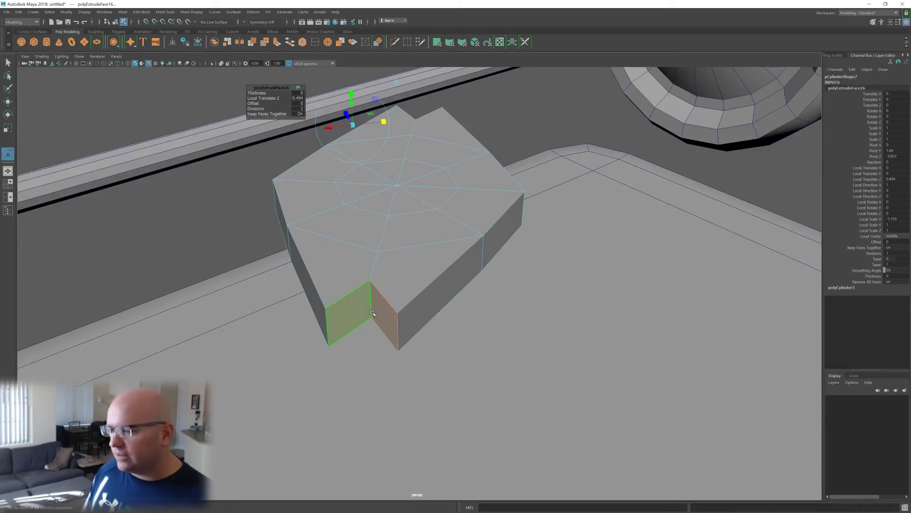
alt+drag(396, 301, 372, 291)
- Select the vertical notch edges at the ends of the two opposite arms and scale them outward to form blunt tips
right_click(369, 296)
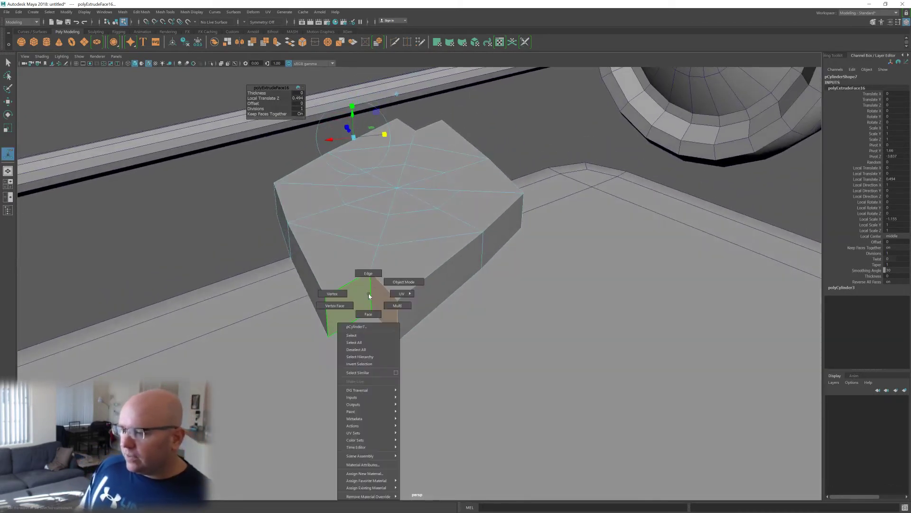
click(369, 271)
click(372, 295)
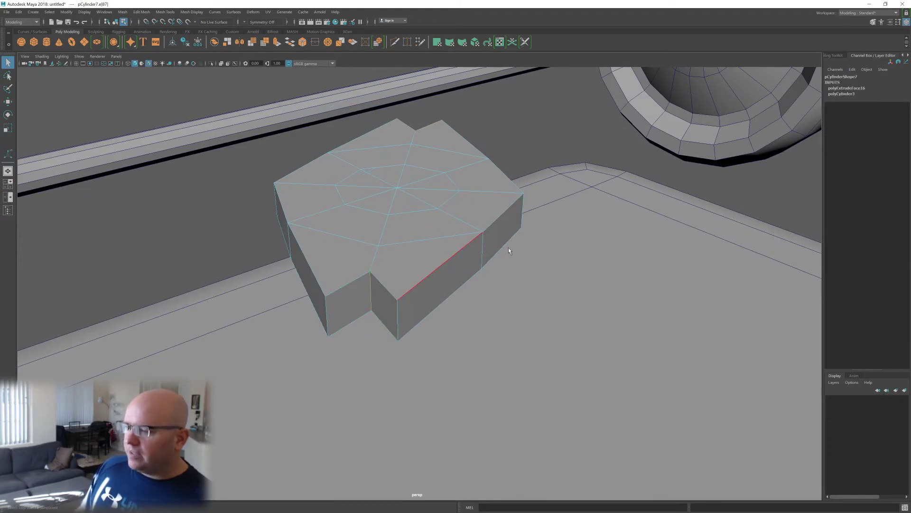
alt+drag(509, 247, 543, 408)
alt+drag(412, 375, 451, 316)
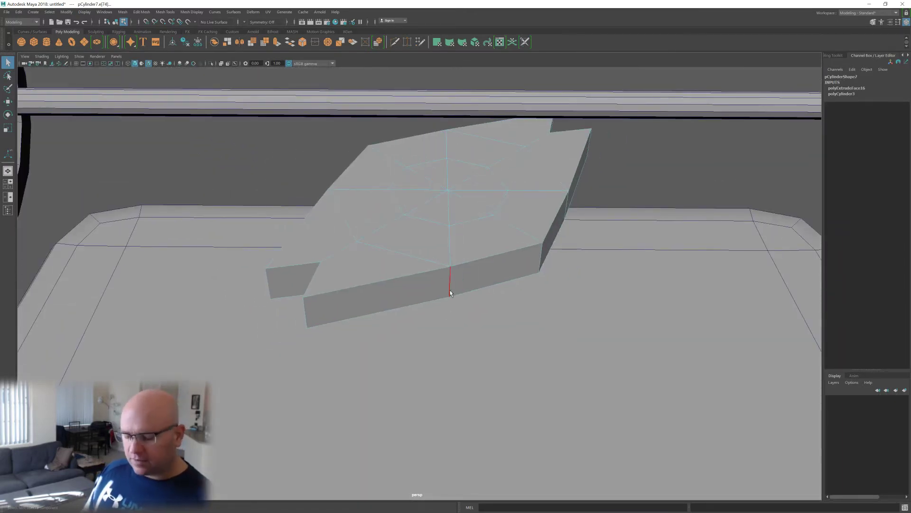
key(r)
alt+middle_drag(465, 214, 450, 264)
scroll(450, 264, up, 2)
mouse_move(450, 264)
alt+mouse_down()
mouse_move(440, 280)
mouse_move(443, 221)
mouse_move(435, 259)
mouse_move(445, 255)
alt+mouse_up()
drag(465, 219, 460, 251)
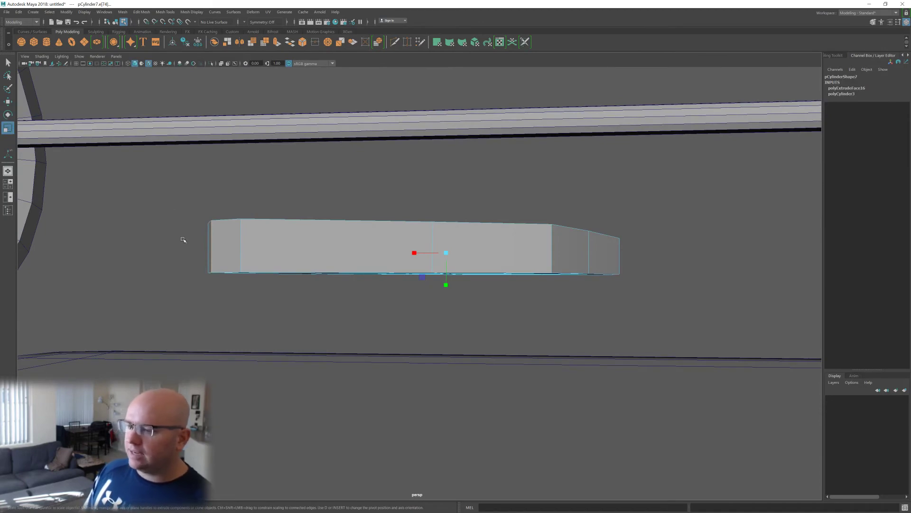
- Select the remaining two opposite pairs of side faces between the finished arms
alt+drag(368, 272, 453, 284)
right_drag(453, 285, 476, 305)
click(485, 319)
alt+drag(484, 319, 482, 288)
shift+click(522, 293)
alt+drag(409, 269, 430, 285)
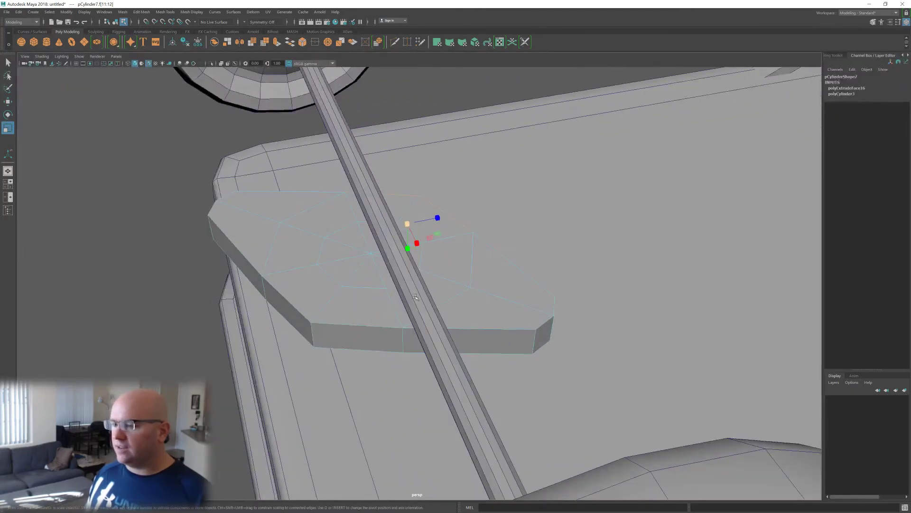
click(315, 333)
alt+drag(316, 333, 429, 375)
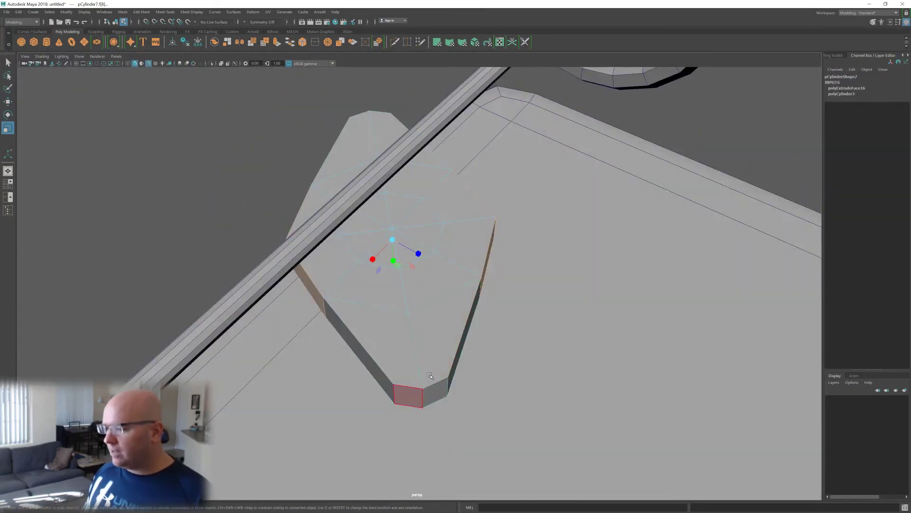
alt+drag(380, 346, 357, 322)
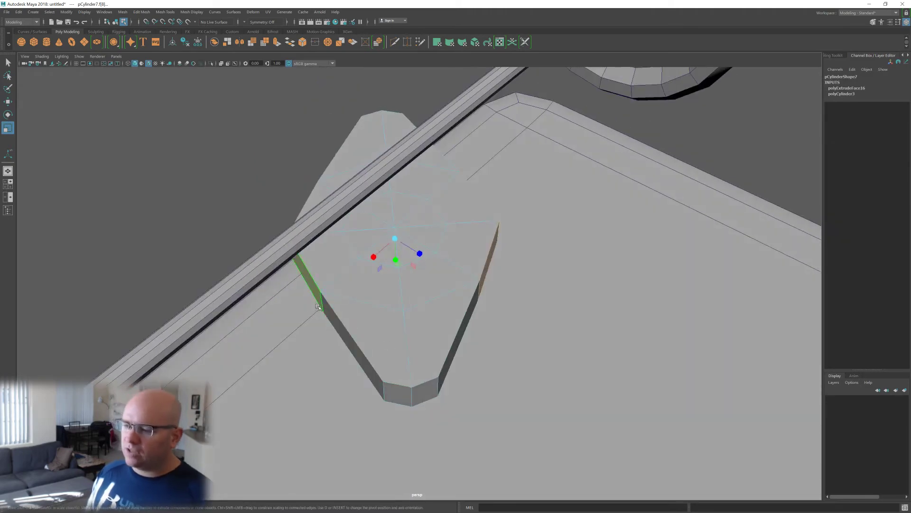
- Extrude the selected side faces outward with a Local Translate Z of about 0.555 to start the other two arms
alt+drag(428, 301, 438, 261)
shift+right_click(438, 260)
shift+right_drag(440, 280, 441, 281)
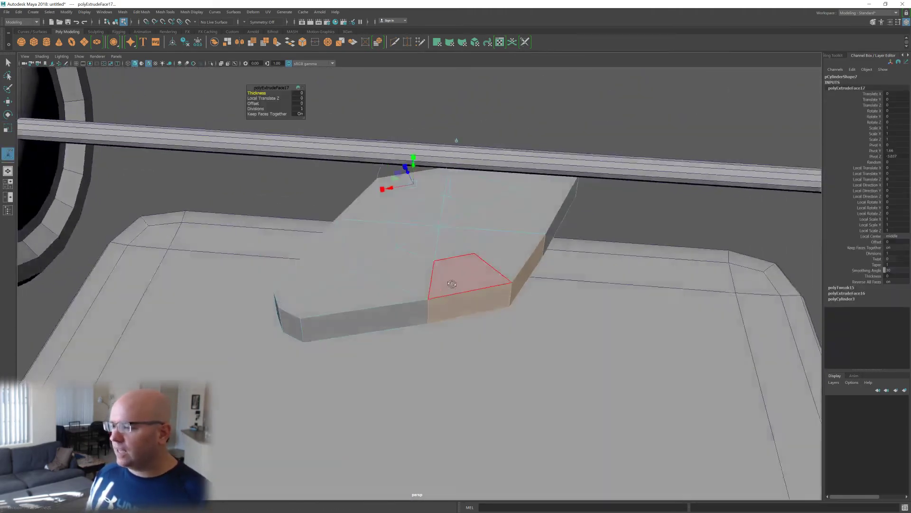
alt+drag(422, 183, 445, 187)
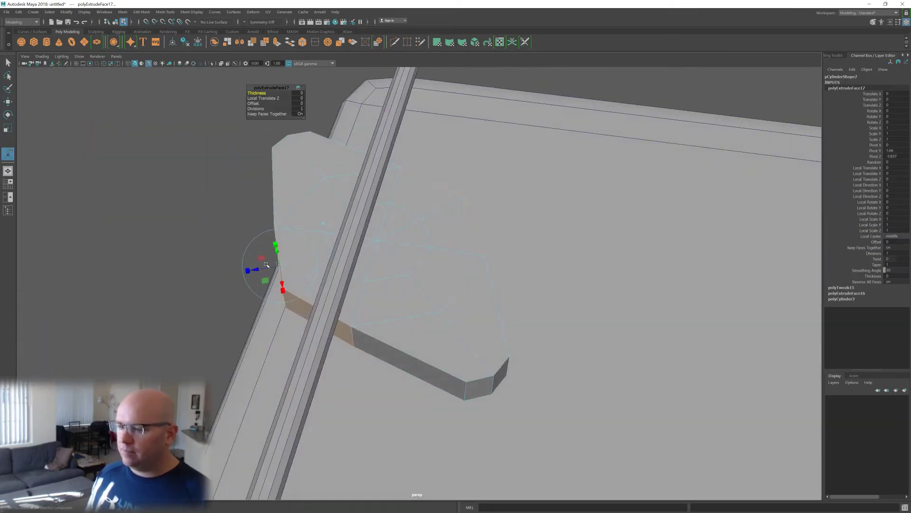
drag(254, 270, 207, 281)
alt+drag(256, 394, 358, 392)
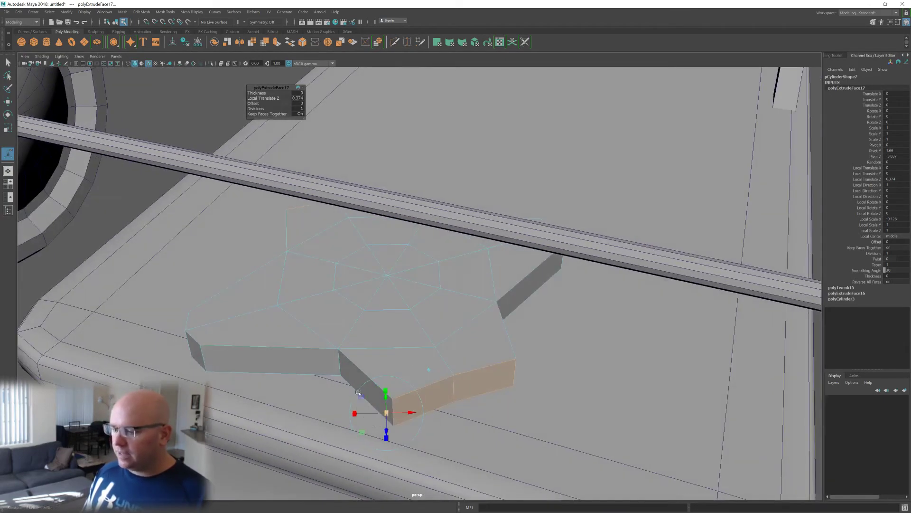
mouse_move(381, 424)
mouse_down()
mouse_move(385, 439)
mouse_move(406, 417)
mouse_move(395, 412)
mouse_up()
alt+right_drag(395, 412, 362, 383)
alt+drag(376, 383, 388, 370)
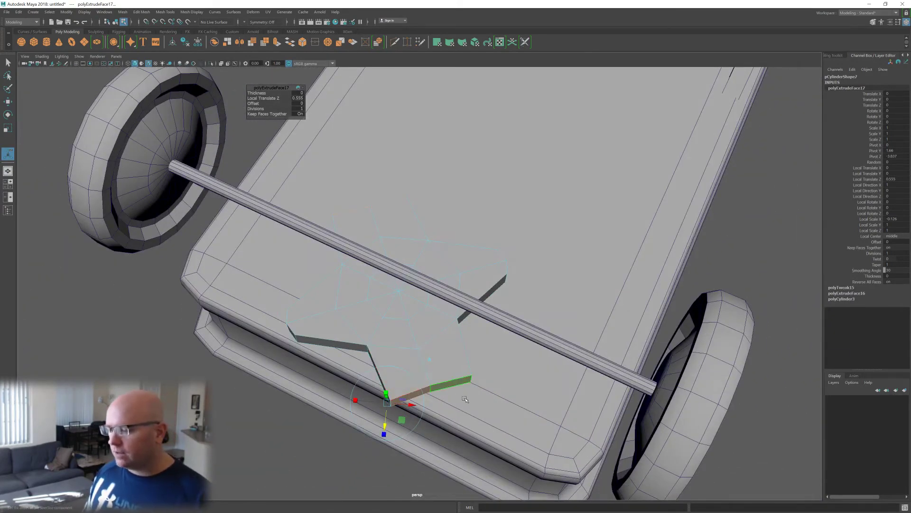
scroll(438, 385, up, 3)
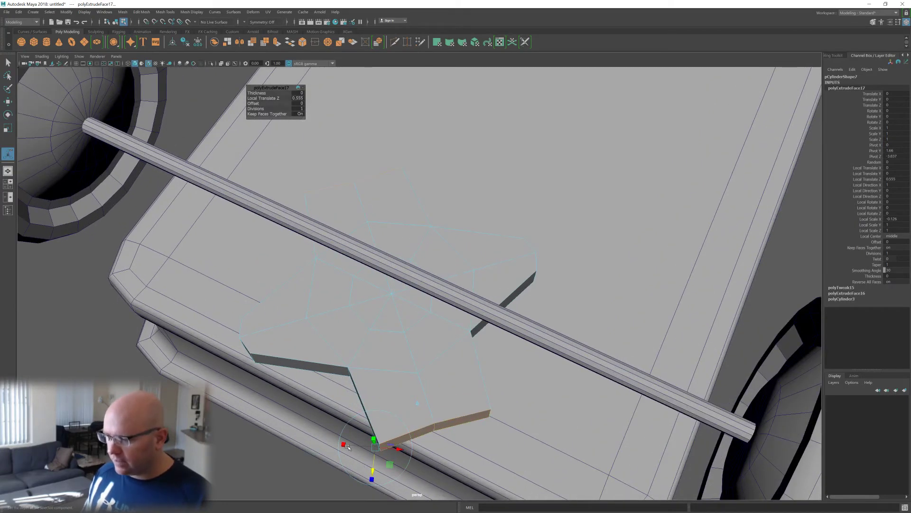
- Taper the new arms with a Local Scale X of about -1.139 and adjust their Local Translate Z to about 0.6
drag(346, 446, 205, 432)
drag(374, 472, 374, 476)
alt+drag(411, 435, 343, 238)
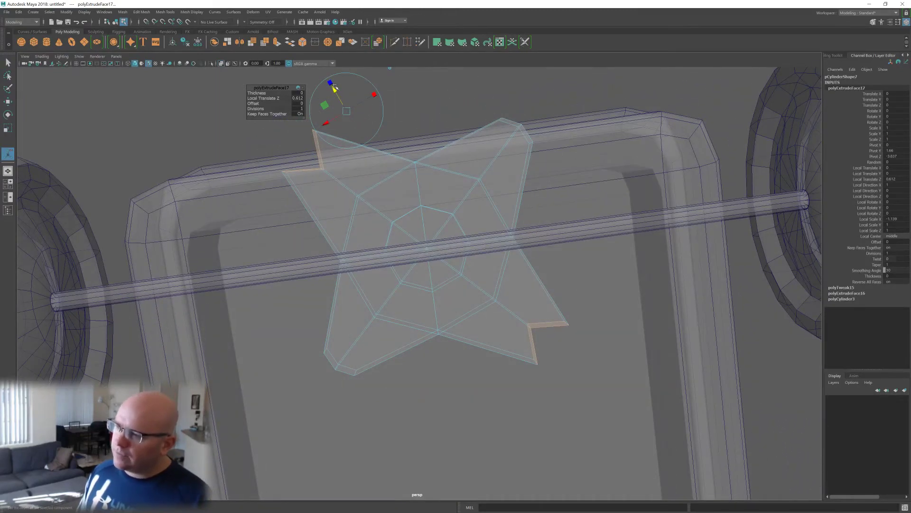
drag(336, 92, 346, 101)
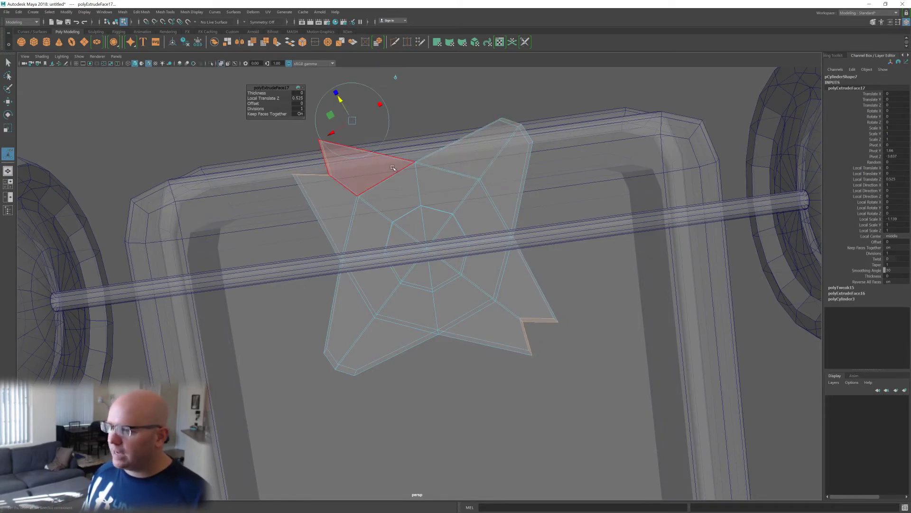
alt+drag(392, 168, 387, 130)
drag(363, 91, 364, 92)
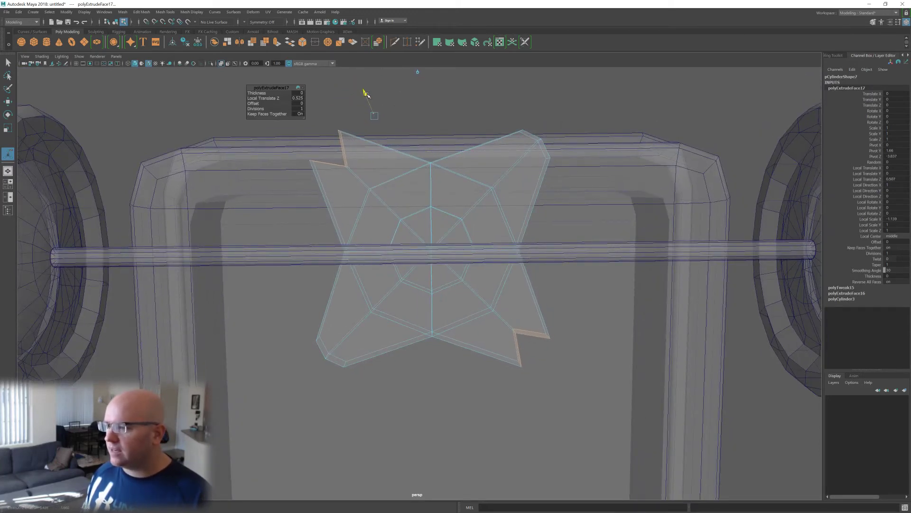
alt+drag(393, 165, 465, 166)
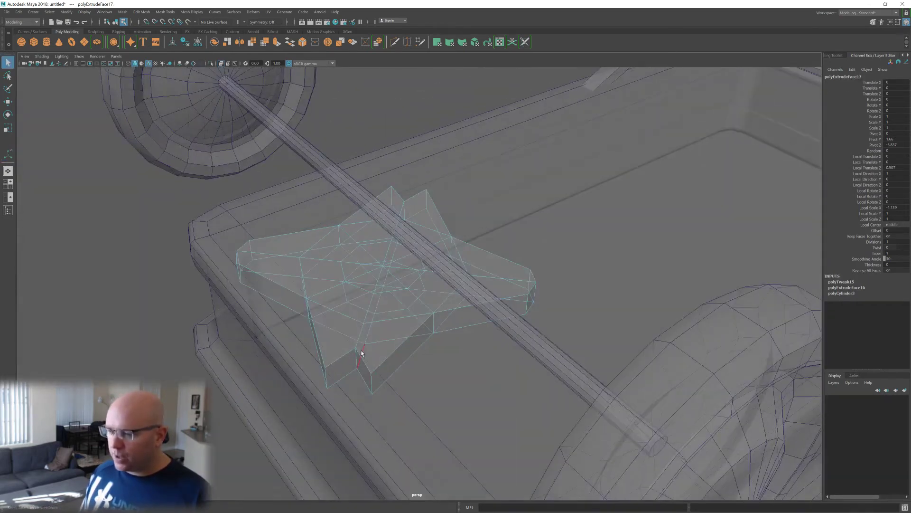
- Select the vertical notch edges of the two new arms and scale them outward into blunt tips matching the others
click(356, 358)
alt+drag(357, 358, 439, 272)
alt+drag(578, 303, 545, 286)
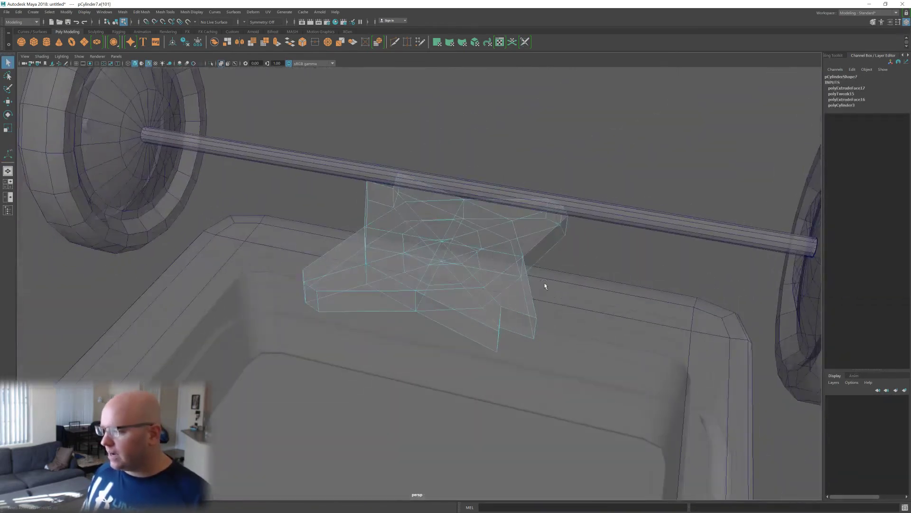
alt+drag(500, 315, 497, 284)
key(r)
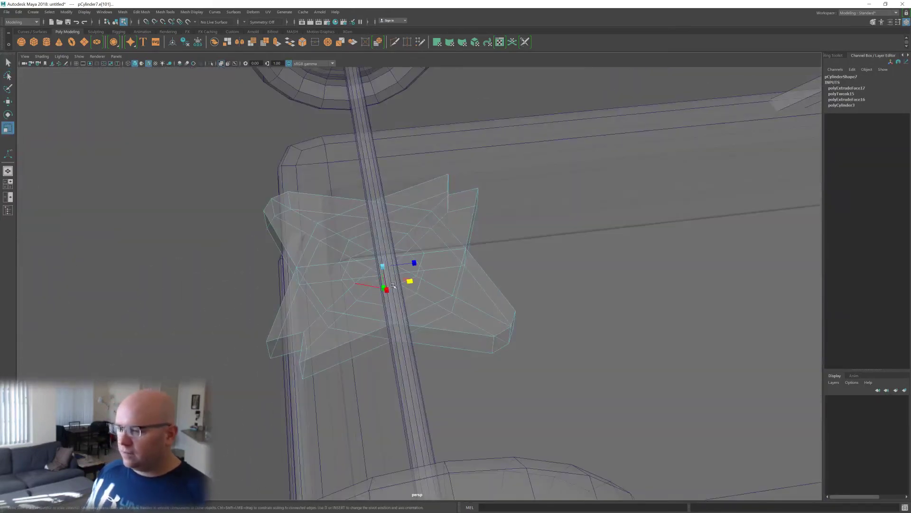
mouse_move(412, 281)
alt+mouse_down()
mouse_move(408, 298)
mouse_move(421, 290)
alt+mouse_up()
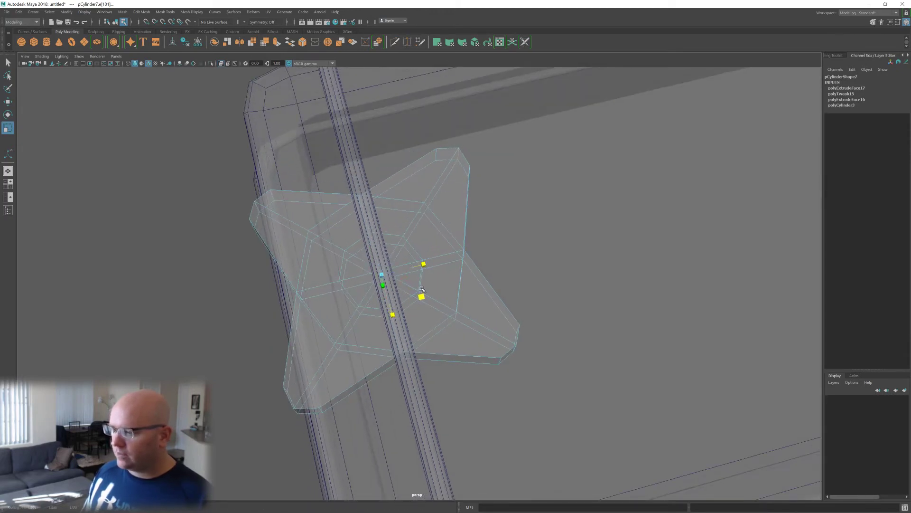
alt+drag(422, 290, 448, 309)
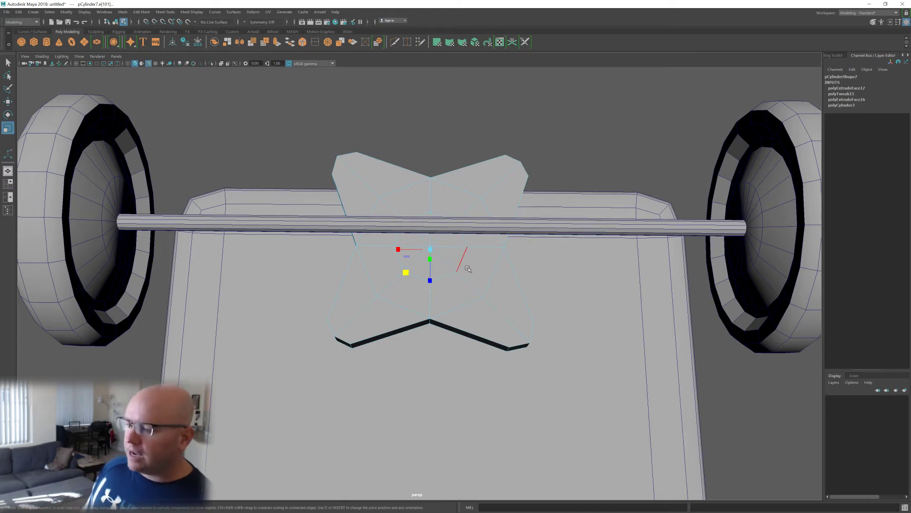
alt+middle_drag(460, 283, 452, 287)
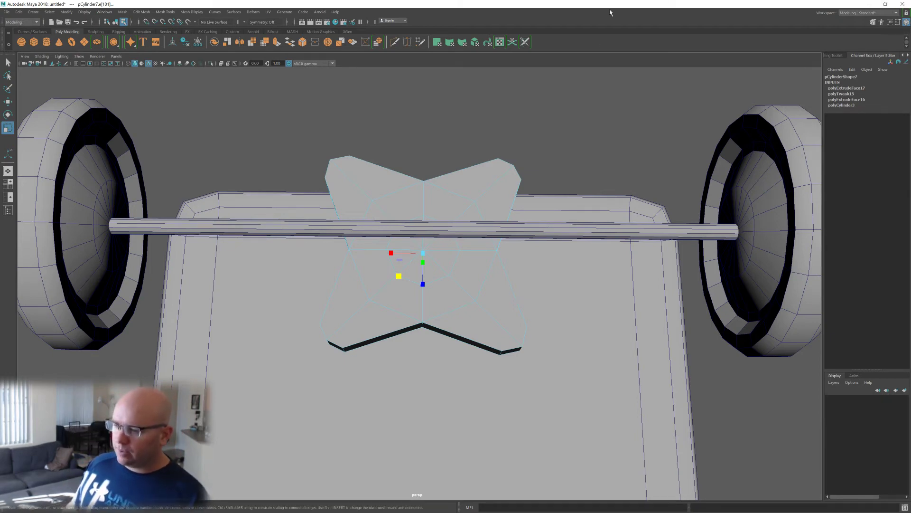
- Select the ring of eight central triangular faces on the bracket's upper side
alt+drag(525, 187, 421, 237)
key(F8)
right_drag(421, 237, 399, 266)
alt+drag(399, 238, 400, 262)
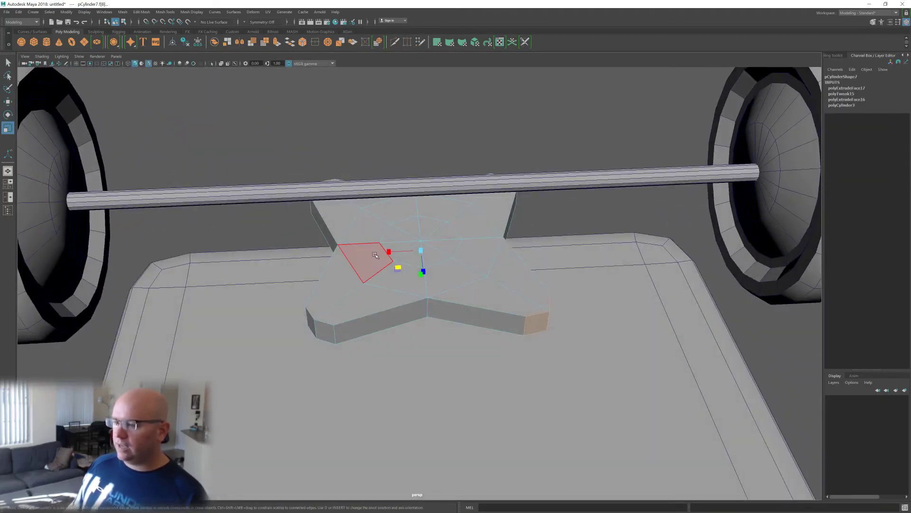
click(375, 254)
click(412, 257)
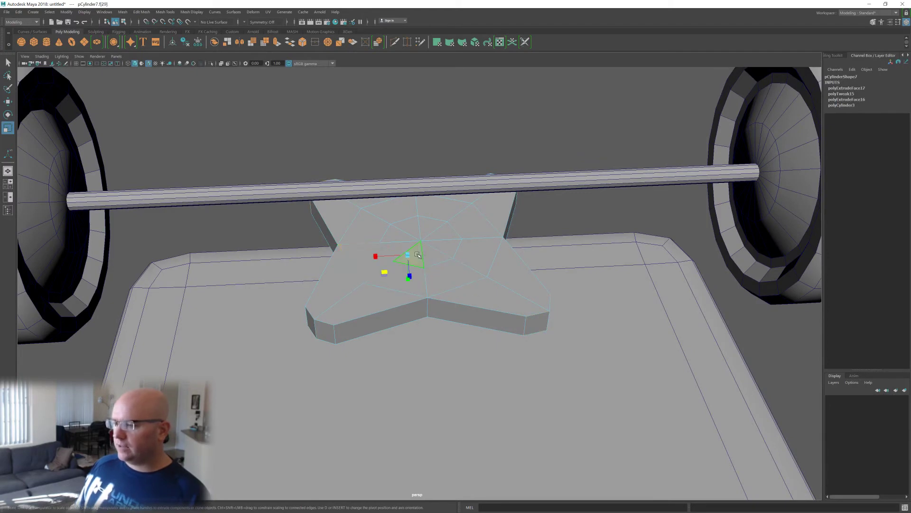
shift+click(440, 255)
shift+click(450, 245)
shift+click(444, 232)
shift+click(431, 227)
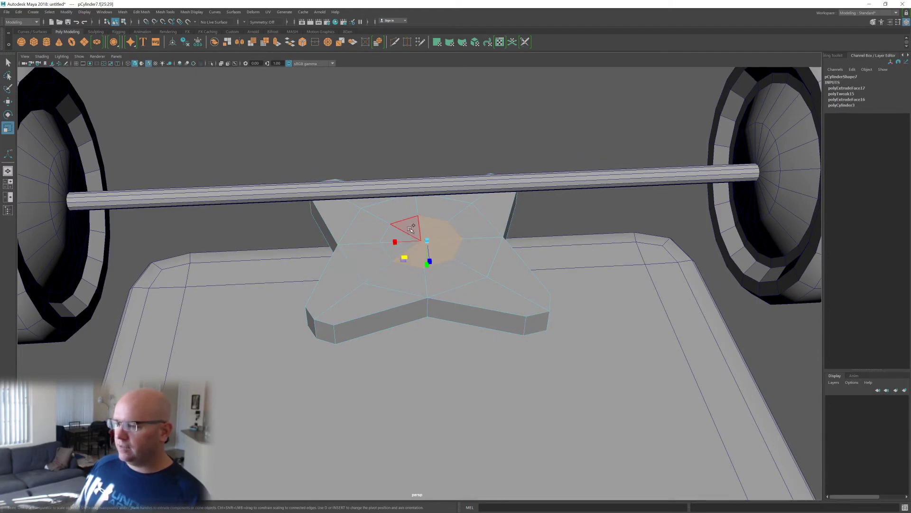
shift+click(411, 227)
shift+click(396, 235)
key(alt+x)
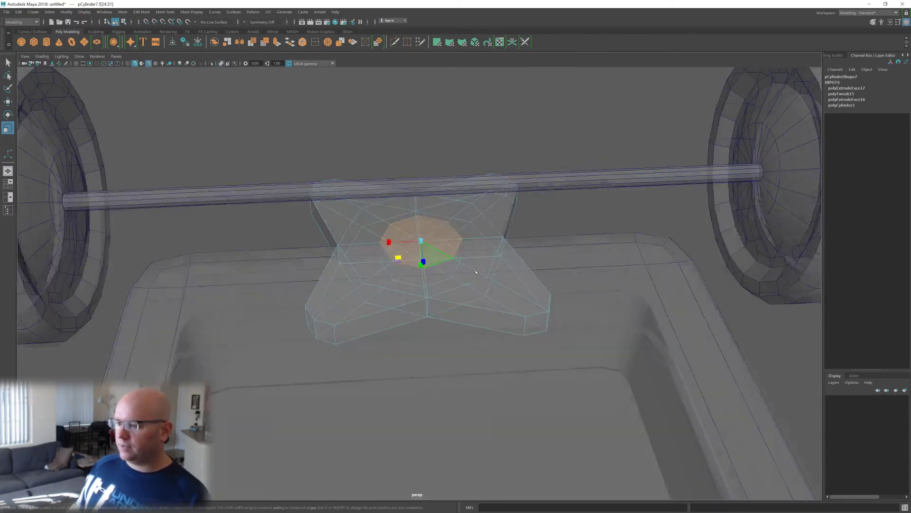
mouse_move(422, 260)
alt+mouse_down()
mouse_move(446, 308)
mouse_move(472, 277)
mouse_move(437, 250)
alt+mouse_up()
key(alt+x)
- Grow the selection to the whole octagonal top and extrude it upward with a Local Translate Z of about 0.174
key(shift+period)
shift+right_drag(437, 250, 437, 274)
drag(403, 215, 403, 195)
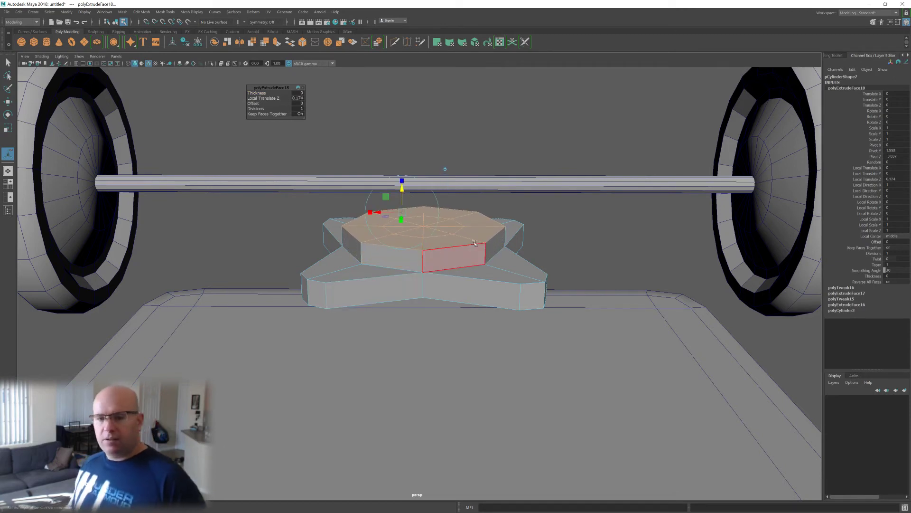
- Insert an edge loop with Multi-Cut across one front arm of the bracket, just before its blunt tip
alt+drag(467, 264, 494, 315)
alt+drag(501, 317, 508, 321)
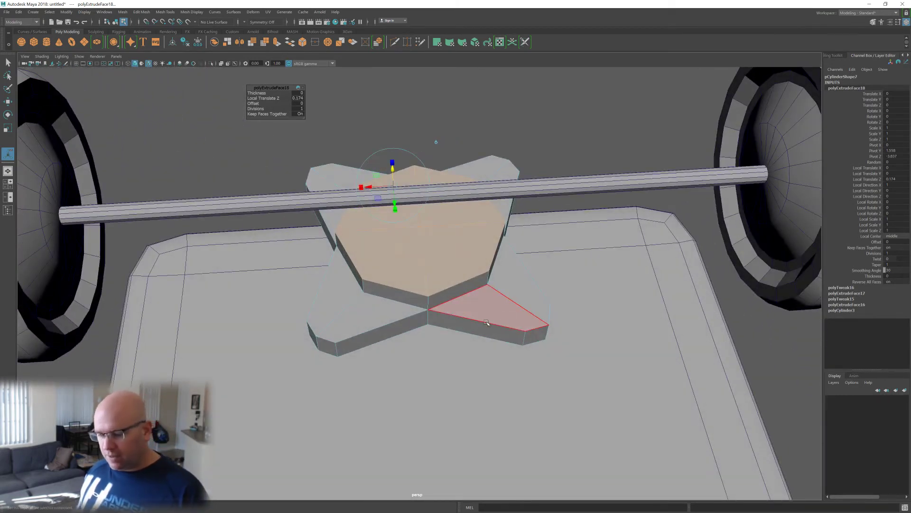
alt+drag(501, 323, 495, 317)
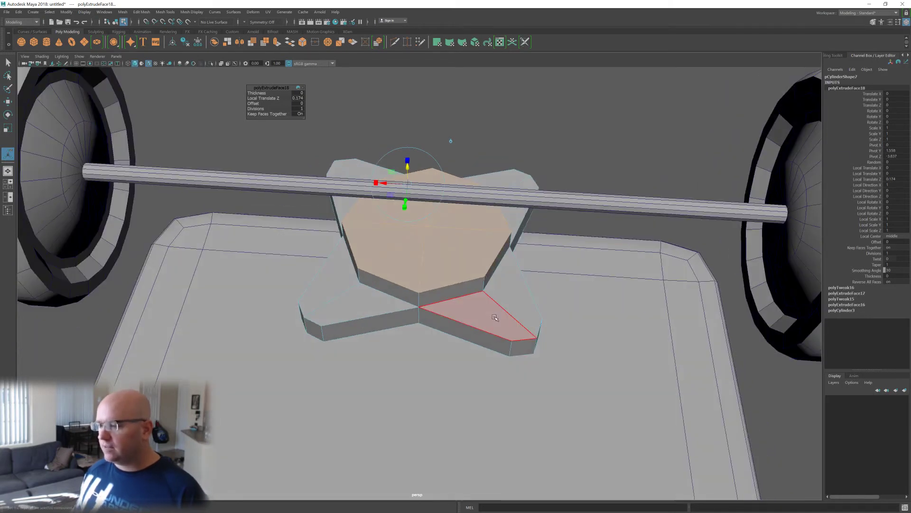
shift+right_drag(495, 319, 449, 321)
alt+drag(463, 320, 479, 324)
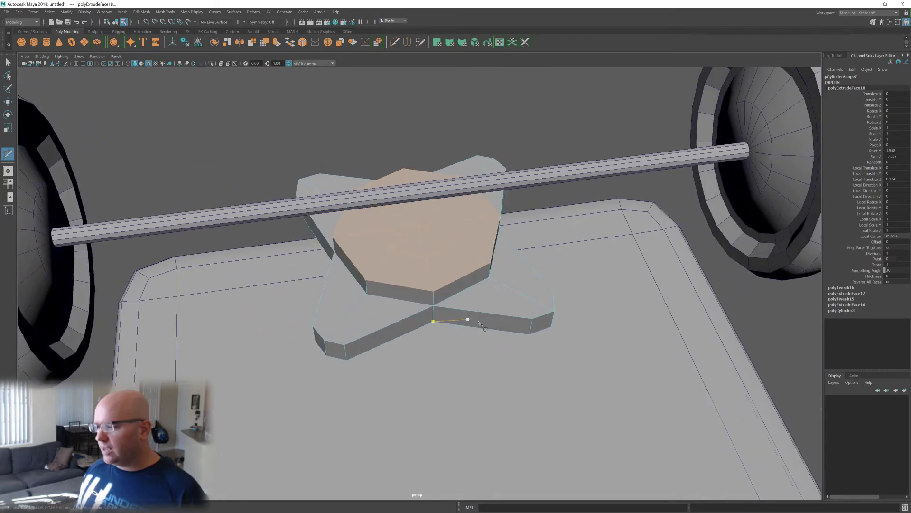
alt+right_drag(480, 323, 528, 324)
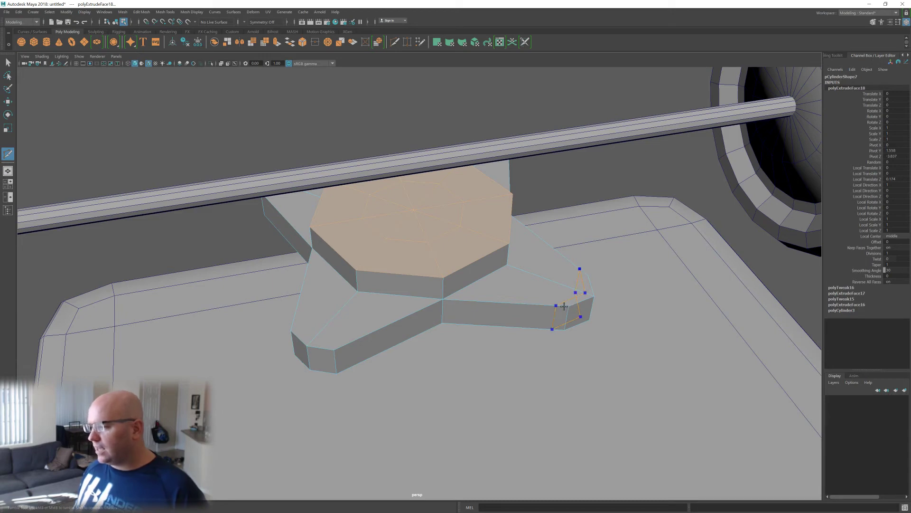
ctrl+click(564, 306)
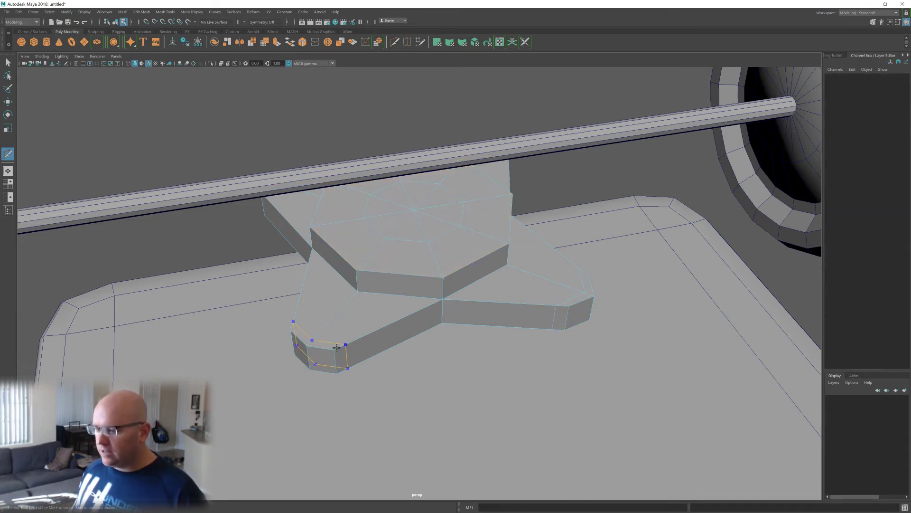
- Insert matching Multi-Cut edge loops just before the tips of the other three arms
alt+drag(332, 340, 399, 362)
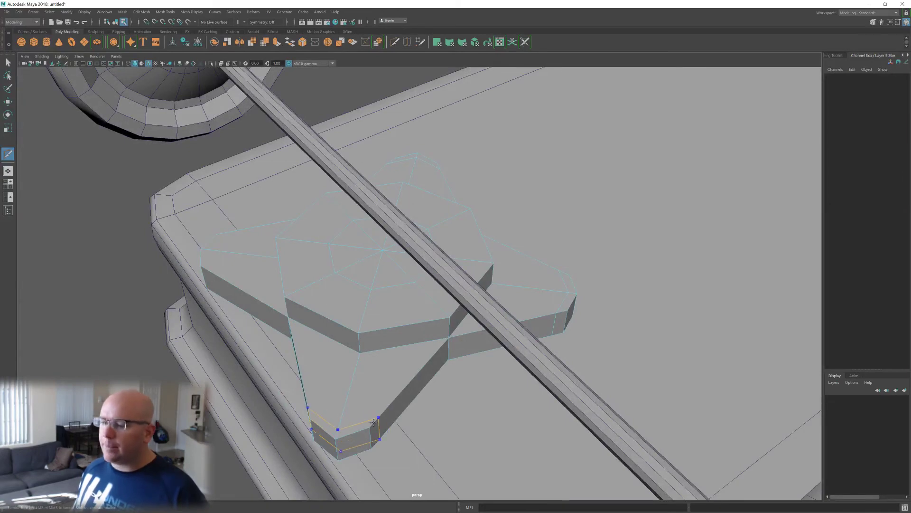
alt+drag(374, 422, 484, 377)
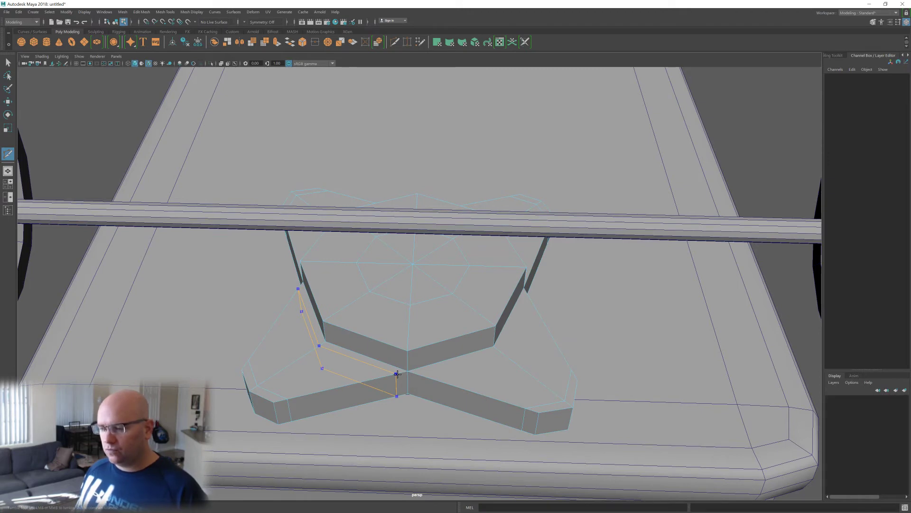
alt+drag(393, 383, 428, 379)
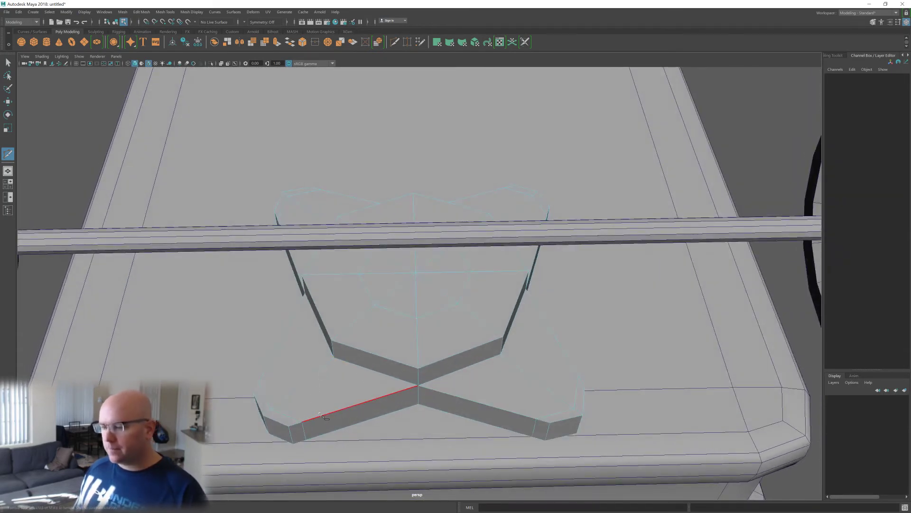
key(w)
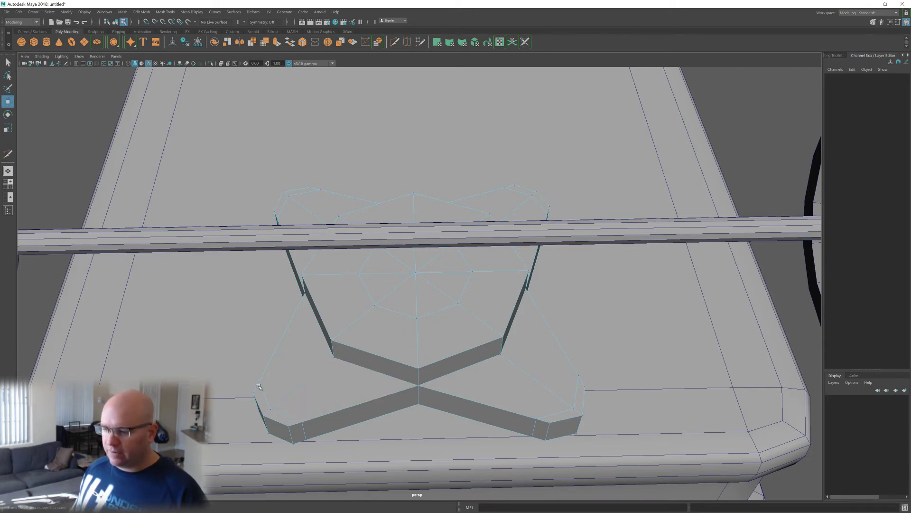
- Select the tip vertices of all four arms, including the hidden ones on the underside
alt+middle_drag(304, 390, 302, 334)
alt+drag(301, 333, 217, 309)
drag(260, 361, 262, 362)
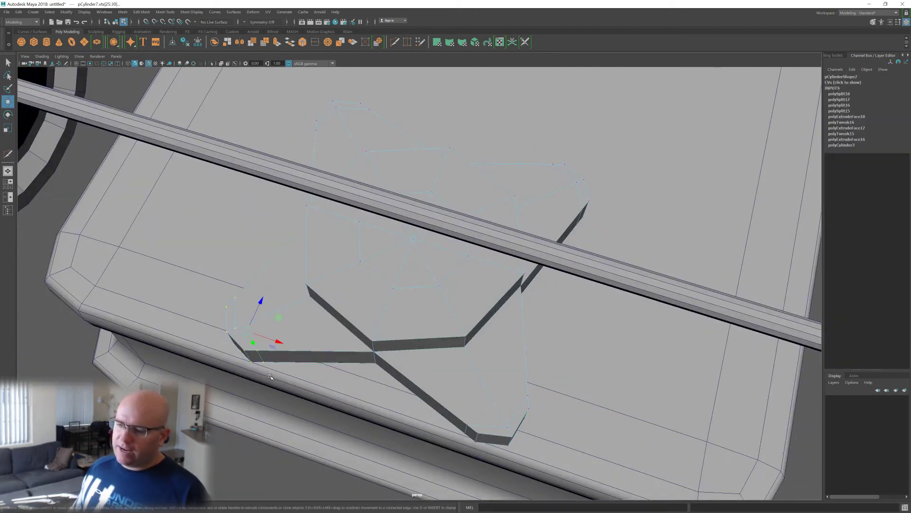
key(alt+x)
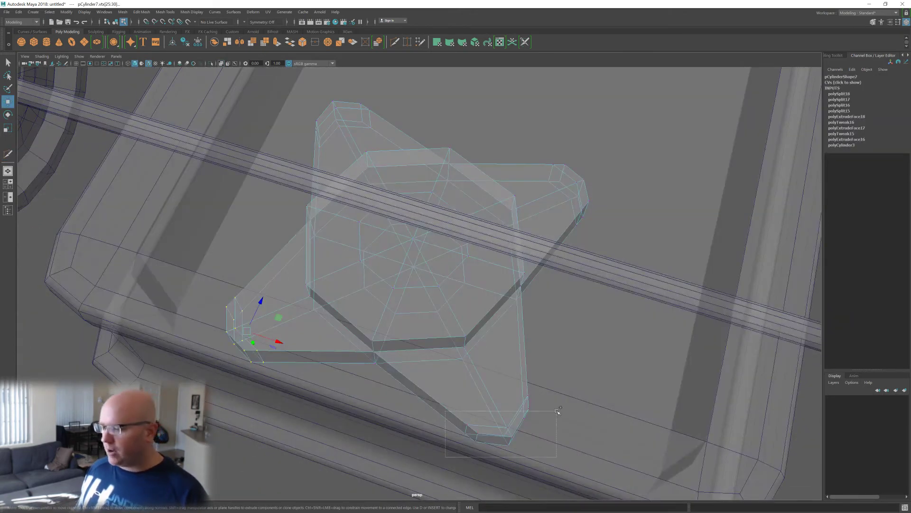
alt+drag(394, 382, 592, 295)
shift+drag(588, 424, 610, 453)
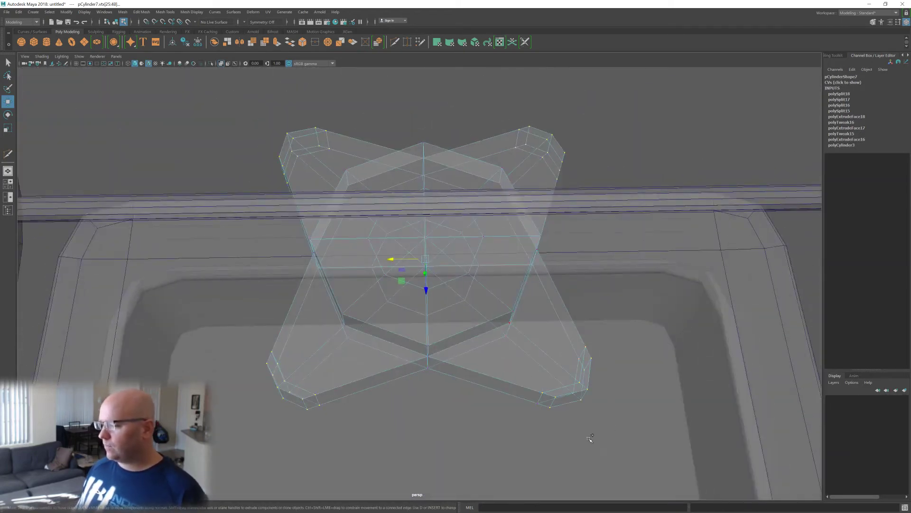
- Lower and vertically adjust the selected tip vertices so the four arms slope down from the octagonal hub as legs
key(alt+x)
alt+drag(524, 384, 425, 317)
key(r)
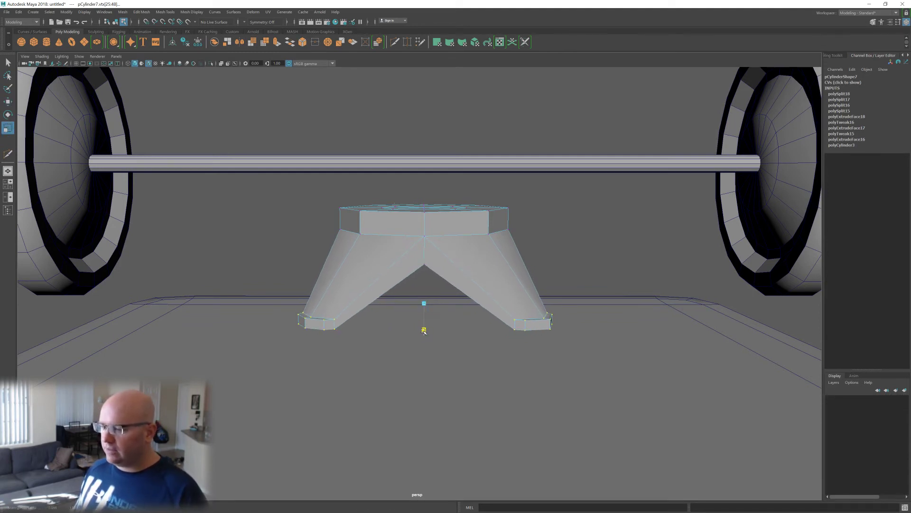
key(w)
drag(424, 337, 412, 316)
right_drag(412, 316, 460, 257)
- Insert Multi-Cut edge loops across the middle of the two front legs
mouse_move(443, 300)
alt+mouse_down()
mouse_move(419, 299)
mouse_move(435, 350)
mouse_move(431, 299)
mouse_move(464, 309)
mouse_move(454, 306)
alt+mouse_up()
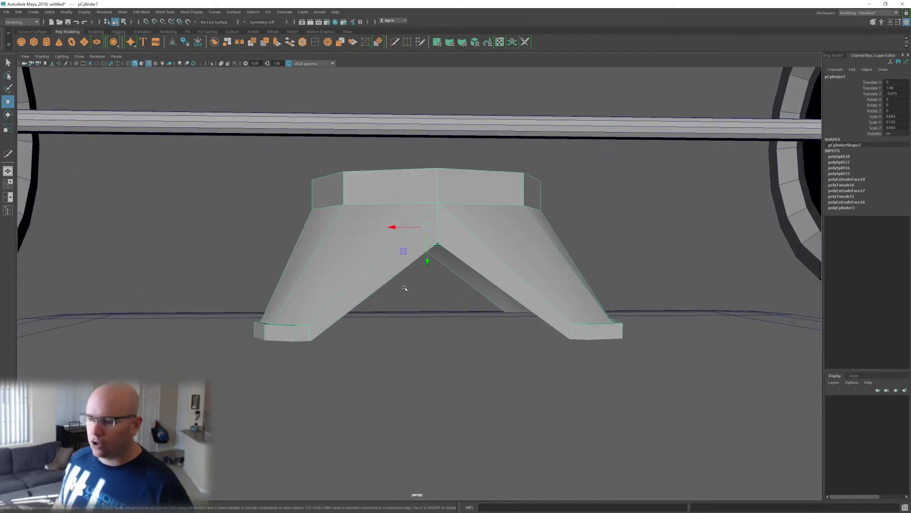
shift+right_drag(383, 258, 365, 259)
alt+drag(379, 261, 375, 276)
click(326, 221)
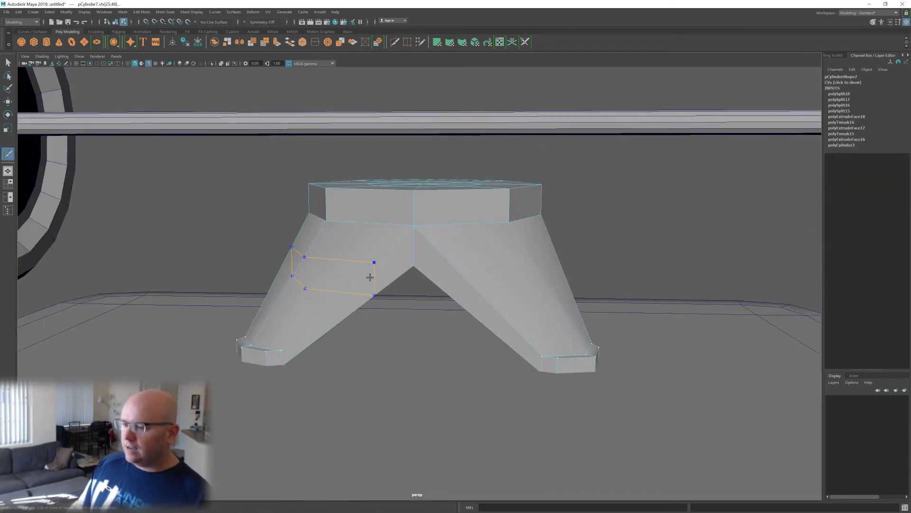
ctrl+click(363, 284)
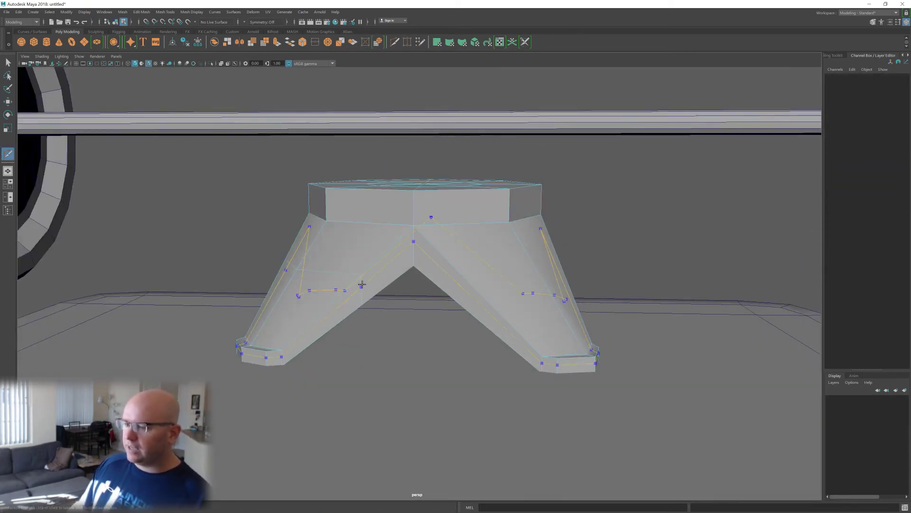
ctrl+click(469, 273)
alt+drag(570, 284, 541, 301)
key(w)
key(F8)
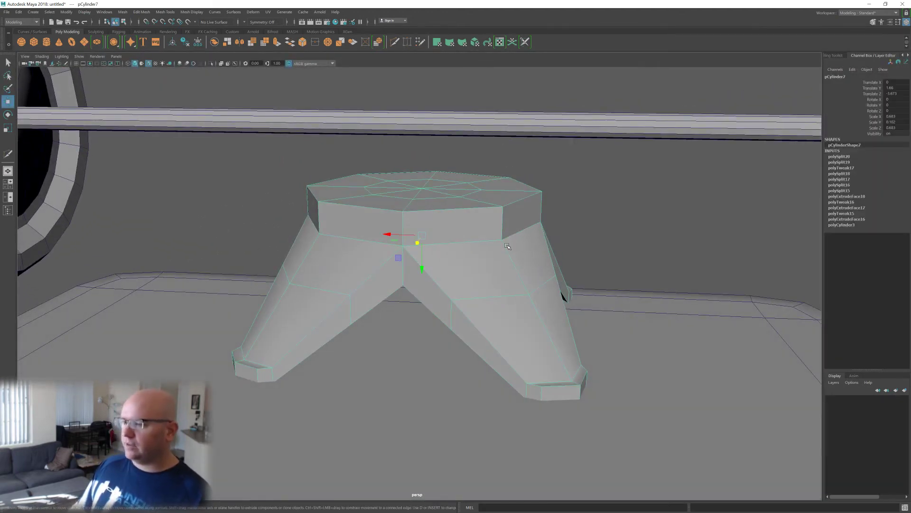
- Isolate the bracket and insert matching Multi-Cut edge loops across the middle of the remaining two legs
key(ctrl+1)
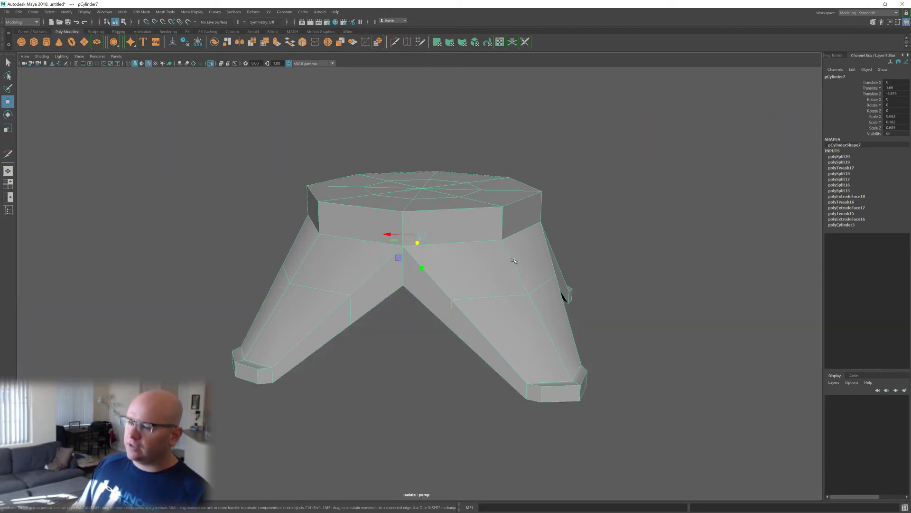
alt+drag(517, 262, 458, 265)
shift+right_drag(459, 265, 406, 266)
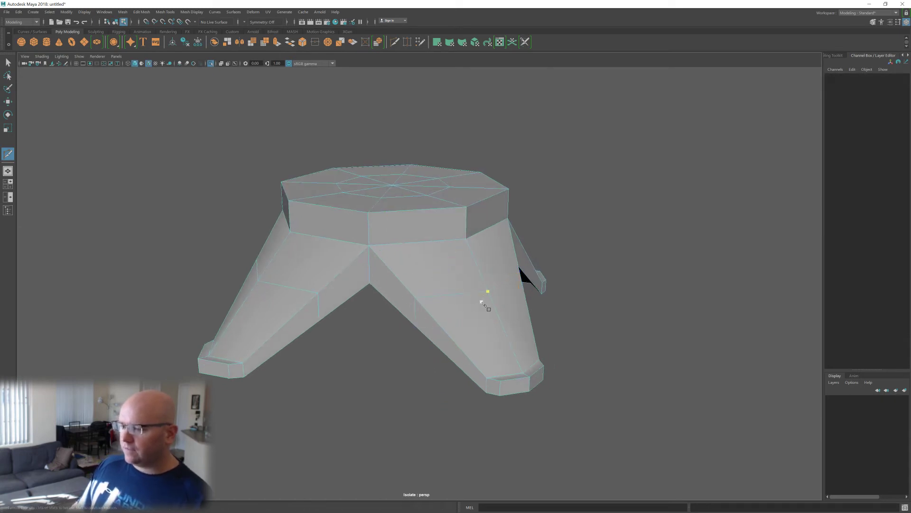
alt+drag(481, 302, 493, 291)
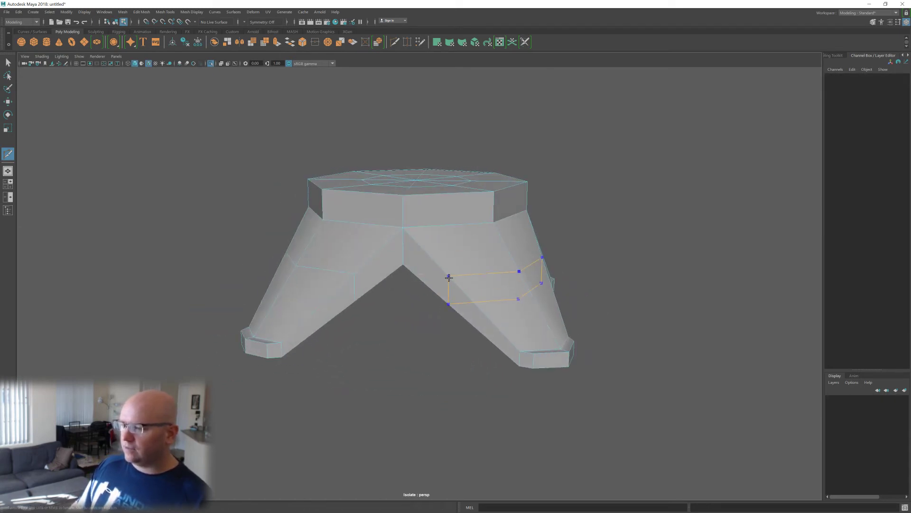
mouse_move(462, 278)
alt+mouse_down()
mouse_move(496, 280)
mouse_move(470, 280)
mouse_move(493, 294)
mouse_move(471, 310)
mouse_move(525, 309)
mouse_move(494, 311)
mouse_move(513, 310)
mouse_move(451, 289)
mouse_move(494, 290)
mouse_move(502, 306)
mouse_move(492, 322)
mouse_move(461, 301)
mouse_move(473, 298)
alt+mouse_up()
key(alt+x)
key(alt+x)
key(w)
- Select the middle edge loops of all four legs and lower them so each leg bends outward toward its foot
double_click(407, 301)
key(alt+x)
shift+double_click(535, 302)
key(alt+x)
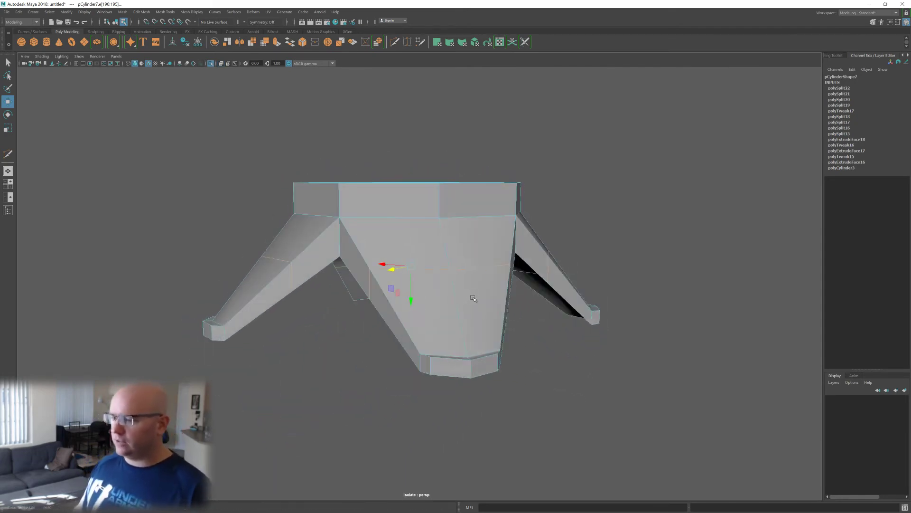
drag(411, 297, 457, 321)
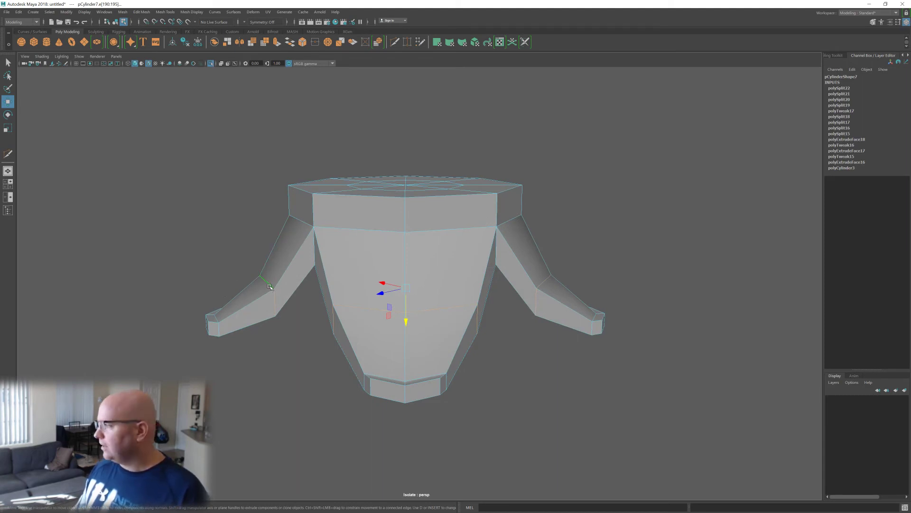
alt+drag(403, 317, 454, 312)
key(r)
- Return to object mode, deselect the bracket and bring back the rest of the scene
key(F8)
scroll(505, 259, down, 2)
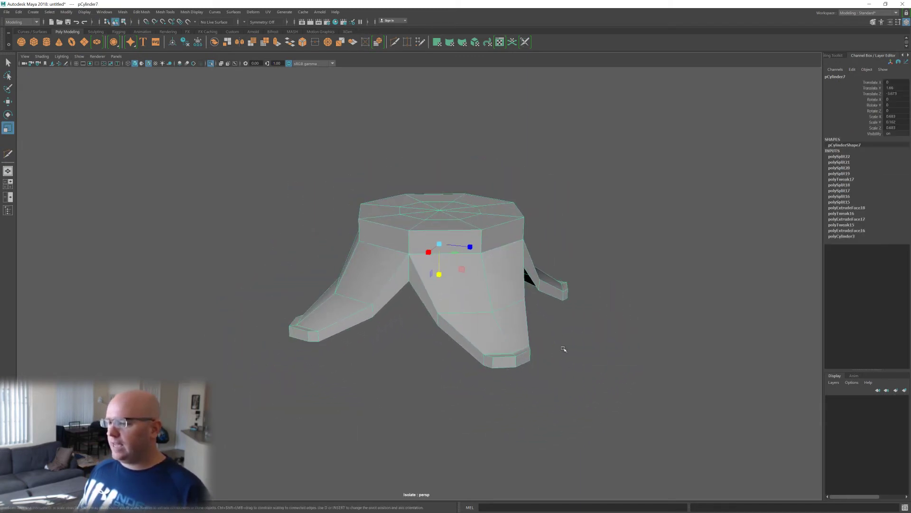
alt+drag(563, 349, 565, 371)
click(565, 371)
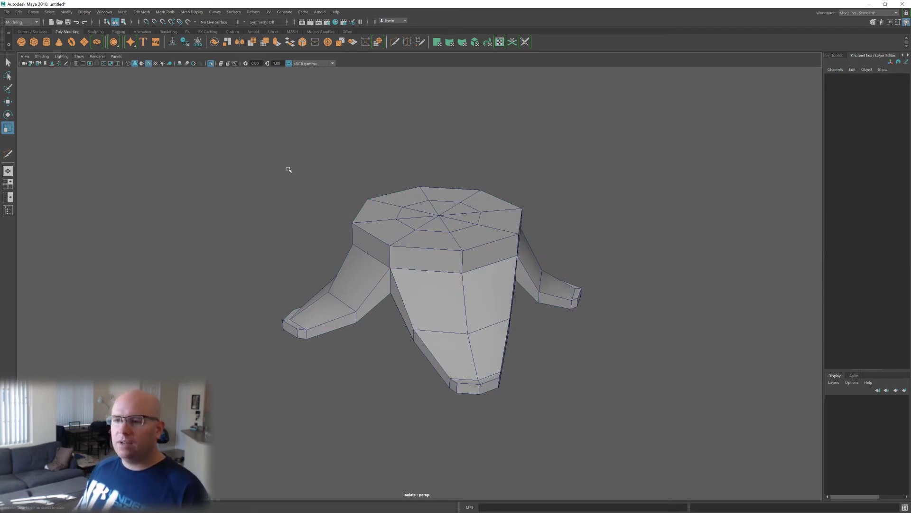
key(ctrl+1)
scroll(417, 224, down, 3)
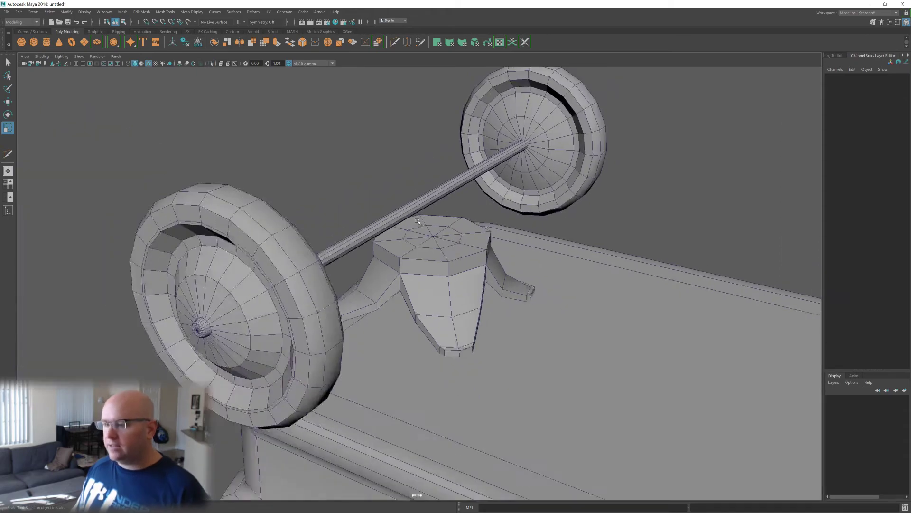
- Scale the whole bracket down to a Scale X and Z of about 0.504
alt+drag(417, 223, 442, 225)
click(448, 294)
key(e)
scroll(446, 254, up, 3)
key(r)
drag(435, 278, 435, 292)
scroll(442, 291, down, 3)
scroll(442, 291, down, 3)
click(403, 184)
scroll(404, 184, down, 3)
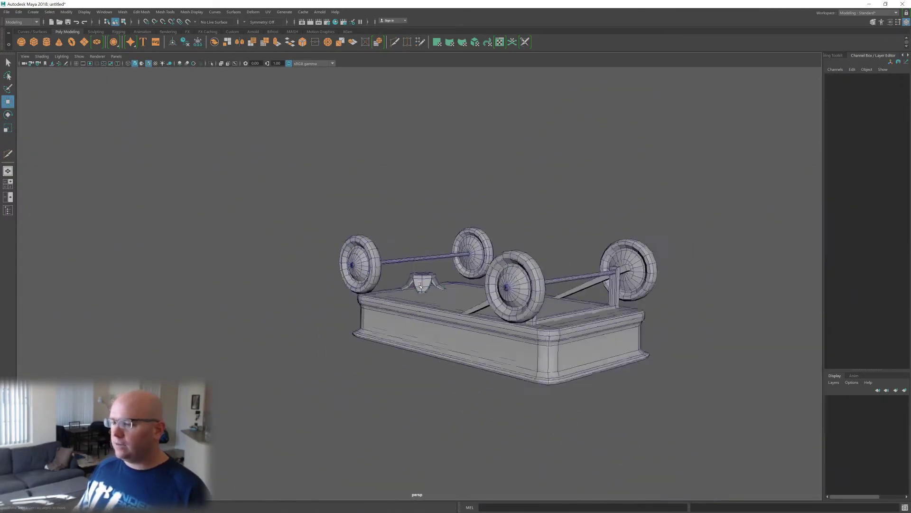
- Flatten the bracket vertically and shift it closer to the deck surface beneath the axle
alt+drag(404, 185, 428, 311)
scroll(422, 303, down, 3)
scroll(480, 335, up, 3)
click(431, 290)
key(r)
key(w)
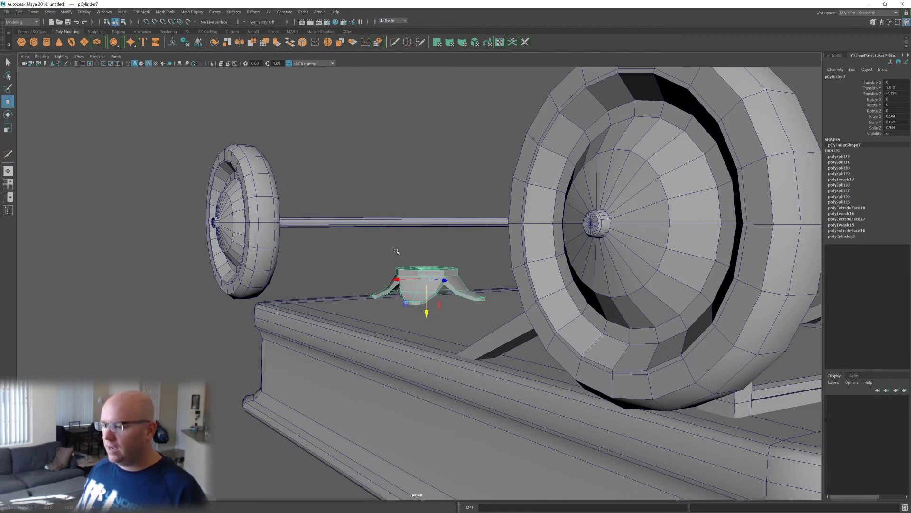
click(396, 251)
alt+drag(396, 252, 417, 263)
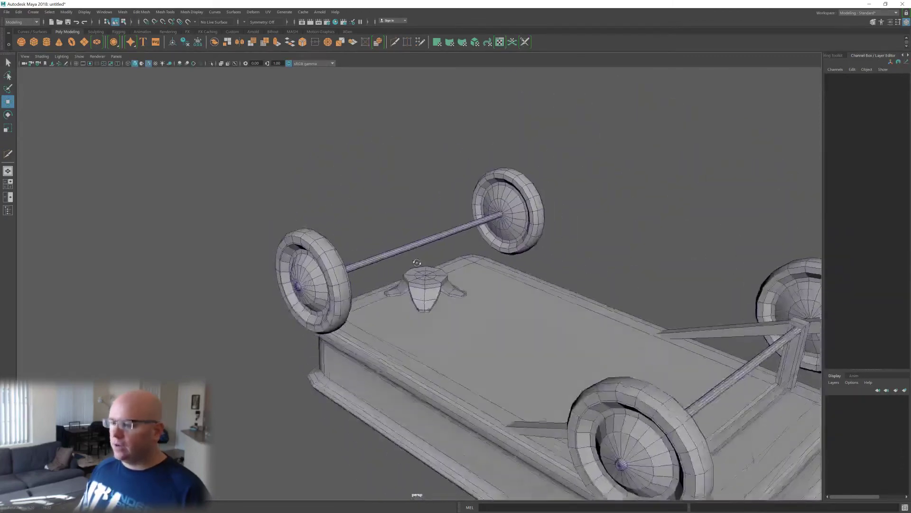
scroll(417, 262, down, 5)
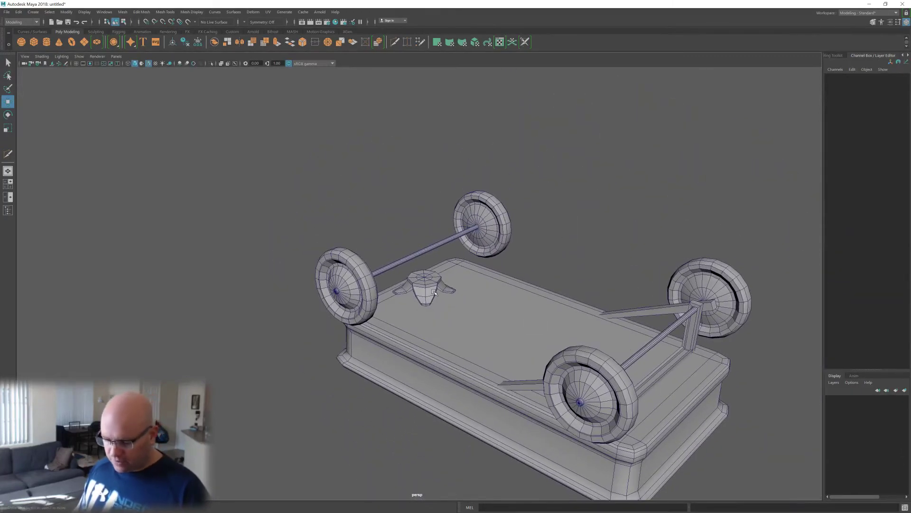
mouse_move(458, 284)
alt+mouse_down()
mouse_move(477, 296)
mouse_move(533, 260)
mouse_move(532, 271)
mouse_move(505, 272)
mouse_move(517, 278)
mouse_move(442, 280)
alt+mouse_up()
scroll(441, 299, up, 3)
alt+drag(413, 229, 437, 255)
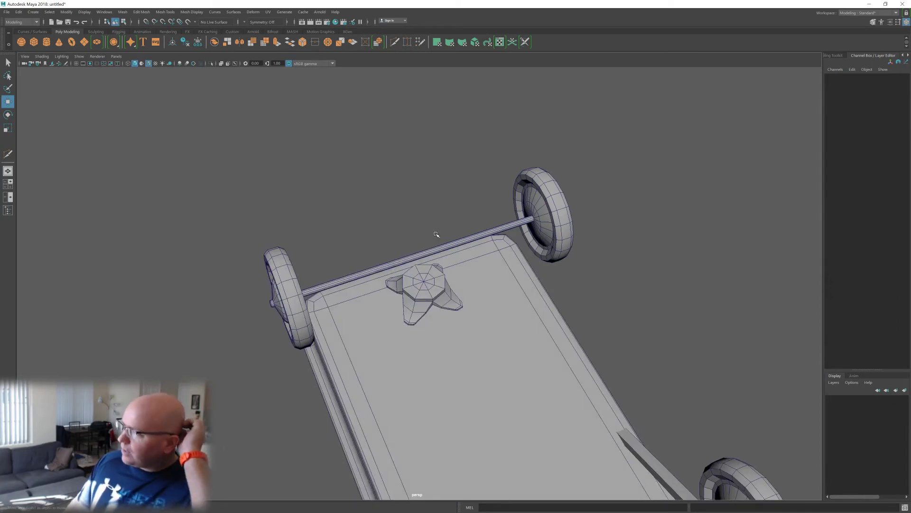
- Inspect the mounting bracket from below and from the wagon's front to judge its fit between the deck and axle
click(450, 284)
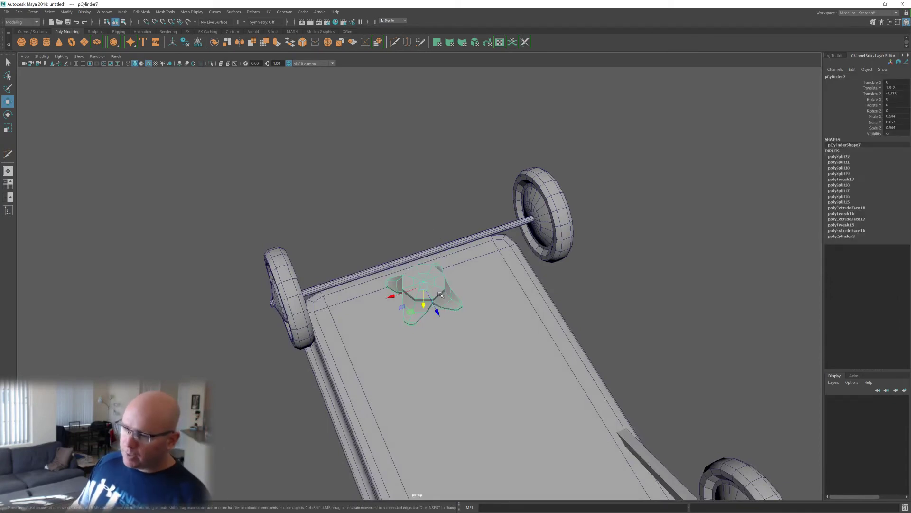
key(f)
alt+drag(439, 291, 474, 287)
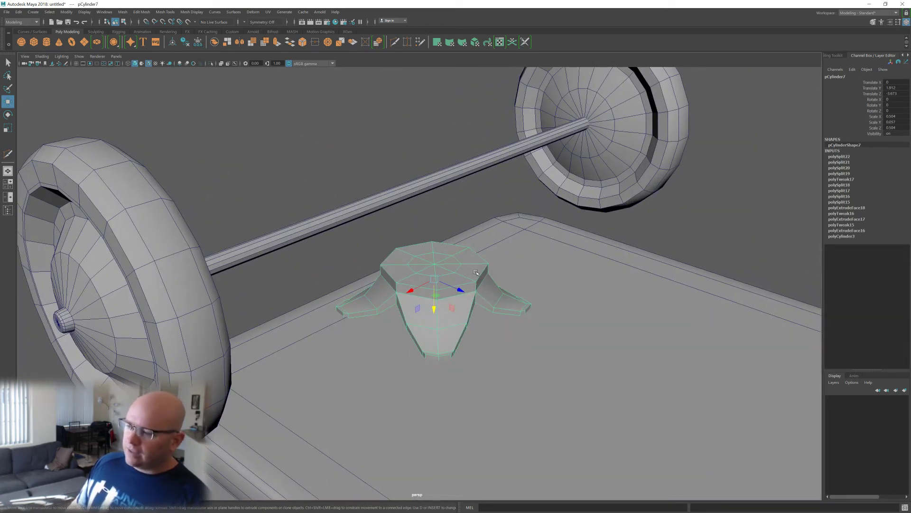
alt+drag(467, 272, 488, 327)
scroll(480, 239, down, 3)
click(480, 238)
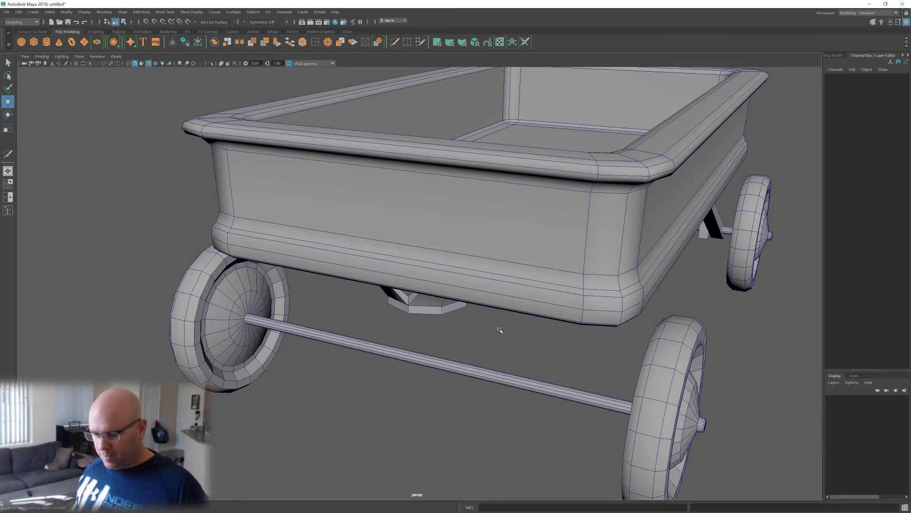
alt+drag(395, 309, 464, 333)
- Create a polygon cube and move it toward the front axle to a Translate Z of about -5.5
shift+right_drag(430, 363, 432, 383)
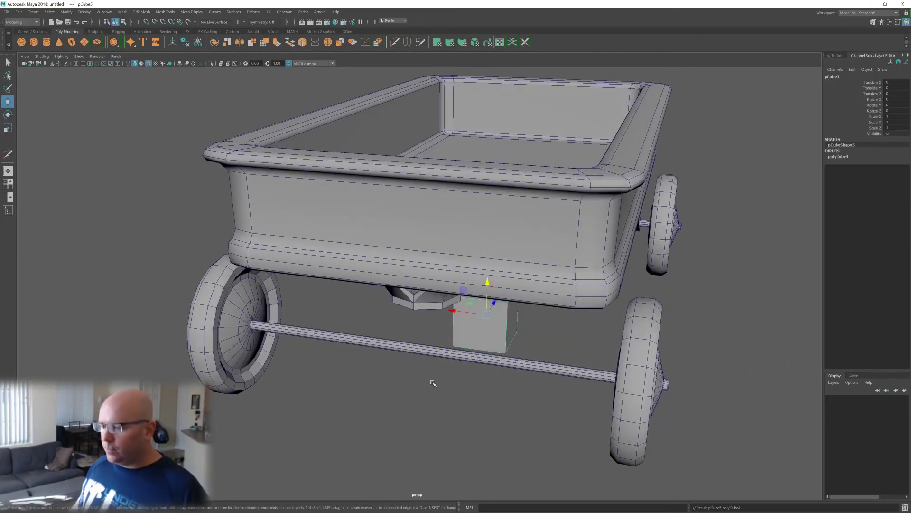
alt+drag(433, 383, 496, 375)
drag(533, 434, 404, 434)
key(ctrl+z)
alt+drag(497, 398, 468, 426)
drag(493, 468, 430, 328)
key(f)
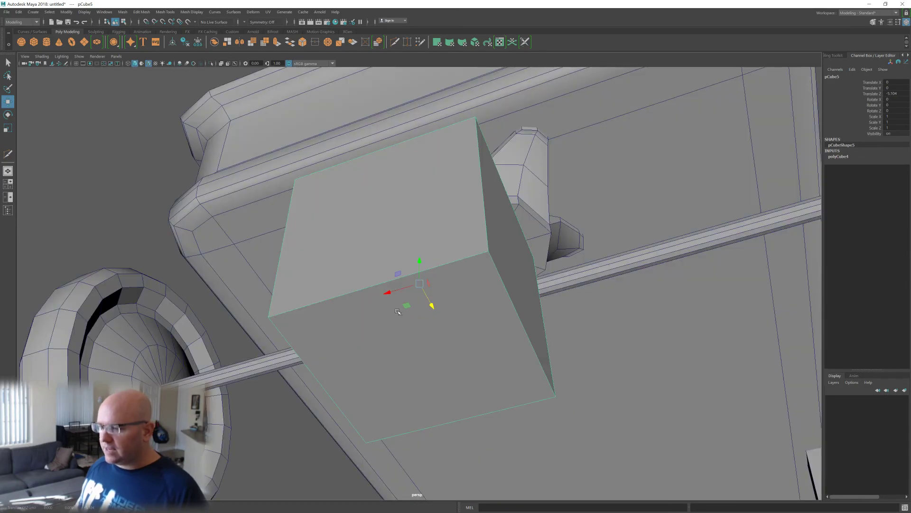
- Vertex-snap the cube to the centre of the mounting bracket, at a Translate Y of about 1.756
scroll(418, 295, down, 2)
key(v)
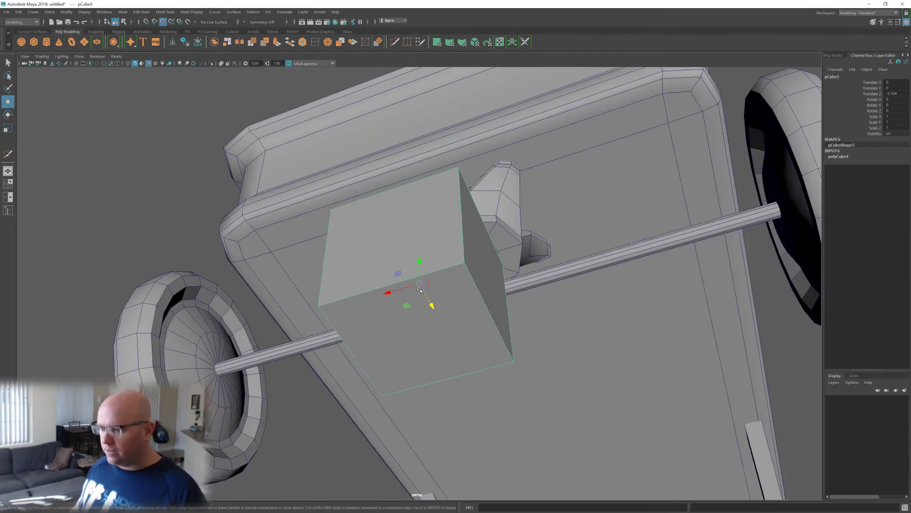
drag(422, 283, 456, 220)
key(alt+x)
key(alt+x)
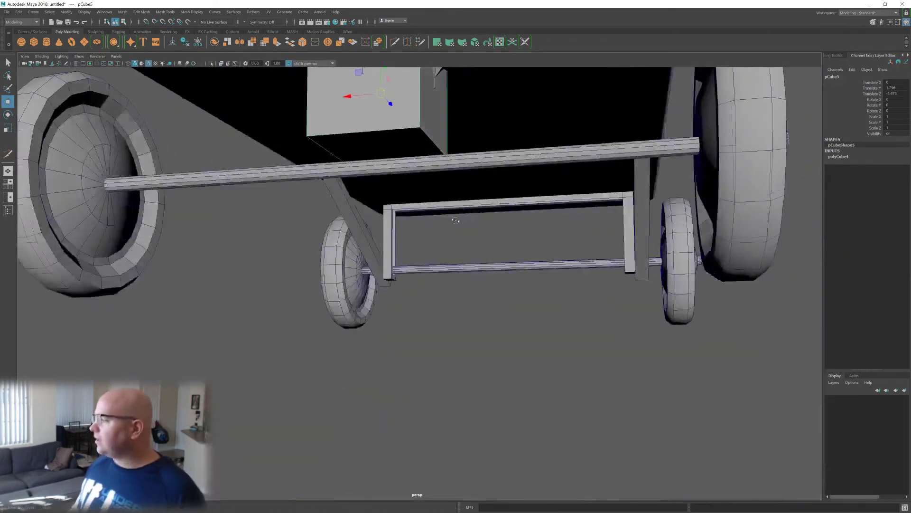
alt+middle_drag(455, 219, 461, 248)
alt+drag(461, 247, 404, 257)
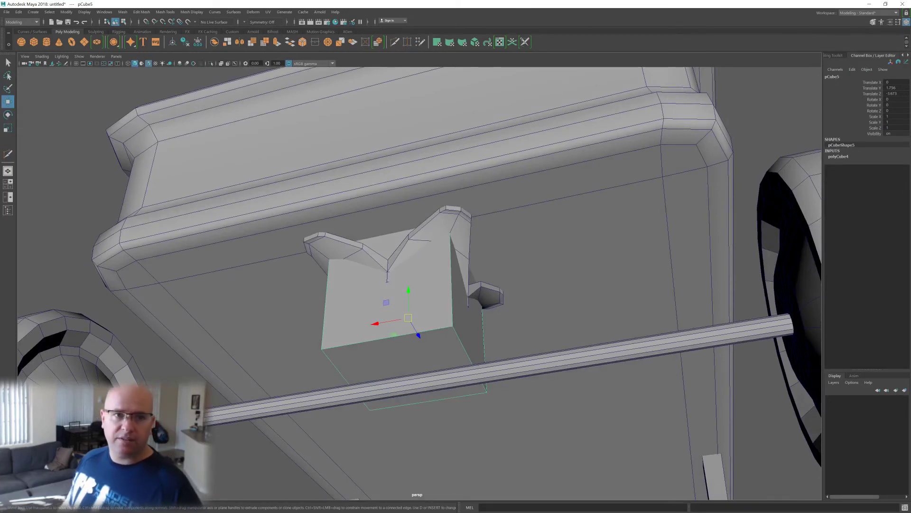
- Flatten the cube vertically into a thin square plate and lower it against the bracket's underside, at a Translate Y of about 1.686
key(alt+Tab)
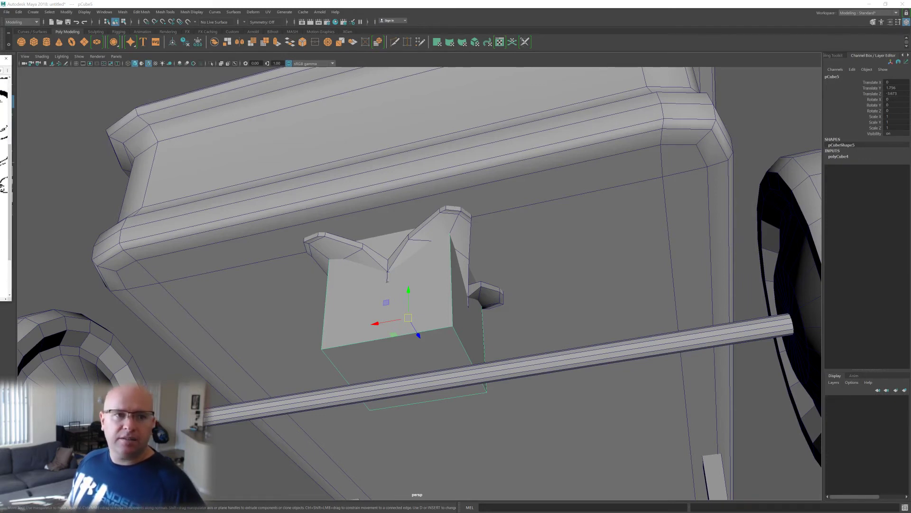
key(alt+Tab)
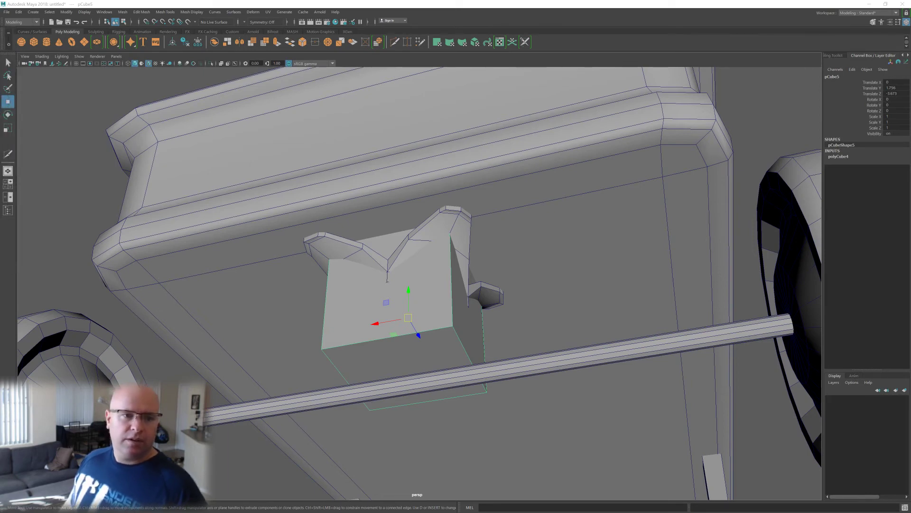
alt+drag(423, 209, 463, 276)
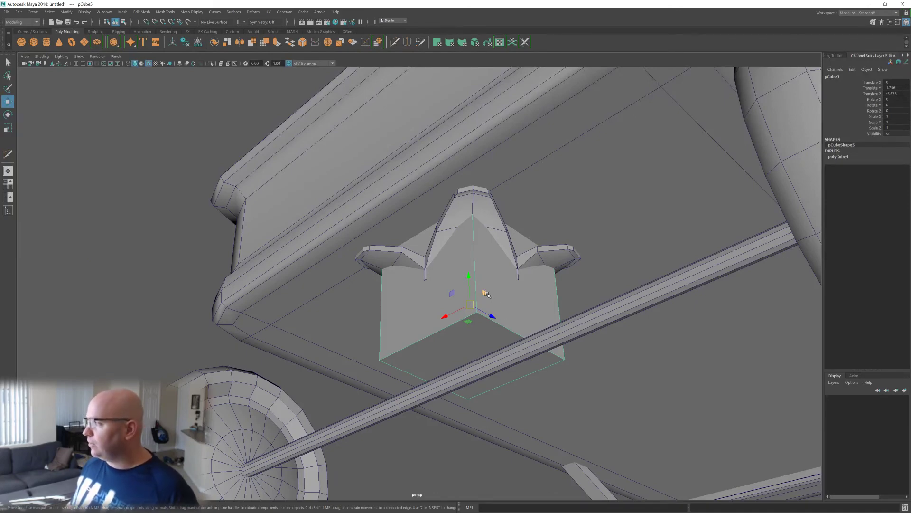
alt+drag(487, 294, 481, 219)
key(r)
key(w)
alt+drag(514, 256, 521, 306)
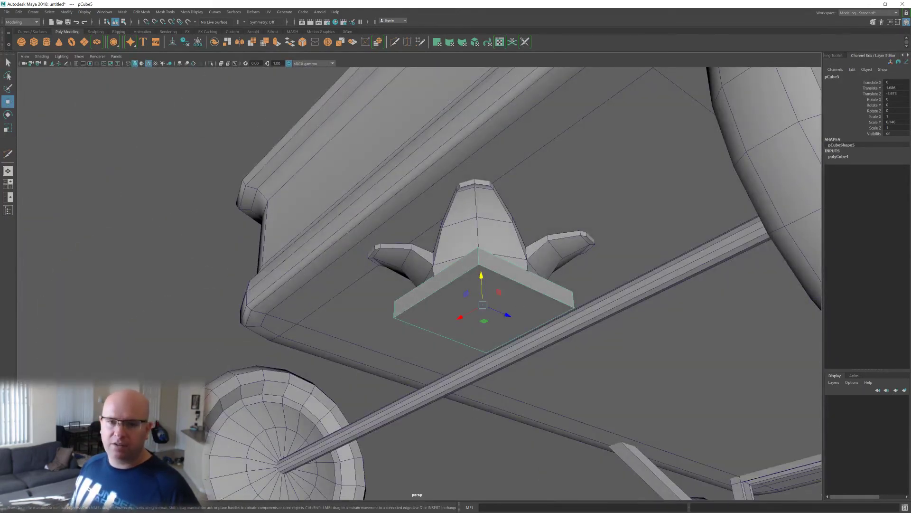
- Switch to the browser's parts drawing and examine how axle support E is shaped and sits on bracket D
alt+drag(526, 266, 557, 293)
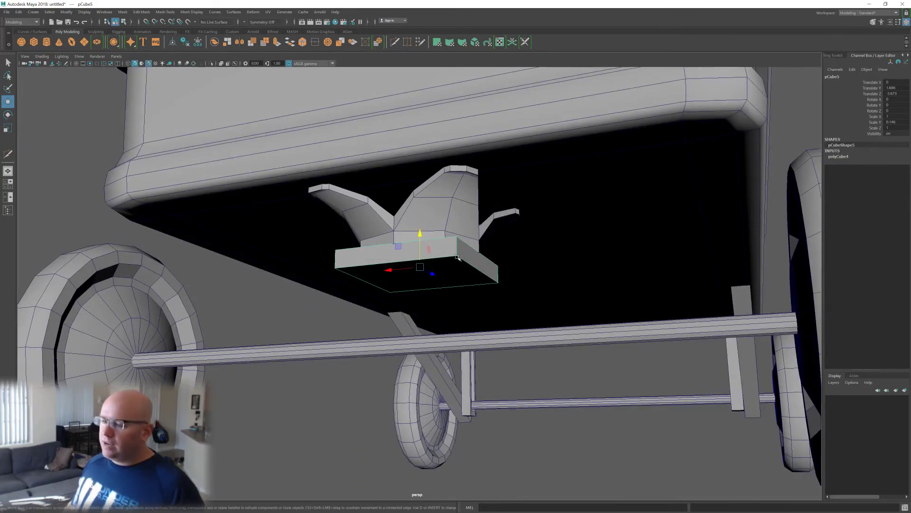
mouse_move(458, 258)
alt+mouse_down()
mouse_move(448, 239)
mouse_move(415, 254)
mouse_move(465, 264)
alt+mouse_up()
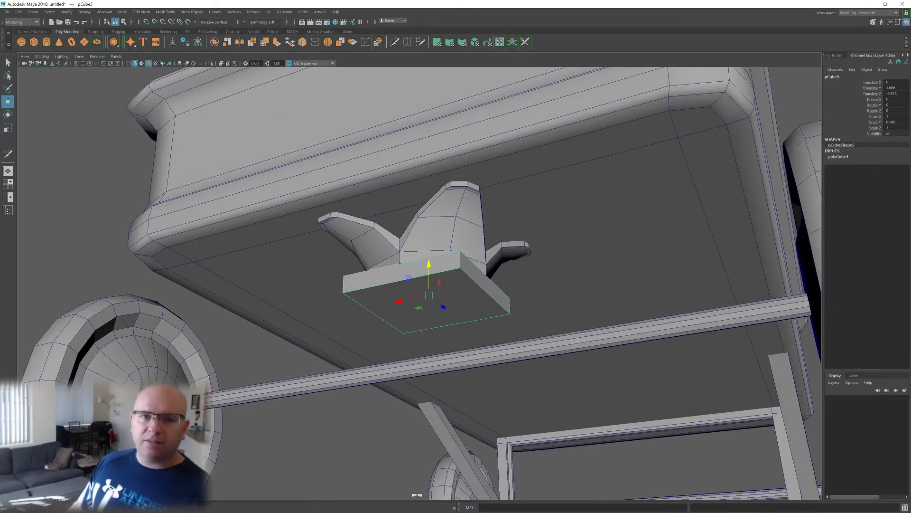
key(alt+Tab)
drag(328, 56, 348, 54)
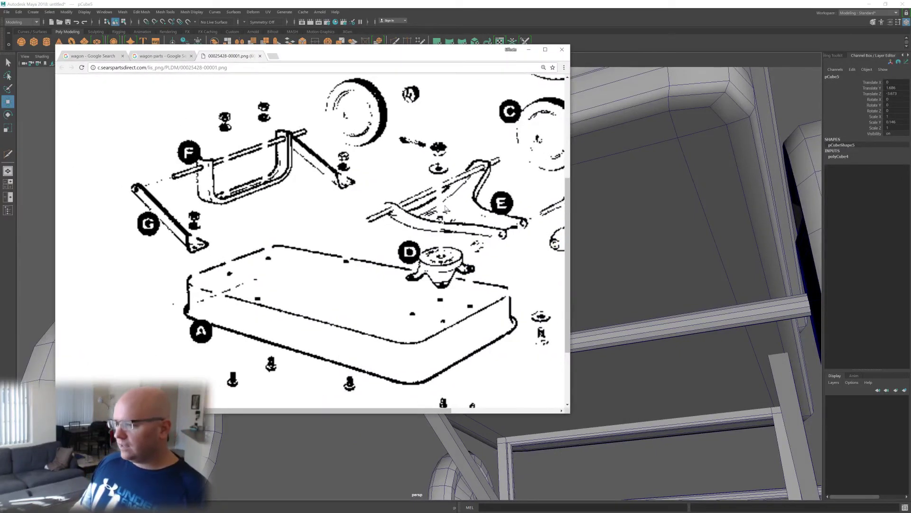
ctrl+scroll(445, 208, up, 2)
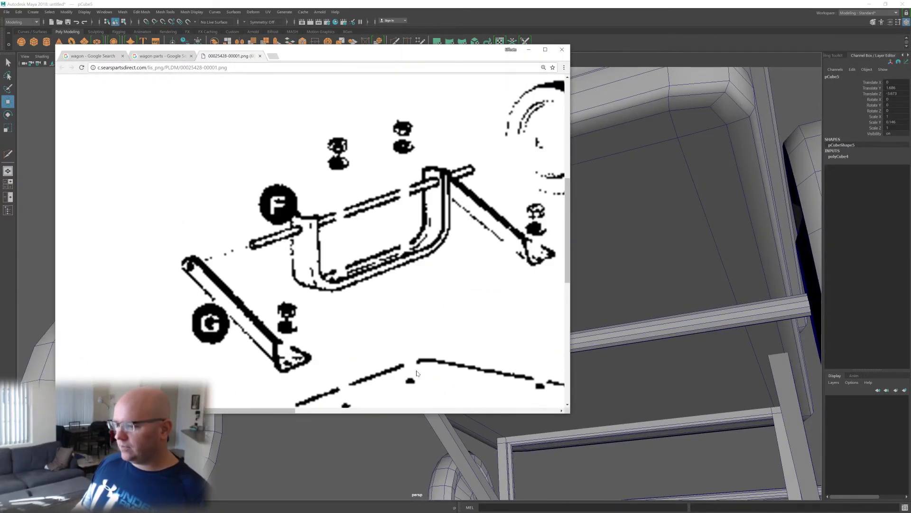
drag(292, 410, 460, 410)
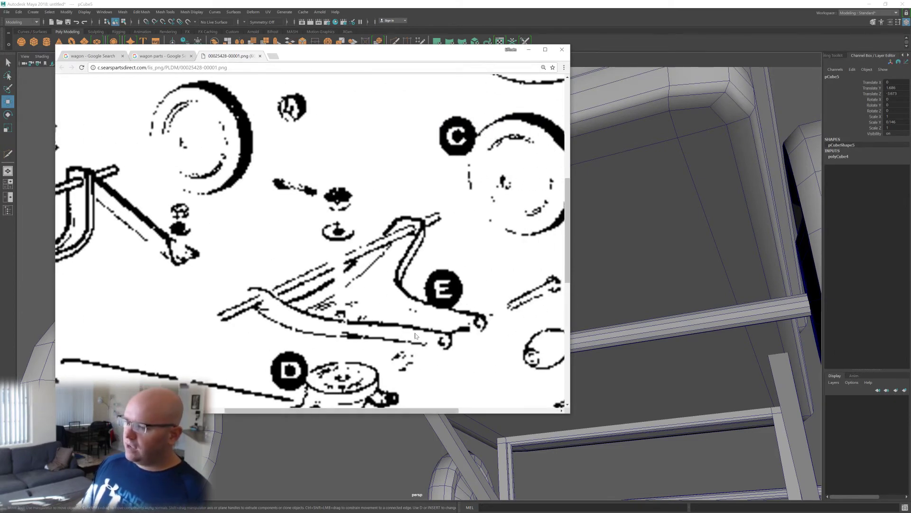
scroll(441, 150, down, 3)
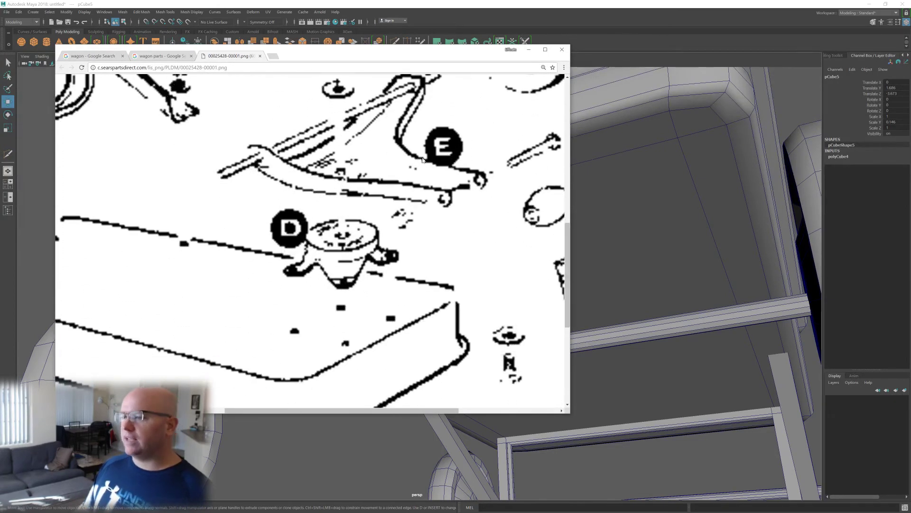
scroll(441, 150, up, 1)
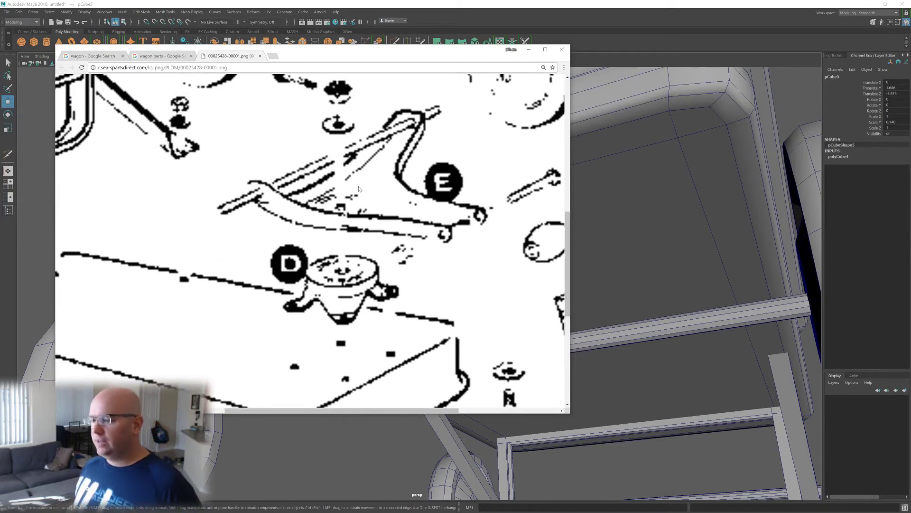
drag(462, 59, 0, 95)
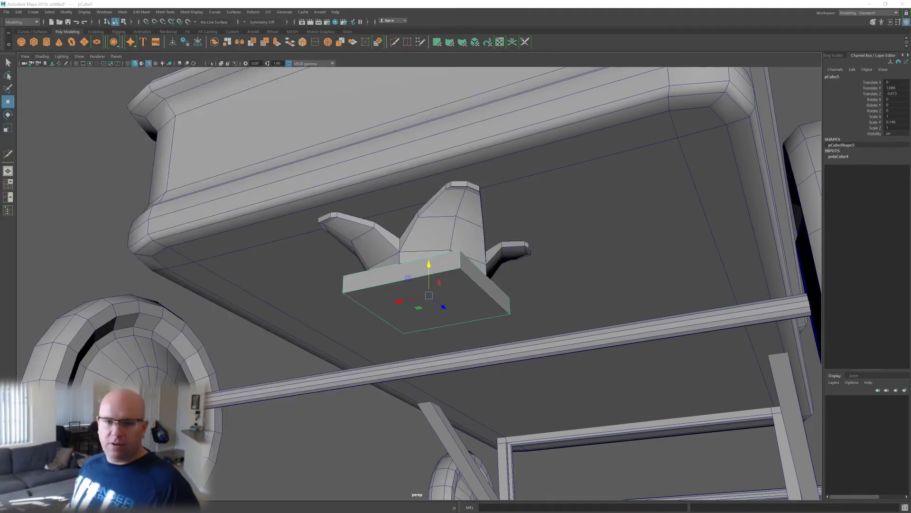
- Select the plate's front face and its two side faces for the support's arms
alt+drag(506, 261, 471, 268)
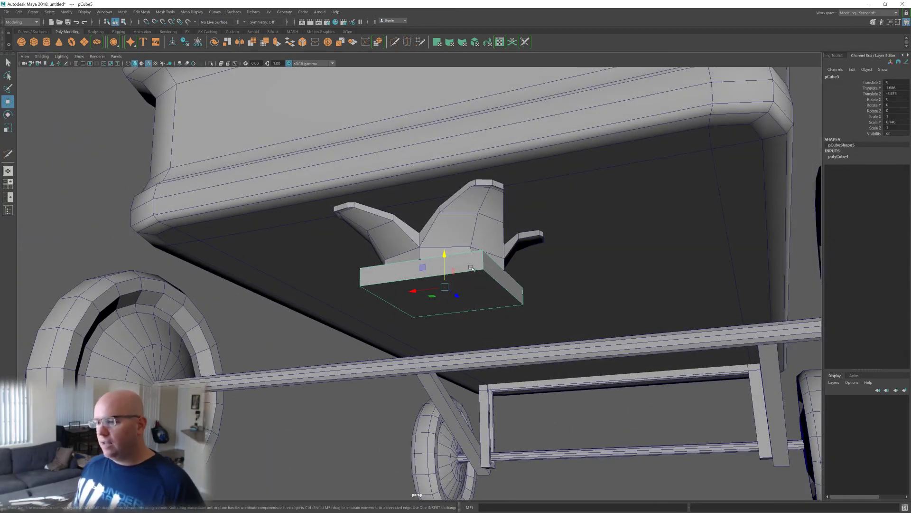
right_click(504, 285)
click(503, 303)
click(445, 268)
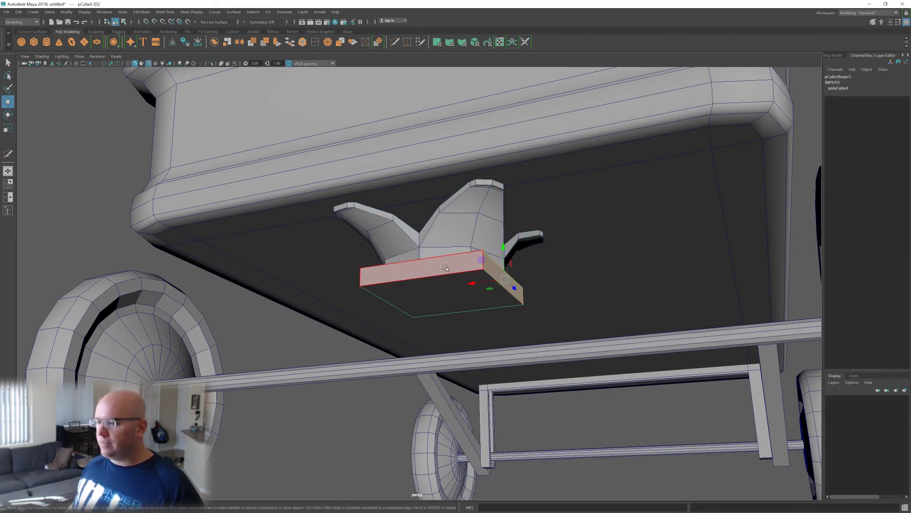
shift+click(444, 267)
alt+drag(403, 270, 493, 280)
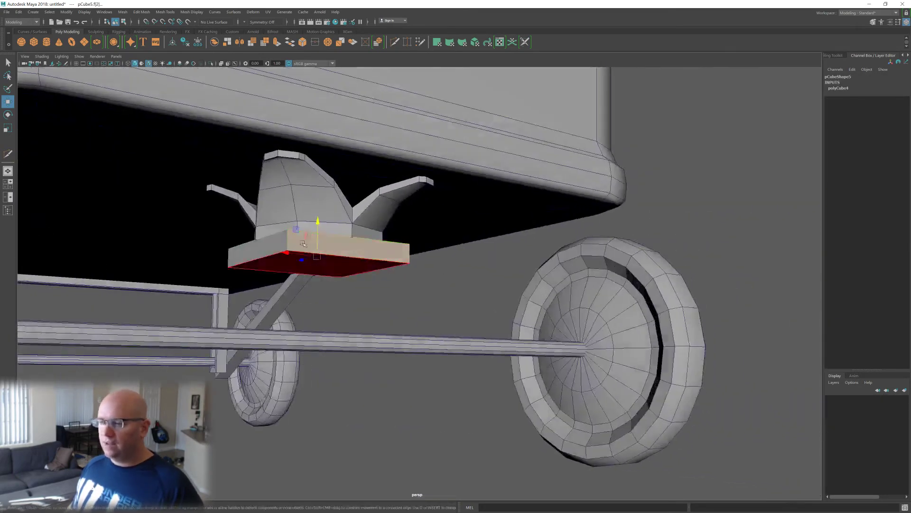
shift+click(270, 247)
alt+drag(271, 246, 375, 279)
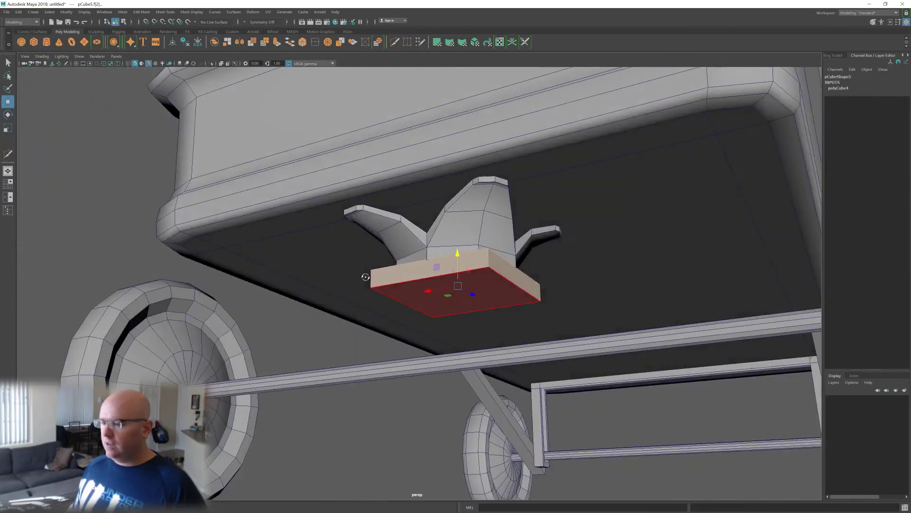
- Extrude the three selected faces outward with a Local Translate Z of 0.734 and Keep Faces Together off
shift+right_click(437, 274)
click(435, 294)
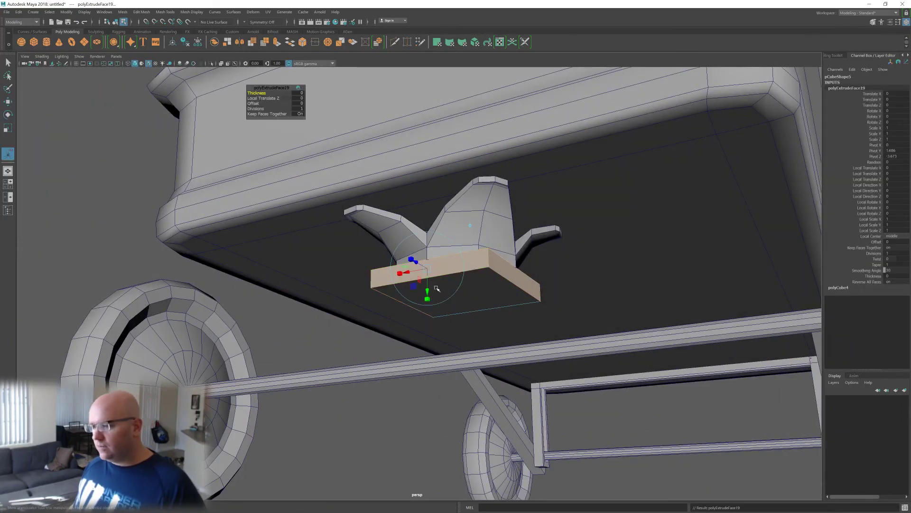
drag(420, 264, 440, 238)
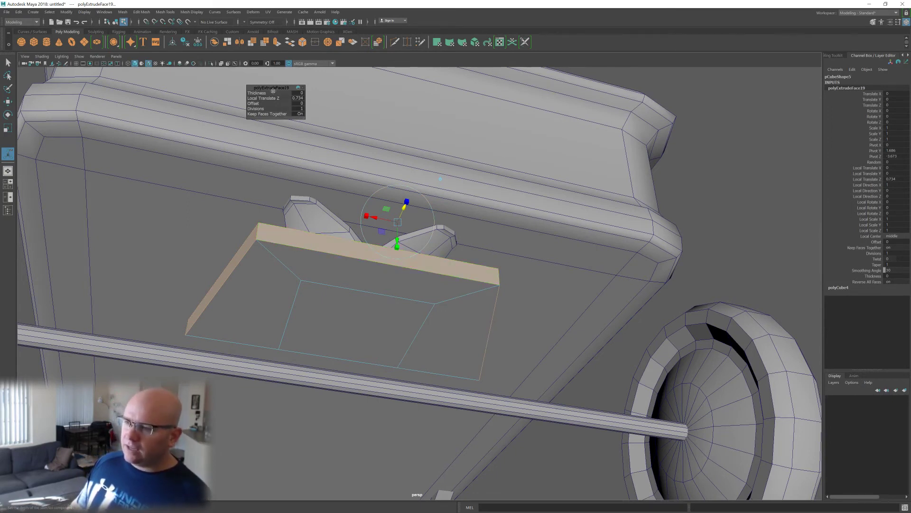
drag(273, 91, 502, 98)
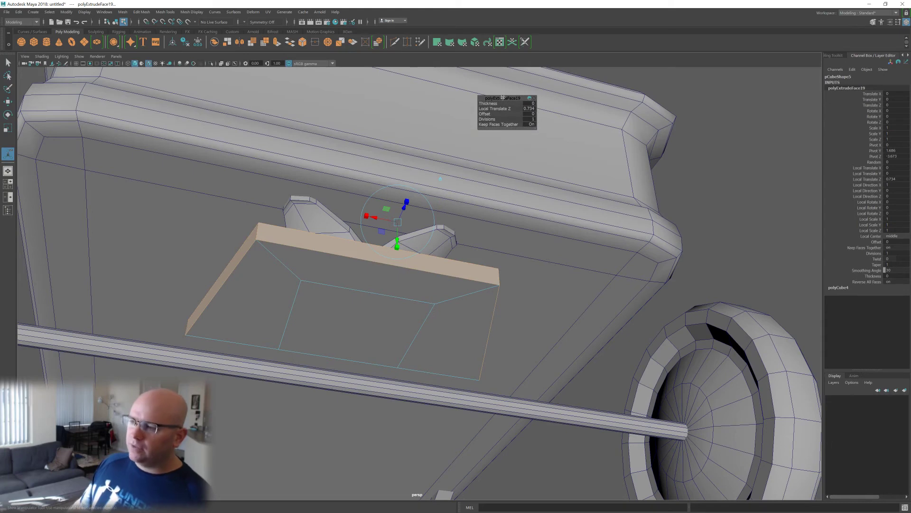
click(531, 125)
- Lengthen the three extruded arms to a Local Translate Z of 1.398 and check their reach against the axle
mouse_move(438, 372)
alt+mouse_down()
mouse_move(429, 348)
mouse_move(433, 368)
alt+mouse_up()
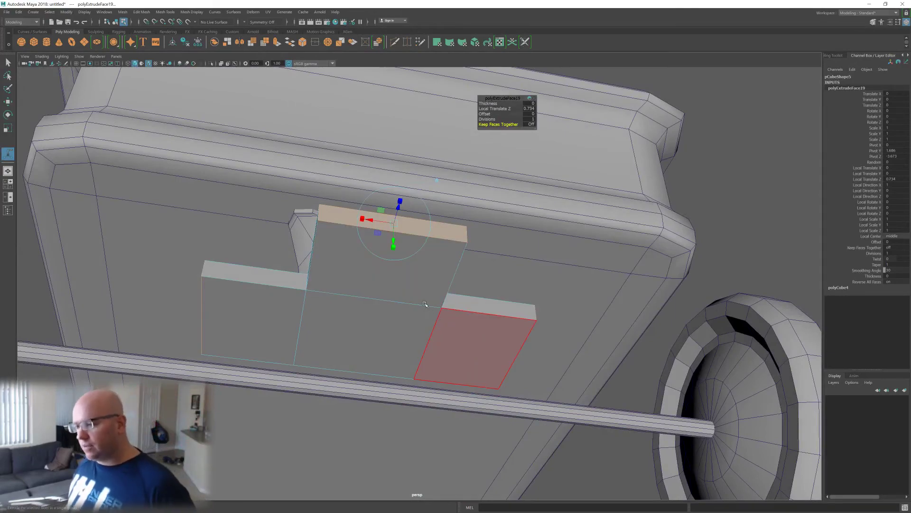
alt+drag(442, 322, 421, 320)
alt+drag(383, 261, 440, 298)
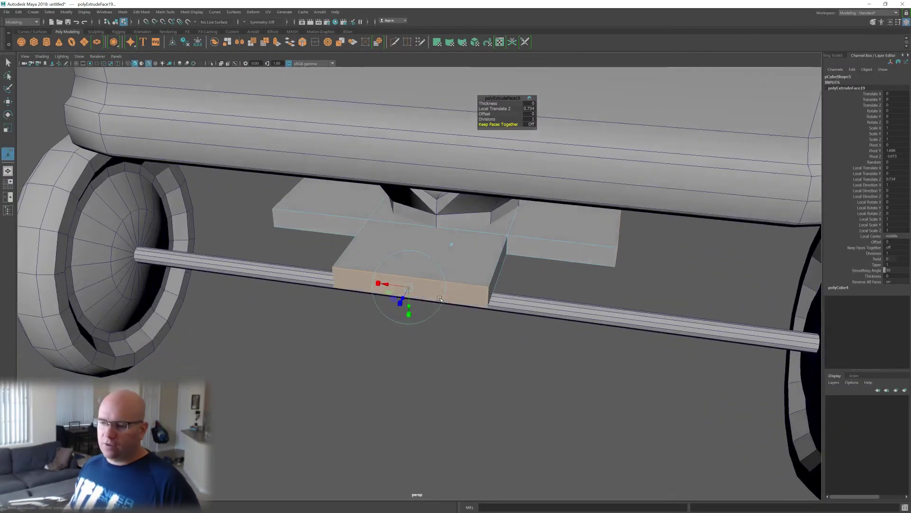
alt+drag(398, 277, 559, 253)
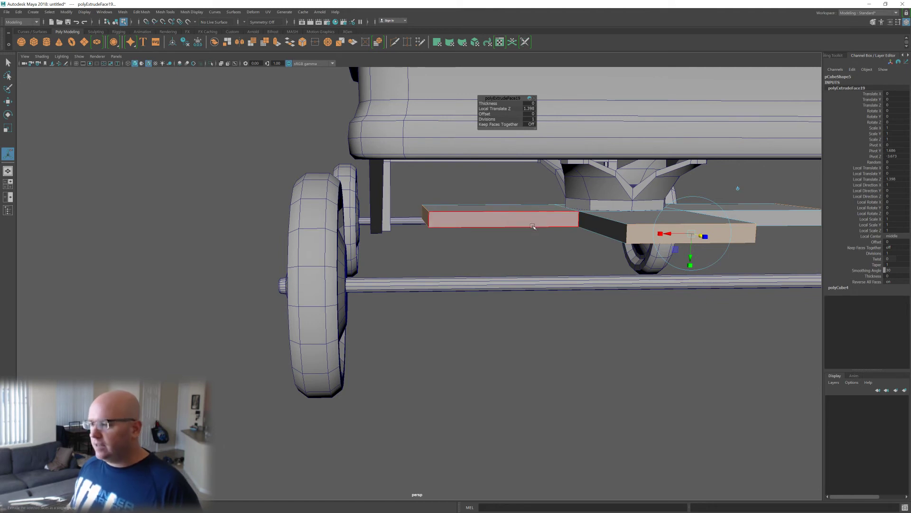
mouse_move(594, 227)
alt+mouse_down()
mouse_move(593, 281)
mouse_move(589, 222)
alt+mouse_up()
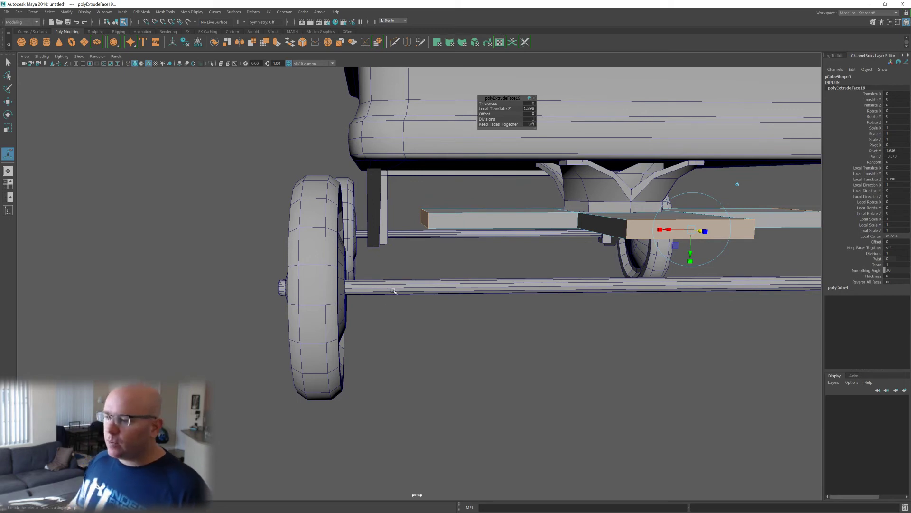
alt+drag(555, 272, 372, 291)
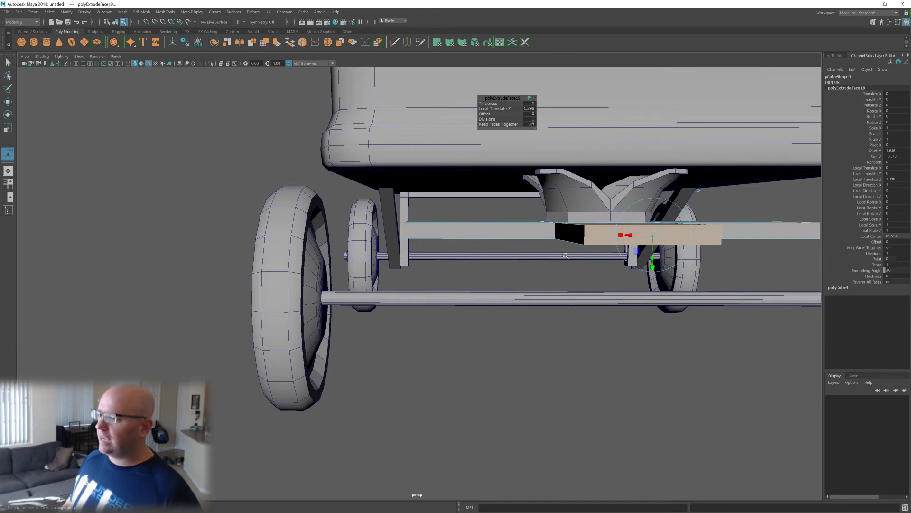
- Lower the end faces of the three arms so the arms slope down toward the axle
alt+drag(638, 264, 589, 243)
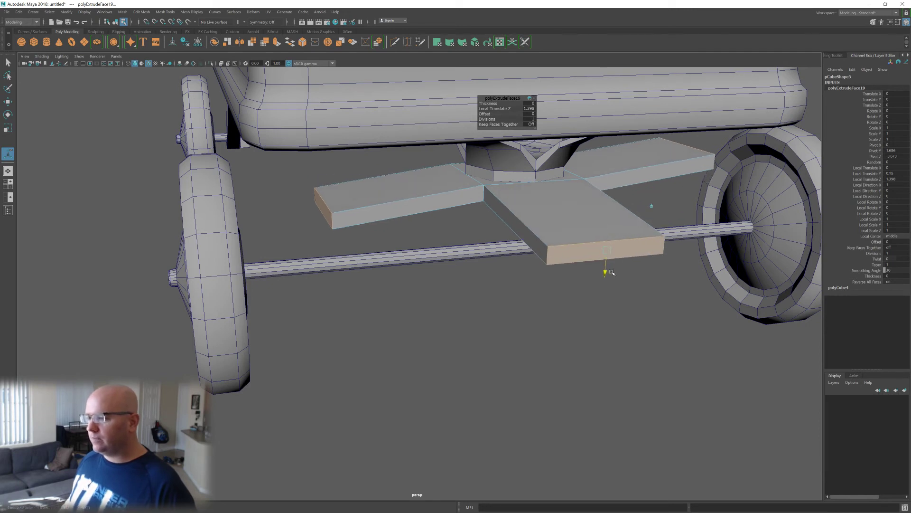
key(w)
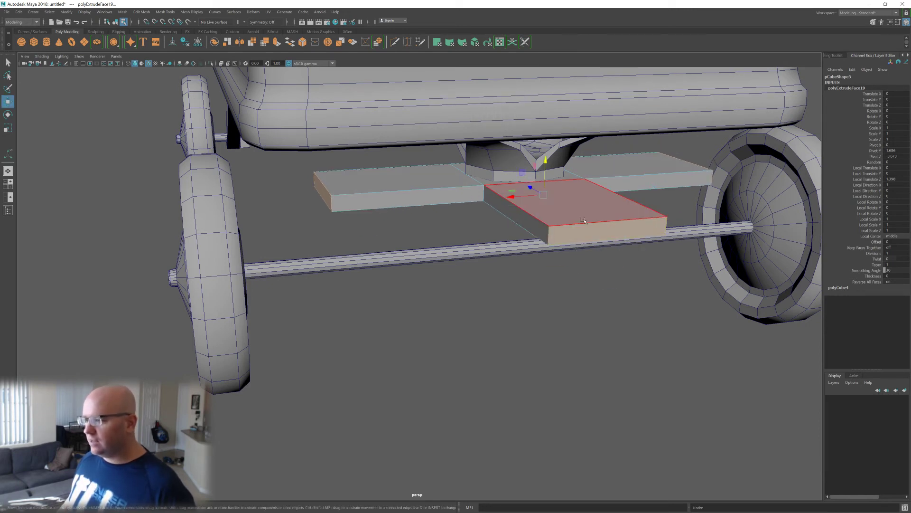
drag(546, 164, 606, 216)
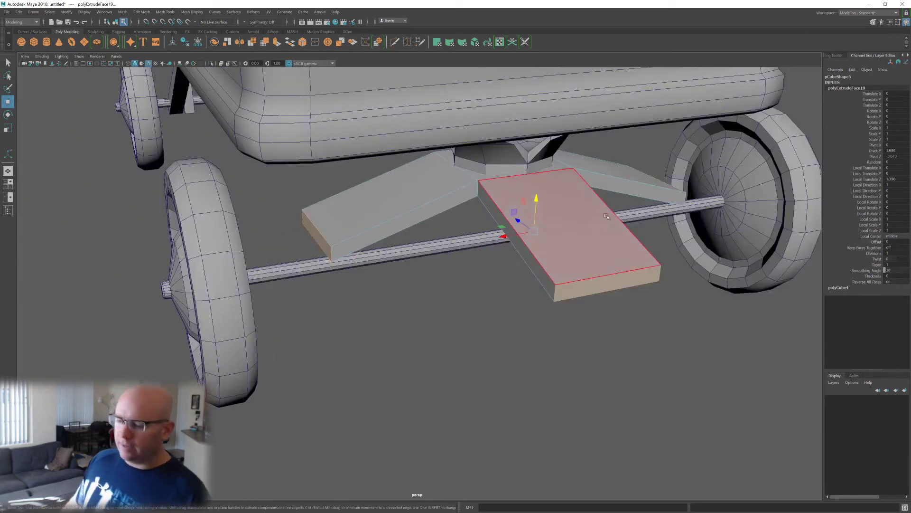
- Compare the support's smoothed and unsmoothed display to judge the shape of its three arms
key(3)
key(1)
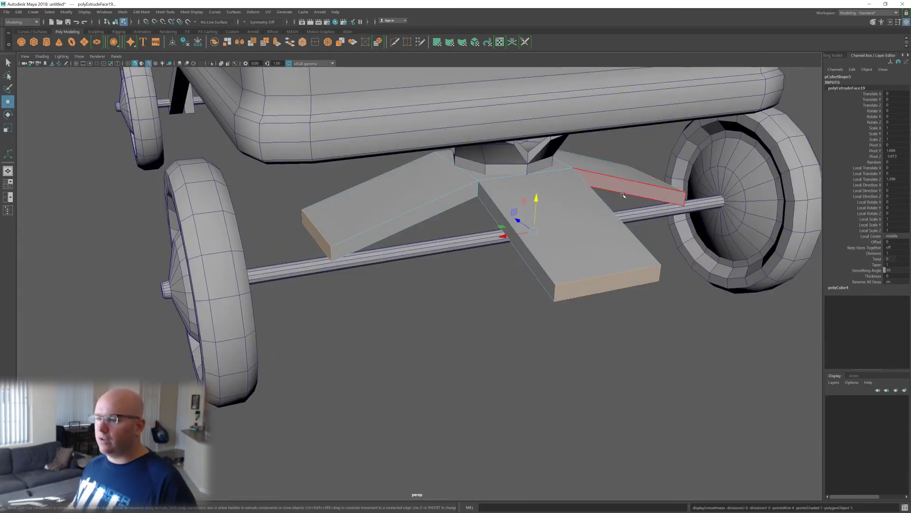
key(2)
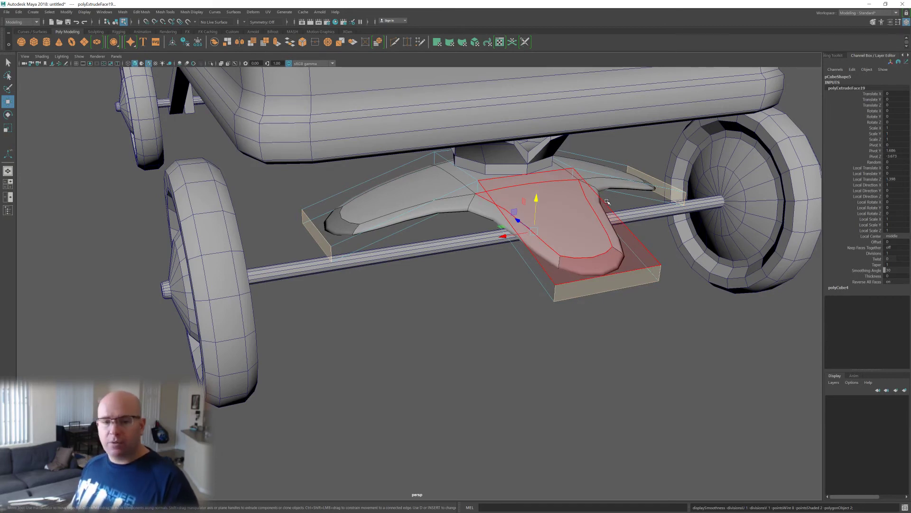
key(1)
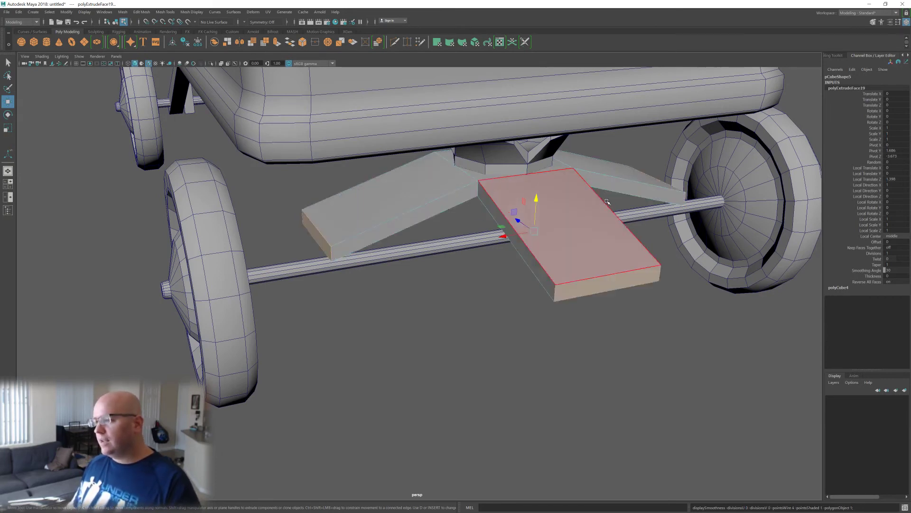
- Enable Display Subdivisions, set the support's Preview Division Levels to 1, and show its smoothed shape with the cage
alt+drag(563, 246, 567, 237)
right_drag(567, 237, 585, 216)
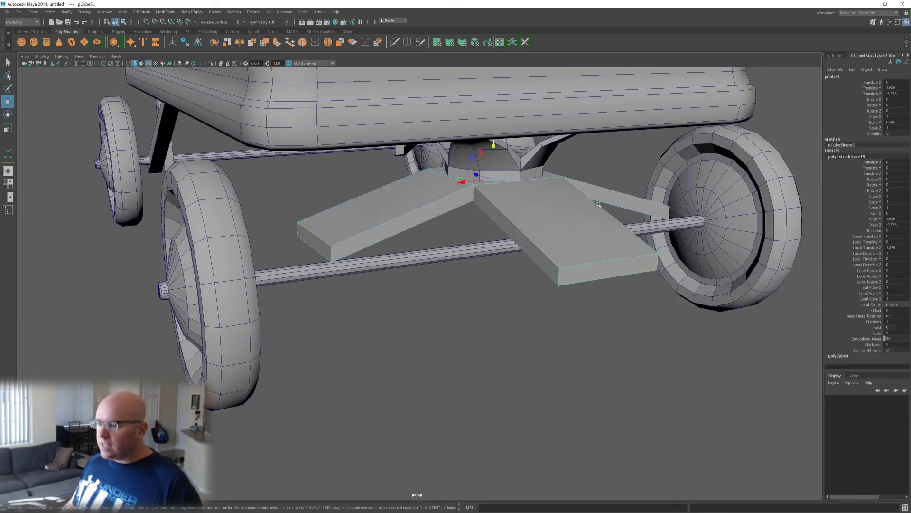
key(ctrl+a)
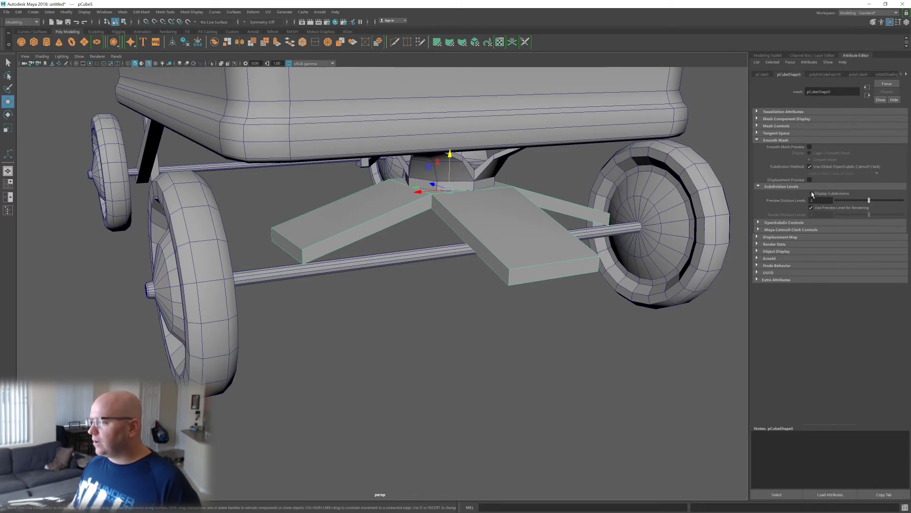
drag(820, 200, 778, 203)
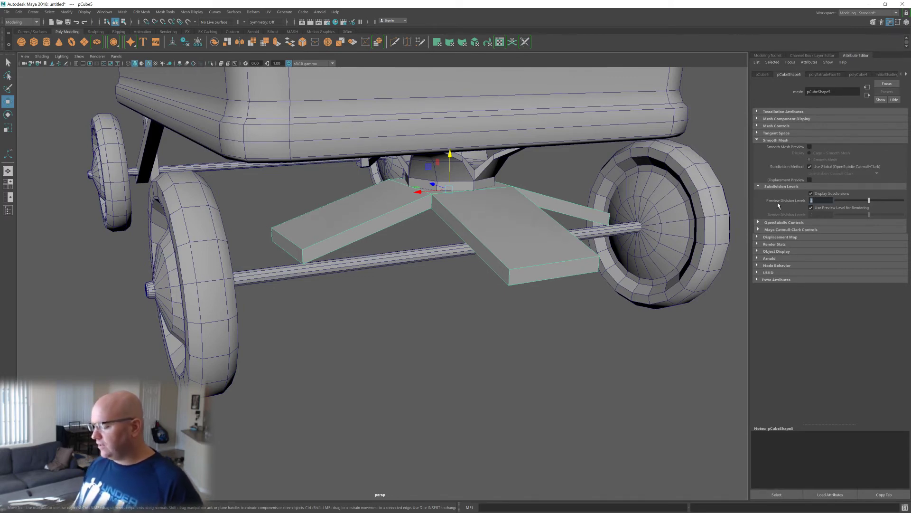
alt+drag(356, 266, 371, 276)
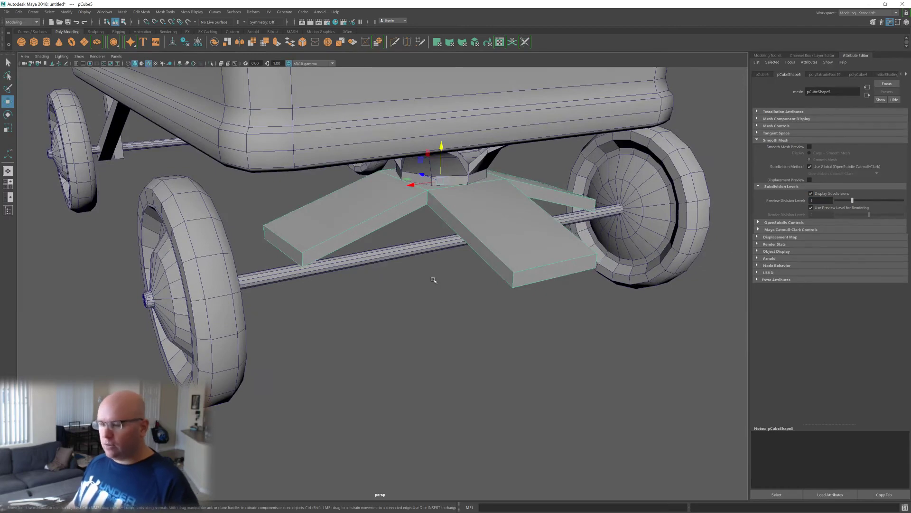
key(3)
alt+drag(433, 280, 480, 277)
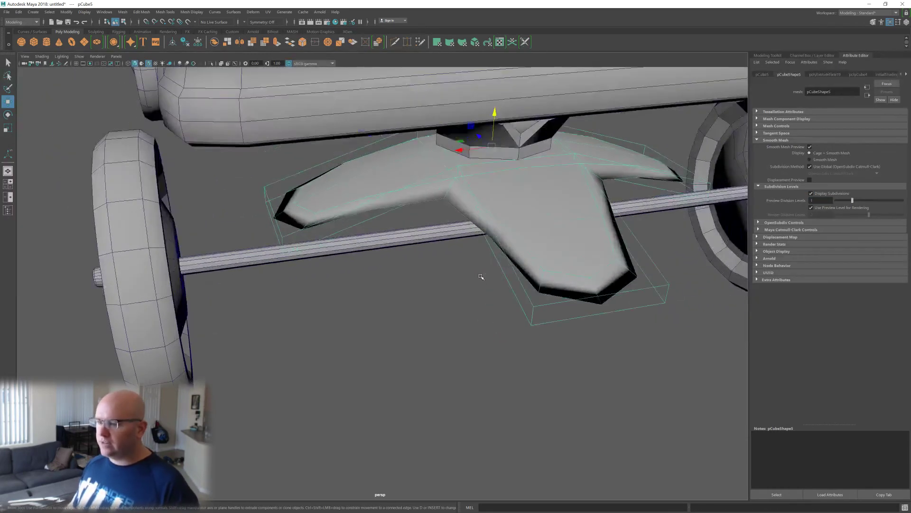
alt+drag(554, 264, 525, 276)
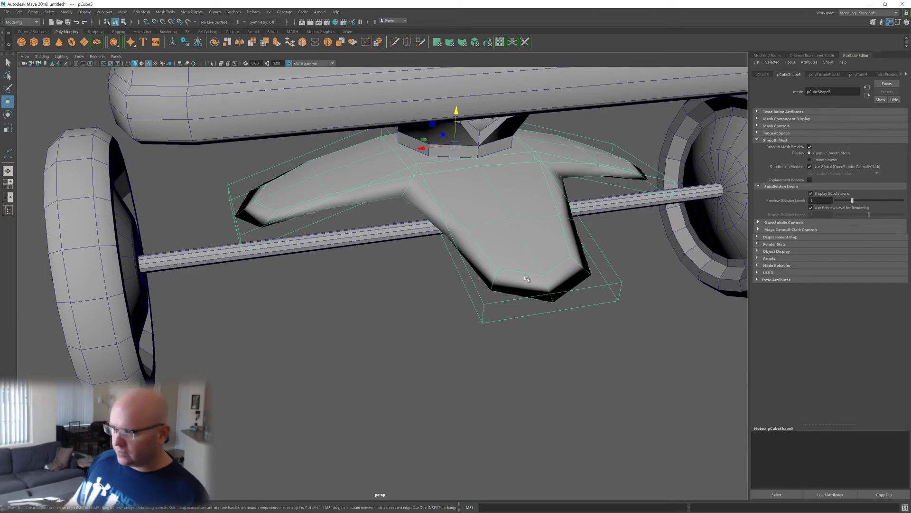
alt+drag(527, 279, 513, 269)
mouse_move(528, 269)
alt+mouse_down()
mouse_move(520, 266)
mouse_move(534, 263)
mouse_move(521, 273)
alt+mouse_up()
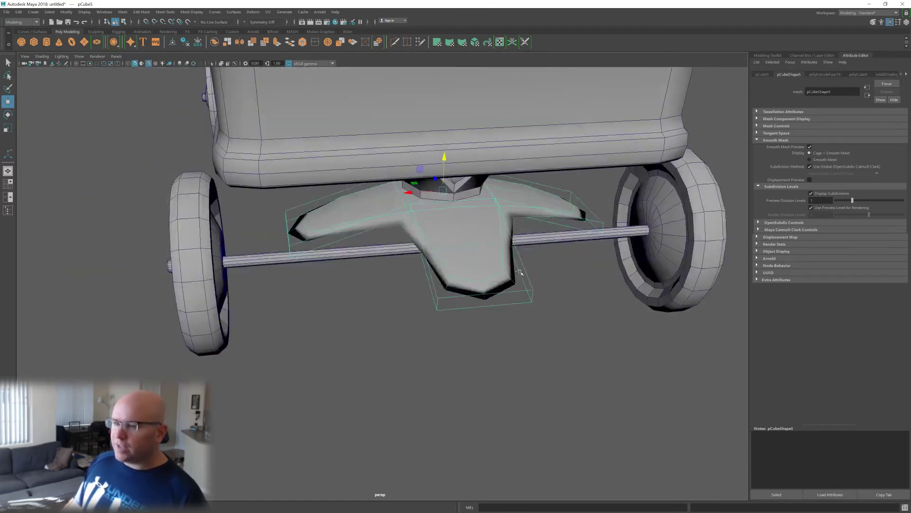
- Lower the end faces of the support's two side arms to the height of the axle
alt+drag(389, 232, 399, 237)
right_drag(476, 265, 488, 289)
click(489, 290)
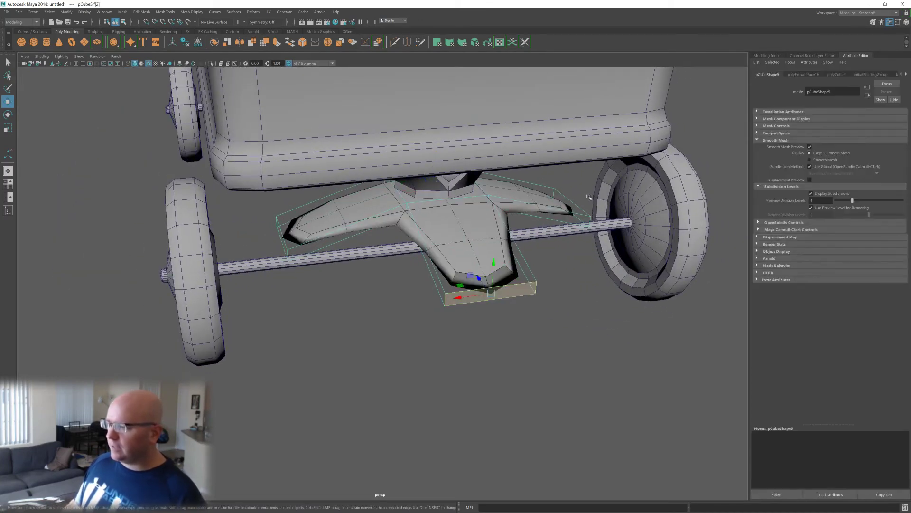
alt+drag(489, 289, 494, 269)
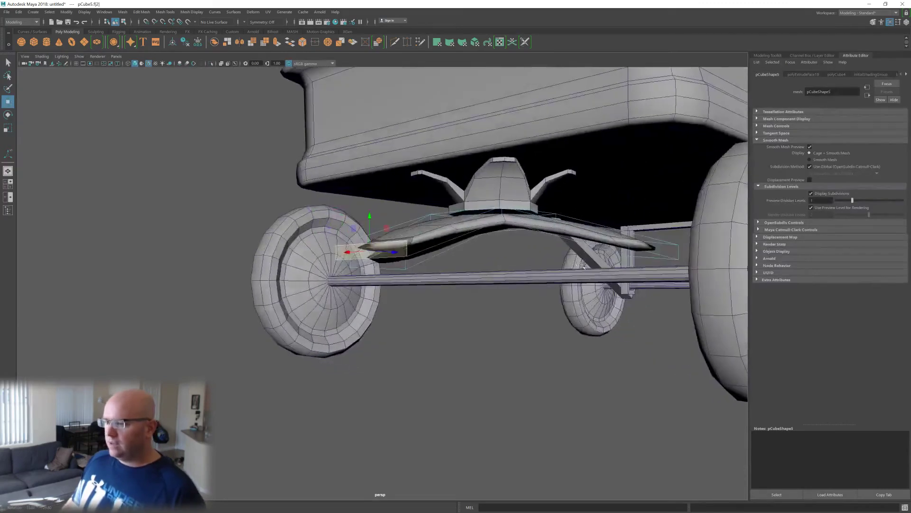
click(648, 247)
alt+drag(641, 246, 319, 237)
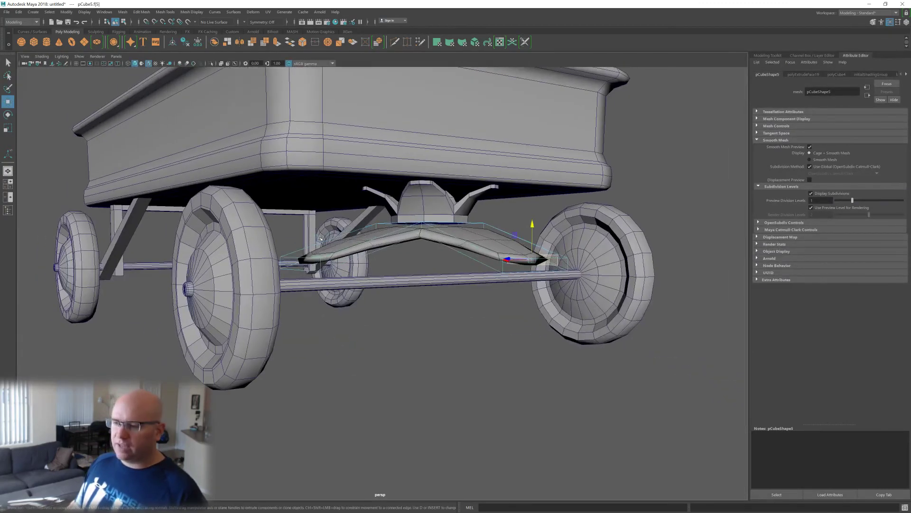
drag(432, 231, 431, 250)
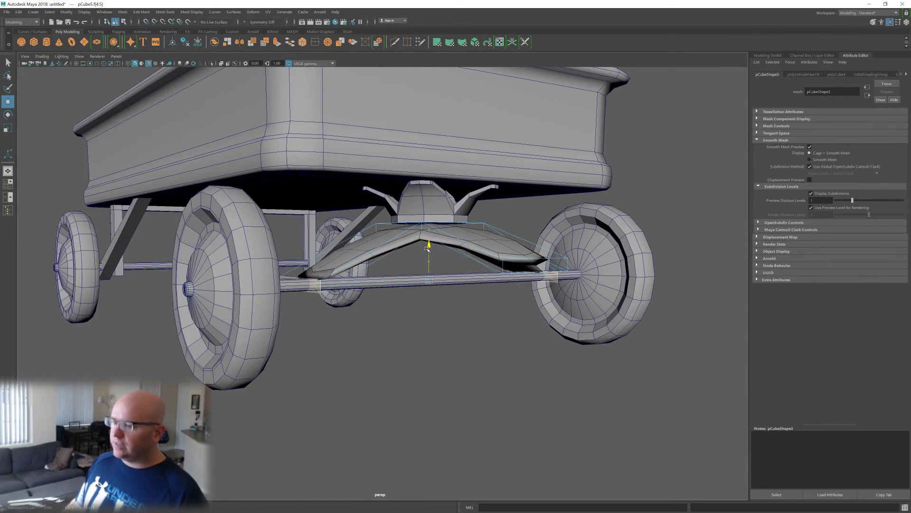
- Examine the arm ends from the front and side against the axle, wheels and wagon body
alt+drag(428, 246, 438, 272)
click(494, 288)
key(r)
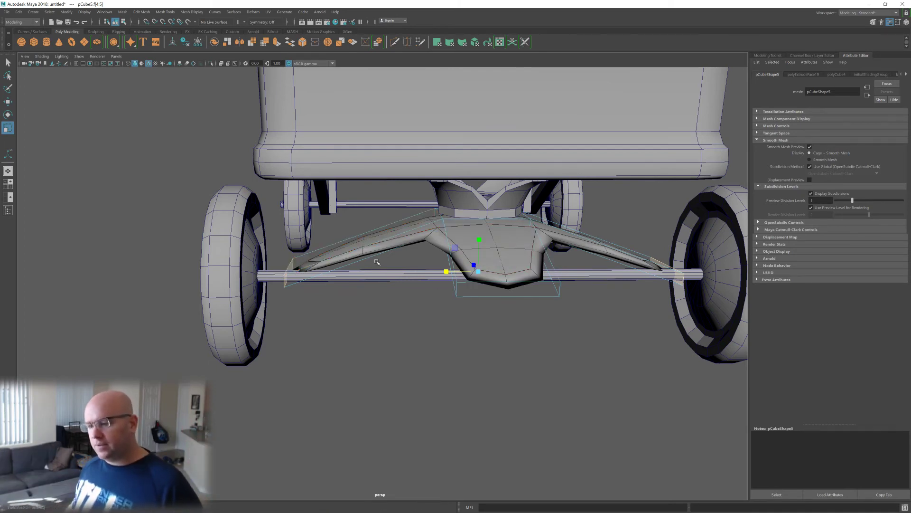
alt+drag(377, 262, 454, 308)
alt+drag(503, 326, 517, 267)
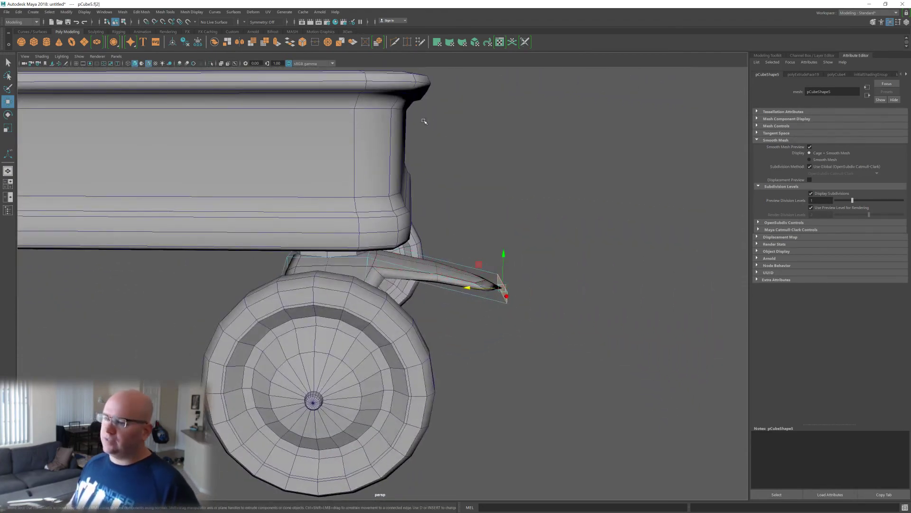
alt+drag(424, 121, 421, 180)
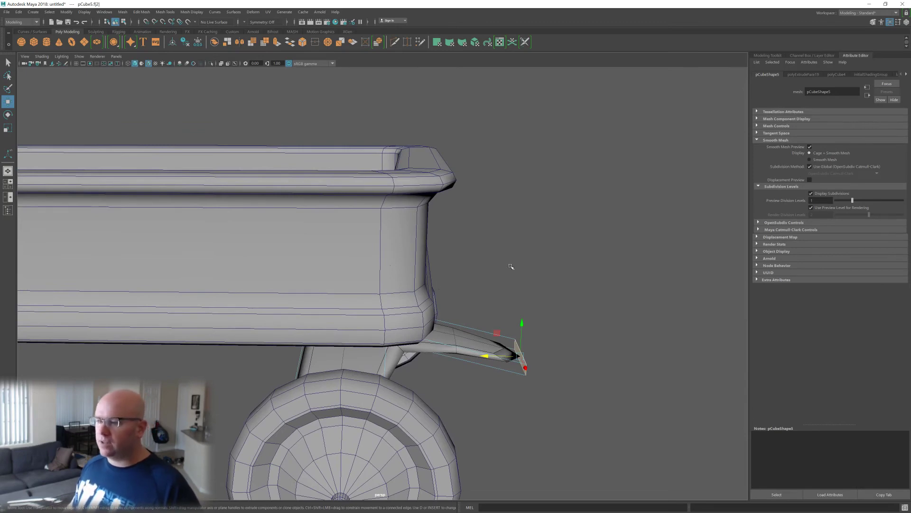
alt+drag(511, 267, 494, 279)
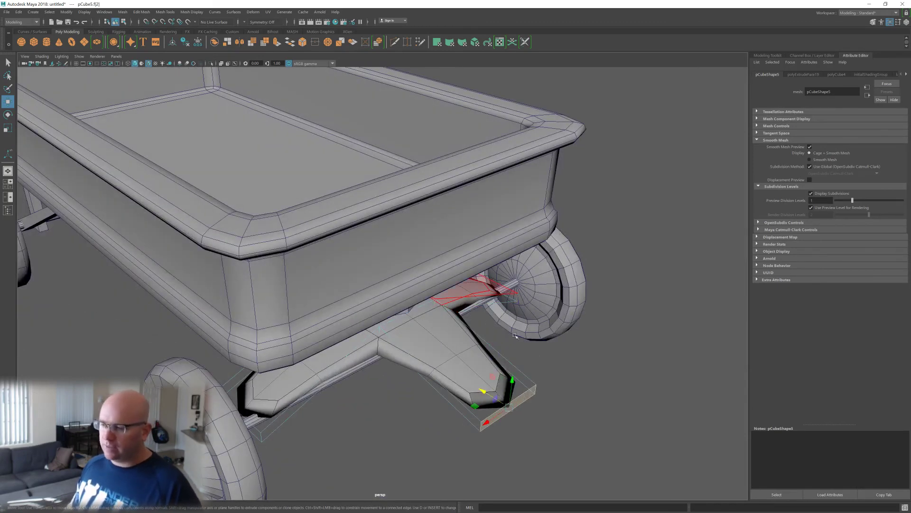
- Select the support's central top face directly beneath the mounting bracket, using X-ray display to see through the wagon
alt+drag(516, 336, 486, 360)
click(474, 357)
right_drag(489, 363, 590, 317)
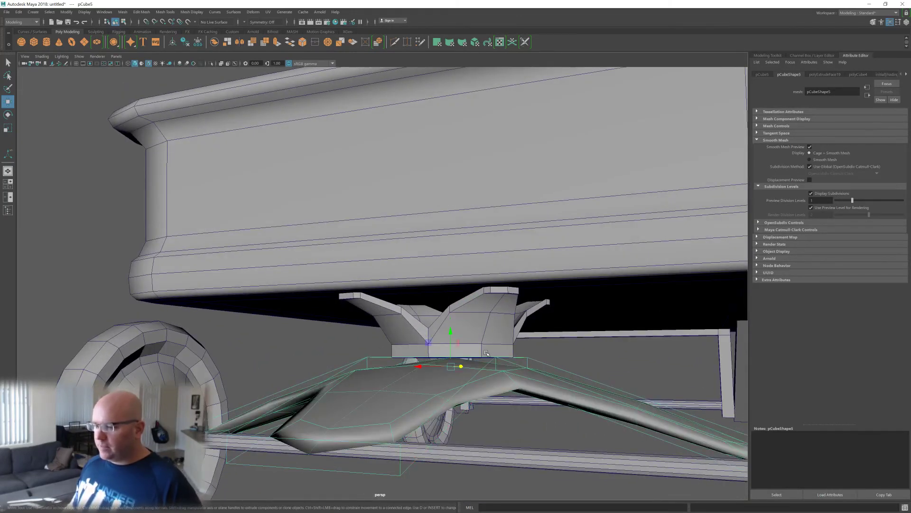
alt+drag(427, 352, 452, 352)
right_drag(452, 351, 453, 362)
mouse_move(453, 361)
alt+mouse_down()
mouse_move(468, 361)
mouse_move(430, 339)
alt+mouse_up()
key(alt+x)
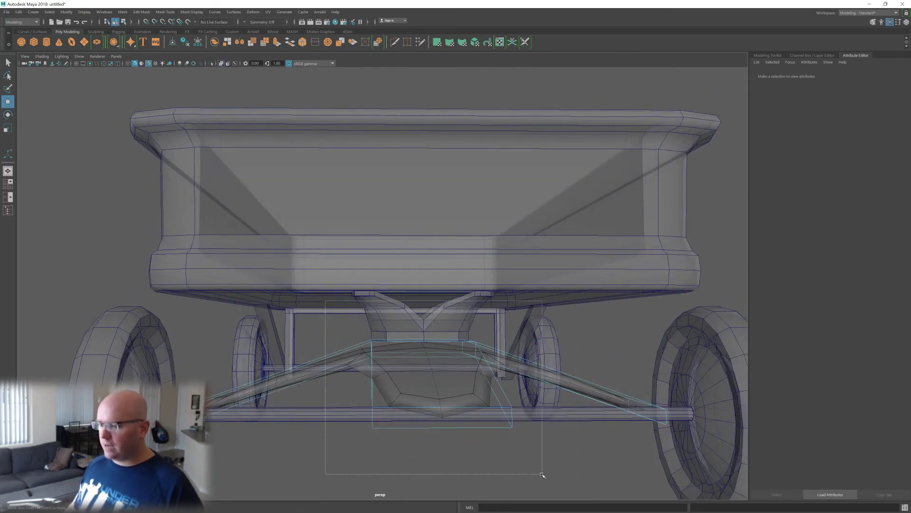
drag(542, 473, 542, 474)
mouse_move(429, 341)
mouse_down()
mouse_move(426, 353)
mouse_move(490, 385)
mouse_up()
key(alt+x)
click(489, 384)
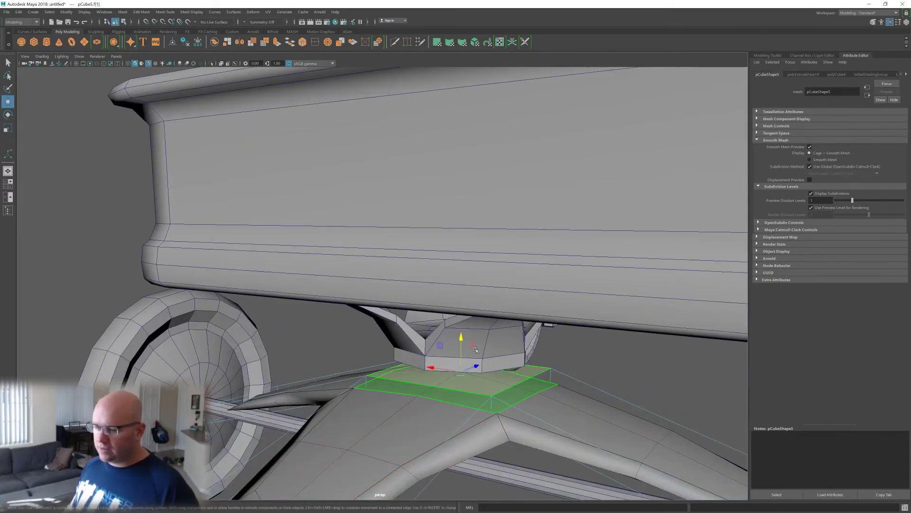
- Extrude the support's central top face without thickness and scale the new face slightly inward
scroll(475, 349, up, 2)
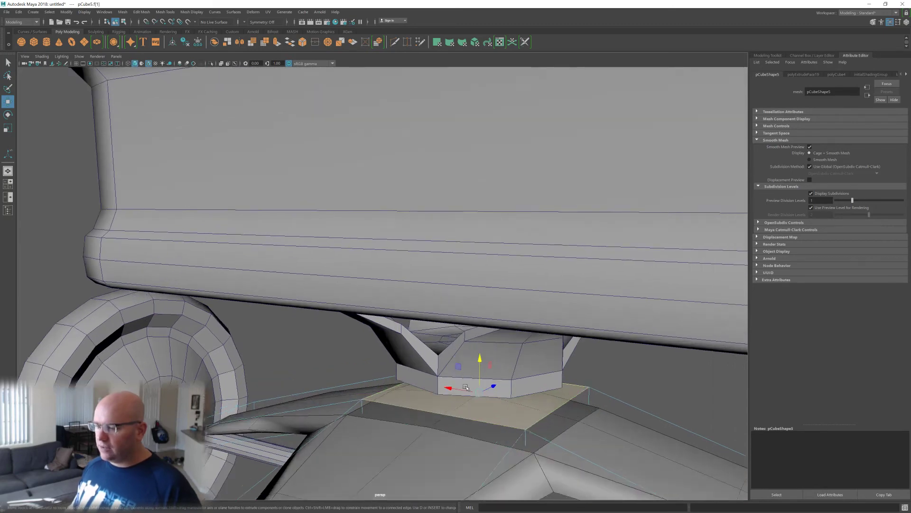
alt+drag(466, 387, 470, 378)
shift+right_drag(470, 377, 469, 370)
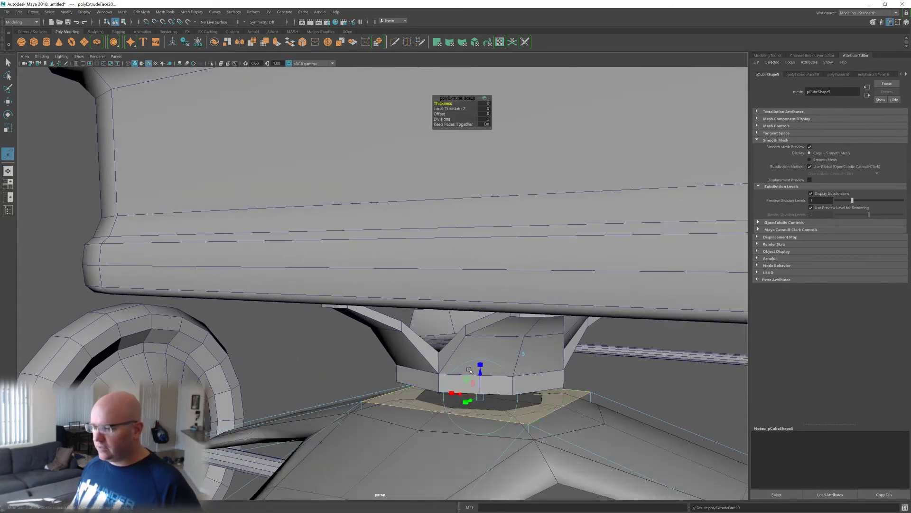
mouse_move(477, 398)
alt+mouse_down()
mouse_move(461, 368)
mouse_move(474, 367)
mouse_move(456, 373)
mouse_move(428, 350)
alt+mouse_up()
key(alt+x)
key(r)
key(alt+x)
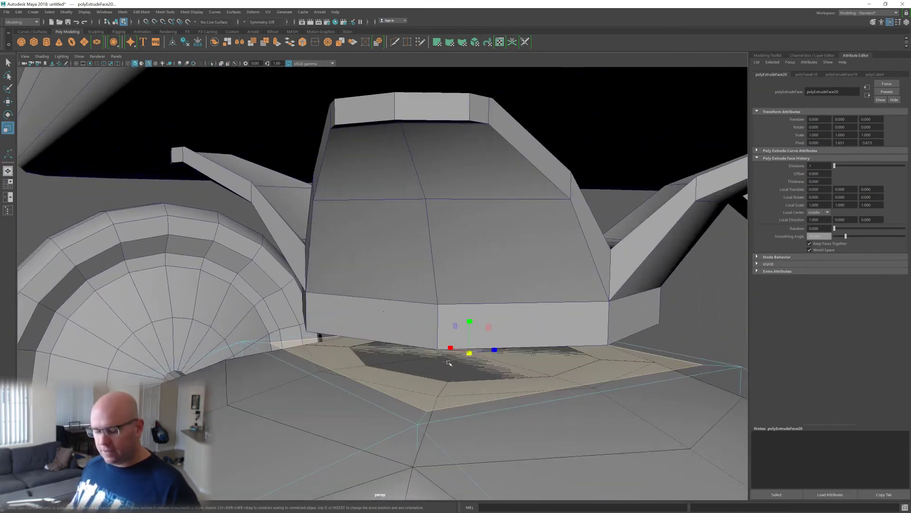
- Isolate the support to examine its smoothed top around the inset face, and bring the other parts back
right_drag(449, 362, 530, 337)
key(ctrl+1)
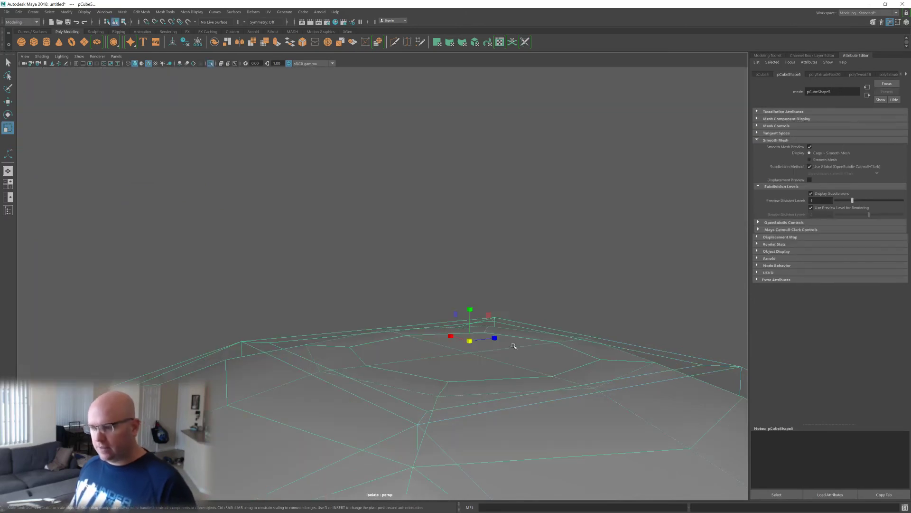
alt+drag(514, 346, 520, 378)
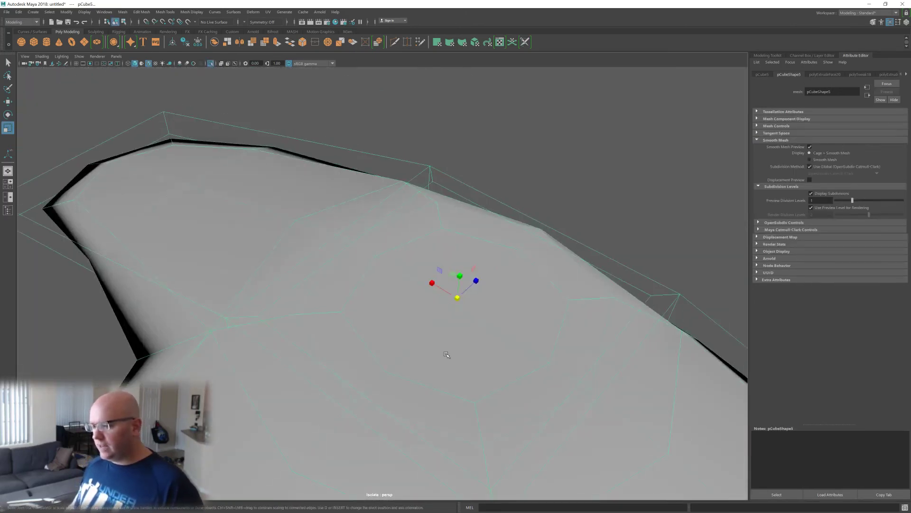
alt+drag(447, 354, 464, 323)
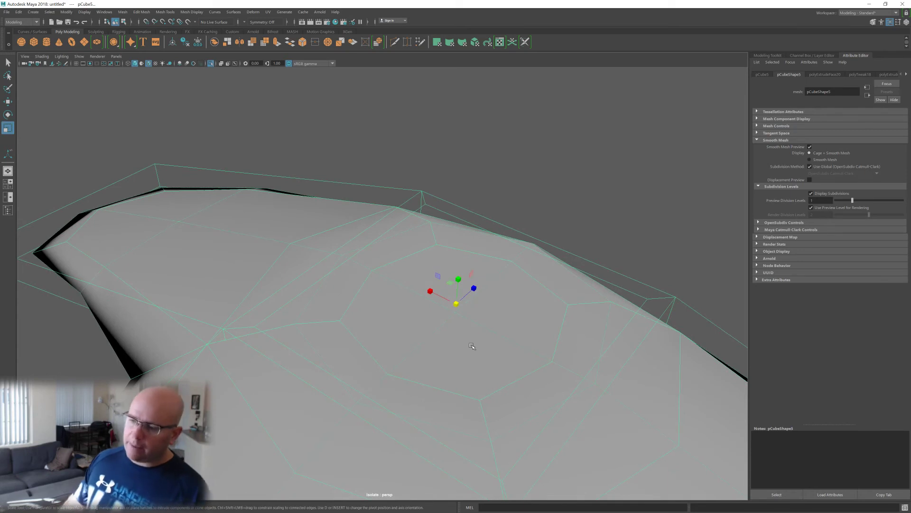
alt+drag(504, 372, 420, 343)
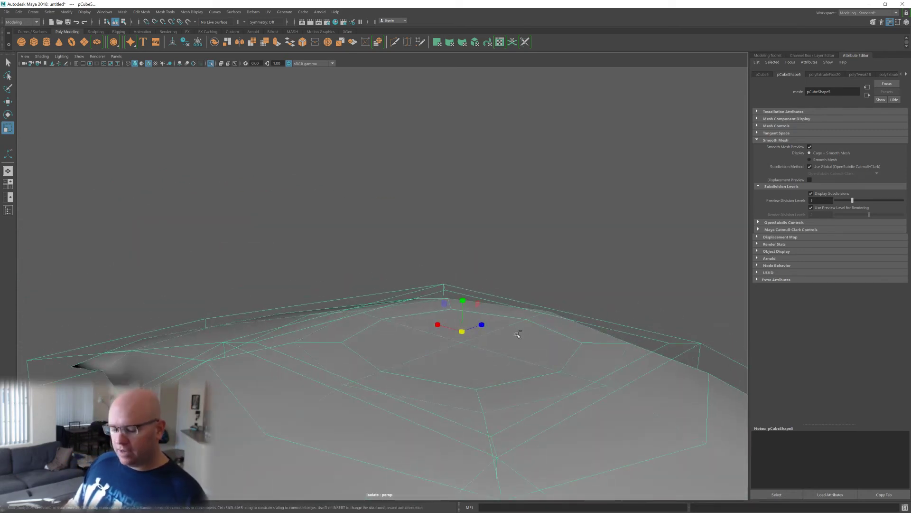
key(ctrl+1)
alt+drag(489, 360, 499, 341)
- Isolate the mounting bracket together with the support and examine where the bracket's base meets the support's top
click(512, 284)
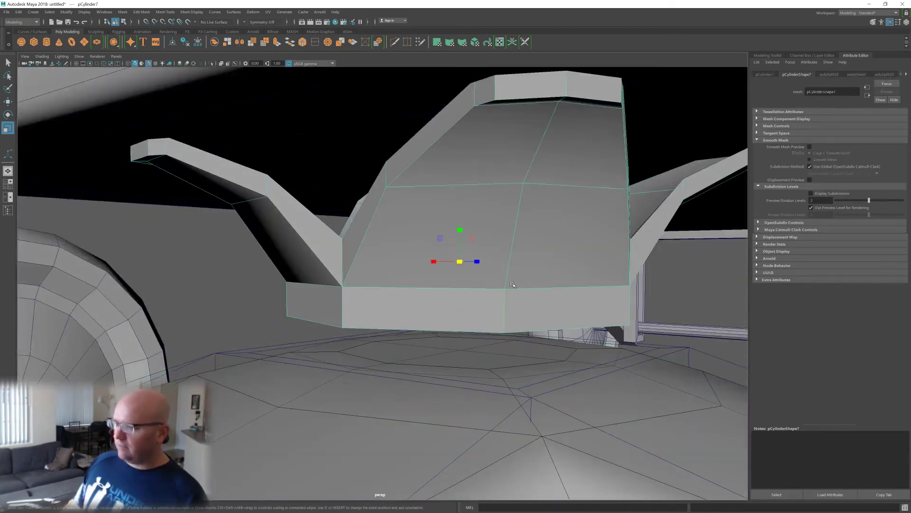
click(511, 402)
key(ctrl+1)
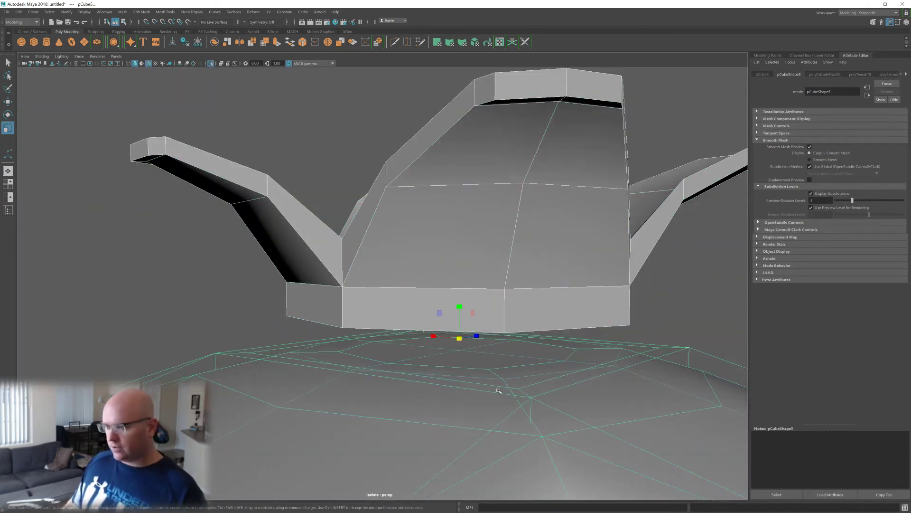
mouse_move(512, 403)
alt+mouse_down()
mouse_move(511, 390)
mouse_move(511, 402)
alt+mouse_up()
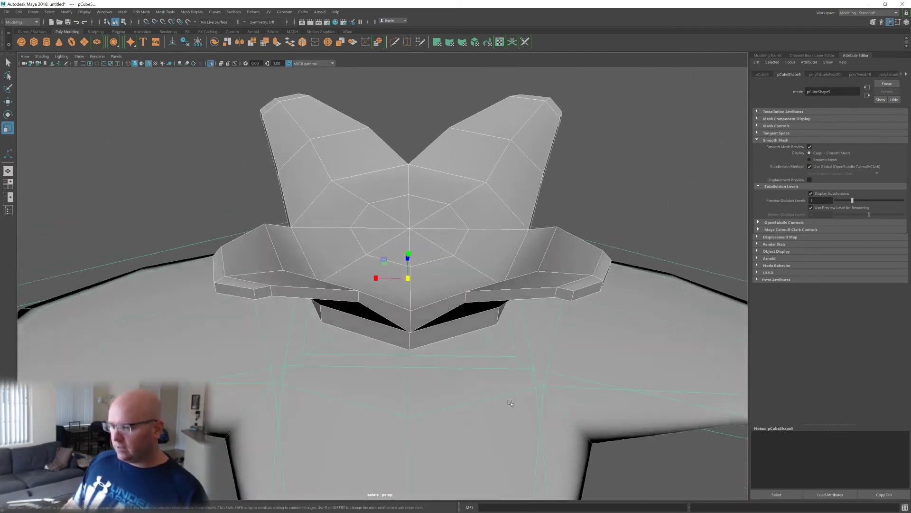
alt+drag(476, 355, 489, 351)
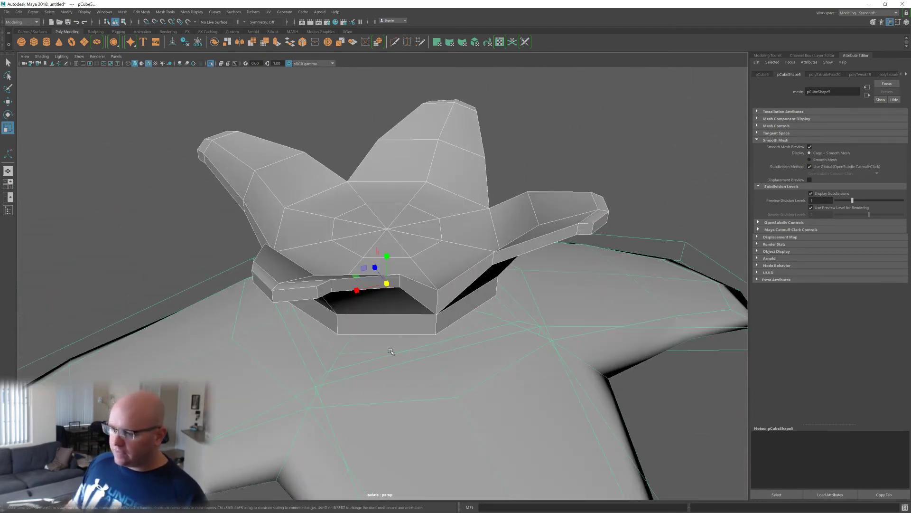
mouse_move(399, 334)
alt+mouse_down()
mouse_move(417, 323)
mouse_move(410, 324)
alt+mouse_up()
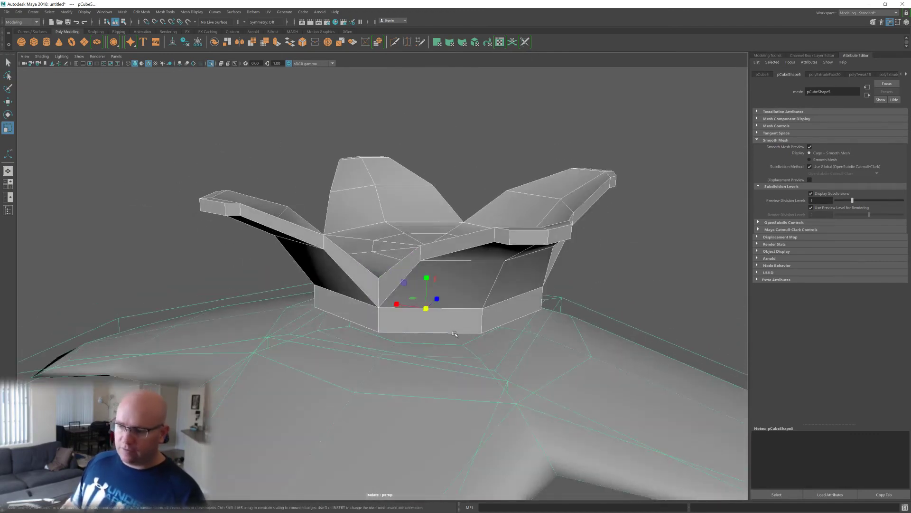
mouse_move(459, 343)
alt+mouse_down()
mouse_move(423, 346)
mouse_move(461, 347)
alt+mouse_up()
- Extrude the support's inset top face twice, raising it into a collar beneath the mounting bracket's base
key(F11)
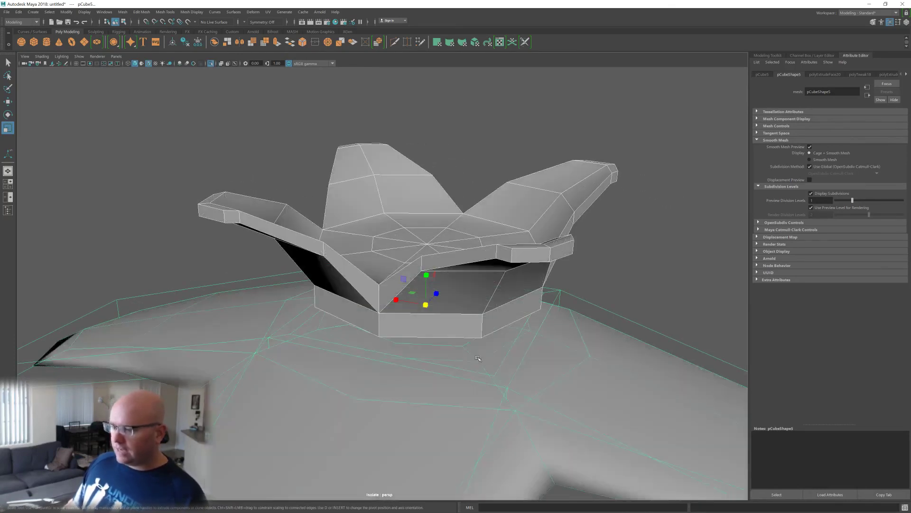
click(477, 353)
key(ctrl+e)
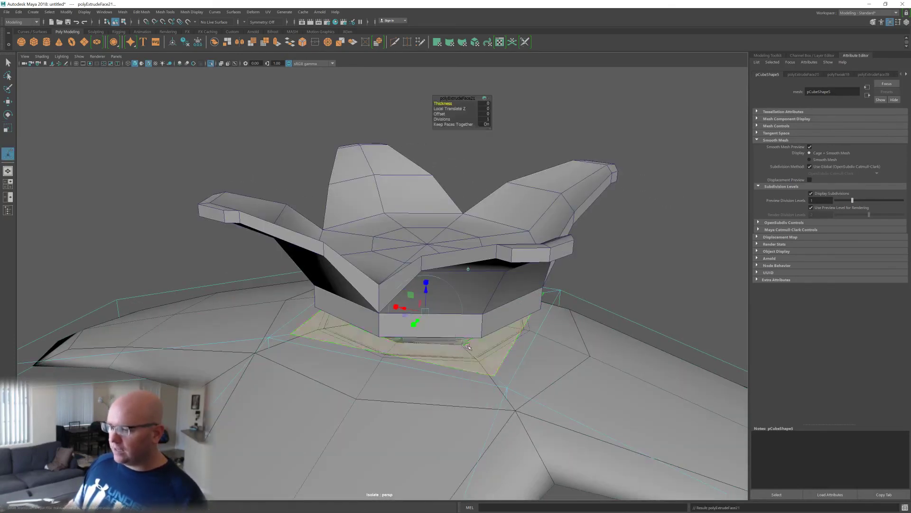
drag(427, 297, 448, 295)
shift+right_drag(446, 295, 446, 315)
drag(446, 286, 447, 287)
alt+drag(446, 304, 460, 323)
key(q)
right_drag(497, 331, 561, 297)
scroll(560, 297, down, 3)
click(618, 316)
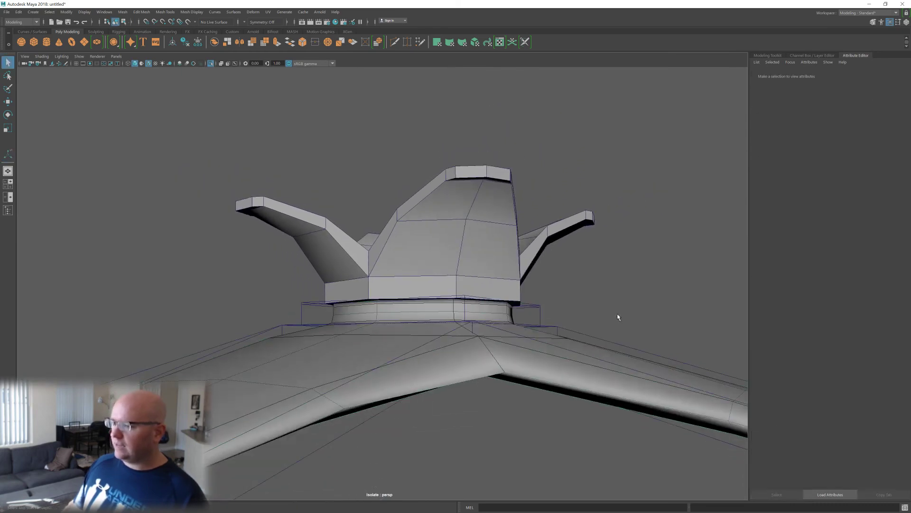
- Examine the smoothed collar between the support and the bracket in wireframe and shaded display, from several angles
click(561, 332)
key(4)
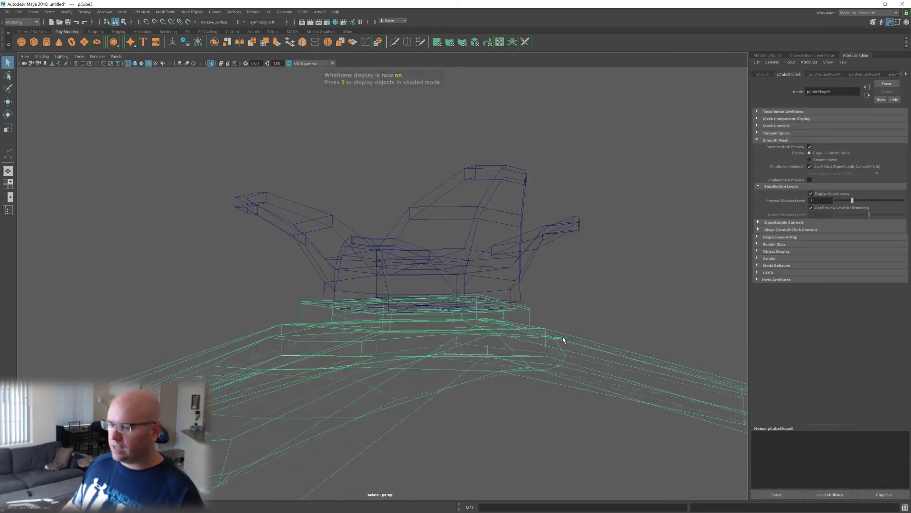
key(5)
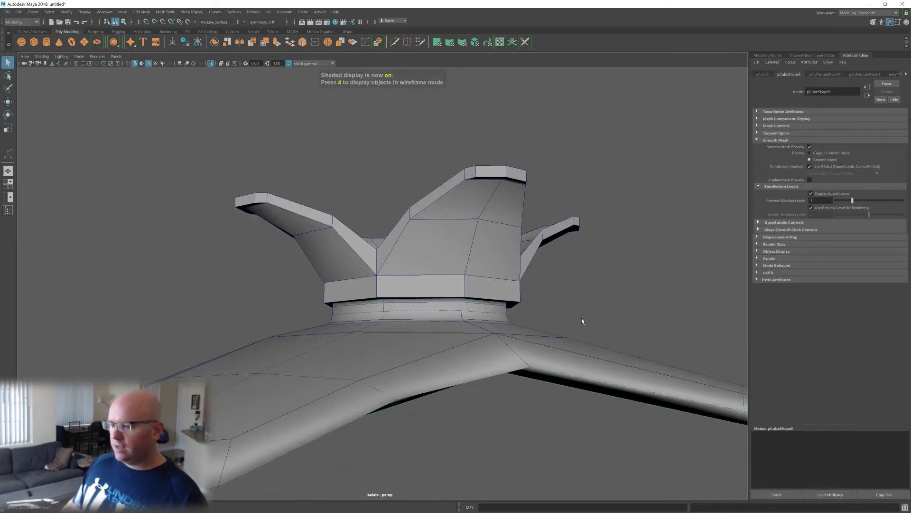
click(582, 319)
mouse_move(582, 319)
alt+mouse_down()
mouse_move(600, 332)
mouse_move(618, 328)
mouse_move(482, 347)
alt+mouse_up()
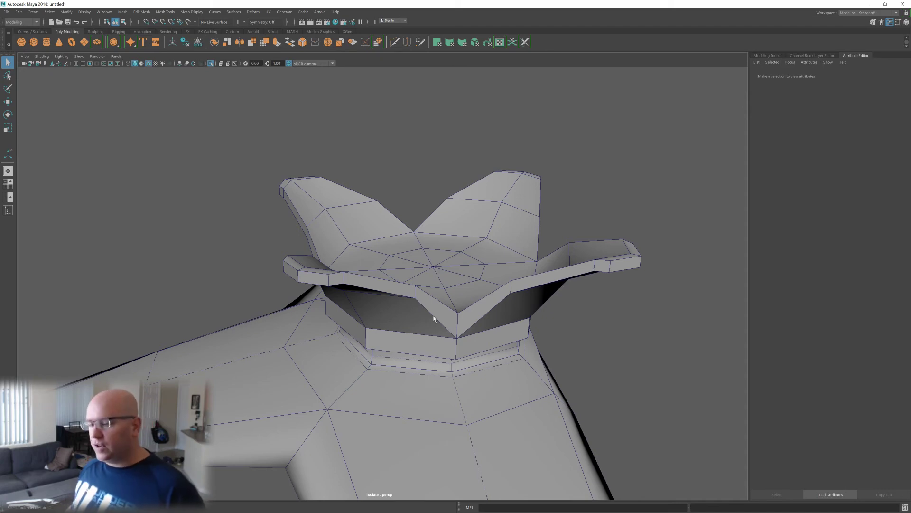
alt+drag(436, 319, 443, 348)
click(462, 329)
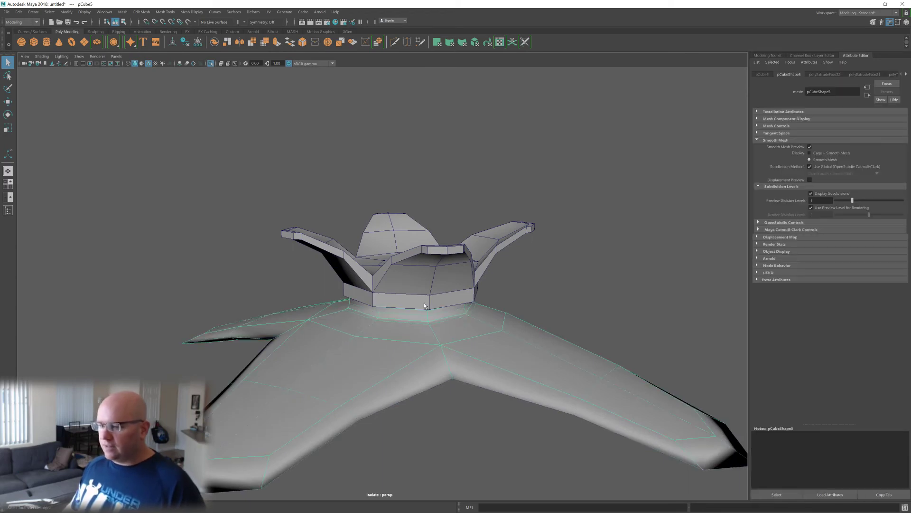
alt+drag(431, 296, 461, 318)
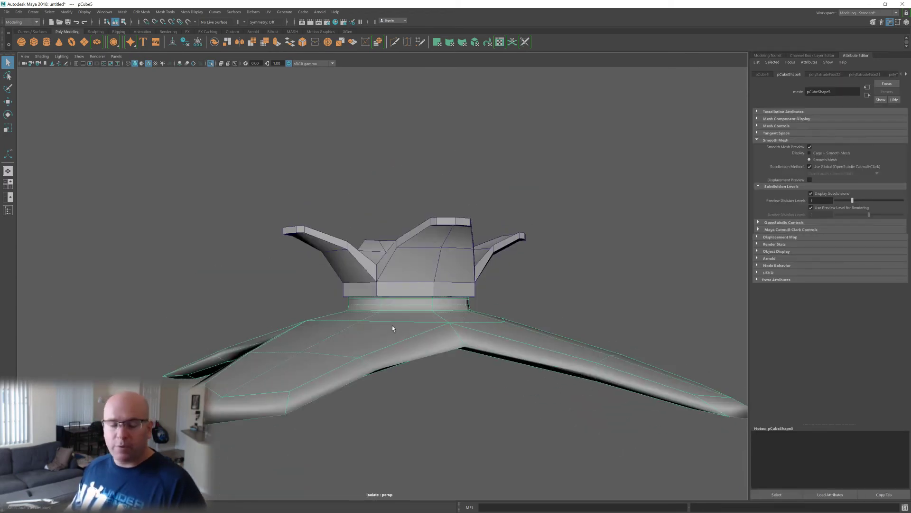
alt+drag(450, 348, 460, 349)
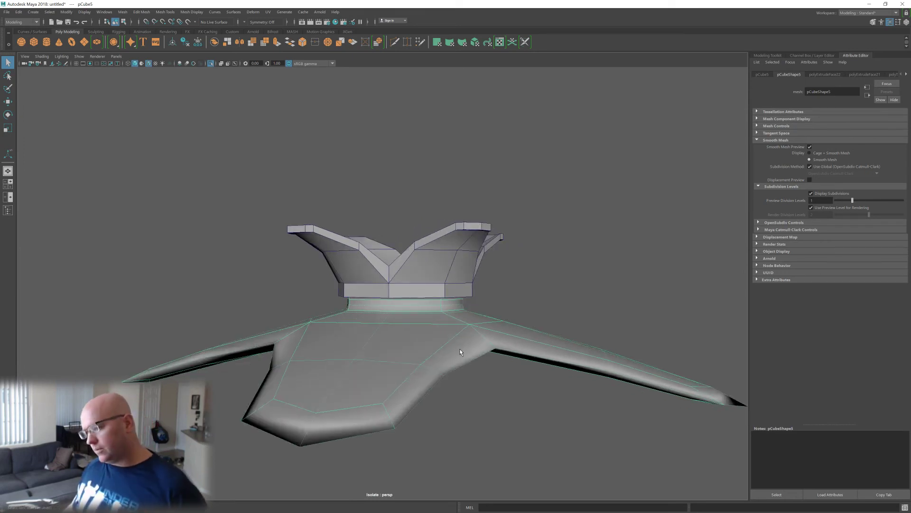
alt+drag(470, 386, 469, 374)
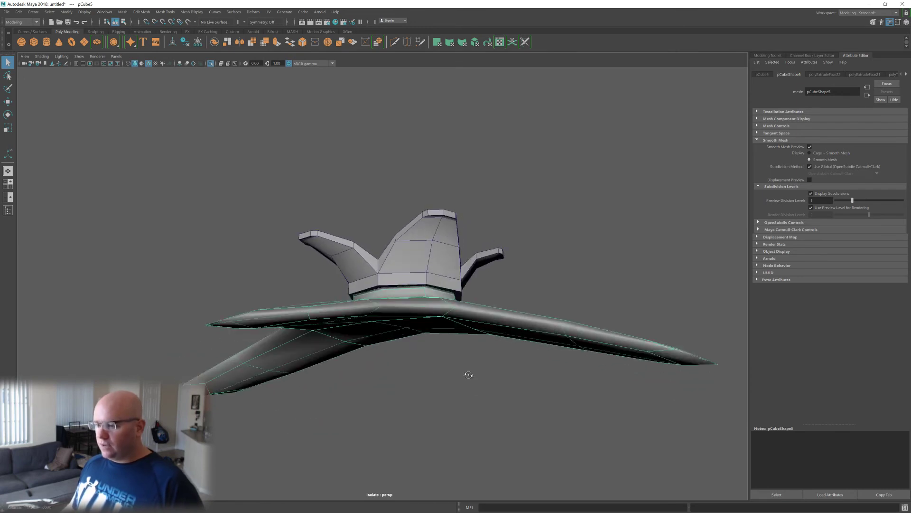
- Move the support's central underside face slightly downward in the unsmoothed display, and turn the smooth preview back on
key(2)
key(1)
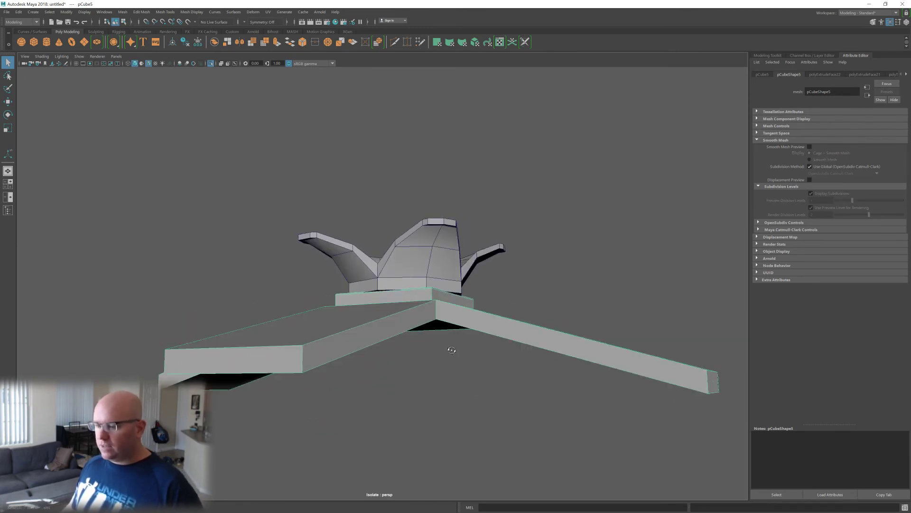
key(F11)
click(425, 320)
alt+drag(425, 321, 411, 306)
key(w)
alt+drag(411, 306, 402, 335)
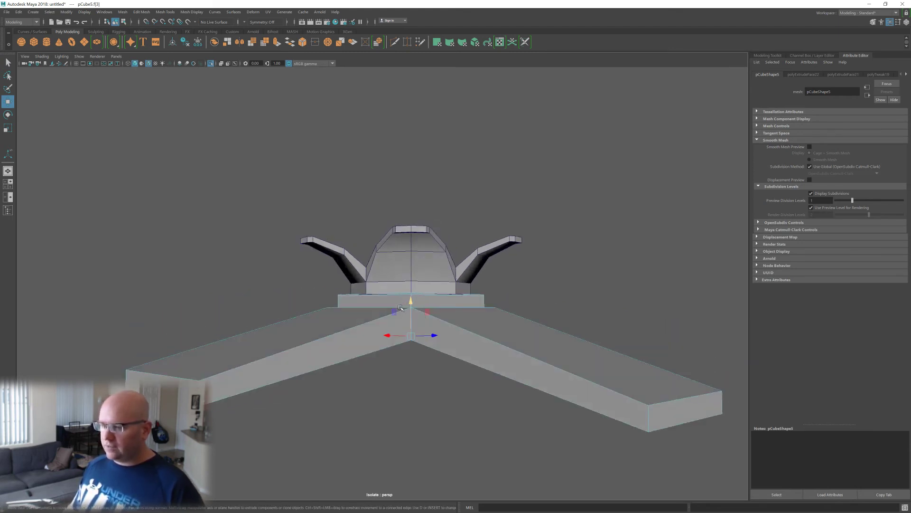
alt+drag(669, 410, 609, 408)
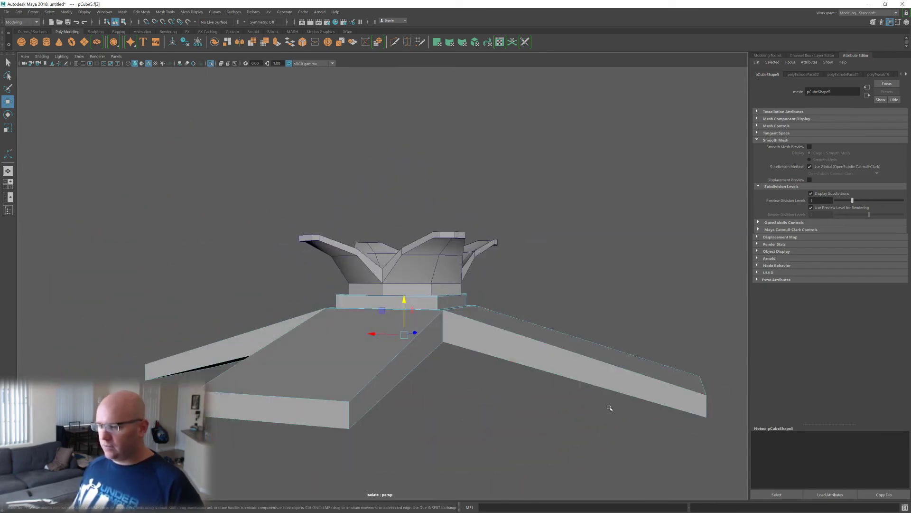
key(3)
- Insert an edge loop near the outer end of each of the support's two opposite side arms with Multi-Cut
alt+drag(489, 302, 472, 382)
scroll(472, 383, up, 1)
alt+middle_drag(472, 382, 465, 343)
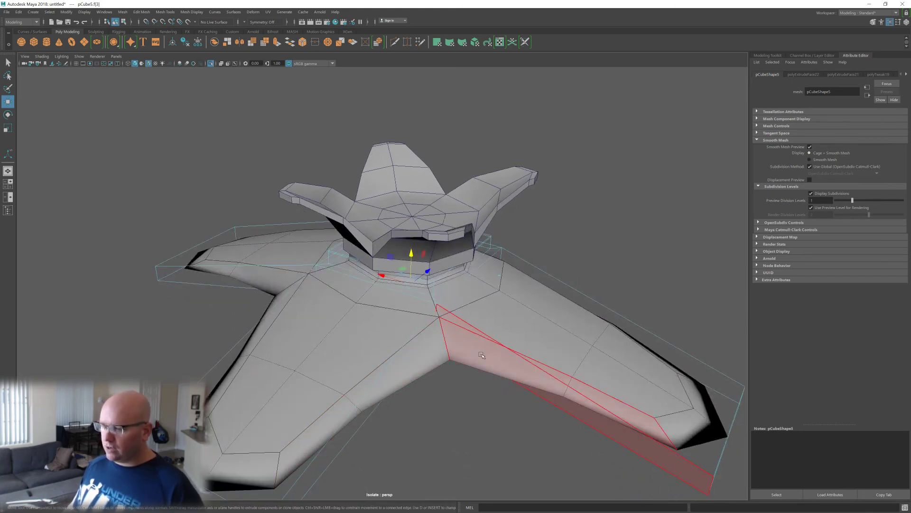
alt+drag(503, 367, 534, 403)
alt+middle_drag(438, 340, 500, 321)
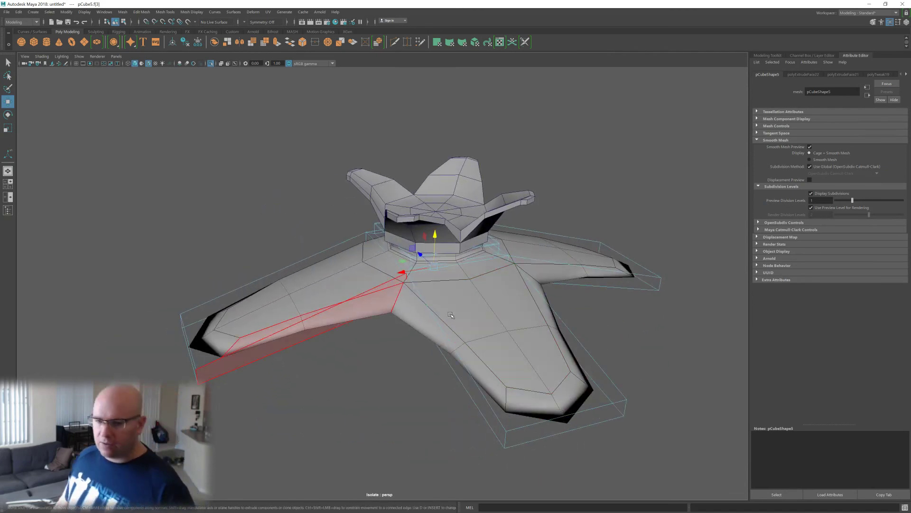
alt+middle_drag(394, 284, 449, 296)
alt+drag(426, 293, 342, 299)
shift+right_drag(336, 304, 336, 306)
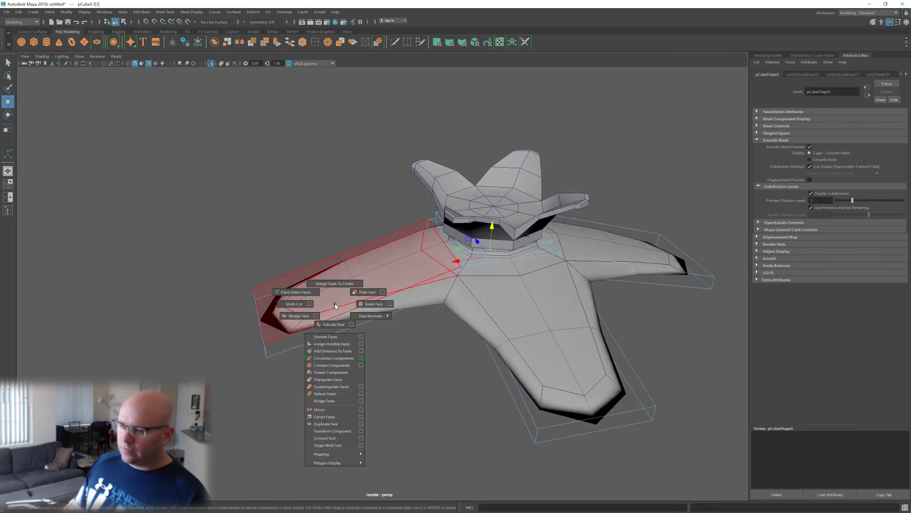
click(296, 306)
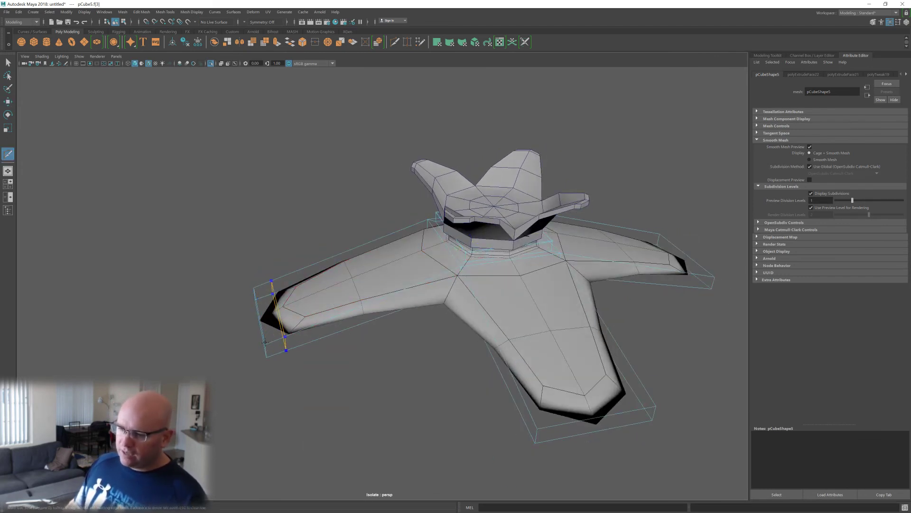
ctrl+click(274, 339)
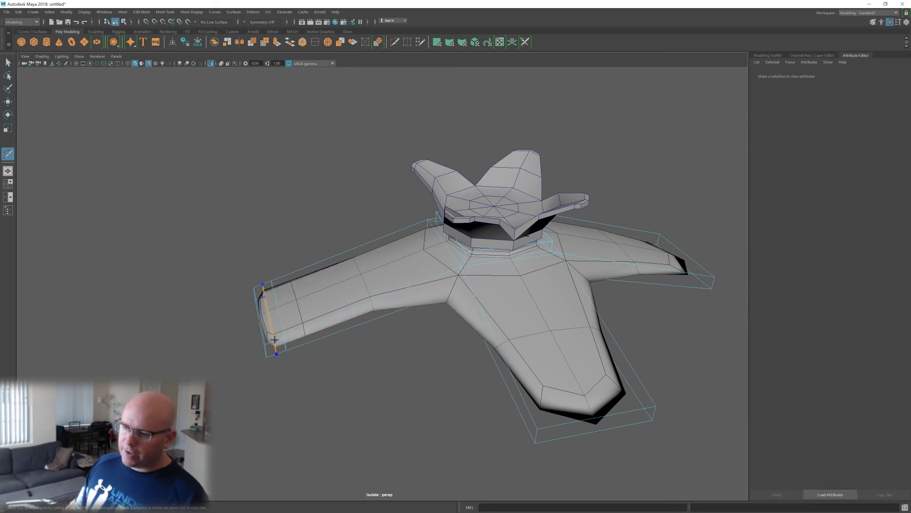
alt+drag(462, 332, 545, 319)
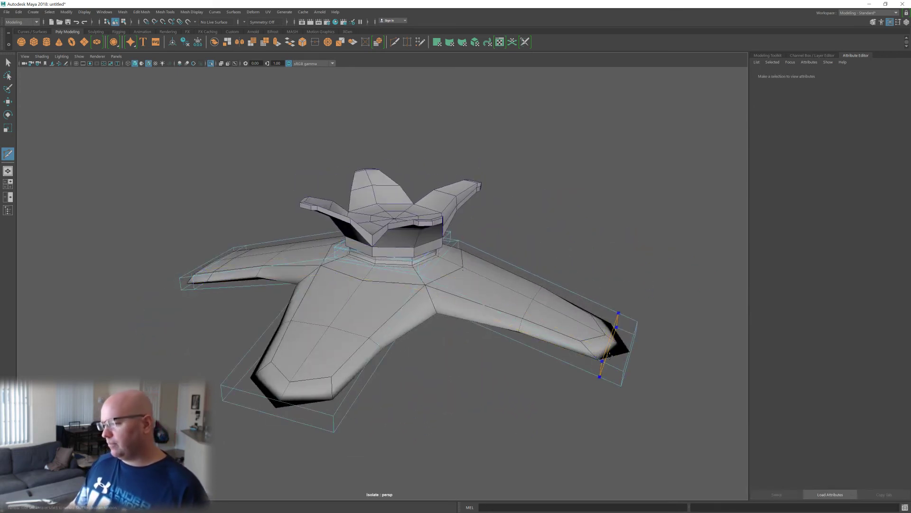
alt+drag(610, 355, 523, 300)
- Select the end vertices of both side arms and examine the shape of the arm ends from above
key(w)
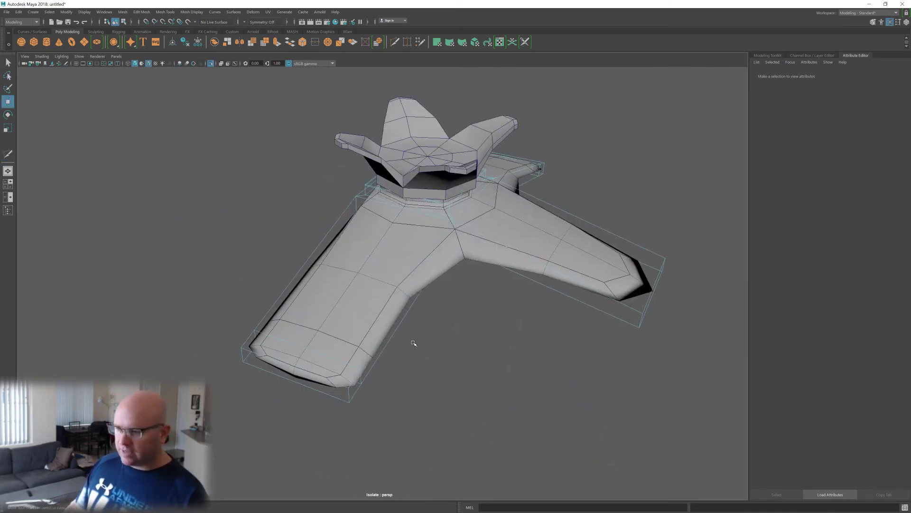
drag(196, 312, 341, 414)
alt+drag(468, 393, 589, 304)
shift+drag(602, 269, 702, 459)
key(r)
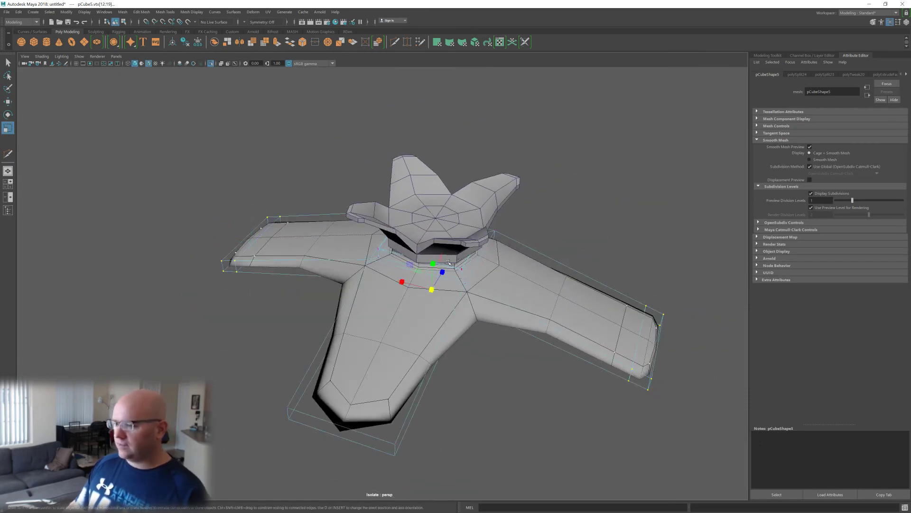
alt+drag(449, 263, 451, 302)
key(w)
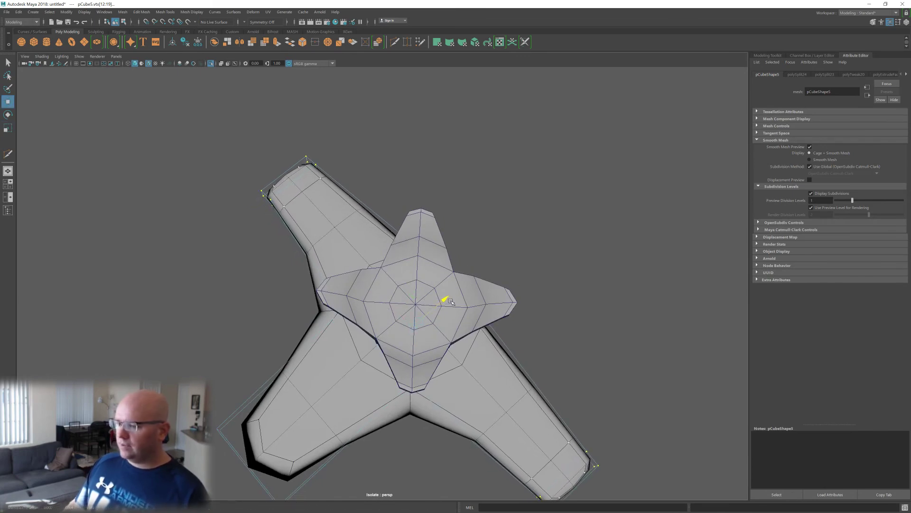
alt+drag(455, 339, 517, 338)
alt+drag(354, 383, 361, 337)
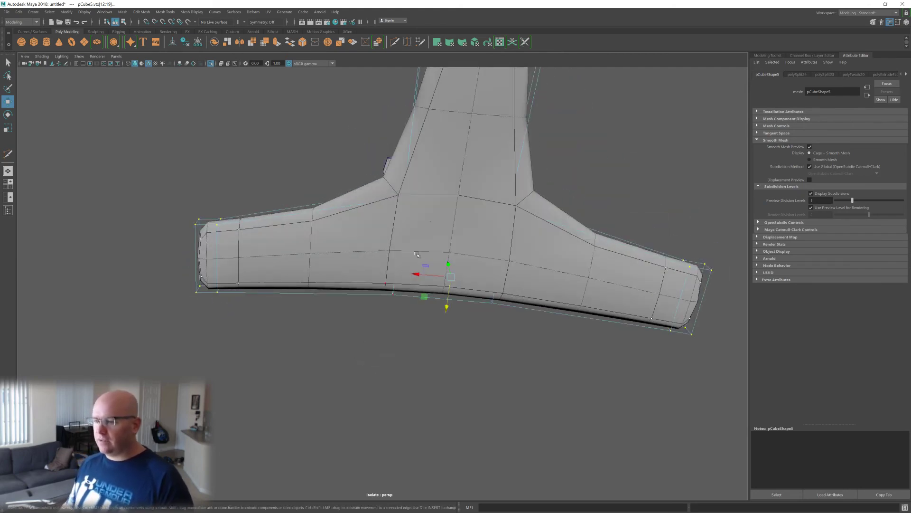
alt+drag(417, 255, 482, 306)
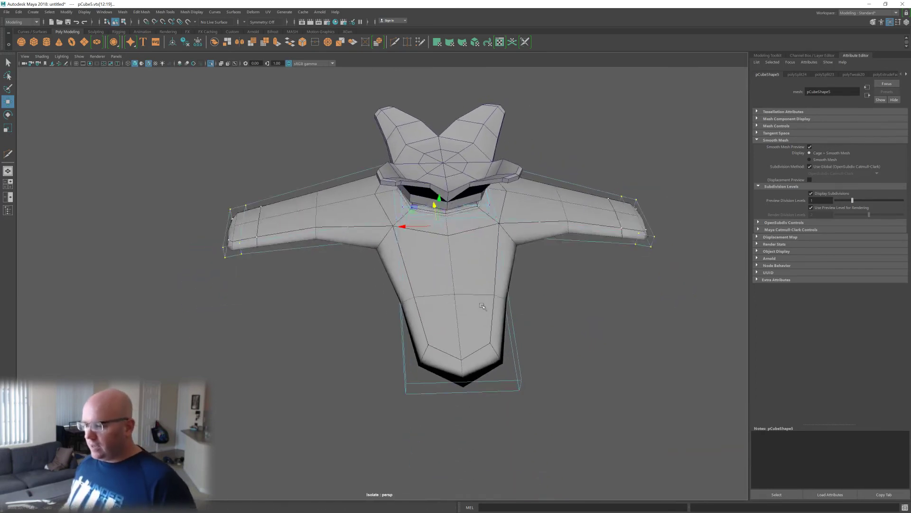
- Scale the end face of the support's third arm narrower across its width
scroll(473, 375, up, 2)
alt+middle_drag(484, 365, 432, 345)
right_drag(429, 301, 445, 245)
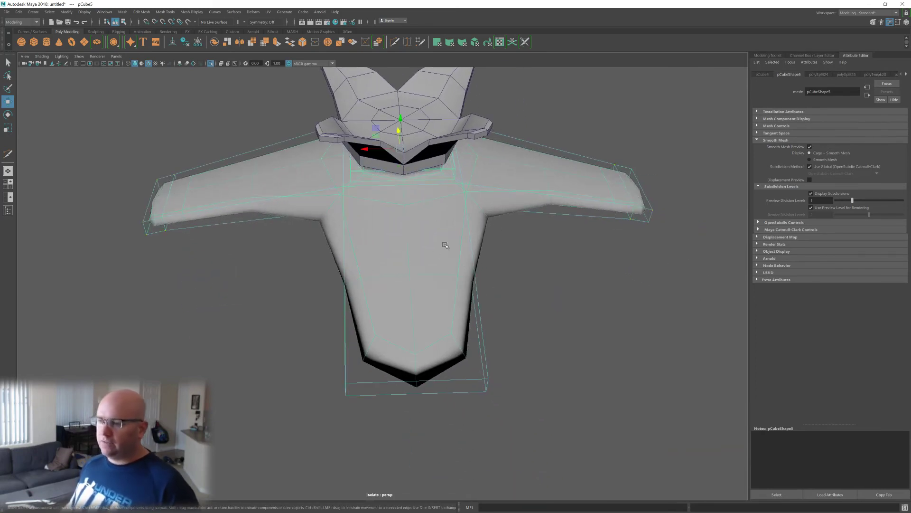
alt+drag(430, 351, 435, 346)
right_drag(435, 346, 446, 367)
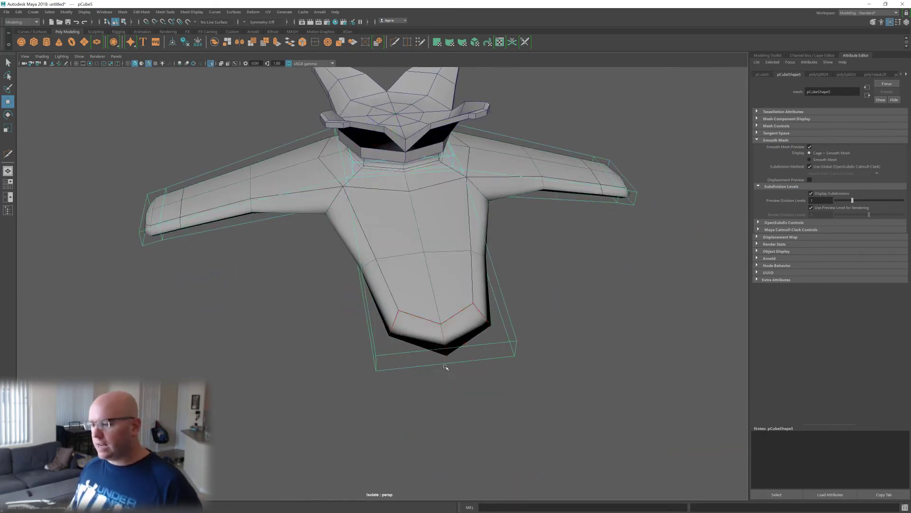
click(450, 356)
key(r)
drag(407, 363, 453, 331)
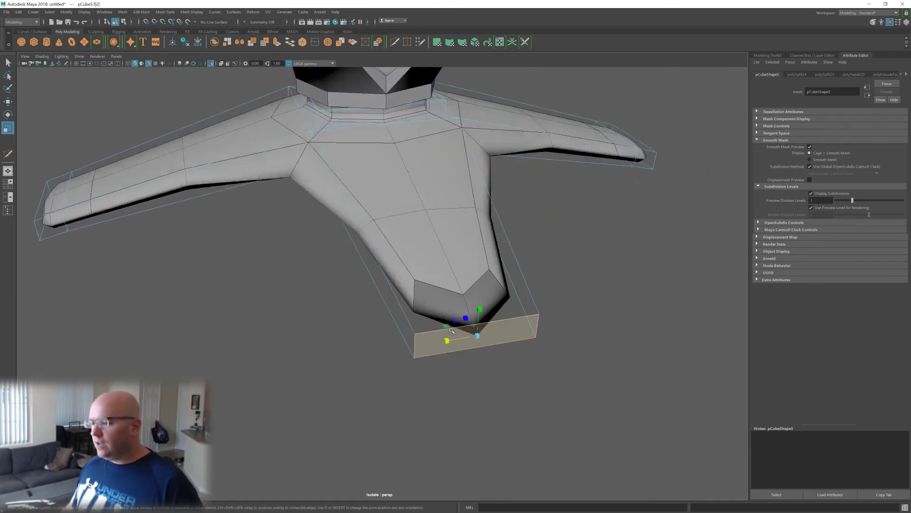
- Extrude the third arm's end face without thickness and scale the new face inward in width and slightly in height
scroll(462, 339, up, 2)
alt+middle_drag(470, 324, 454, 300)
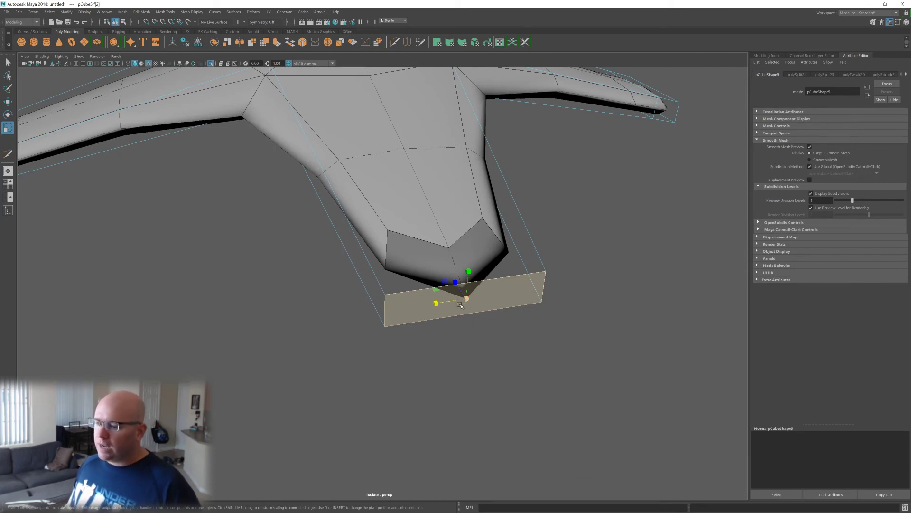
shift+right_click(461, 304)
click(461, 318)
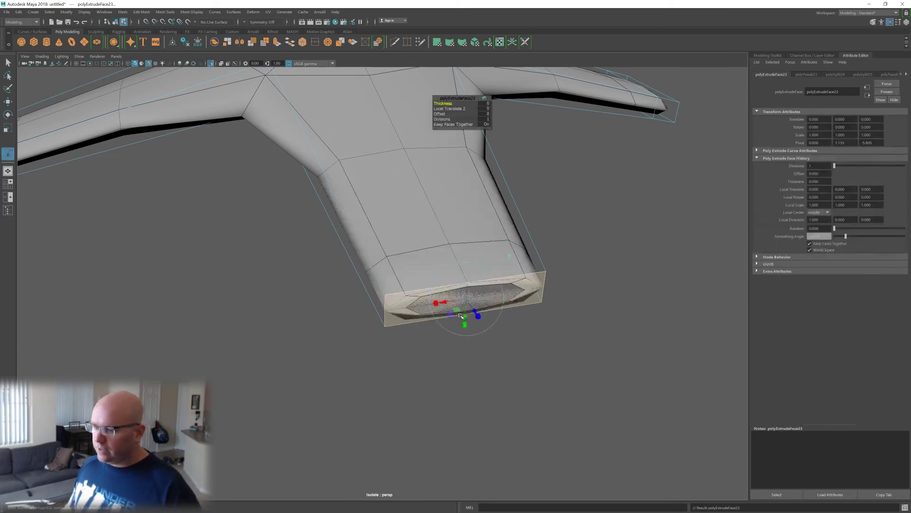
drag(436, 304, 443, 307)
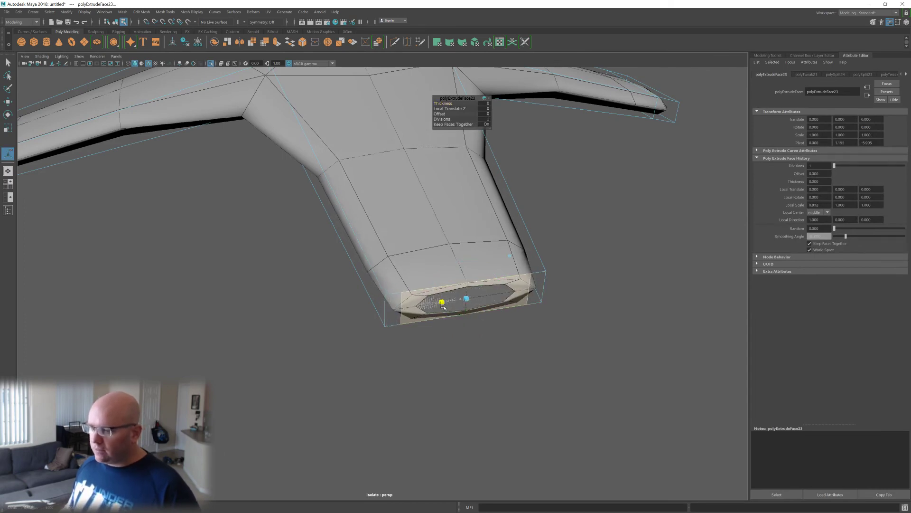
scroll(463, 314, up, 2)
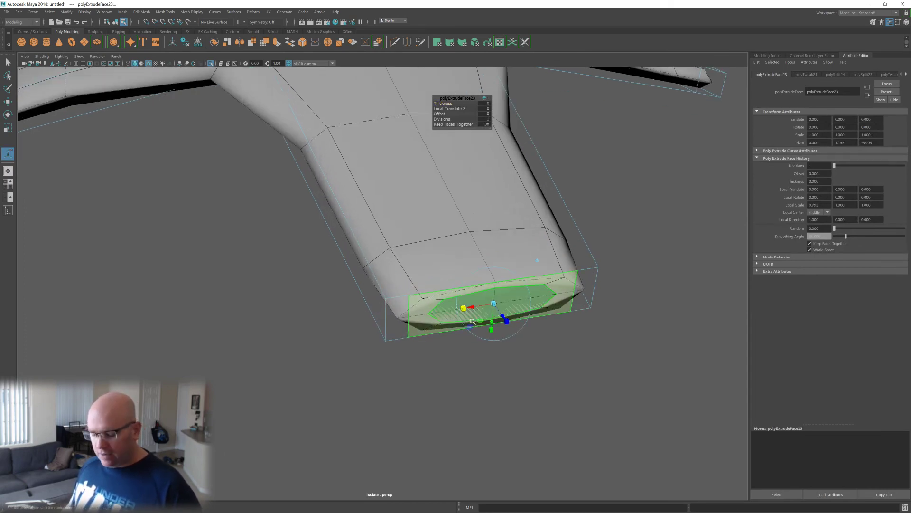
key(f)
scroll(482, 333, down, 5)
alt+drag(483, 334, 503, 304)
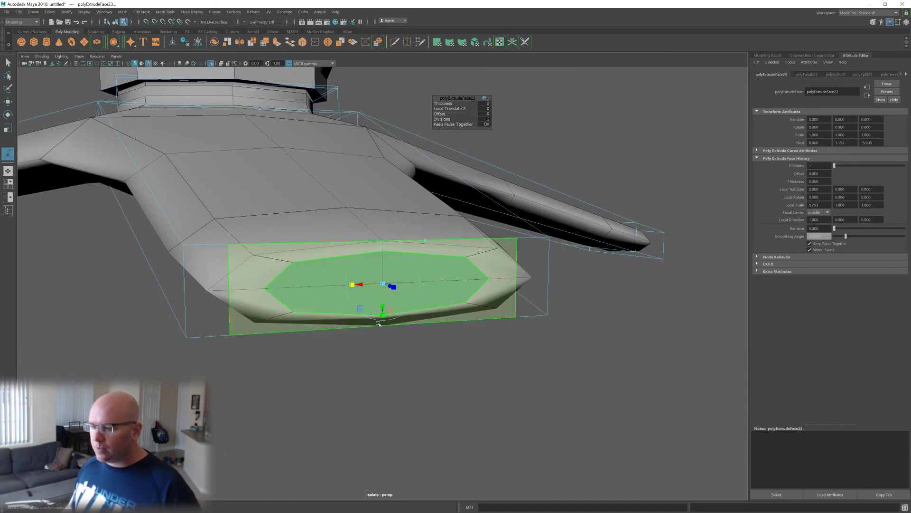
drag(383, 318, 386, 313)
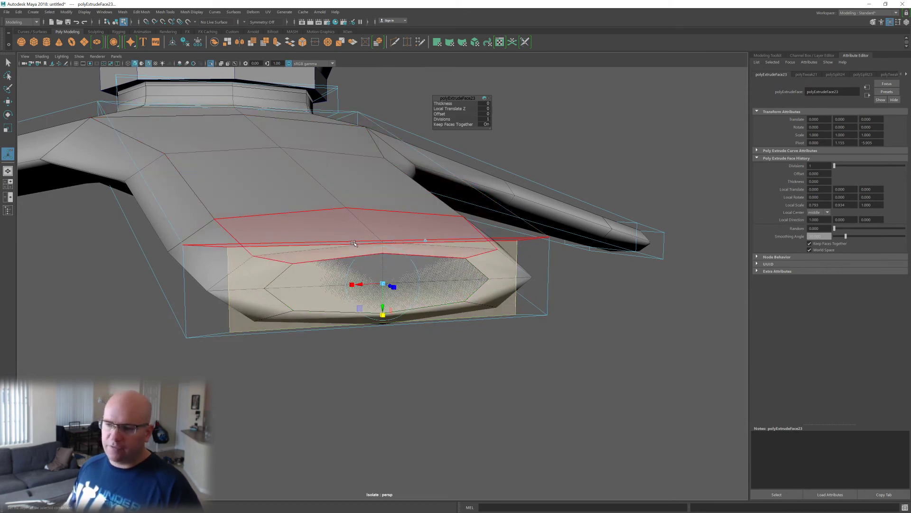
alt+drag(354, 243, 385, 333)
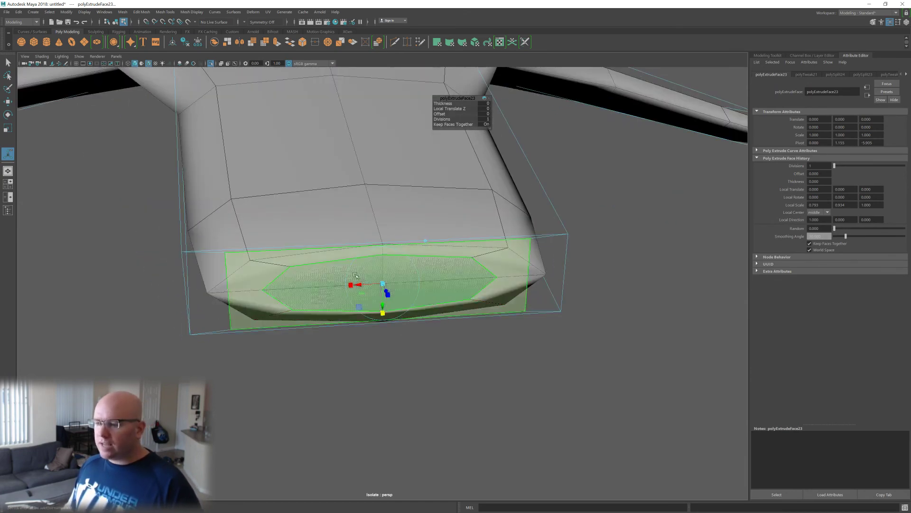
mouse_move(350, 284)
mouse_down()
mouse_move(388, 301)
mouse_move(343, 284)
mouse_up()
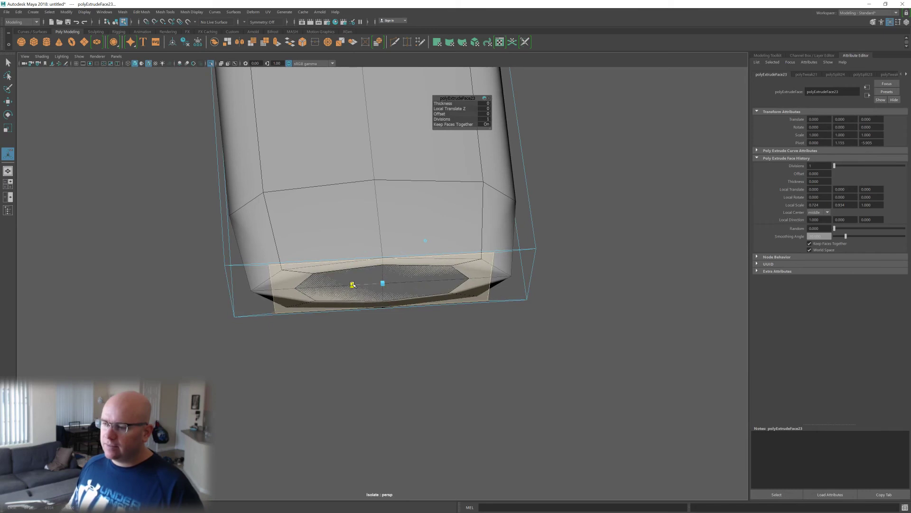
- Extrude the two outer corner faces on the third arm's end outward into prongs with a local Z translation of 0.251
click(265, 280)
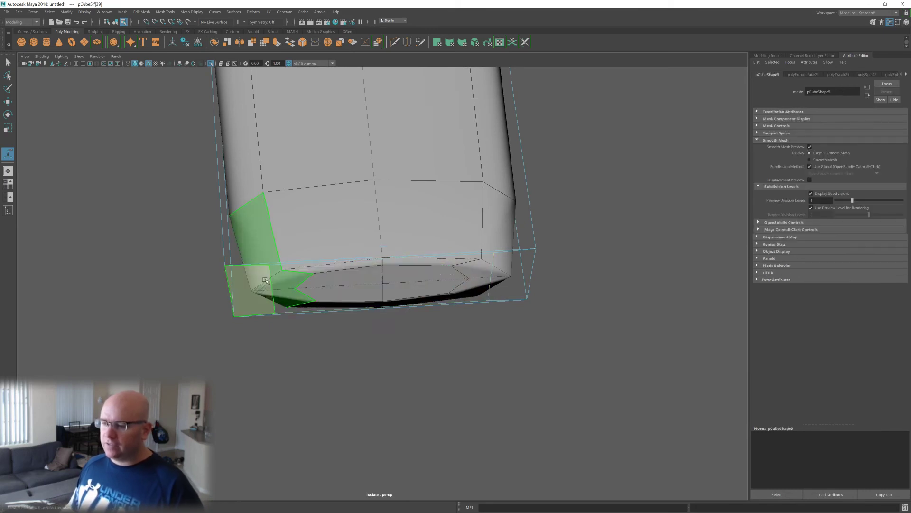
shift+click(506, 291)
alt+drag(508, 288, 427, 301)
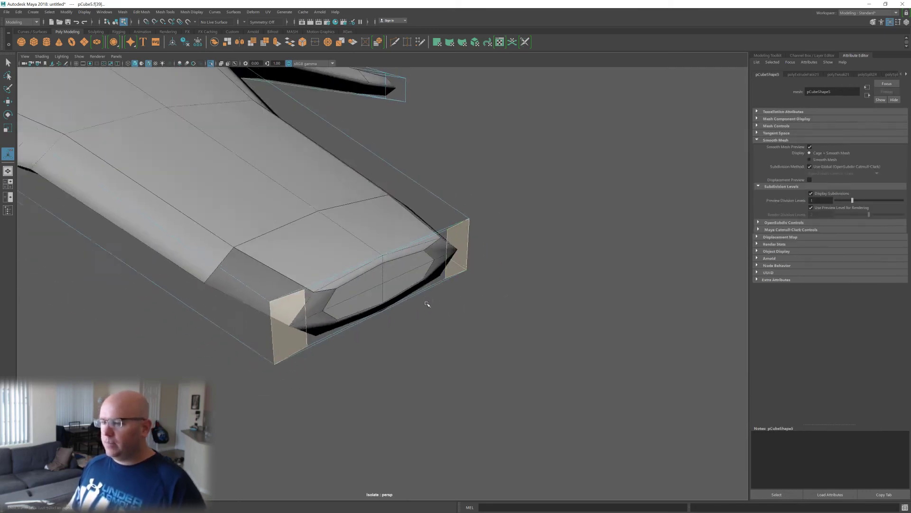
shift+right_drag(407, 276, 410, 296)
alt+drag(410, 296, 465, 390)
scroll(455, 374, down, 3)
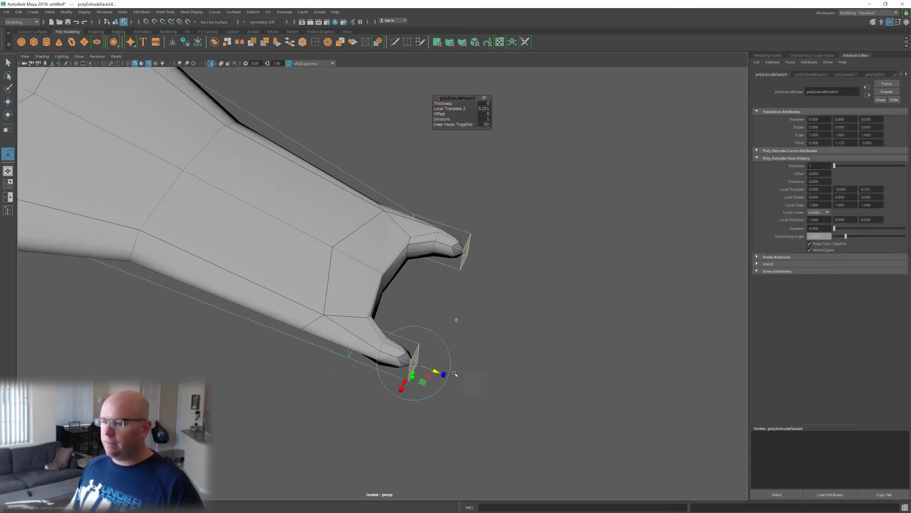
alt+drag(433, 351, 405, 278)
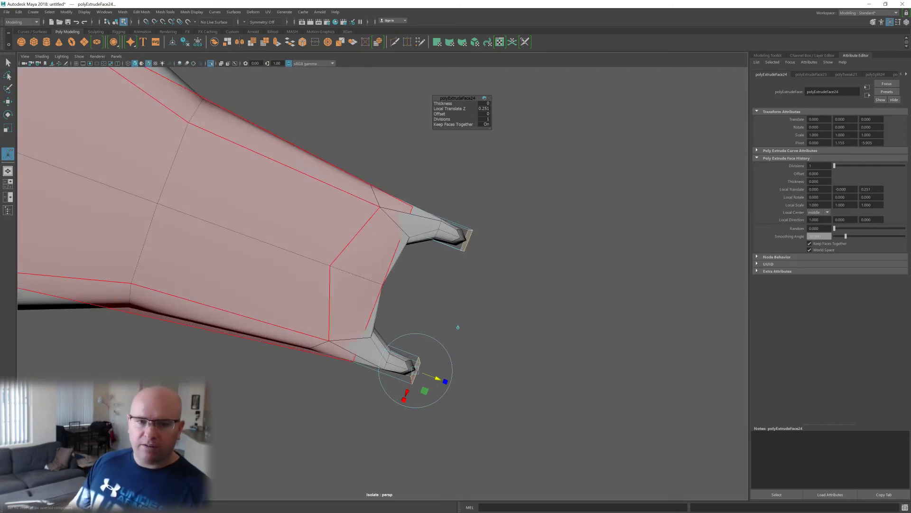
- Check part E in the browser's wagon parts diagram and lengthen the two prongs to a local Z translation of 0.321
key(alt+Tab)
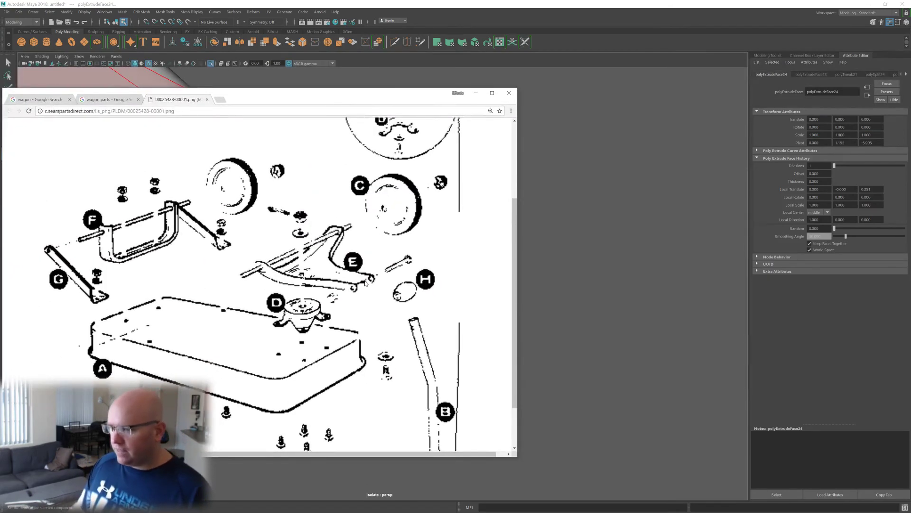
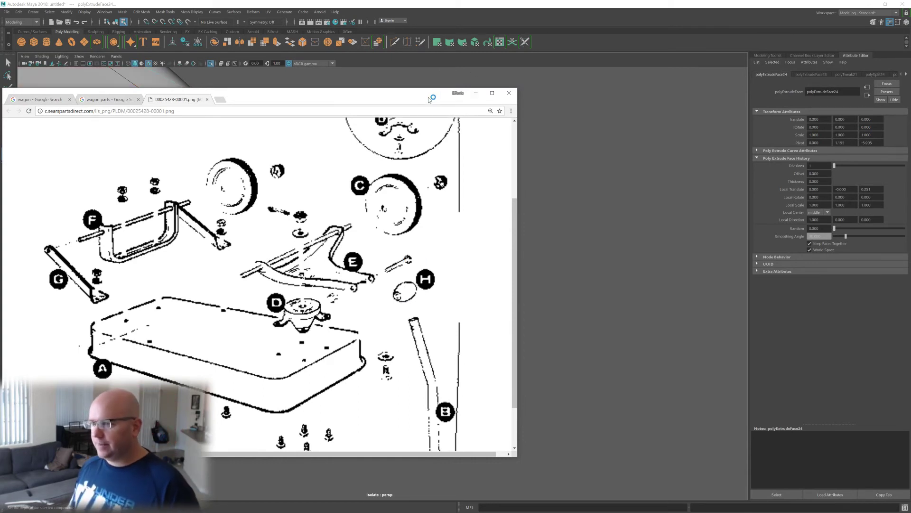
key(alt+Tab)
alt+drag(362, 356, 404, 356)
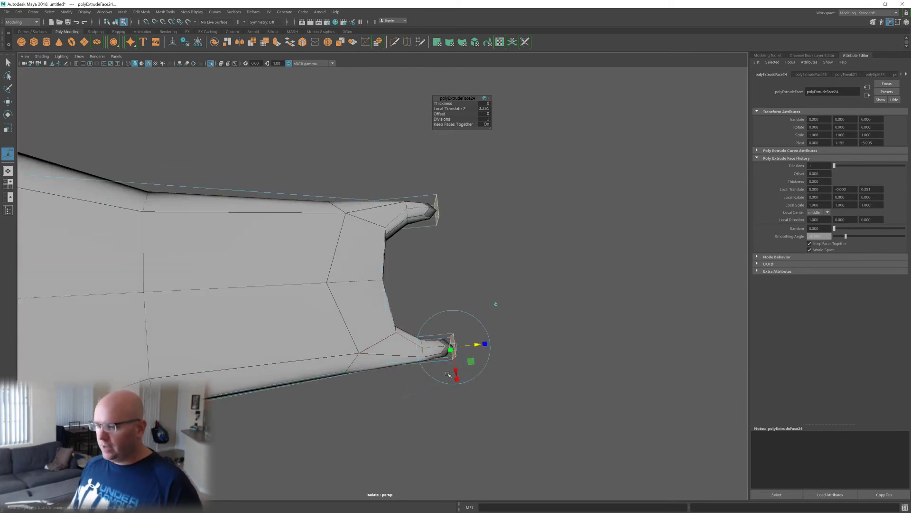
drag(477, 345, 432, 332)
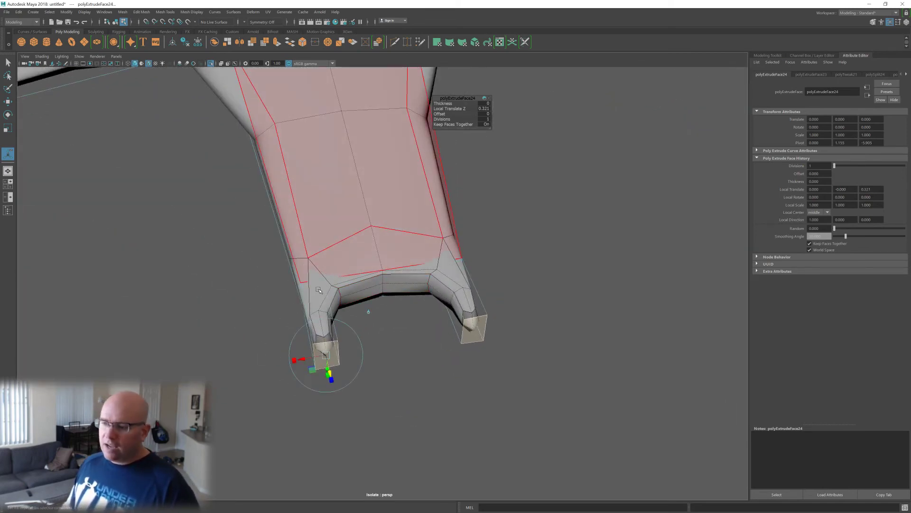
- Scale the prongs' inner faces toward each other and scale the vertices of the whole forked end narrower across its width
alt+drag(372, 315, 434, 362)
key(r)
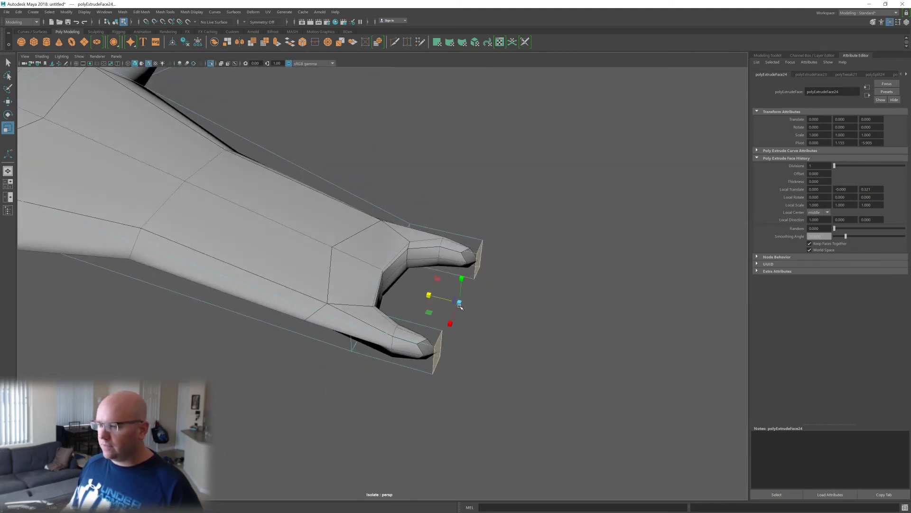
alt+drag(431, 300, 340, 333)
click(311, 314)
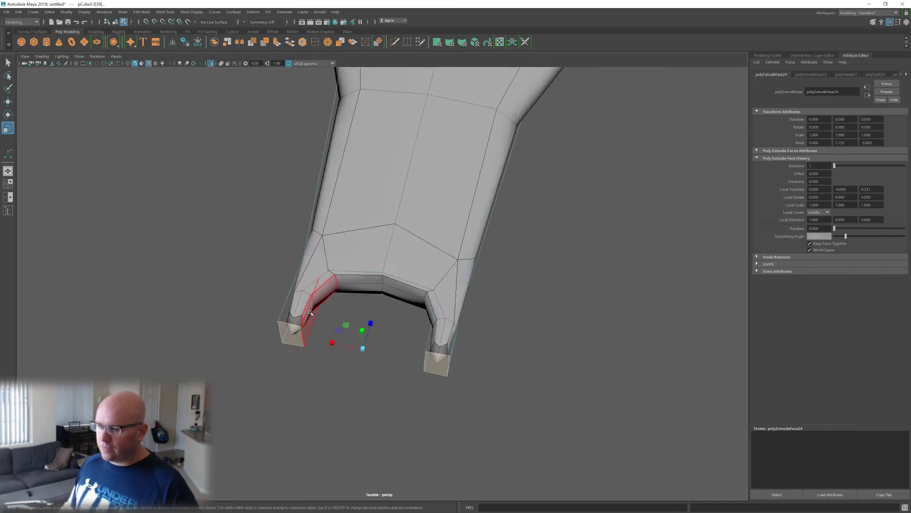
alt+drag(424, 352, 434, 326)
shift+click(460, 308)
drag(345, 317, 247, 299)
drag(334, 192, 501, 417)
mouse_move(411, 323)
alt+mouse_down()
mouse_move(392, 326)
mouse_move(437, 319)
mouse_move(386, 319)
mouse_move(361, 295)
mouse_move(401, 322)
alt+mouse_up()
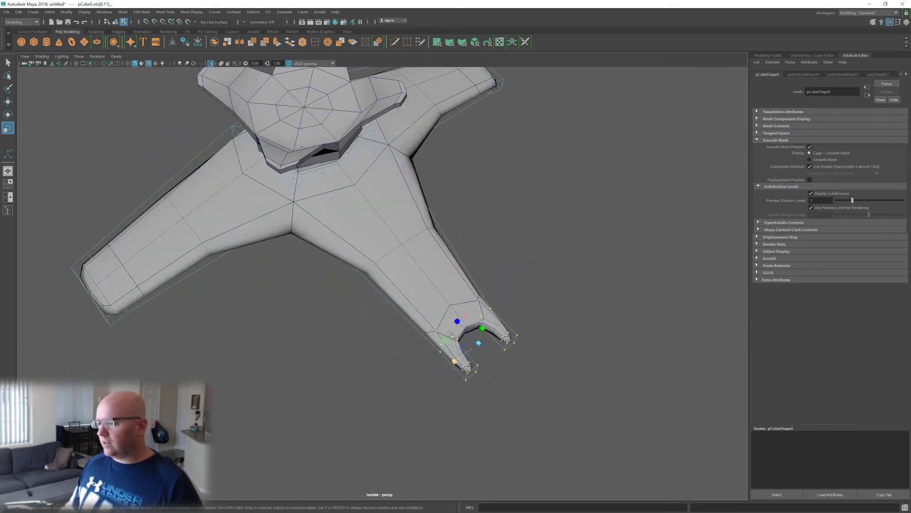
- Return the support to object mode and turn off isolation to show it together with the whole wagon
right_drag(449, 336, 526, 261)
scroll(526, 261, down, 2)
click(511, 287)
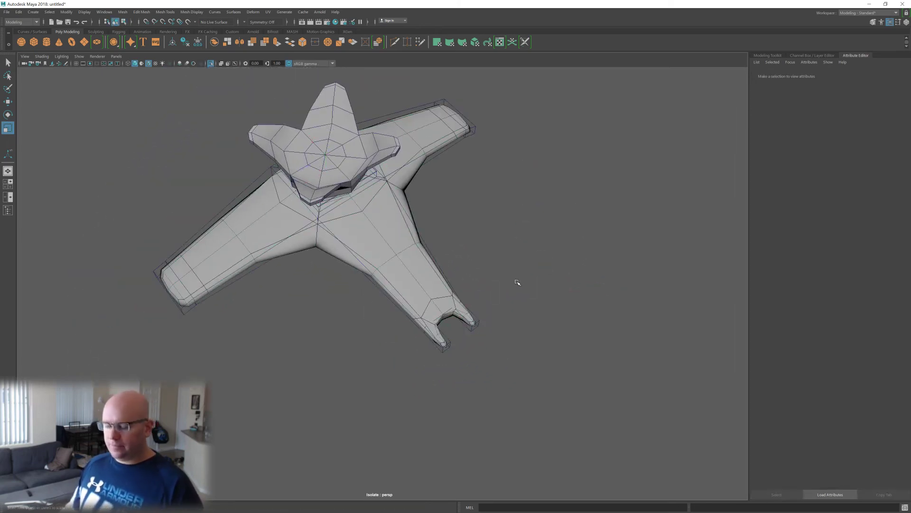
click(427, 284)
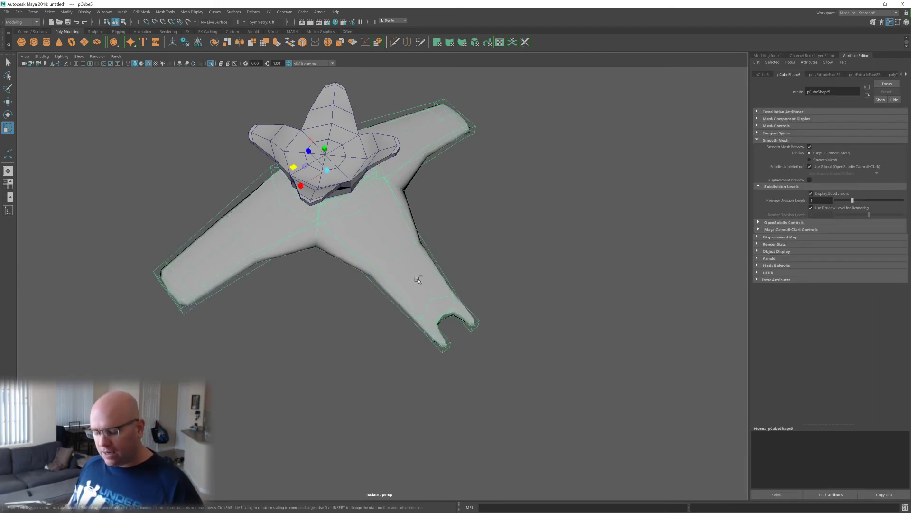
key(ctrl+1)
alt+drag(413, 282, 411, 267)
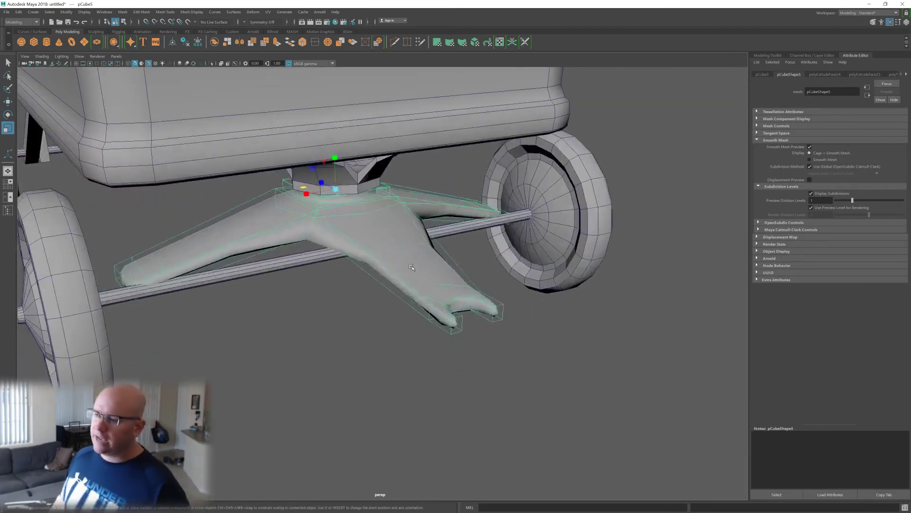
alt+drag(447, 293, 280, 254)
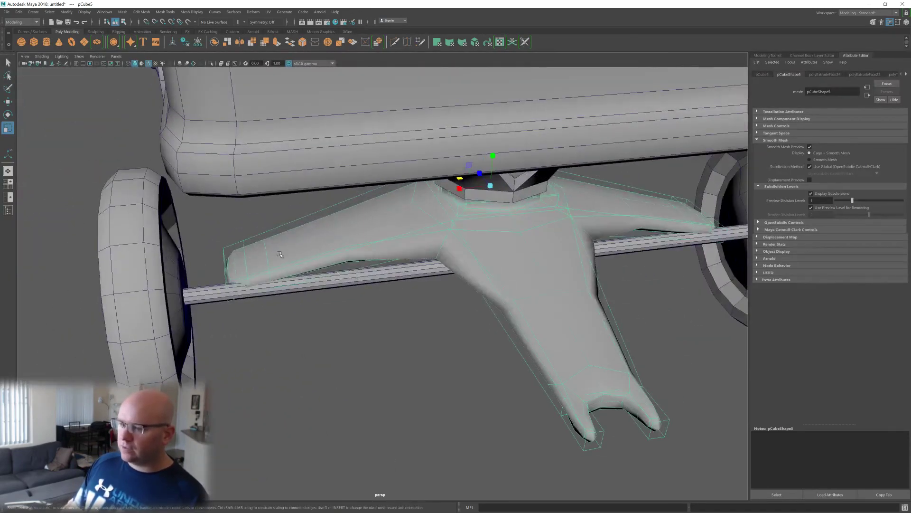
- Select the end vertices of the support's two side arms and move them along the wagon's length to line up with the front axle
right_drag(280, 255, 212, 250)
mouse_move(211, 231)
mouse_down()
mouse_move(285, 332)
mouse_move(405, 270)
mouse_move(584, 300)
mouse_up()
key(alt+x)
shift+drag(533, 314, 584, 240)
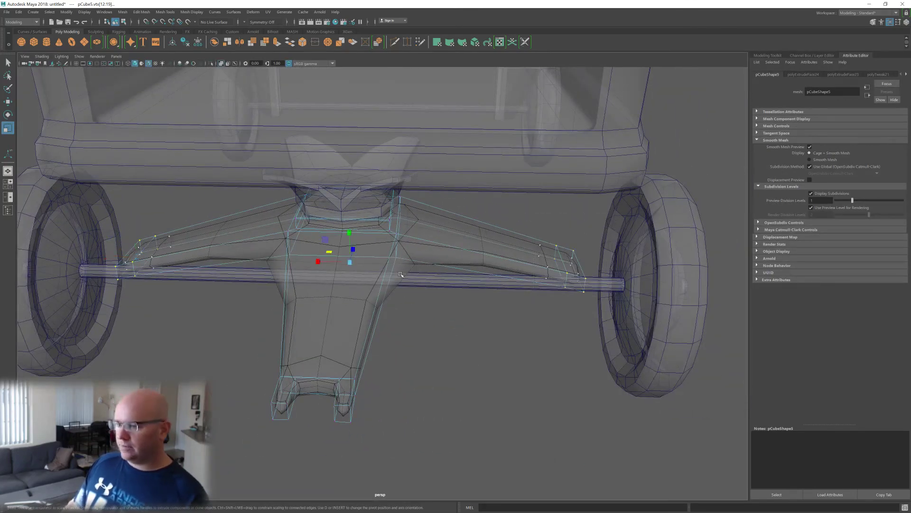
mouse_move(401, 274)
alt+mouse_down()
mouse_move(475, 307)
mouse_move(493, 274)
mouse_move(488, 281)
alt+mouse_up()
key(w)
key(alt+x)
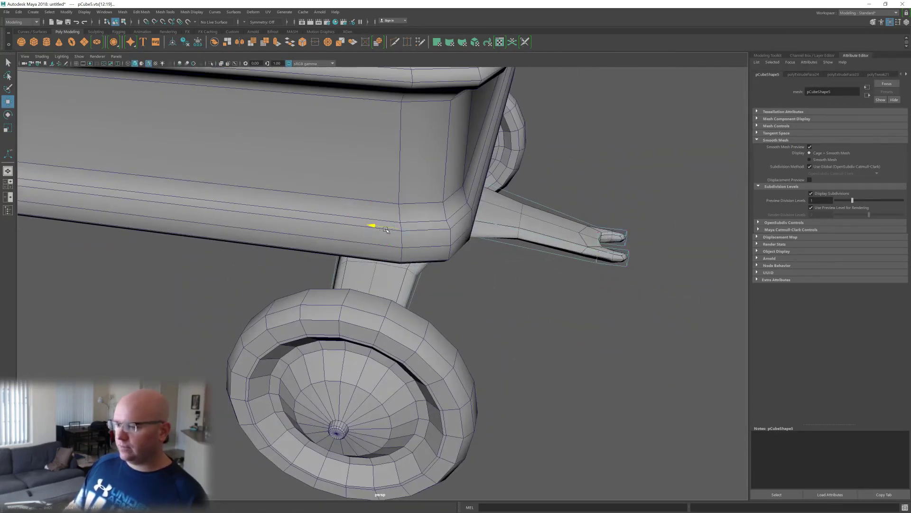
key(alt+x)
mouse_move(386, 230)
alt+mouse_down()
mouse_move(406, 240)
mouse_move(371, 221)
alt+mouse_up()
- Select both front wheels and their axle and shift them slightly forward along the wagon beneath the side arm ends
alt+drag(476, 276, 646, 256)
click(416, 360)
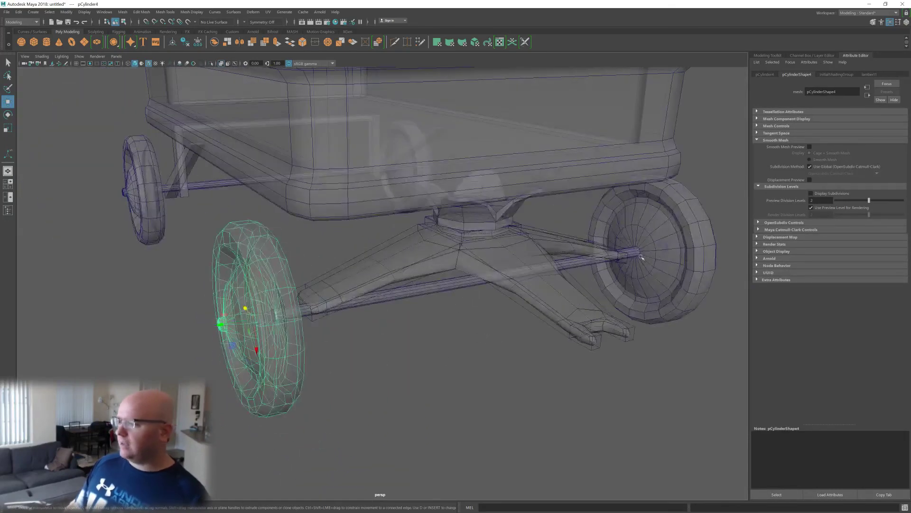
click(659, 253)
shift+click(637, 251)
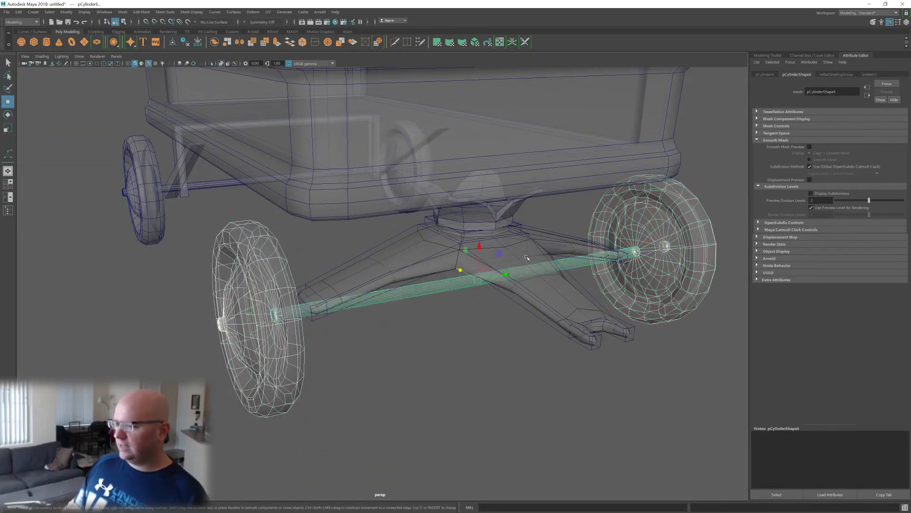
alt+drag(460, 266, 452, 228)
key(alt+x)
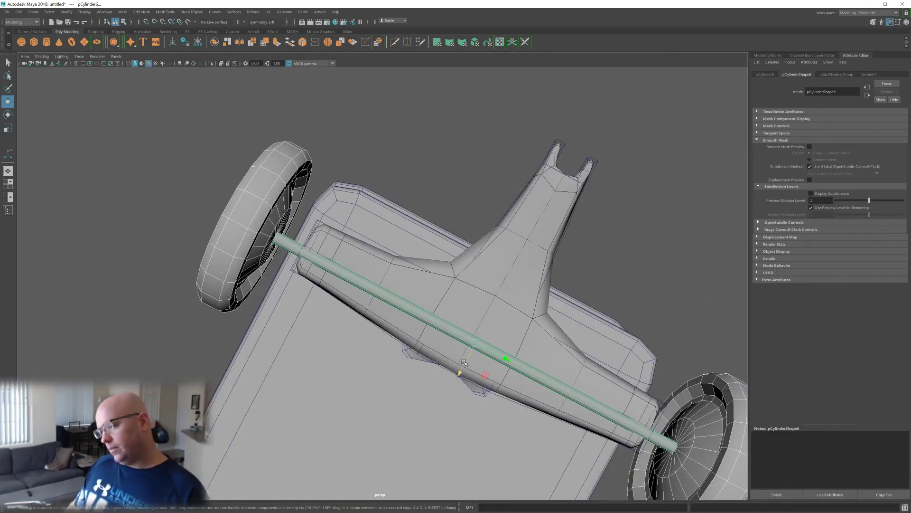
alt+drag(460, 374, 462, 369)
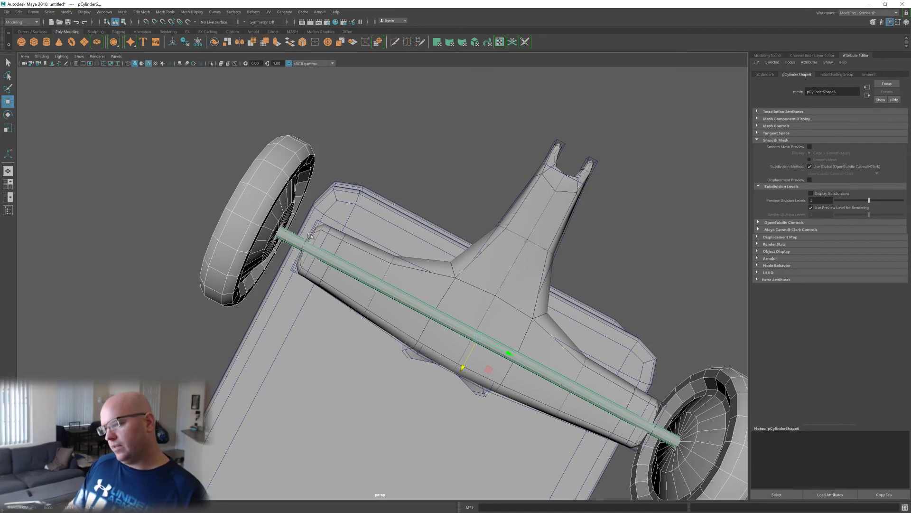
alt+drag(626, 284, 524, 309)
click(386, 330)
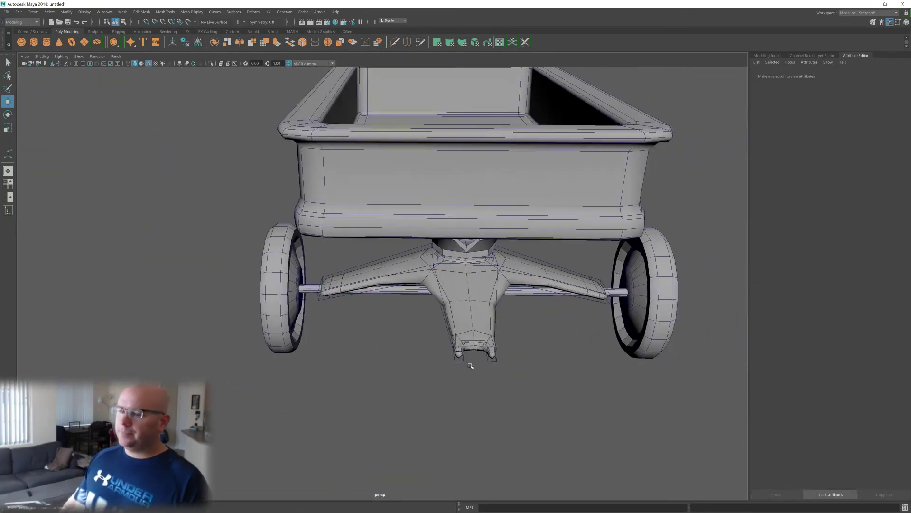
- Examine how the support's arms meet the front axle and compare the support's unsmoothed shape with its smooth preview
alt+drag(355, 302, 451, 267)
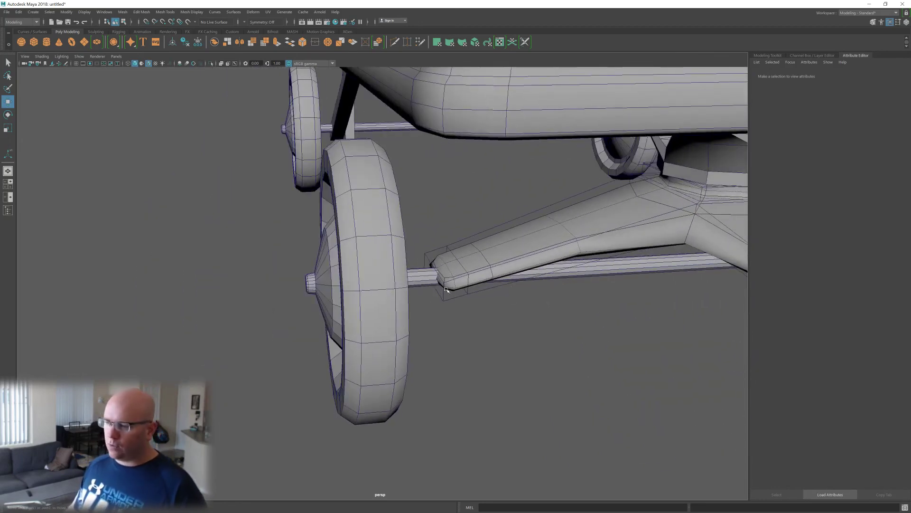
alt+drag(537, 301, 573, 345)
scroll(573, 345, down, 4)
alt+middle_drag(575, 342, 457, 354)
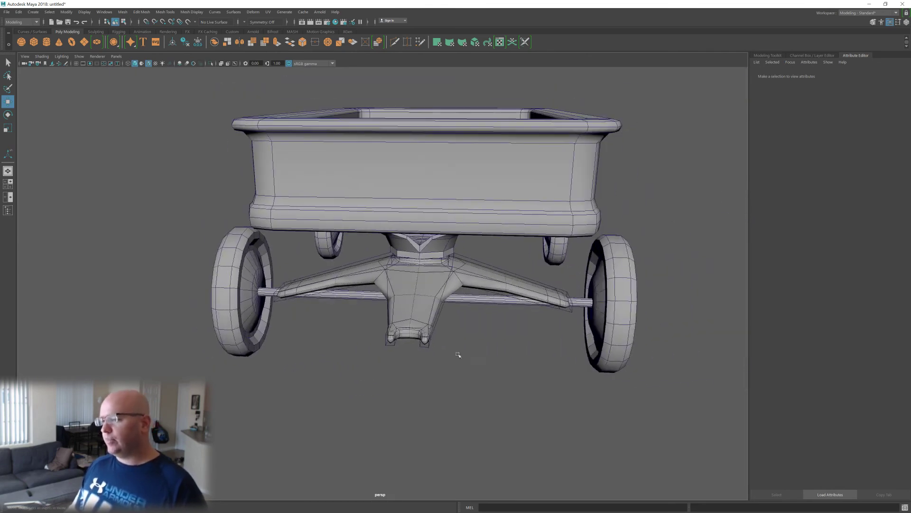
alt+drag(472, 358, 468, 359)
click(408, 281)
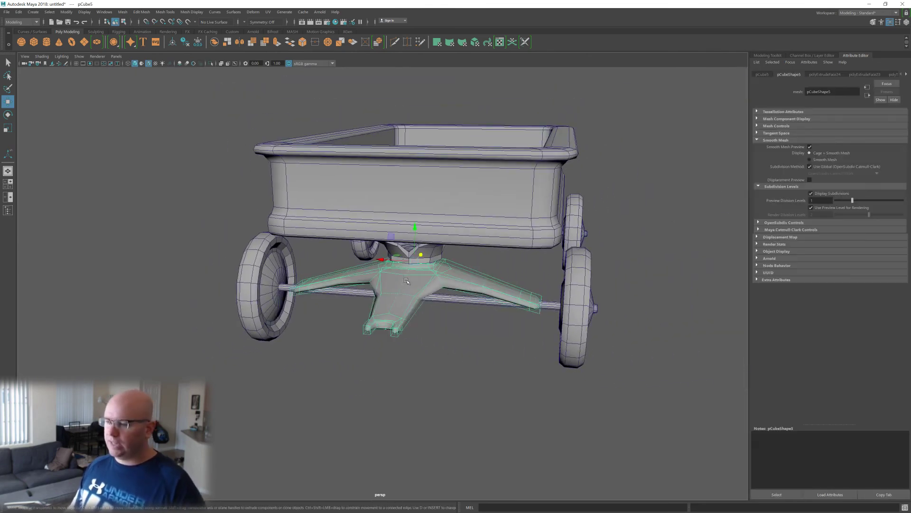
alt+right_drag(437, 295, 444, 314)
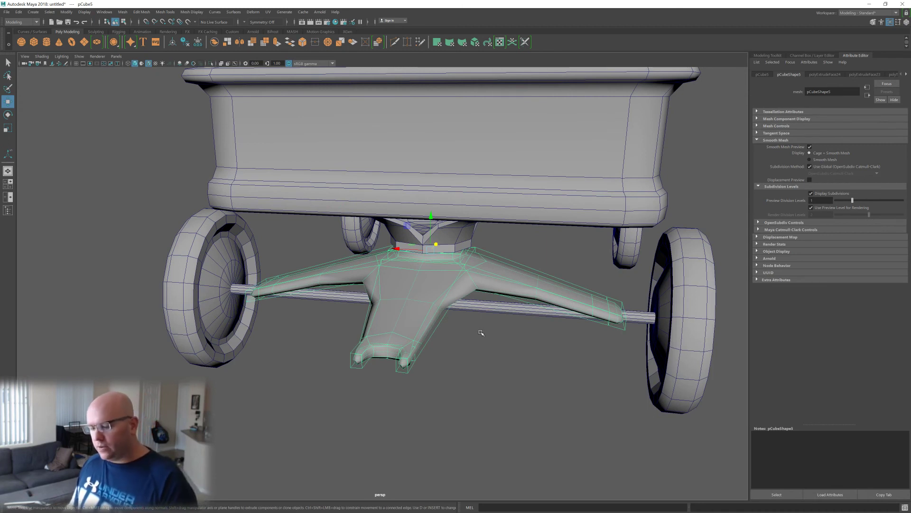
key(1)
key(3)
key(1)
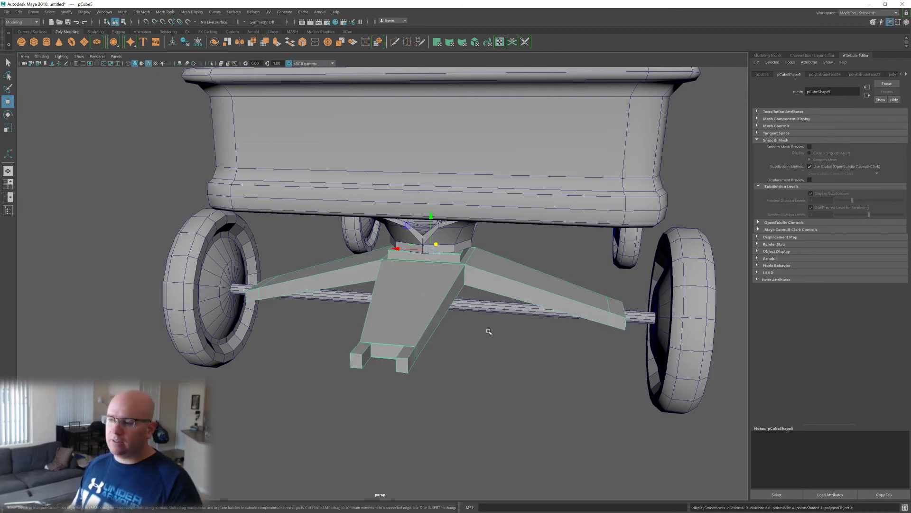
key(3)
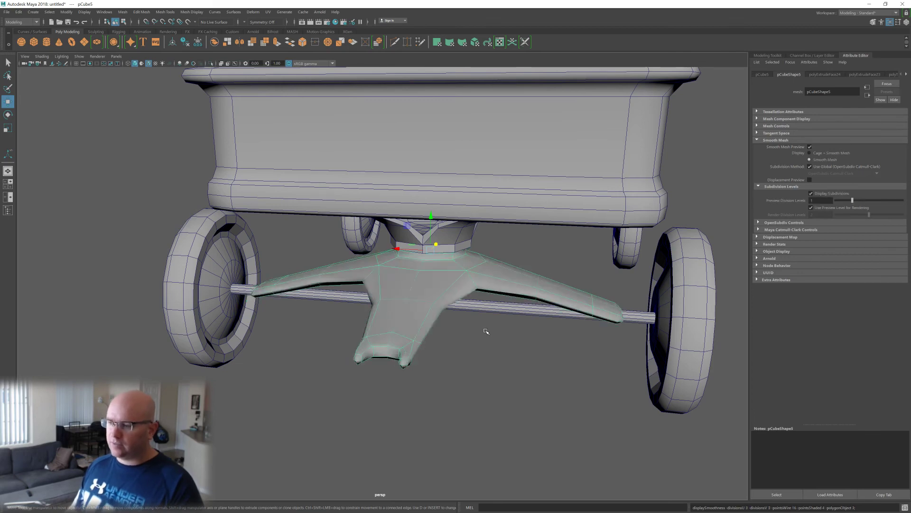
- Apply Smooth with one division level to the support, switch off its smooth preview, and deselect it
alt+drag(508, 344, 509, 341)
scroll(509, 341, up, 3)
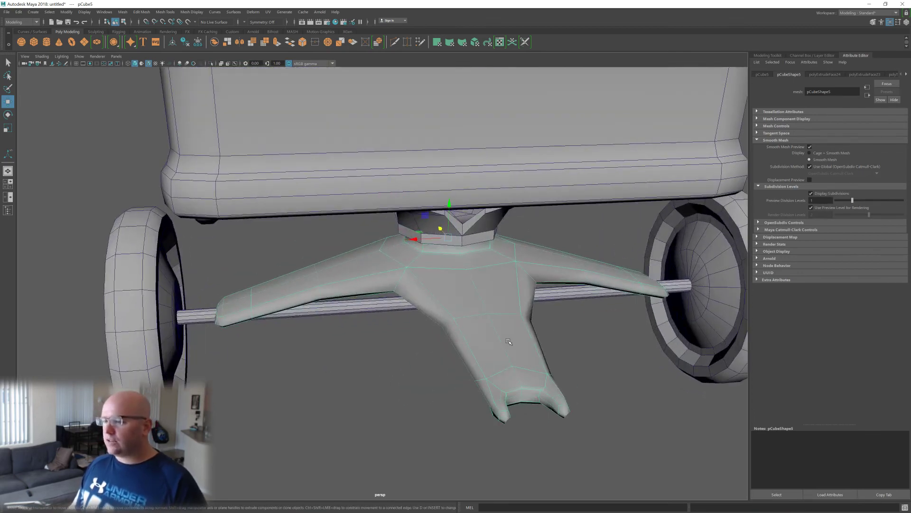
alt+middle_drag(509, 341, 417, 341)
shift+right_click(388, 287)
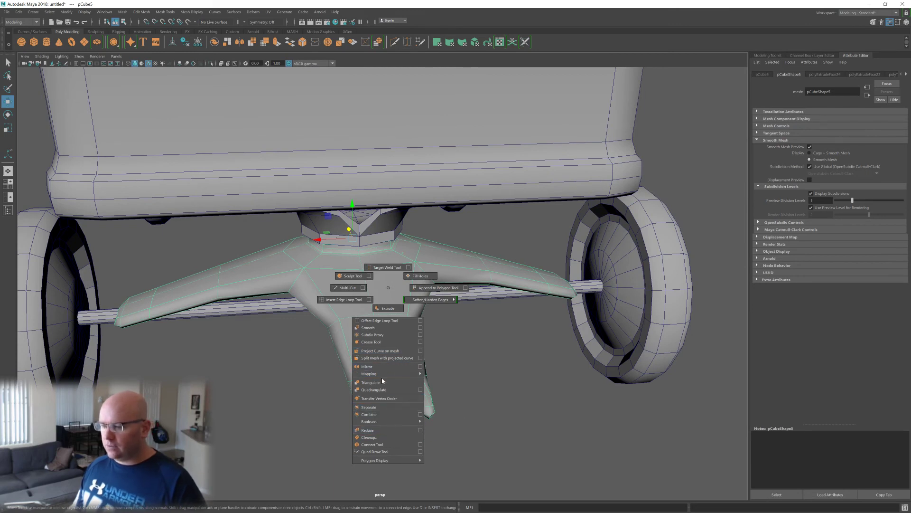
click(385, 327)
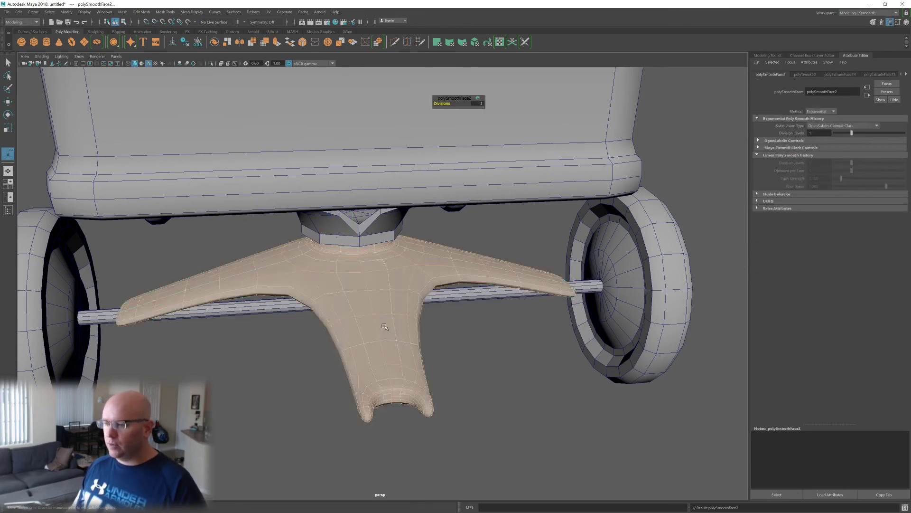
key(1)
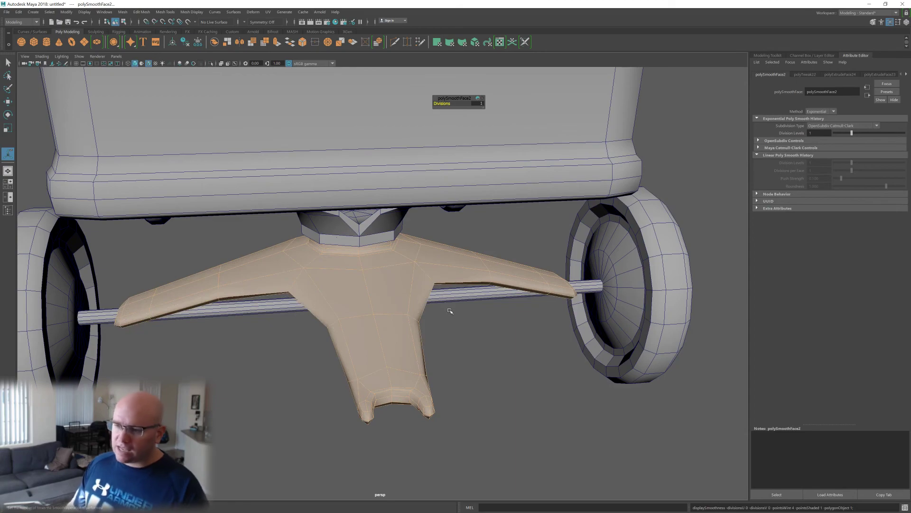
click(464, 351)
key(shift+z)
key(ctrl+z)
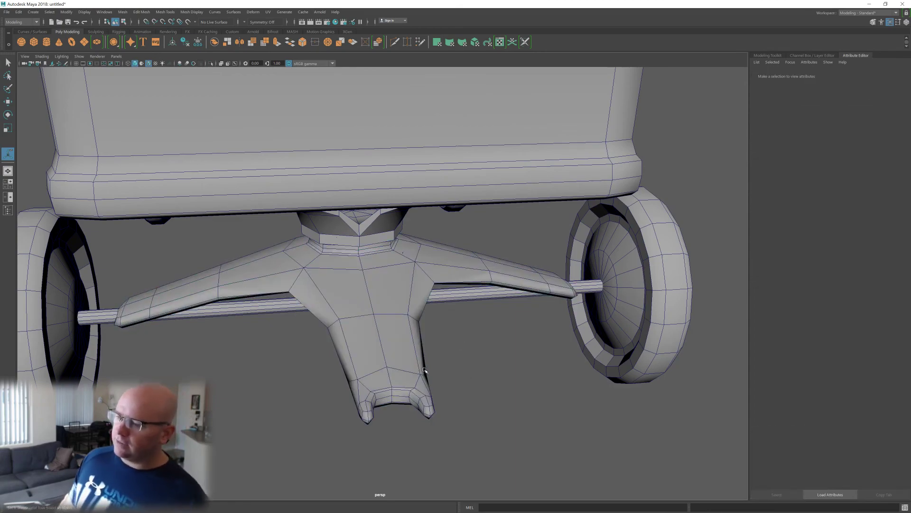
alt+drag(412, 354, 435, 357)
scroll(434, 357, up, 2)
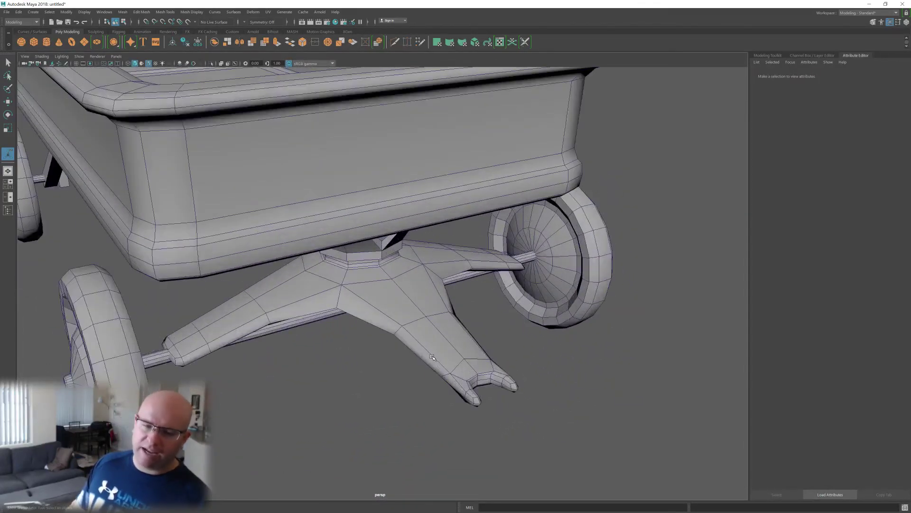
alt+middle_drag(464, 342, 435, 349)
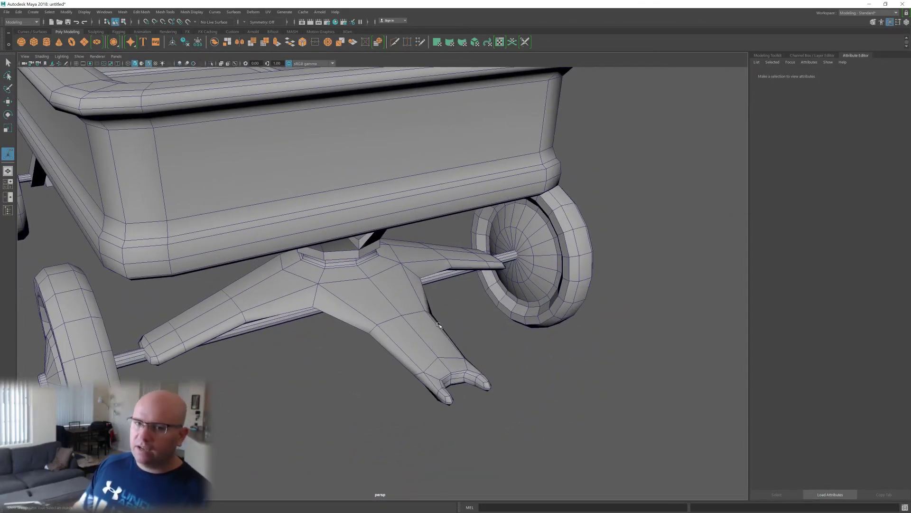
- Create a polygon cube and move it to the forked tip of the front support's third arm
alt+drag(433, 332, 415, 387)
shift+right_drag(415, 387, 380, 363)
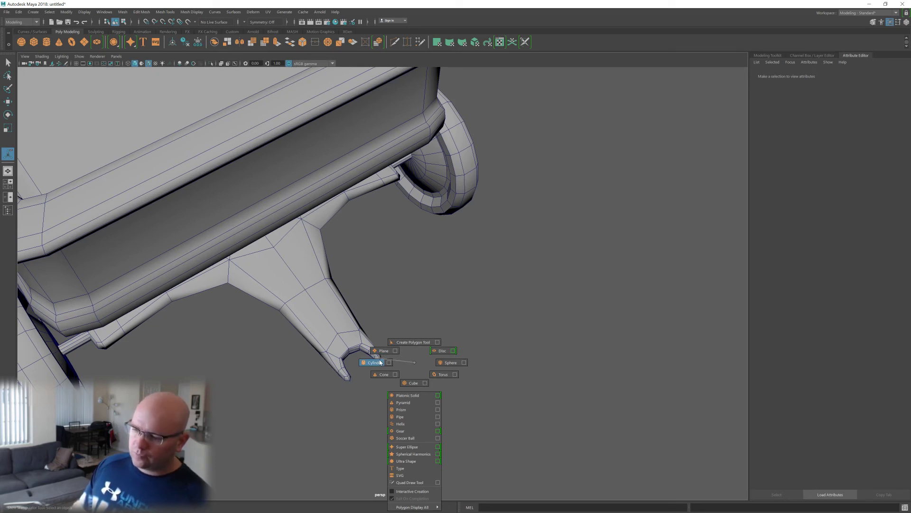
shift+right_drag(397, 363, 415, 362)
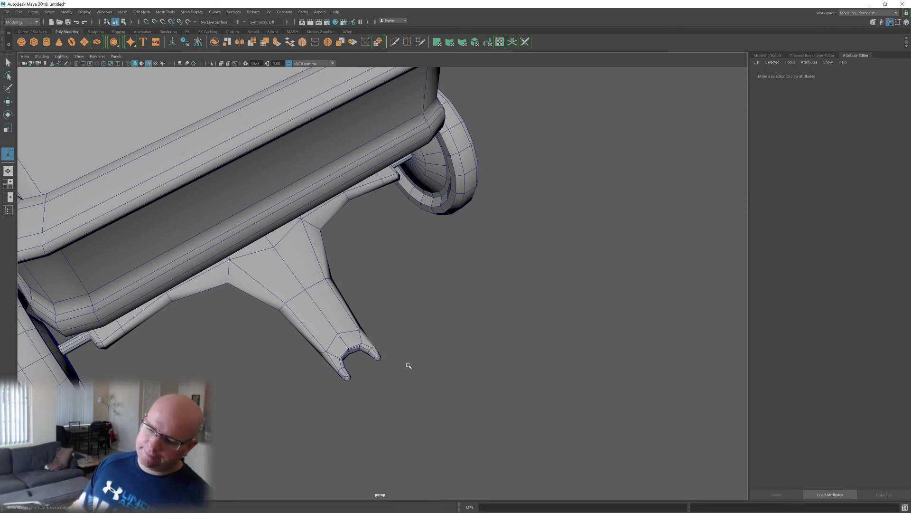
alt+drag(409, 366, 398, 390)
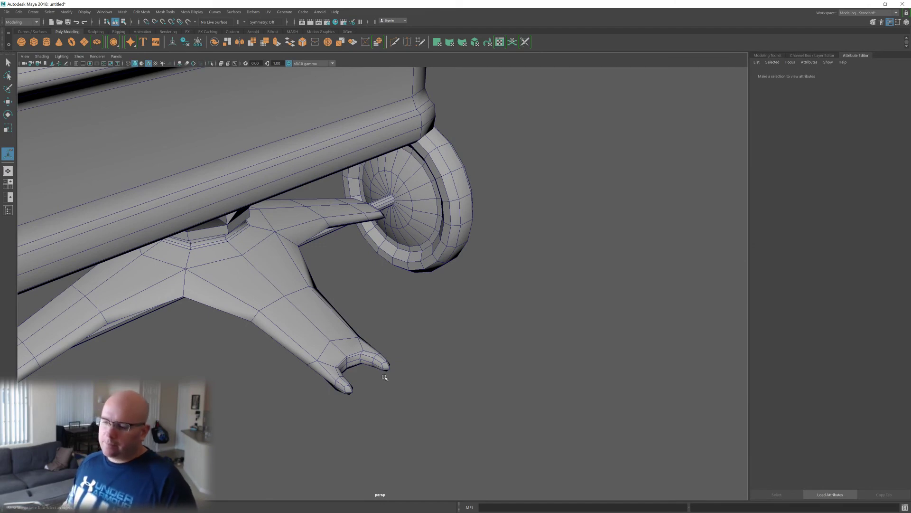
shift+right_drag(385, 378, 388, 383)
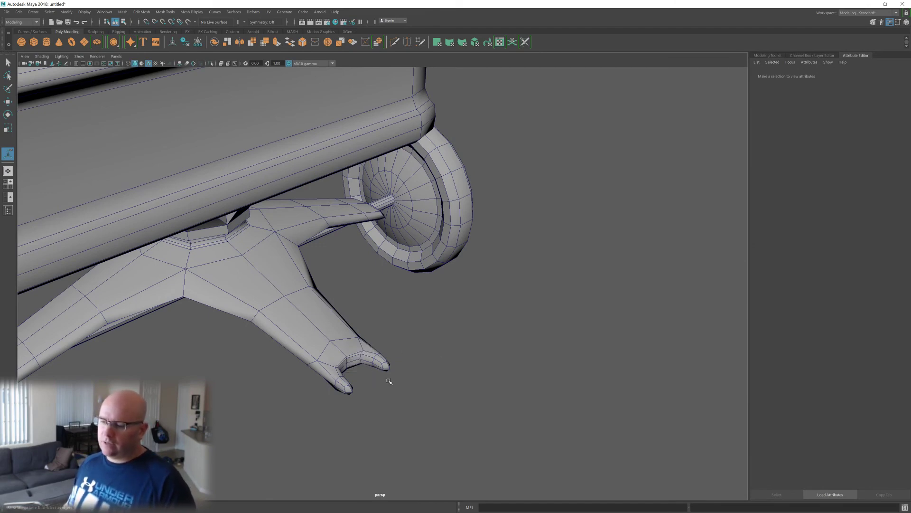
alt+drag(387, 376, 420, 382)
key(w)
scroll(429, 350, down, 4)
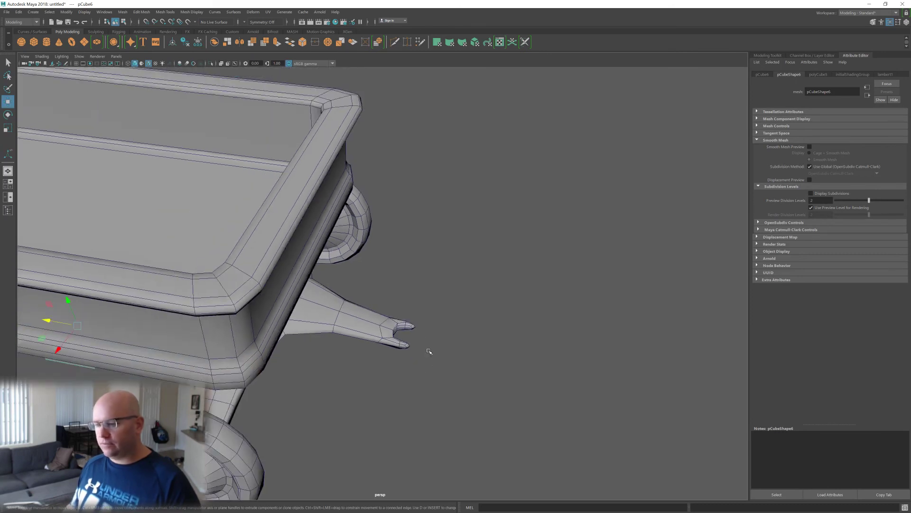
drag(133, 306, 379, 350)
key(f)
key(r)
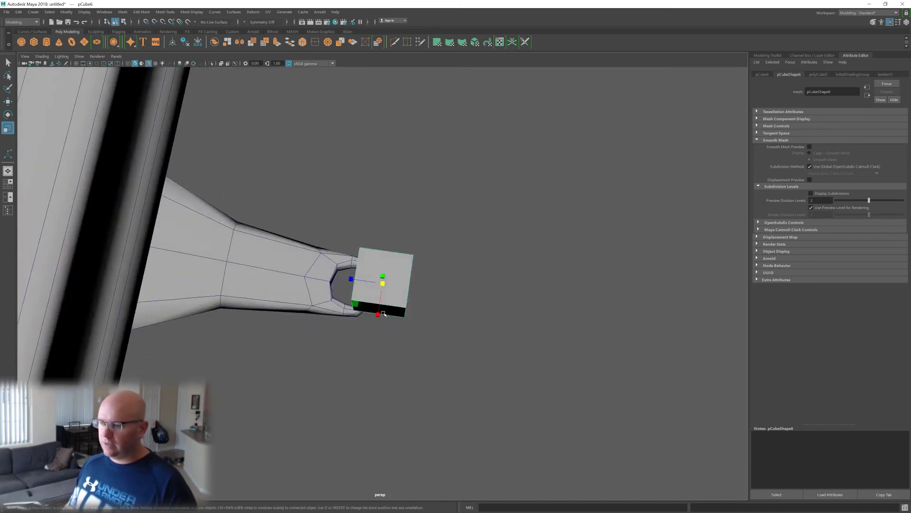
- Scale the cube narrower across the wagon and position it between the two prongs of the fork
drag(380, 314, 383, 252)
key(w)
drag(383, 247, 382, 267)
drag(361, 302, 383, 308)
key(r)
key(w)
key(r)
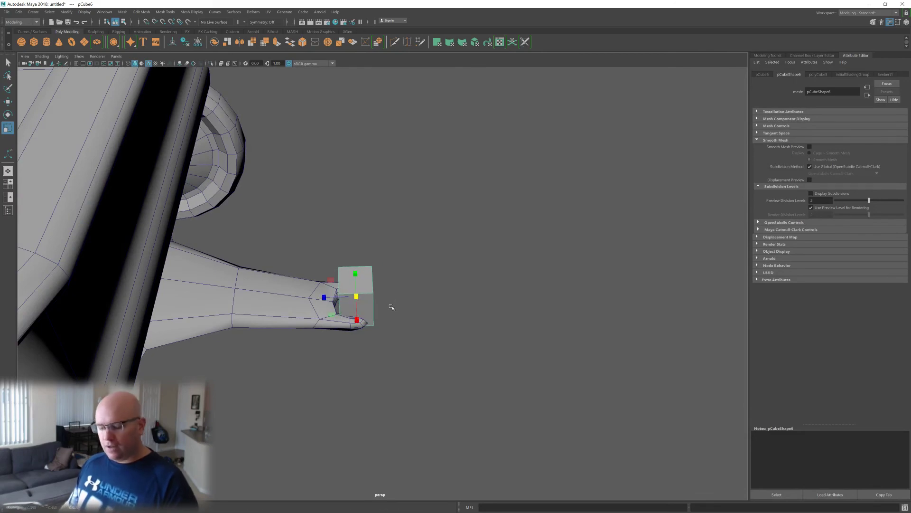
- Turn on the cube's smooth mesh preview with Display Subdivisions enabled and one preview division level
key(3)
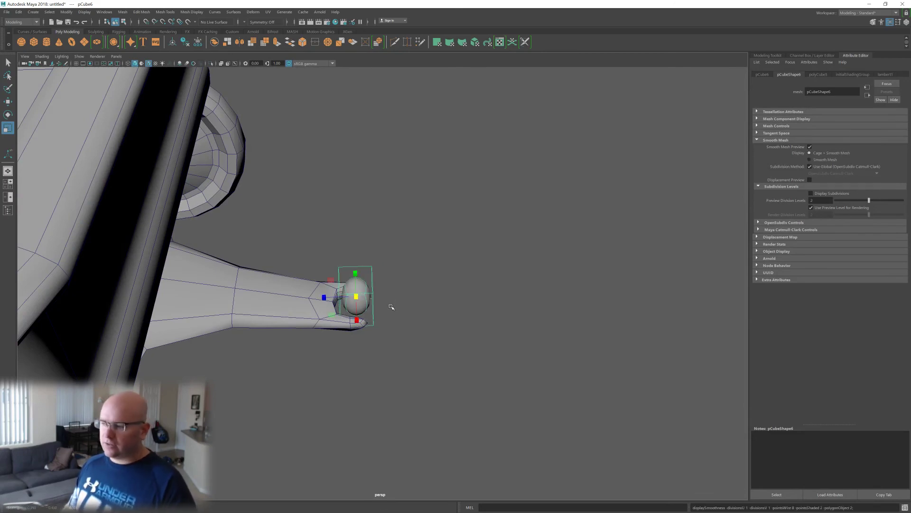
alt+drag(391, 307, 522, 318)
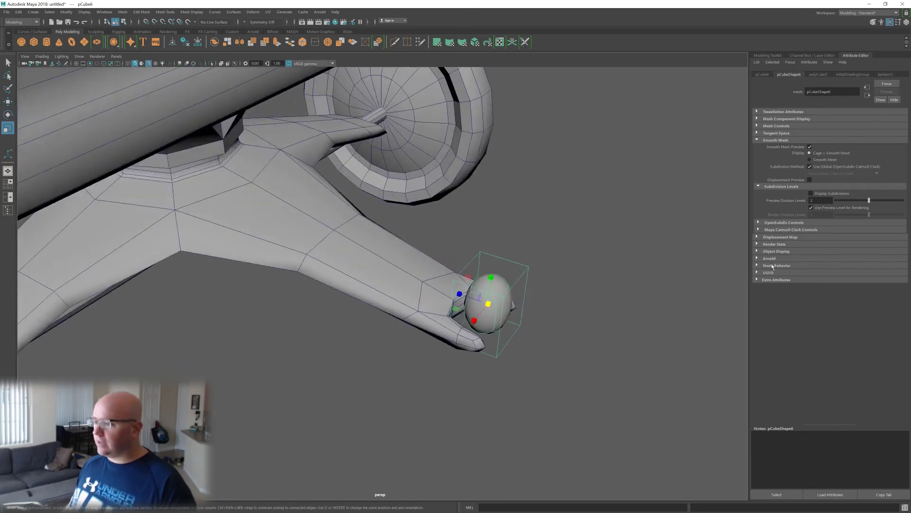
click(857, 201)
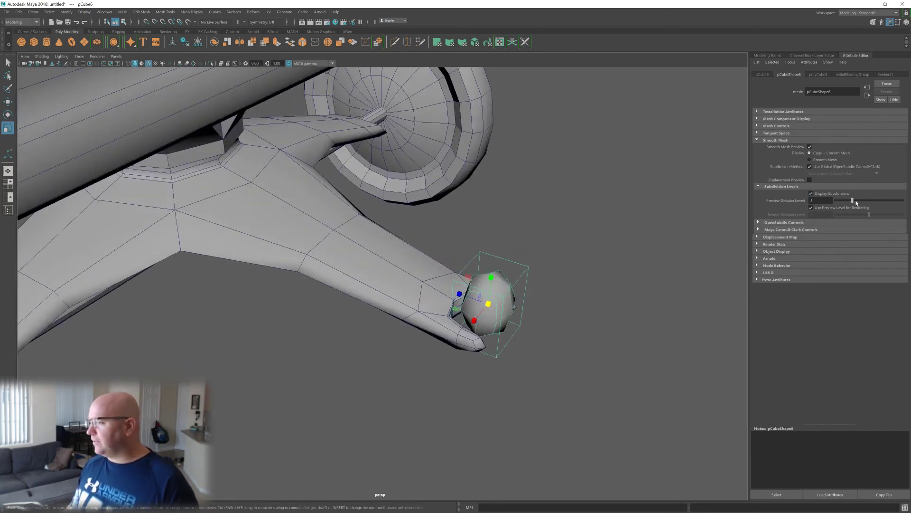
alt+drag(452, 301, 468, 329)
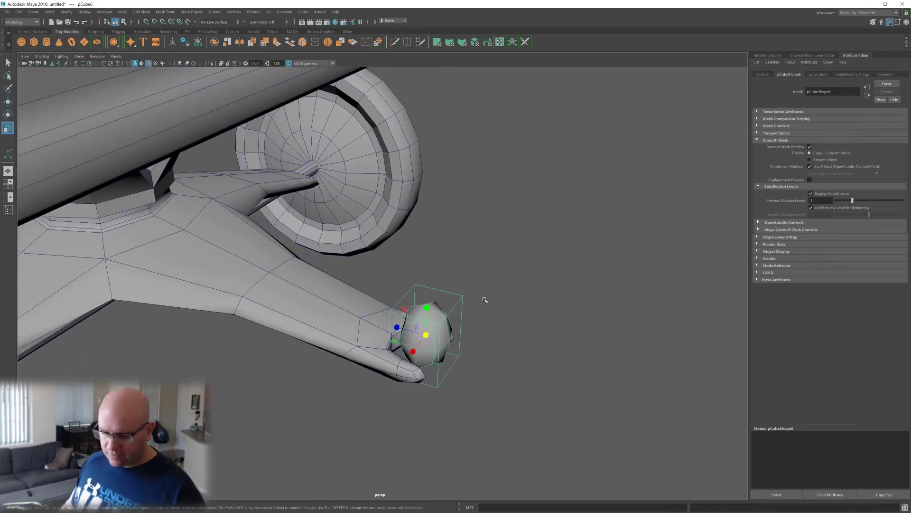
- Select the cube's top face and raise it well above the wagon body to form a tall handle shaft
right_drag(419, 298, 402, 308)
click(420, 309)
scroll(439, 327, down, 4)
key(w)
alt+drag(401, 308, 444, 299)
alt+right_drag(444, 299, 421, 288)
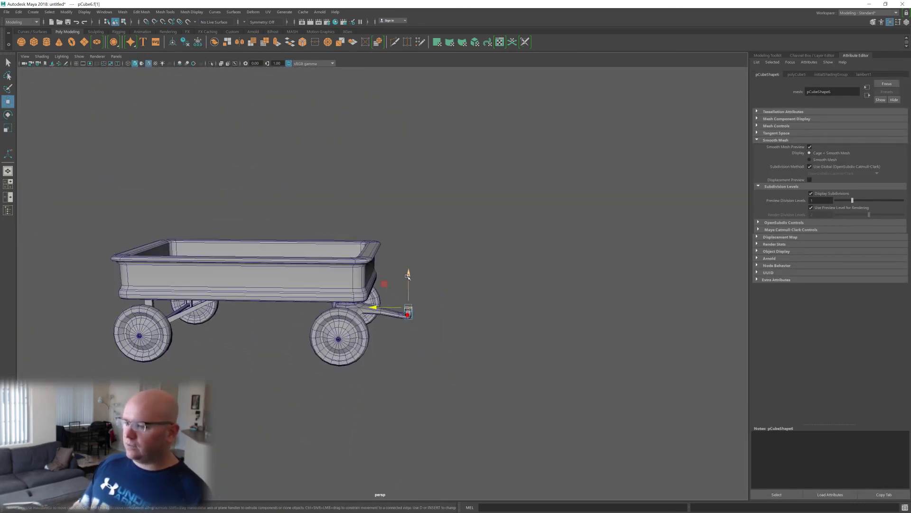
drag(408, 276, 408, 71)
alt+middle_drag(421, 138, 434, 188)
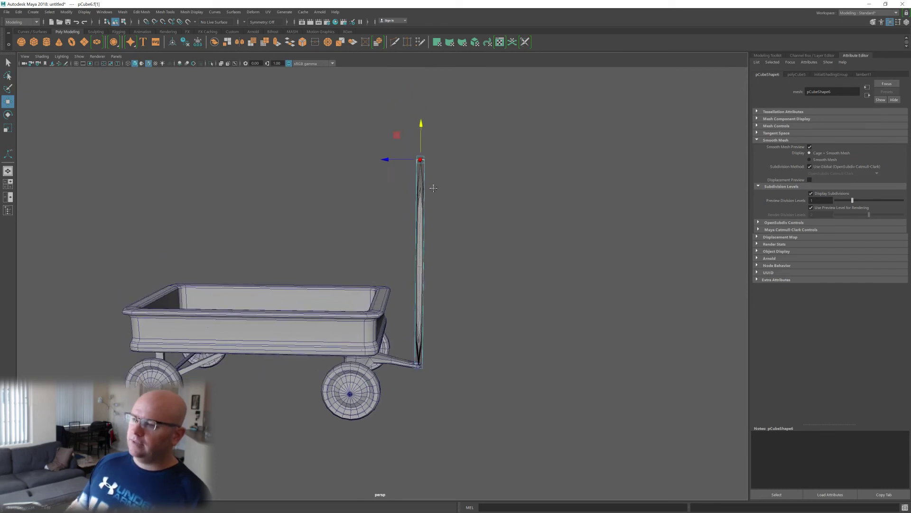
alt+drag(434, 188, 455, 236)
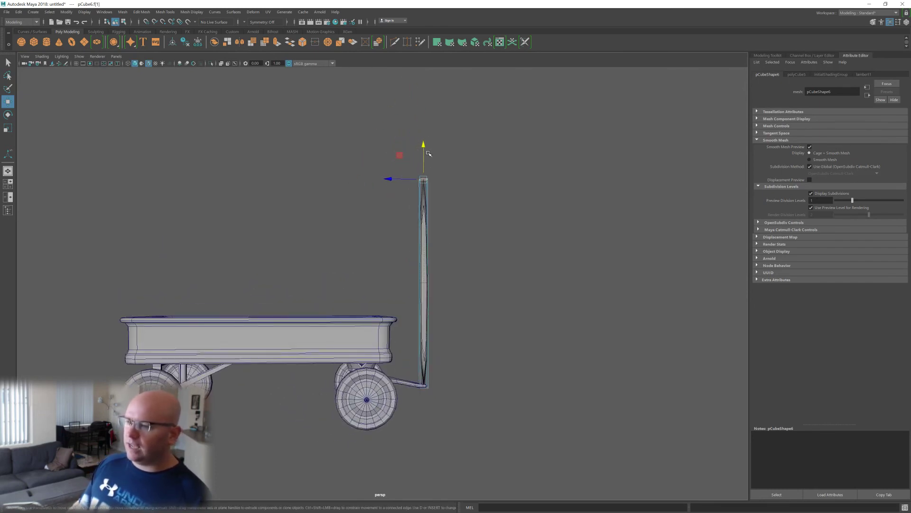
drag(429, 153, 426, 137)
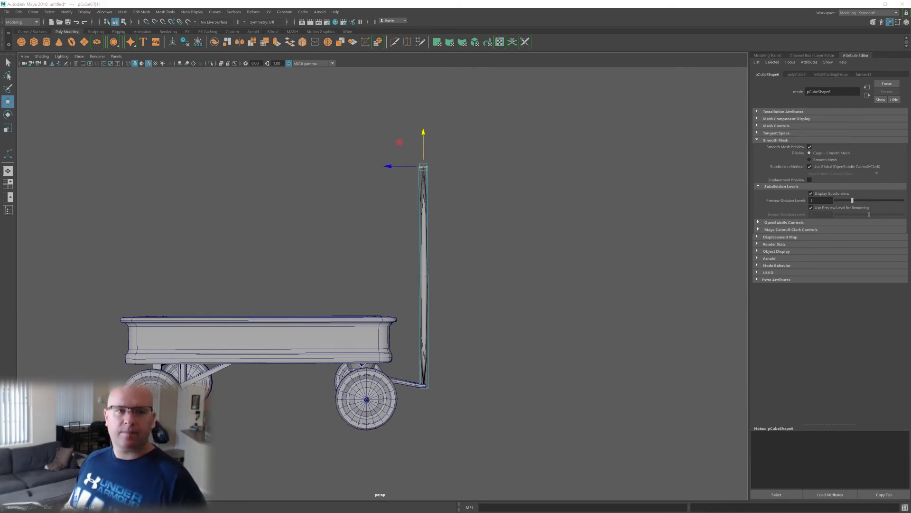
- Switch to the web browser to compare the handle with the Radio Flyer wagon photo, then return to Maya and examine the shaft
drag(0, 58, 393, 63)
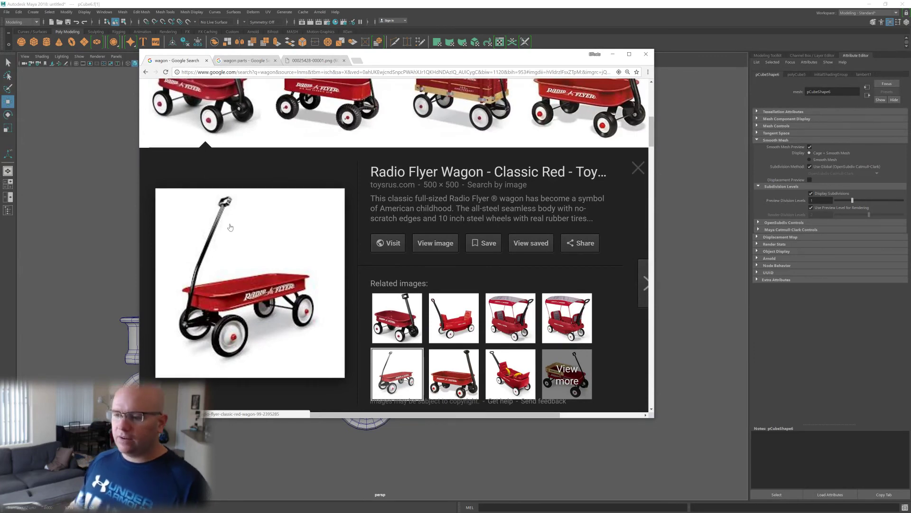
key(alt+Tab)
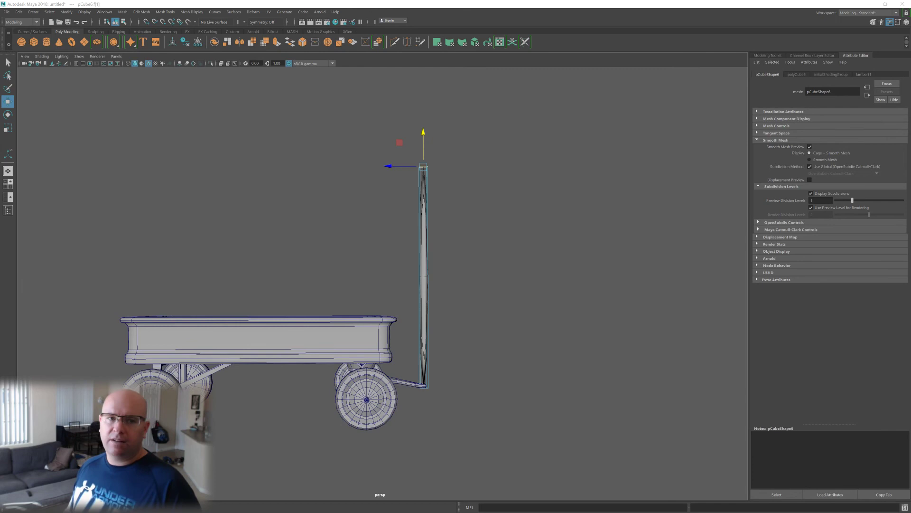
alt+middle_drag(427, 307, 417, 333)
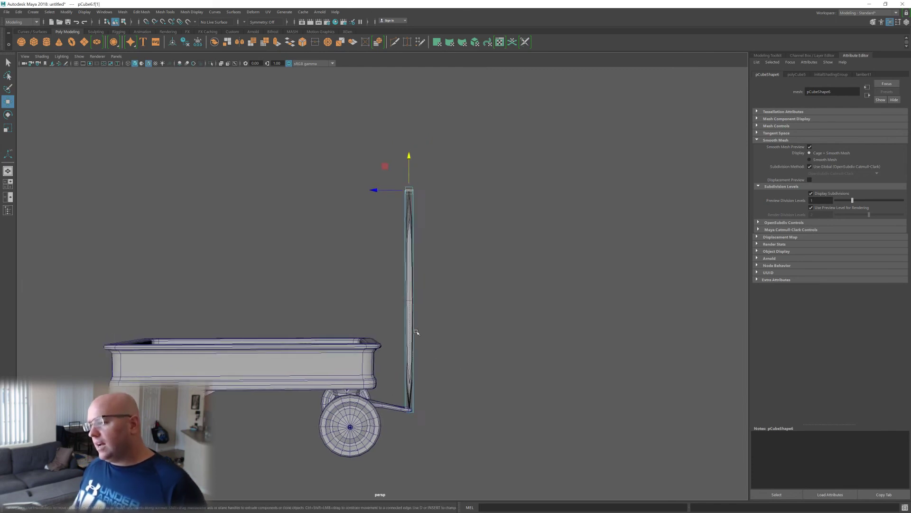
alt+drag(417, 332, 431, 330)
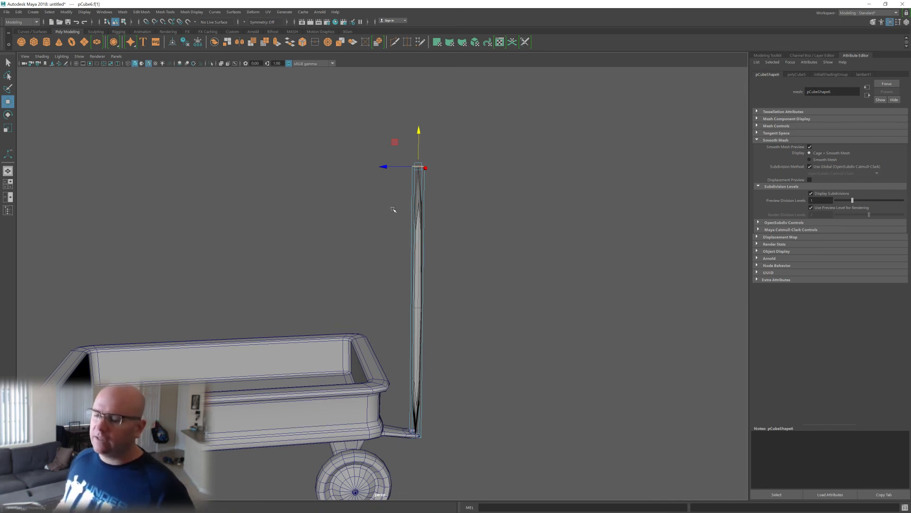
alt+drag(393, 210, 422, 230)
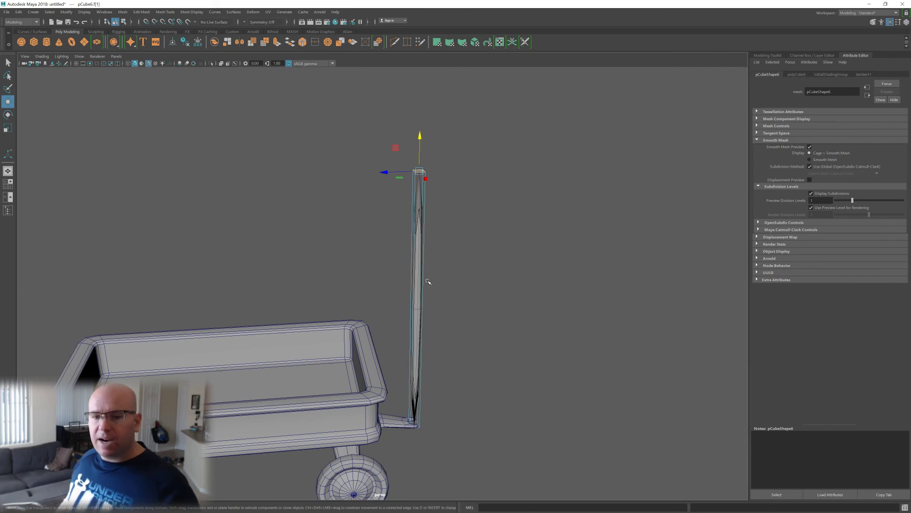
alt+drag(430, 213, 465, 222)
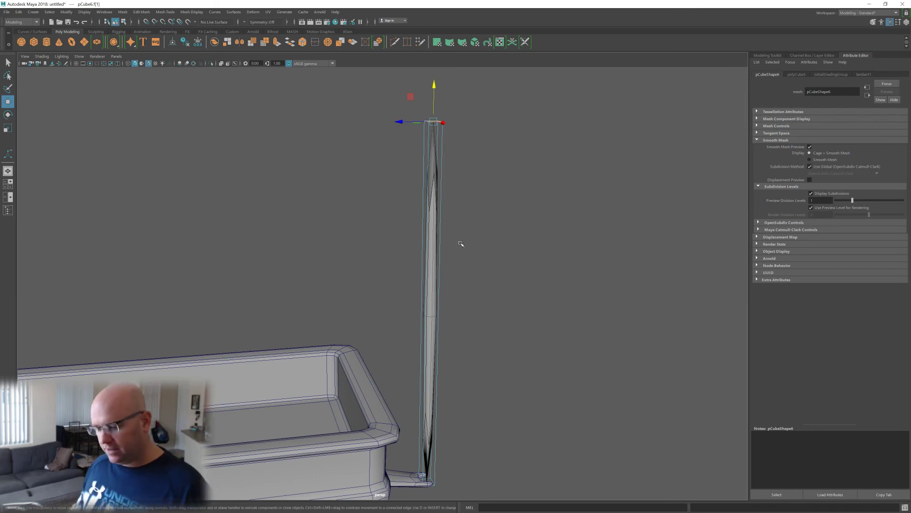
- Insert an edge loop around the handle shaft near its lower end at the fork
alt+drag(449, 267, 378, 222)
scroll(378, 222, up, 5)
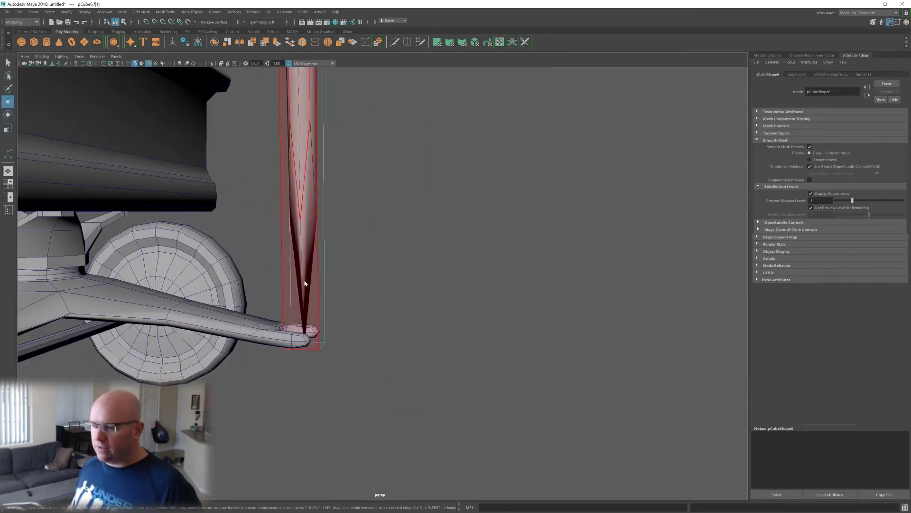
shift+right_drag(303, 280, 271, 283)
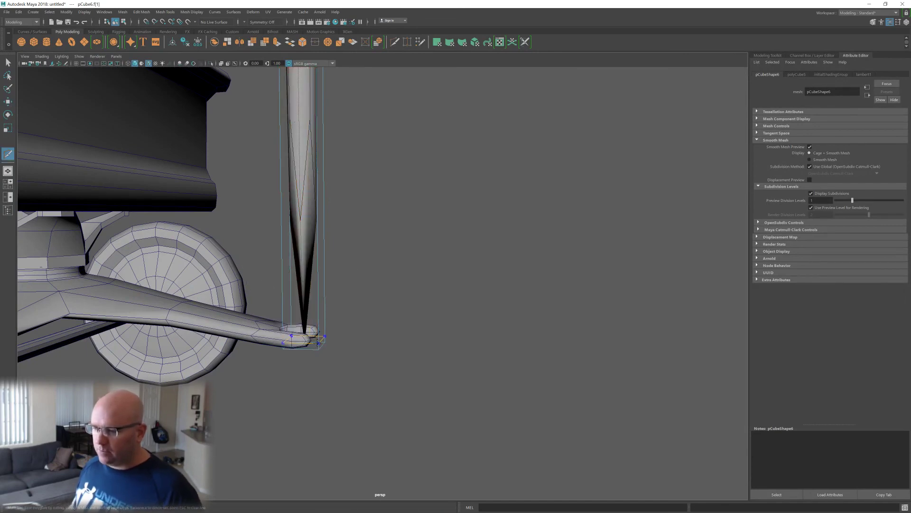
alt+drag(318, 343, 372, 415)
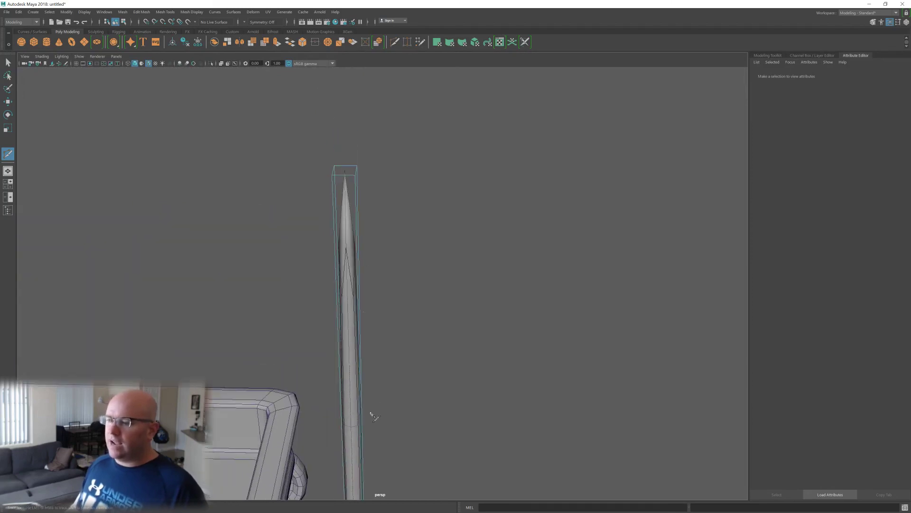
key(Escape)
- Raise the handle shaft's top face a little higher and extrude it upward by a short segment
alt+drag(364, 223, 427, 230)
key(w)
click(352, 165)
drag(365, 135, 361, 89)
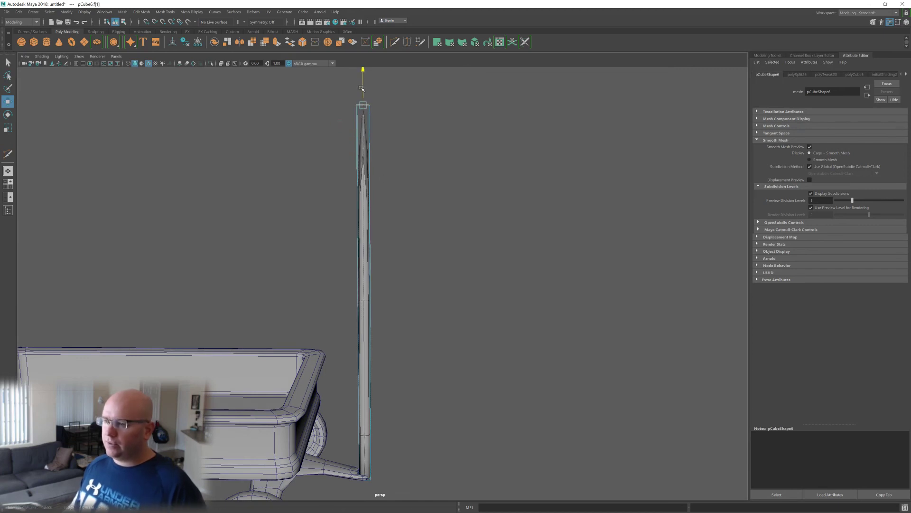
alt+middle_drag(361, 89, 389, 225)
alt+drag(389, 225, 414, 248)
shift+right_drag(426, 266, 425, 288)
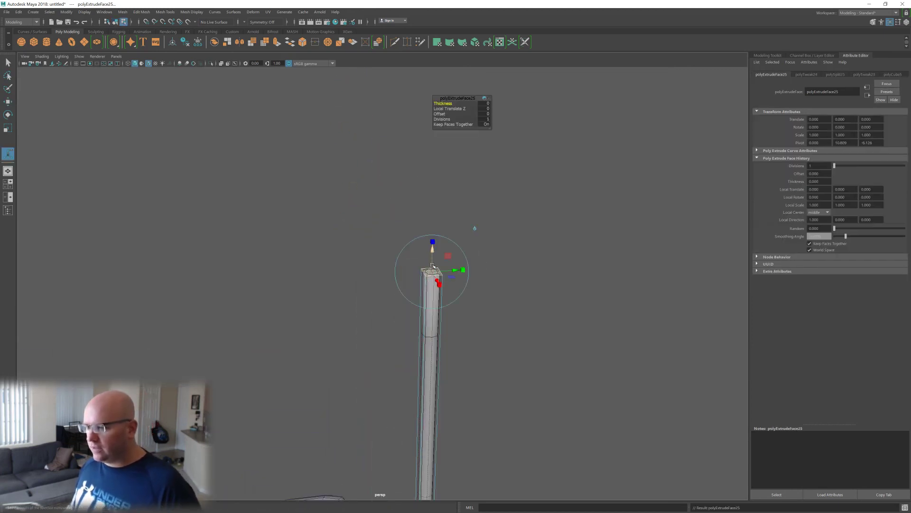
drag(432, 254, 433, 238)
- Extrude two opposite side faces of the shaft's top segment outward into a crossbar, and extrude a short end segment on each side
click(431, 272)
alt+drag(430, 272, 477, 283)
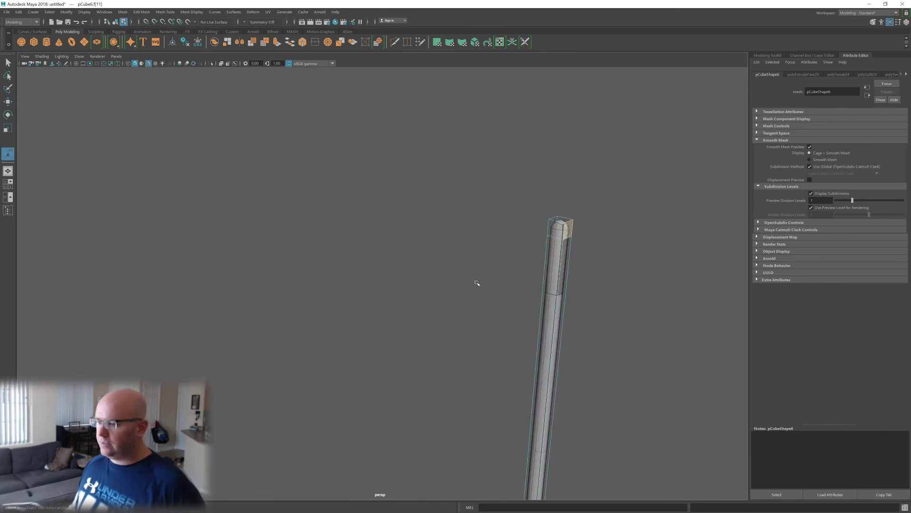
alt+middle_drag(595, 236, 488, 267)
key(f)
alt+right_drag(488, 267, 403, 305)
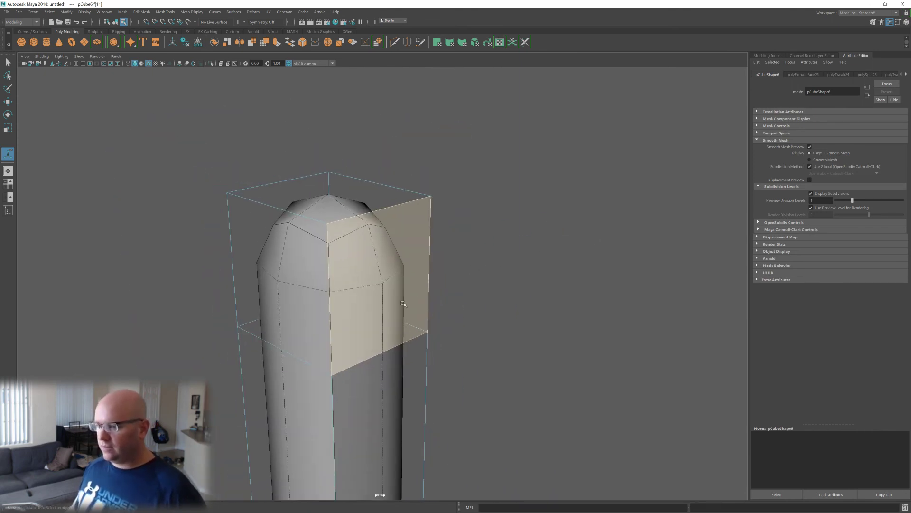
alt+drag(403, 305, 465, 296)
scroll(378, 302, down, 6)
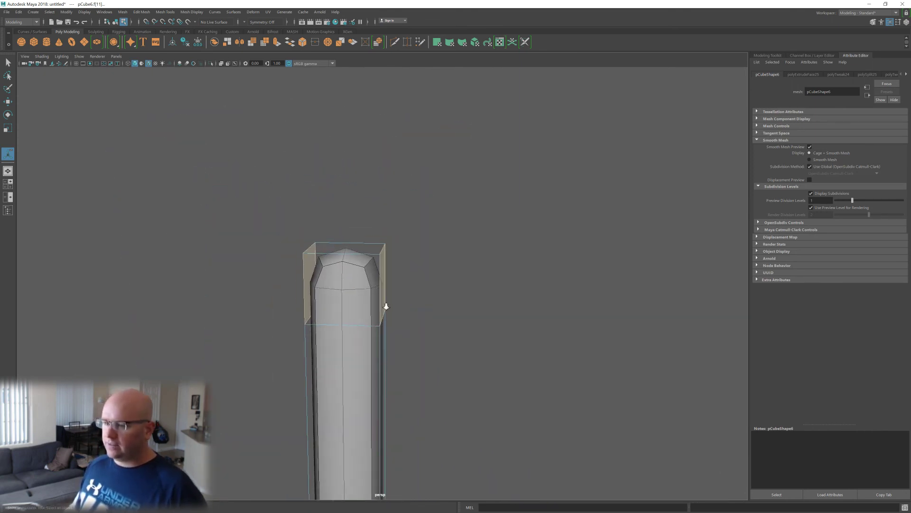
shift+right_drag(381, 276, 385, 298)
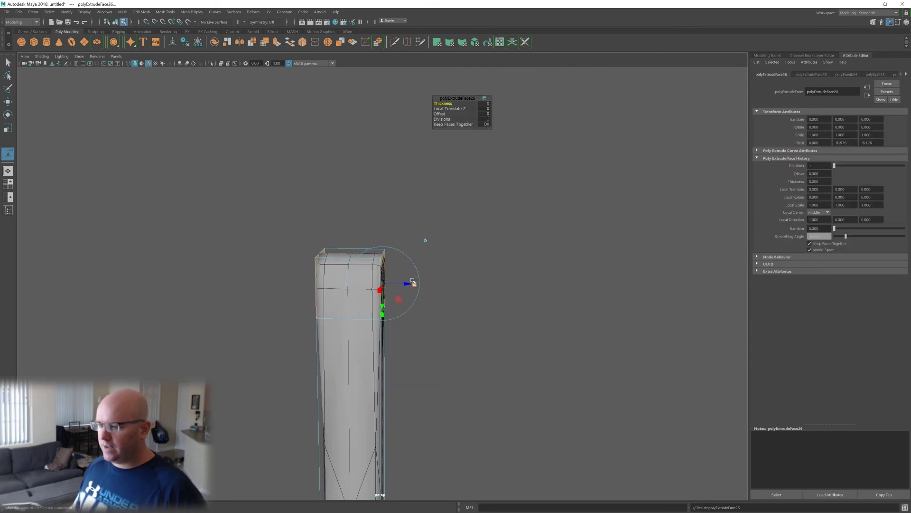
drag(413, 283, 576, 302)
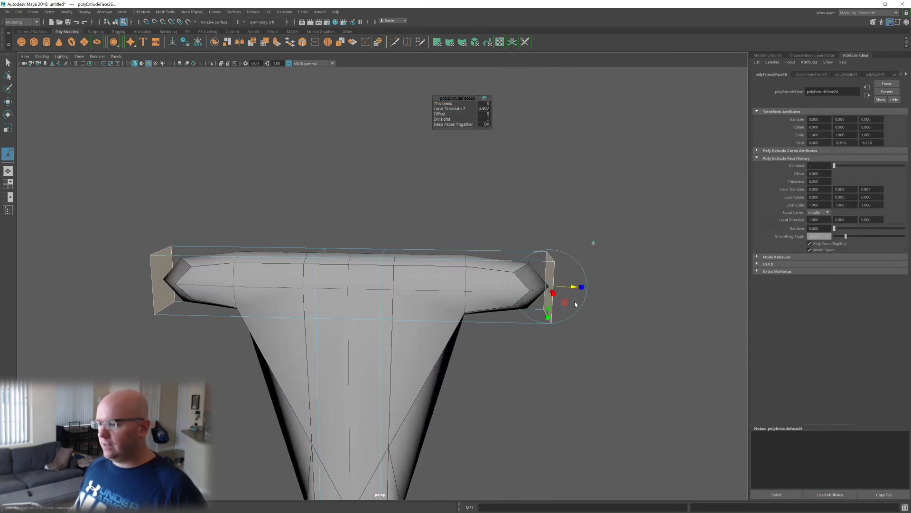
shift+right_drag(575, 302, 574, 319)
drag(578, 288, 614, 289)
- Select the top faces of the crossbar's two end segments and extrude them upward into two uprights
click(580, 259)
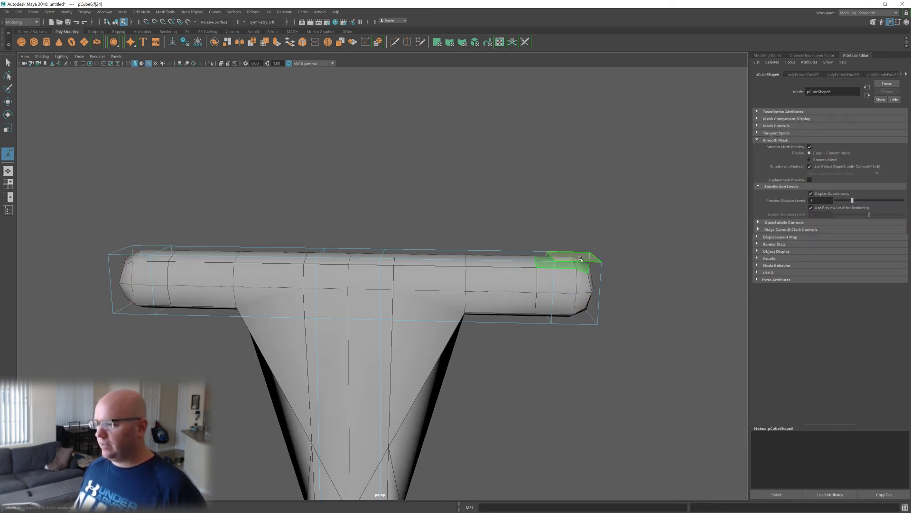
shift+click(135, 252)
shift+right_drag(395, 232, 394, 252)
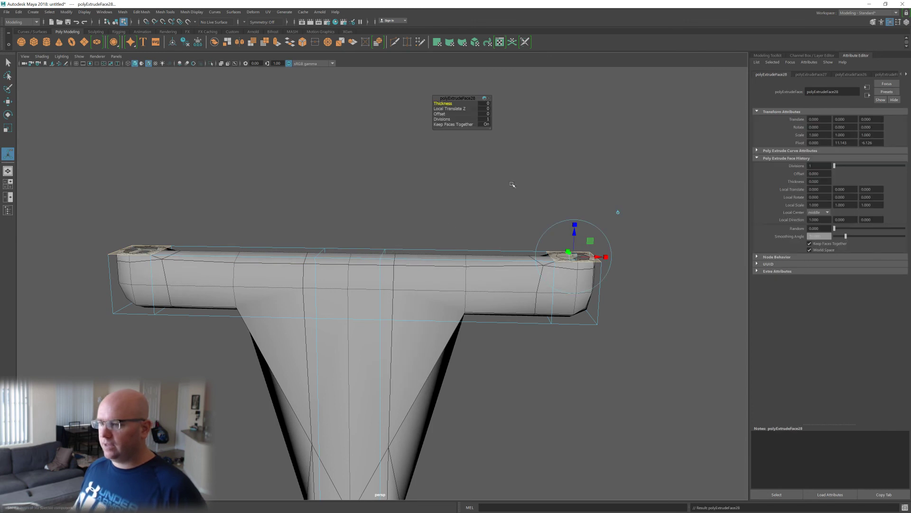
drag(576, 238, 575, 109)
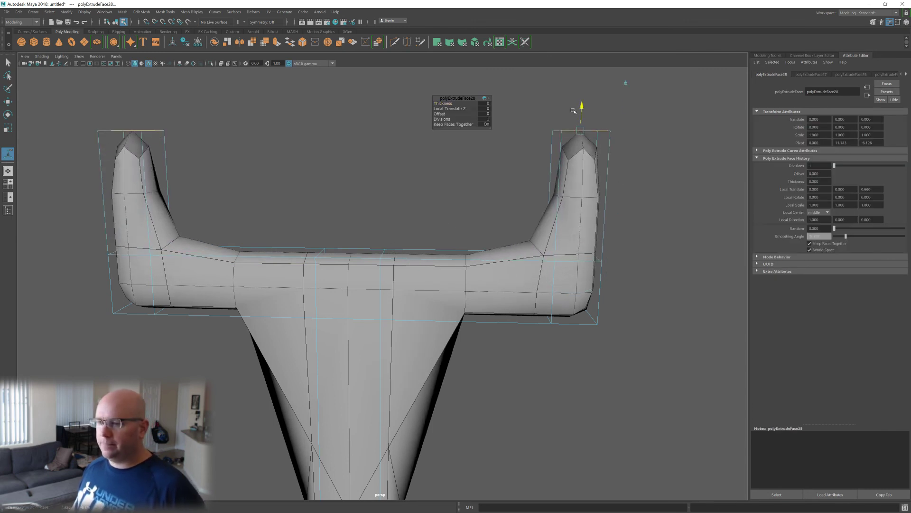
- Extrude the top faces of both grip uprights upward by another short segment
shift+right_click(573, 110)
shift+right_drag(574, 110, 573, 128)
alt+middle_drag(573, 127, 560, 214)
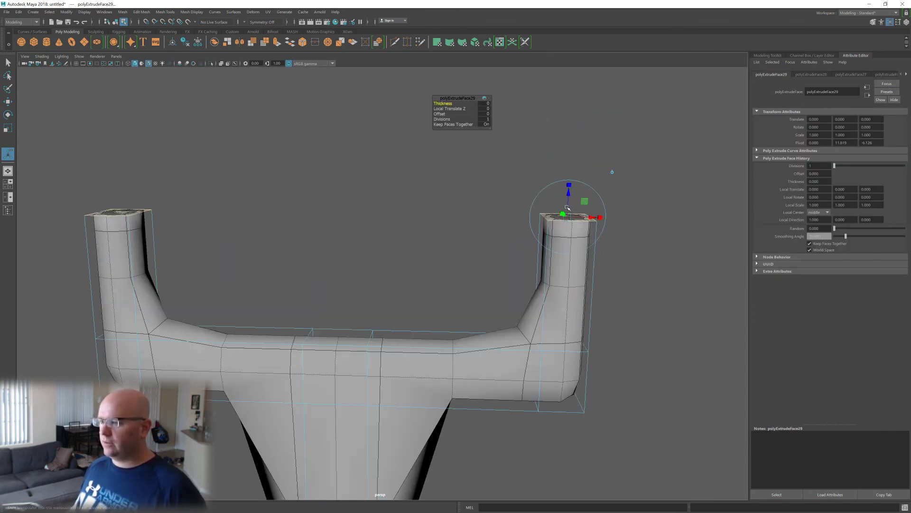
mouse_move(570, 190)
mouse_down()
mouse_move(571, 141)
mouse_move(564, 188)
mouse_up()
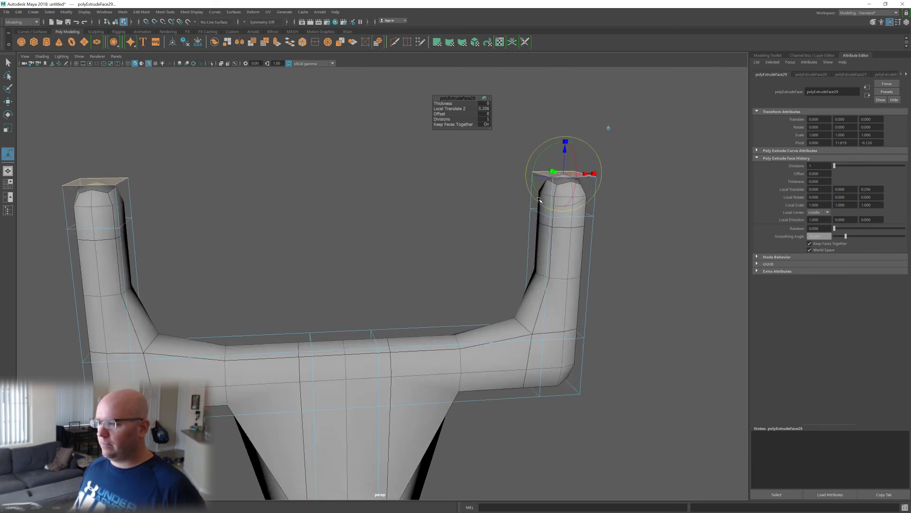
- Select the inward-facing faces of the uprights' top segments and extrude them toward each other into a top bar
click(122, 201)
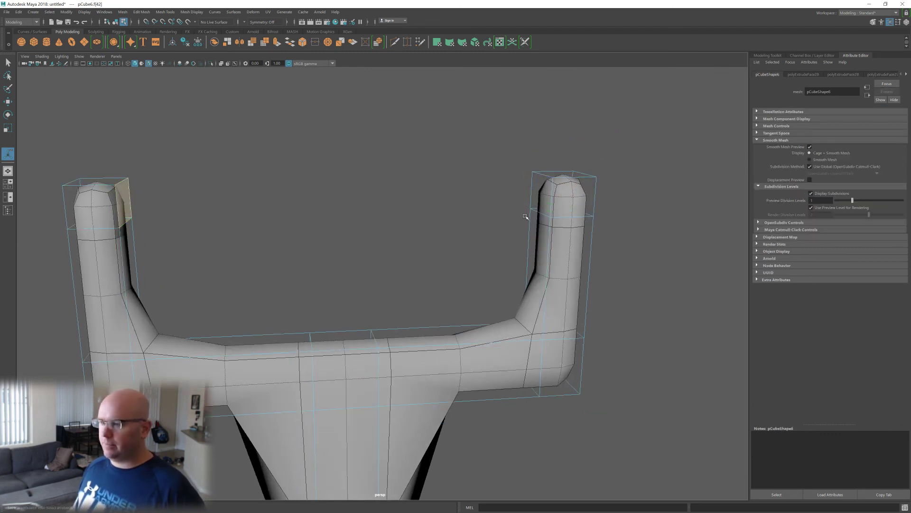
shift+click(541, 195)
shift+right_drag(498, 216, 498, 194)
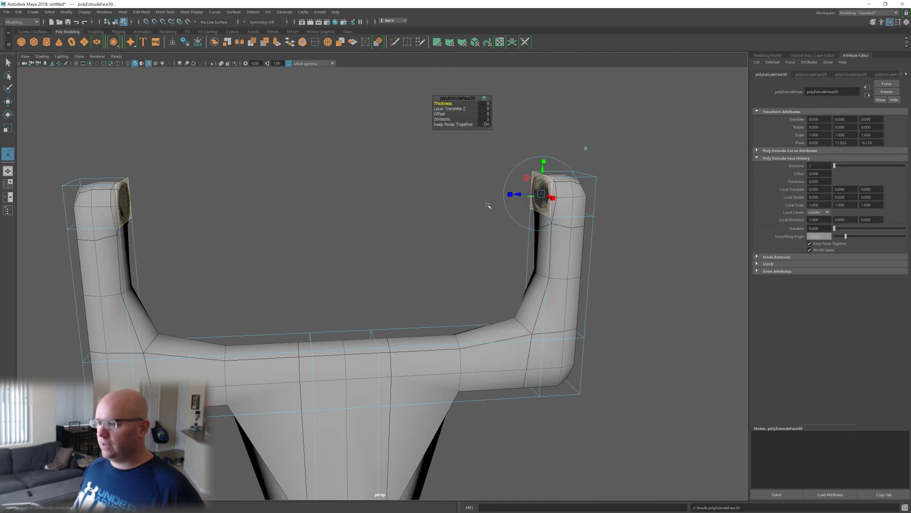
drag(515, 195, 326, 197)
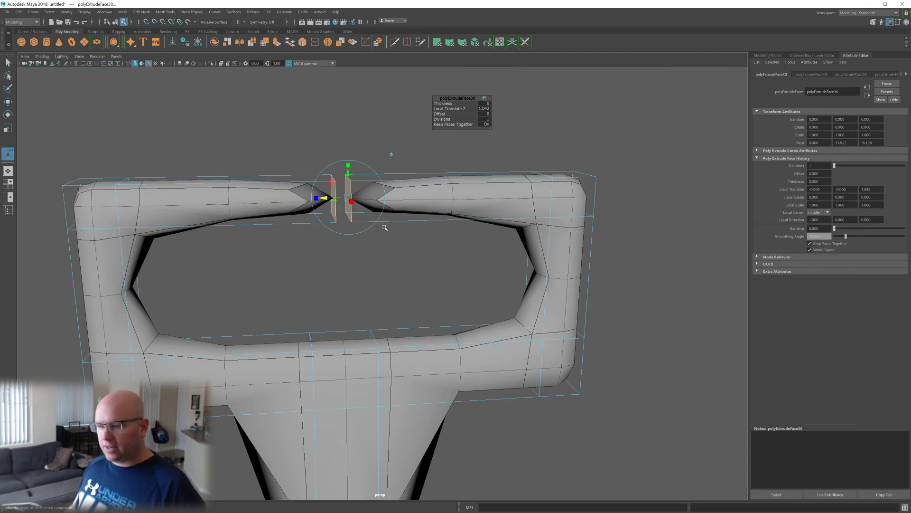
- Close the gap in the grip's top bar by extending the extruded ends with point snapping until they meet
key(1)
alt+drag(385, 238, 381, 247)
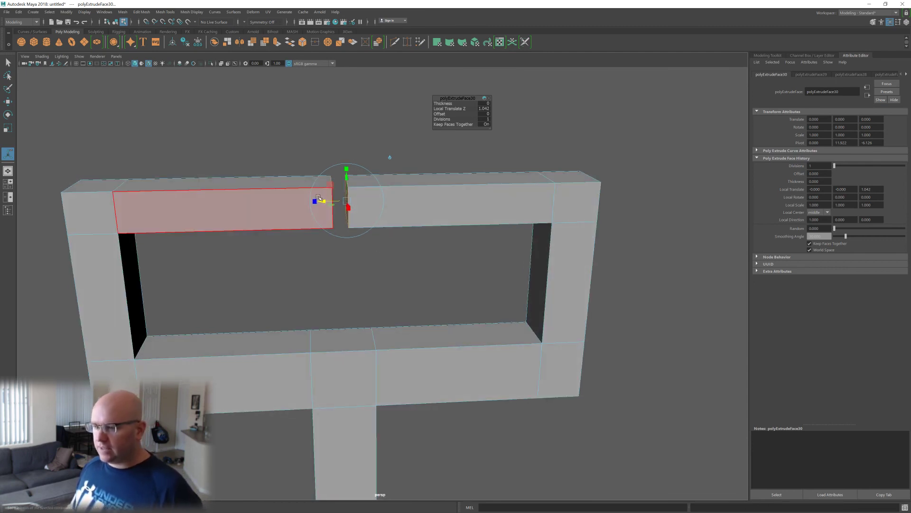
drag(322, 200, 285, 202)
key(v)
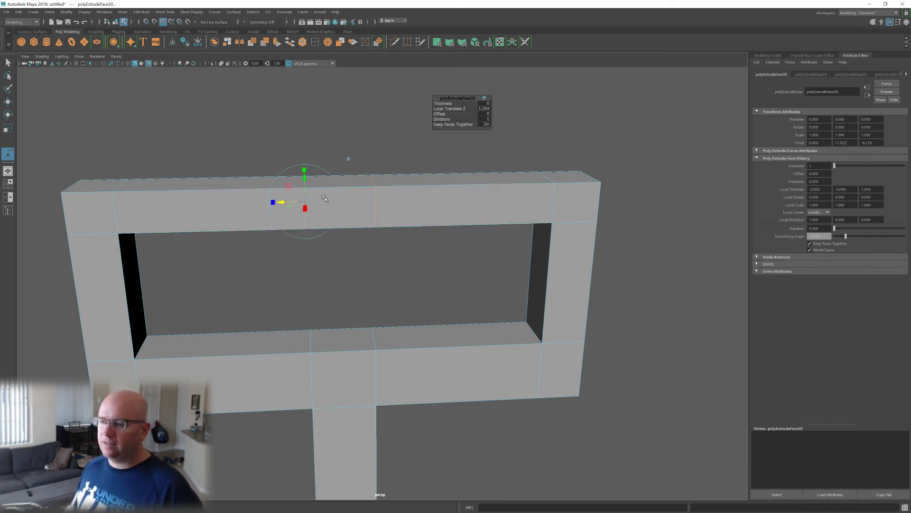
scroll(381, 228, up, 1)
alt+drag(380, 228, 371, 235)
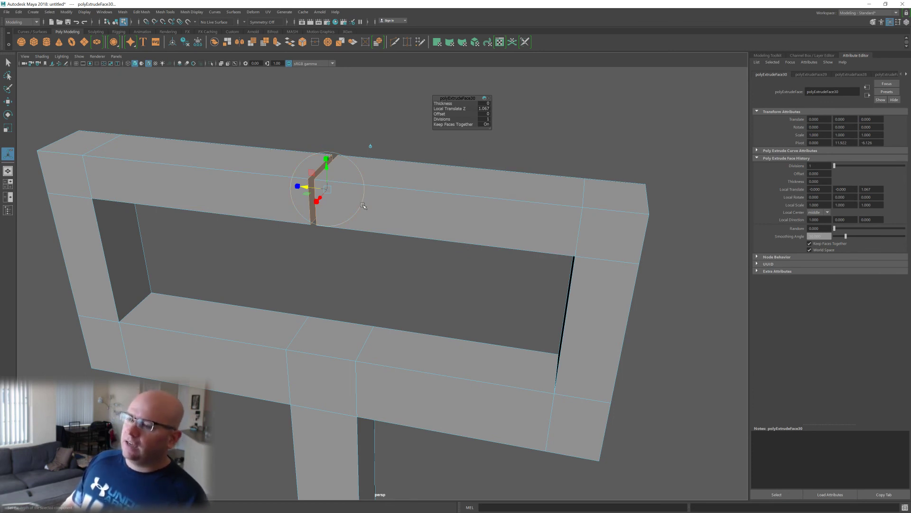
mouse_move(363, 206)
alt+mouse_down()
mouse_move(376, 217)
mouse_move(350, 197)
mouse_move(366, 216)
alt+mouse_up()
- Delete the two hidden interior faces where the halves of the grip's top bar meet, using X-ray display
key(w)
click(363, 266)
click(348, 205)
key(alt+x)
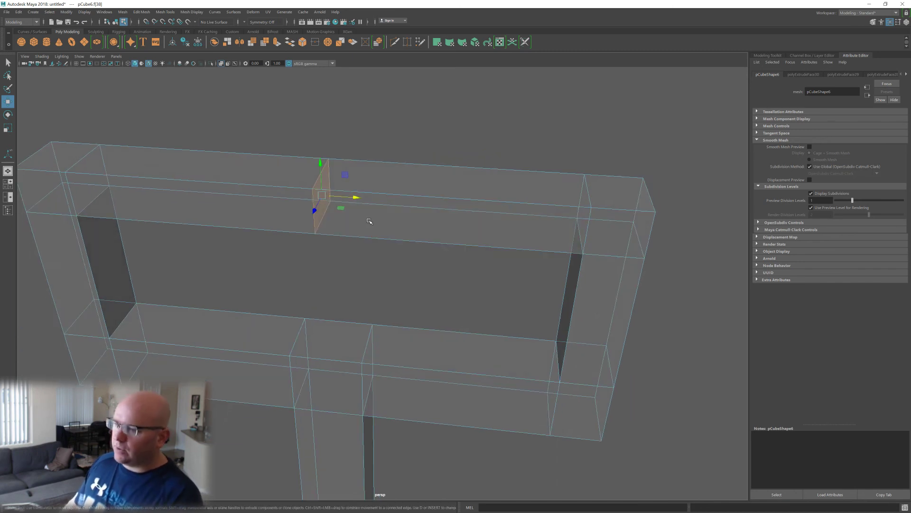
click(369, 221)
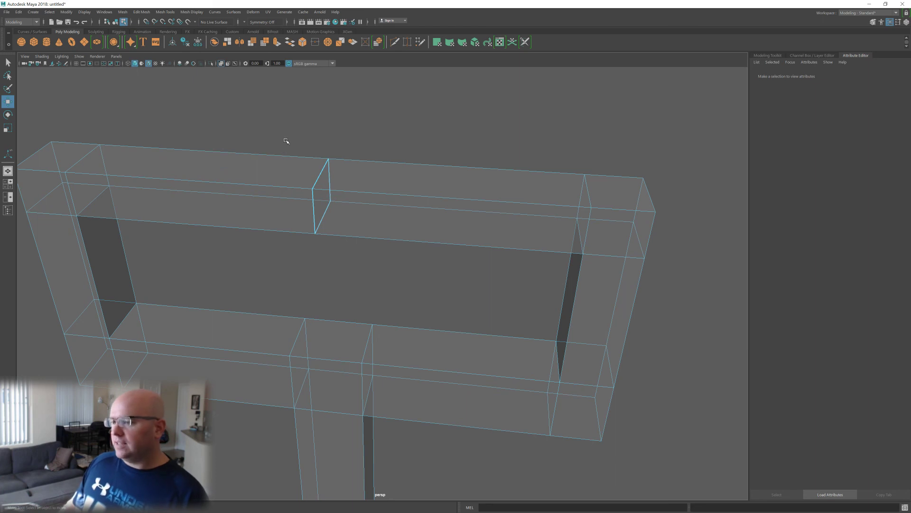
click(355, 246)
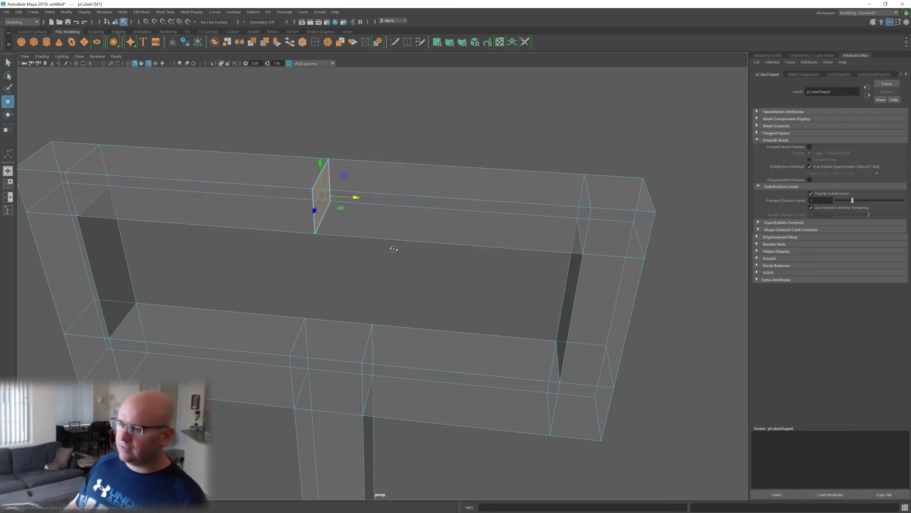
alt+drag(394, 249, 414, 245)
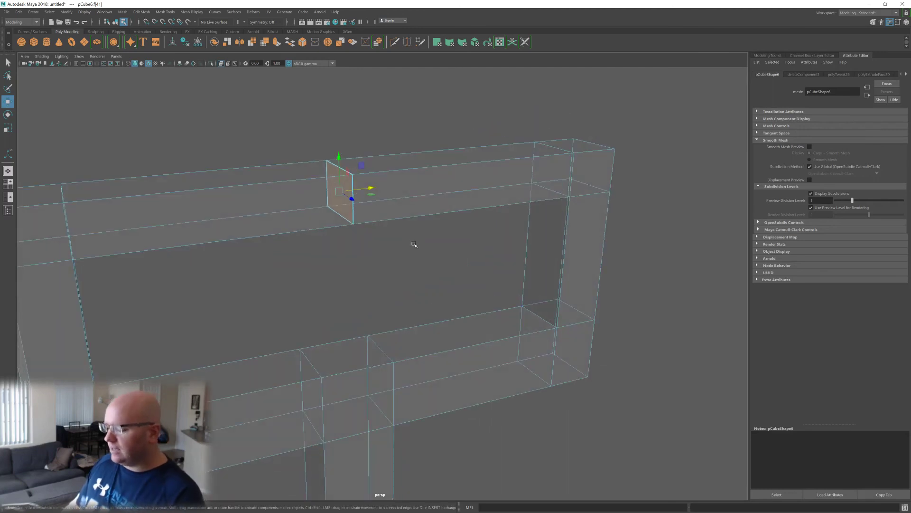
click(413, 242)
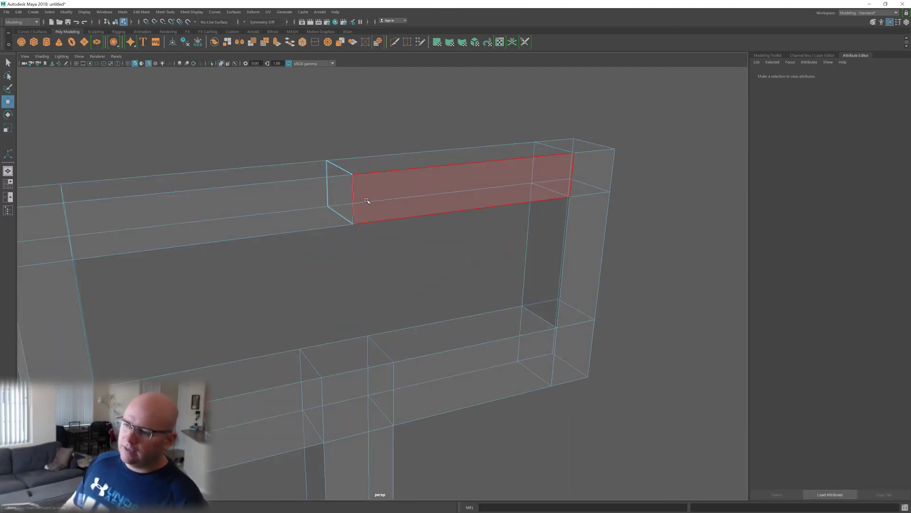
alt+drag(360, 202, 338, 206)
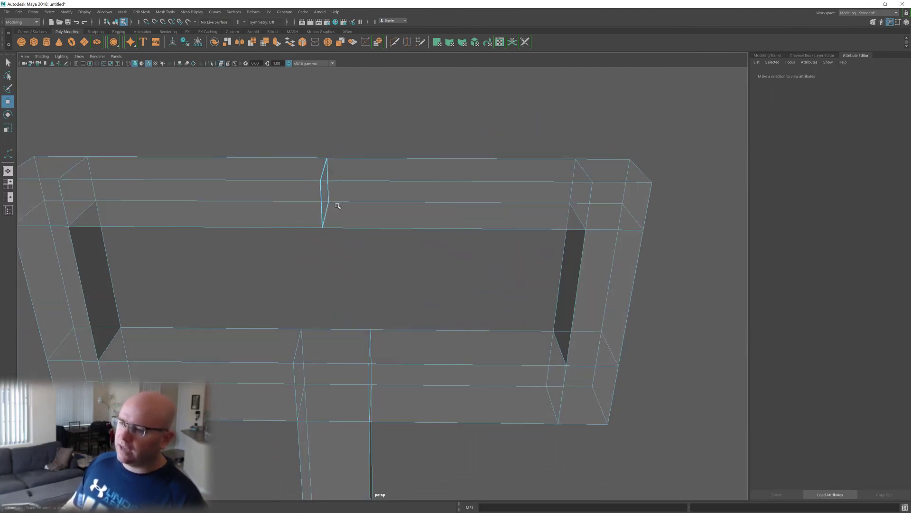
key(alt+x)
- Test whether the top bar's halves are joined by moving one half's front face sideways, and undo the move
right_click(337, 195)
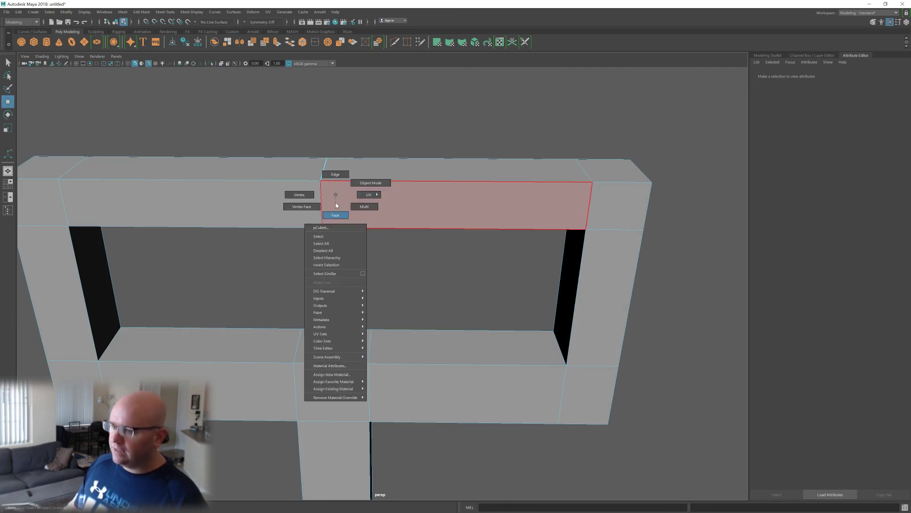
click(344, 203)
right_drag(381, 203, 457, 215)
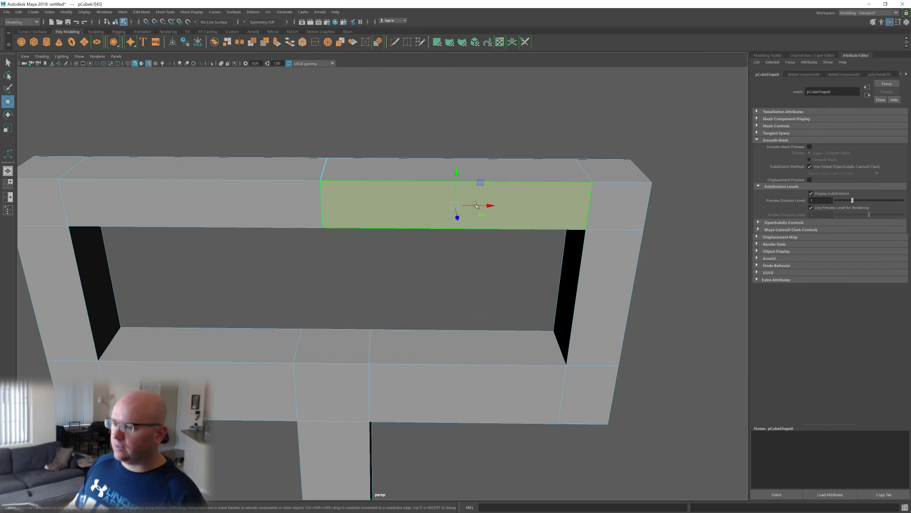
drag(458, 215, 481, 209)
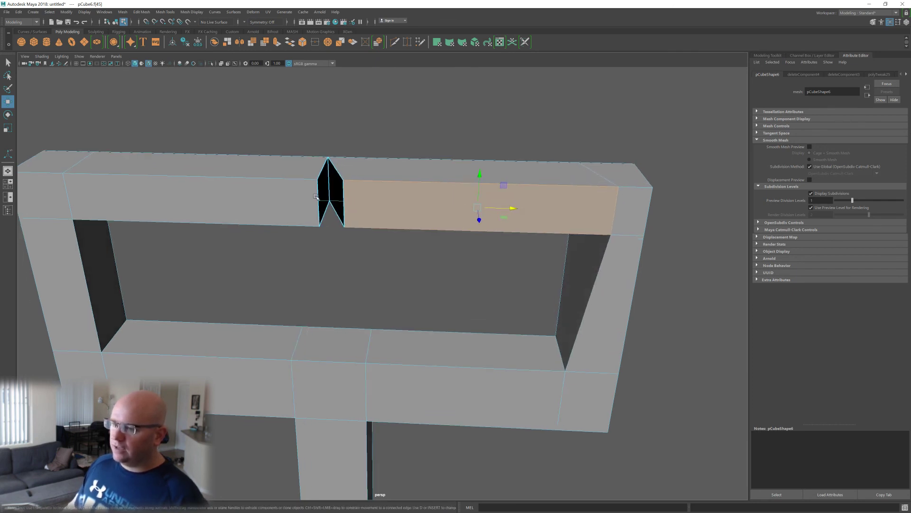
scroll(288, 176, up, 3)
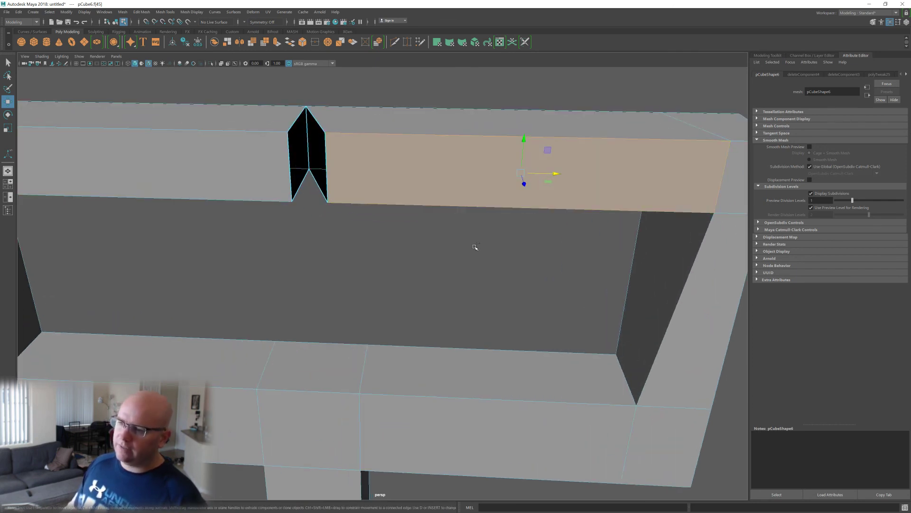
key(ctrl+z)
- Select the edges around the seam in the middle of the grip's top bar and sew them together
alt+middle_drag(410, 257, 438, 273)
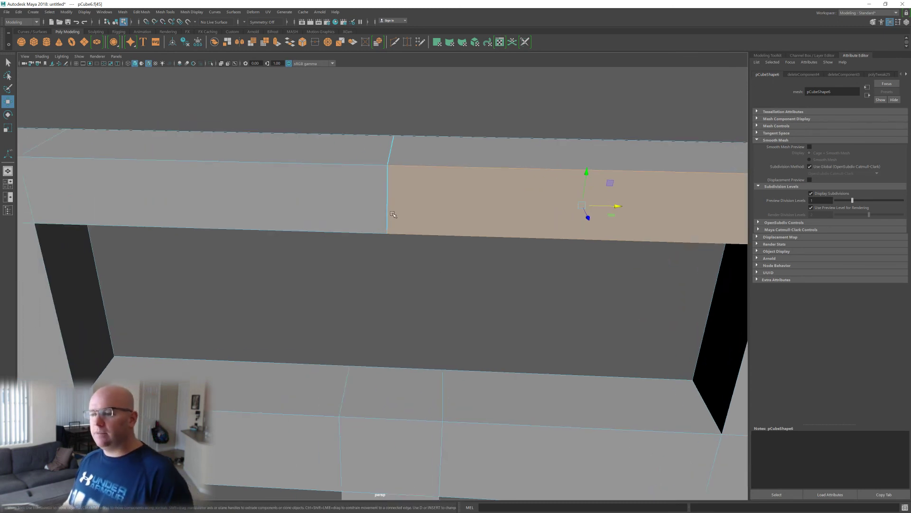
scroll(400, 198, up, 2)
right_drag(394, 197, 381, 159)
drag(333, 108, 441, 289)
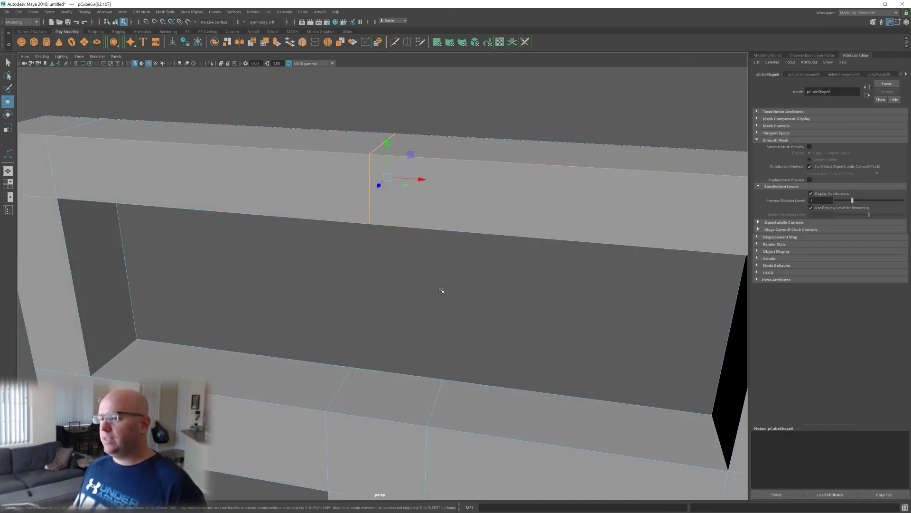
key(4)
shift+right_drag(432, 267, 466, 230)
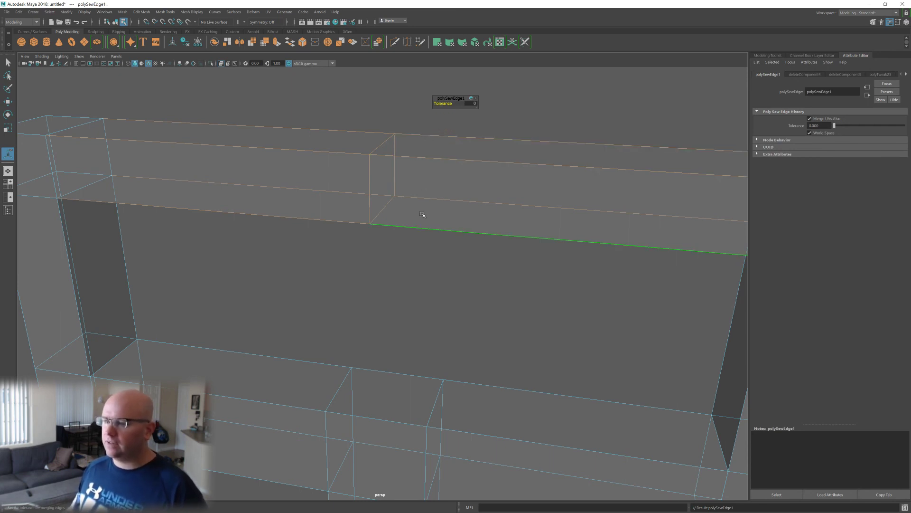
scroll(423, 214, down, 8)
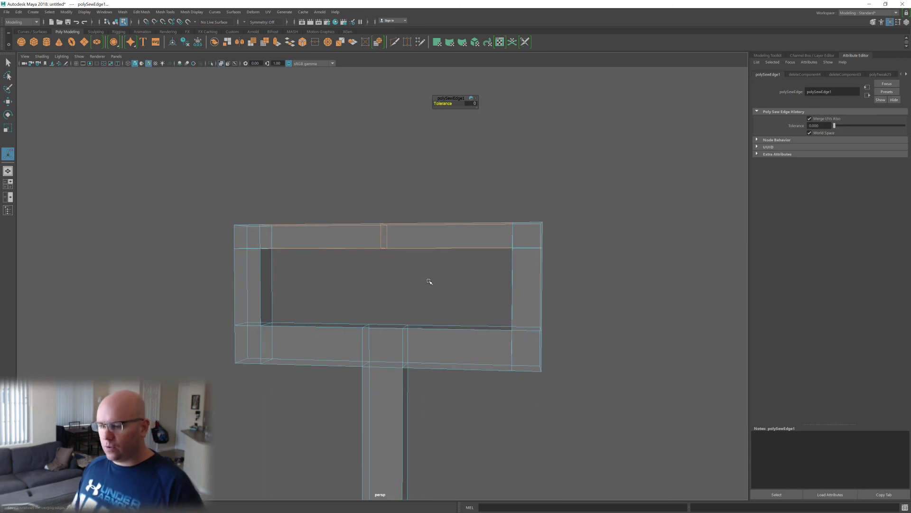
- Insert edge loops on the shaft just below the crossbar and near the grip's inner lower corners, with smooth preview on
key(2)
alt+drag(444, 307, 421, 299)
shift+right_click(437, 278)
click(395, 277)
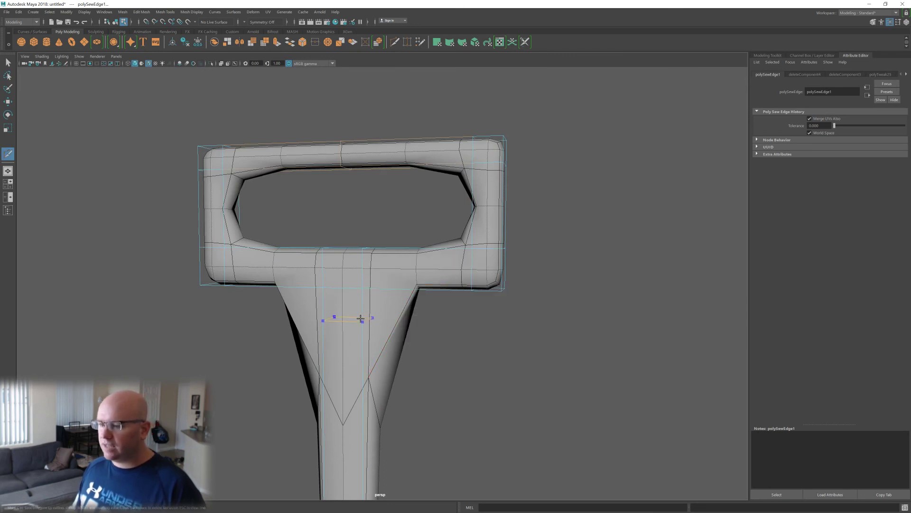
key(ctrl+z)
key(ctrl+z)
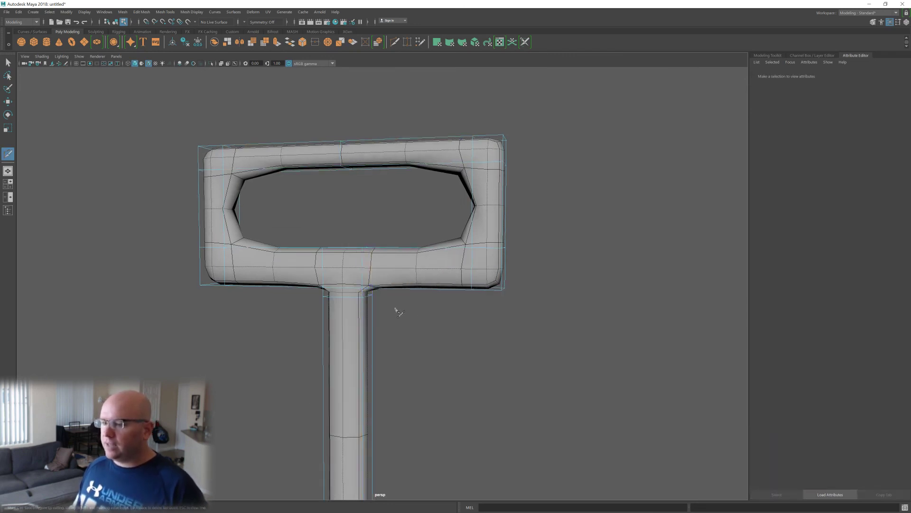
alt+drag(404, 287, 420, 287)
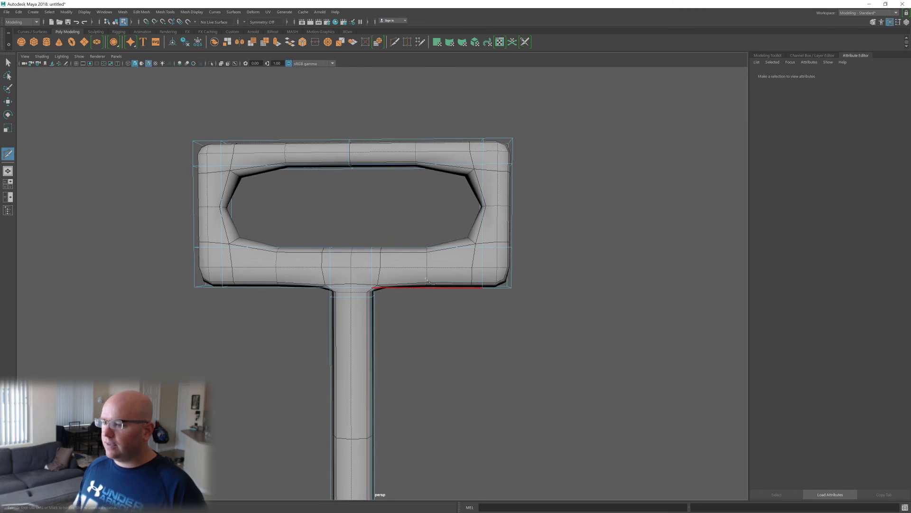
key(ctrl+z)
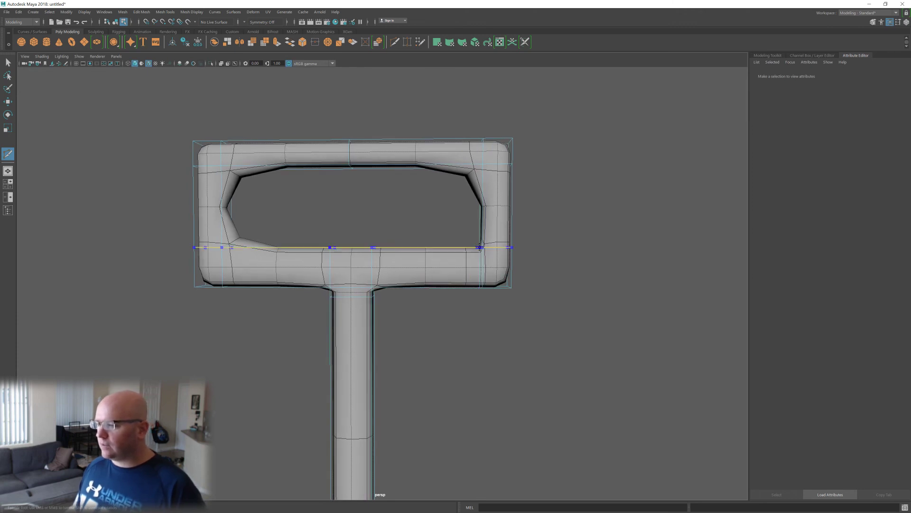
key(ctrl+z)
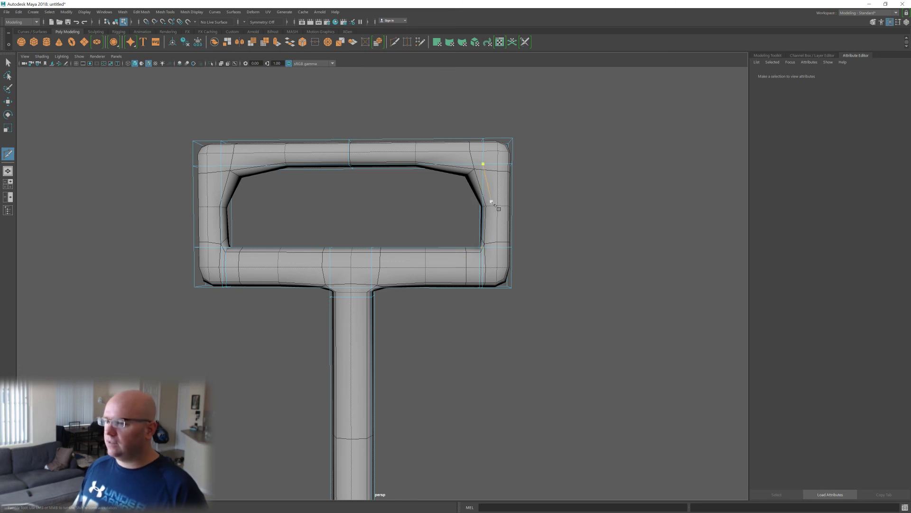
- Select the vertices at the middle of the grip's top bar, nudge them sideways and raise them into an arch
alt+drag(507, 232, 459, 262)
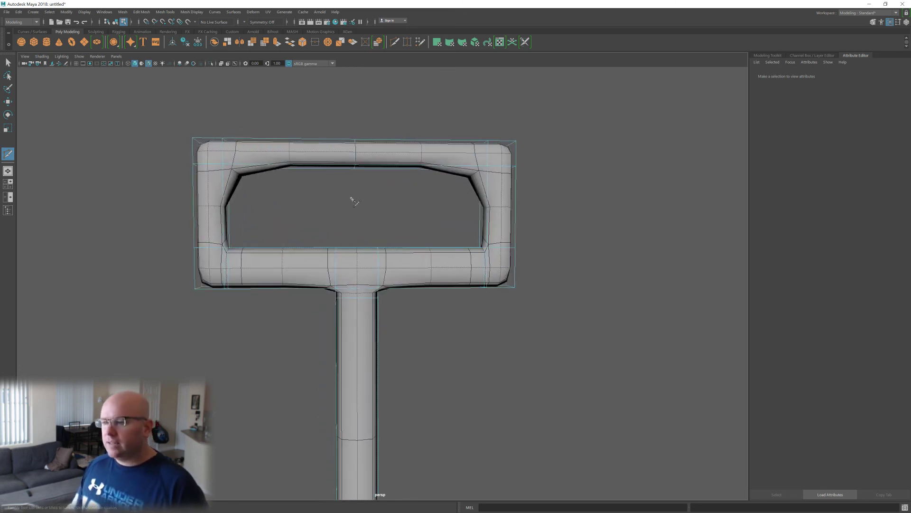
click(355, 165)
key(w)
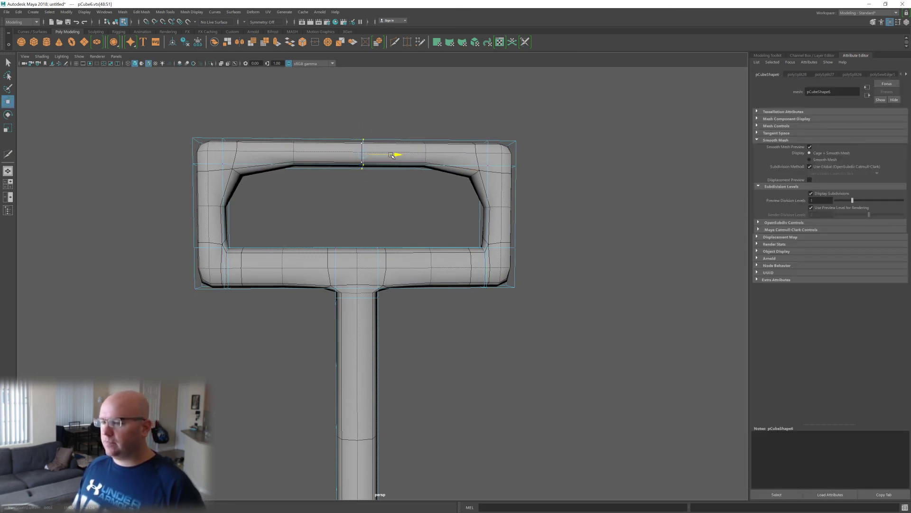
mouse_move(384, 155)
alt+mouse_down()
mouse_move(386, 176)
mouse_move(384, 158)
alt+mouse_up()
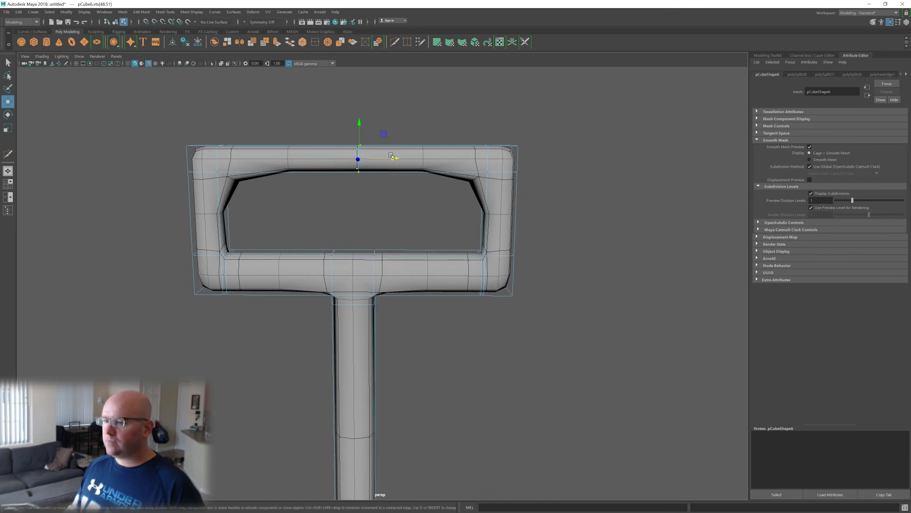
drag(359, 129, 361, 75)
scroll(375, 187, down, 3)
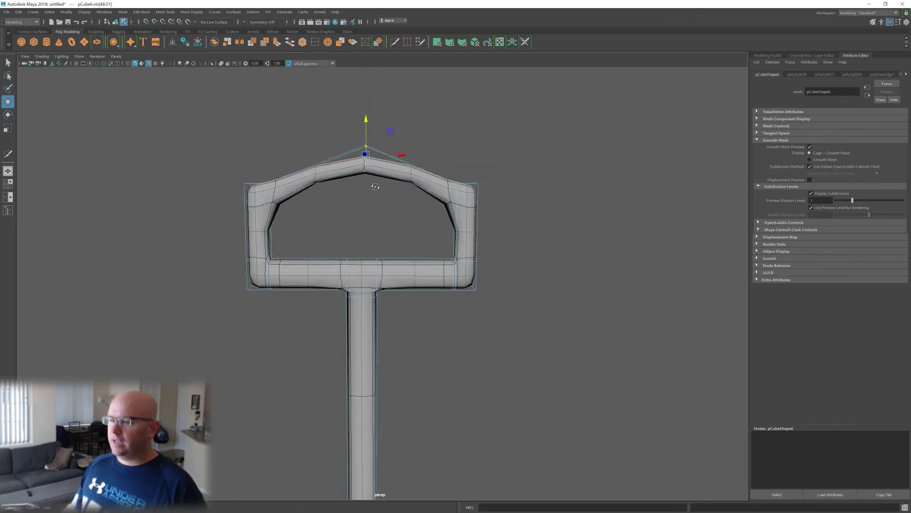
mouse_move(375, 187)
alt+mouse_down()
mouse_move(367, 178)
mouse_move(395, 186)
mouse_move(374, 191)
alt+mouse_up()
scroll(383, 194, up, 3)
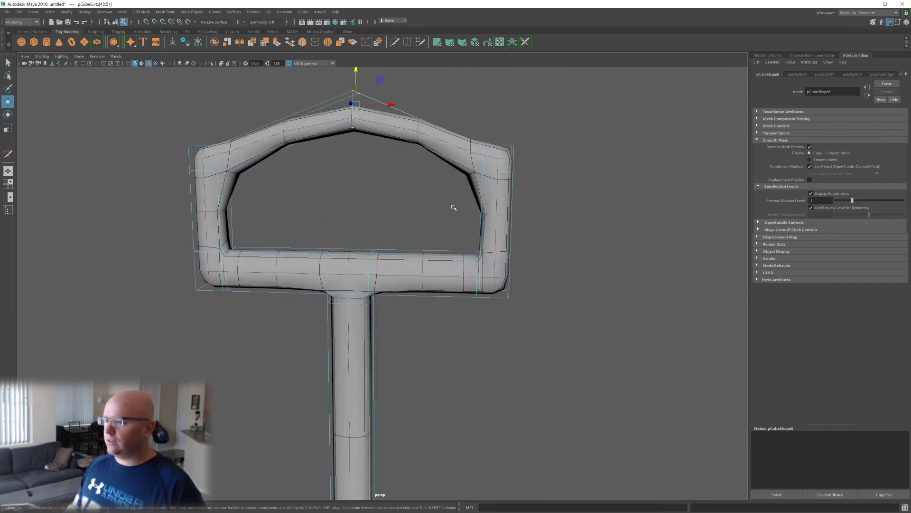
- Select the vertices at the grip's two upper outer corners, lower them and scale them inward to round the arch
scroll(454, 206, down, 4)
alt+drag(417, 232, 421, 239)
alt+drag(473, 195, 490, 147)
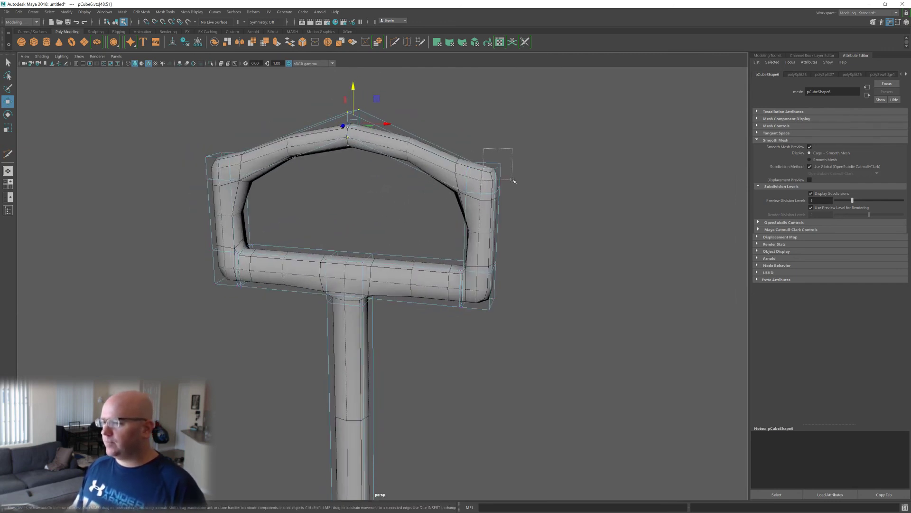
drag(513, 180, 513, 179)
alt+drag(491, 188, 511, 178)
shift+drag(199, 134, 236, 159)
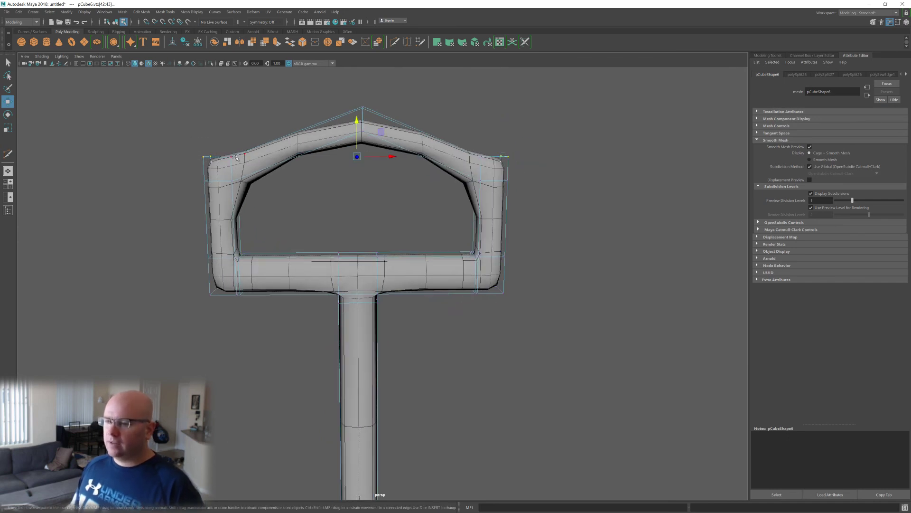
drag(358, 124, 396, 169)
key(r)
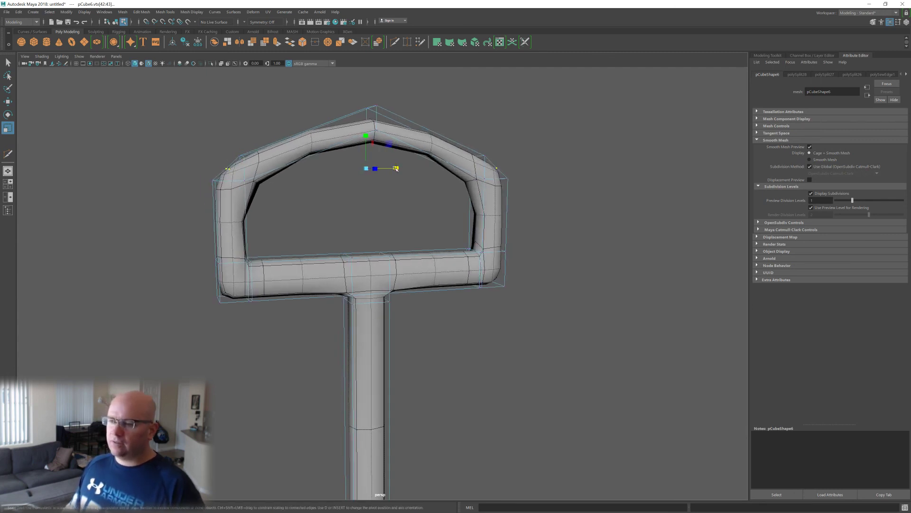
scroll(394, 244, down, 3)
mouse_move(395, 244)
alt+mouse_down()
mouse_move(412, 249)
mouse_move(392, 244)
alt+mouse_up()
scroll(391, 246, up, 2)
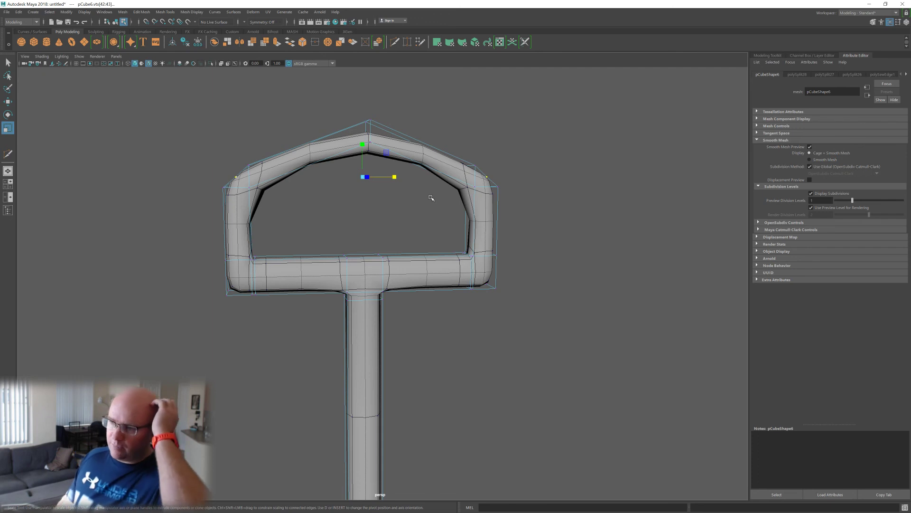
- Return to object mode, turn off the handle's smooth preview and apply Smooth to its mesh with 1 division
scroll(431, 197, down, 2)
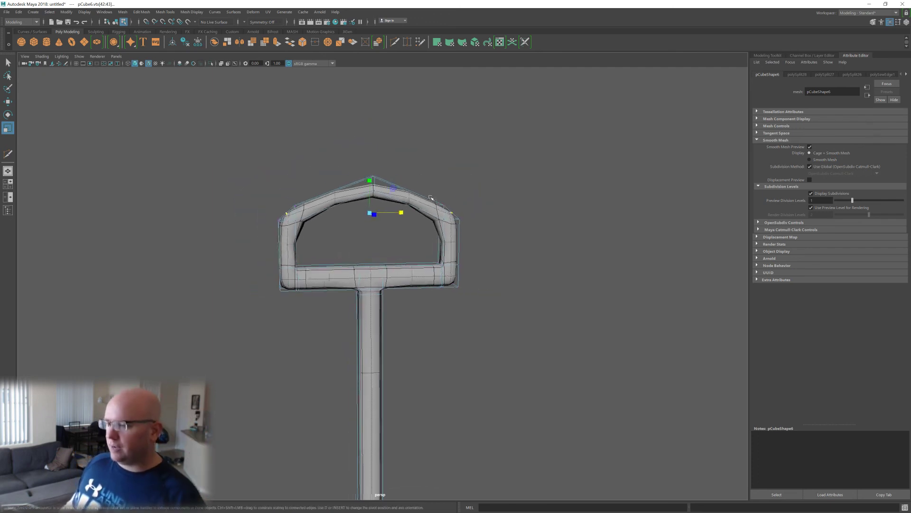
scroll(431, 197, down, 1)
right_drag(431, 237, 504, 149)
scroll(474, 252, down, 2)
alt+drag(474, 252, 450, 277)
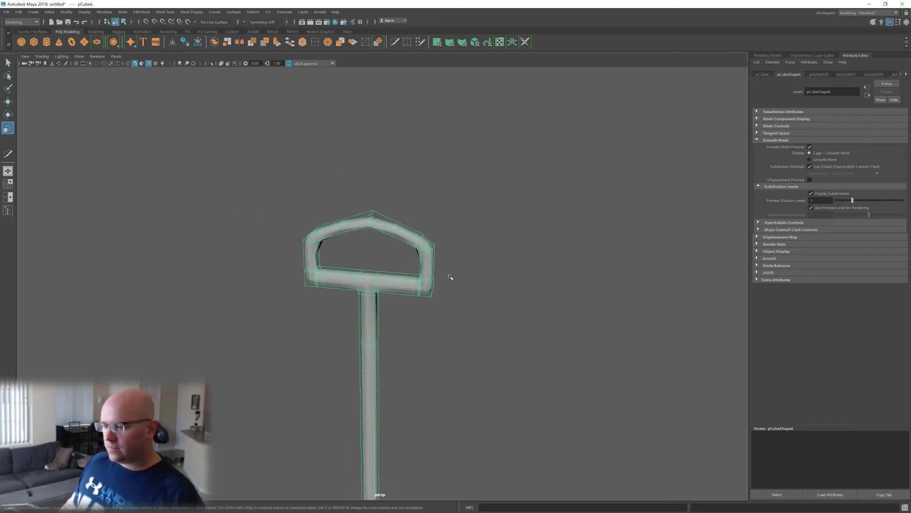
alt+drag(429, 323, 401, 318)
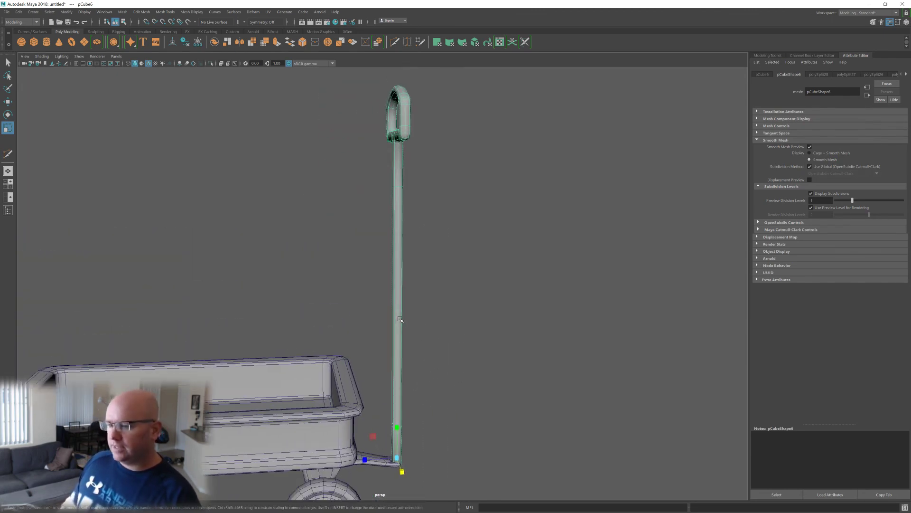
key(1)
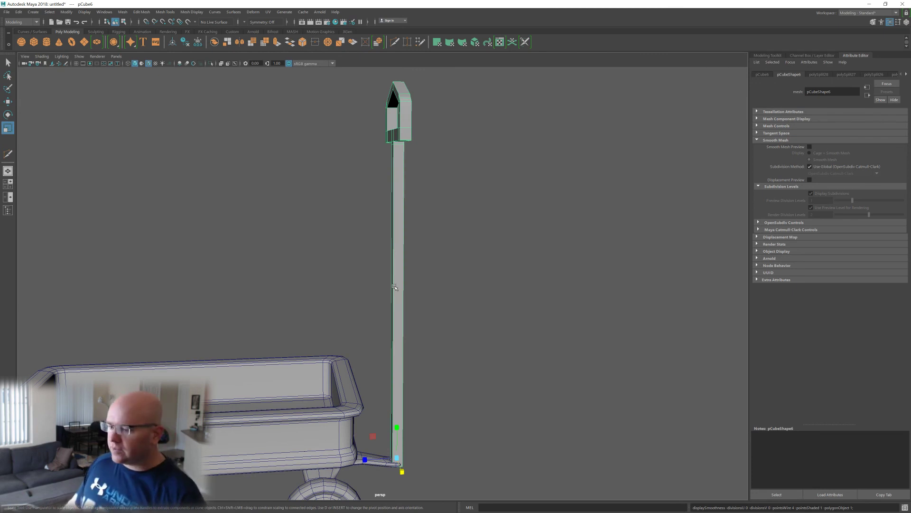
alt+drag(389, 289, 422, 293)
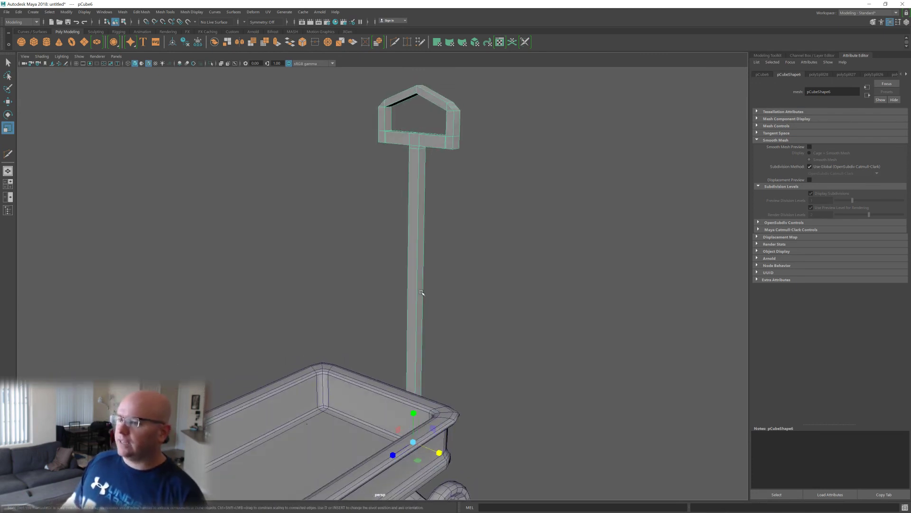
shift+right_drag(421, 243, 412, 284)
mouse_move(425, 265)
alt+mouse_down()
mouse_move(457, 262)
mouse_move(435, 263)
alt+mouse_up()
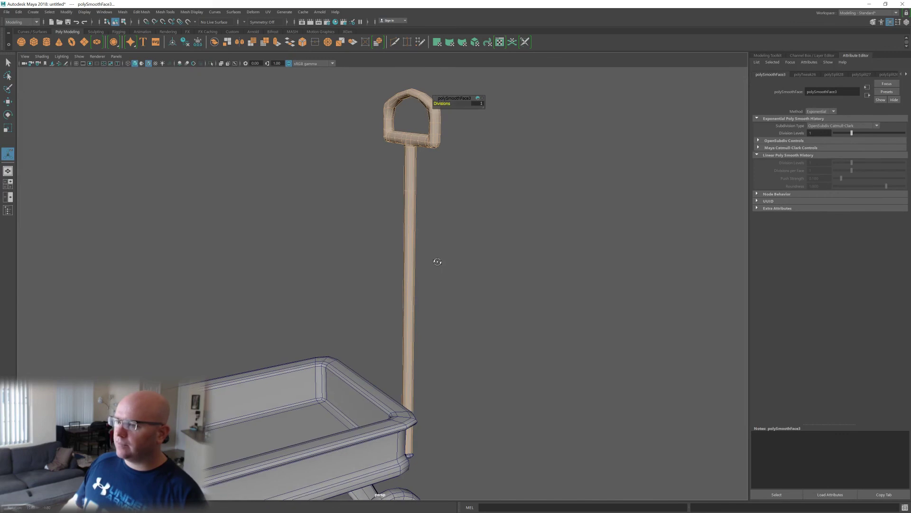
- Turn on X-ray shading, select the edge loop near the lower end of the shaft and delete it
scroll(417, 306, up, 6)
alt+middle_drag(410, 304, 413, 284)
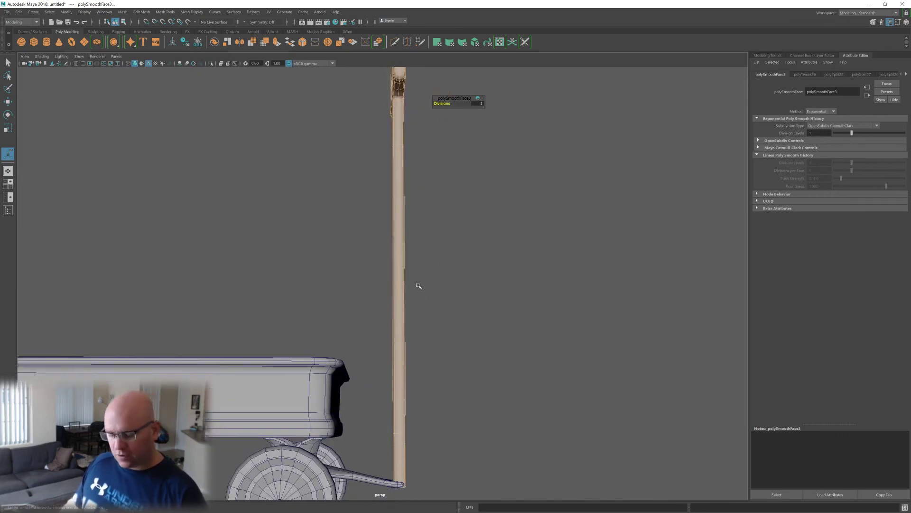
key(alt+x)
alt+drag(423, 308, 417, 304)
key(q)
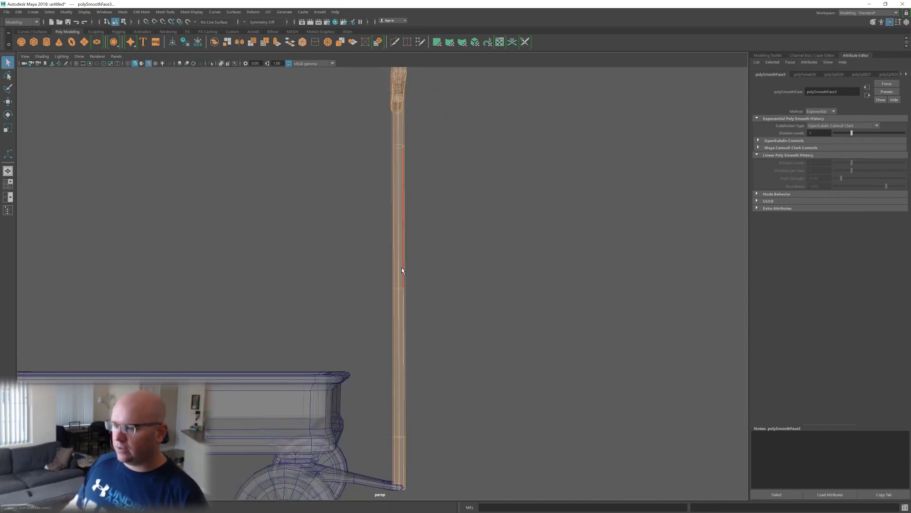
drag(370, 272, 407, 302)
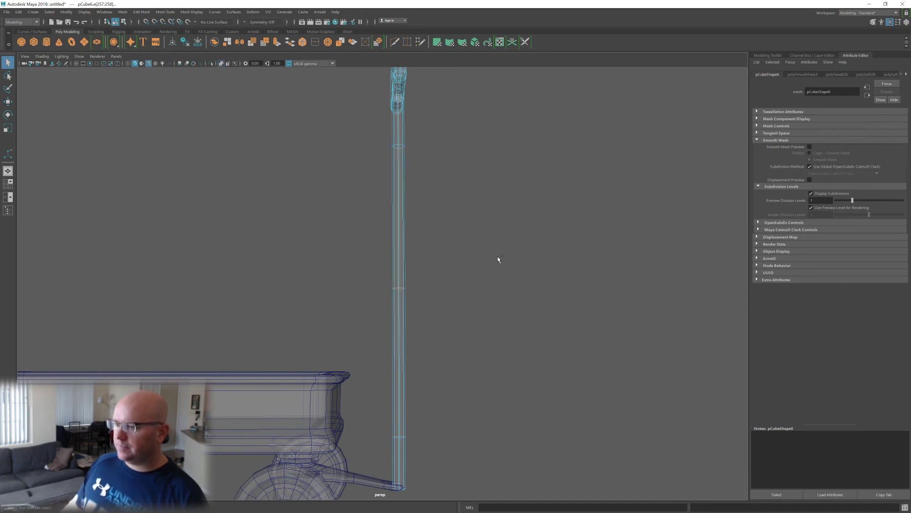
alt+drag(498, 260, 499, 279)
alt+middle_drag(445, 318, 438, 268)
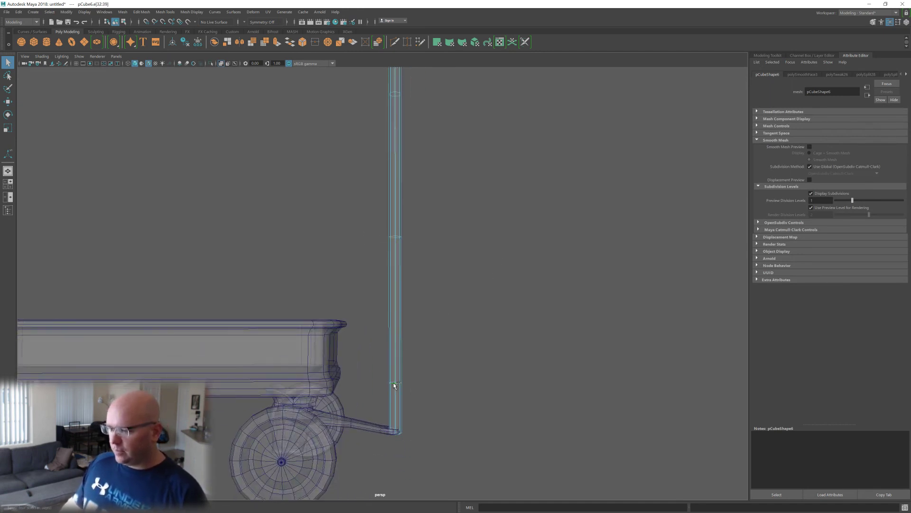
shift+right_drag(394, 382, 373, 392)
alt+middle_drag(393, 239, 431, 312)
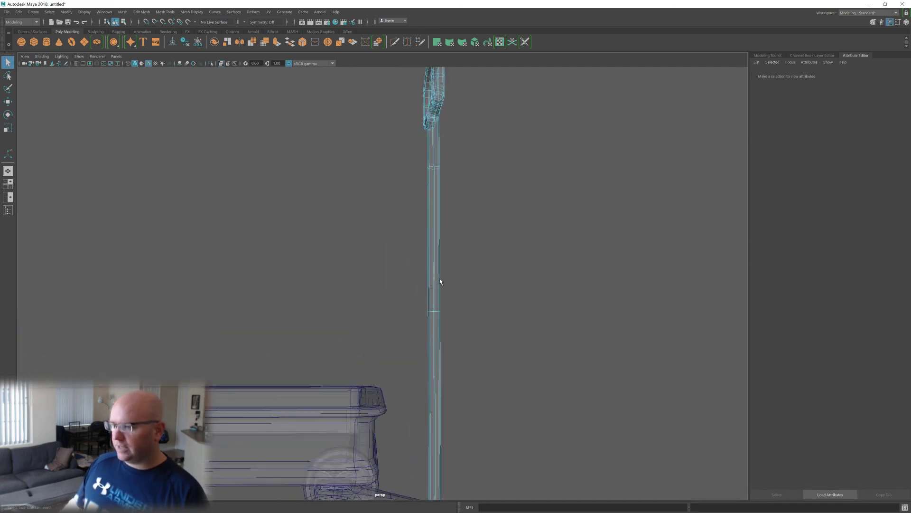
- Select the edge loop around the middle of the shaft and move it slightly down
double_click(437, 307)
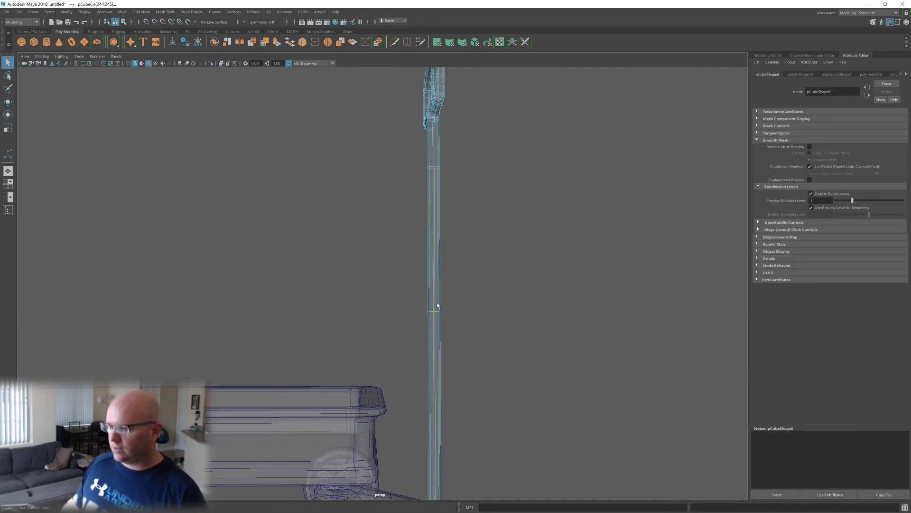
key(w)
drag(433, 277, 465, 297)
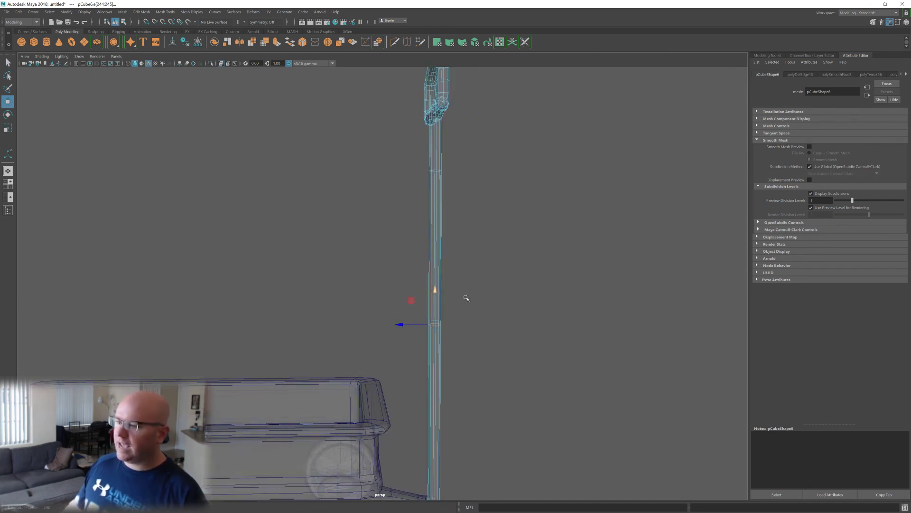
- Select the edge loop around the upper shaft below the crossbar and delete it
click(433, 171)
alt+right_drag(436, 171, 452, 161)
alt+middle_drag(453, 162, 344, 313)
alt+drag(344, 313, 456, 272)
click(456, 273)
double_click(411, 251)
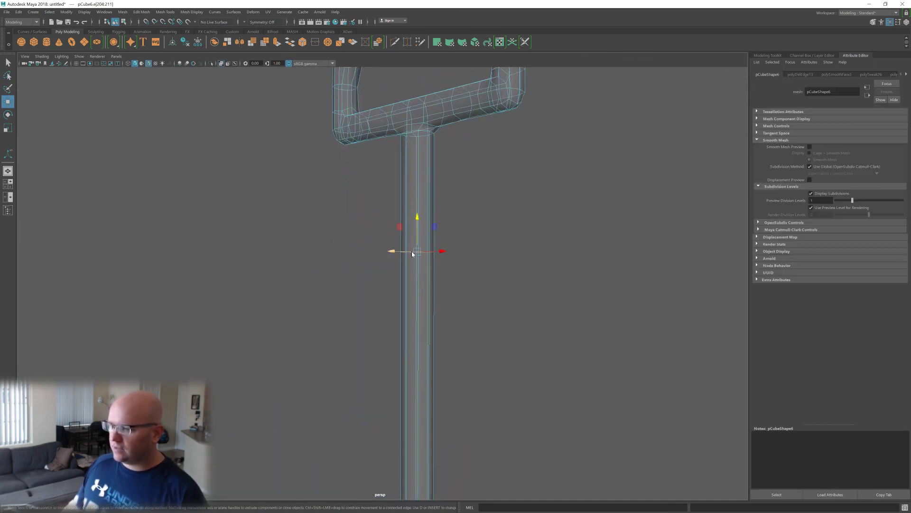
shift+right_drag(412, 252, 384, 267)
- Delete the surplus edge loops along the crossbar on both sides of the shaft junction
alt+middle_drag(459, 129, 457, 205)
alt+drag(457, 189, 487, 201)
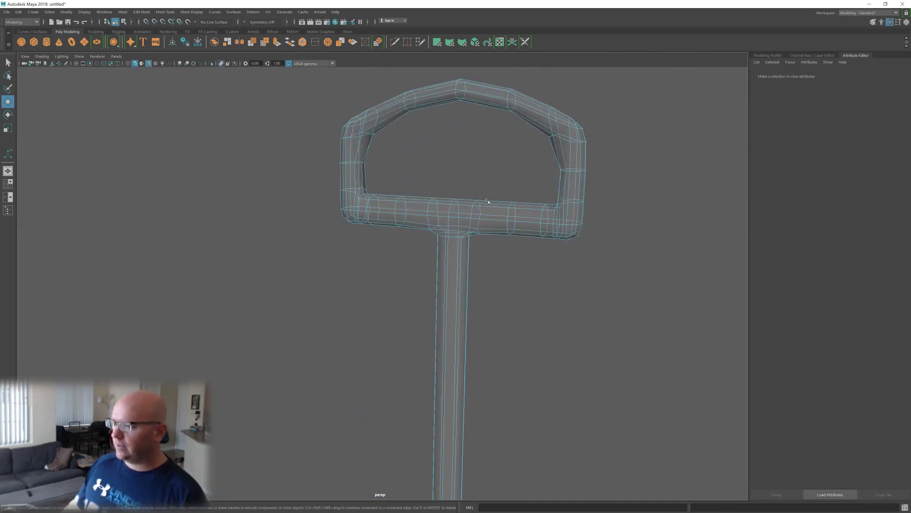
click(509, 215)
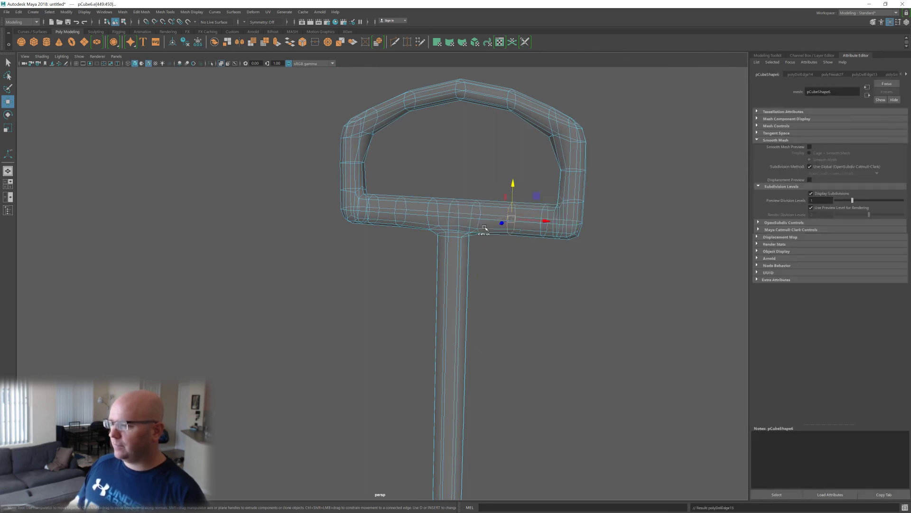
key(Delete)
click(541, 216)
right_drag(541, 216, 325, 209)
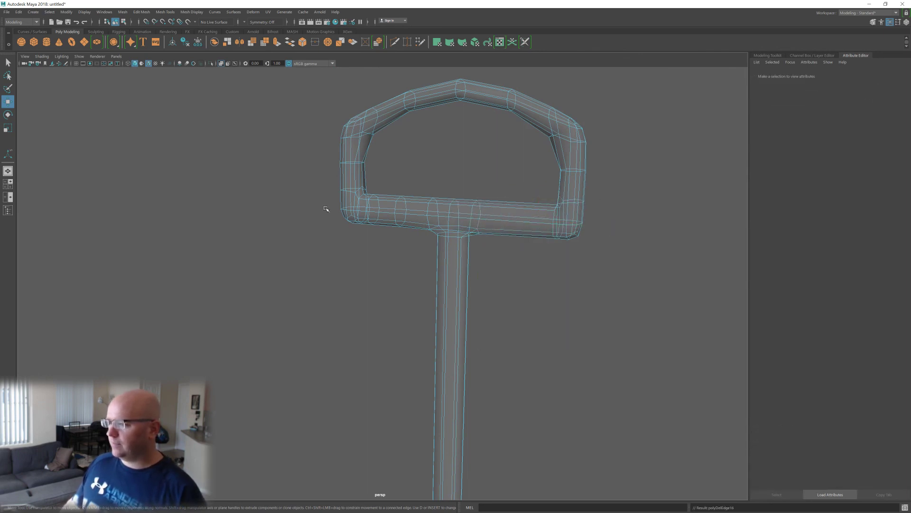
click(396, 207)
right_drag(396, 207, 332, 205)
mouse_move(389, 205)
alt+mouse_down()
mouse_move(404, 201)
mouse_move(396, 204)
alt+mouse_up()
click(395, 205)
right_drag(395, 205, 364, 221)
- Switch back to solid shading and examine the cleaned-up grip, the shaft and its joint with the front support
mouse_move(539, 169)
alt+mouse_down()
mouse_move(435, 199)
mouse_move(423, 218)
mouse_move(403, 219)
mouse_move(460, 218)
mouse_move(441, 226)
mouse_move(431, 206)
alt+mouse_up()
key(5)
scroll(415, 211, up, 3)
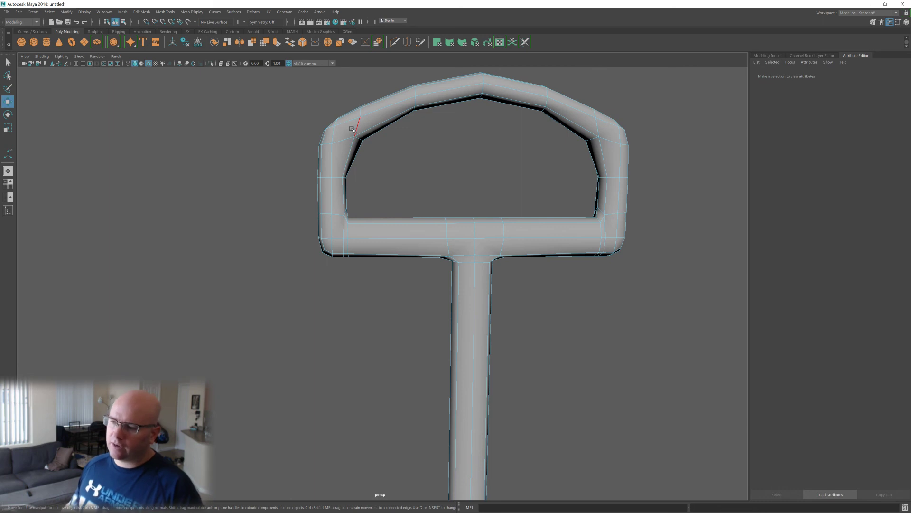
alt+drag(360, 221, 368, 256)
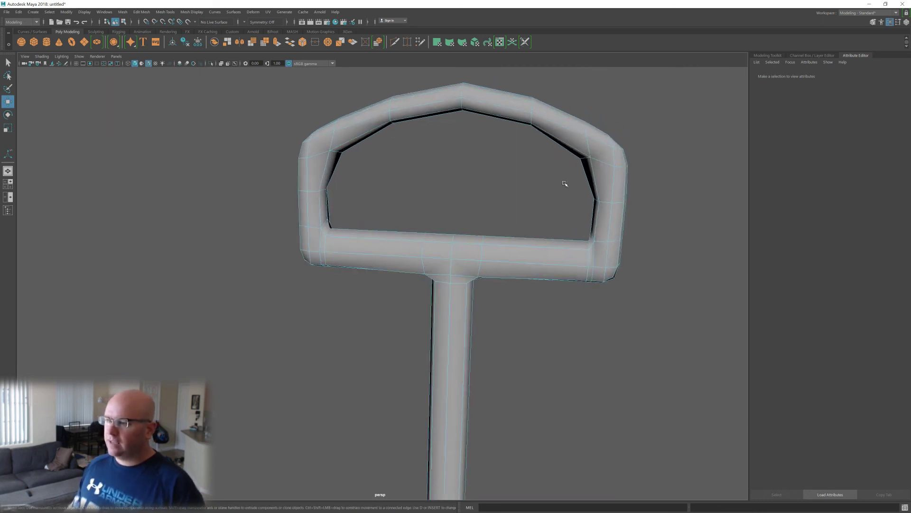
mouse_move(550, 200)
alt+mouse_down()
mouse_move(549, 177)
mouse_move(532, 191)
mouse_move(546, 198)
alt+mouse_up()
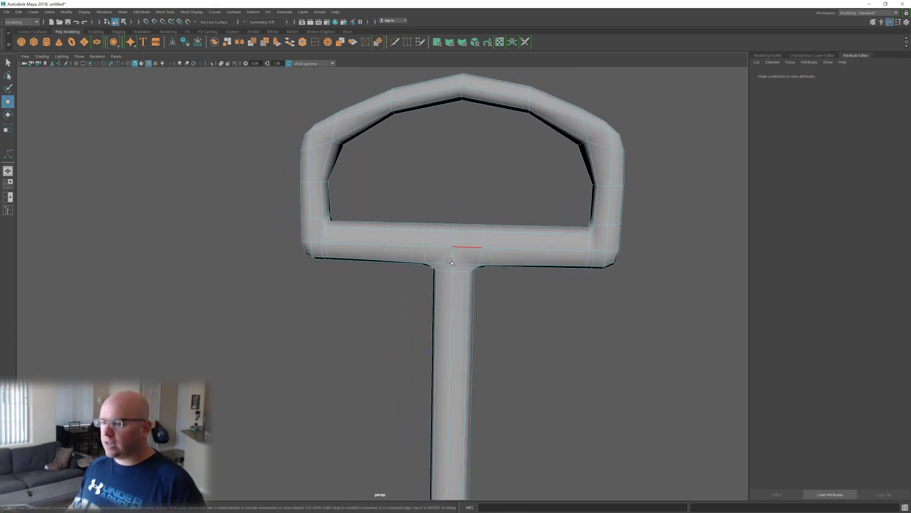
mouse_move(490, 254)
alt+mouse_down()
mouse_move(517, 252)
mouse_move(498, 253)
alt+mouse_up()
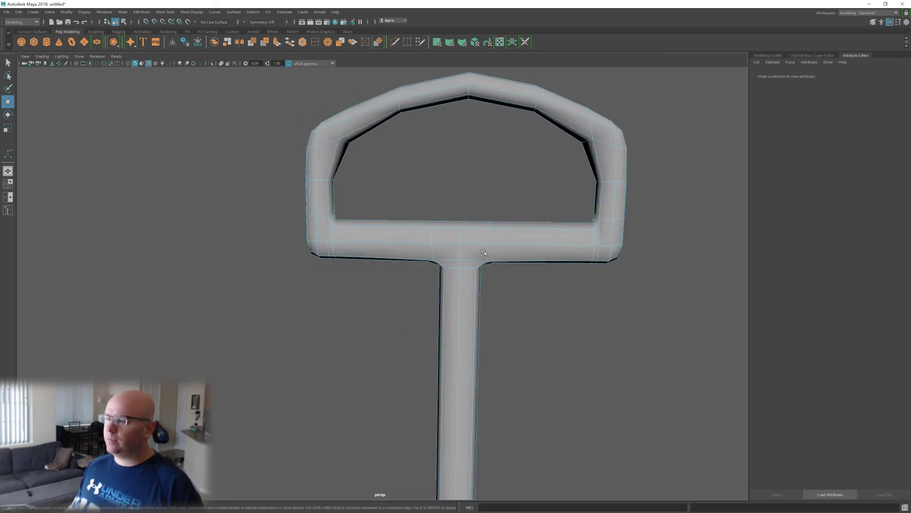
scroll(481, 356, down, 4)
alt+middle_drag(481, 356, 414, 147)
scroll(421, 273, down, 3)
alt+middle_drag(423, 276, 438, 167)
alt+drag(503, 234, 415, 206)
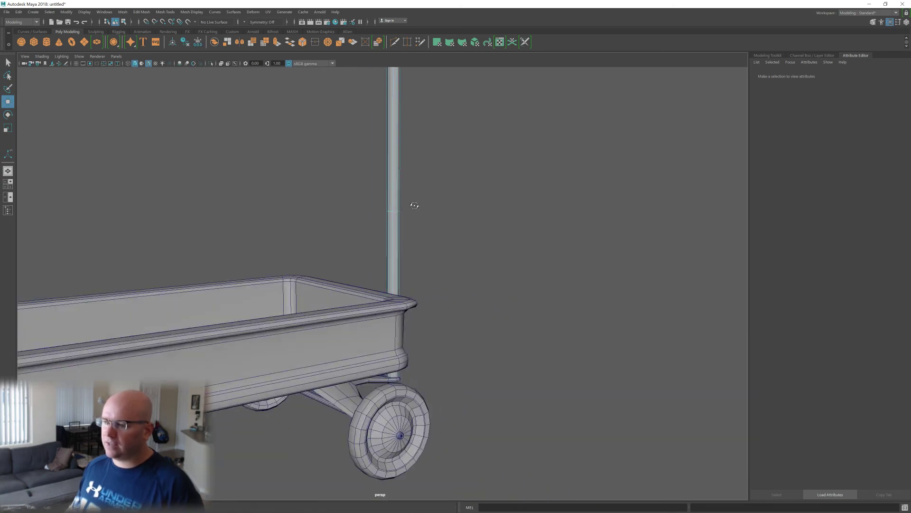
alt+middle_drag(386, 251, 451, 196)
alt+drag(452, 196, 394, 204)
scroll(531, 445, up, 4)
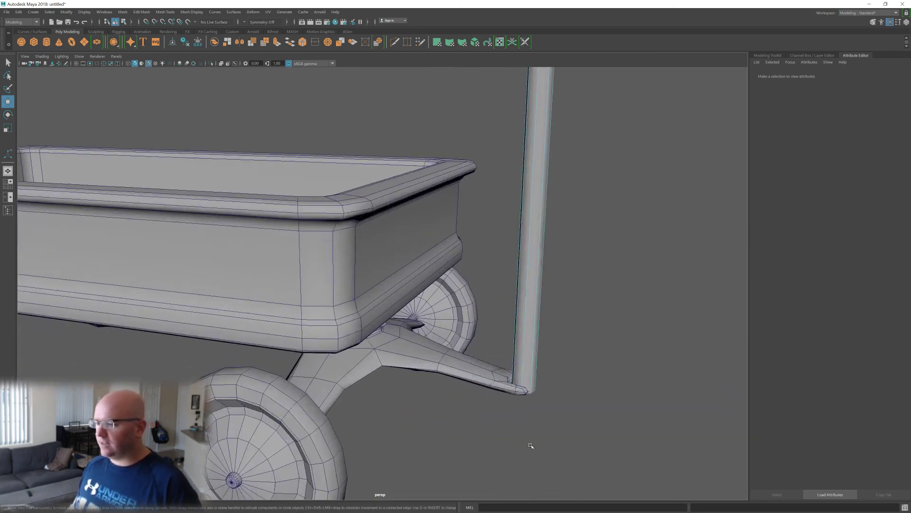
alt+middle_drag(531, 445, 470, 315)
scroll(470, 316, up, 2)
alt+drag(477, 335, 474, 315)
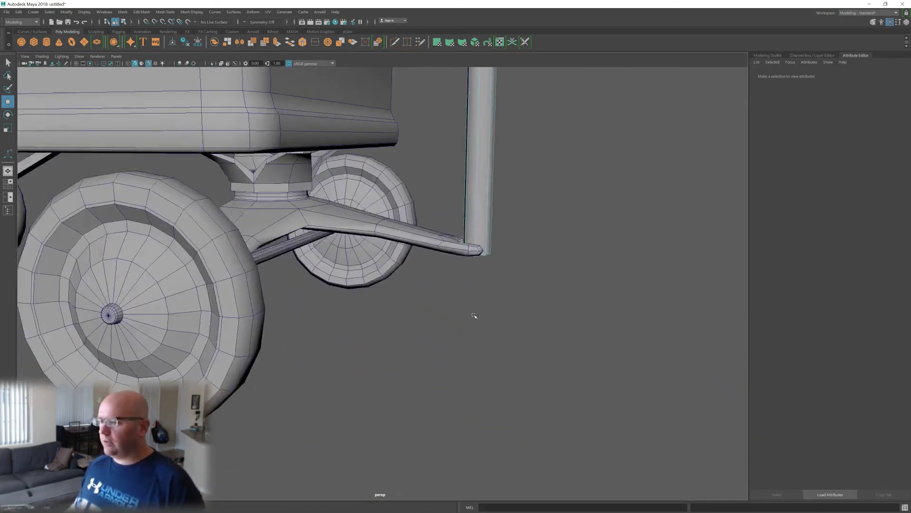
scroll(475, 315, down, 3)
alt+middle_drag(437, 132, 409, 289)
scroll(409, 290, down, 3)
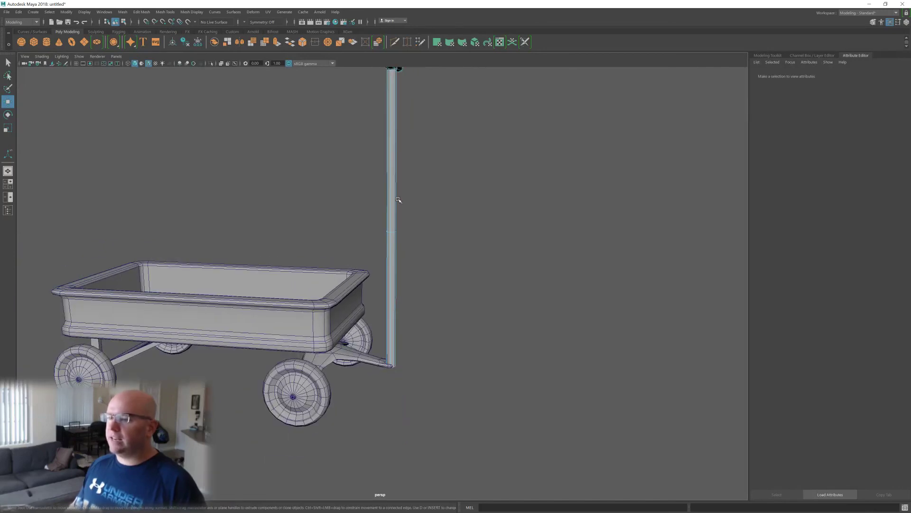
- Select the handle's vertices from mid-shaft up through the grip, tilt them back toward the wagon and adjust their height
alt+drag(408, 290, 421, 274)
right_drag(417, 261, 388, 262)
alt+drag(389, 262, 400, 263)
drag(370, 112, 457, 328)
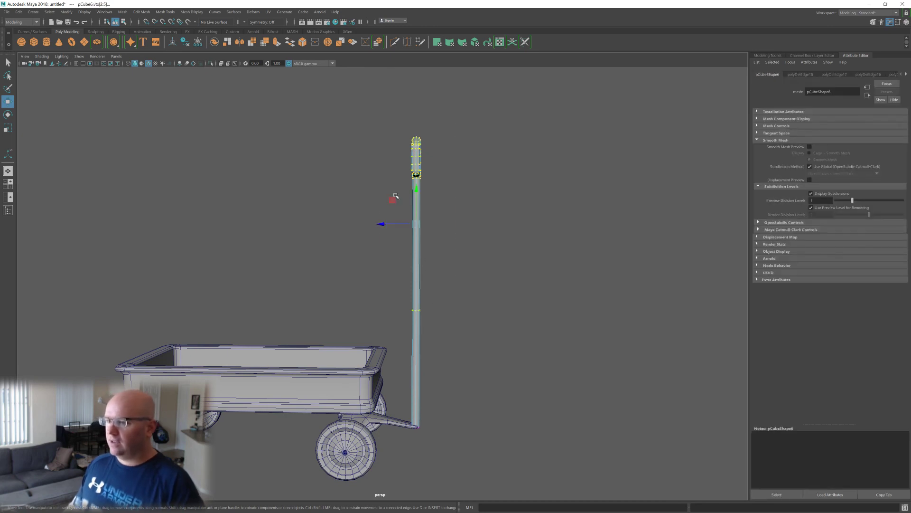
key(e)
alt+drag(421, 200, 383, 233)
key(w)
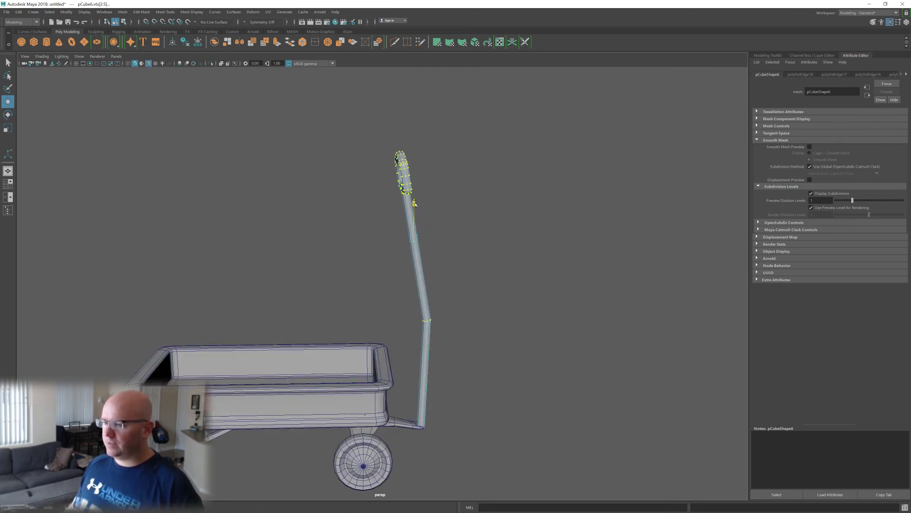
alt+drag(414, 198, 450, 207)
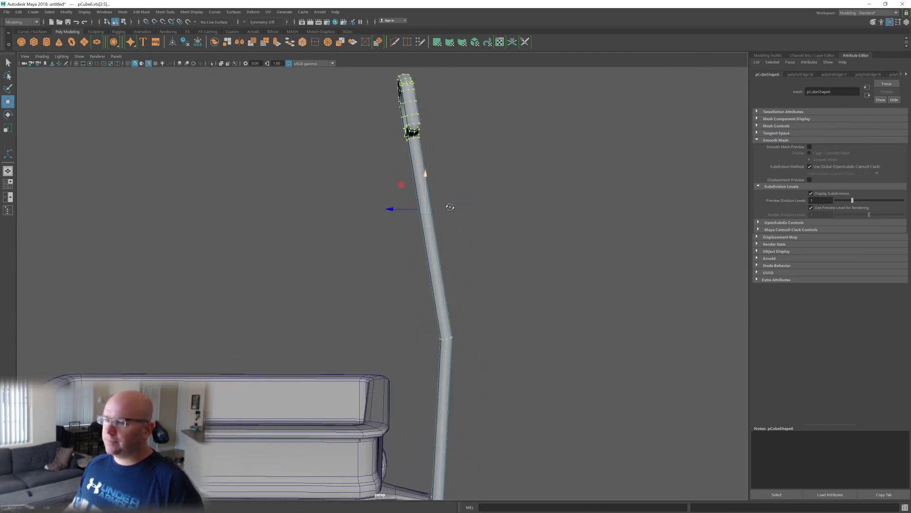
scroll(450, 283, down, 3)
alt+middle_drag(450, 315, 441, 269)
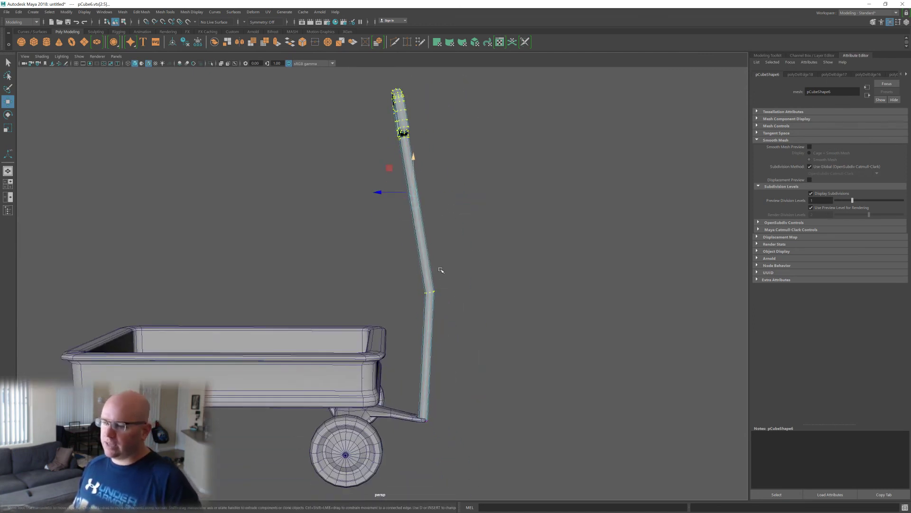
- Return to object mode and examine the bent handle together with the whole wagon from the front
mouse_move(466, 263)
alt+mouse_down()
mouse_move(498, 261)
mouse_move(465, 266)
alt+mouse_up()
click(465, 267)
right_drag(438, 283, 500, 228)
scroll(500, 228, down, 3)
alt+drag(501, 229, 396, 264)
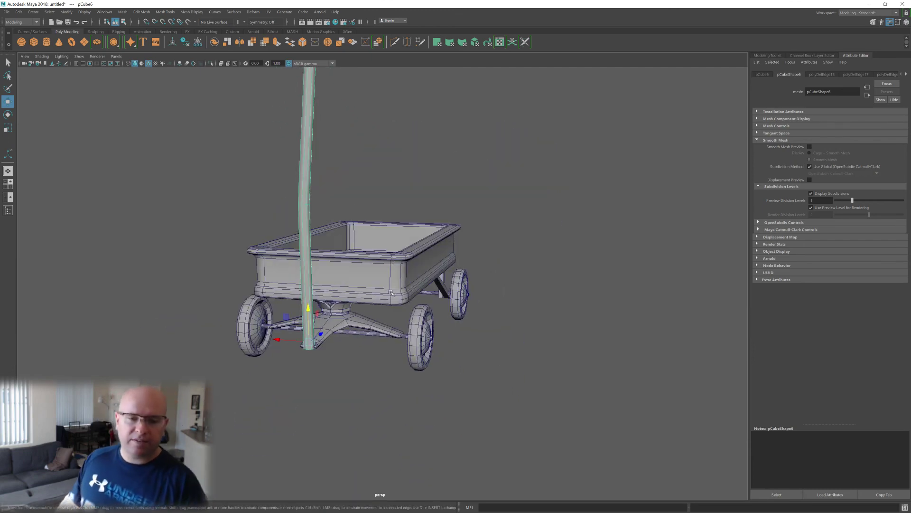
alt+middle_drag(369, 269, 425, 362)
alt+drag(425, 362, 394, 351)
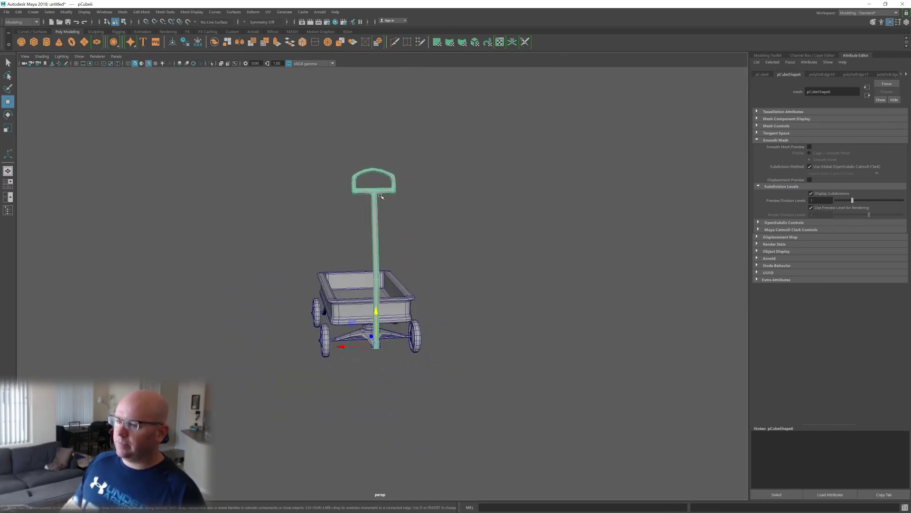
- Scale the whole pull handle down slightly and uniformly from its base
key(r)
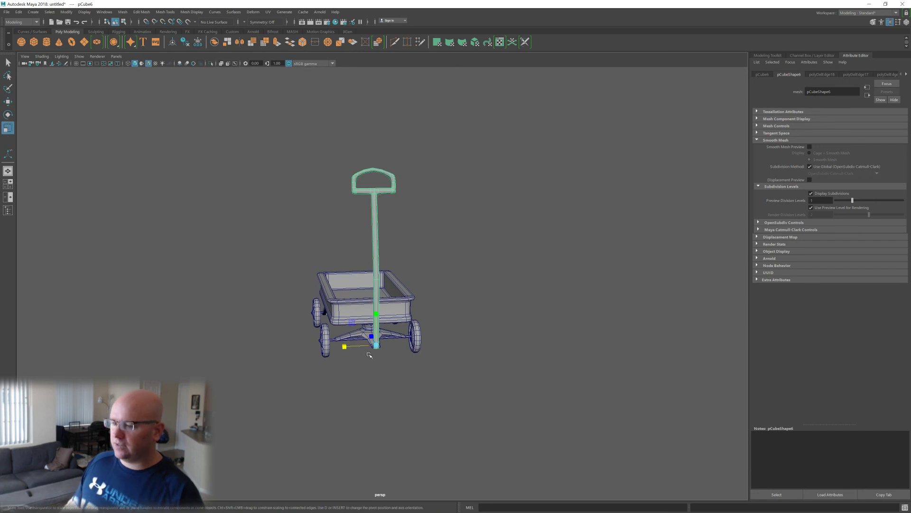
drag(375, 344, 368, 349)
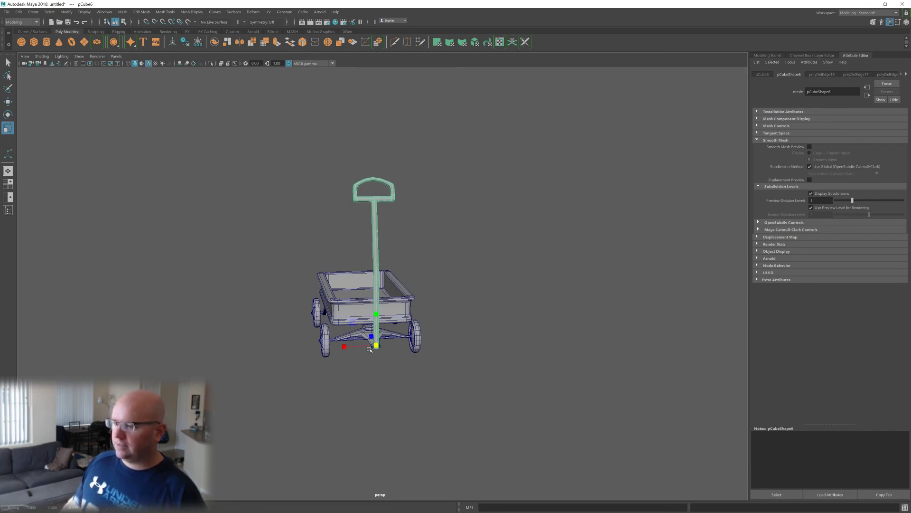
alt+right_drag(405, 351, 422, 348)
alt+drag(421, 348, 445, 340)
- Try to scale the grip's vertices uniformly, undo the scaling and return to object mode
key(F9)
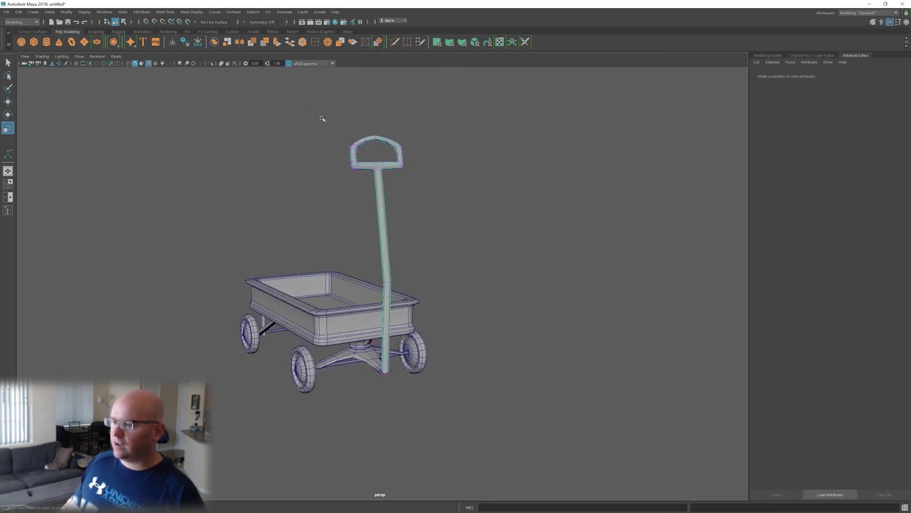
drag(321, 118, 417, 177)
drag(378, 153, 370, 156)
key(ctrl+z)
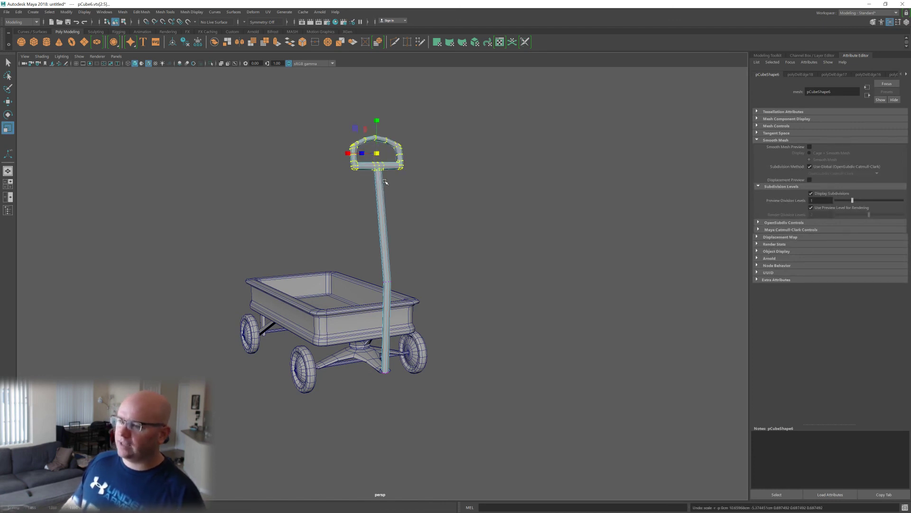
key(F8)
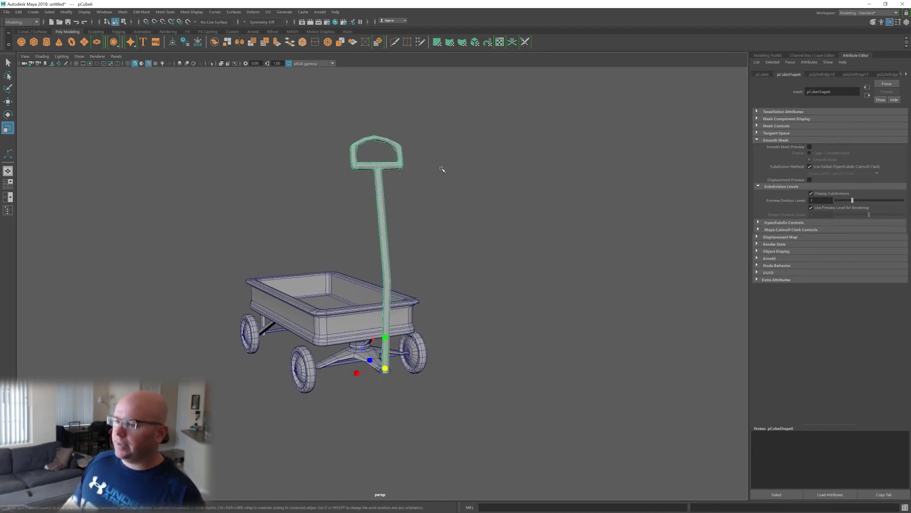
- Deselect the handle and examine the wagon's undercarriage and rear braces in X-ray shading, and the whole model in solid shading
alt+drag(442, 169, 473, 169)
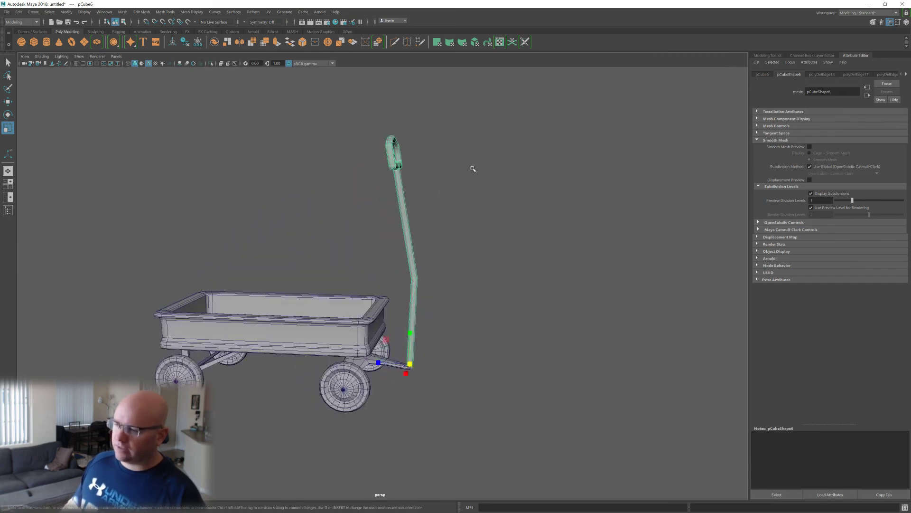
click(429, 294)
mouse_move(436, 293)
alt+mouse_down()
mouse_move(538, 264)
mouse_move(460, 265)
mouse_move(474, 270)
mouse_move(451, 351)
mouse_move(440, 343)
alt+mouse_up()
scroll(470, 275, up, 4)
key(alt+x)
scroll(444, 340, up, 4)
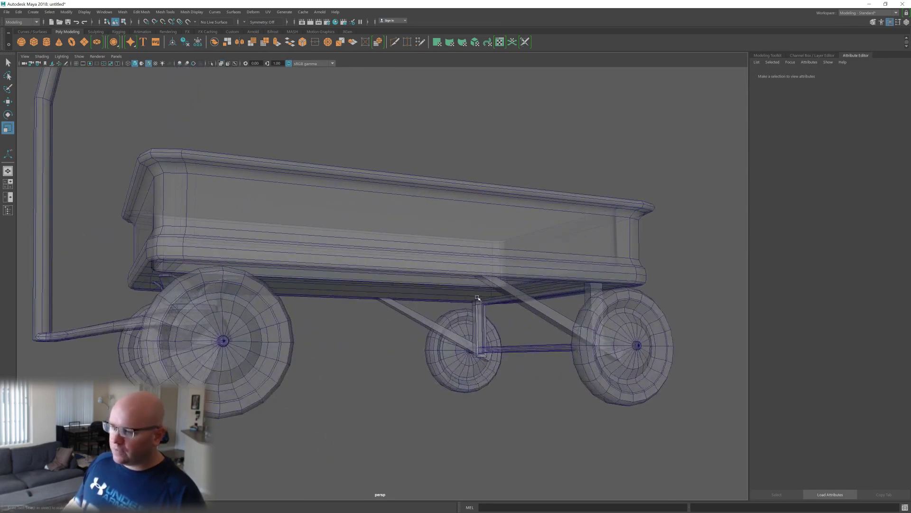
alt+drag(426, 294, 437, 297)
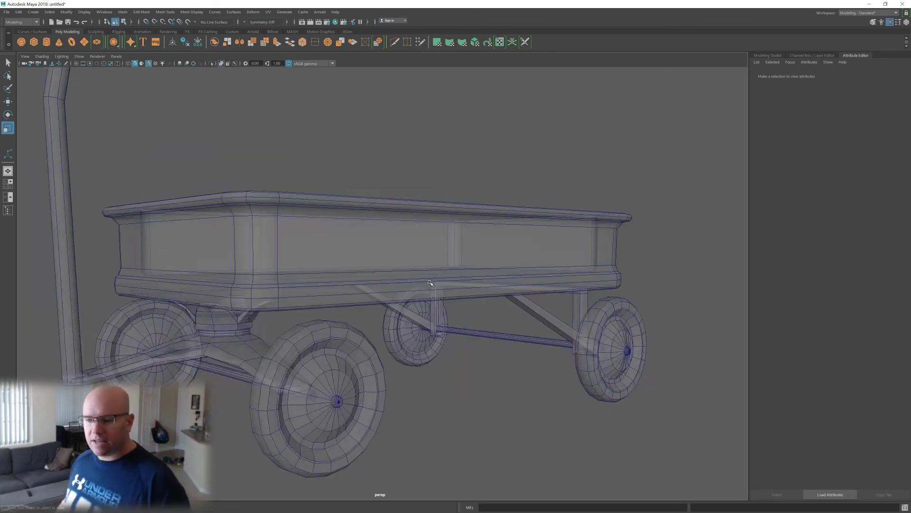
alt+drag(404, 252, 454, 271)
scroll(452, 265, down, 3)
key(alt+x)
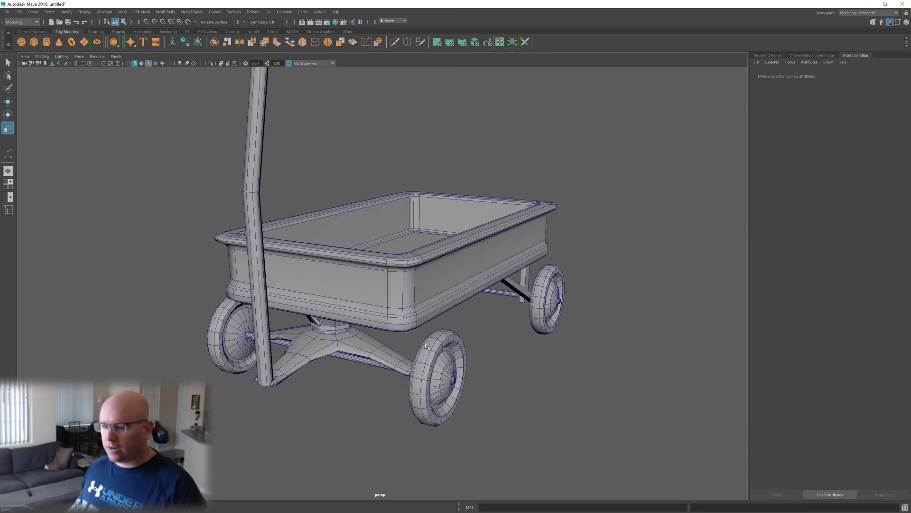
scroll(430, 348, down, 3)
mouse_move(434, 337)
alt+mouse_down()
mouse_move(465, 399)
mouse_move(459, 345)
mouse_move(489, 320)
alt+mouse_up()
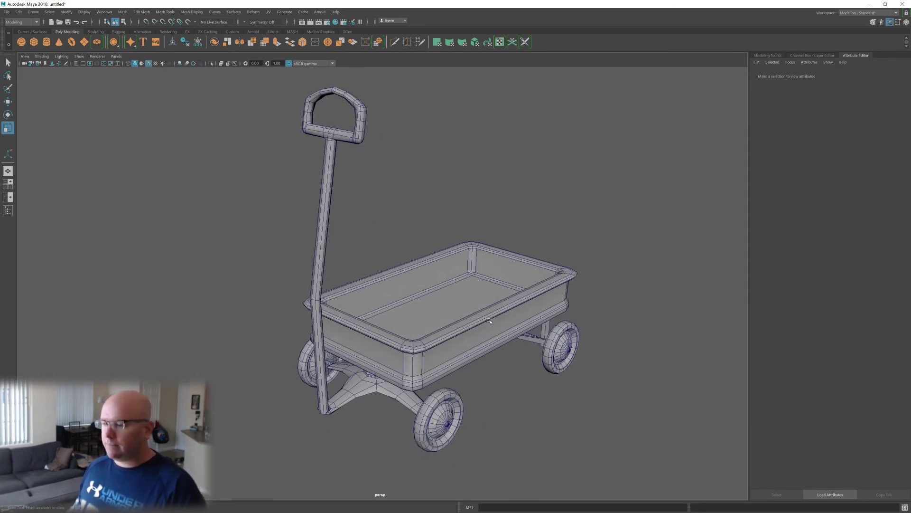